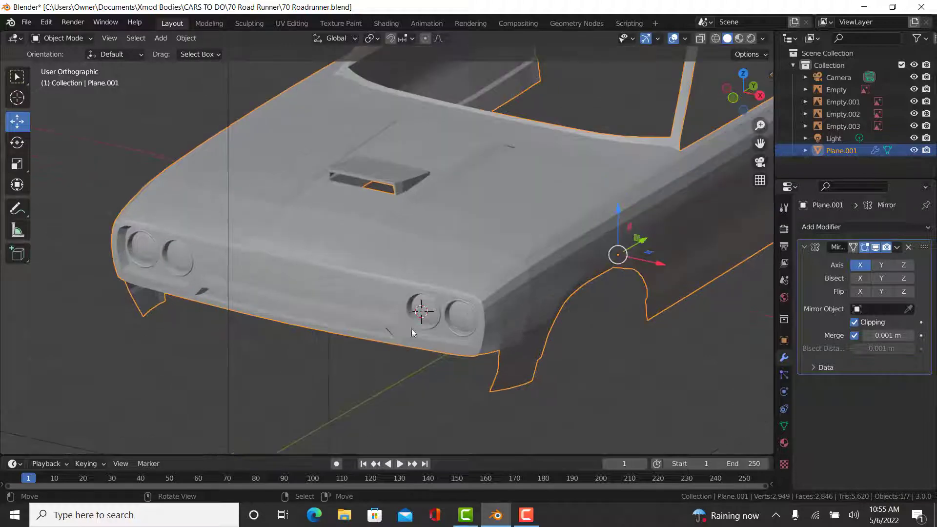
# Step: Examine the car body from the front, side and rear, focusing on the open tail end
pyautogui.scroll(4, 516, 300)
pyautogui.scroll(-4, 493, 301)
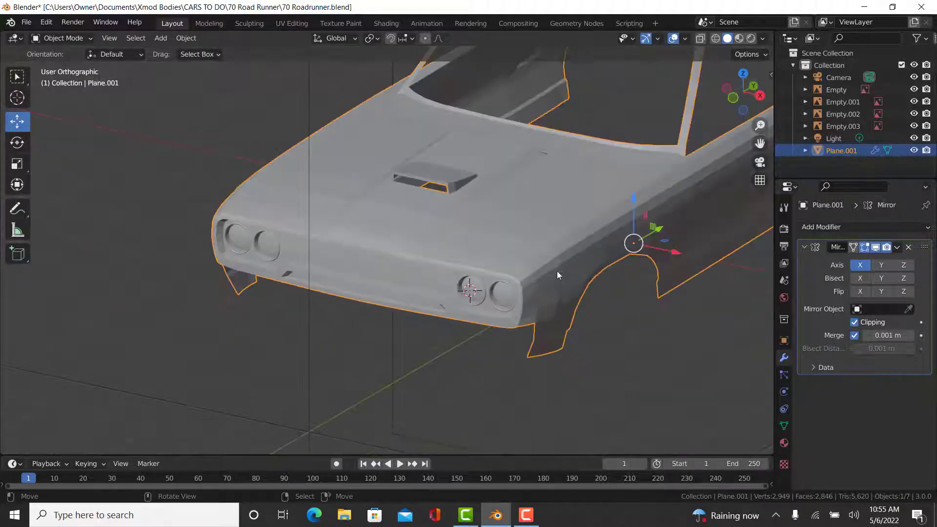
pyautogui.scroll(-3, 557, 271)
pyautogui.moveTo(655, 271); pyautogui.dragTo(537, 322, button='middle')
pyautogui.scroll(4, 457, 344)
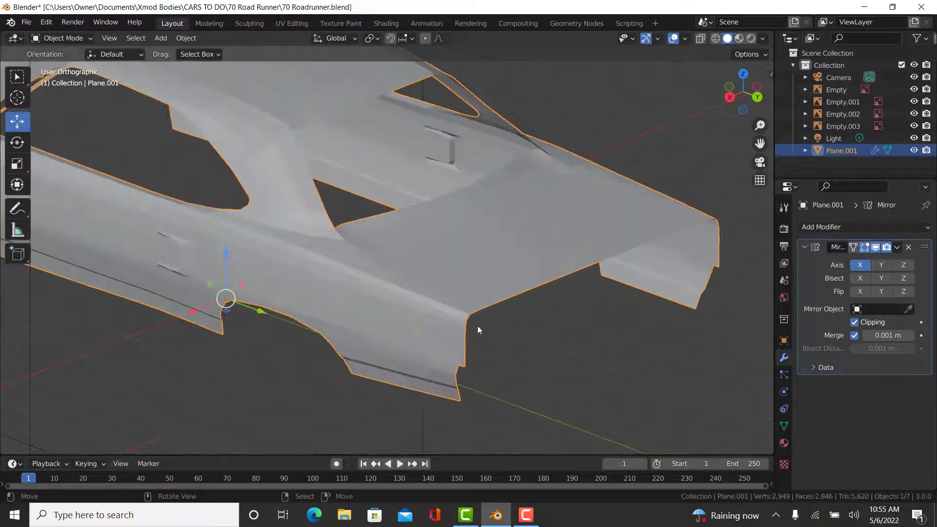
pyautogui.scroll(-4, 322, 367)
pyautogui.moveTo(322, 367); pyautogui.dragTo(501, 327, button='middle')
pyautogui.scroll(-3, 507, 330)
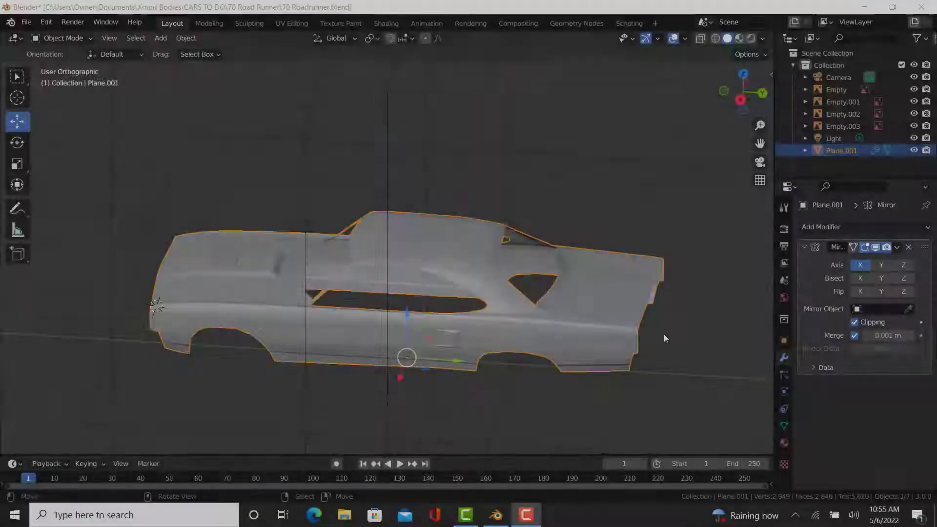
pyautogui.scroll(6, 631, 358)
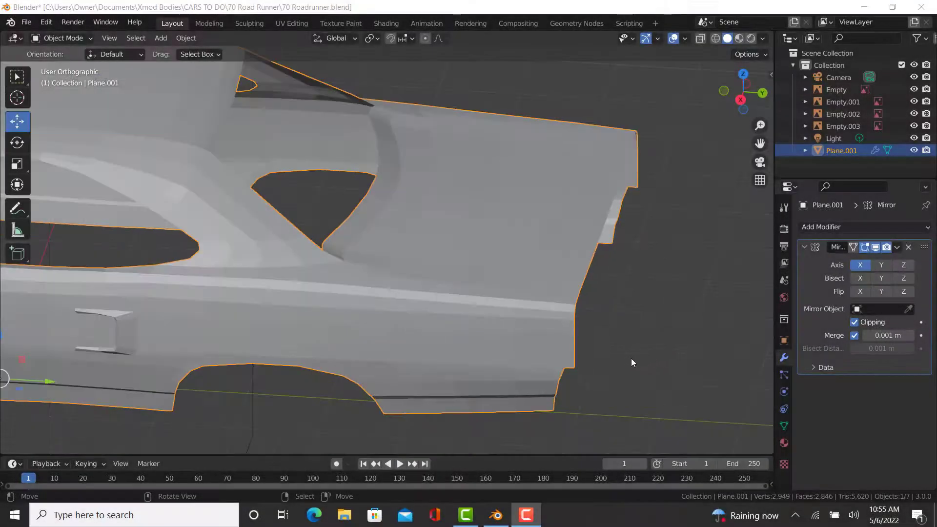
pyautogui.moveTo(386, 351); pyautogui.dragTo(419, 342, button='middle')
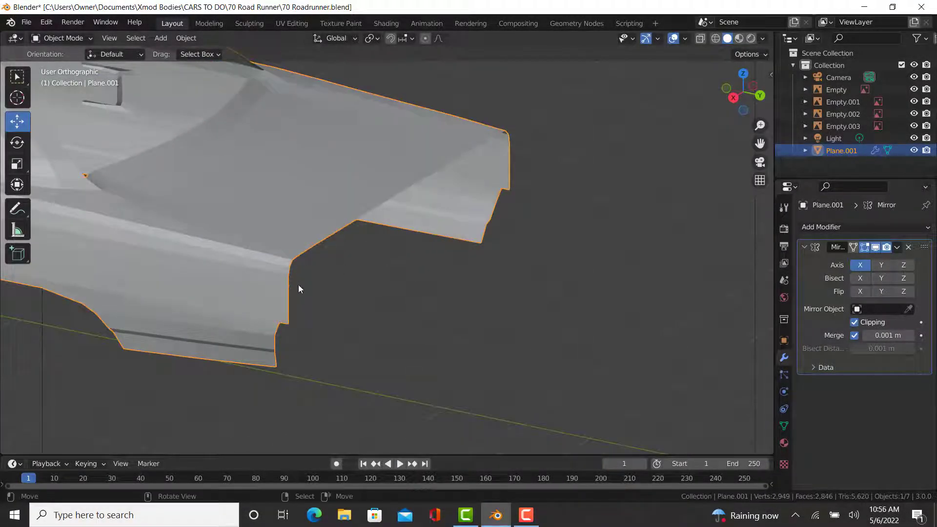
# Step: Start the Shortcut VUr key display and undo the accidental move of the car body
pyautogui.press('Tab')
pyautogui.press('Tab')
pyautogui.press('n')
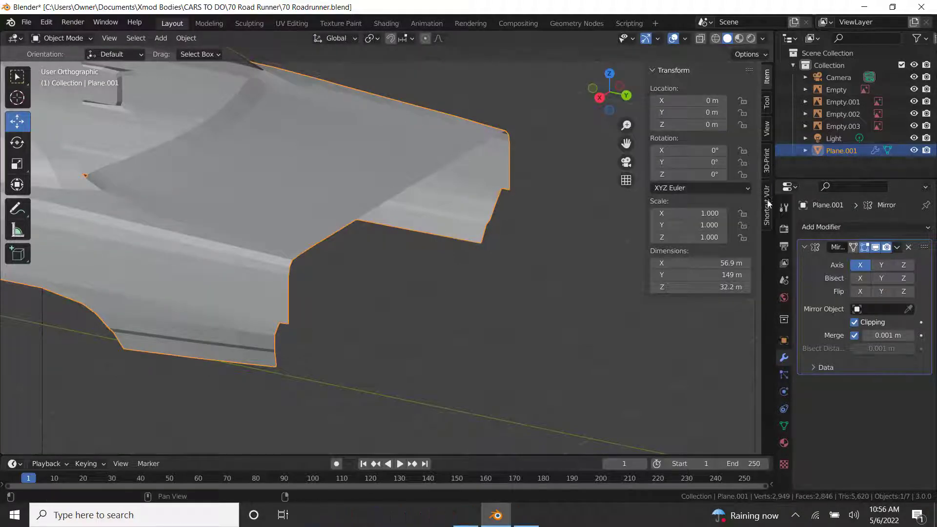
pyautogui.click(767, 204)
pyautogui.click(701, 88)
pyautogui.click(573, 313)
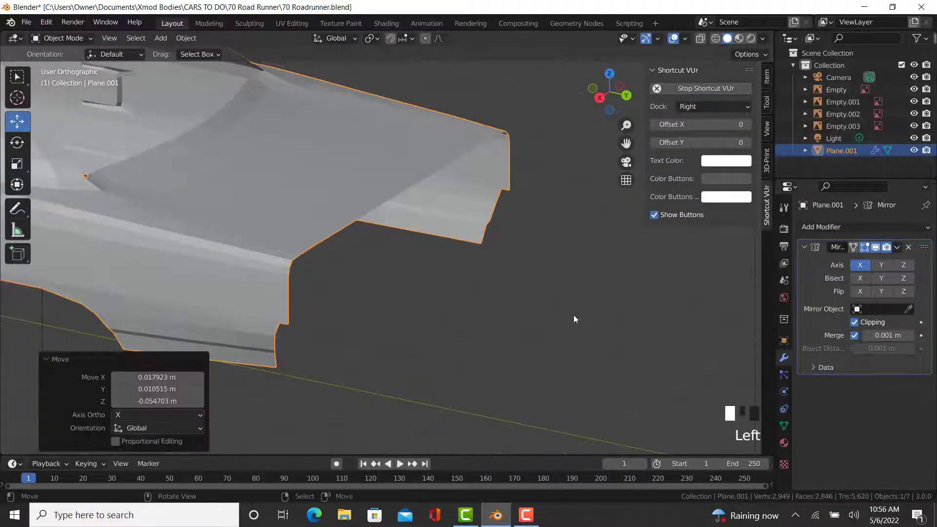
pyautogui.hotkey('ctrl', 'z')
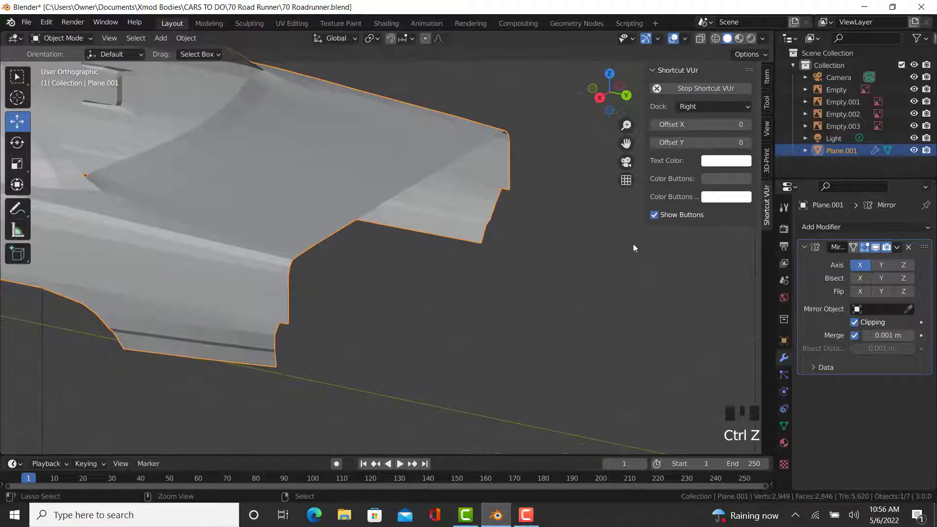
pyautogui.click(766, 77)
# Step: Select the rear edge path from the lower quarter-panel corner to the trunk centre and extrude it about 0.78 m rearward in side view
pyautogui.press('Tab')
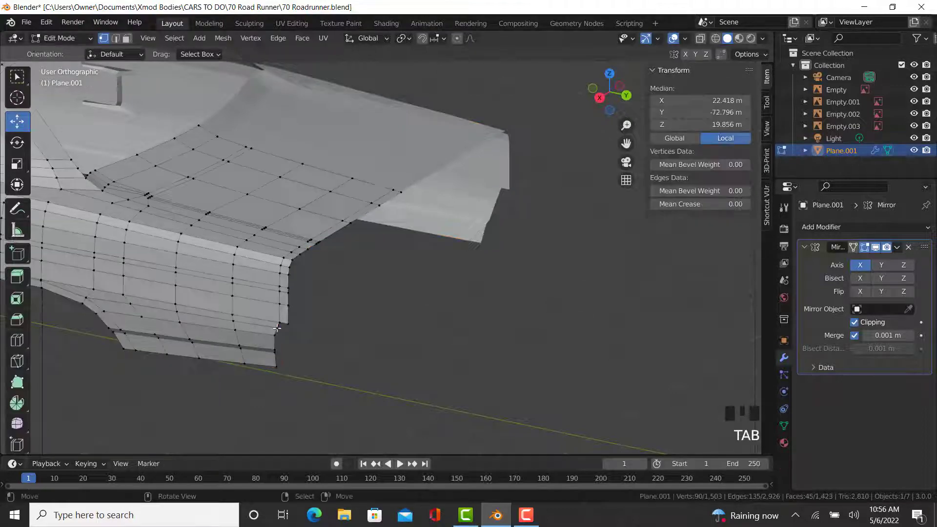
pyautogui.scroll(3, 315, 312)
pyautogui.rightClick(320, 306)
pyautogui.scroll(-3, 445, 171)
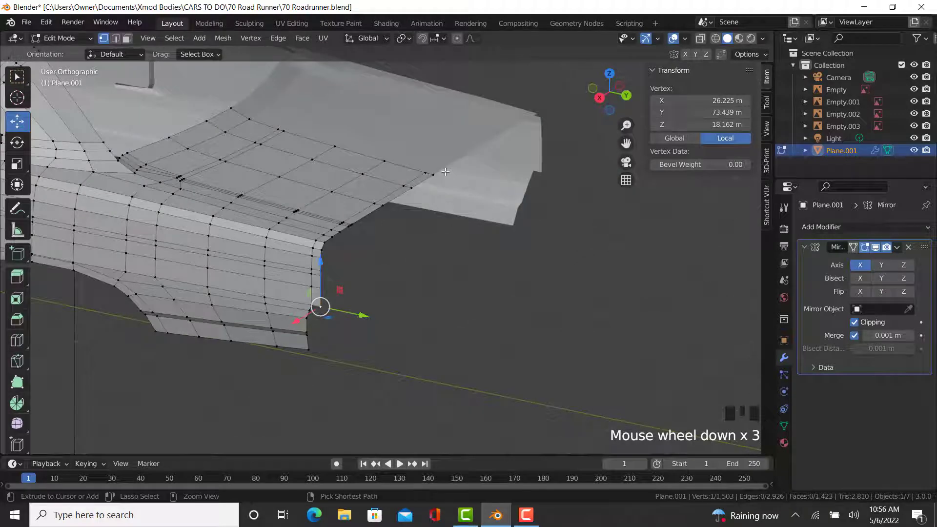
pyautogui.keyDown('ctrl'); pyautogui.rightClick(444, 171); pyautogui.keyUp('ctrl')
pyautogui.press('KP_3')
pyautogui.keyDown('shift'); pyautogui.moveTo(440, 156); pyautogui.dragTo(335, 132, button='middle'); pyautogui.keyUp('shift')
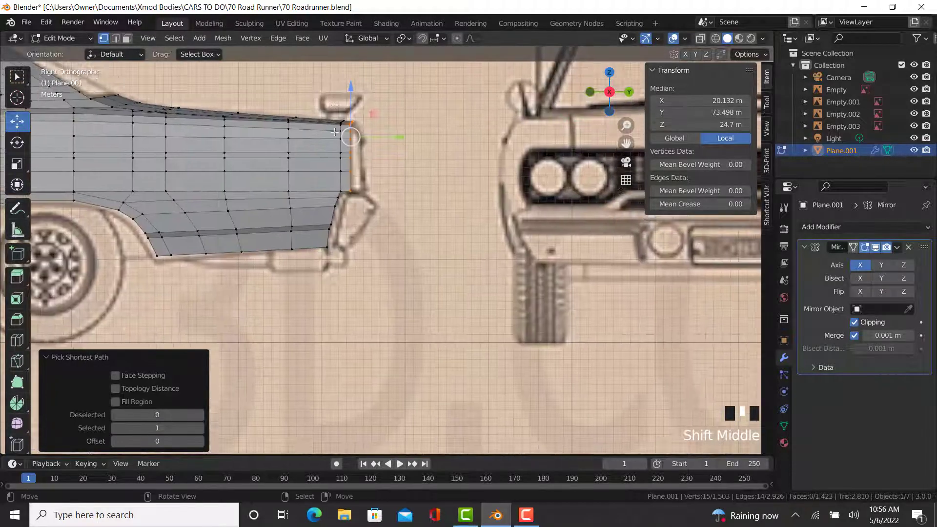
pyautogui.scroll(4, 335, 132)
pyautogui.press('e')
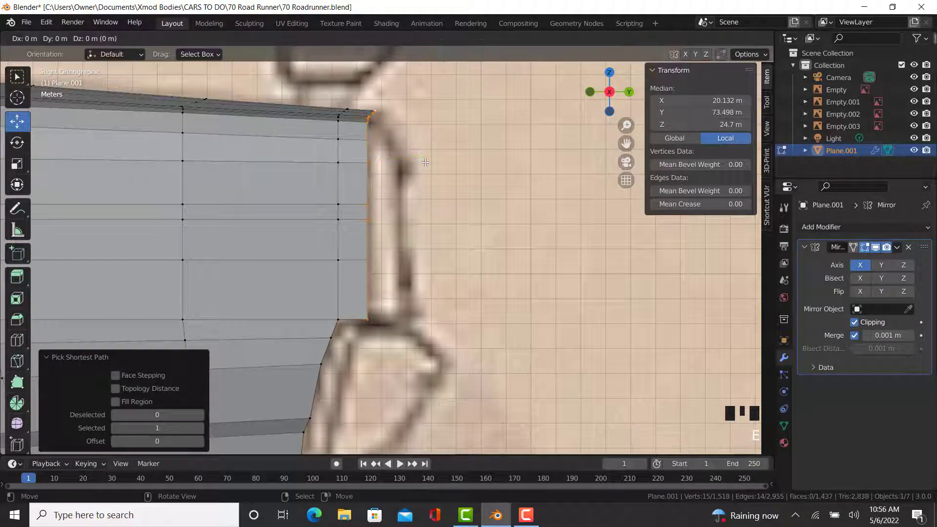
pyautogui.click(443, 173)
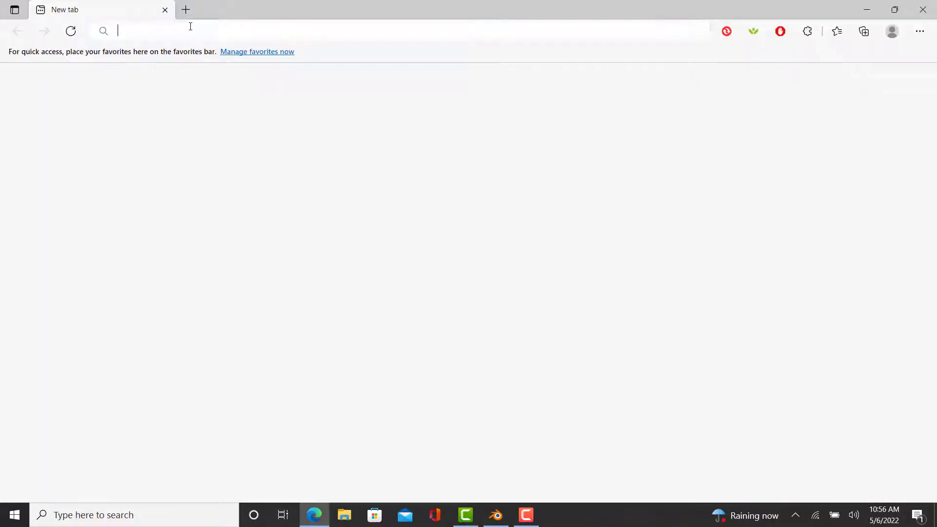
# Step: Search Bing images in the Edge browser for "70 roadrunner"
pyautogui.click(190, 26)
pyautogui.write('70 roa')
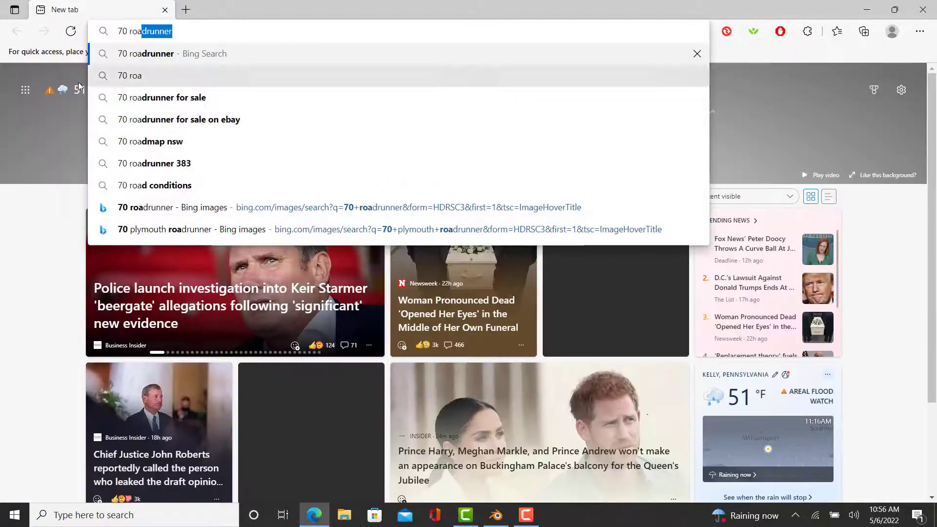
pyautogui.press('Return')
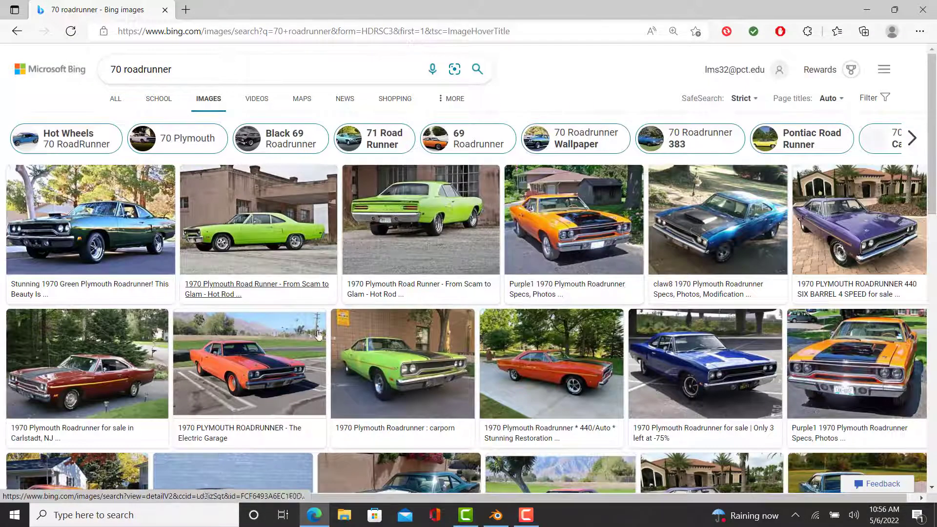
# Step: Browse the image results for a rear view of the car and open the orange 1970 Plymouth Roadrunner photo
pyautogui.scroll(-2, 295, 343)
pyautogui.scroll(-6, 295, 343)
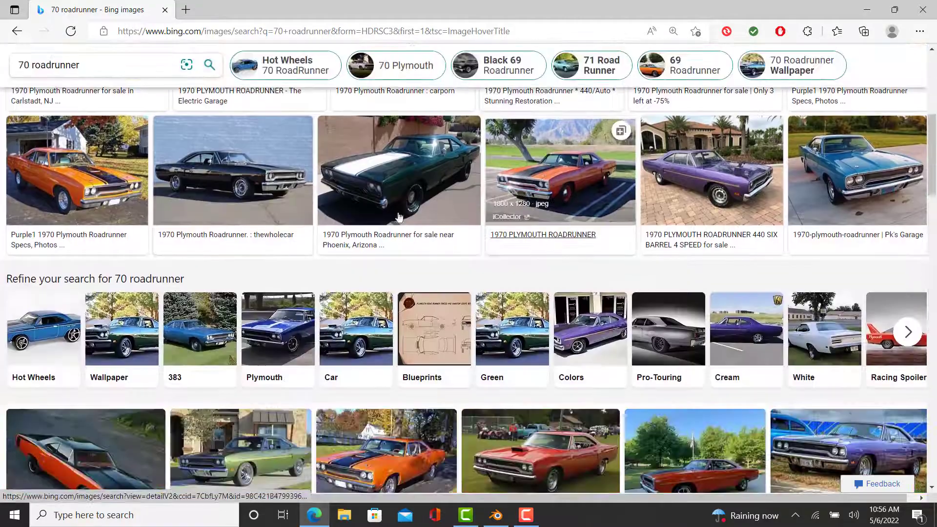
pyautogui.scroll(-2, 245, 237)
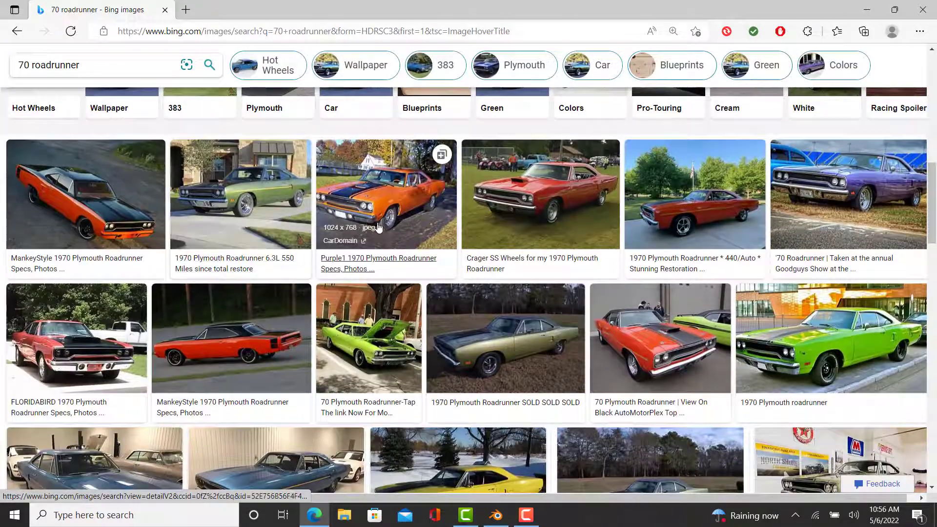
pyautogui.scroll(-1, 449, 242)
pyautogui.scroll(-2, 449, 242)
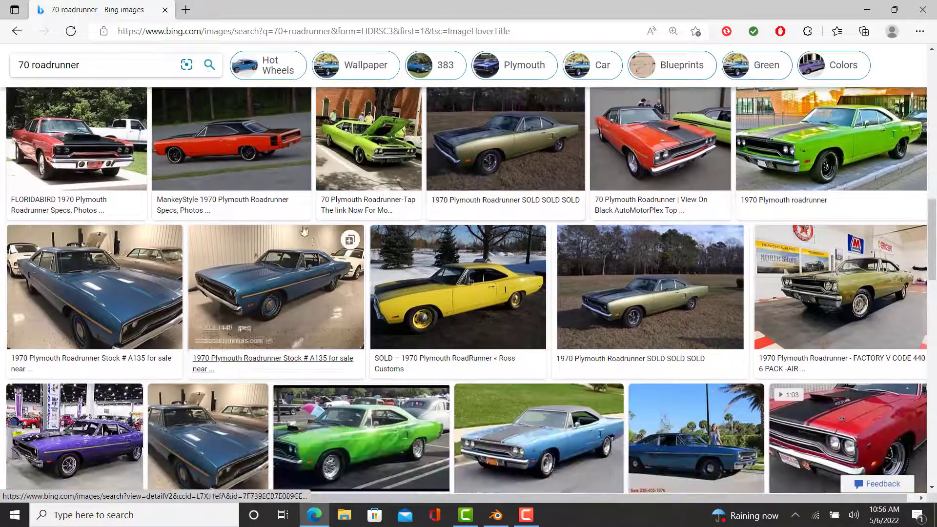
pyautogui.click(267, 143)
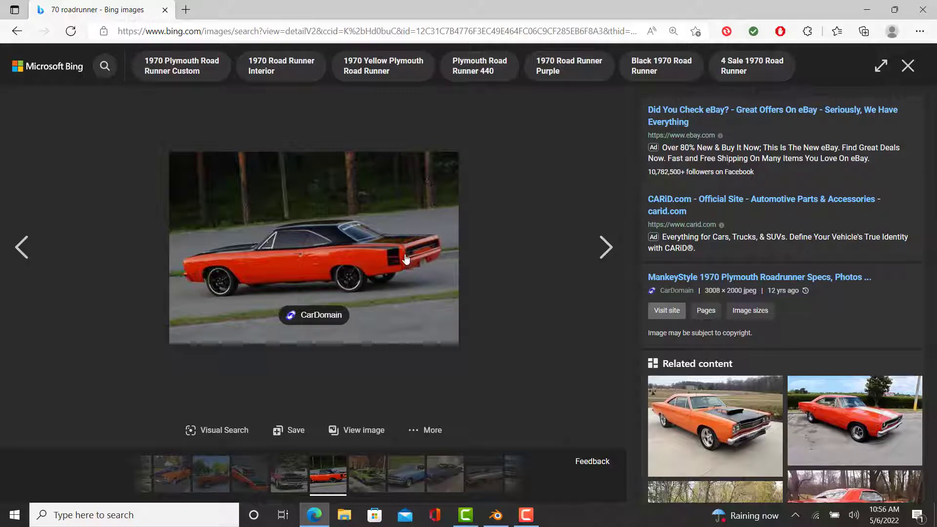
pyautogui.click(907, 66)
pyautogui.scroll(-5, 351, 358)
pyautogui.scroll(-4, 351, 358)
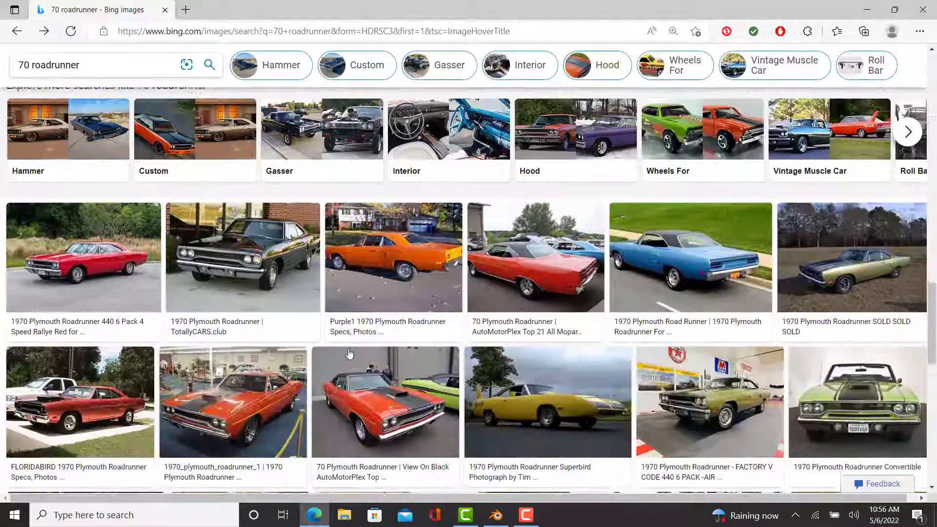
pyautogui.click(382, 228)
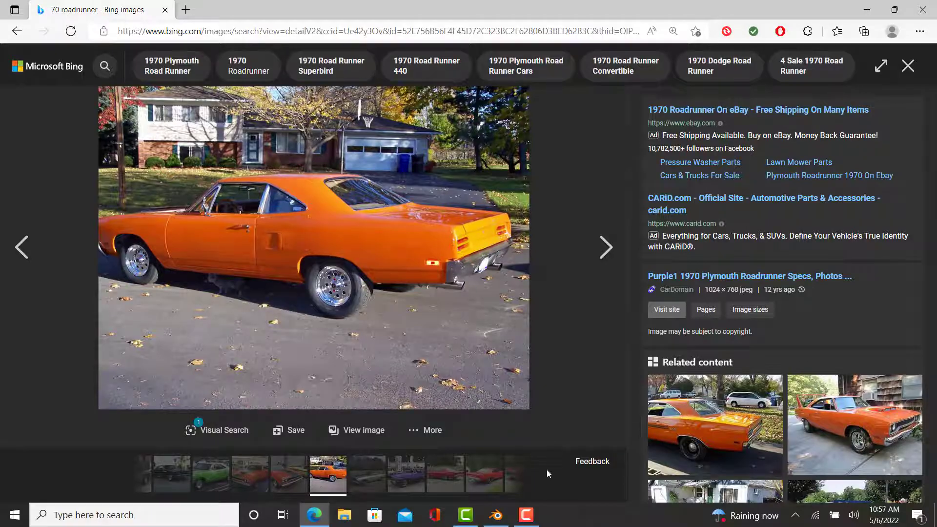
# Step: Switch back to Blender and move the extruded rear edge forward about 0.55 m along Y
pyautogui.click(504, 521)
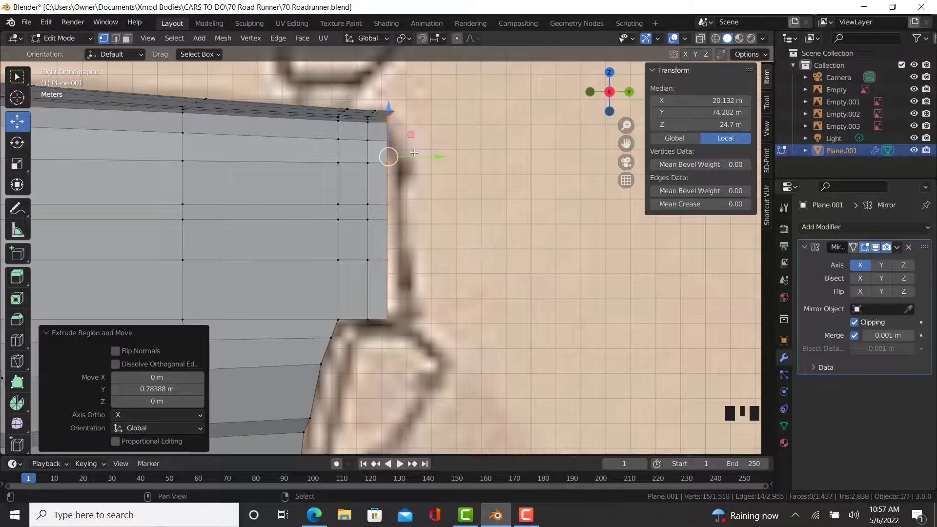
pyautogui.keyDown('shift'); pyautogui.moveTo(414, 153); pyautogui.dragTo(416, 163, button='middle'); pyautogui.keyUp('shift')
pyautogui.moveTo(436, 168); pyautogui.dragTo(422, 180)
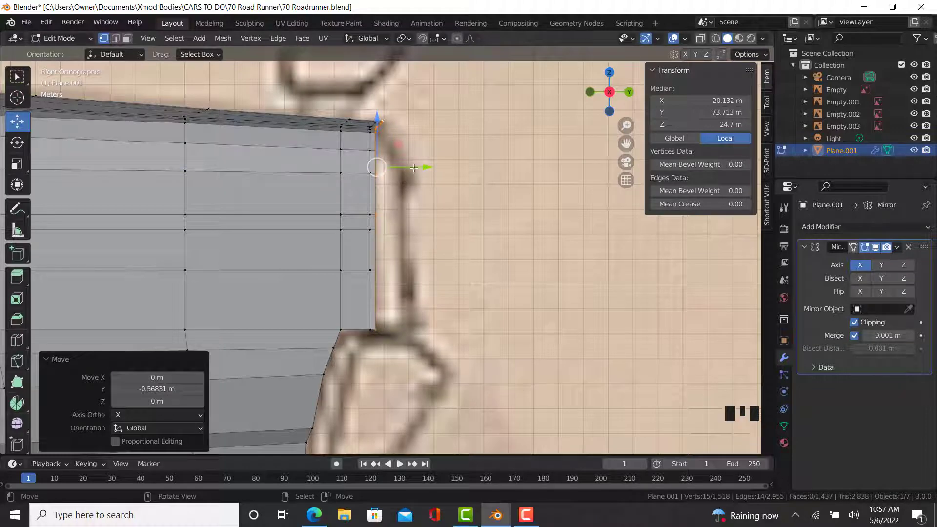
pyautogui.press('e')
pyautogui.click(413, 168)
# Step: Extrude the rear edge again and move it about 0.96 m rearward and 0.74 m down, following the side blueprint
pyautogui.press('e')
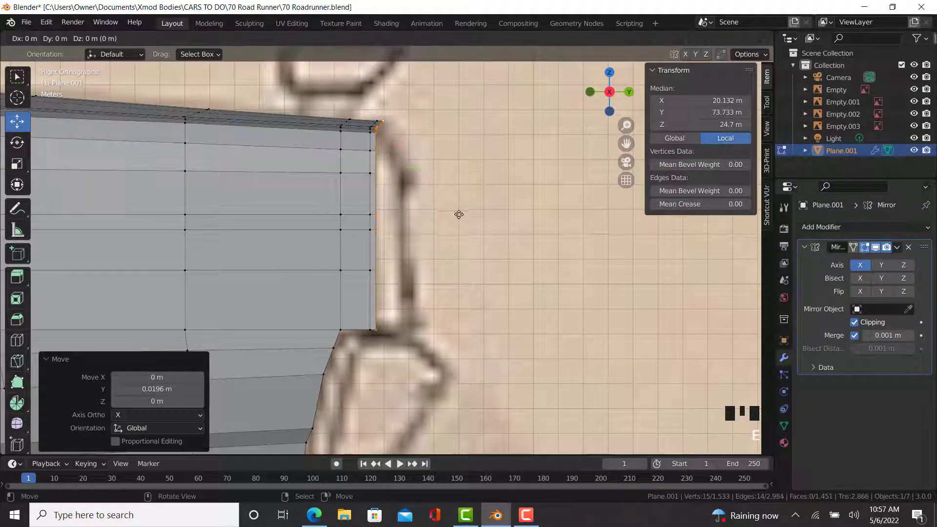
pyautogui.press('s')
pyautogui.click(444, 211)
pyautogui.moveTo(381, 181); pyautogui.dragTo(403, 196)
# Step: Scale the new rear edge to about 0.976 and lower it about 0.1 m along Z
pyautogui.press('s')
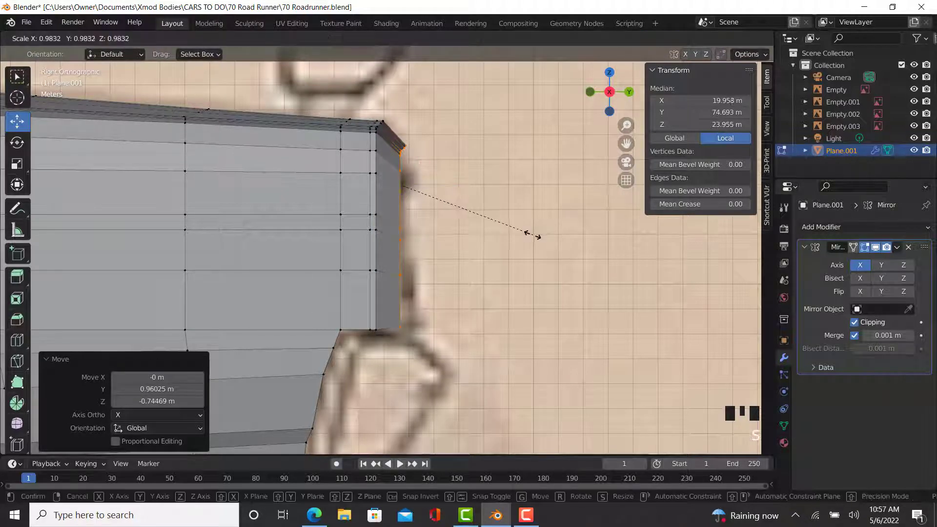
pyautogui.click(531, 235)
pyautogui.press('g')
pyautogui.press('z')
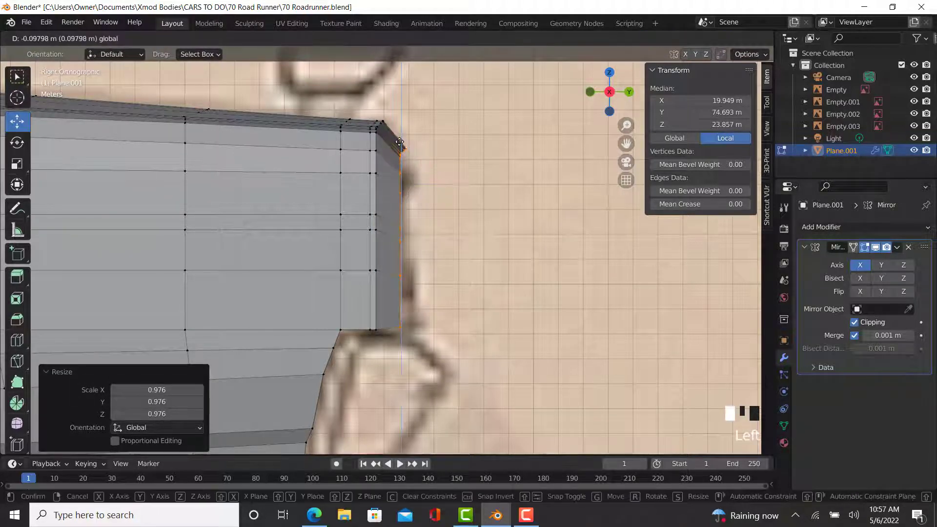
pyautogui.click(399, 142)
# Step: In the back wireframe view, scale the rear edge to about 0.859 along Z and lower it about 0.82 m
pyautogui.press('KP_1')
pyautogui.press('KP_9')
pyautogui.scroll(-5, 324, 248)
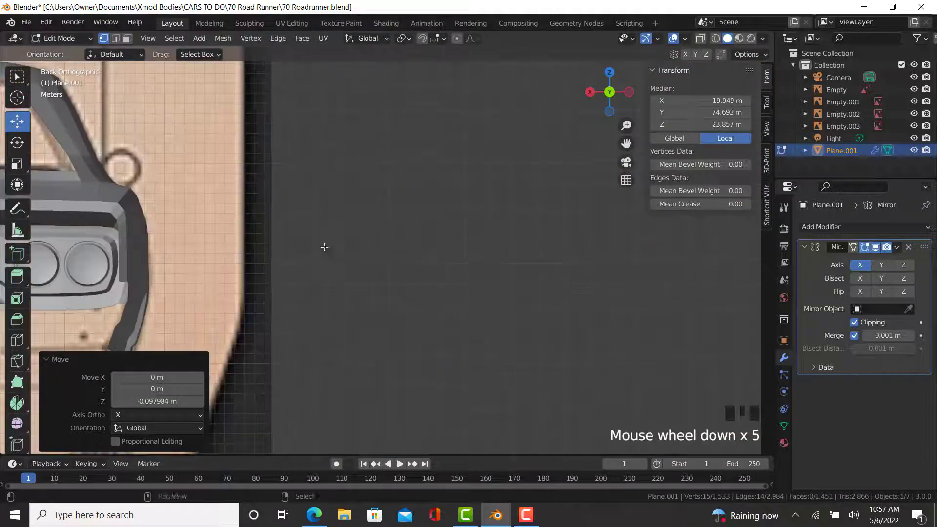
pyautogui.keyDown('shift'); pyautogui.moveTo(325, 247); pyautogui.dragTo(356, 372, button='middle'); pyautogui.keyUp('shift')
pyautogui.scroll(4, 271, 172)
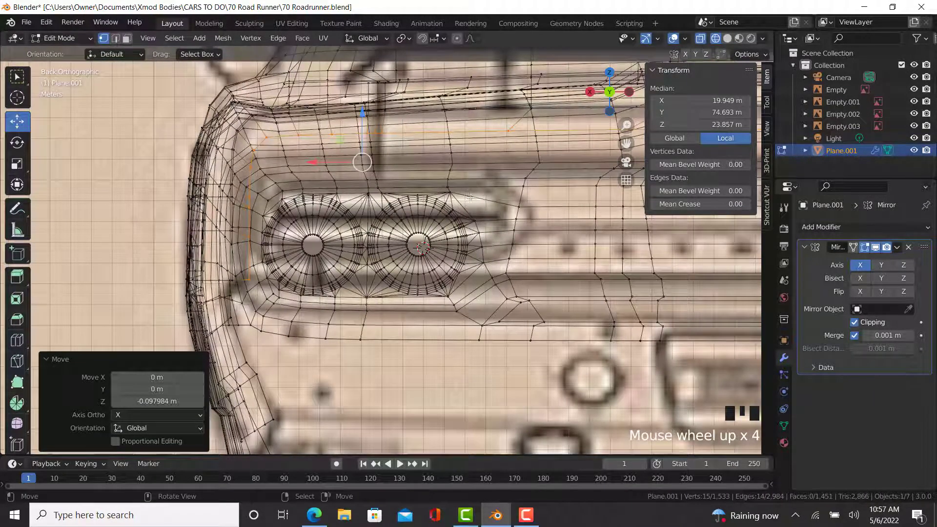
pyautogui.press('s')
pyautogui.press('z')
pyautogui.click(434, 200)
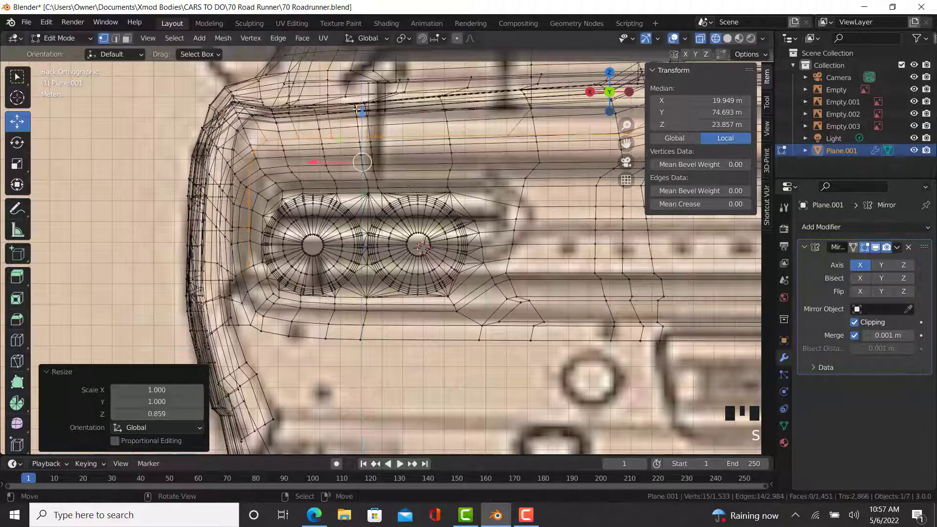
pyautogui.moveTo(362, 116); pyautogui.dragTo(365, 130)
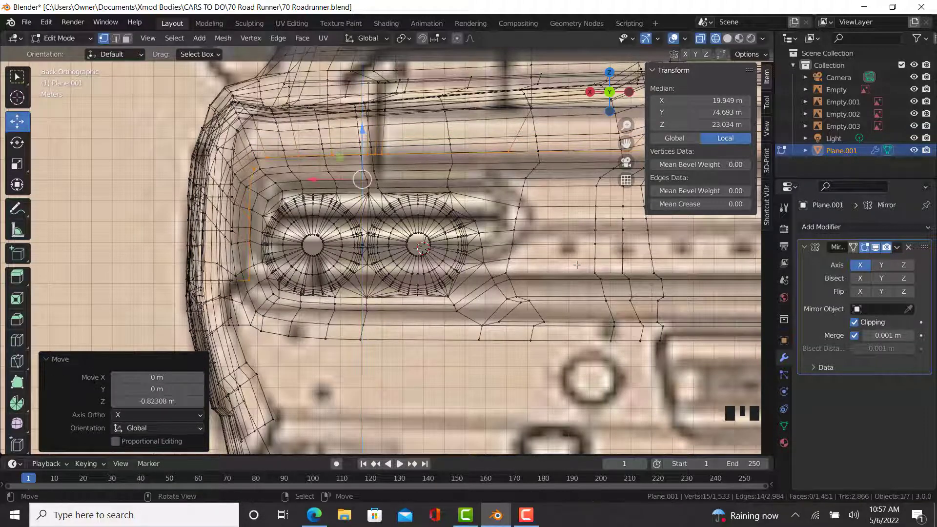
# Step: Scale the rear edge to about 1.035 along X and return to Object Mode with solid shading
pyautogui.press('s')
pyautogui.press('x')
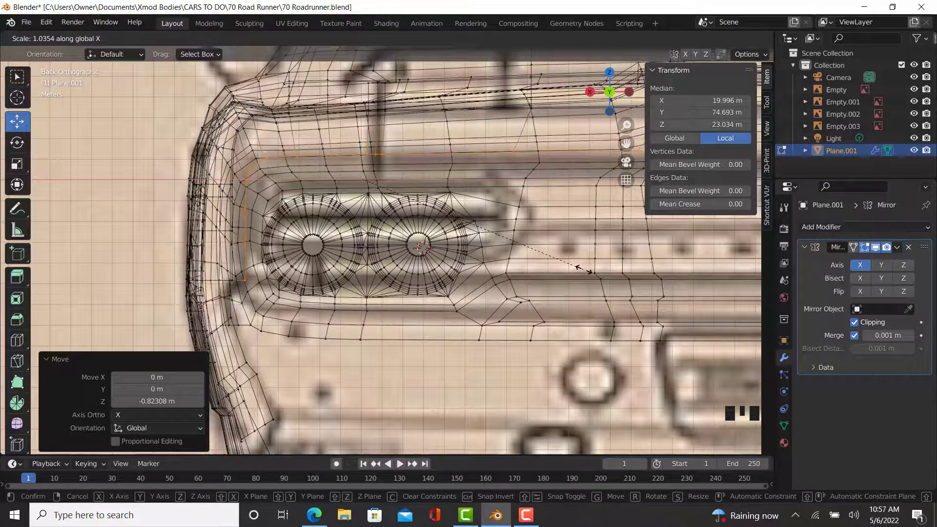
pyautogui.click(585, 270)
pyautogui.scroll(-6, 454, 283)
pyautogui.press('Tab')
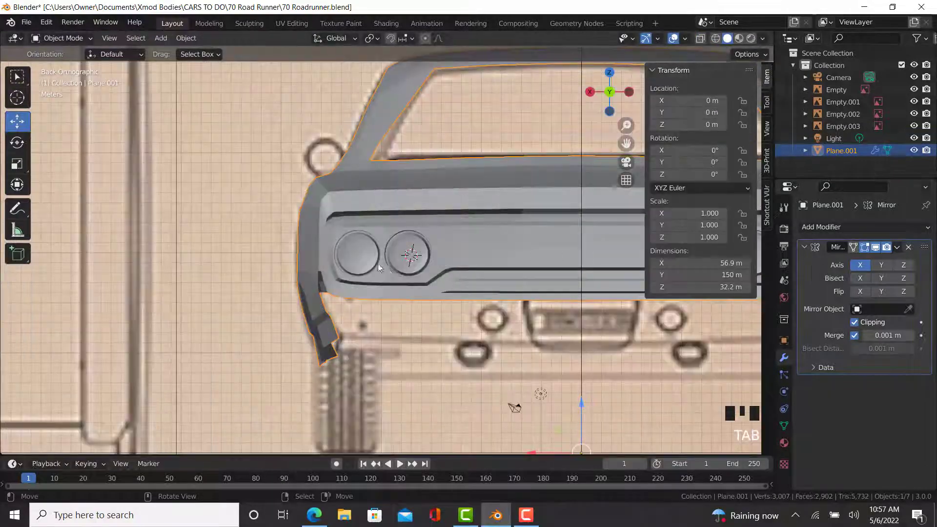
# Step: Compare the car's tail profile with the side blueprint and the orange Roadrunner photo in the browser
pyautogui.moveTo(455, 283); pyautogui.dragTo(486, 288, button='middle')
pyautogui.press('KP_3')
pyautogui.scroll(10, 363, 257)
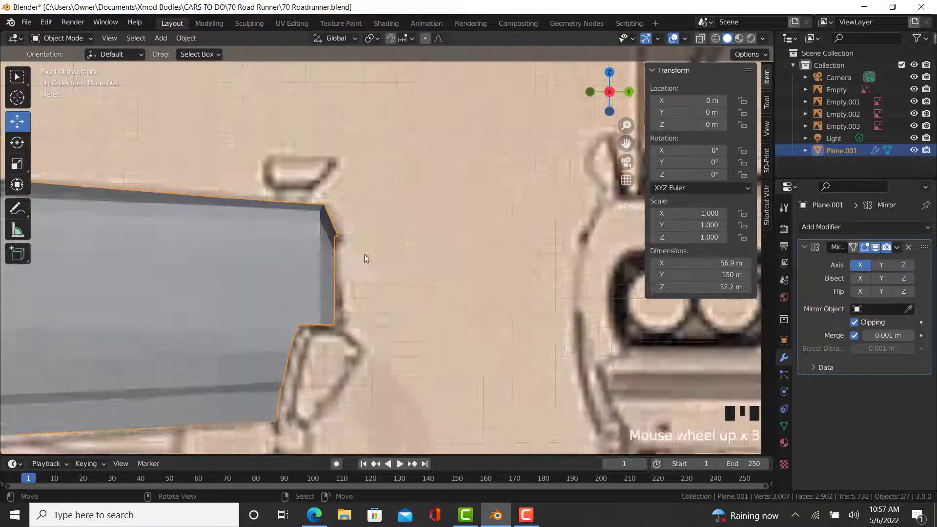
pyautogui.click(311, 517)
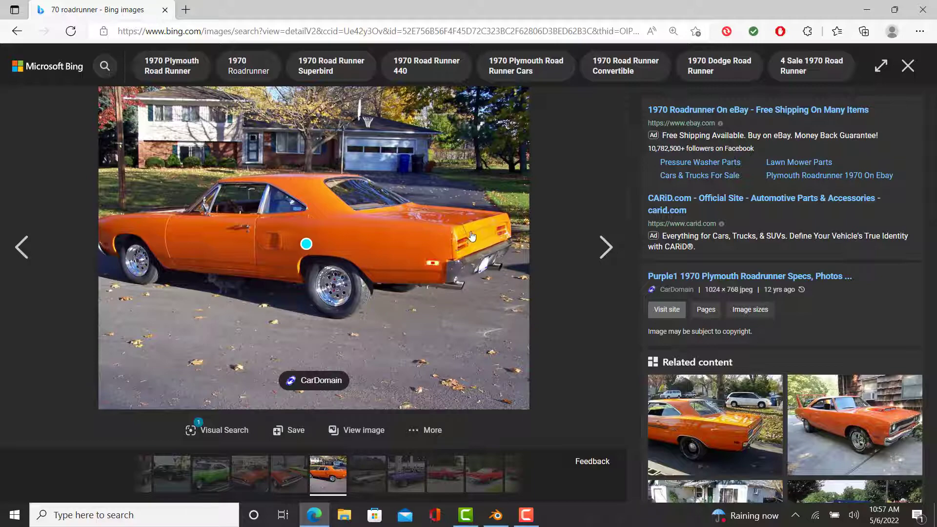
pyautogui.hotkey('alt', 'Tab')
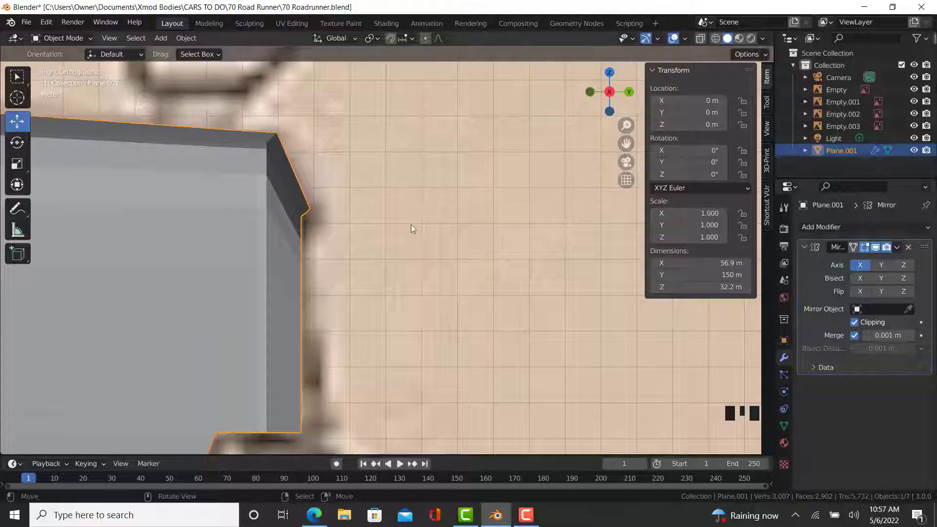
pyautogui.press('Tab')
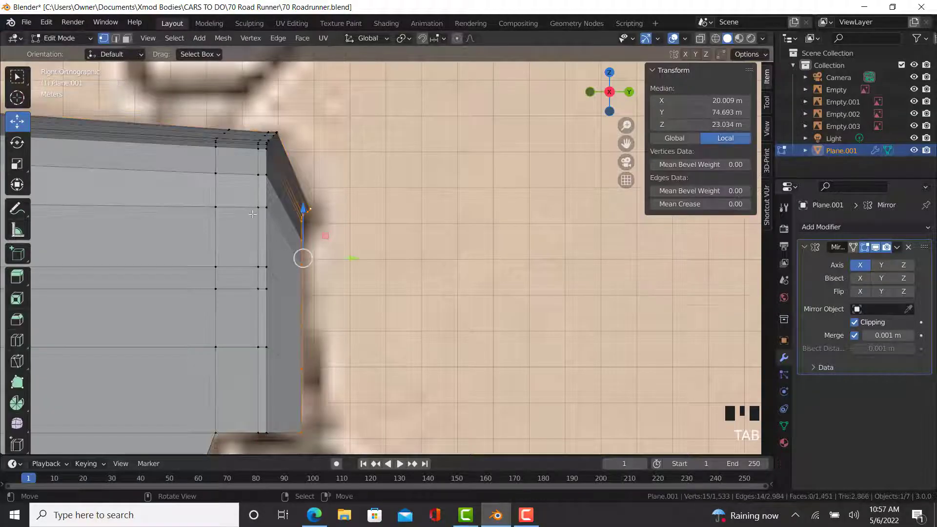
pyautogui.hotkey('ctrl', 'r')
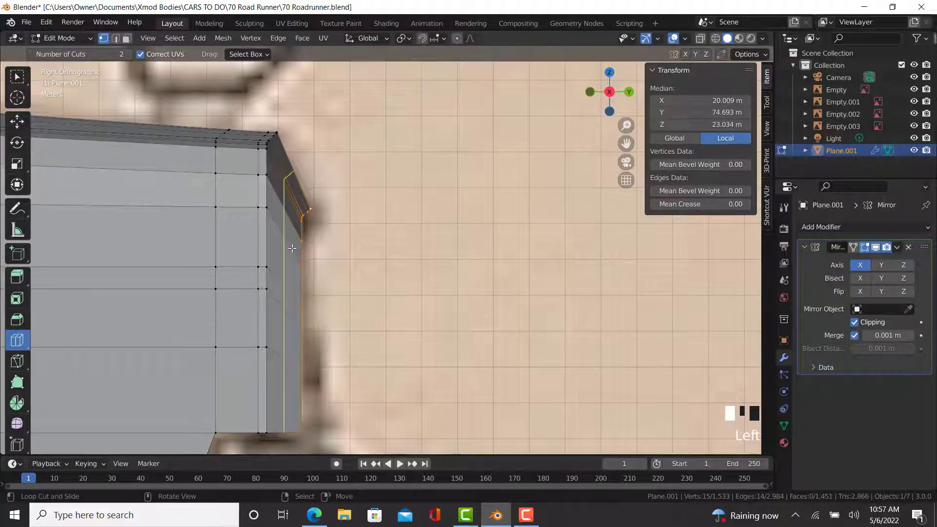
pyautogui.moveTo(292, 248); pyautogui.dragTo(303, 251)
pyautogui.hotkey('ctrl', 'z')
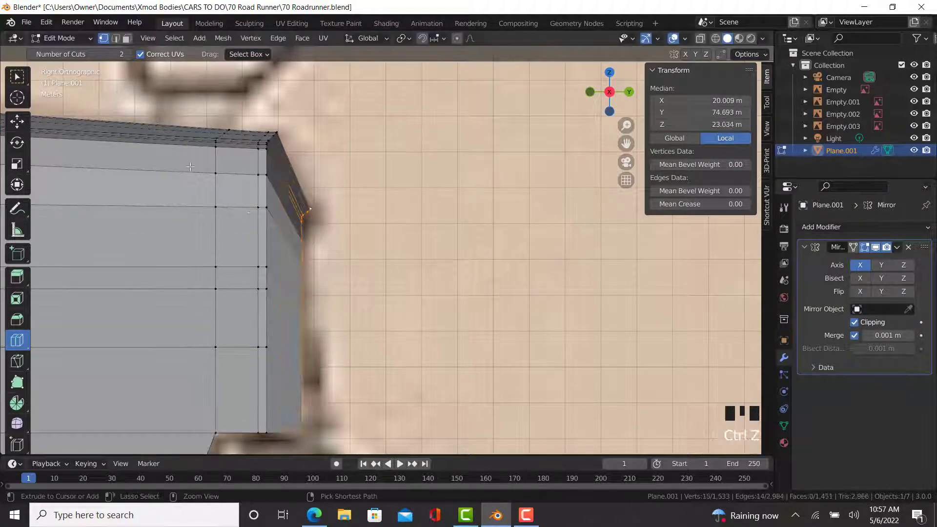
# Step: Add one loop cut to the rear edge strip at a factor of about -0.496 and move it slightly forward along Y
pyautogui.click(31, 54)
pyautogui.moveTo(286, 220); pyautogui.dragTo(292, 225)
pyautogui.click(18, 120)
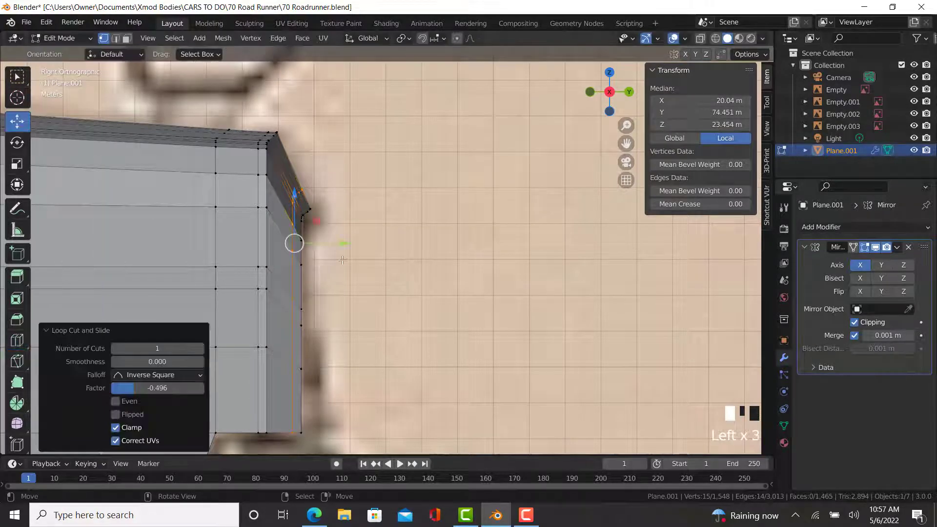
pyautogui.moveTo(345, 244); pyautogui.dragTo(338, 245)
# Step: Select the new loop's vertices along the rear corner's side and move them about 0.1 m outward along X
pyautogui.scroll(-2, 290, 383)
pyautogui.rightClick(295, 401)
pyautogui.moveTo(295, 399); pyautogui.dragTo(207, 444, button='middle')
pyautogui.scroll(4, 255, 196)
pyautogui.keyDown('ctrl'); pyautogui.rightClick(230, 318); pyautogui.keyUp('ctrl')
pyautogui.moveTo(230, 318); pyautogui.dragTo(217, 207, button='middle')
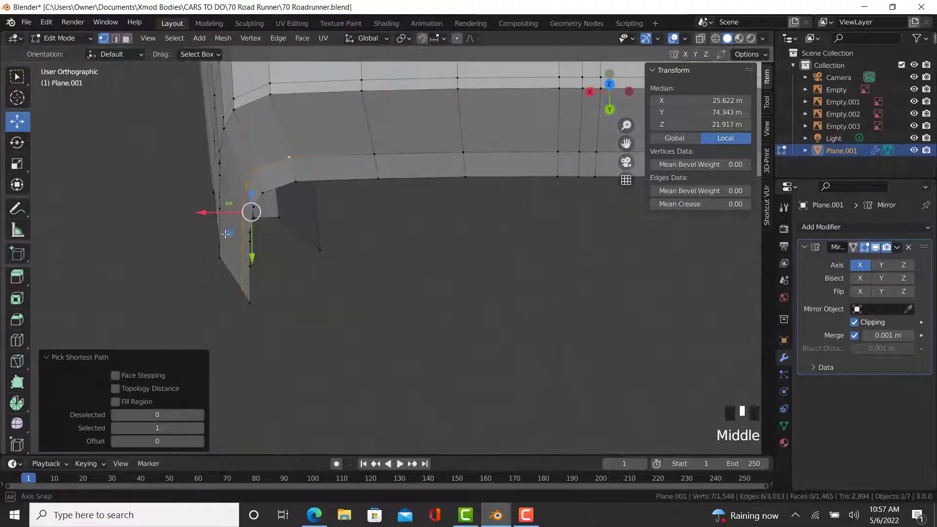
pyautogui.moveTo(213, 209); pyautogui.dragTo(205, 210)
pyautogui.press('Tab')
pyautogui.scroll(-3, 233, 220)
# Step: Add another single loop cut to the rear strip at a factor of about 0.222 and move it about 0.06 m rearward along Y
pyautogui.press('KP_3')
pyautogui.press('Tab')
pyautogui.scroll(2, 213, 236)
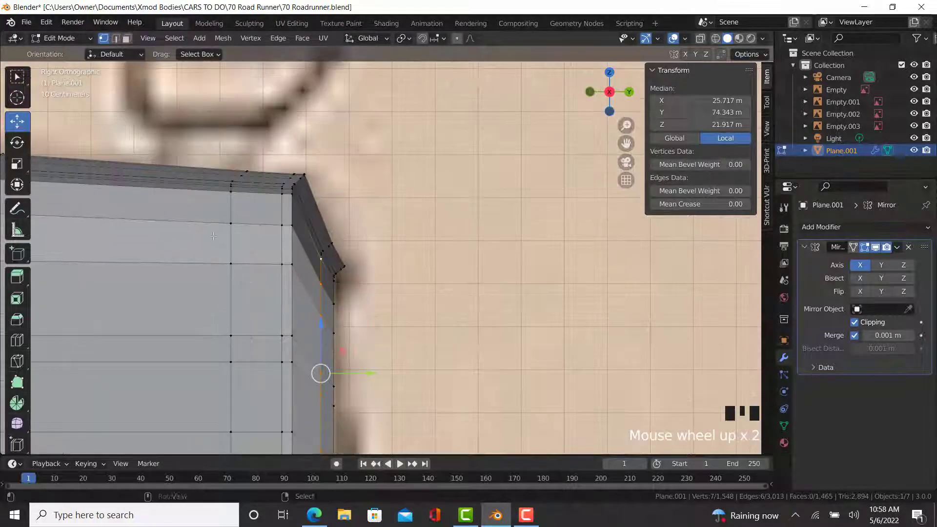
pyautogui.keyDown('shift'); pyautogui.moveTo(213, 236); pyautogui.dragTo(175, 125, button='middle'); pyautogui.keyUp('shift')
pyautogui.click(15, 339)
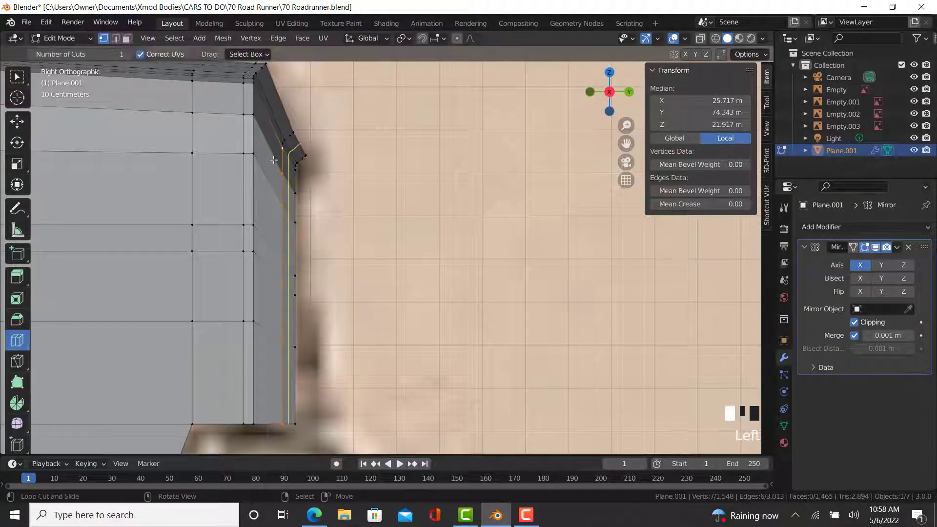
pyautogui.moveTo(273, 160); pyautogui.dragTo(254, 159)
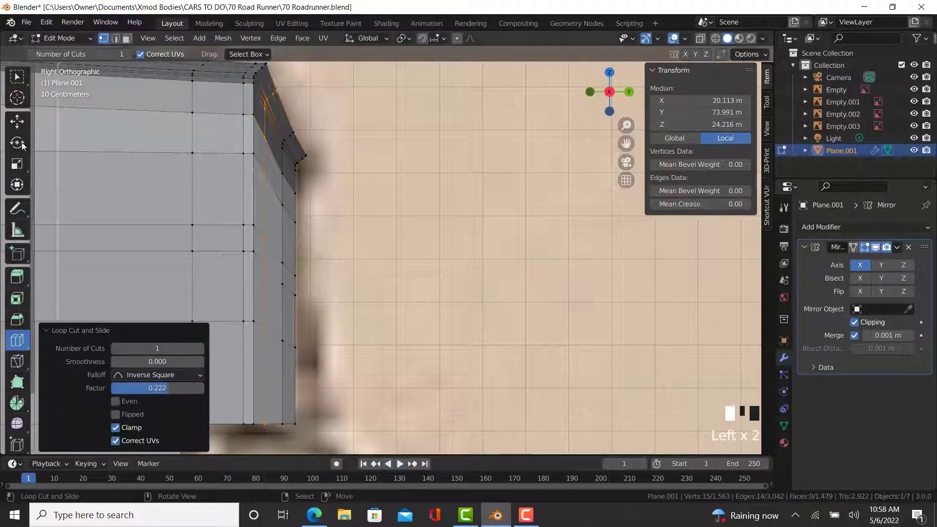
pyautogui.click(17, 121)
pyautogui.moveTo(312, 166); pyautogui.dragTo(319, 165)
# Step: Inspect the rear corner and tail of the body in Object Mode, using Material Preview and solid shading
pyautogui.press('Tab')
pyautogui.scroll(-3, 356, 245)
pyautogui.moveTo(355, 245); pyautogui.dragTo(610, 434, button='middle')
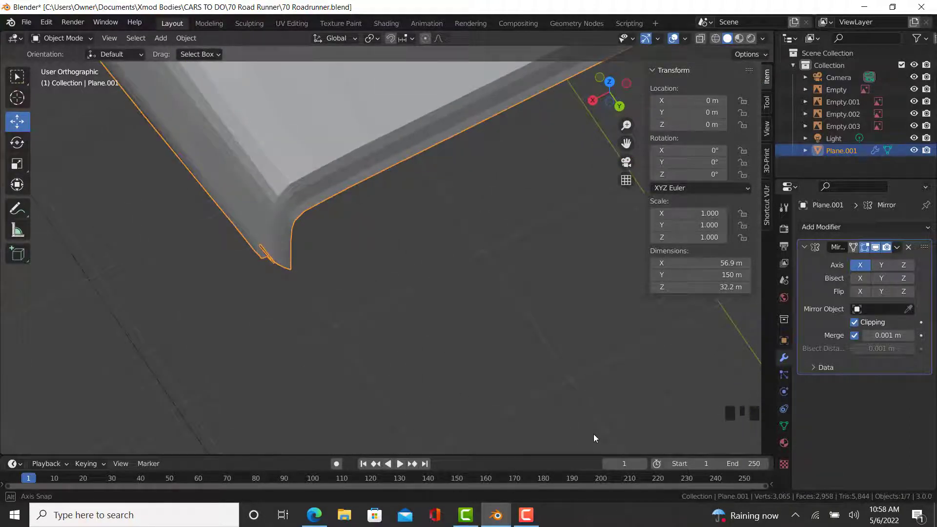
pyautogui.moveTo(593, 434)
pyautogui.mouseDown(button='middle')
pyautogui.moveTo(500, 370)
pyautogui.moveTo(534, 419)
pyautogui.moveTo(583, 365)
pyautogui.moveTo(488, 171)
pyautogui.moveTo(358, 125)
pyautogui.moveTo(233, 120)
pyautogui.moveTo(333, 154)
pyautogui.moveTo(333, 129)
pyautogui.moveTo(272, 155)
pyautogui.moveTo(349, 128)
pyautogui.mouseUp(button='middle')
pyautogui.scroll(-2, 339, 130)
pyautogui.press('z')
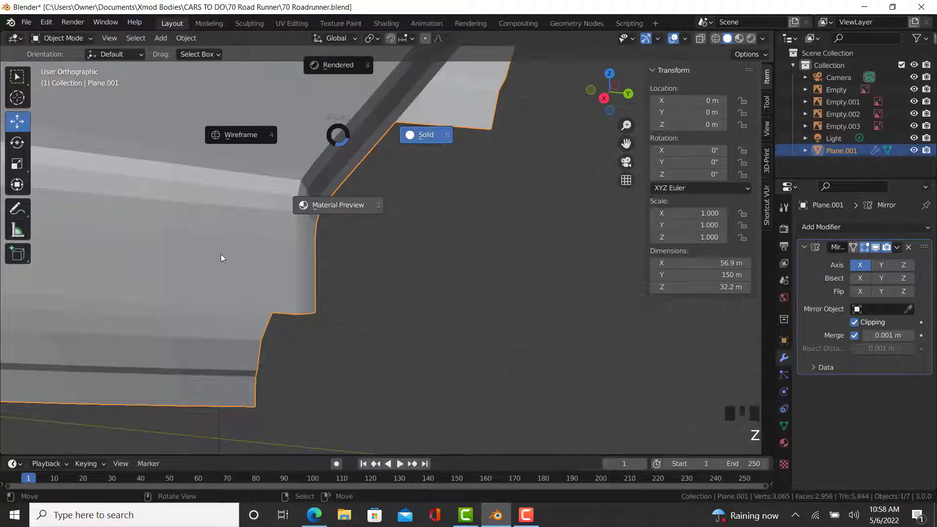
pyautogui.click(302, 298)
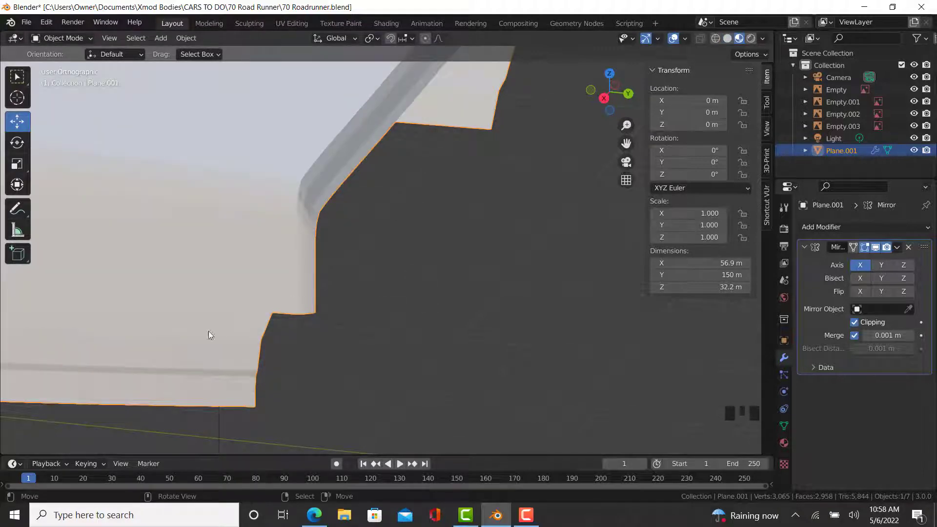
pyautogui.press('z')
pyautogui.scroll(-5, 420, 321)
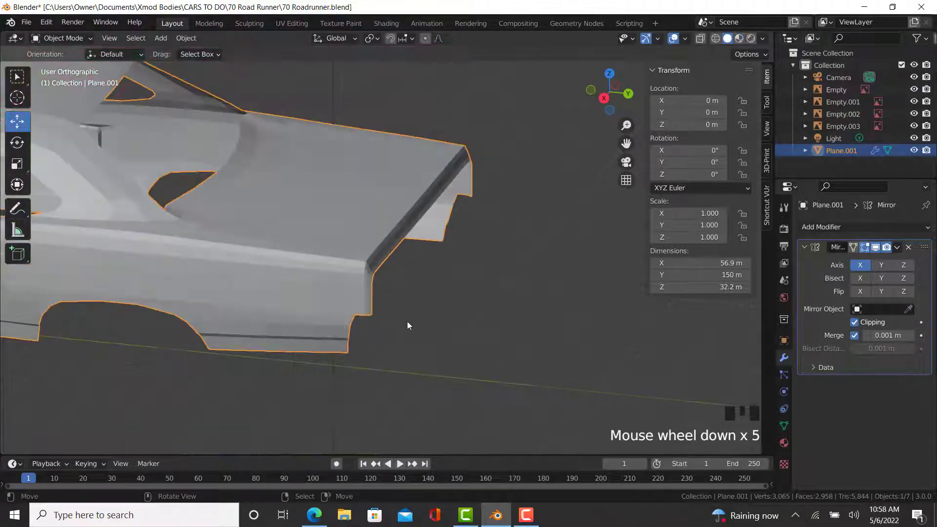
pyautogui.press('Tab')
pyautogui.press('Tab')
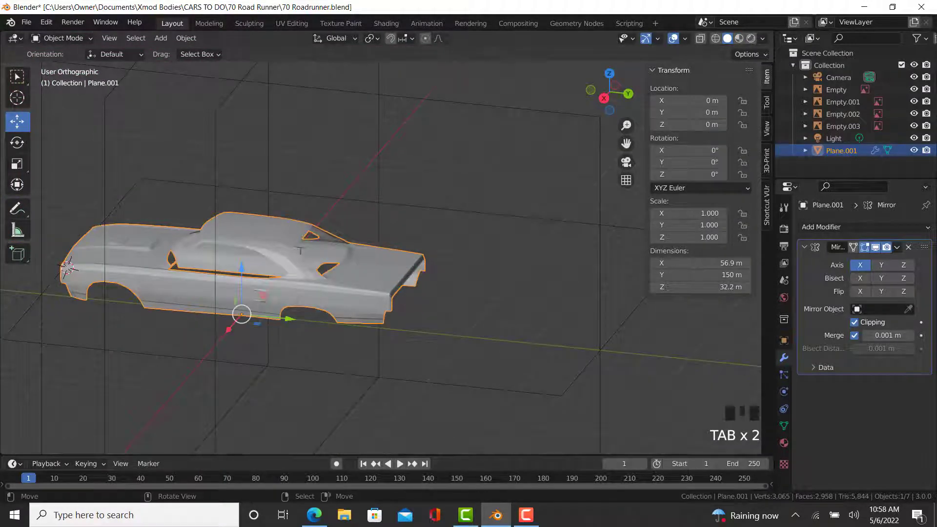
pyautogui.scroll(4, 656, 388)
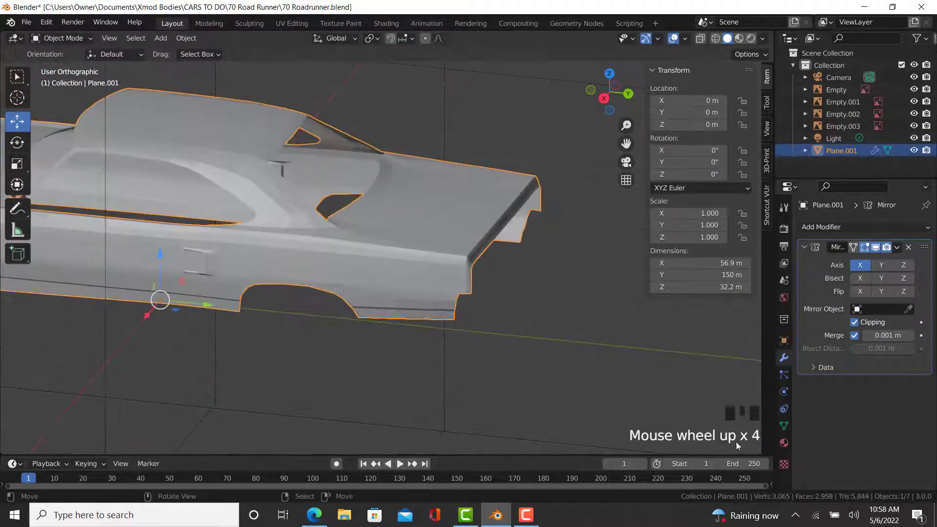
pyautogui.scroll(3, 734, 440)
pyautogui.scroll(-3, 734, 441)
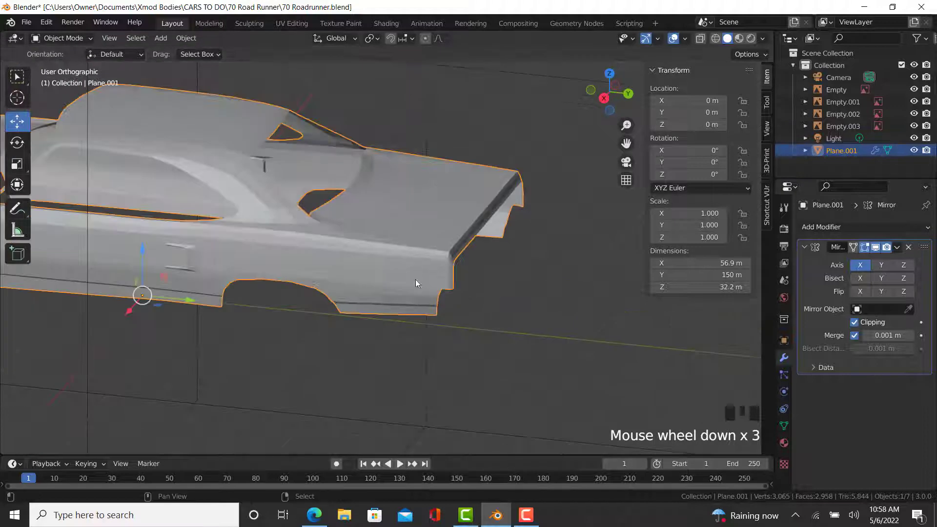
# Step: In Edit Mode, select the tail's open rear edge from its lower corner vertex to the car's centerline
pyautogui.moveTo(415, 279); pyautogui.dragTo(390, 309, button='middle')
pyautogui.scroll(4, 449, 341)
pyautogui.press('Tab')
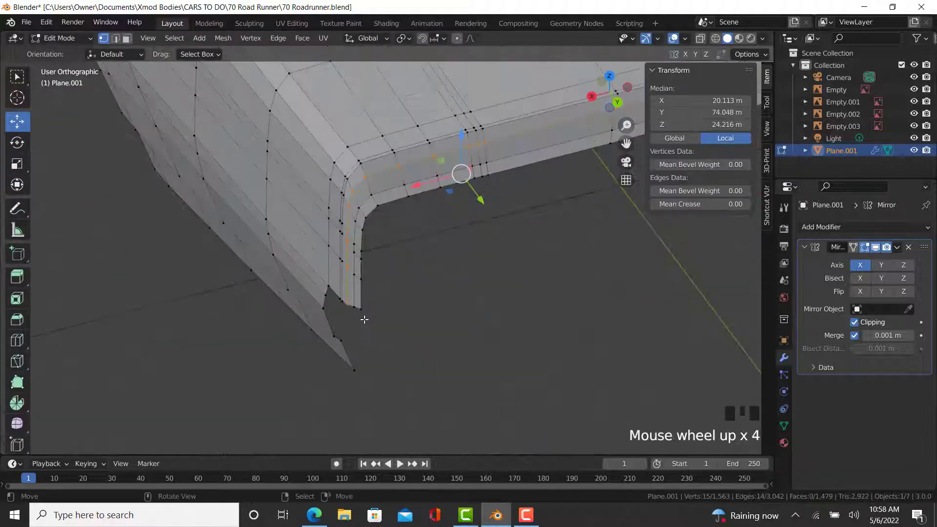
pyautogui.rightClick(375, 312)
pyautogui.scroll(-3, 449, 272)
pyautogui.keyDown('shift'); pyautogui.moveTo(450, 272); pyautogui.dragTo(352, 301, button='middle'); pyautogui.keyUp('shift')
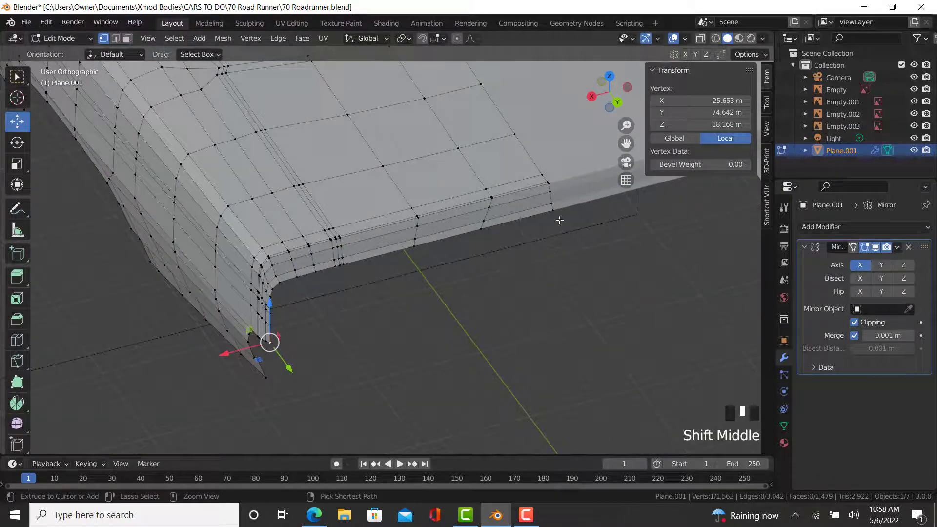
pyautogui.keyDown('ctrl'); pyautogui.rightClick(559, 220); pyautogui.keyUp('ctrl')
# Step: Compare the back wireframe view of the tail with the orange Roadrunner photo in the browser, and return to Blender
pyautogui.press('KP_1')
pyautogui.press('KP_9')
pyautogui.press('z')
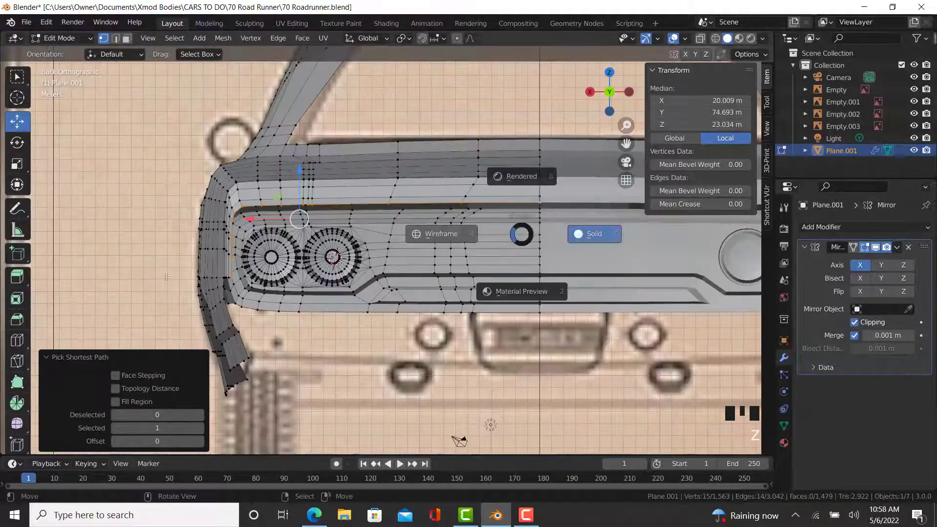
pyautogui.scroll(2, 400, 185)
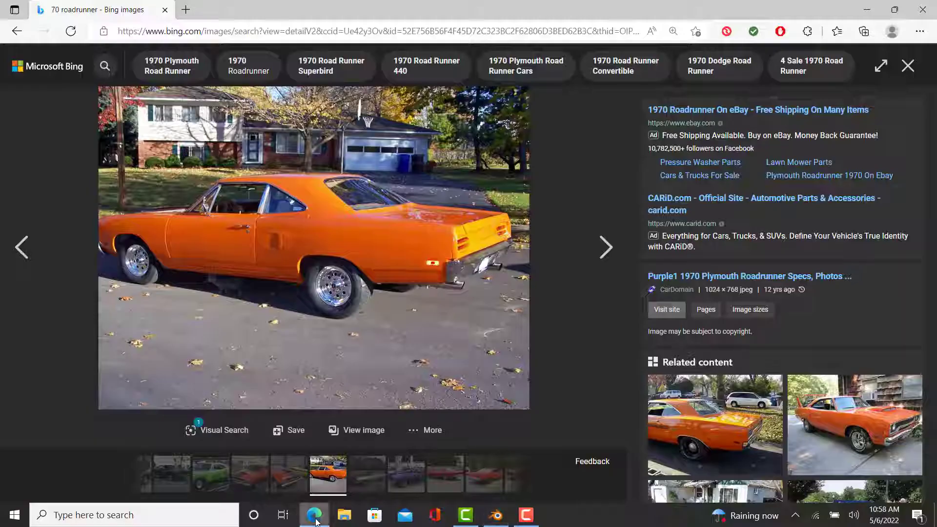
pyautogui.click(314, 514)
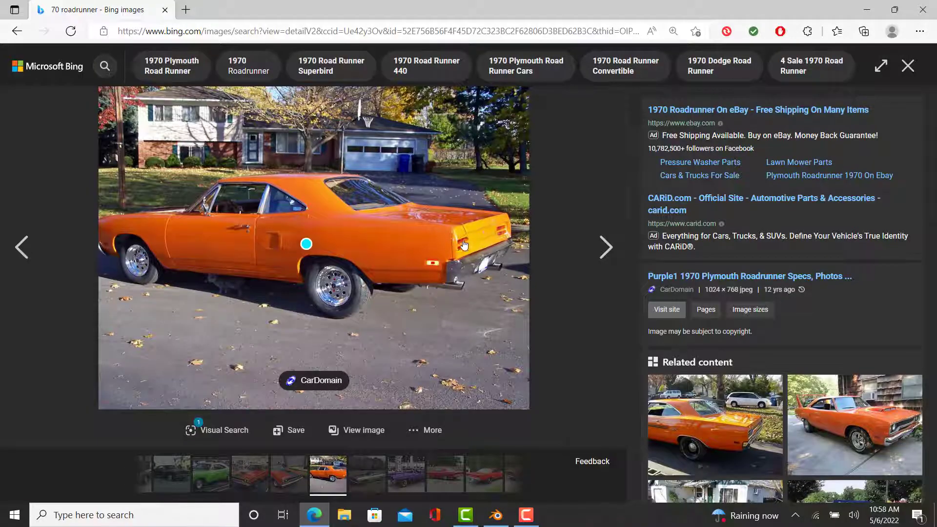
pyautogui.click(496, 515)
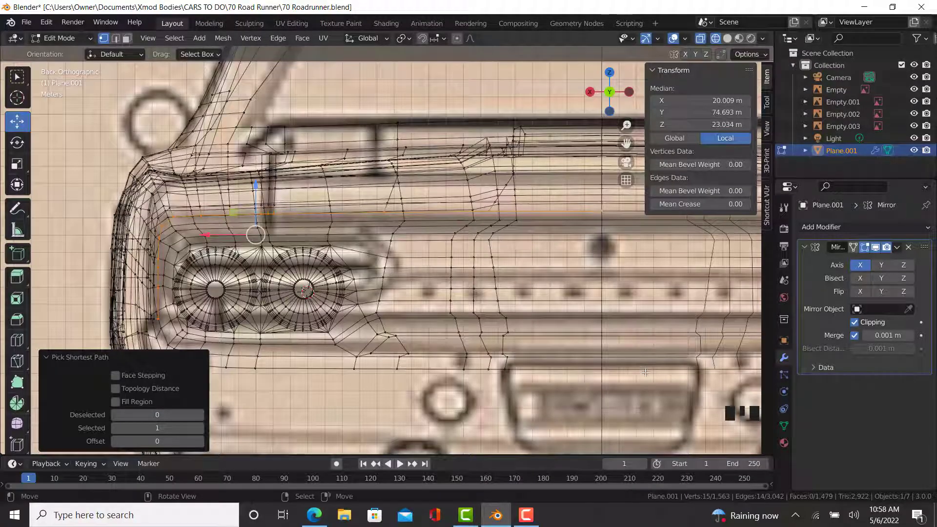
# Step: Extrude the selected rear edge scaled to about 0.901 and lower it about 0.65 m along Z
pyautogui.press('e')
pyautogui.press('s')
pyautogui.click(591, 373)
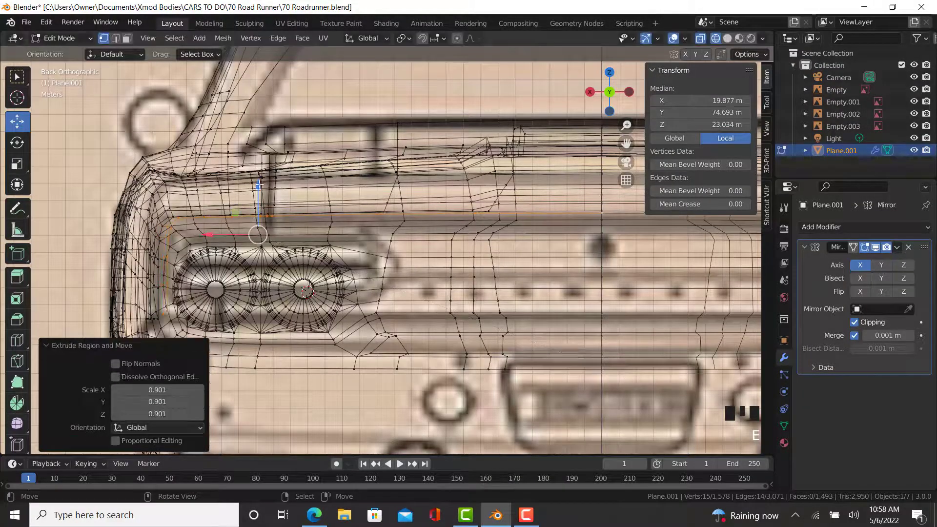
pyautogui.moveTo(259, 185); pyautogui.dragTo(259, 196)
# Step: Scale the extruded edge to about 0.974 along Z, nudging it about 0.14 m up and slightly inward along X
pyautogui.press('s')
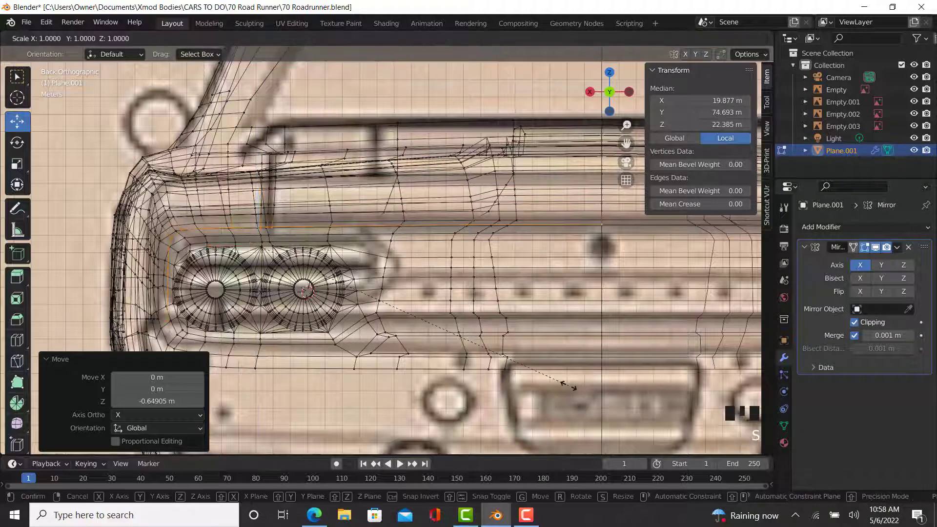
pyautogui.press('z')
pyautogui.click(556, 390)
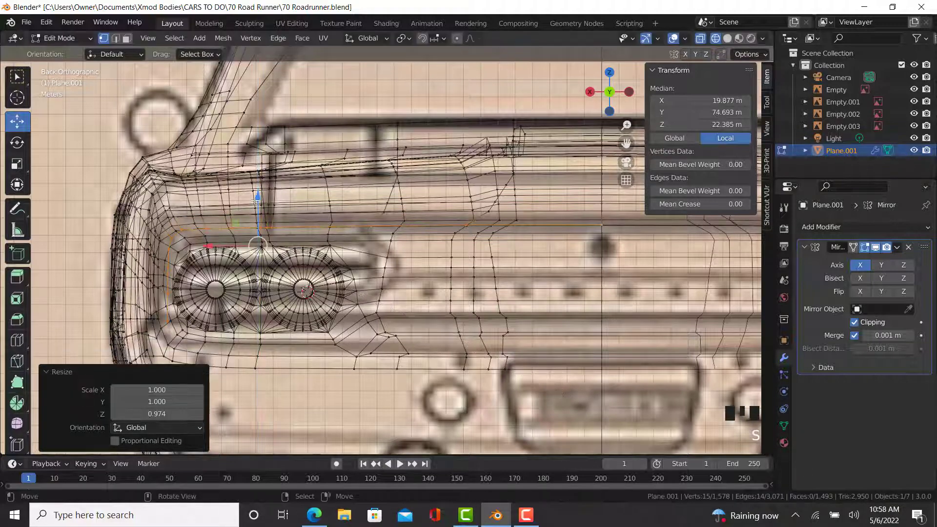
pyautogui.moveTo(257, 194); pyautogui.dragTo(257, 194)
pyautogui.moveTo(213, 244); pyautogui.dragTo(212, 244)
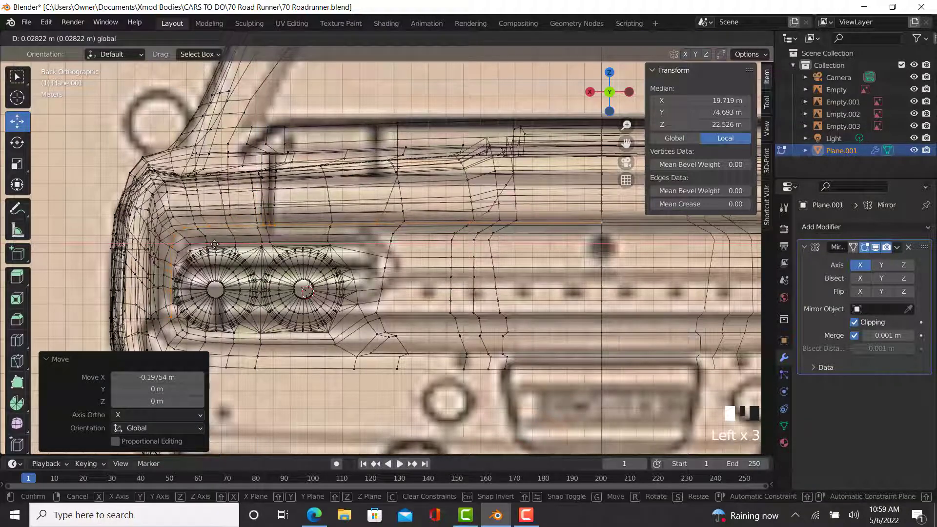
pyautogui.moveTo(214, 244); pyautogui.dragTo(213, 244)
pyautogui.press('z')
pyautogui.click(259, 244)
# Step: In the right side wireframe view, move the extruded edge about 0.33 m forward along Y and restore solid shading
pyautogui.press('Tab')
pyautogui.scroll(-4, 359, 292)
pyautogui.moveTo(359, 291); pyautogui.dragTo(276, 326, button='middle')
pyautogui.press('KP_3')
pyautogui.press('Tab')
pyautogui.scroll(5, 452, 258)
pyautogui.press('z')
pyautogui.click(376, 268)
pyautogui.scroll(2, 480, 292)
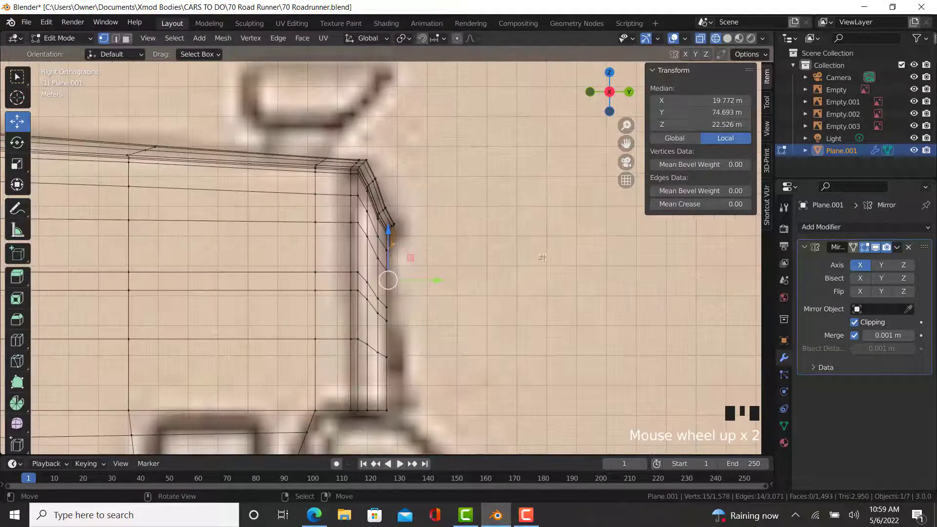
pyautogui.moveTo(439, 280); pyautogui.dragTo(423, 288)
pyautogui.press('z')
pyautogui.click(469, 293)
# Step: In the back view, slide the extruded edge's vertex above the taillight outward along the edge by a factor of about 0.168
pyautogui.moveTo(464, 297); pyautogui.dragTo(289, 339, button='middle')
pyautogui.press('Tab')
pyautogui.scroll(-3, 380, 358)
pyautogui.press('Tab')
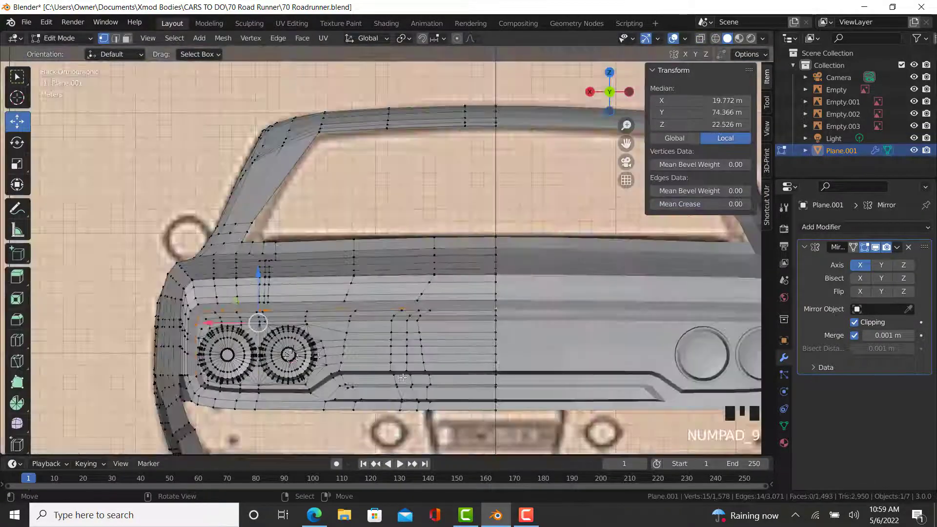
pyautogui.scroll(5, 334, 266)
pyautogui.rightClick(336, 267)
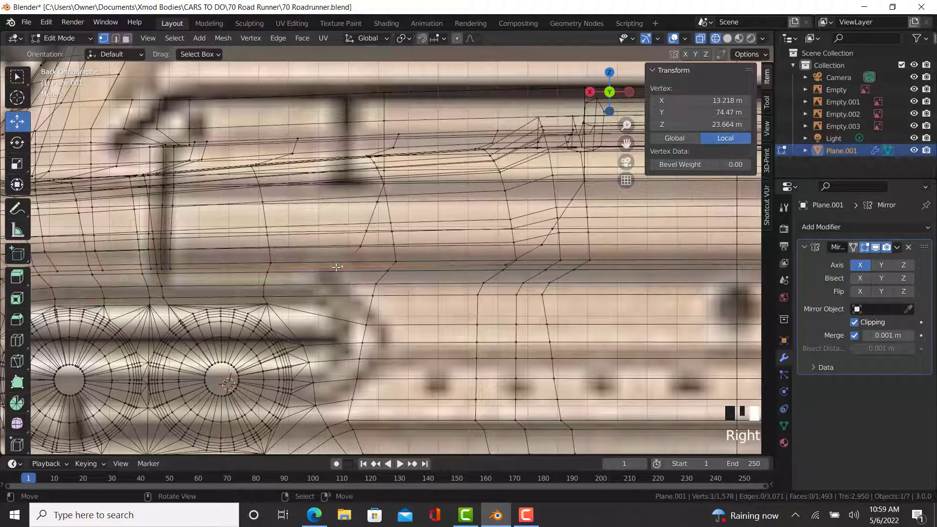
pyautogui.press('g')
pyautogui.press('g')
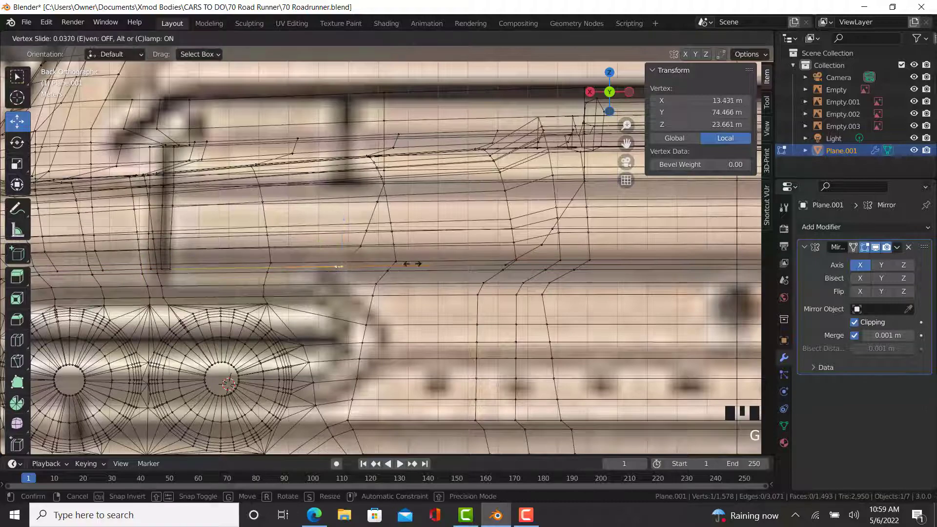
pyautogui.click(349, 283)
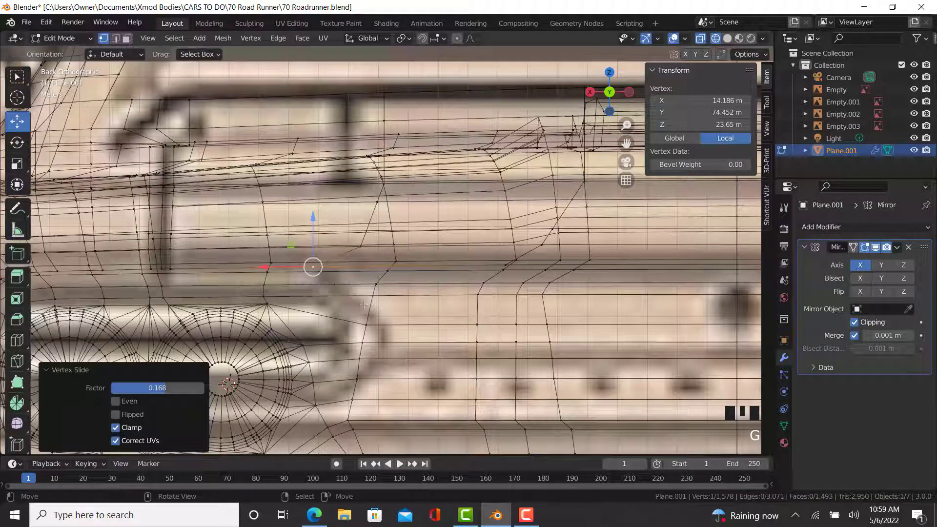
# Step: Select the edge from the slid vertex to the centerline and extrude it about 2.03 m down along Z in the back wireframe view
pyautogui.scroll(-5, 402, 318)
pyautogui.press('z')
pyautogui.click(470, 314)
pyautogui.moveTo(470, 313)
pyautogui.mouseDown(button='middle')
pyautogui.moveTo(560, 324)
pyautogui.moveTo(543, 299)
pyautogui.mouseUp(button='middle')
pyautogui.keyDown('ctrl'); pyautogui.rightClick(534, 303); pyautogui.keyUp('ctrl')
pyautogui.press('KP_1')
pyautogui.press('KP_9')
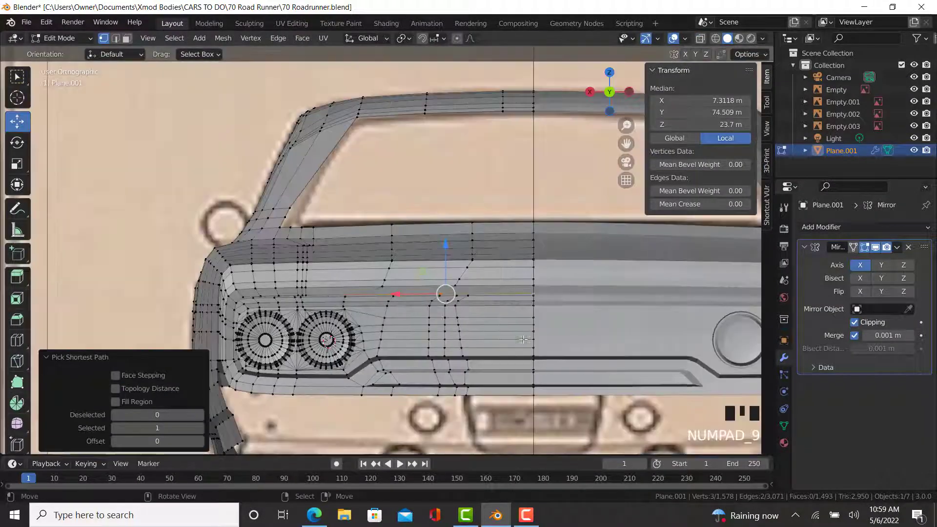
pyautogui.press('z')
pyautogui.click(449, 349)
pyautogui.scroll(2, 423, 297)
pyautogui.press('e')
pyautogui.press('z')
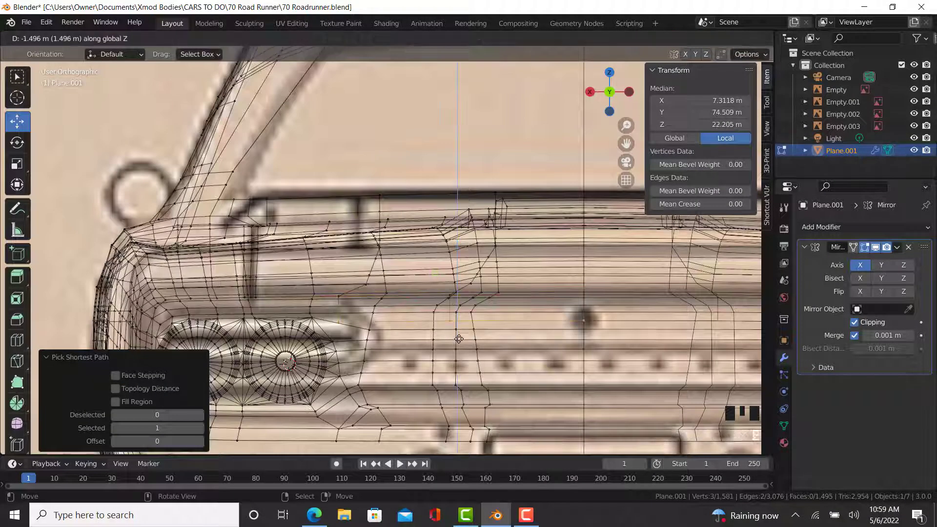
pyautogui.click(589, 349)
# Step: Scale the new lower edge to about 0.851 and move it about 1.33 m toward the centerline along X
pyautogui.press('s')
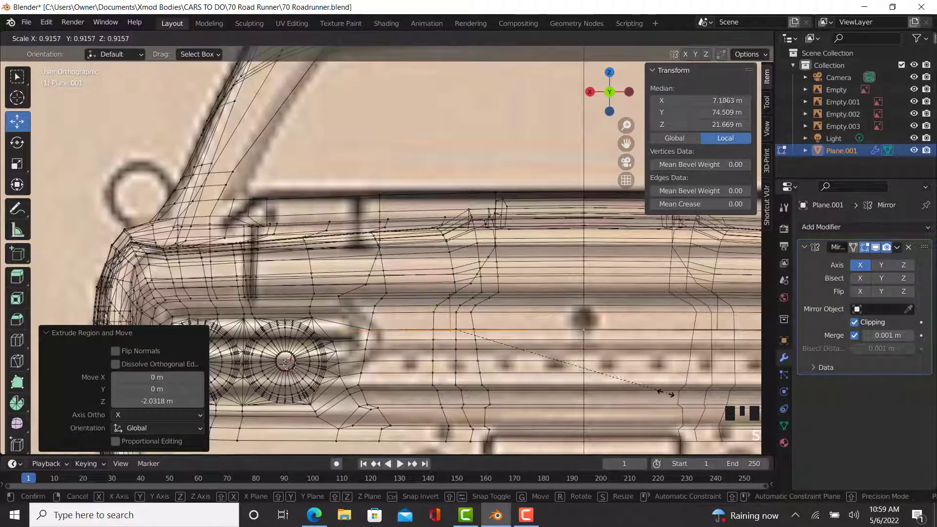
pyautogui.click(651, 394)
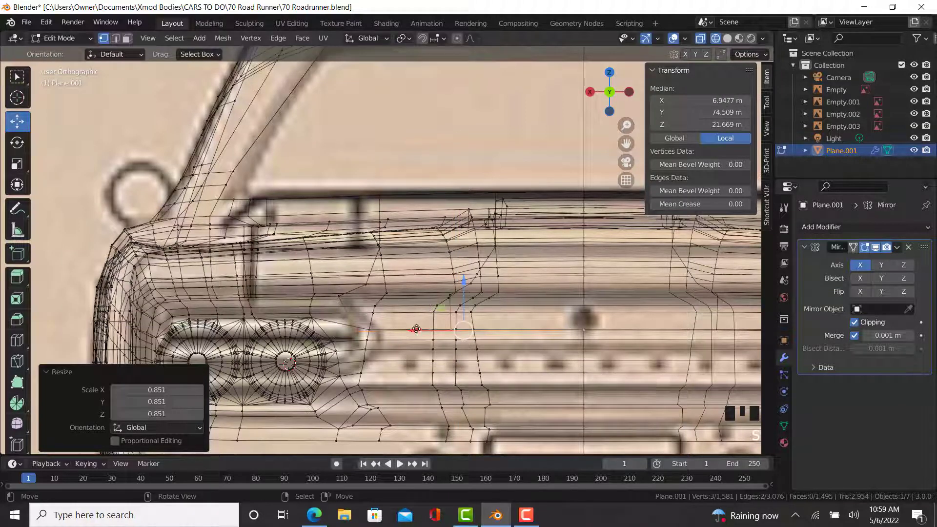
pyautogui.moveTo(416, 329); pyautogui.dragTo(453, 336)
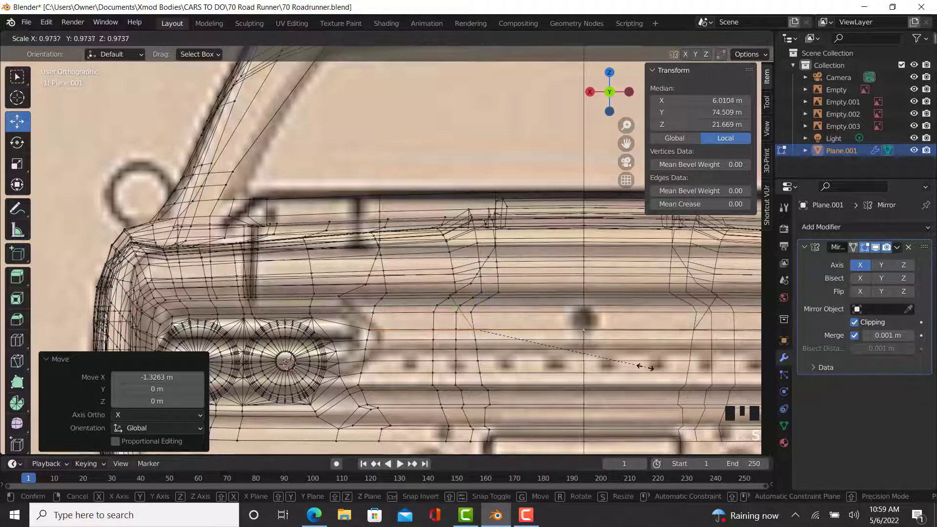
# Step: Scale the tail panel's lower edge slightly smaller in the back view and check its profile from the right side
pyautogui.click(426, 331)
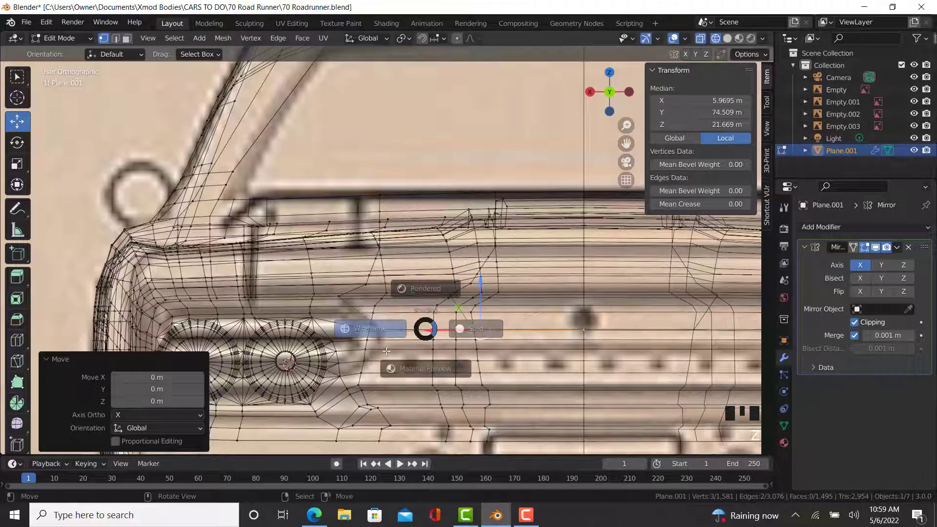
pyautogui.press('KP_3')
pyautogui.scroll(2, 405, 347)
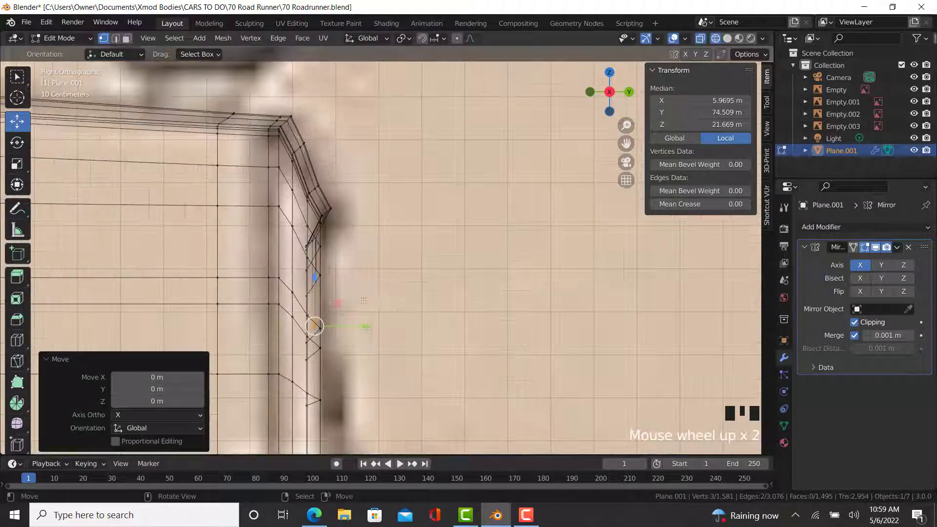
pyautogui.click(361, 330)
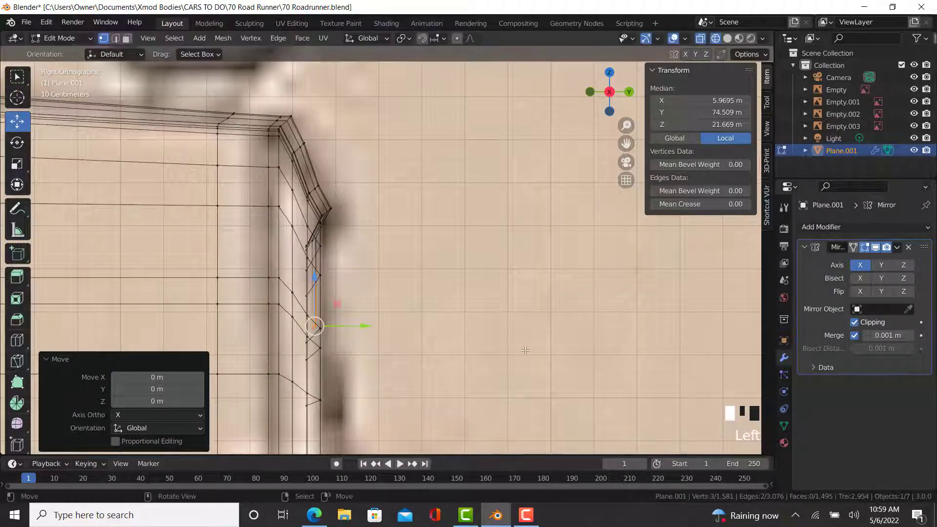
pyautogui.press('s')
pyautogui.press('z')
pyautogui.click(409, 340)
pyautogui.moveTo(641, 345); pyautogui.dragTo(385, 365, button='middle')
pyautogui.press('Tab')
# Step: Extrude the tail panel's lower edge about 1.01 m down along Z in the back wireframe view
pyautogui.press('KP_1')
pyautogui.press('KP_9')
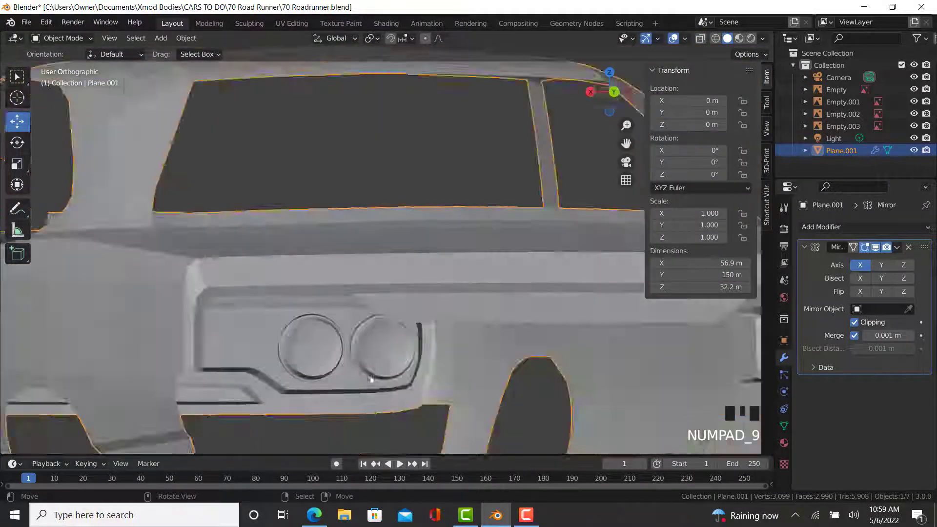
pyautogui.press('Tab')
pyautogui.hotkey('alt', 'z')
pyautogui.scroll(4, 515, 347)
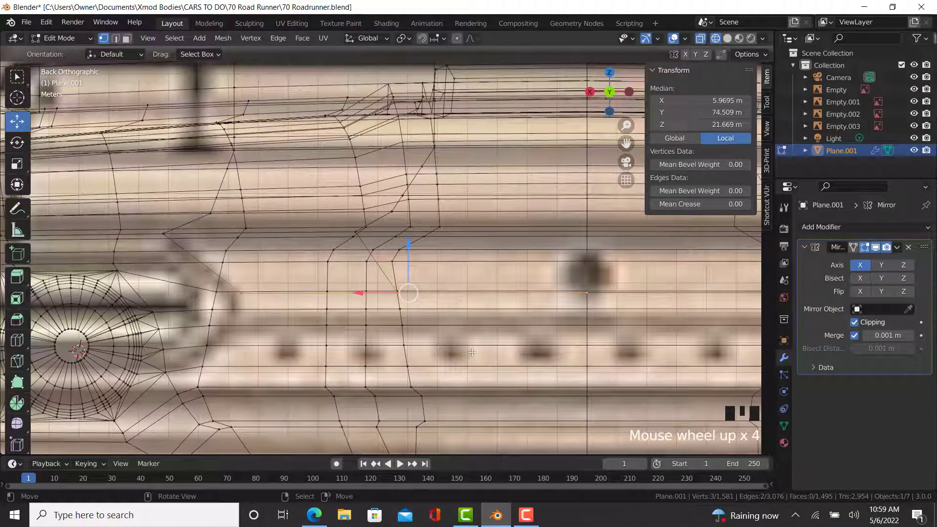
pyautogui.press('e')
pyautogui.click(461, 382)
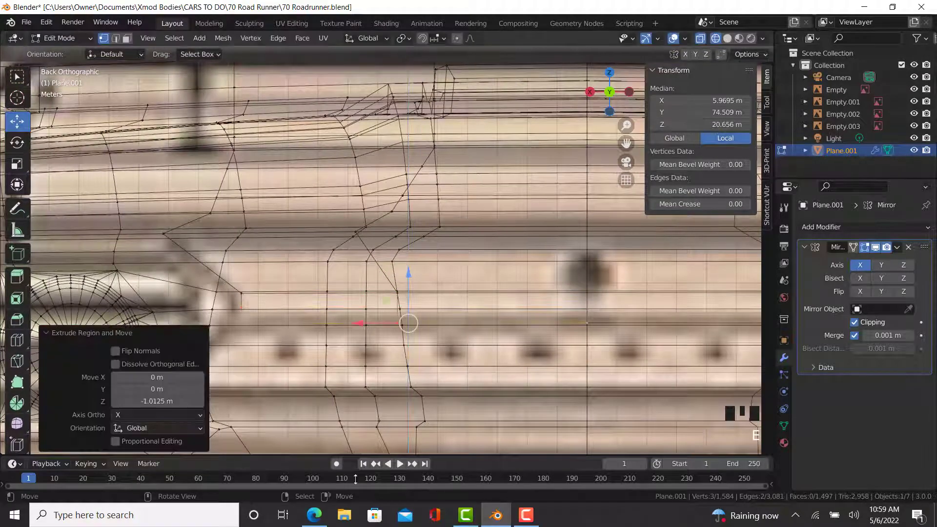
# Step: Examine the extruded tail panel against the reference photo, the right side blueprint and in solid shading
pyautogui.click(313, 517)
pyautogui.click(314, 517)
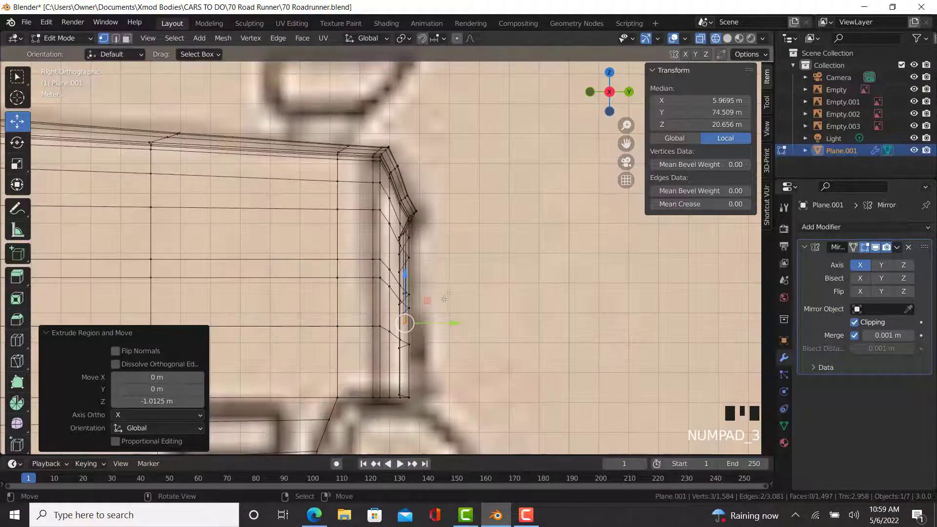
pyautogui.scroll(1, 448, 295)
pyautogui.hotkey('shift', 'z')
pyautogui.moveTo(452, 327); pyautogui.dragTo(414, 345, button='middle')
pyautogui.press('Tab')
pyautogui.scroll(-5, 415, 345)
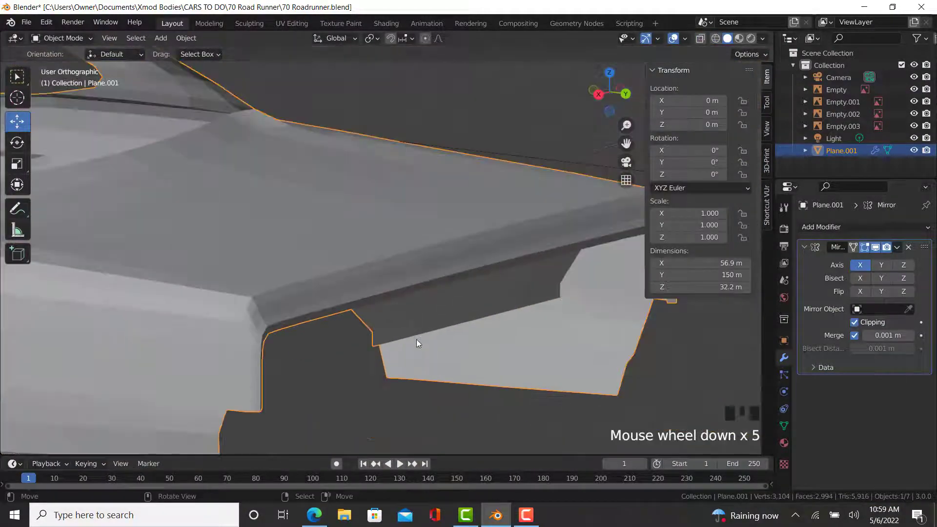
# Step: Extrude the panel's lower edge another 1.41 m or so down along Z in the back wireframe view
pyautogui.press('KP_1')
pyautogui.press('KP_9')
pyautogui.press('Tab')
pyautogui.press('z')
pyautogui.click(359, 341)
pyautogui.scroll(2, 359, 337)
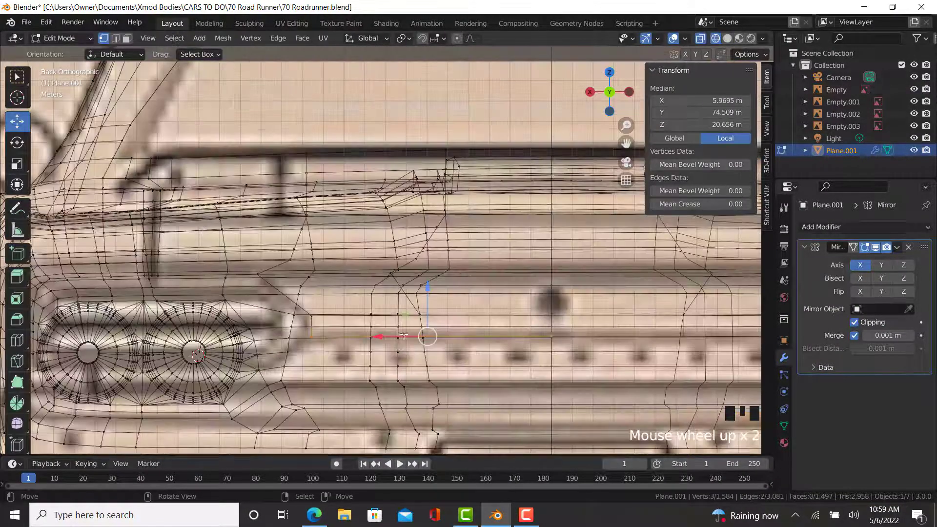
pyautogui.press('e')
pyautogui.press('z')
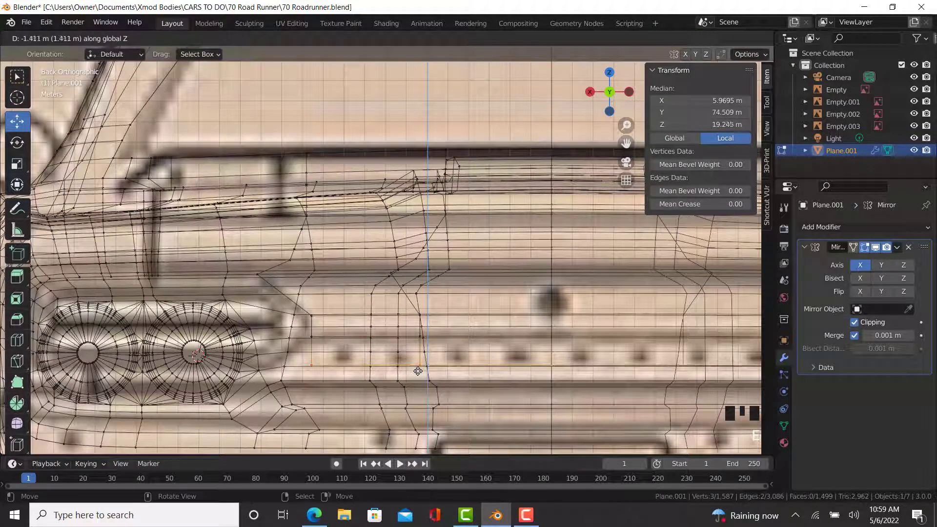
pyautogui.click(418, 370)
# Step: Scale the new lower edge to about 1.3, move it slightly outward along X and restore solid shading
pyautogui.press('s')
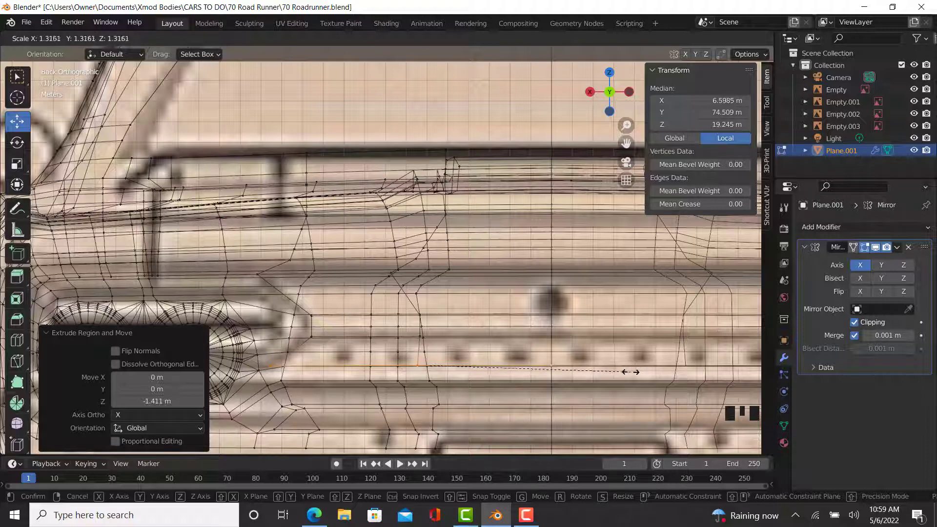
pyautogui.click(626, 372)
pyautogui.moveTo(375, 362); pyautogui.dragTo(365, 361)
pyautogui.press('z')
pyautogui.moveTo(299, 372)
pyautogui.mouseDown(button='middle')
pyautogui.moveTo(460, 372)
pyautogui.moveTo(517, 387)
pyautogui.moveTo(392, 447)
pyautogui.moveTo(393, 352)
pyautogui.moveTo(436, 294)
pyautogui.moveTo(349, 291)
pyautogui.mouseUp(button='middle')
pyautogui.scroll(-3, 393, 351)
pyautogui.press('Tab')
pyautogui.scroll(-2, 394, 352)
pyautogui.press('Tab')
pyautogui.scroll(5, 436, 363)
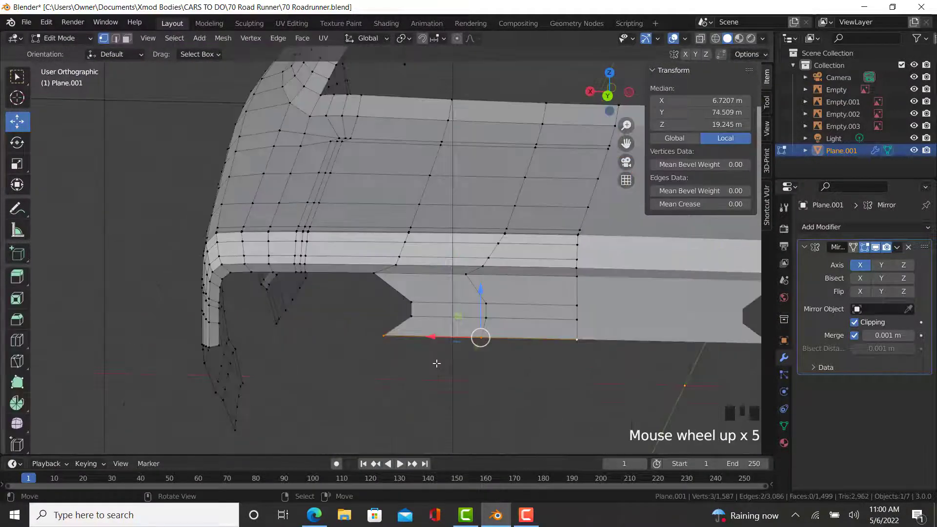
# Step: Switch to the browser, open the rear photo of the blue 1970 Road Runner and compare its tail panel with the model
pyautogui.click(314, 517)
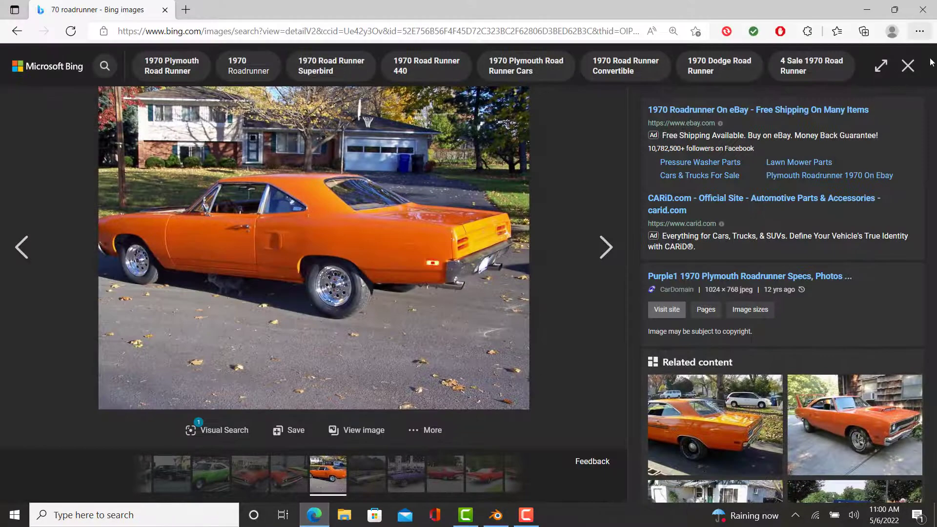
pyautogui.click(905, 79)
pyautogui.click(711, 252)
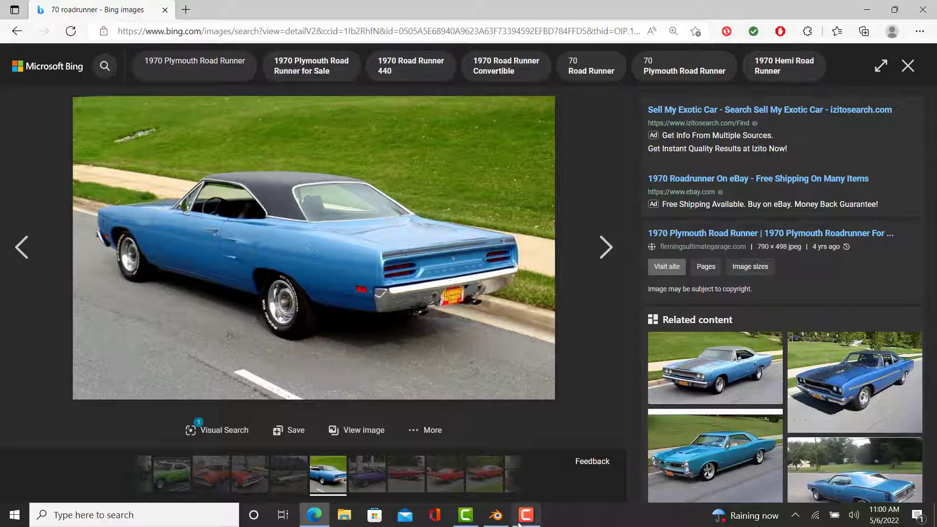
pyautogui.click(497, 523)
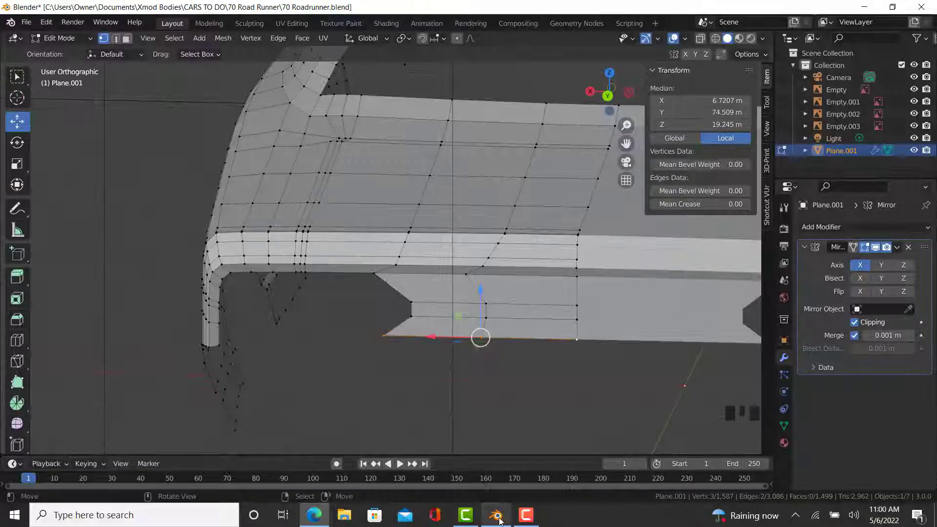
pyautogui.moveTo(370, 387); pyautogui.dragTo(437, 372, button='middle')
pyautogui.scroll(4, 438, 372)
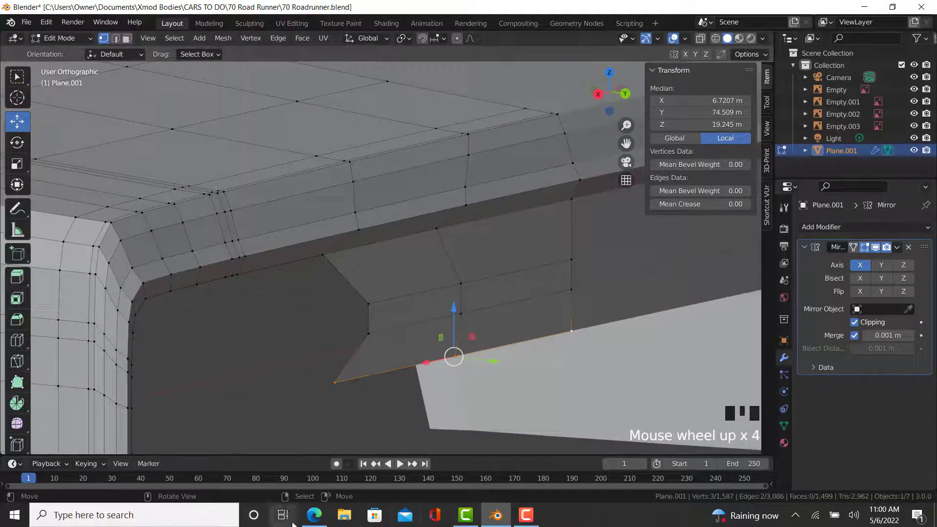
pyautogui.click(314, 514)
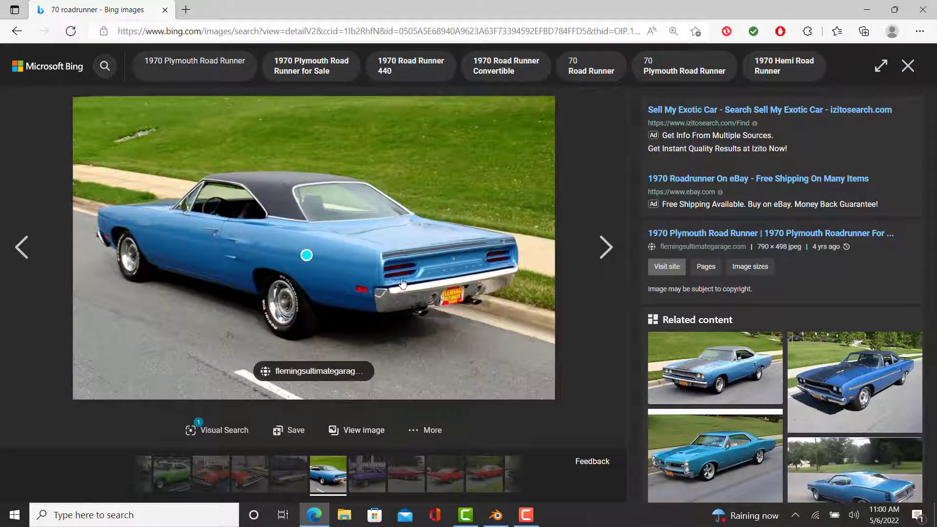
pyautogui.click(496, 515)
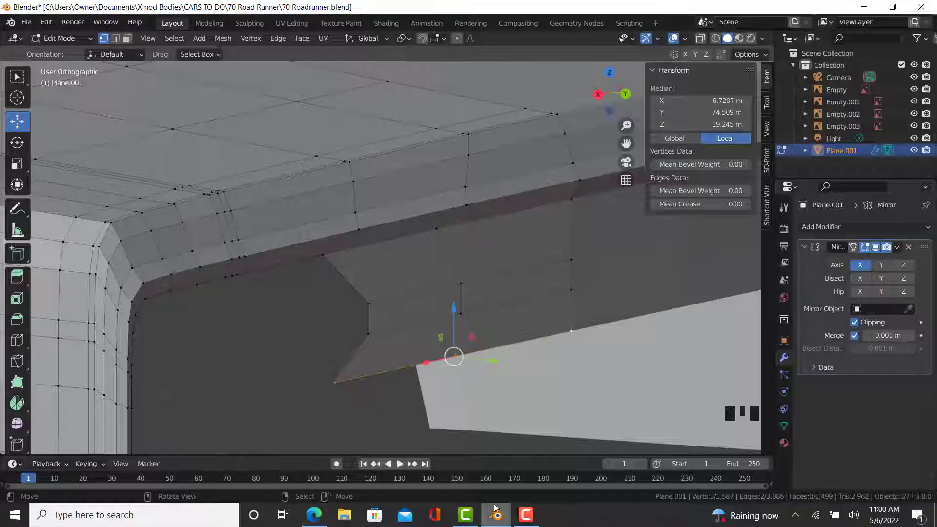
pyautogui.click(312, 515)
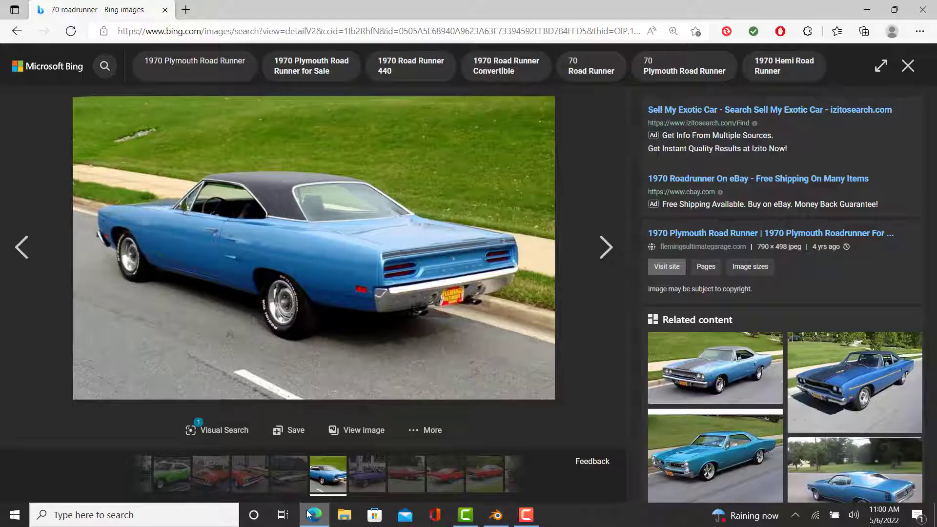
pyautogui.click(308, 515)
# Step: Add one centered loop cut along the narrow middle strip of the tail panel
pyautogui.scroll(3, 368, 356)
pyautogui.moveTo(368, 355); pyautogui.dragTo(386, 350, button='middle')
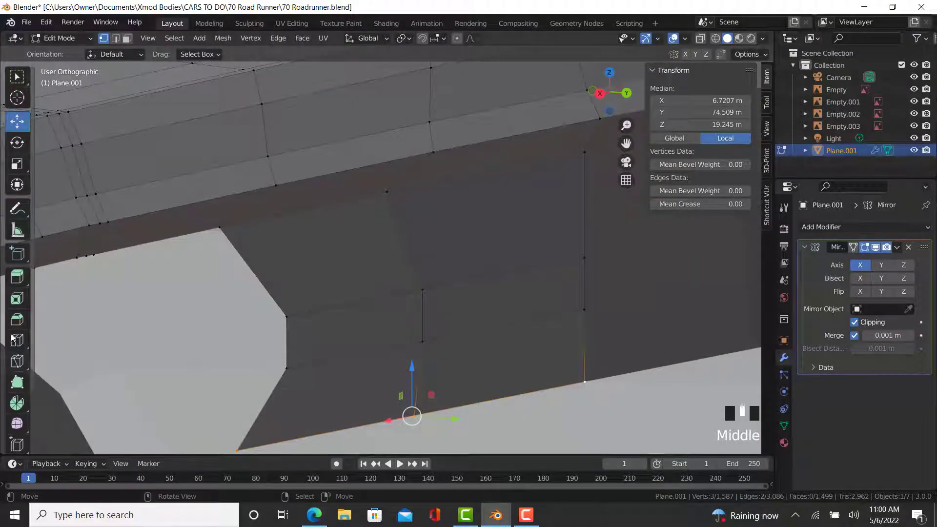
pyautogui.click(13, 337)
pyautogui.click(422, 314)
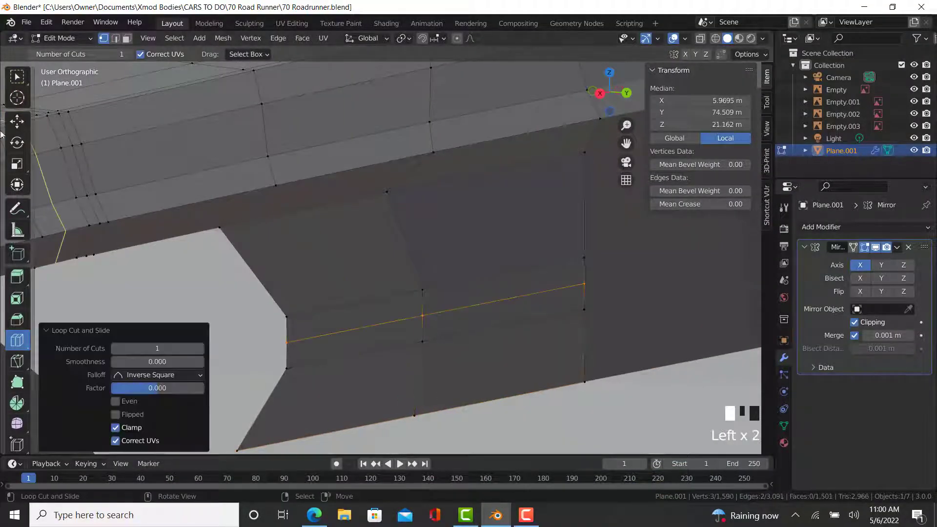
pyautogui.click(17, 125)
# Step: Slide the new loop's outer end vertex inward along its edge by a factor of about 0.035
pyautogui.moveTo(577, 341); pyautogui.dragTo(472, 320, button='middle')
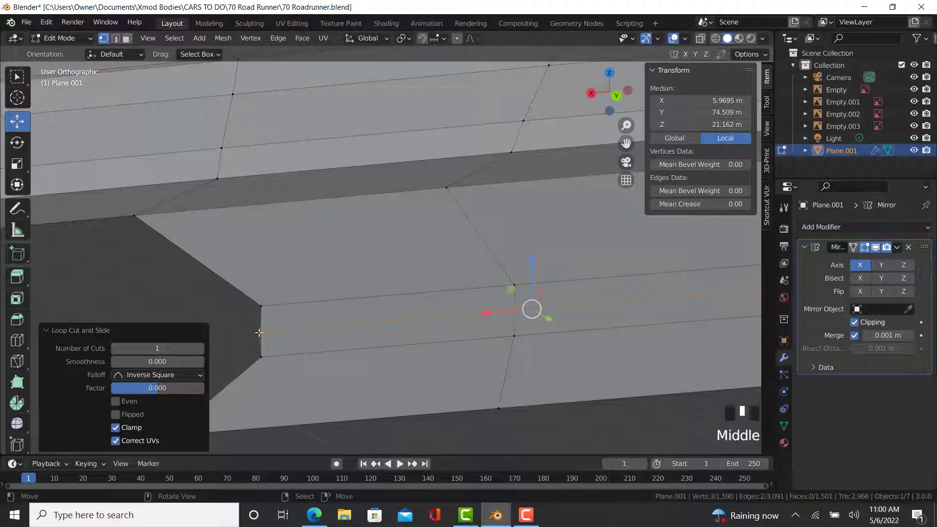
pyautogui.rightClick(259, 332)
pyautogui.press('g')
pyautogui.press('g')
pyautogui.click(397, 348)
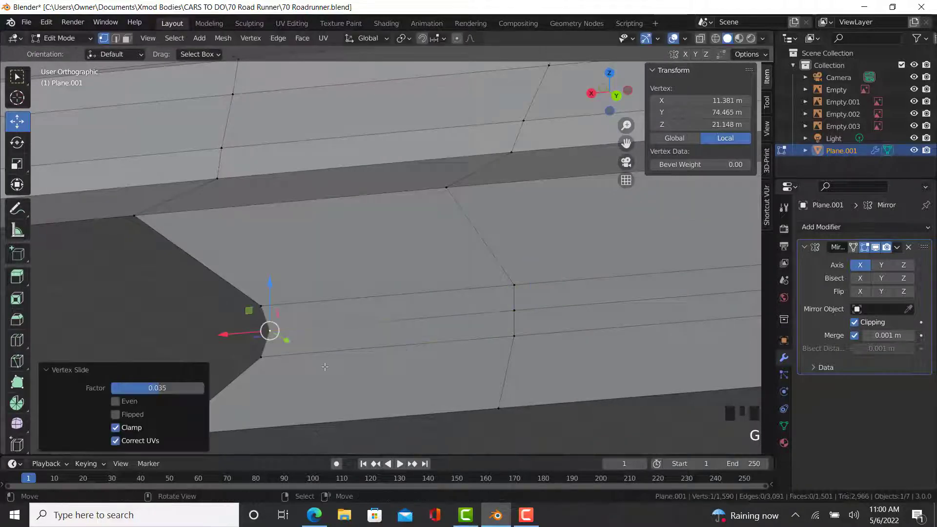
# Step: Select the tail panel's two lowest edge rows and move them slightly rearward along Y
pyautogui.rightClick(263, 342)
pyautogui.scroll(-4, 272, 344)
pyautogui.keyDown('ctrl'); pyautogui.rightClick(542, 355); pyautogui.keyUp('ctrl')
pyautogui.keyDown('ctrl'); pyautogui.rightClick(542, 356); pyautogui.keyUp('ctrl')
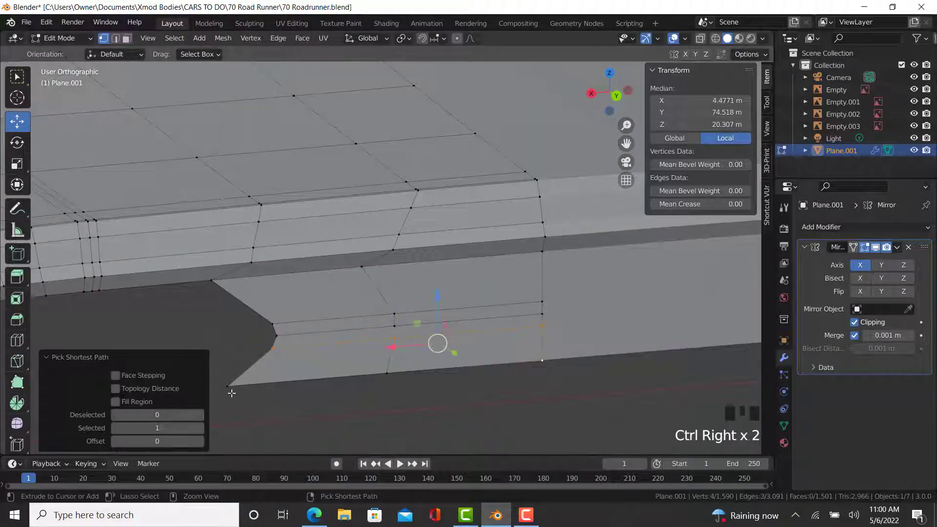
pyautogui.keyDown('ctrl'); pyautogui.rightClick(230, 390); pyautogui.keyUp('ctrl')
pyautogui.moveTo(326, 372); pyautogui.dragTo(392, 370, button='middle')
pyautogui.moveTo(401, 361); pyautogui.dragTo(408, 367)
# Step: Extrude the panel's lower outer corner vertex forward and fill a face between it and the notch's lower vertices
pyautogui.moveTo(399, 400); pyautogui.dragTo(305, 349, button='middle')
pyautogui.scroll(4, 290, 408)
pyautogui.click(314, 341)
pyautogui.press('e')
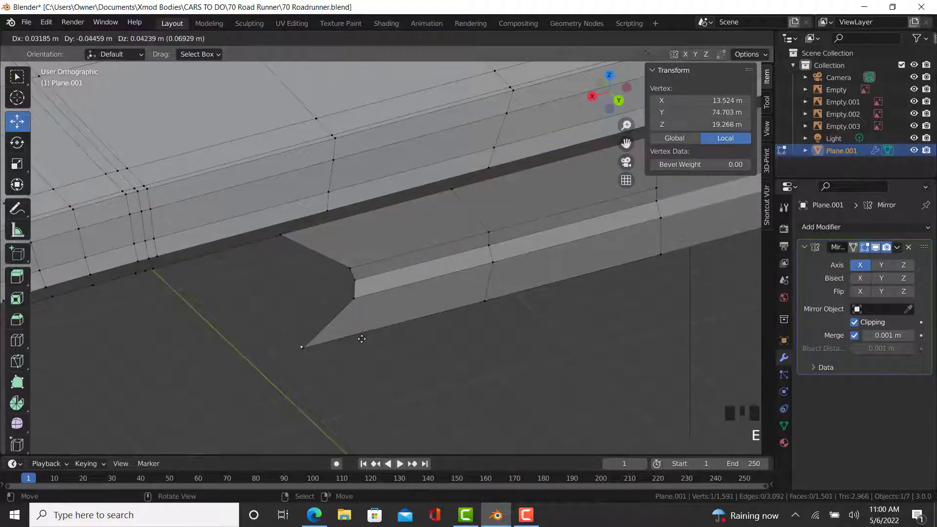
pyautogui.click(354, 338)
pyautogui.keyDown('ctrl'); pyautogui.rightClick(352, 289); pyautogui.keyUp('ctrl')
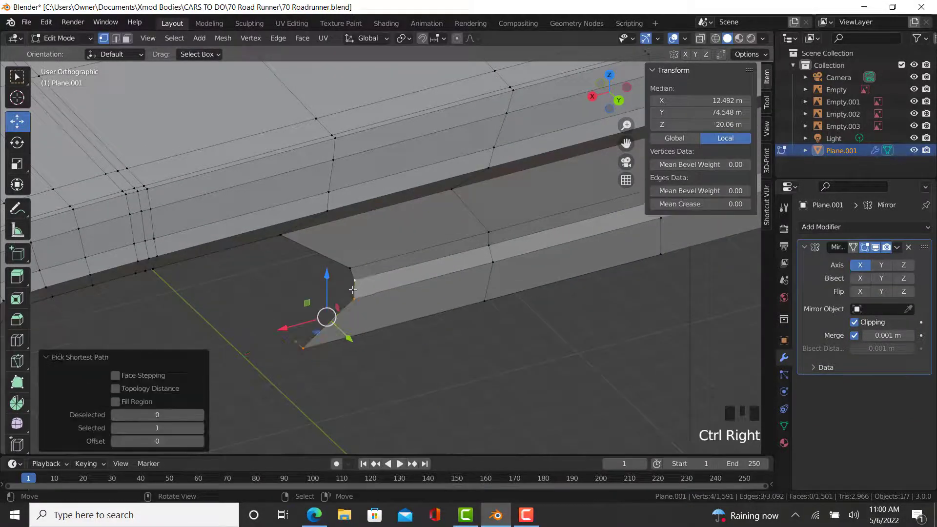
pyautogui.press('f')
# Step: Select the new face's corner edge and examine its position against the back blueprint in wireframe
pyautogui.rightClick(296, 341)
pyautogui.scroll(-3, 299, 336)
pyautogui.moveTo(335, 341); pyautogui.dragTo(308, 327, button='middle')
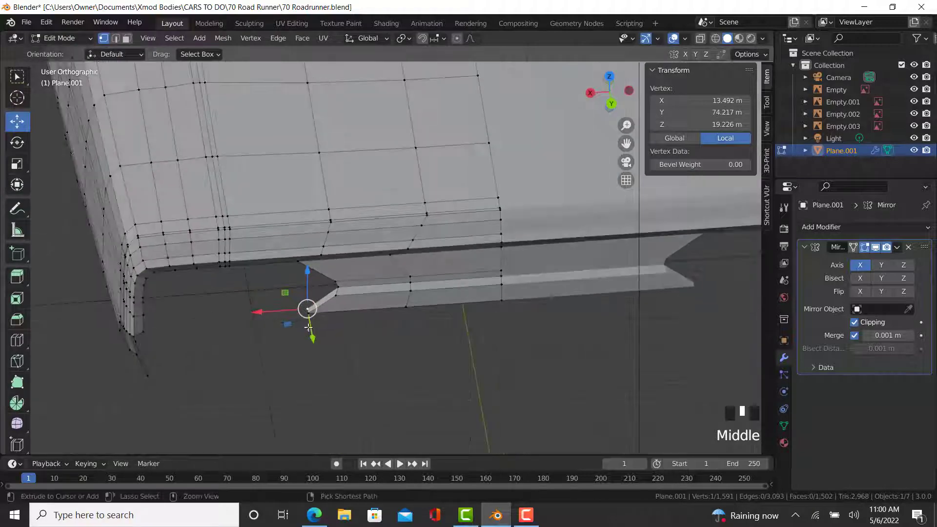
pyautogui.keyDown('ctrl'); pyautogui.scroll(1, 307, 310); pyautogui.keyUp('ctrl')
pyautogui.keyDown('ctrl'); pyautogui.rightClick(308, 310); pyautogui.keyUp('ctrl')
pyautogui.press('KP_9')
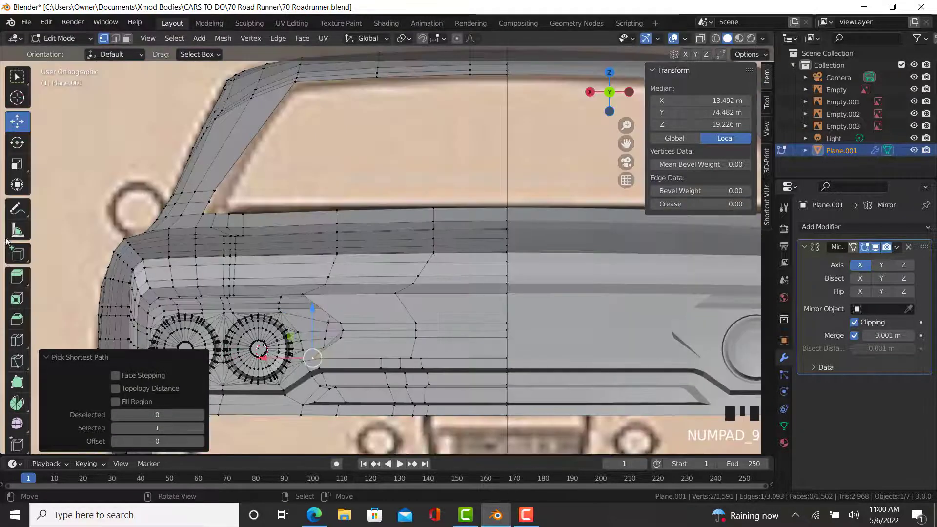
pyautogui.hotkey('shift', 'z')
pyautogui.keyDown('shift'); pyautogui.moveTo(434, 337); pyautogui.dragTo(483, 332, button='middle'); pyautogui.keyUp('shift')
pyautogui.scroll(2, 482, 332)
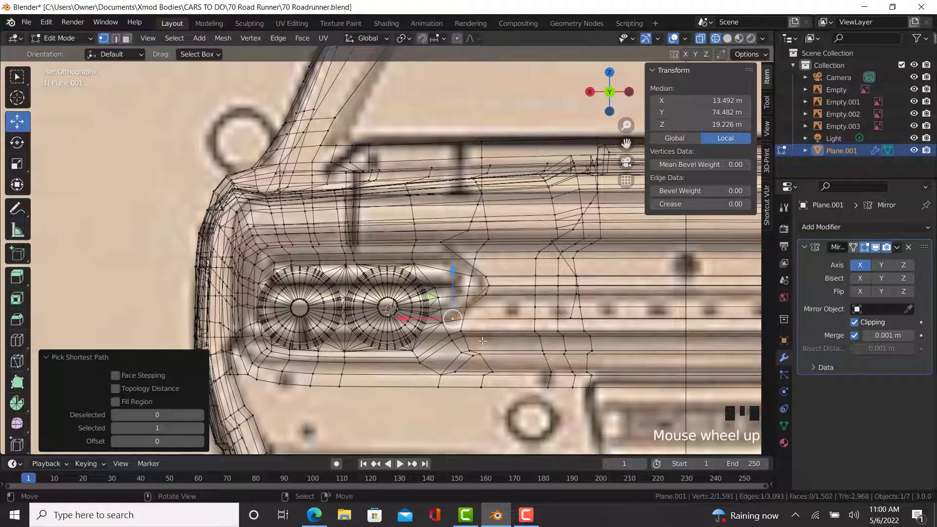
# Step: Examine the taillight surround in the browser's reference photo and on the solid-shaded model
pyautogui.click(314, 514)
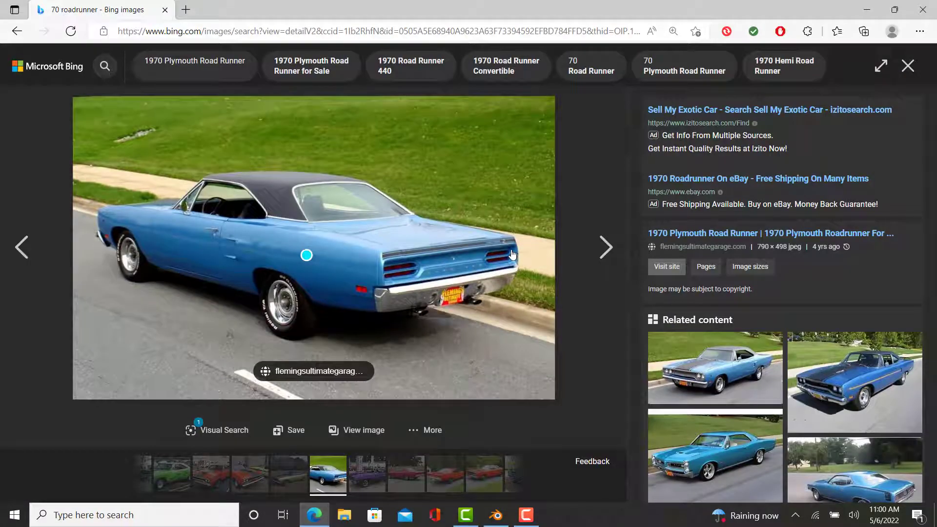
pyautogui.click(495, 515)
pyautogui.press('z')
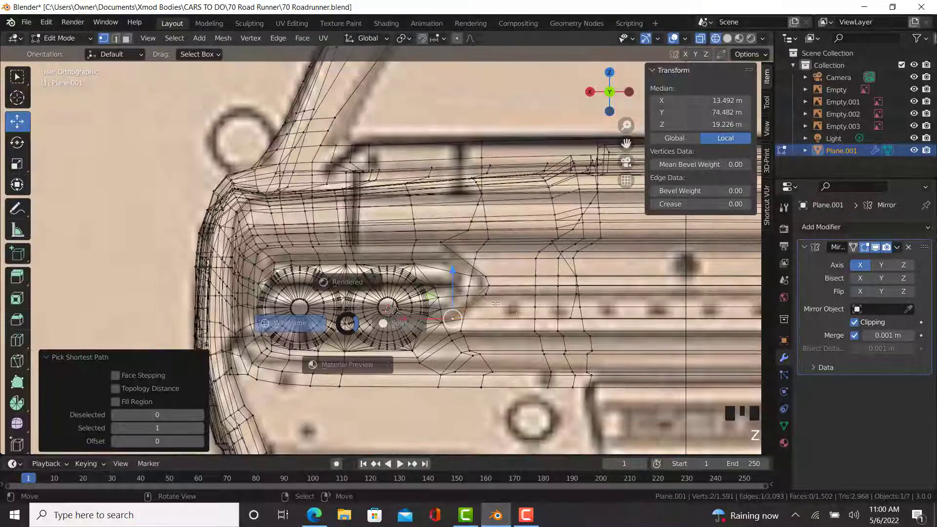
pyautogui.click(495, 304)
pyautogui.scroll(2, 440, 253)
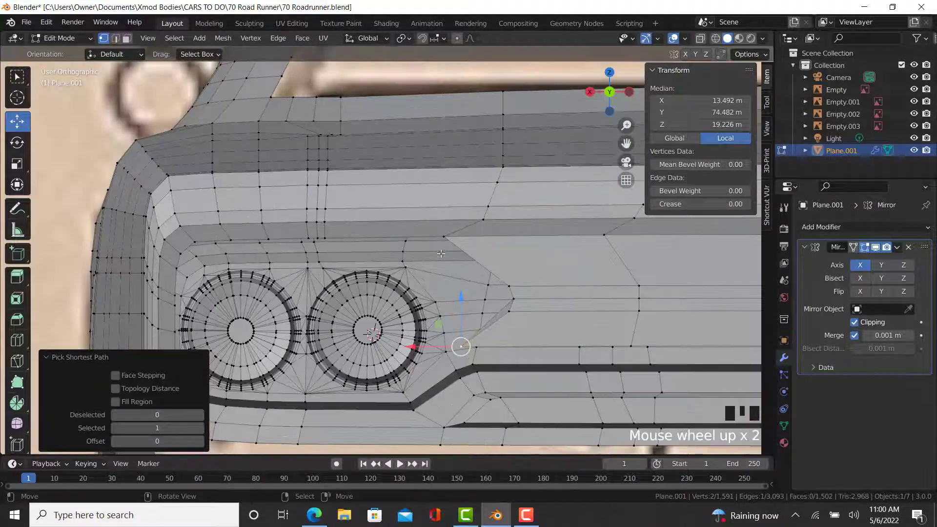
pyautogui.click(313, 515)
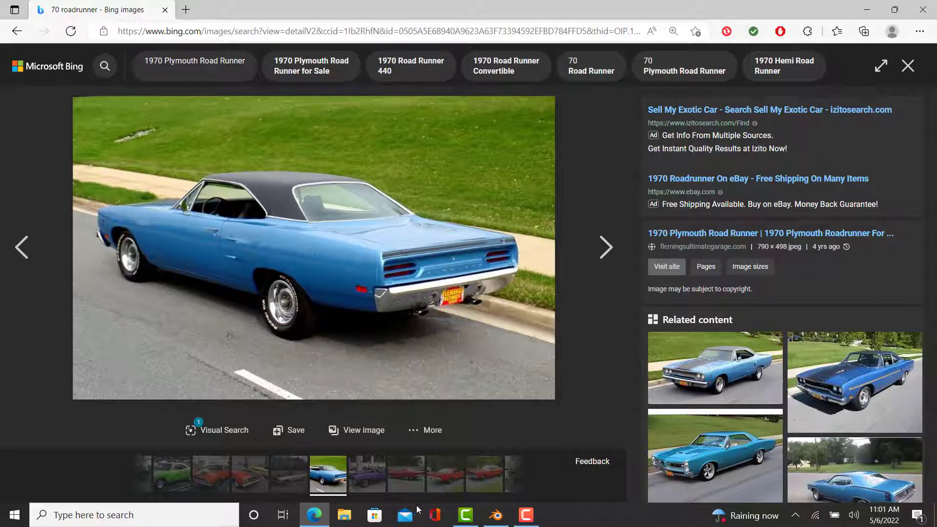
pyautogui.click(497, 515)
# Step: Move the forward corner vertex of the panel's lower outer end about 0.098 m outward along X
pyautogui.moveTo(746, 243); pyautogui.dragTo(440, 303, button='middle')
pyautogui.moveTo(437, 345); pyautogui.dragTo(532, 382, button='middle')
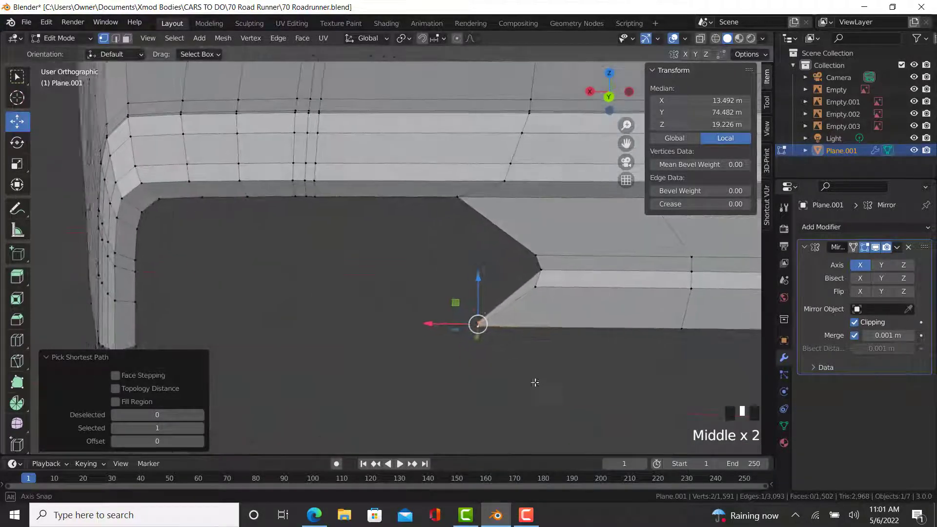
pyautogui.rightClick(433, 321)
pyautogui.moveTo(432, 321); pyautogui.dragTo(434, 322)
# Step: Cut one edge loop across the strip above the panel's notch, sliding it toward the strip's upper edge with factor 0.626
pyautogui.keyDown('shift'); pyautogui.moveTo(392, 261); pyautogui.dragTo(241, 305, button='middle'); pyautogui.keyUp('shift')
pyautogui.click(18, 340)
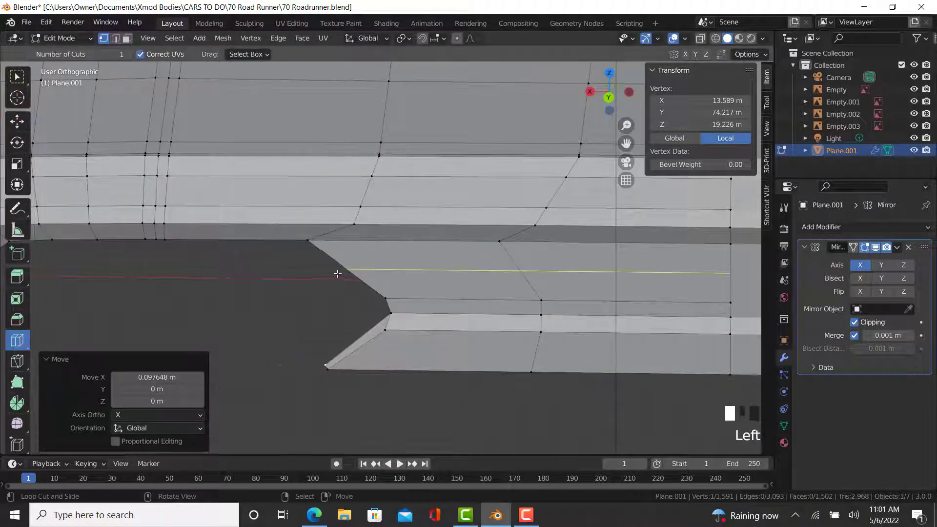
pyautogui.moveTo(337, 273); pyautogui.dragTo(305, 261)
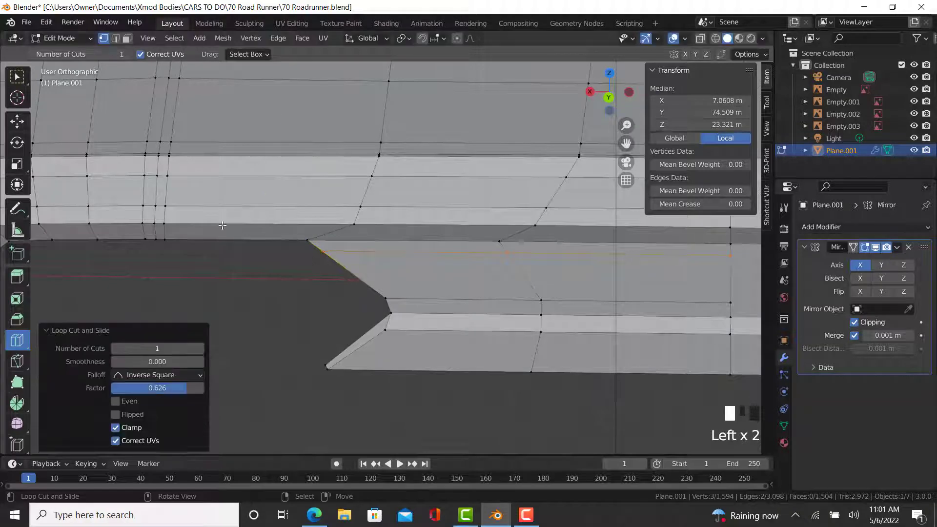
pyautogui.click(17, 121)
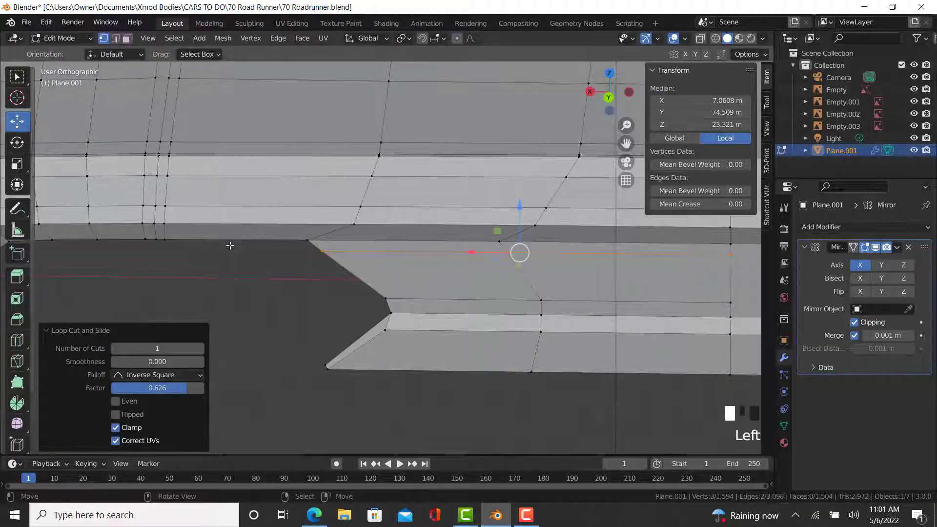
# Step: Select the taillight opening's upper and outer edge path, then extrude and scale it inward against the back blueprint
pyautogui.rightClick(166, 239)
pyautogui.keyDown('shift'); pyautogui.moveTo(106, 354); pyautogui.dragTo(244, 323, button='middle'); pyautogui.keyUp('shift')
pyautogui.keyDown('ctrl'); pyautogui.rightClick(243, 322); pyautogui.keyUp('ctrl')
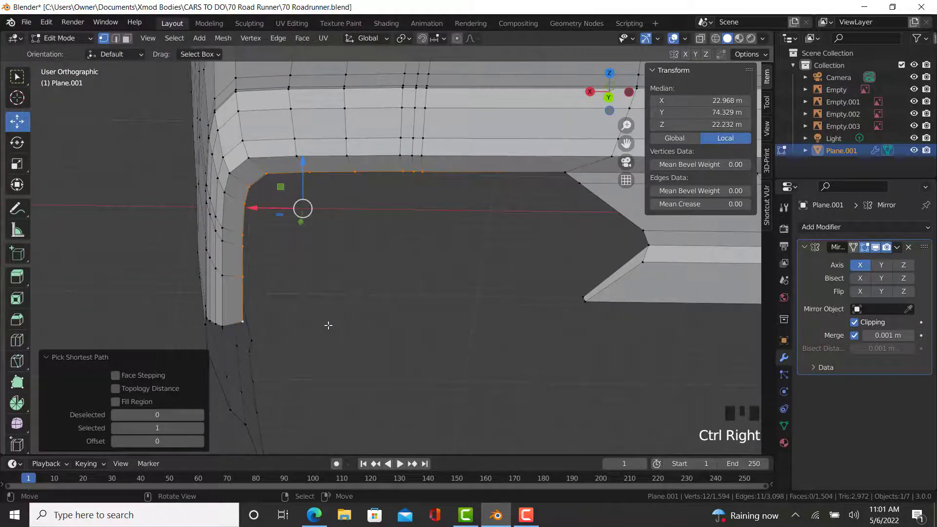
pyautogui.press('KP_9')
pyautogui.hotkey('alt', 'z')
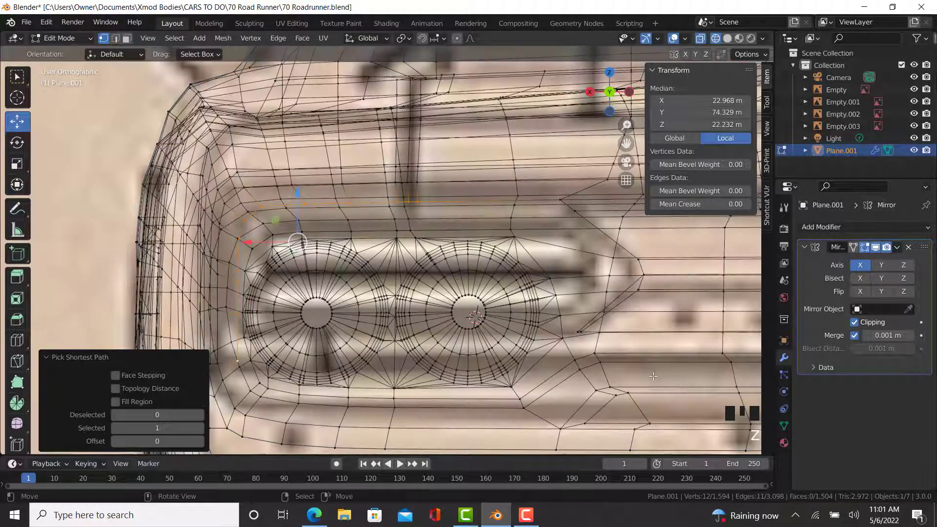
pyautogui.press('e')
pyautogui.press('s')
pyautogui.click(639, 376)
# Step: Move the extruded edges about 0.18 m down and 0.18 m inward along X, then scale them slightly along Z
pyautogui.moveTo(298, 195); pyautogui.dragTo(299, 201)
pyautogui.moveTo(245, 250); pyautogui.dragTo(256, 252)
pyautogui.press('s')
pyautogui.press('z')
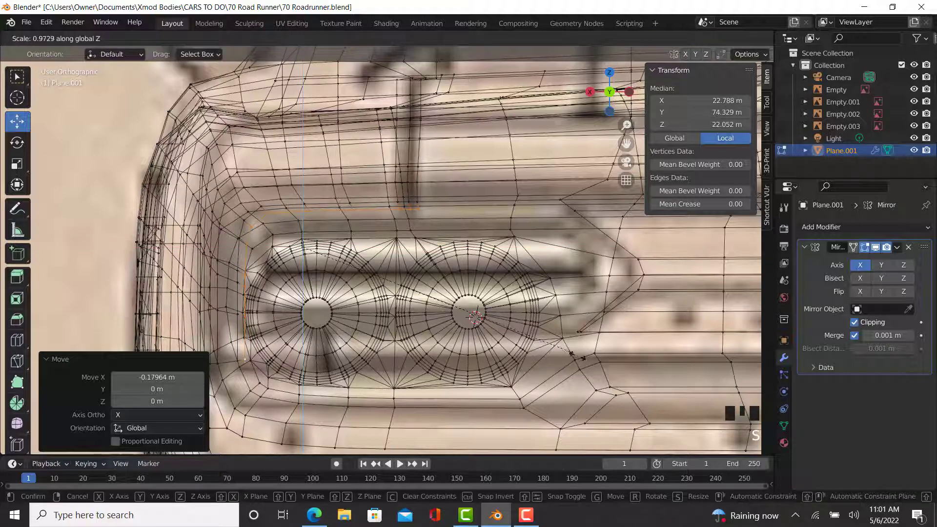
pyautogui.click(577, 356)
pyautogui.press('z')
pyautogui.click(656, 356)
# Step: Fill a face between the inner end of the new extruded strip and the panel's upper notch corner
pyautogui.moveTo(607, 209); pyautogui.dragTo(562, 208, button='middle')
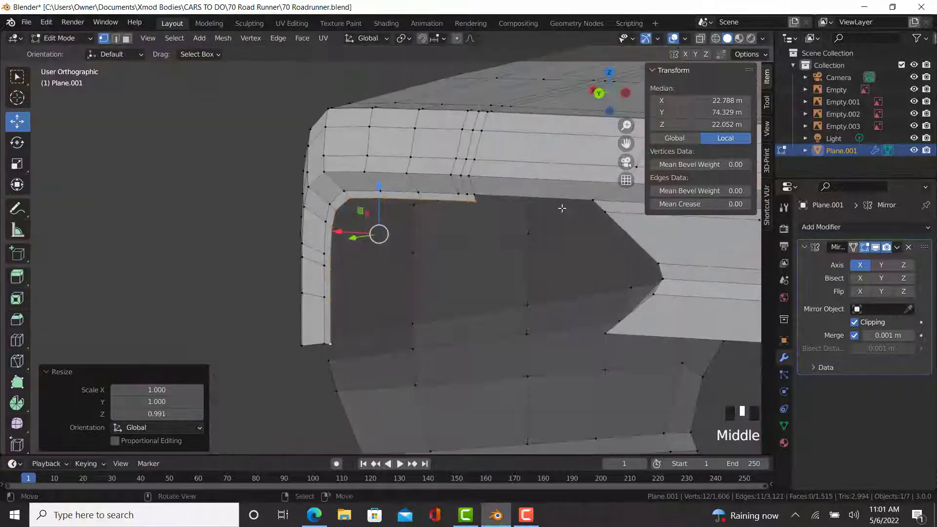
pyautogui.rightClick(480, 205)
pyautogui.keyDown('ctrl'); pyautogui.rightClick(605, 210); pyautogui.keyUp('ctrl')
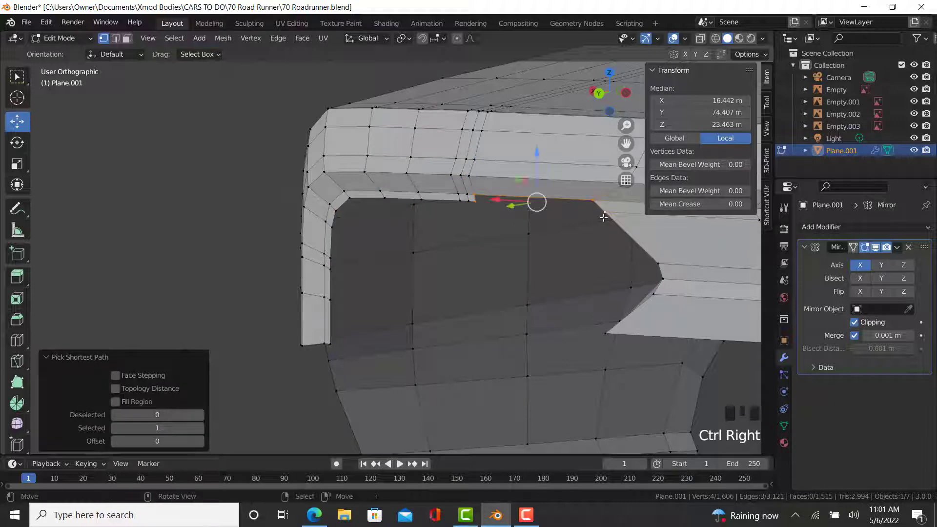
pyautogui.rightClick(601, 213)
# Step: Move the new strip's lower edge path down about 0.082 m along Z and compare the opening with the reference photo
pyautogui.rightClick(474, 205)
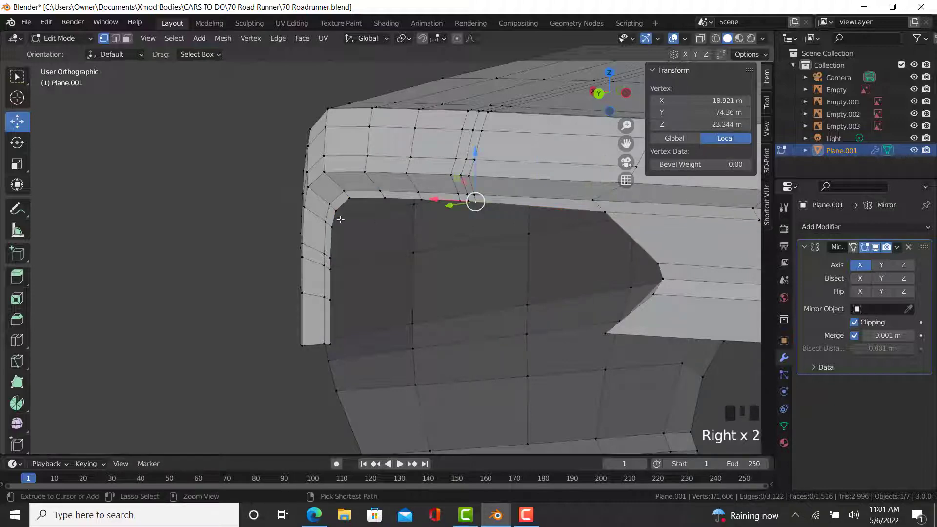
pyautogui.keyDown('ctrl'); pyautogui.rightClick(332, 282); pyautogui.keyUp('ctrl')
pyautogui.moveTo(383, 193); pyautogui.dragTo(381, 178)
pyautogui.click(314, 515)
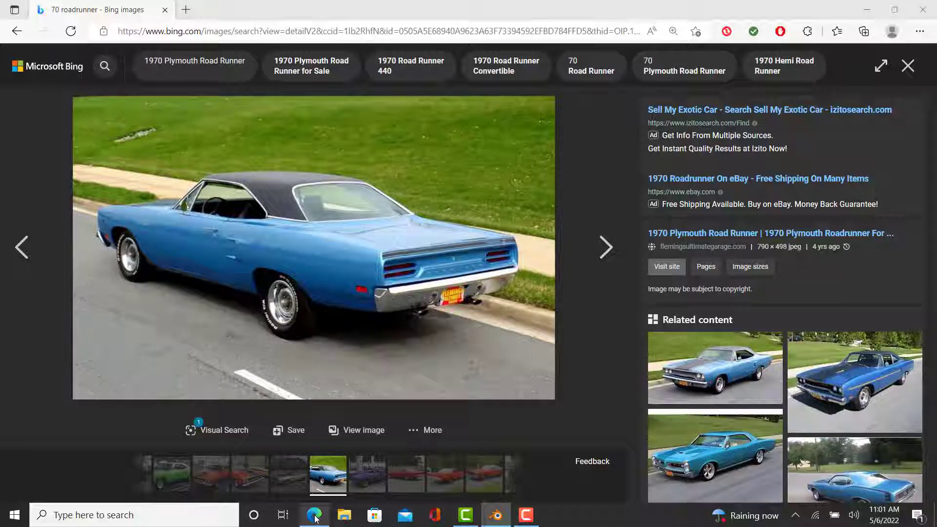
pyautogui.click(315, 516)
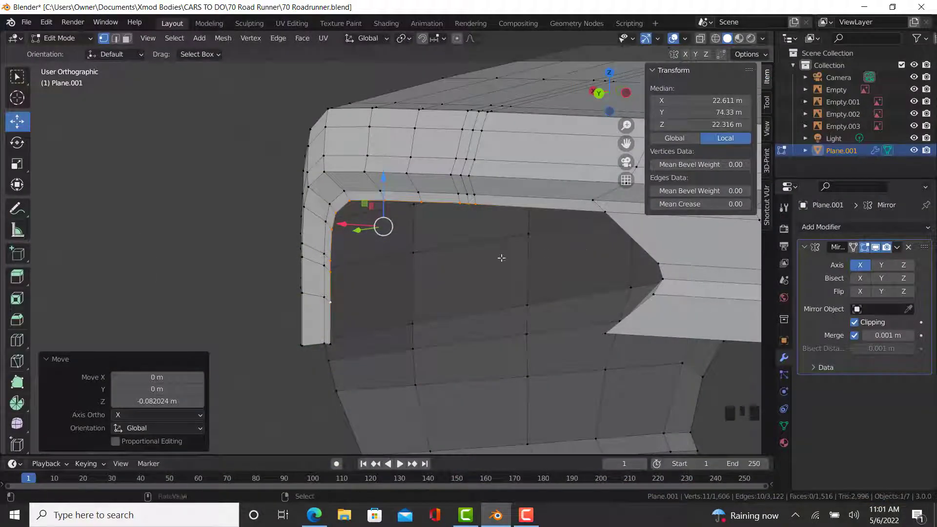
# Step: Select the inner edge path from the mirror centre to the opening's lower outer end and rotate it about 1.59° in side view
pyautogui.keyDown('shift'); pyautogui.moveTo(501, 257); pyautogui.dragTo(206, 287, button='middle'); pyautogui.keyUp('shift')
pyautogui.scroll(-2, 646, 260)
pyautogui.rightClick(648, 260)
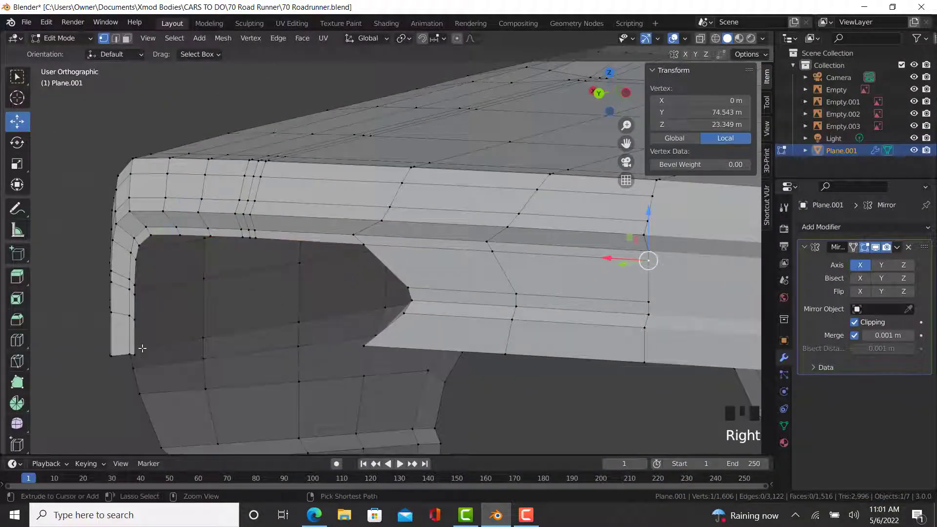
pyautogui.keyDown('ctrl'); pyautogui.rightClick(134, 355); pyautogui.keyUp('ctrl')
pyautogui.moveTo(293, 278); pyautogui.dragTo(255, 261, button='middle')
pyautogui.click(317, 524)
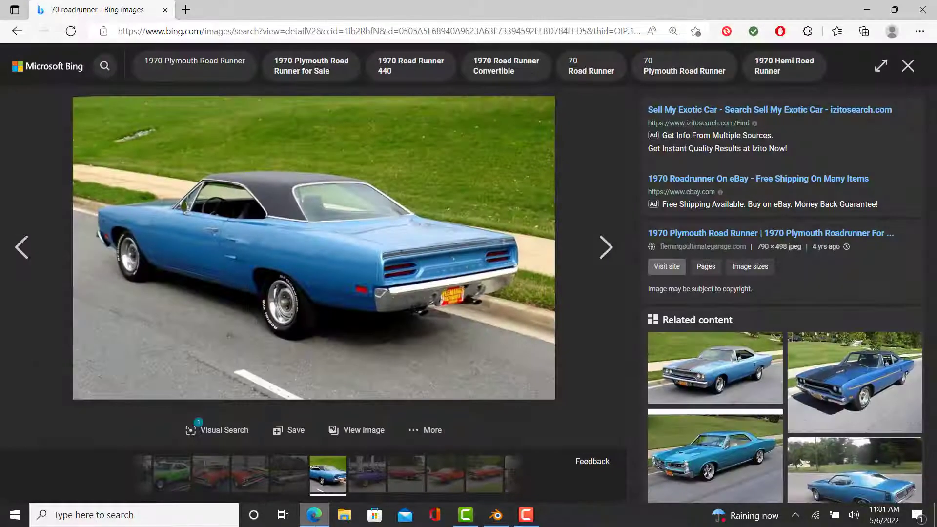
pyautogui.click(315, 521)
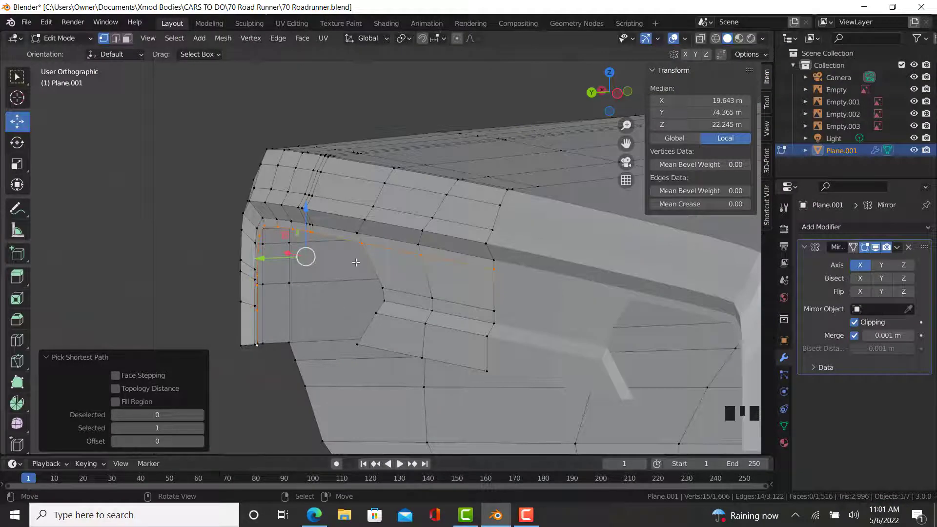
pyautogui.scroll(2, 520, 292)
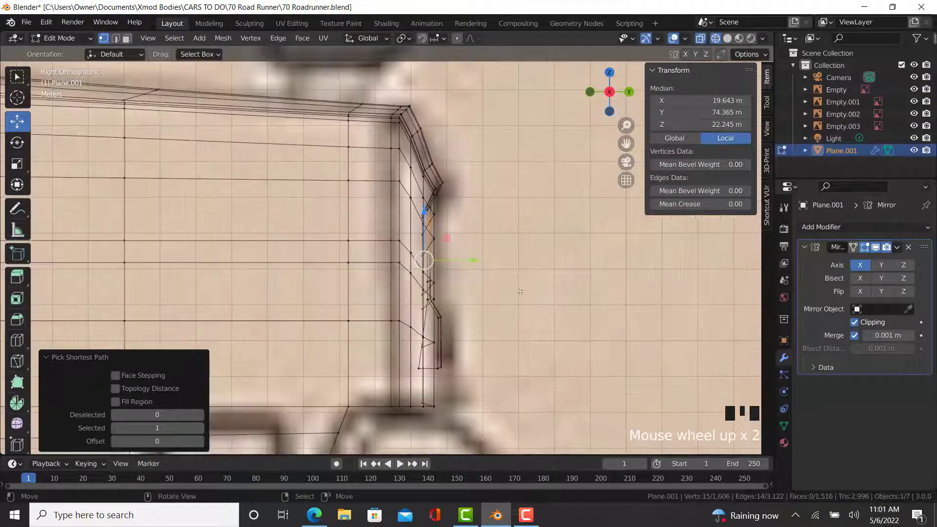
pyautogui.press('r')
pyautogui.click(582, 294)
# Step: Move the rotated edge path about 0.2 m toward the car's front along Y and inspect it in solid shading
pyautogui.scroll(2, 418, 262)
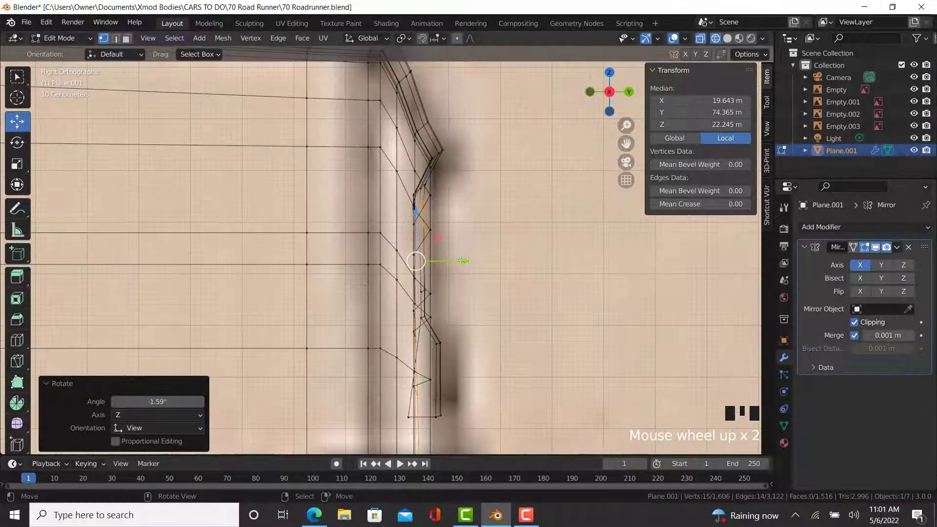
pyautogui.press('g')
pyautogui.press('y')
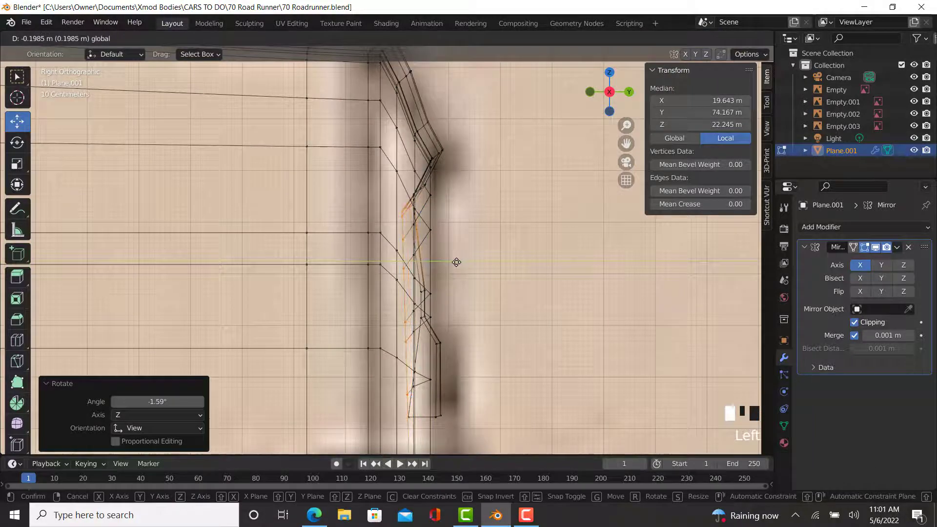
pyautogui.moveTo(456, 263); pyautogui.dragTo(456, 262)
pyautogui.hotkey('shift', 'z')
pyautogui.moveTo(592, 305); pyautogui.dragTo(582, 308, button='middle')
# Step: Select the panel's horizontal crease edges running from the notch and examine them from the side and back against the blueprint and photo
pyautogui.rightClick(497, 242)
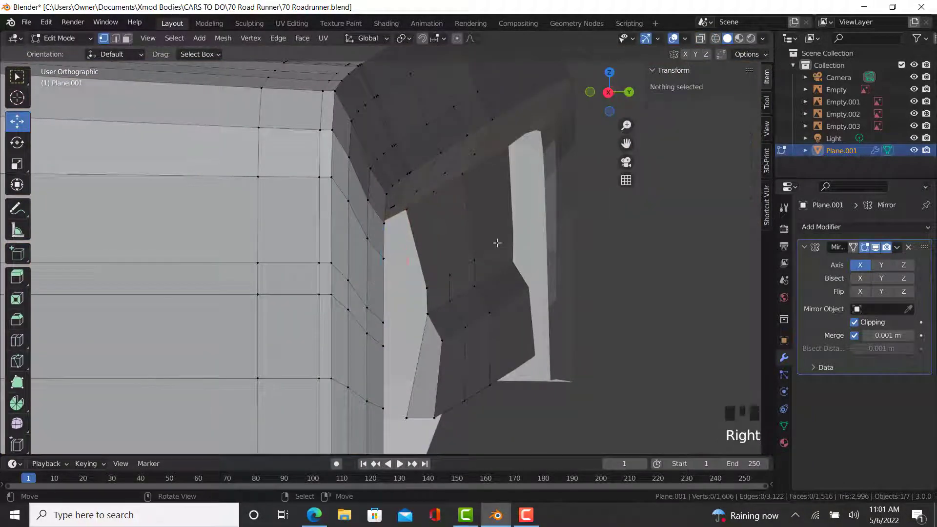
pyautogui.rightClick(472, 259)
pyautogui.keyDown('ctrl'); pyautogui.rightClick(449, 274); pyautogui.keyUp('ctrl')
pyautogui.moveTo(449, 274); pyautogui.dragTo(493, 287)
pyautogui.keyDown('ctrl'); pyautogui.rightClick(470, 287); pyautogui.keyUp('ctrl')
pyautogui.rightClick(470, 260)
pyautogui.keyDown('ctrl'); pyautogui.rightClick(424, 289); pyautogui.keyUp('ctrl')
pyautogui.keyDown('shift'); pyautogui.moveTo(424, 290); pyautogui.dragTo(469, 289, button='middle'); pyautogui.keyUp('shift')
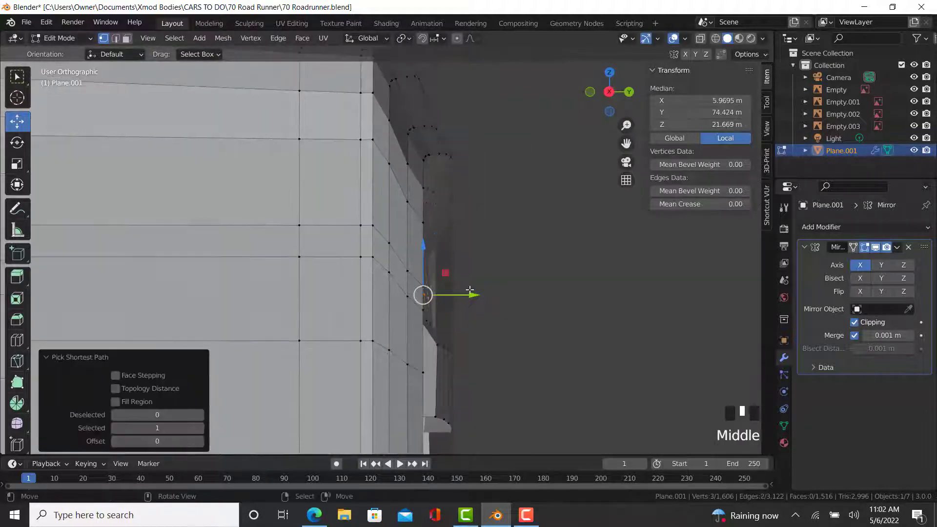
pyautogui.scroll(-5, 505, 291)
pyautogui.moveTo(518, 324); pyautogui.dragTo(418, 359, button='middle')
pyautogui.scroll(3, 220, 346)
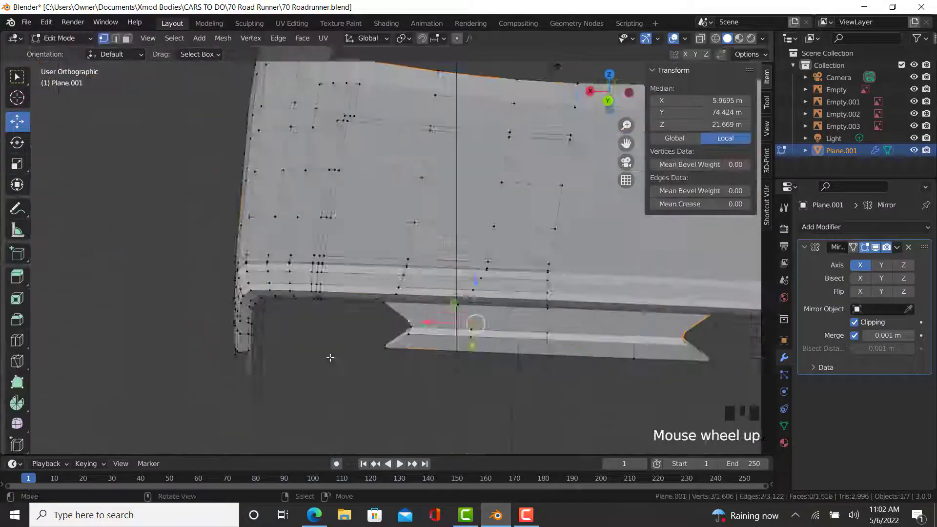
pyautogui.press('KP_9')
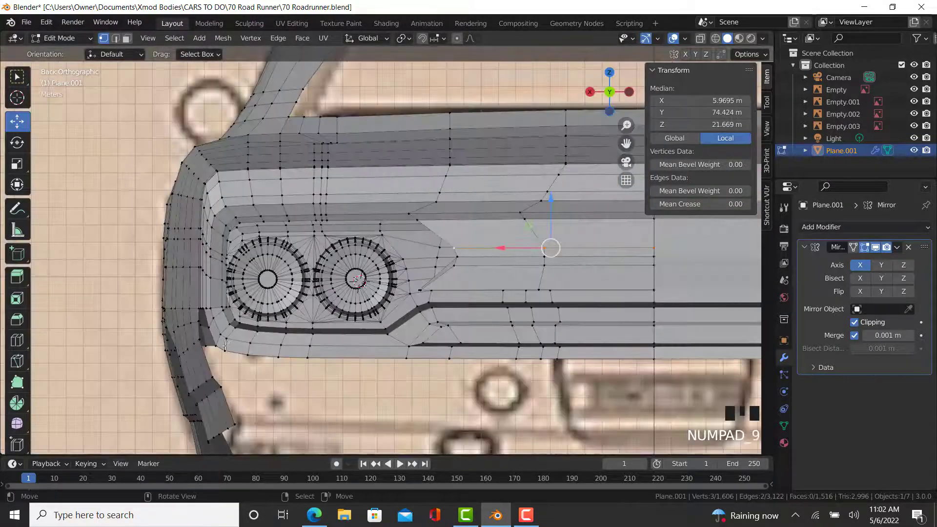
pyautogui.click(314, 521)
pyautogui.click(314, 521)
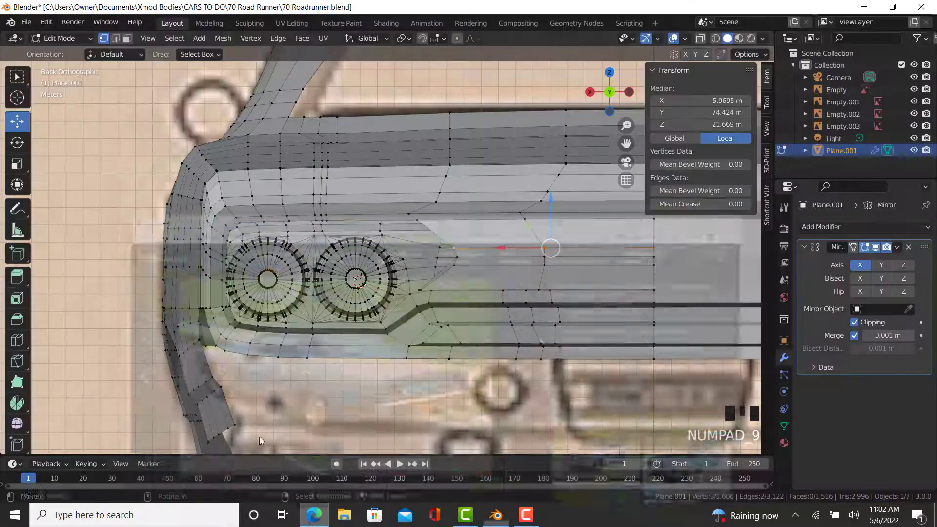
# Step: Select the vertex near the lower end of the taillight opening's outer edge and examine its position against the blueprint and reference photo
pyautogui.press('z')
pyautogui.moveTo(404, 346); pyautogui.dragTo(397, 377, button='middle')
pyautogui.rightClick(412, 306)
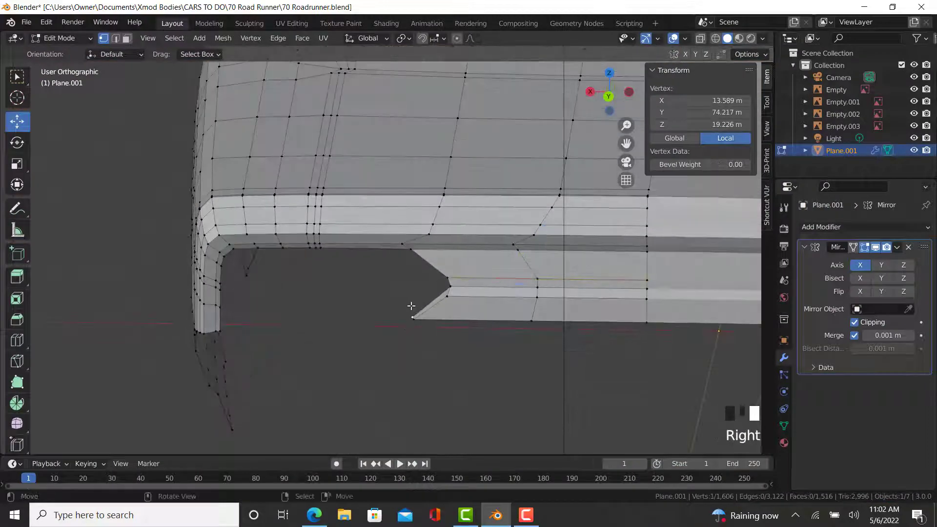
pyautogui.scroll(2, 395, 315)
pyautogui.keyDown('shift'); pyautogui.moveTo(229, 312); pyautogui.dragTo(272, 309, button='middle'); pyautogui.keyUp('shift')
pyautogui.scroll(1, 190, 315)
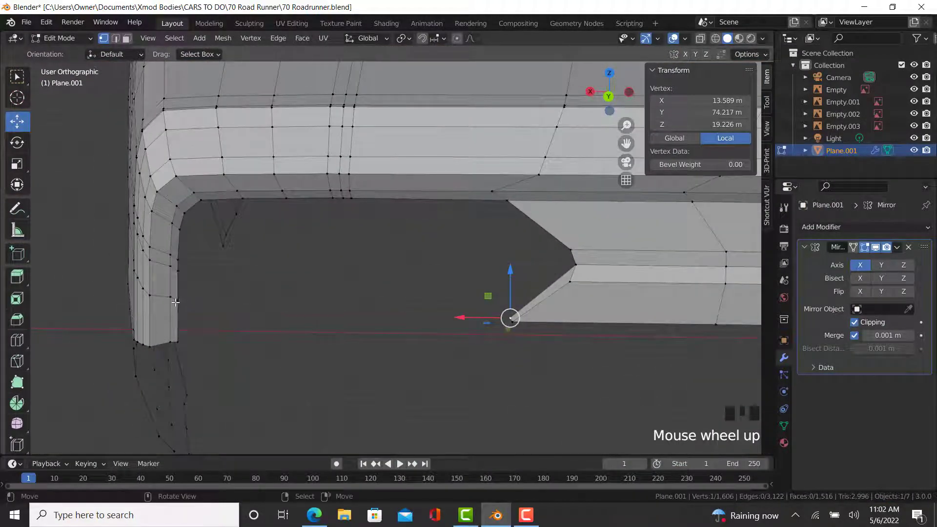
pyautogui.rightClick(176, 303)
pyautogui.moveTo(175, 300)
pyautogui.mouseDown(button='middle')
pyautogui.moveTo(117, 288)
pyautogui.moveTo(69, 291)
pyautogui.moveTo(168, 297)
pyautogui.mouseUp(button='middle')
pyautogui.press('KP_1')
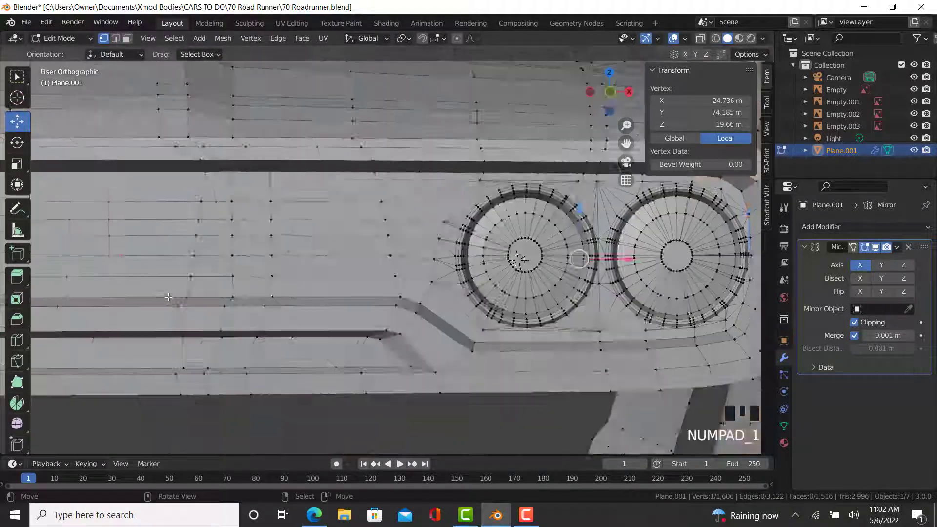
pyautogui.press('KP_7')
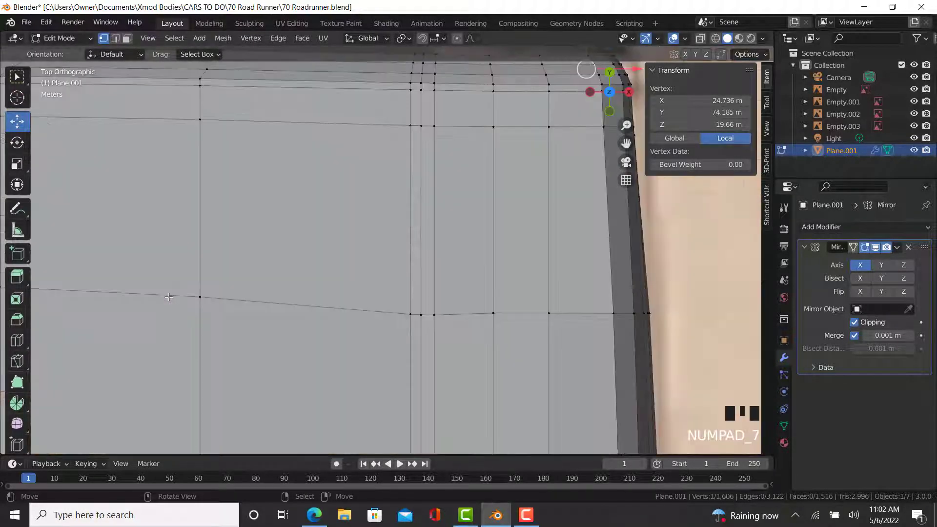
pyautogui.press('KP_9')
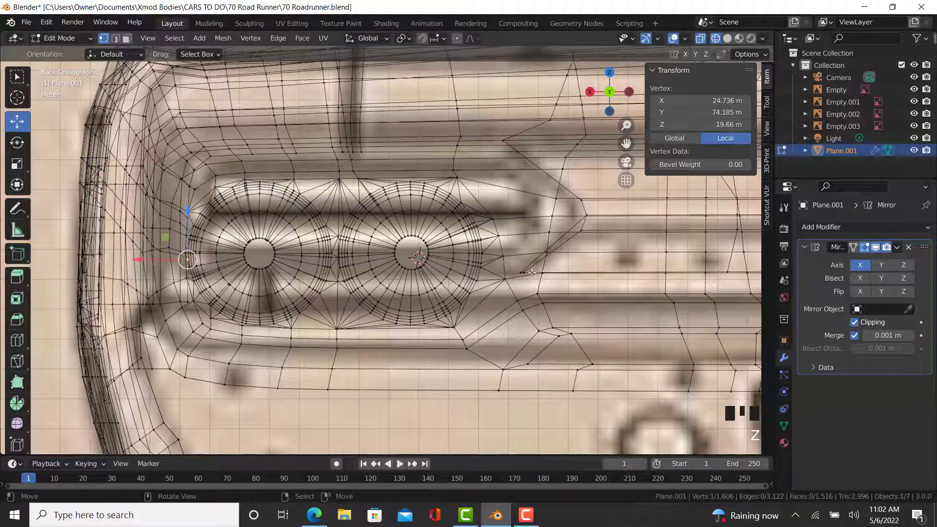
pyautogui.click(313, 513)
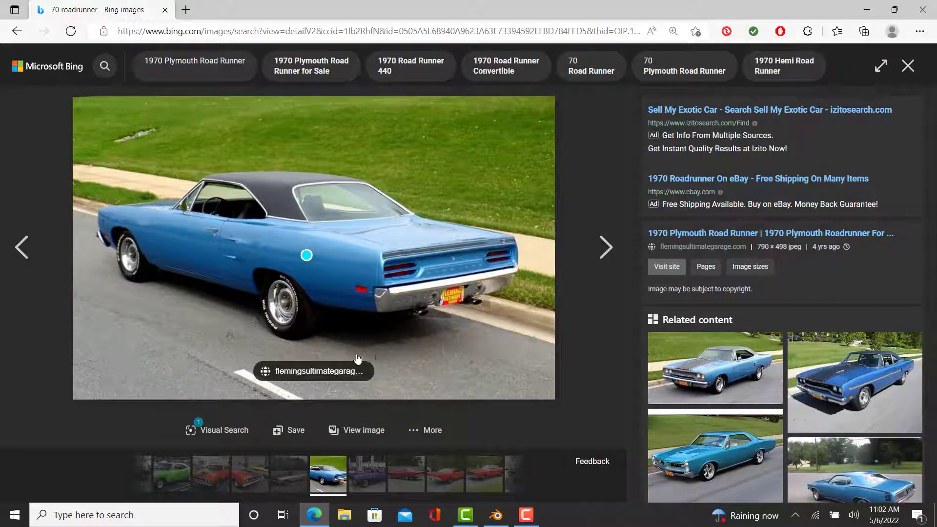
pyautogui.click(495, 515)
pyautogui.press('z')
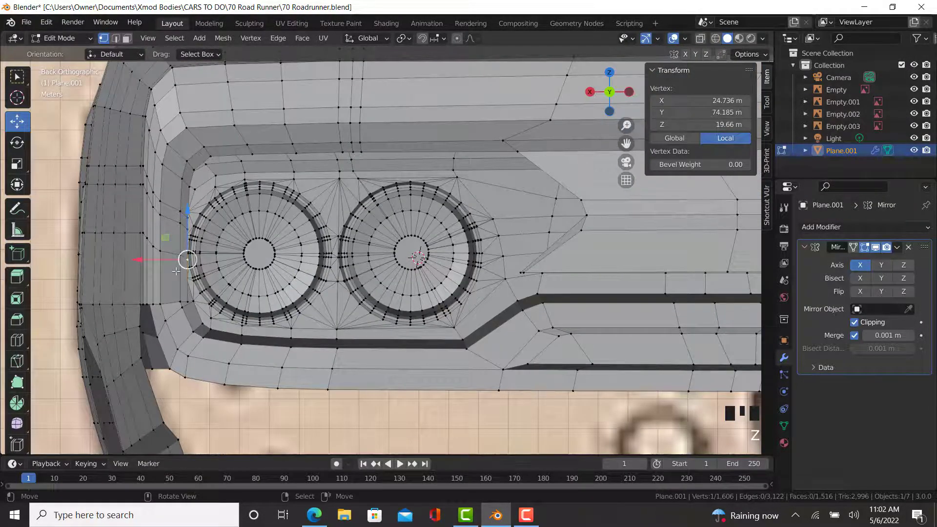
pyautogui.press('g')
pyautogui.press('g')
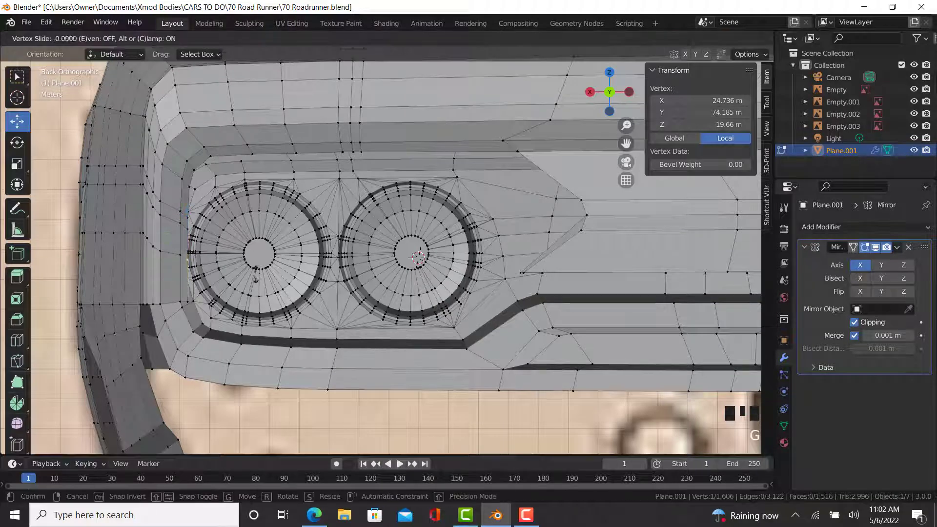
pyautogui.click(189, 299)
pyautogui.press('g')
pyautogui.press('g')
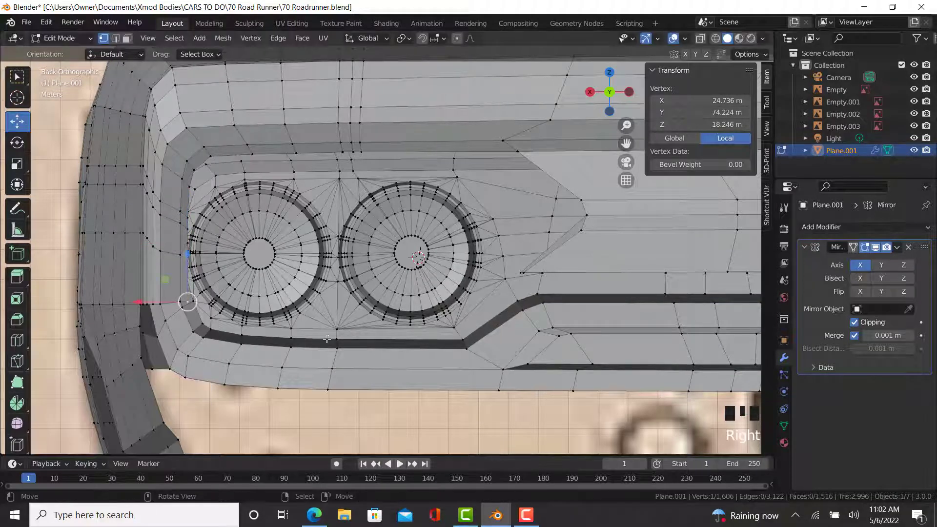
pyautogui.click(316, 292)
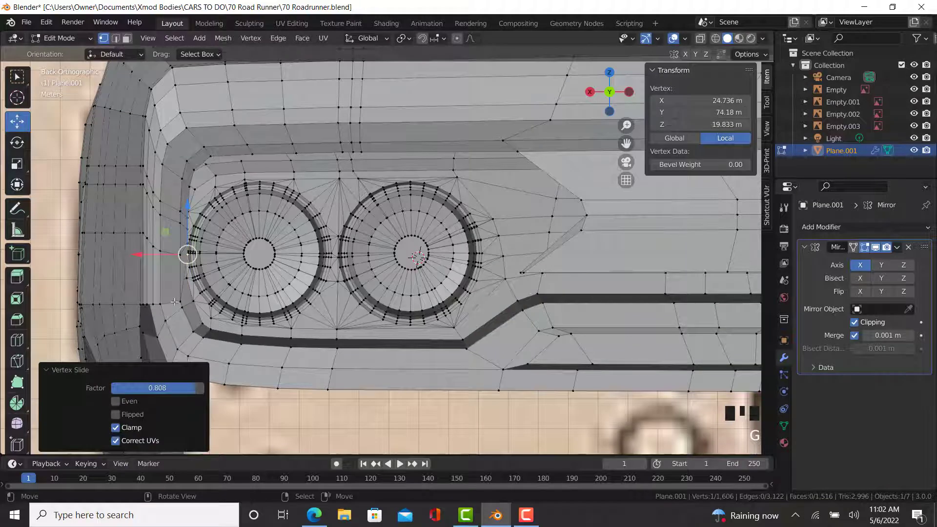
pyautogui.rightClick(178, 299)
pyautogui.moveTo(237, 268); pyautogui.dragTo(239, 280, button='middle')
pyautogui.hotkey('ctrl', 'z')
pyautogui.hotkey('ctrl', 'z')
pyautogui.hotkey('ctrl', 'z')
pyautogui.hotkey('ctrl', 'z')
pyautogui.hotkey('ctrl', 'z')
pyautogui.hotkey('ctrl', 'z')
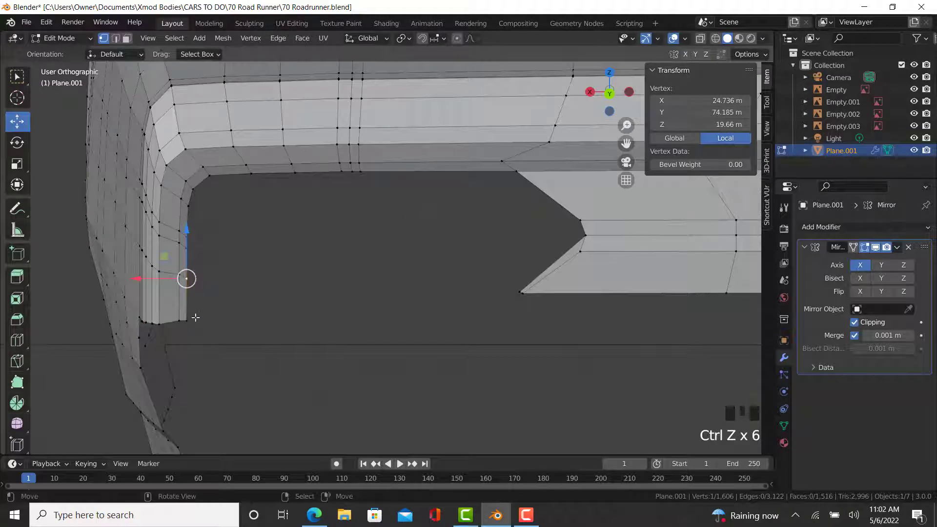
# Step: Slide the vertex near the outer edge's lower end upward along its edge, and delete the end vertex below it
pyautogui.press('g')
pyautogui.press('g')
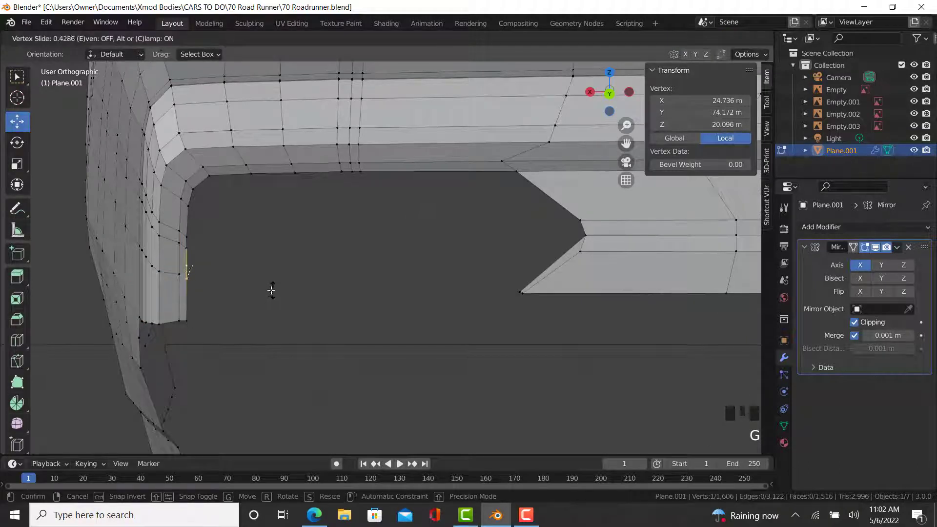
pyautogui.click(199, 318)
pyautogui.rightClick(199, 318)
pyautogui.press('x')
pyautogui.click(199, 318)
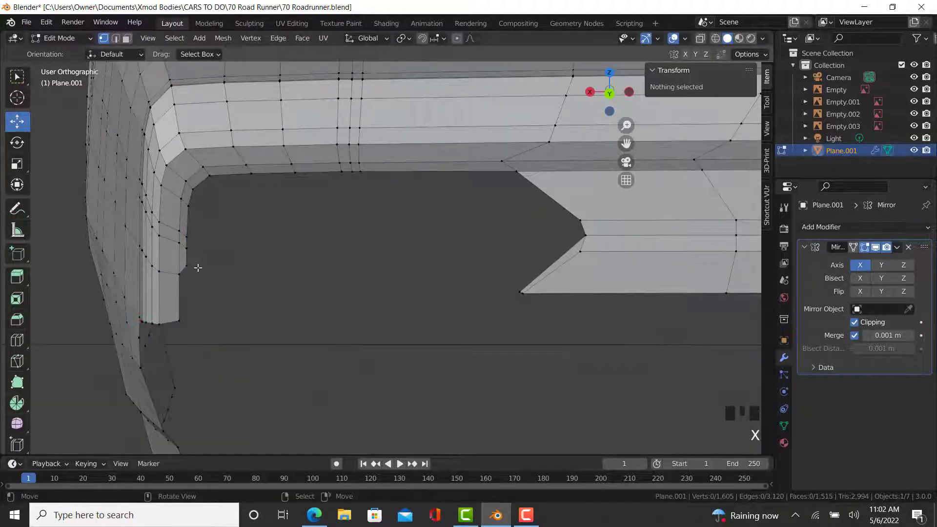
# Step: Select the outer edge's lower end segment and the notch's lower corner edge, and fill a face between them
pyautogui.keyDown('ctrl'); pyautogui.rightClick(182, 269); pyautogui.keyUp('ctrl')
pyautogui.press('b')
pyautogui.moveTo(537, 310); pyautogui.dragTo(502, 265)
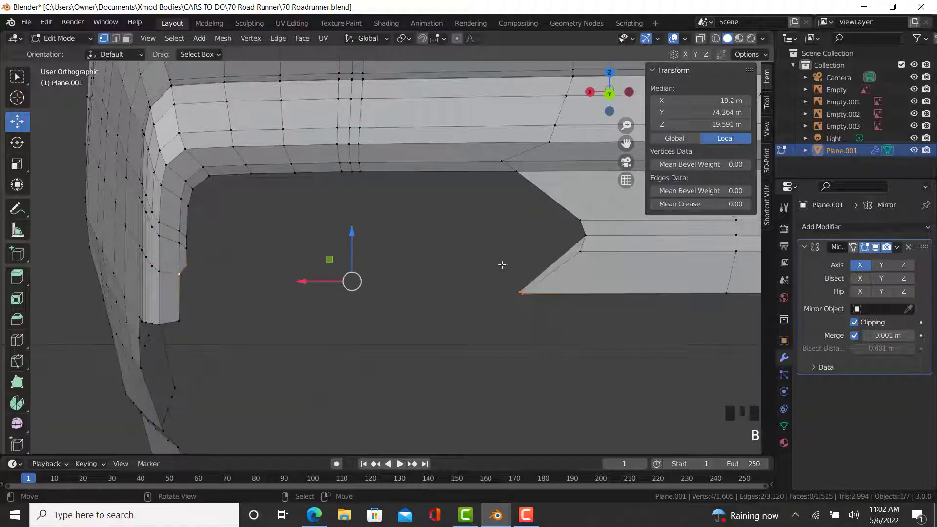
pyautogui.press('f')
# Step: Move the new strip's outer end edge down about 0.78 m in Z and scale it to 0.443 along Z
pyautogui.rightClick(179, 274)
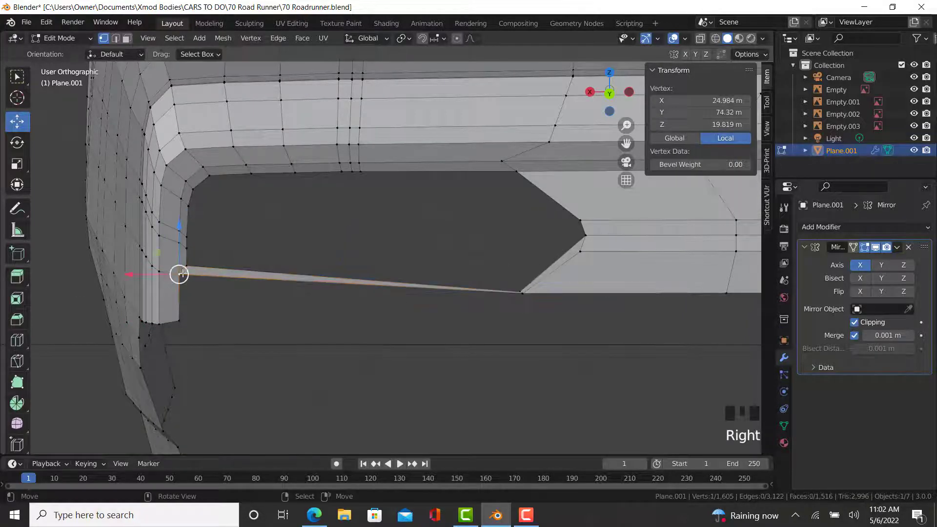
pyautogui.keyDown('ctrl'); pyautogui.rightClick(182, 270); pyautogui.keyUp('ctrl')
pyautogui.press('KP_3')
pyautogui.press('KP_9')
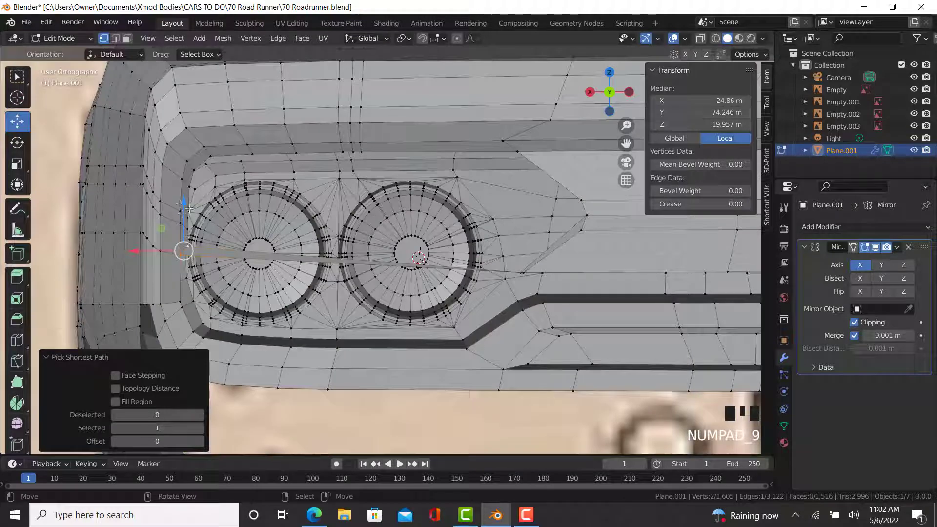
pyautogui.moveTo(189, 209); pyautogui.dragTo(169, 226)
pyautogui.press('s')
pyautogui.press('z')
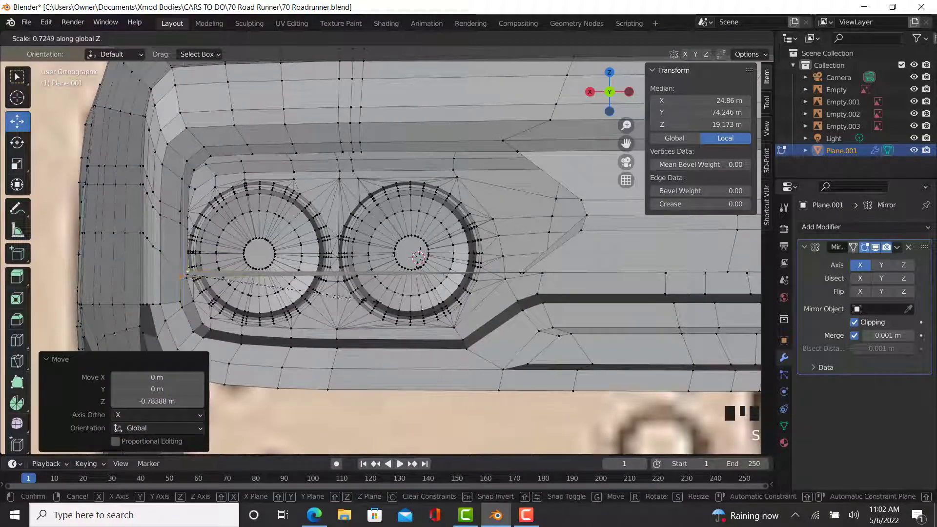
pyautogui.click(304, 298)
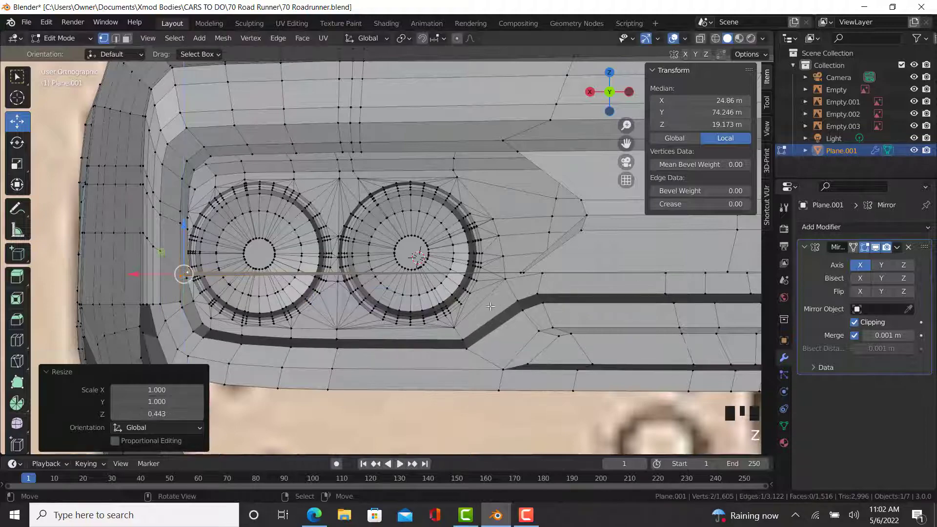
# Step: Raise the notch's lower vertex about 0.016 m, flatten the strip's long edge to zero height along Z and nudge it upward
pyautogui.moveTo(490, 306); pyautogui.dragTo(601, 240, button='middle')
pyautogui.rightClick(572, 291)
pyautogui.moveTo(601, 240); pyautogui.dragTo(601, 239)
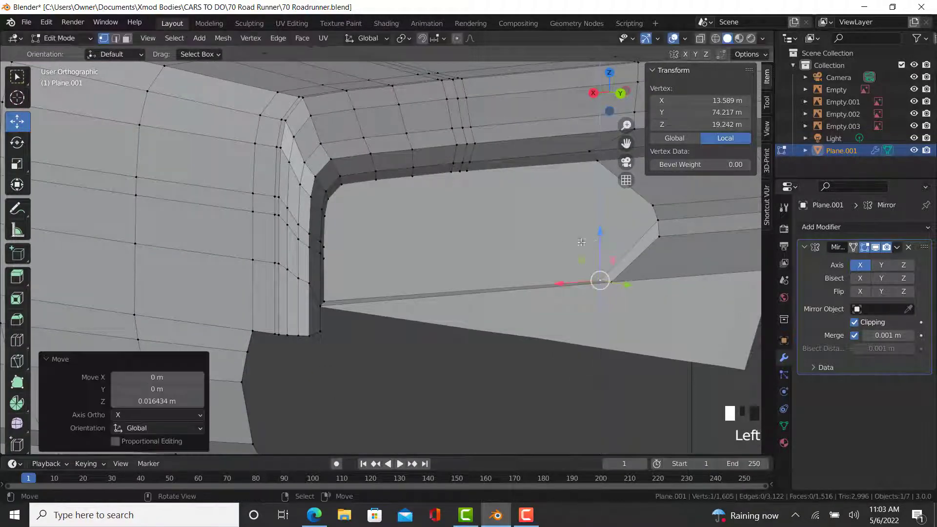
pyautogui.moveTo(601, 239); pyautogui.dragTo(161, 286, button='middle')
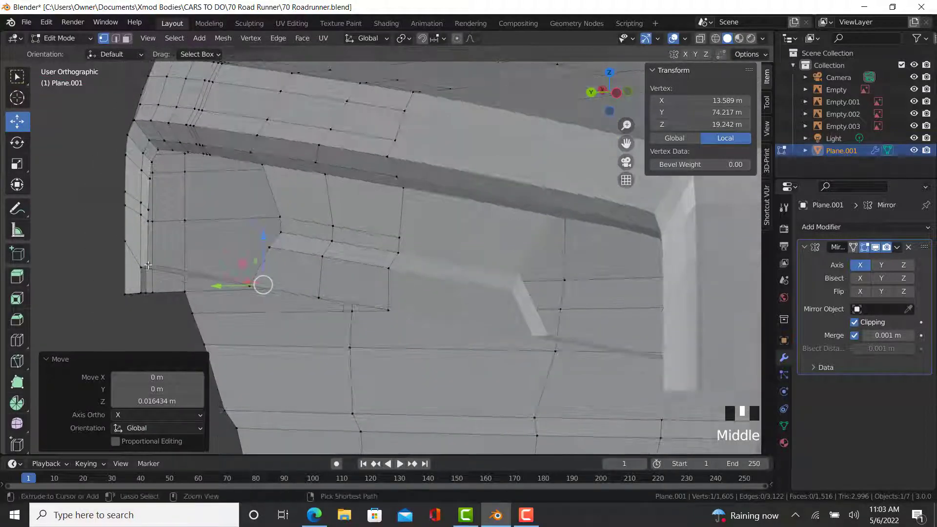
pyautogui.keyDown('ctrl'); pyautogui.rightClick(148, 264); pyautogui.keyUp('ctrl')
pyautogui.press('s')
pyautogui.press('0')
pyautogui.press('Return')
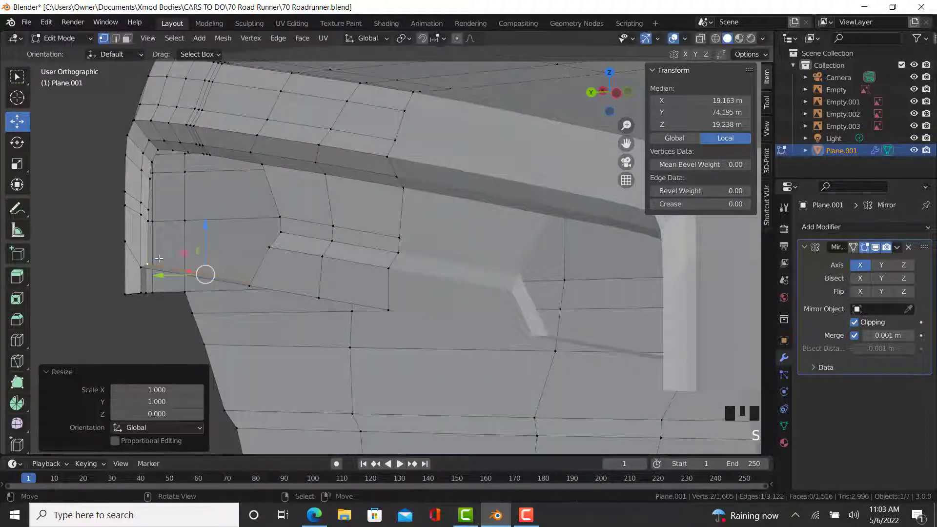
pyautogui.moveTo(207, 225); pyautogui.dragTo(210, 222)
# Step: Add three loop cuts across the strip beneath the taillight opening, sliding them with a factor of 0.524
pyautogui.press('Tab')
pyautogui.scroll(-2, 217, 258)
pyautogui.moveTo(217, 258); pyautogui.dragTo(340, 277, button='middle')
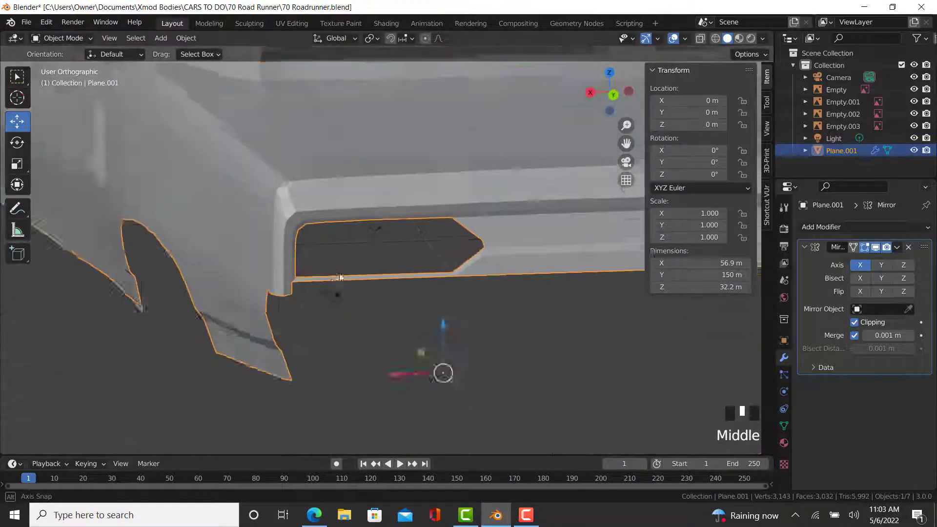
pyautogui.press('Tab')
pyautogui.scroll(3, 296, 308)
pyautogui.rightClick(549, 264)
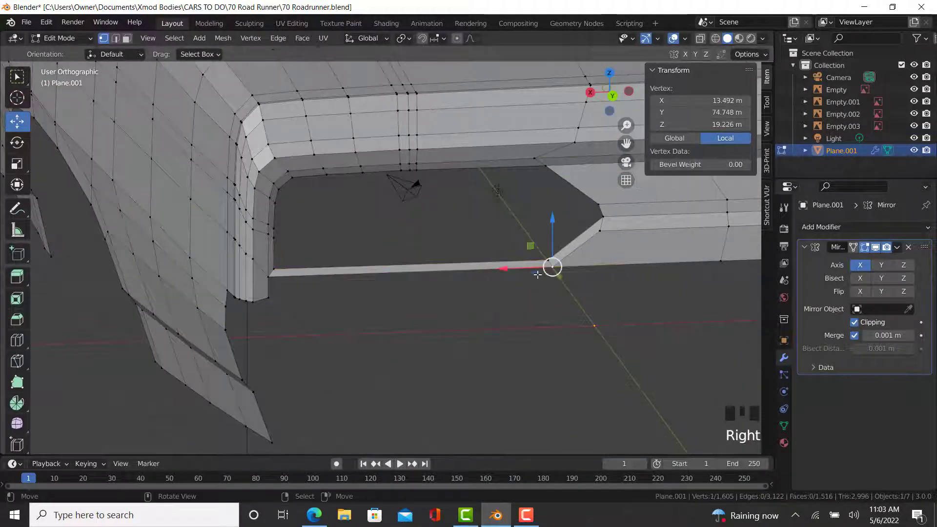
pyautogui.moveTo(549, 264); pyautogui.dragTo(161, 212, button='middle')
pyautogui.click(17, 340)
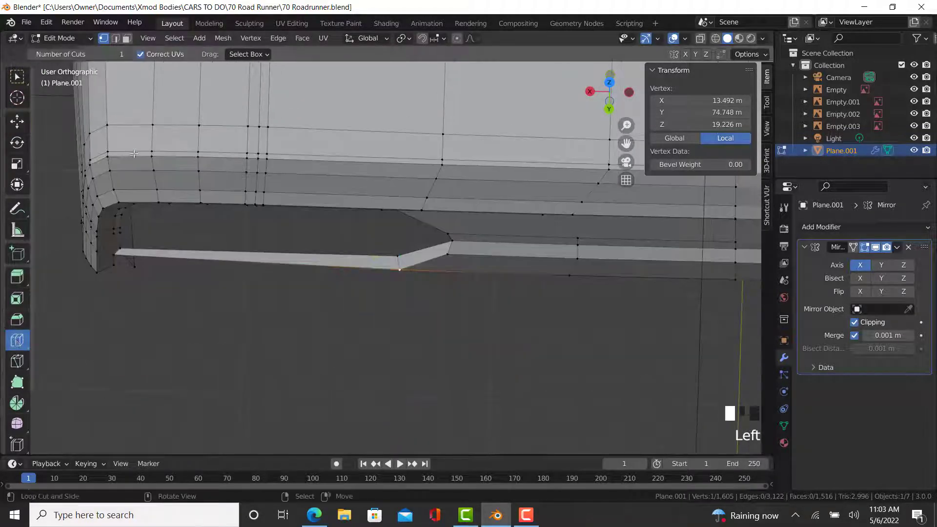
pyautogui.click(128, 54)
pyautogui.click(128, 55)
pyautogui.click(290, 263)
pyautogui.moveTo(291, 263); pyautogui.dragTo(313, 271)
# Step: Move the three new cuts about 1.9 m outward along X and inspect the strip in Object Mode
pyautogui.click(17, 123)
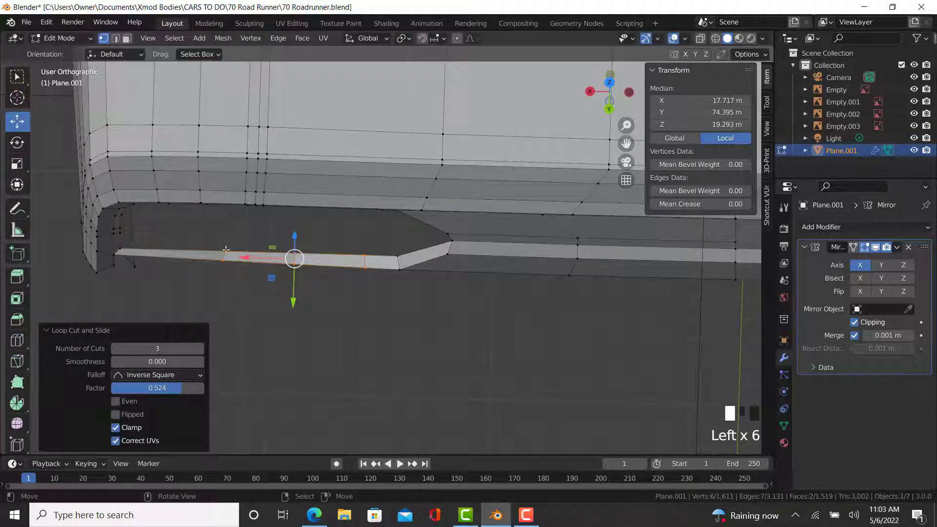
pyautogui.moveTo(248, 258); pyautogui.dragTo(201, 264)
pyautogui.press('Tab')
pyautogui.scroll(-3, 201, 270)
pyautogui.press('Tab')
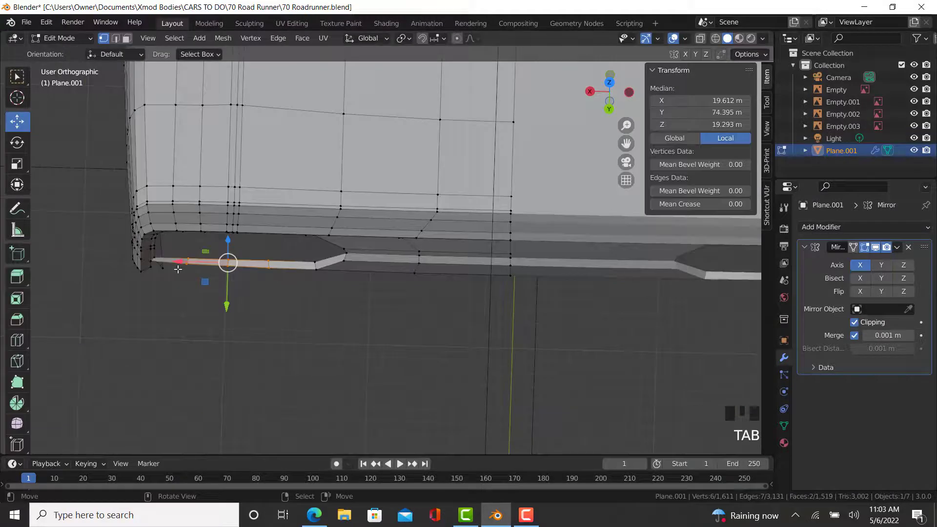
# Step: Select the lower edge from the strip to the car's center and extrude it about 1.13 m downward in Z, following the side blueprint
pyautogui.rightClick(161, 261)
pyautogui.scroll(2, 161, 261)
pyautogui.keyDown('ctrl'); pyautogui.rightClick(328, 215); pyautogui.keyUp('ctrl')
pyautogui.moveTo(329, 215); pyautogui.dragTo(385, 254, button='middle')
pyautogui.click(314, 515)
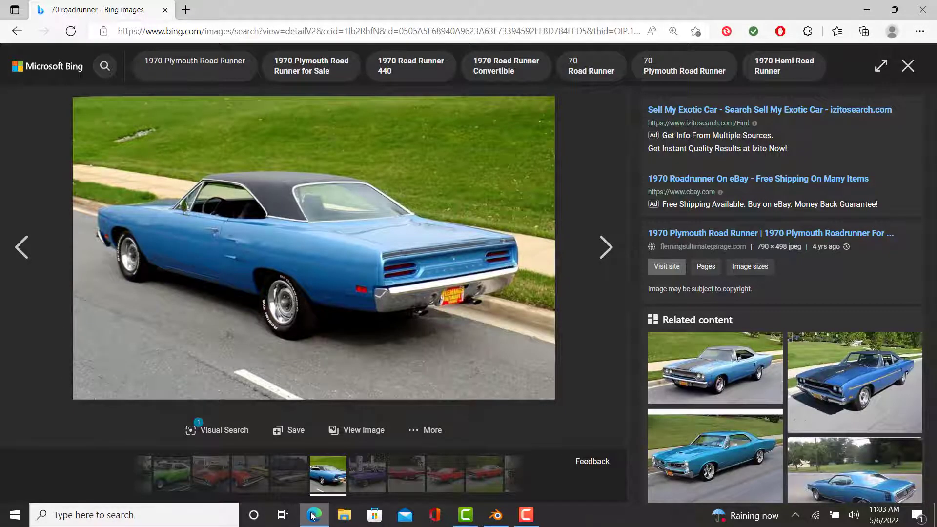
pyautogui.click(312, 514)
pyautogui.press('KP_3')
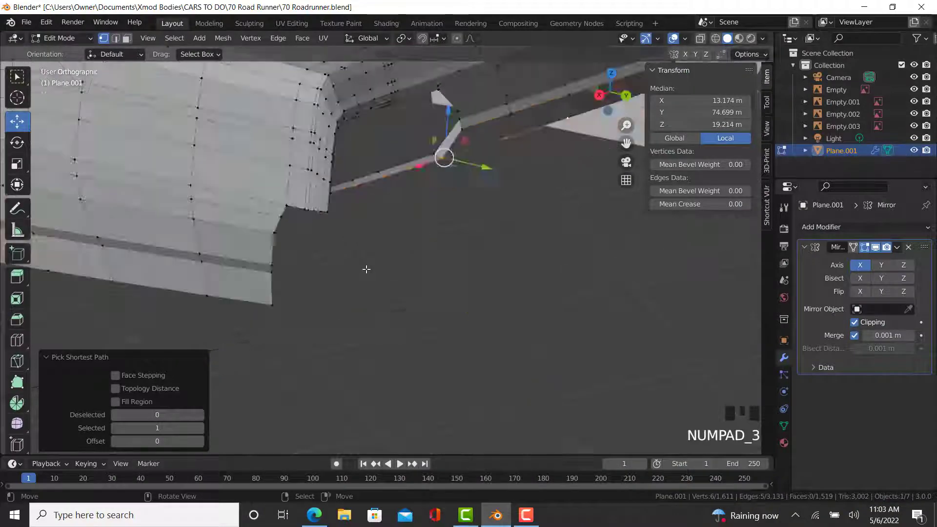
pyautogui.keyDown('shift'); pyautogui.moveTo(366, 269); pyautogui.dragTo(399, 209, button='middle'); pyautogui.keyUp('shift')
pyautogui.scroll(3, 399, 209)
pyautogui.scroll(2, 399, 209)
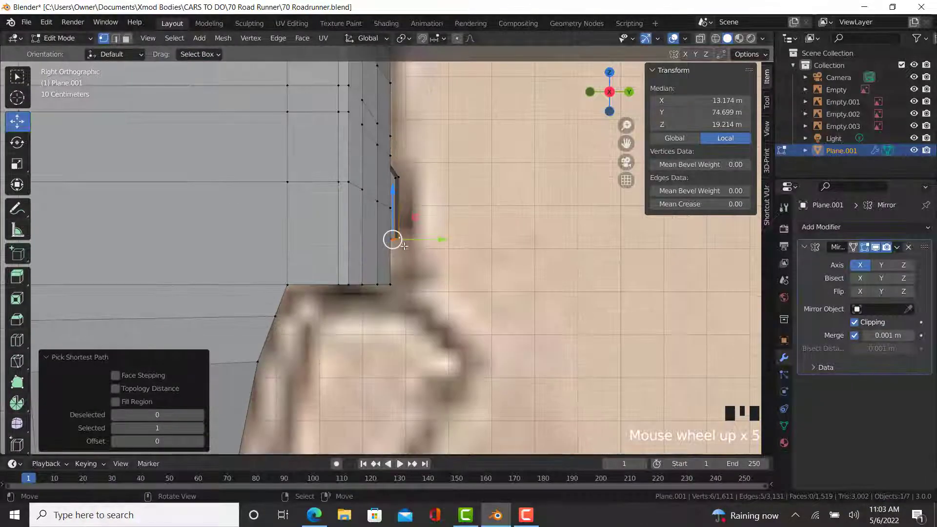
pyautogui.press('e')
pyautogui.click(394, 287)
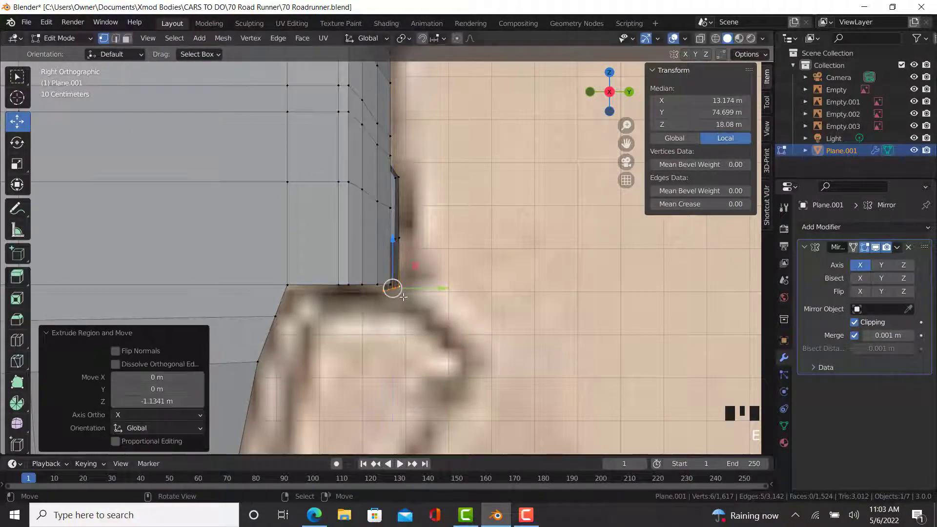
# Step: Flatten the extruded lower edge to a Z scale of 0 and raise it about 0.10 m
pyautogui.press('s')
pyautogui.press('Return')
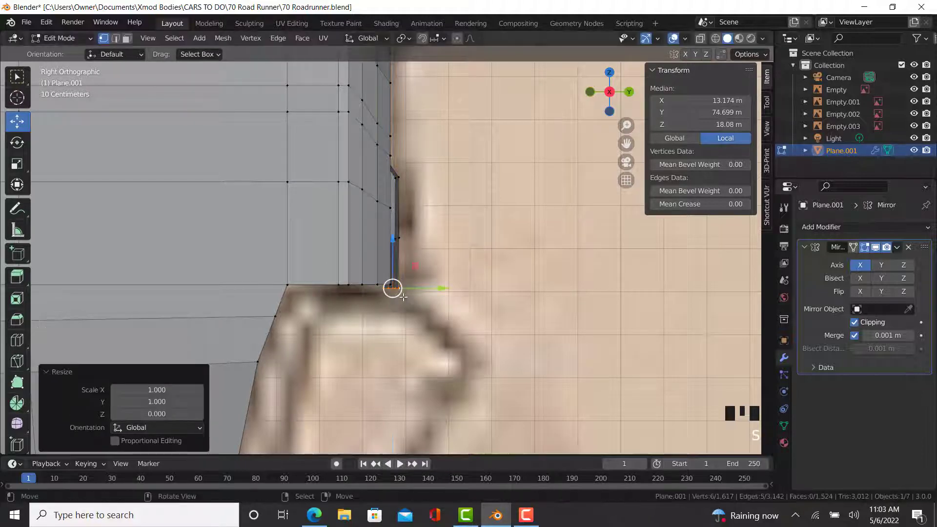
pyautogui.moveTo(396, 245); pyautogui.dragTo(397, 240)
# Step: In wireframe, box-select all vertices along the tail panel's bottom, flatten them to a Z scale of 0 and lower them about 0.034 m
pyautogui.press('z')
pyautogui.click(429, 310)
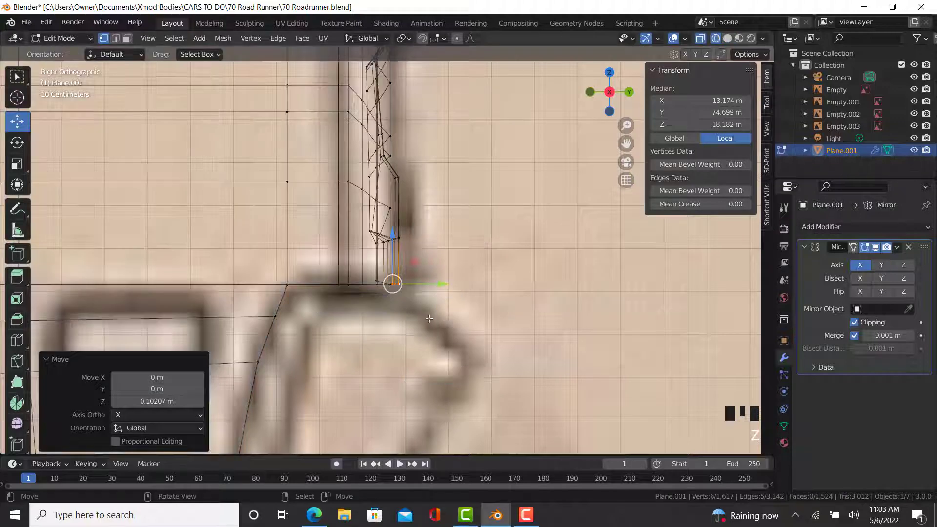
pyautogui.press('b')
pyautogui.moveTo(433, 323); pyautogui.dragTo(316, 266)
pyautogui.press('s')
pyautogui.press('z')
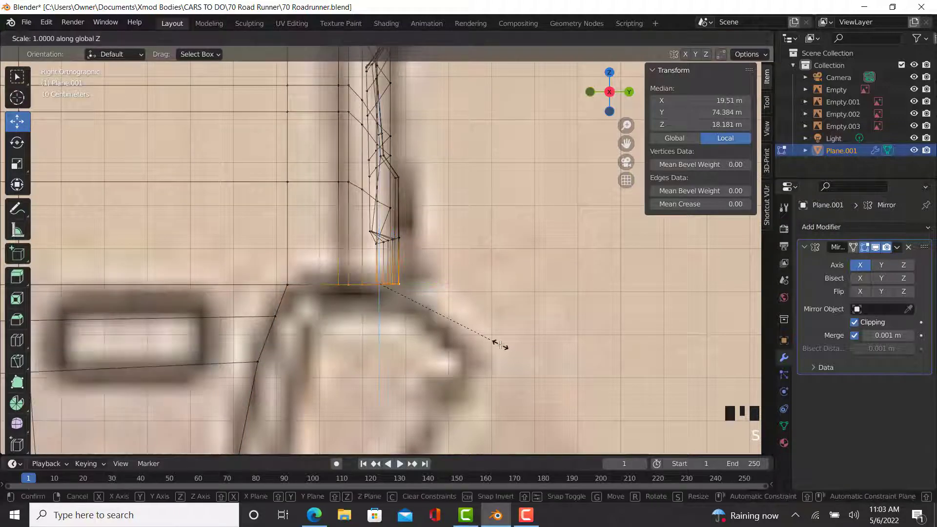
pyautogui.press('Return')
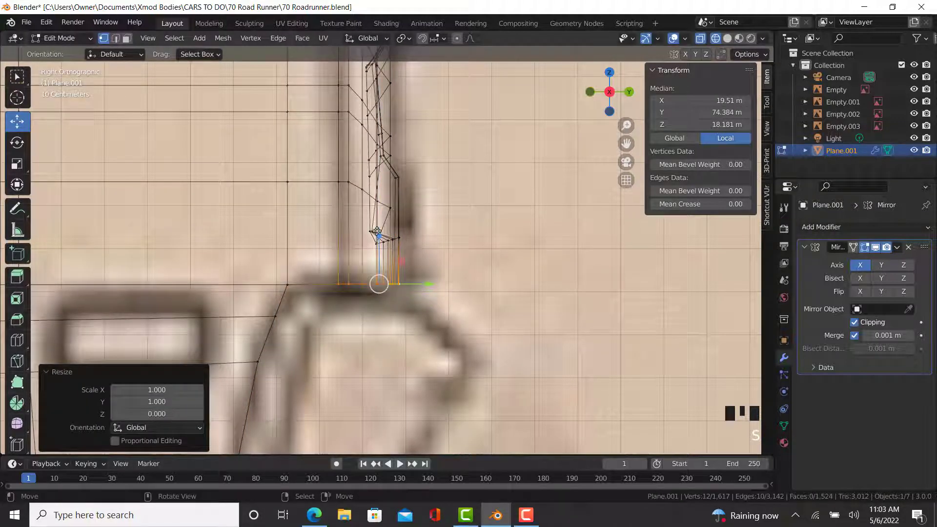
pyautogui.moveTo(376, 231); pyautogui.dragTo(376, 233)
# Step: Fill the gap between the outer corner's lower end and the extruded strip with a face, and inspect the tail panel in solid shading
pyautogui.moveTo(351, 219); pyautogui.dragTo(303, 292, button='middle')
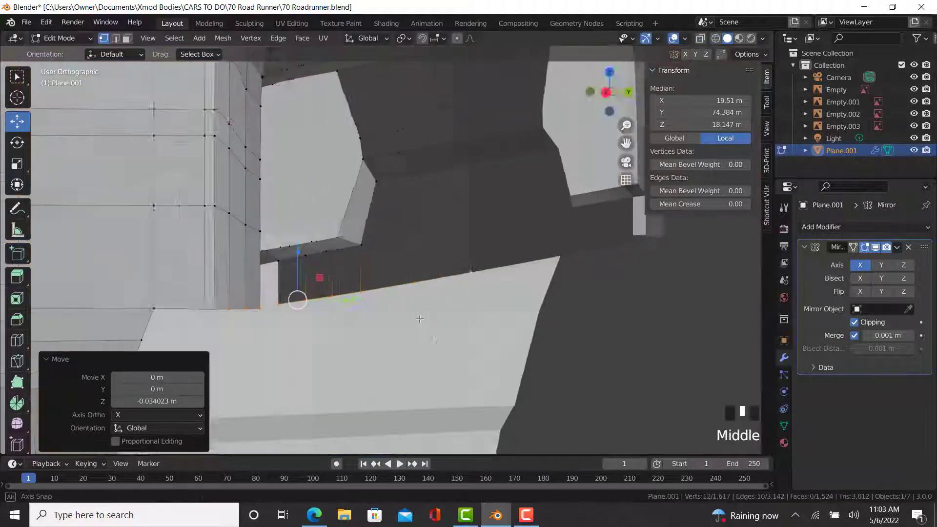
pyautogui.scroll(-2, 151, 335)
pyautogui.moveTo(151, 334); pyautogui.dragTo(248, 270, button='middle')
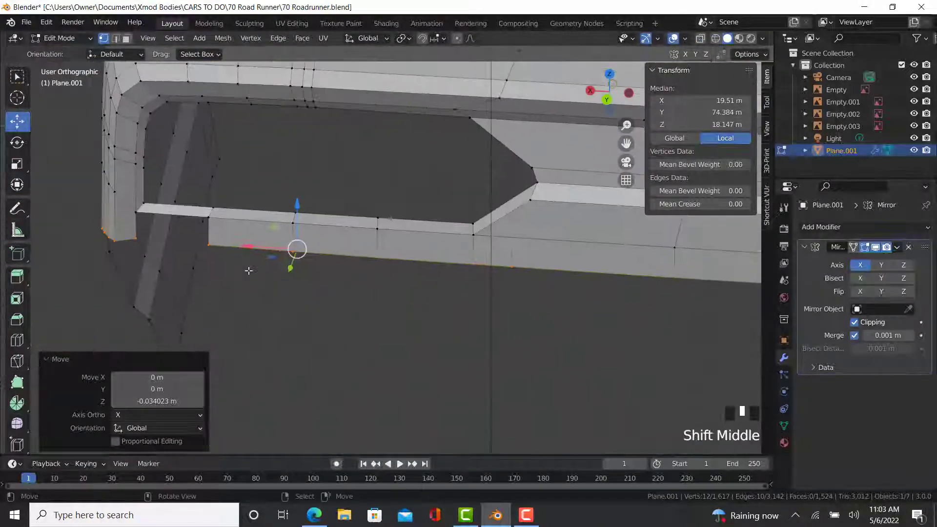
pyautogui.rightClick(138, 242)
pyautogui.keyDown('ctrl'); pyautogui.rightClick(201, 245); pyautogui.keyUp('ctrl')
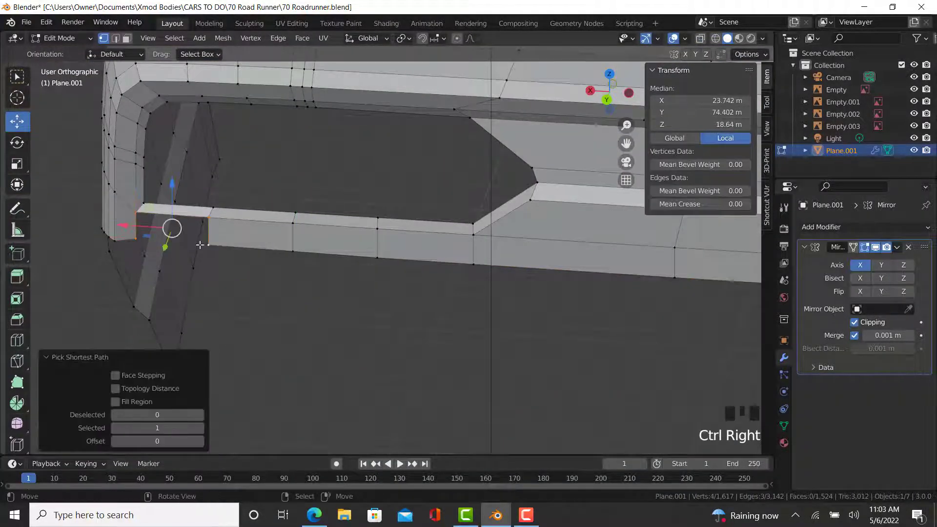
pyautogui.press('Tab')
pyautogui.scroll(-5, 327, 294)
pyautogui.moveTo(327, 294); pyautogui.dragTo(379, 277, button='middle')
pyautogui.press('Tab')
pyautogui.scroll(4, 268, 293)
pyautogui.moveTo(268, 292); pyautogui.dragTo(164, 289, button='middle')
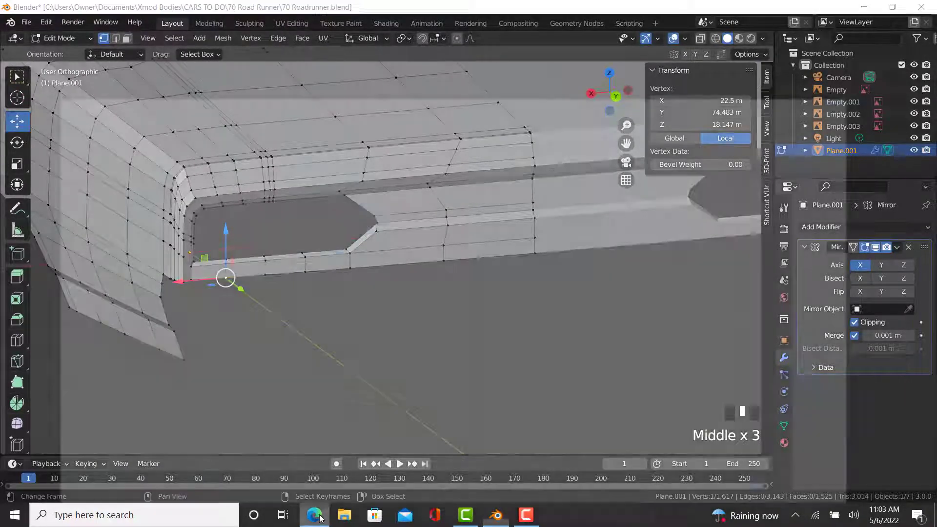
# Step: Check the reference photo, select the boundary from the quarter panel's lower rear corner to the tail panel's center, and extrude it scaled to 0.796
pyautogui.click(314, 514)
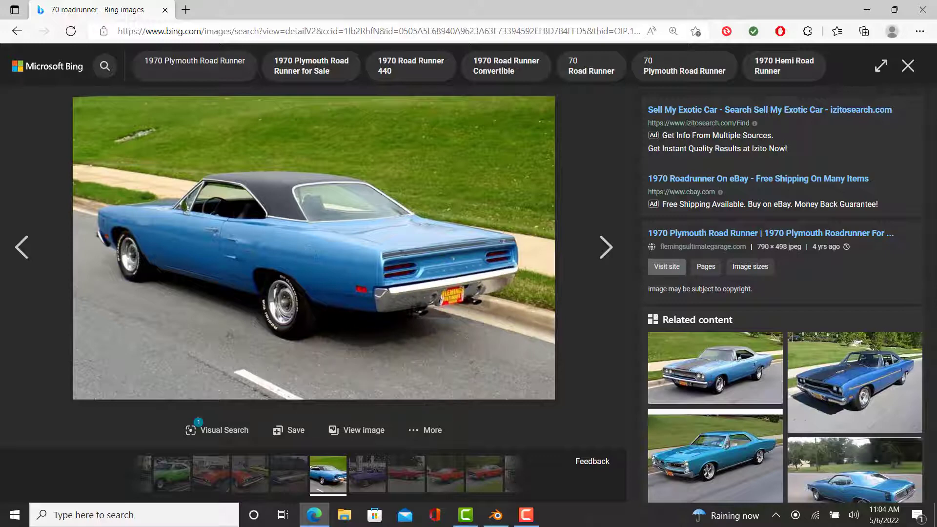
pyautogui.click(496, 516)
pyautogui.scroll(3, 200, 377)
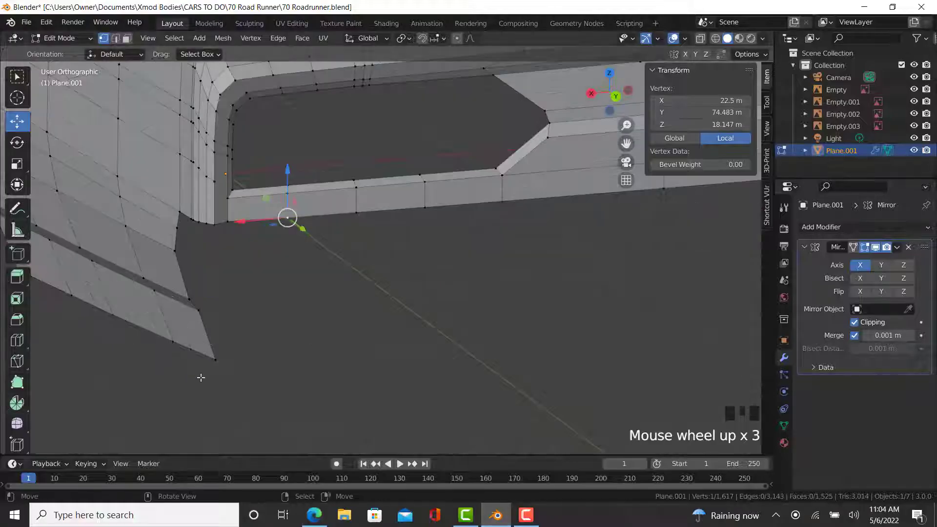
pyautogui.rightClick(224, 365)
pyautogui.scroll(-3, 449, 304)
pyautogui.keyDown('ctrl'); pyautogui.rightClick(407, 297); pyautogui.keyUp('ctrl')
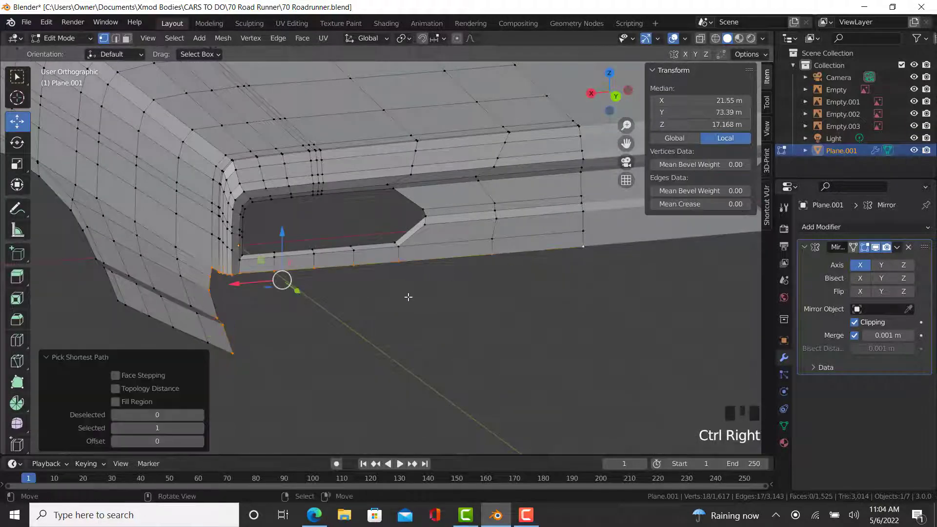
pyautogui.press('KP_3')
pyautogui.scroll(4, 421, 317)
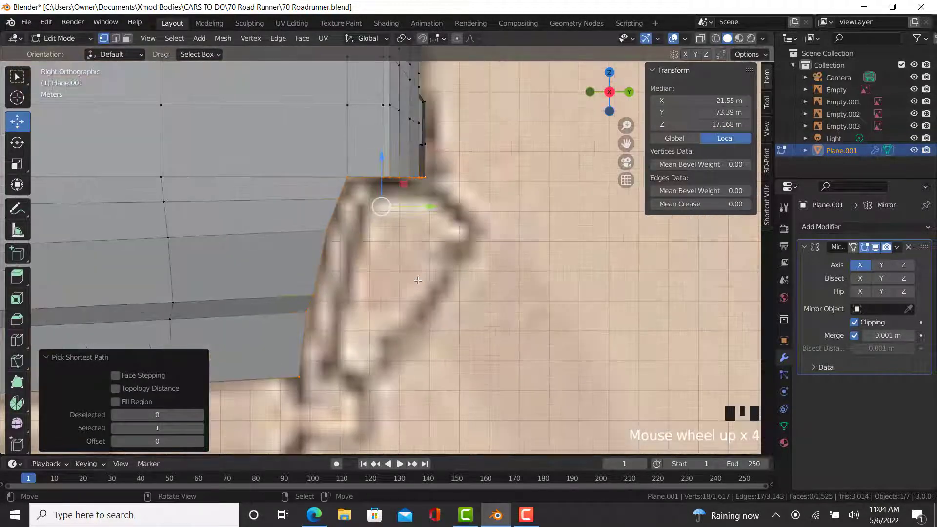
pyautogui.keyDown('shift'); pyautogui.moveTo(421, 317); pyautogui.dragTo(526, 293, button='middle'); pyautogui.keyUp('shift')
pyautogui.press('e')
pyautogui.press('s')
pyautogui.click(506, 277)
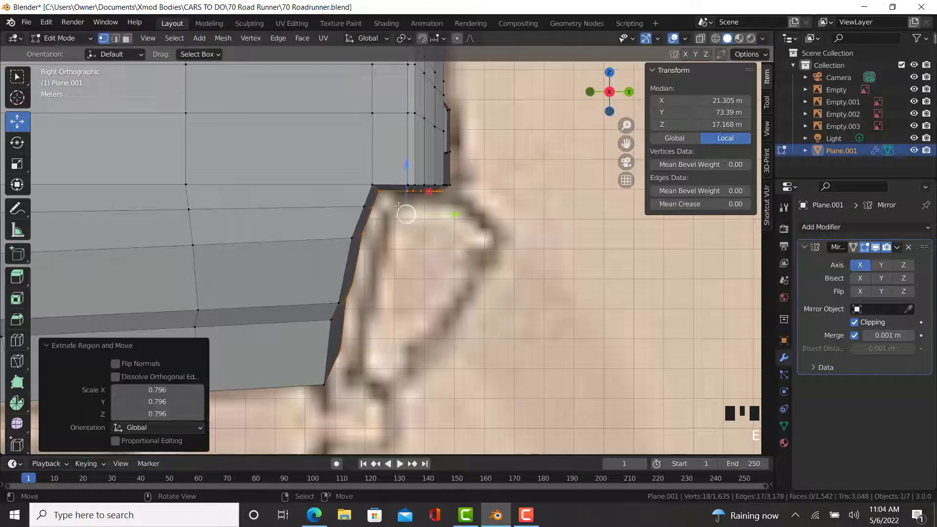
# Step: Shift the extruded inner boundary slightly rearward and down, and scale it to 1.15 along Z
pyautogui.moveTo(406, 214); pyautogui.dragTo(411, 226)
pyautogui.press('s')
pyautogui.press('z')
pyautogui.click(677, 317)
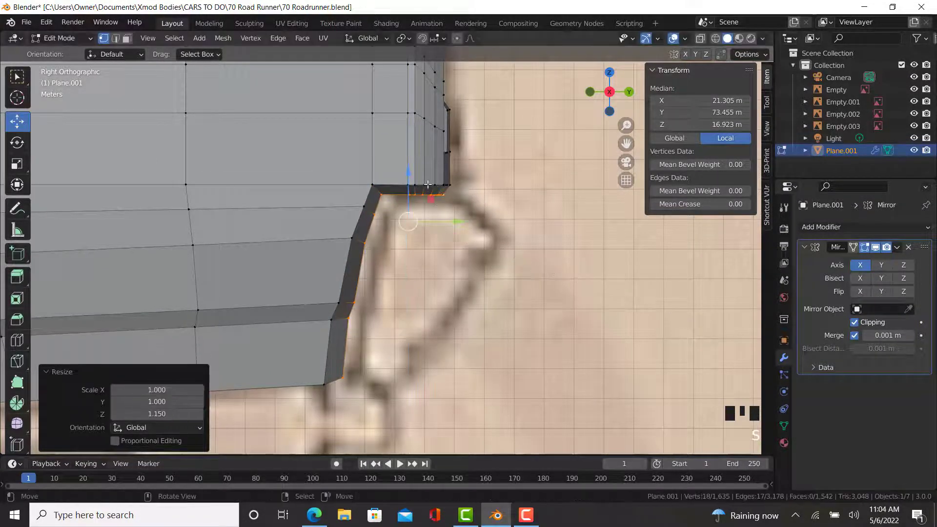
pyautogui.moveTo(407, 177); pyautogui.dragTo(406, 178)
# Step: Select the inner boundary along the quarter panel's rear end and extrude it about 1.36 m rearward along Y
pyautogui.scroll(-2, 406, 178)
pyautogui.moveTo(406, 178); pyautogui.dragTo(359, 224, button='middle')
pyautogui.scroll(4, 299, 213)
pyautogui.rightClick(303, 205)
pyautogui.scroll(-3, 288, 232)
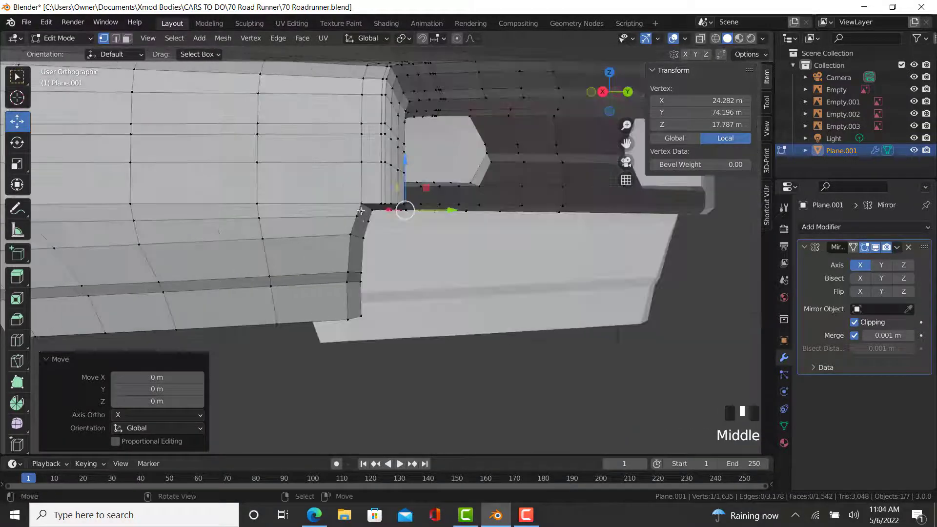
pyautogui.scroll(2, 361, 223)
pyautogui.rightClick(367, 217)
pyautogui.keyDown('ctrl'); pyautogui.rightClick(363, 353); pyautogui.keyUp('ctrl')
pyautogui.moveTo(363, 354); pyautogui.dragTo(282, 361, button='middle')
pyautogui.press('e')
pyautogui.press('y')
pyautogui.click(441, 318)
pyautogui.scroll(3, 282, 362)
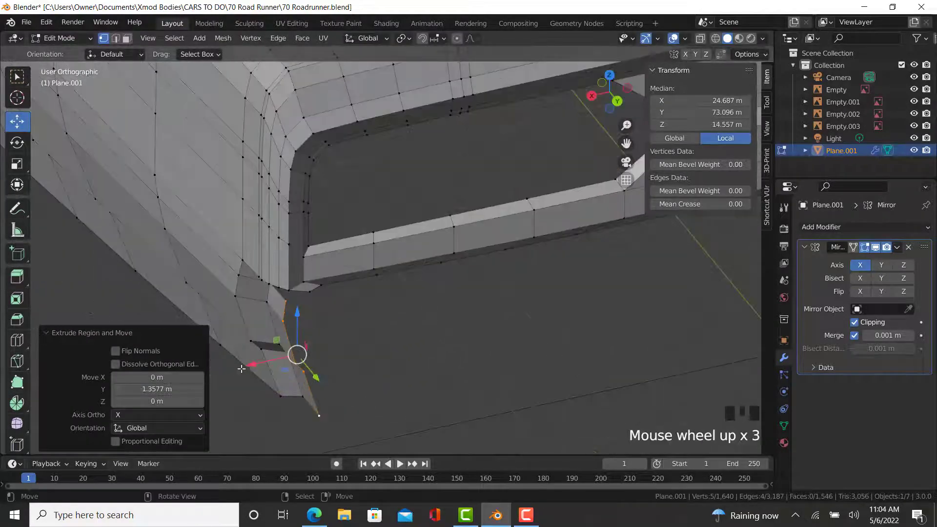
# Step: Move the extruded quarter panel edge inward along X, and shift its upper vertices farther rearward along Y within the blueprint's bumper outline
pyautogui.moveTo(266, 359); pyautogui.dragTo(282, 352)
pyautogui.moveTo(283, 352); pyautogui.dragTo(337, 349, button='middle')
pyautogui.press('KP_3')
pyautogui.keyDown('shift'); pyautogui.moveTo(547, 288); pyautogui.dragTo(515, 302, button='middle'); pyautogui.keyUp('shift')
pyautogui.rightClick(493, 301)
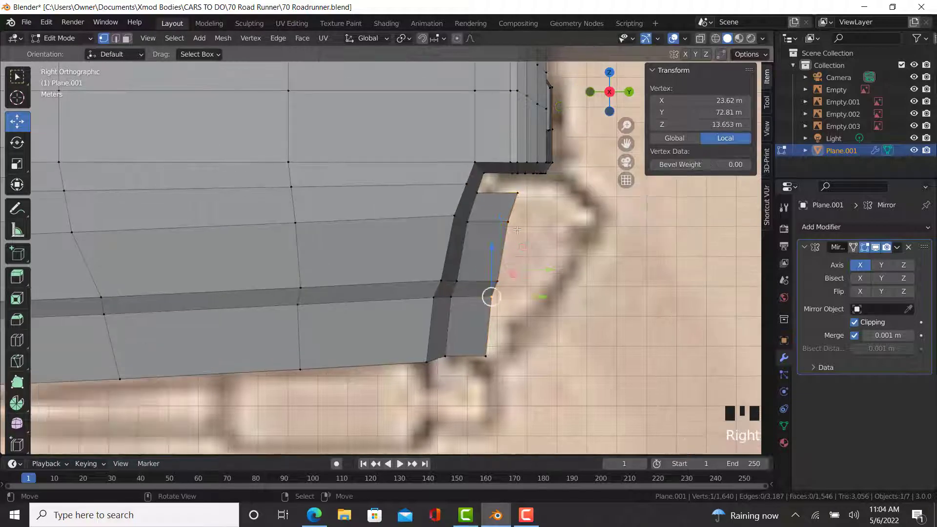
pyautogui.keyDown('ctrl'); pyautogui.rightClick(519, 196); pyautogui.keyUp('ctrl')
pyautogui.moveTo(553, 247); pyautogui.dragTo(576, 248)
# Step: Shift the lower and middle vertices of the extruded quarter panel edge along Y so its profile follows the blueprint's bumper curve
pyautogui.rightClick(484, 356)
pyautogui.press('g')
pyautogui.press('y')
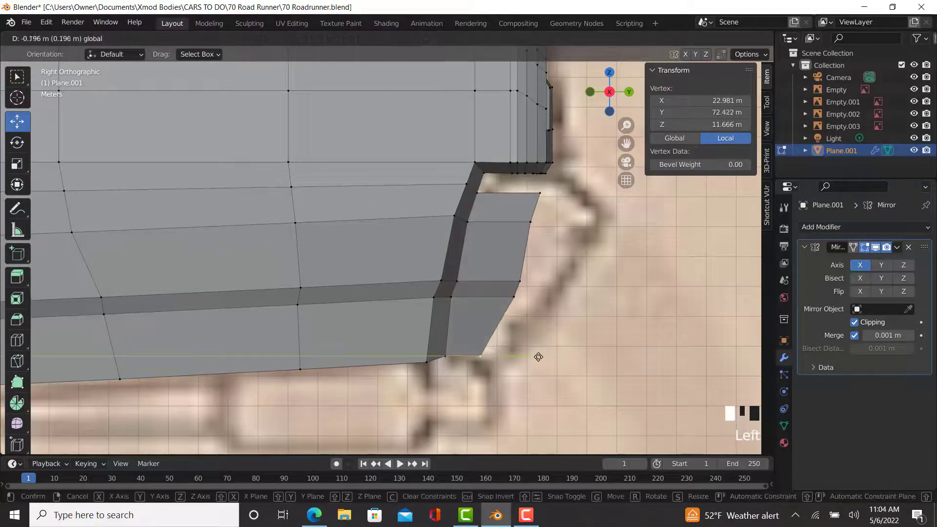
pyautogui.click(538, 357)
pyautogui.keyDown('ctrl'); pyautogui.rightClick(513, 296); pyautogui.keyUp('ctrl')
pyautogui.press('g')
pyautogui.press('y')
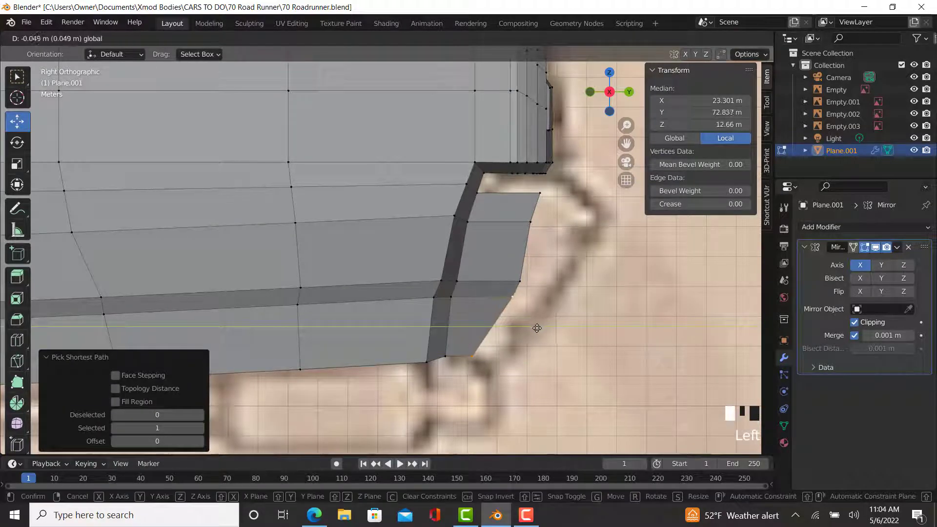
pyautogui.moveTo(536, 328); pyautogui.dragTo(535, 303)
pyautogui.keyDown('ctrl'); pyautogui.rightClick(520, 282); pyautogui.keyUp('ctrl')
pyautogui.rightClick(532, 224)
pyautogui.moveTo(576, 224); pyautogui.dragTo(579, 226)
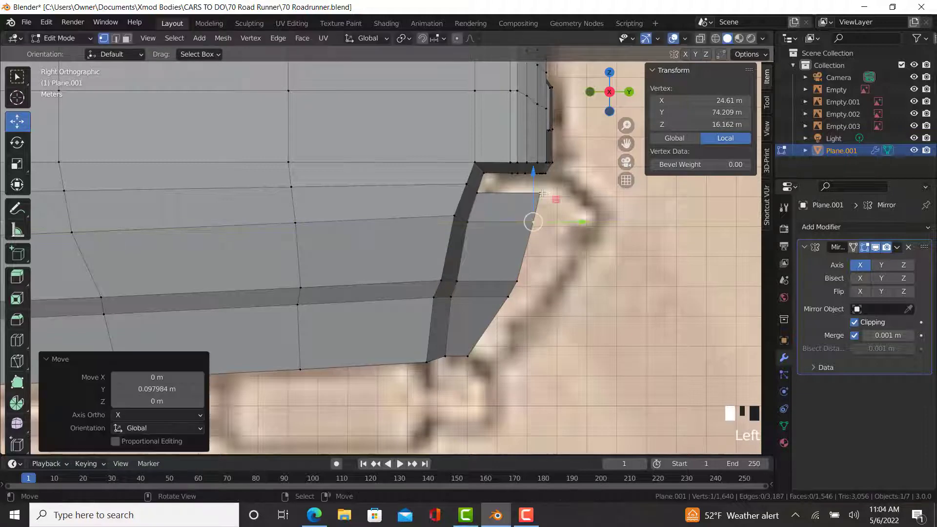
# Step: Connect the extruded edge's top rear vertex to the tail panel's lower corner vertex with a new edge
pyautogui.scroll(-2, 542, 194)
pyautogui.moveTo(541, 194); pyautogui.dragTo(413, 250, button='middle')
pyautogui.scroll(8, 429, 246)
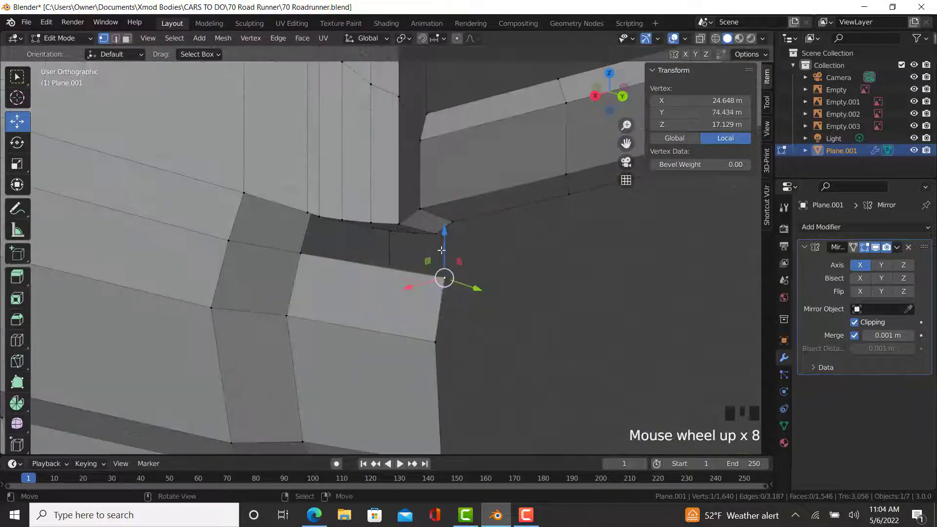
pyautogui.press('b')
pyautogui.moveTo(449, 229); pyautogui.dragTo(432, 249)
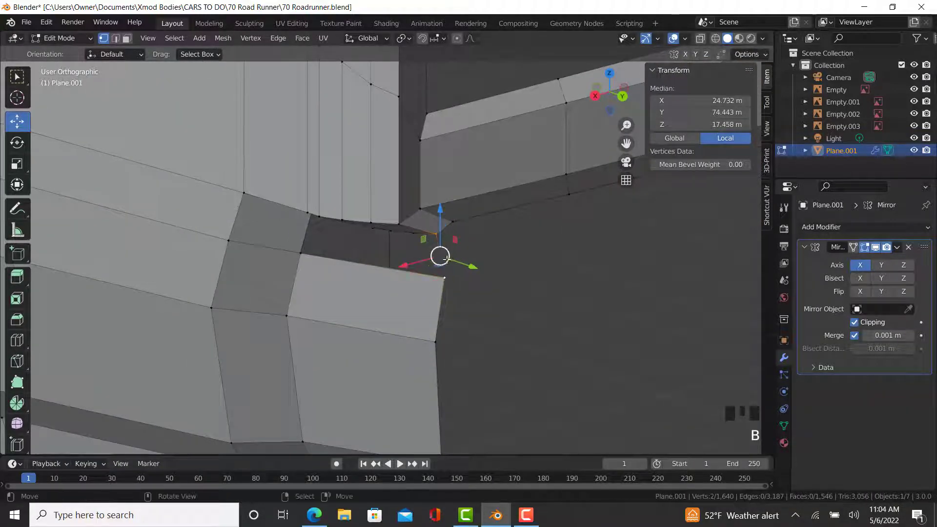
pyautogui.press('f')
# Step: Move the extruded section's top rear vertex about 0.085 m forward along Y in the side view
pyautogui.rightClick(434, 234)
pyautogui.moveTo(435, 234); pyautogui.dragTo(546, 210, button='middle')
pyautogui.rightClick(602, 207)
pyautogui.press('KP_3')
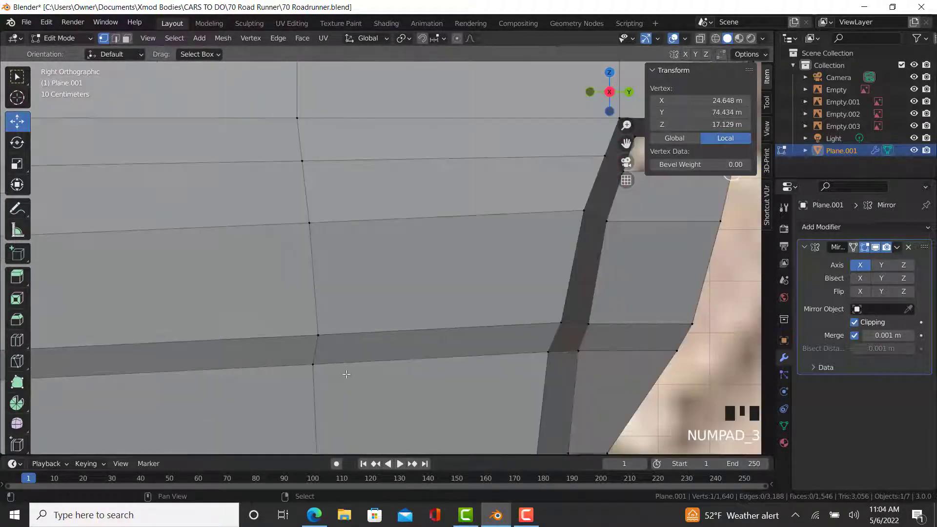
pyautogui.keyDown('shift'); pyautogui.moveTo(346, 374); pyautogui.dragTo(615, 220, button='middle'); pyautogui.keyUp('shift')
pyautogui.moveTo(593, 199); pyautogui.dragTo(588, 203)
pyautogui.scroll(-2, 588, 204)
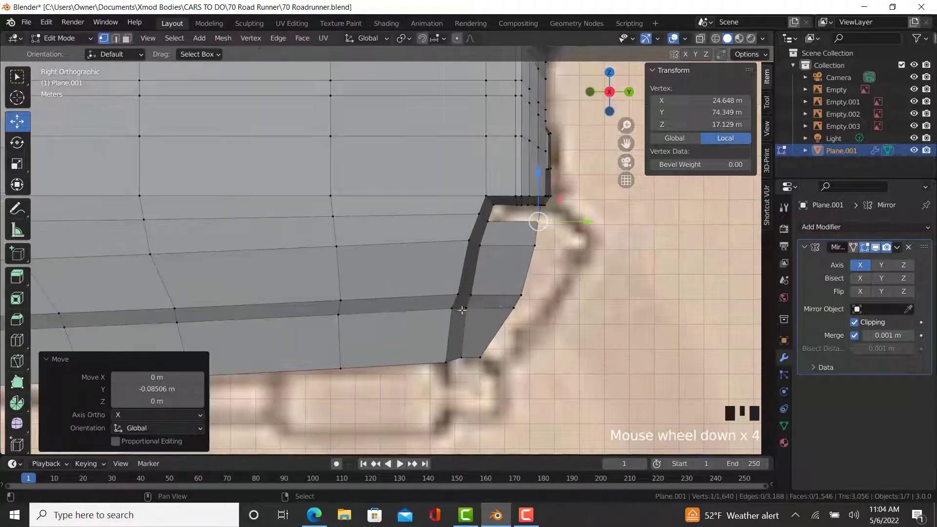
# Step: Lower the bottom front vertex of the extruded quarter panel section to Z 11.524 m, in line with the body's lower edge
pyautogui.keyDown('shift'); pyautogui.moveTo(439, 341); pyautogui.dragTo(418, 354, button='middle'); pyautogui.keyUp('shift')
pyautogui.press('Tab')
pyautogui.press('Tab')
pyautogui.scroll(4, 418, 354)
pyautogui.rightClick(367, 337)
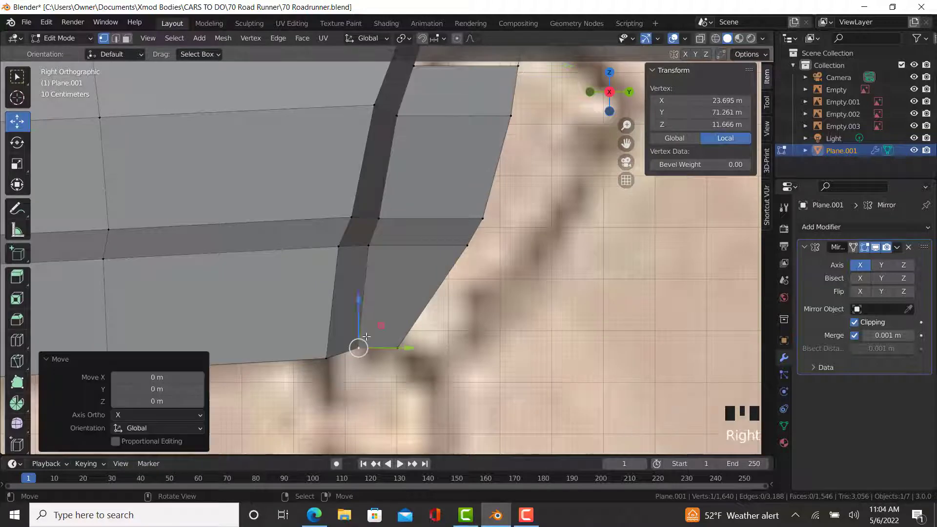
pyautogui.moveTo(357, 293); pyautogui.dragTo(357, 300)
pyautogui.press('Tab')
pyautogui.scroll(-5, 371, 296)
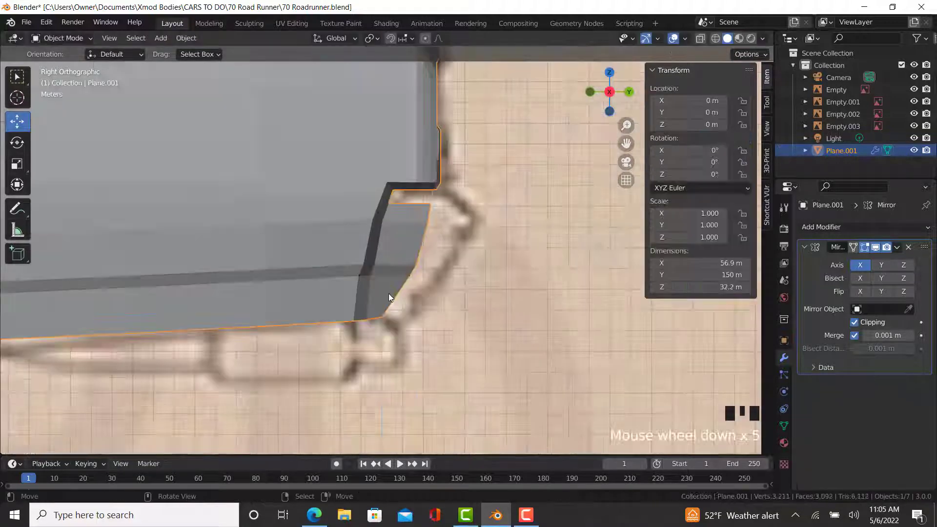
# Step: Try a three-cut and a two-cut edge loop down the extruded quarter panel section, undoing each
pyautogui.press('Tab')
pyautogui.scroll(4, 415, 218)
pyautogui.moveTo(415, 218); pyautogui.dragTo(408, 234, button='middle')
pyautogui.press('KP_3')
pyautogui.keyDown('shift'); pyautogui.moveTo(328, 257); pyautogui.dragTo(300, 262, button='middle'); pyautogui.keyUp('shift')
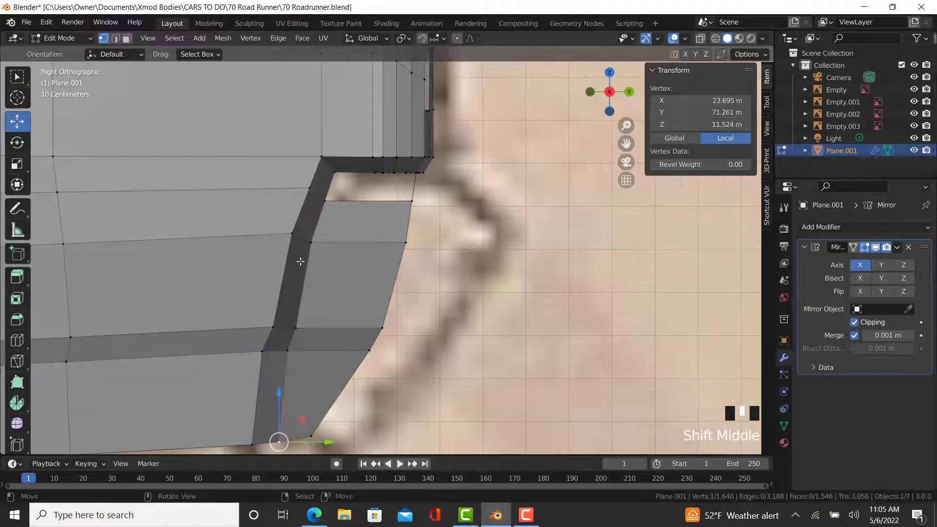
pyautogui.click(15, 344)
pyautogui.click(370, 245)
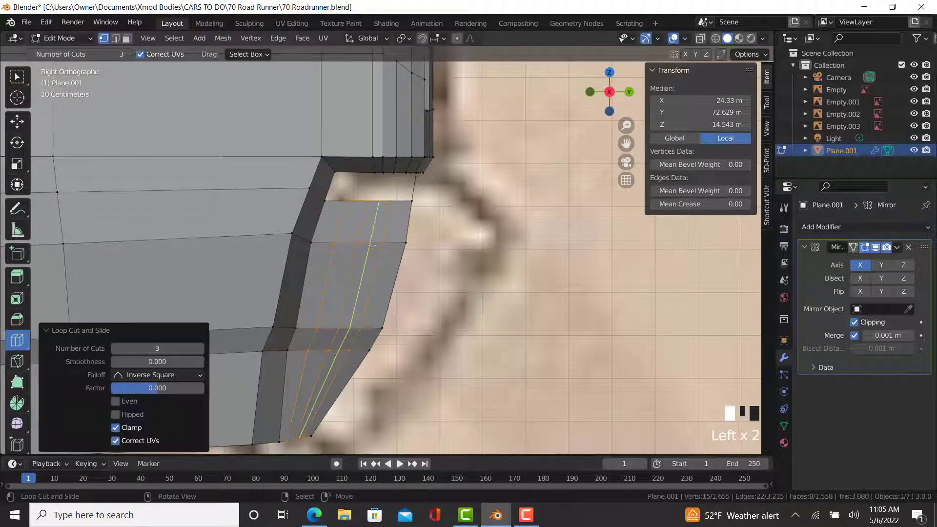
pyautogui.hotkey('ctrl', 'z')
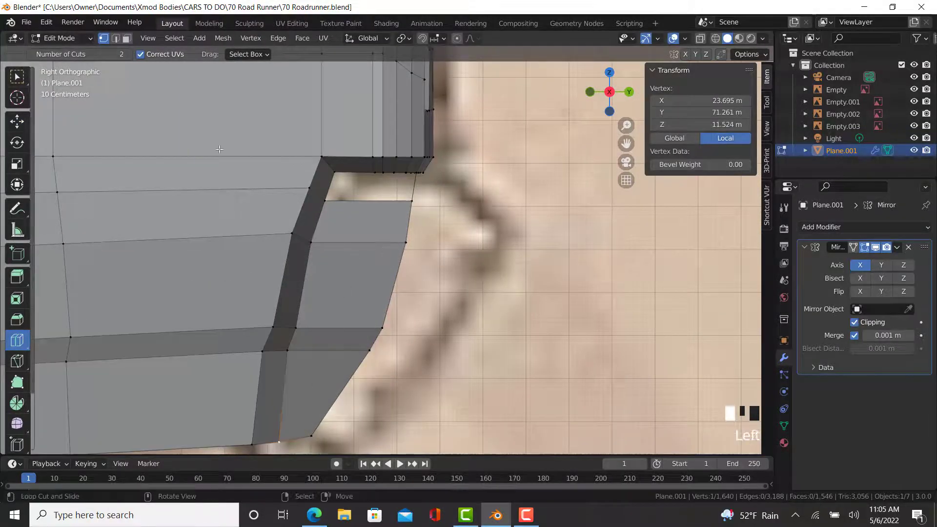
pyautogui.click(375, 232)
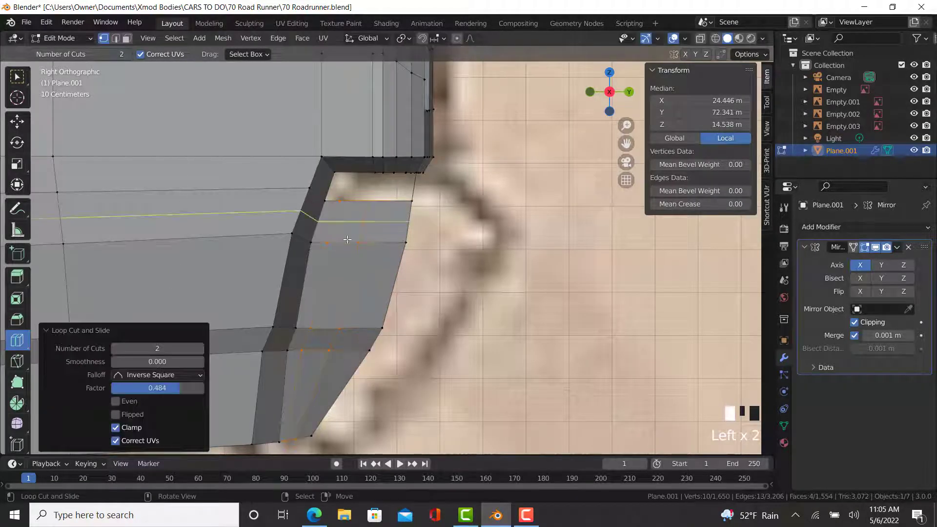
pyautogui.hotkey('ctrl', 'z')
# Step: Add a single vertical edge loop to the extruded quarter panel section and move it about 0.33 m rearward along Y
pyautogui.click(31, 55)
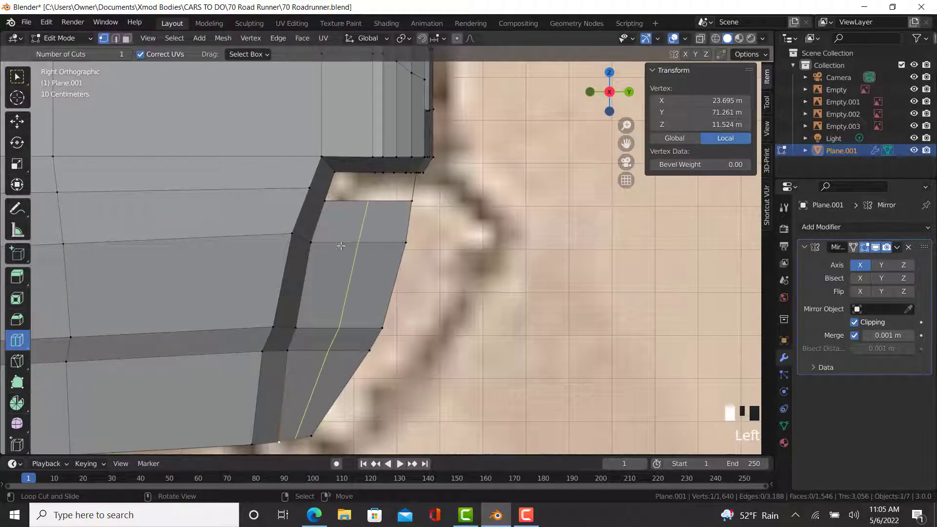
pyautogui.moveTo(341, 246); pyautogui.dragTo(332, 250)
pyautogui.click(322, 252)
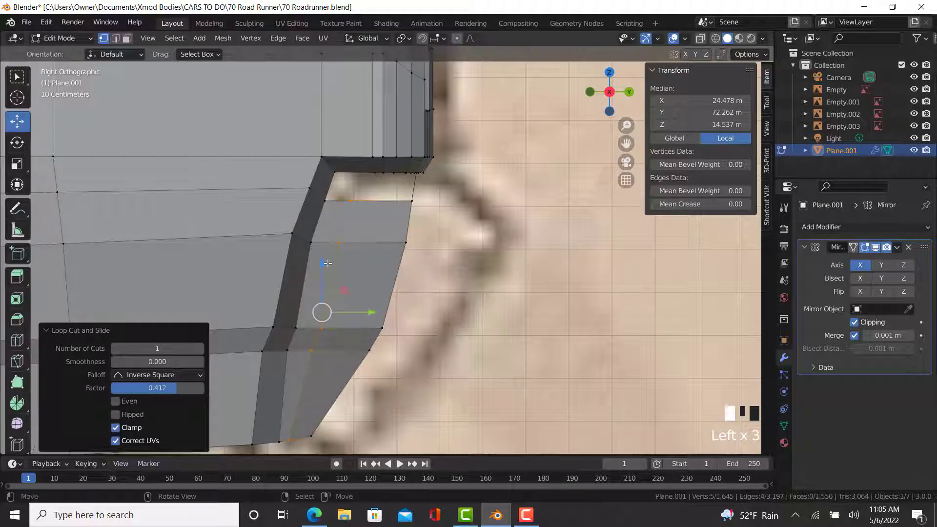
pyautogui.moveTo(367, 308); pyautogui.dragTo(392, 313)
pyautogui.press('s')
pyautogui.press('y')
pyautogui.rightClick(517, 326)
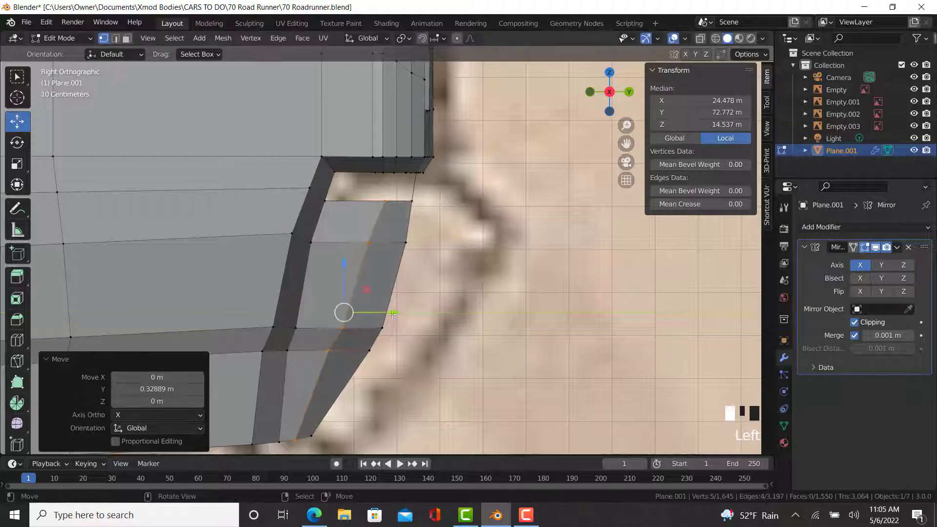
# Step: Connect the new loop's top vertex to the vertex above it on the corner's underside with an edge
pyautogui.click(385, 204)
pyautogui.scroll(3, 387, 203)
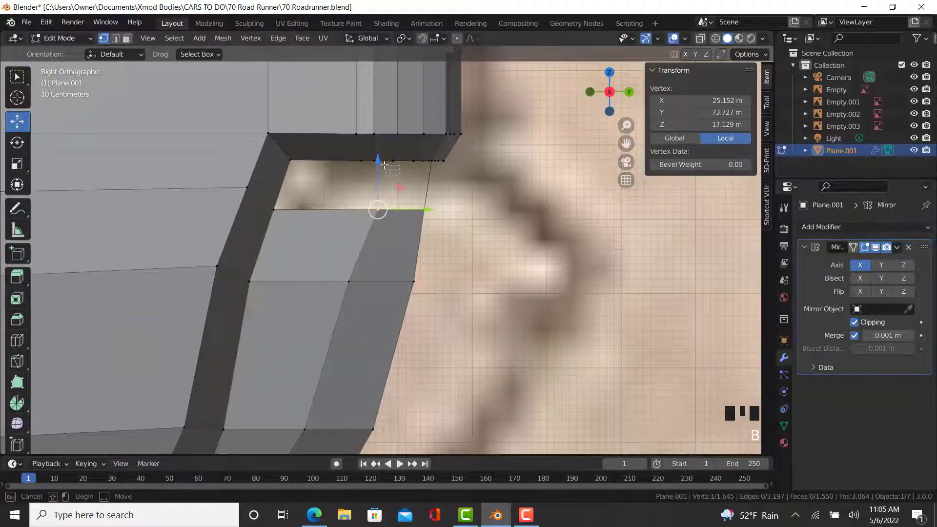
pyautogui.press('b')
pyautogui.moveTo(393, 168); pyautogui.dragTo(385, 154)
pyautogui.press('f')
# Step: Shift the two upper vertices of the new edge loop slightly rearward along Y, placing the lower of them at Y 73.507 m
pyautogui.rightClick(380, 210)
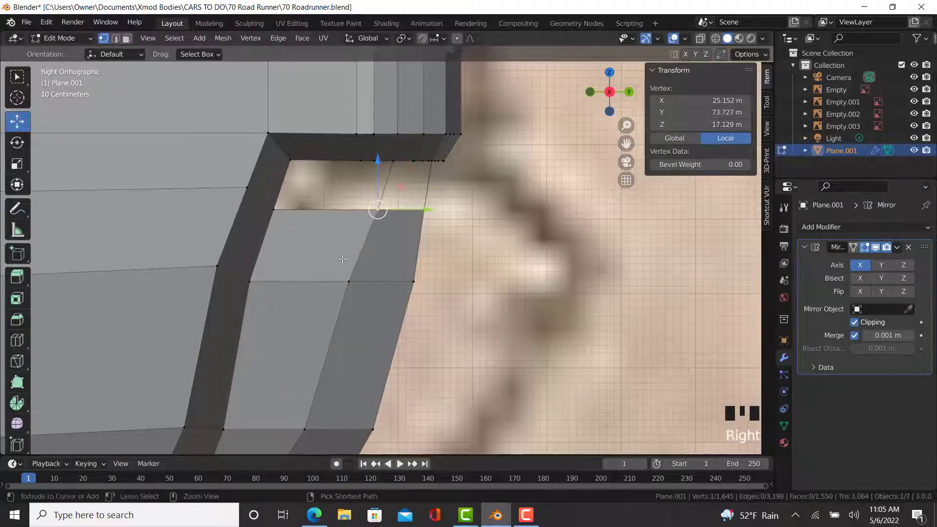
pyautogui.keyDown('ctrl'); pyautogui.rightClick(348, 281); pyautogui.keyUp('ctrl')
pyautogui.moveTo(418, 247); pyautogui.dragTo(420, 247)
pyautogui.rightClick(354, 281)
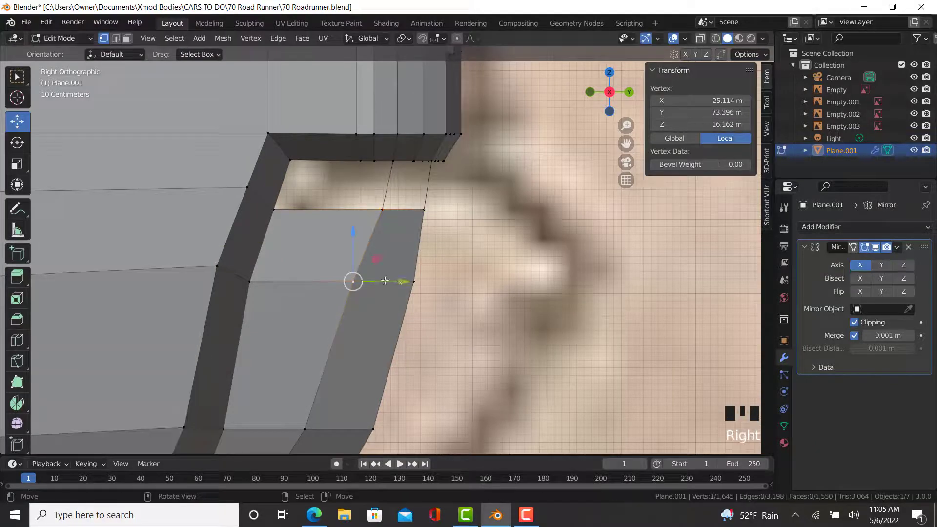
pyautogui.moveTo(401, 281); pyautogui.dragTo(409, 282)
pyautogui.press('Tab')
pyautogui.scroll(-5, 396, 283)
pyautogui.moveTo(383, 300); pyautogui.dragTo(294, 337, button='middle')
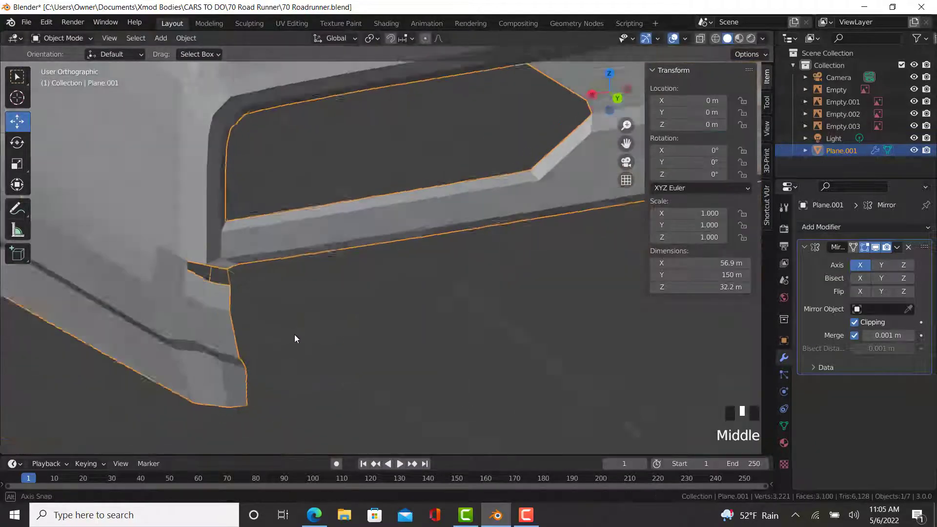
# Step: Add one vertical loop cut through the rear strip of the extruded section and nudge the loop along Y
pyautogui.press('Tab')
pyautogui.moveTo(194, 288); pyautogui.dragTo(215, 161, button='middle')
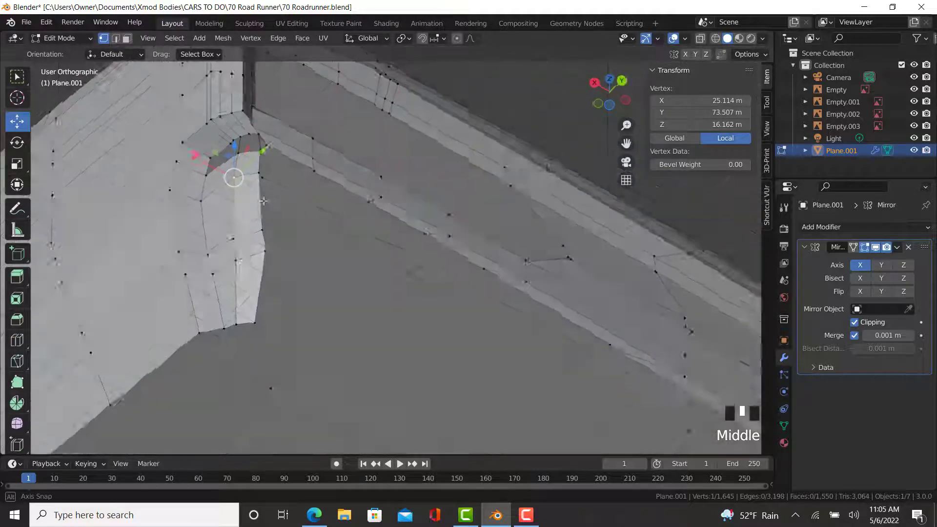
pyautogui.scroll(3, 323, 77)
pyautogui.keyDown('shift'); pyautogui.moveTo(324, 77); pyautogui.dragTo(219, 312, button='middle'); pyautogui.keyUp('shift')
pyautogui.scroll(2, 219, 312)
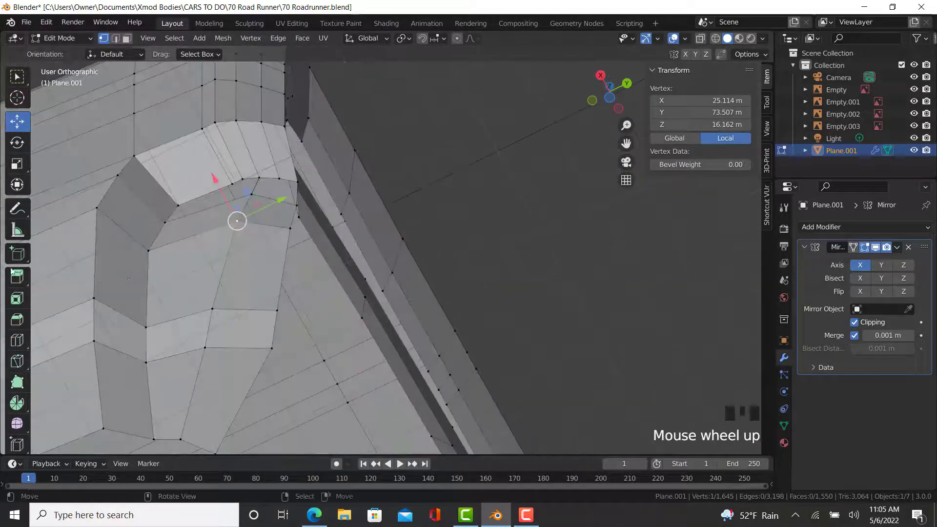
pyautogui.click(19, 340)
pyautogui.click(244, 312)
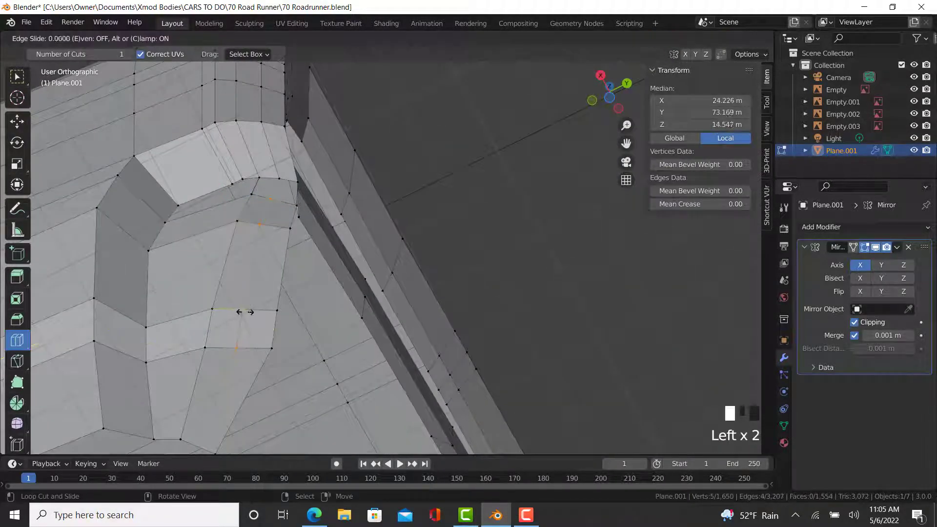
pyautogui.keyDown('shift'); pyautogui.moveTo(236, 312); pyautogui.dragTo(346, 166, button='middle'); pyautogui.keyUp('shift')
pyautogui.click(16, 125)
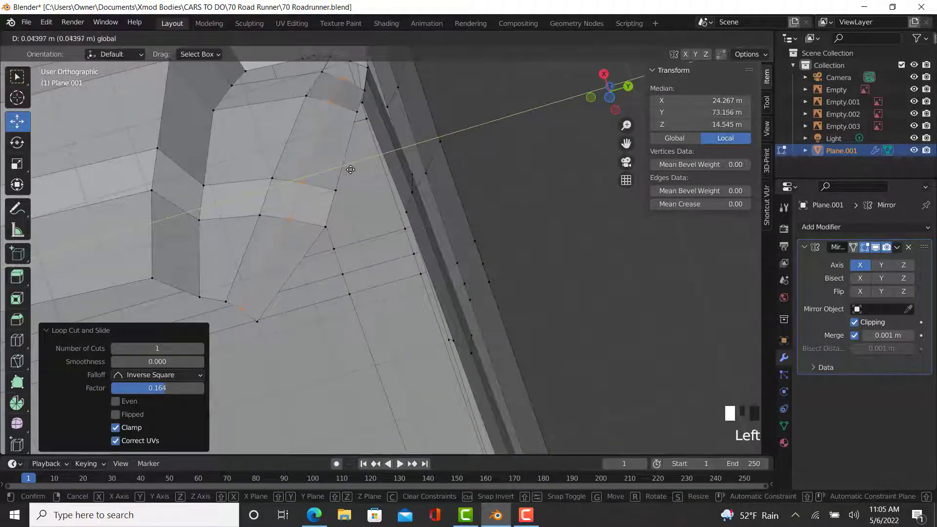
pyautogui.keyDown('shift'); pyautogui.moveTo(347, 158); pyautogui.dragTo(295, 383, button='middle'); pyautogui.keyUp('shift')
# Step: Fill the two rear gaps between the strip's top vertices and the quarter panel corner's underside with faces
pyautogui.rightClick(335, 236)
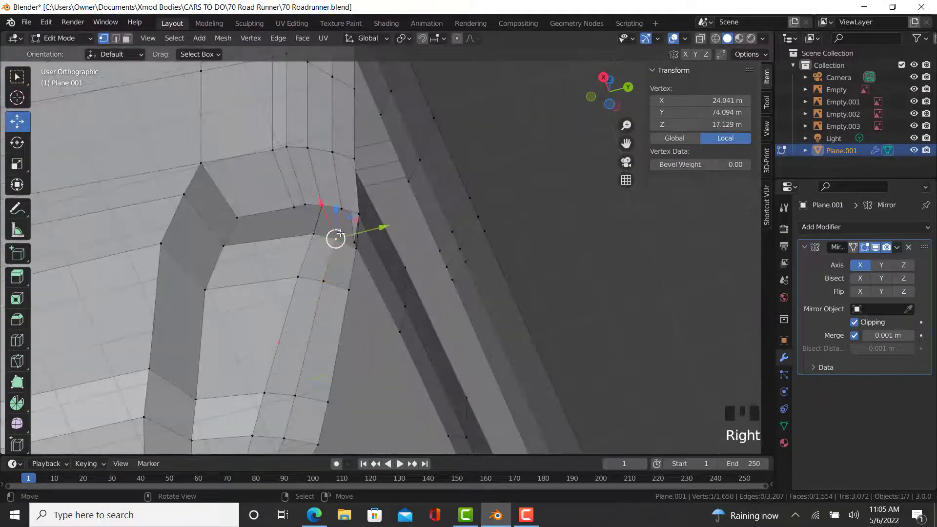
pyautogui.keyDown('ctrl'); pyautogui.rightClick(339, 207); pyautogui.keyUp('ctrl')
pyautogui.rightClick(340, 208)
pyautogui.moveTo(340, 207); pyautogui.dragTo(332, 302, button='middle')
pyautogui.keyDown('ctrl'); pyautogui.rightClick(326, 300); pyautogui.keyUp('ctrl')
pyautogui.keyDown('ctrl'); pyautogui.rightClick(280, 322); pyautogui.keyUp('ctrl')
pyautogui.keyDown('ctrl'); pyautogui.rightClick(280, 323); pyautogui.keyUp('ctrl')
pyautogui.rightClick(279, 323)
# Step: Add two vertical loop cuts through the front strip of the extruded section and nudge them about 0.014 m along Y
pyautogui.click(16, 340)
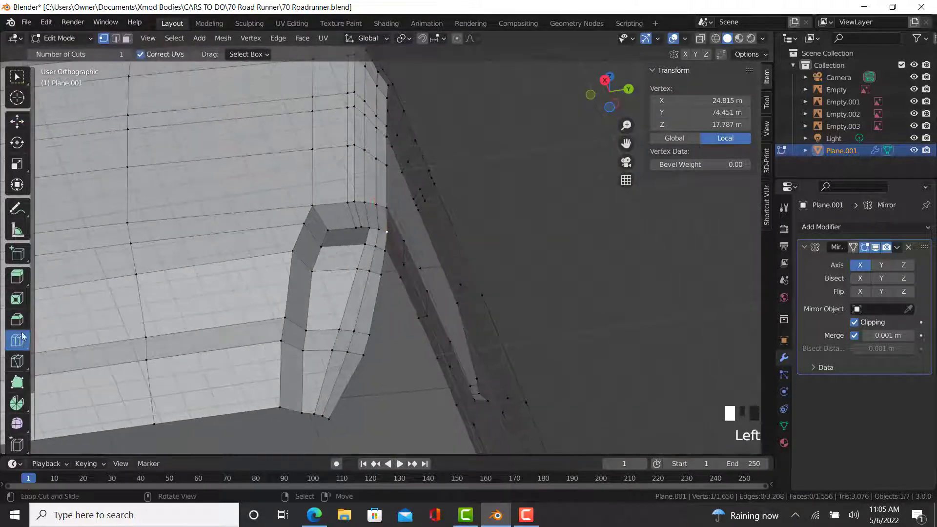
pyautogui.click(127, 54)
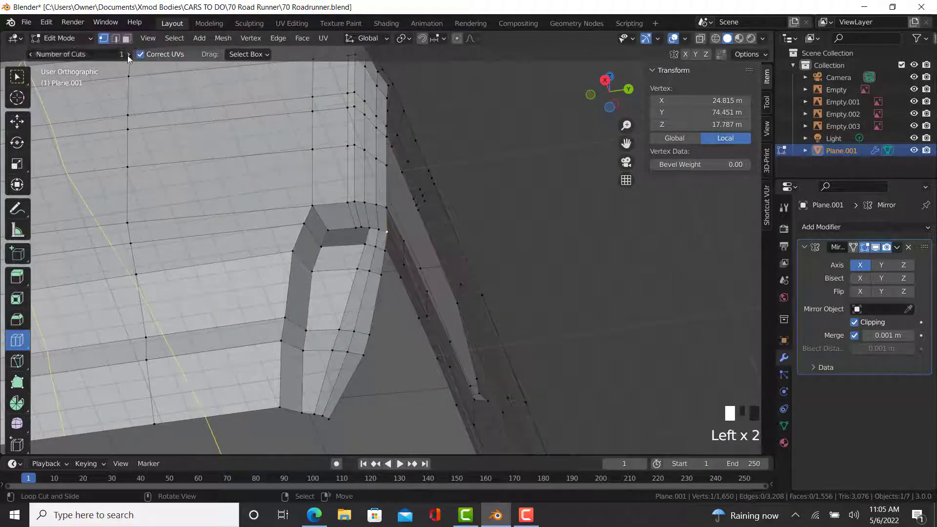
pyautogui.click(328, 265)
pyautogui.click(17, 121)
pyautogui.scroll(2, 389, 269)
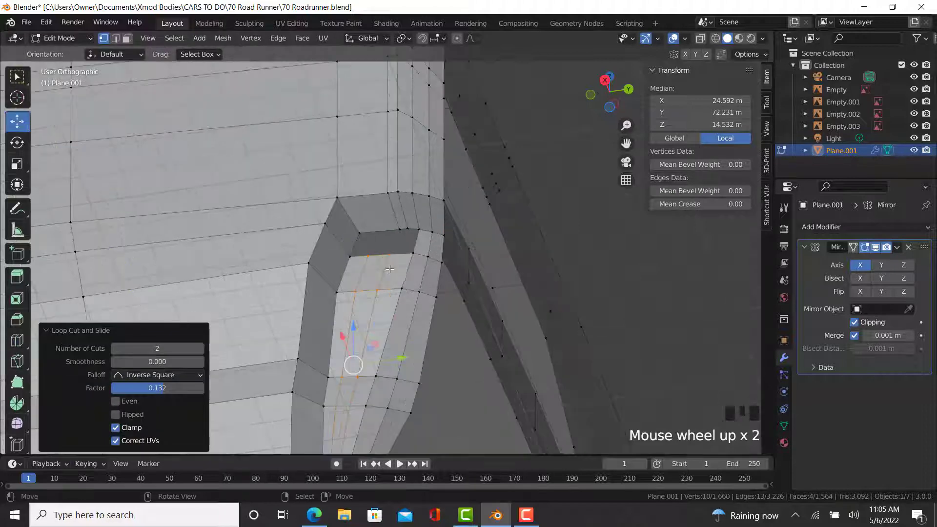
pyautogui.keyDown('shift'); pyautogui.moveTo(359, 209); pyautogui.dragTo(385, 239, button='middle'); pyautogui.keyUp('shift')
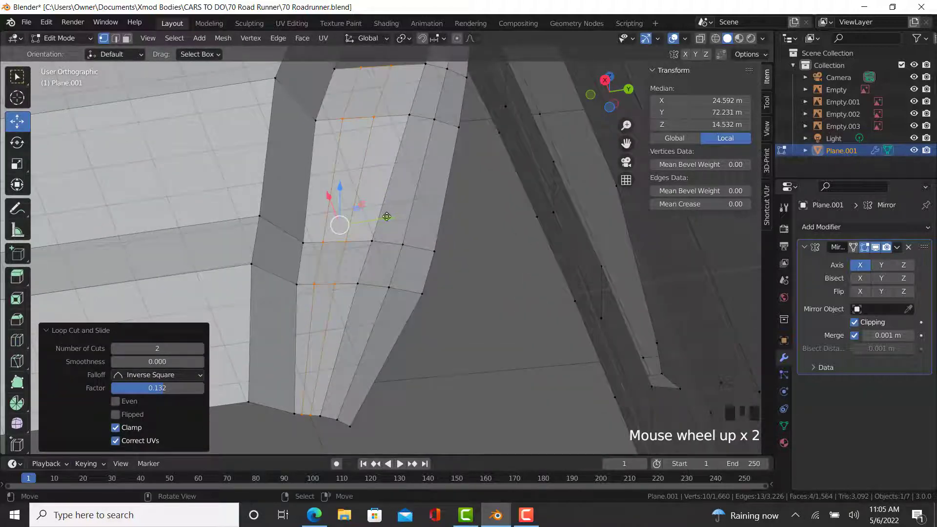
pyautogui.moveTo(386, 216); pyautogui.dragTo(384, 217)
pyautogui.moveTo(383, 218); pyautogui.dragTo(356, 341, button='middle')
pyautogui.scroll(2, 365, 268)
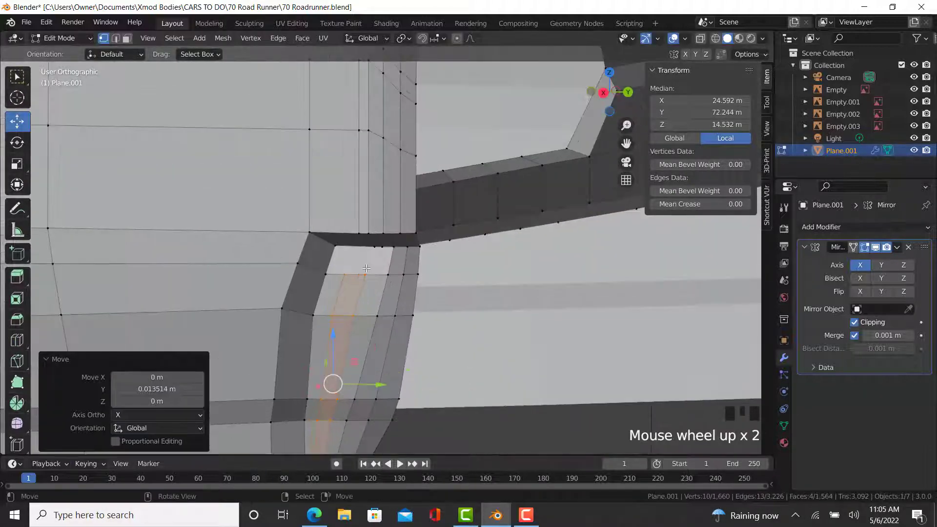
# Step: Fill a face between the strip's upper edge and the corner's underside, directly ahead of the faces already filled there
pyautogui.rightClick(366, 273)
pyautogui.keyDown('ctrl'); pyautogui.rightClick(385, 250); pyautogui.keyUp('ctrl')
pyautogui.scroll(3, 381, 251)
pyautogui.press('f')
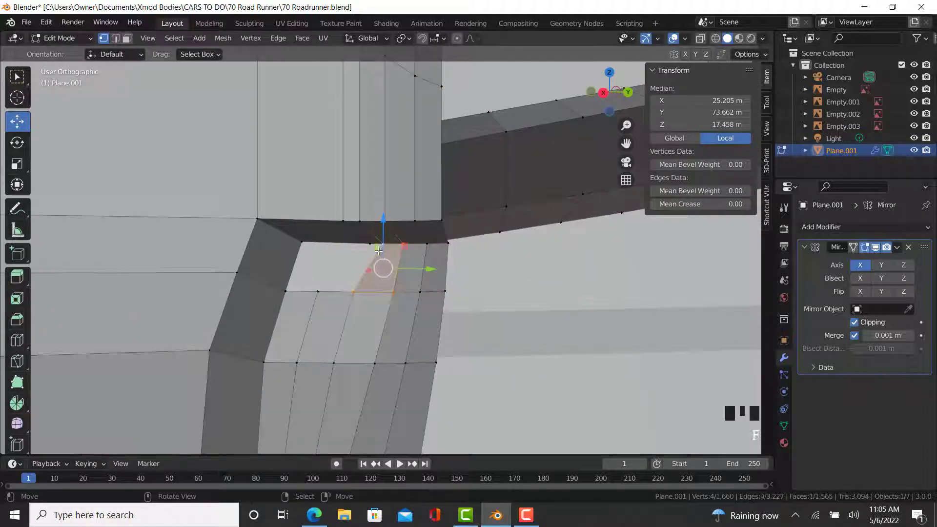
# Step: Fill the frontmost gap between the extruded section's top edge and the corner's underside with a four-sided face
pyautogui.rightClick(383, 243)
pyautogui.rightClick(370, 244)
pyautogui.keyDown('ctrl'); pyautogui.rightClick(298, 302); pyautogui.keyUp('ctrl')
pyautogui.keyDown('ctrl'); pyautogui.rightClick(324, 289); pyautogui.keyUp('ctrl')
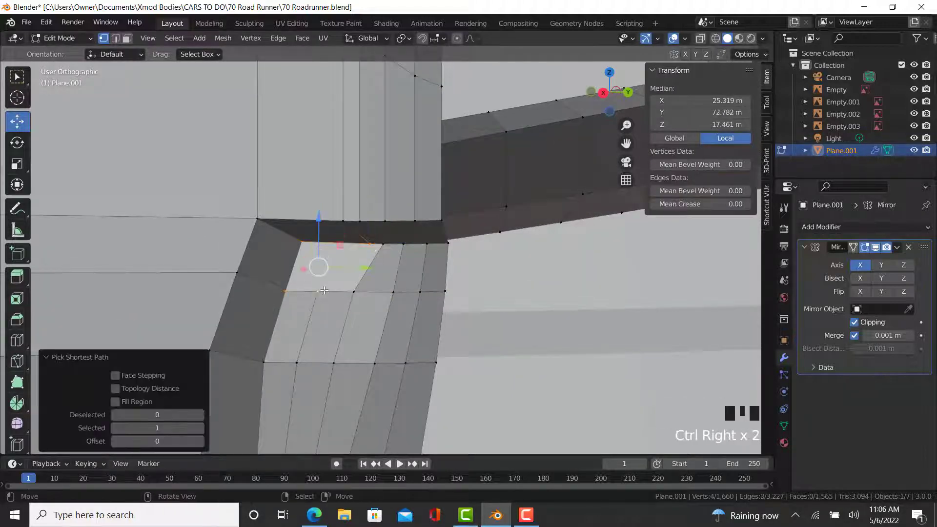
pyautogui.press('f')
pyautogui.rightClick(324, 290)
# Step: Inspect the filled faces under the quarter panel's rear corner and the area between them
pyautogui.click(279, 41)
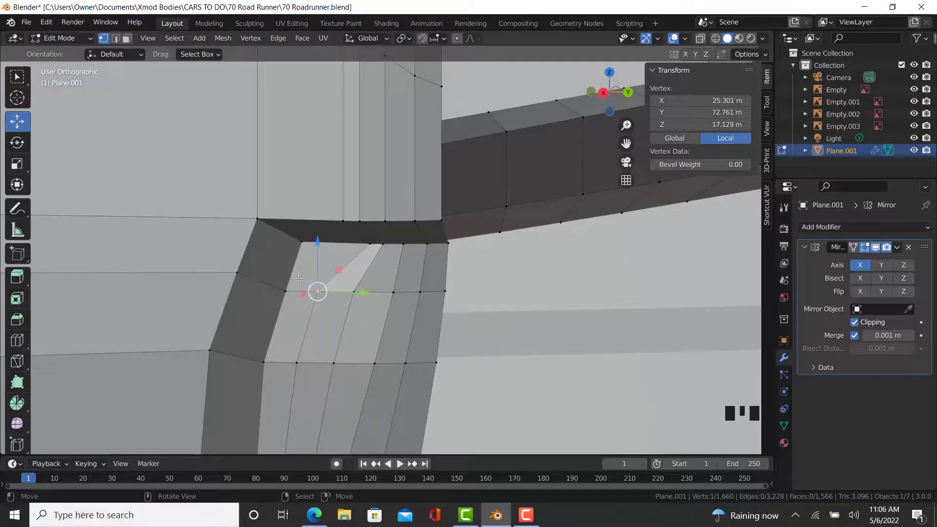
pyautogui.keyDown('ctrl'); pyautogui.rightClick(302, 241); pyautogui.keyUp('ctrl')
pyautogui.keyDown('ctrl'); pyautogui.rightClick(366, 240); pyautogui.keyUp('ctrl')
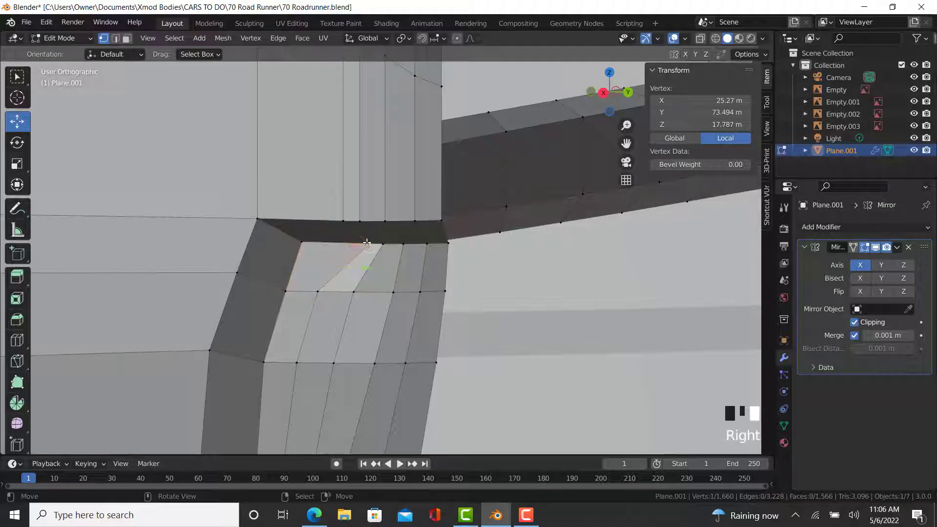
pyautogui.press('Tab')
pyautogui.scroll(-2, 402, 293)
pyautogui.moveTo(402, 294); pyautogui.dragTo(375, 334, button='middle')
pyautogui.press('Tab')
pyautogui.scroll(5, 374, 334)
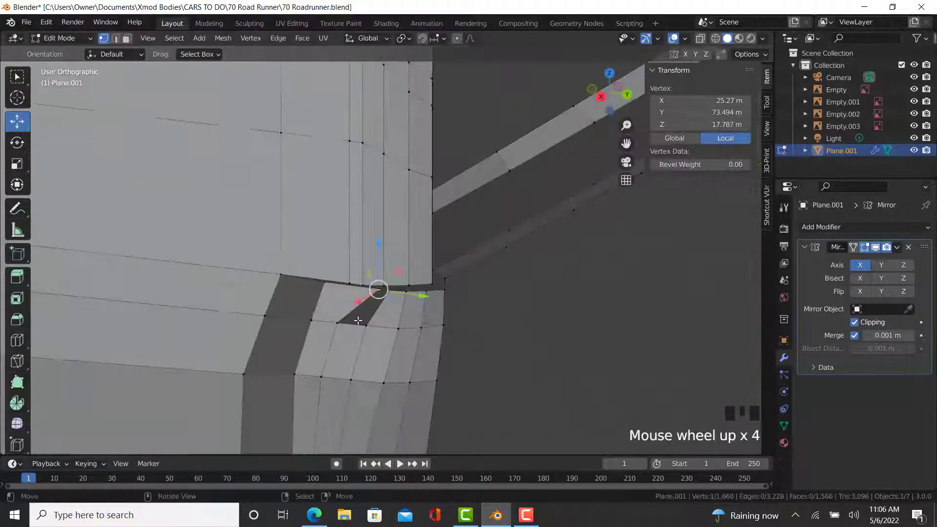
# Step: Fill the remaining dark gap between the filled faces under the quarter panel's rear corner with a four-sided face and check it in Object Mode
pyautogui.keyDown('ctrl'); pyautogui.rightClick(337, 313); pyautogui.keyUp('ctrl')
pyautogui.keyDown('ctrl'); pyautogui.rightClick(330, 312); pyautogui.keyUp('ctrl')
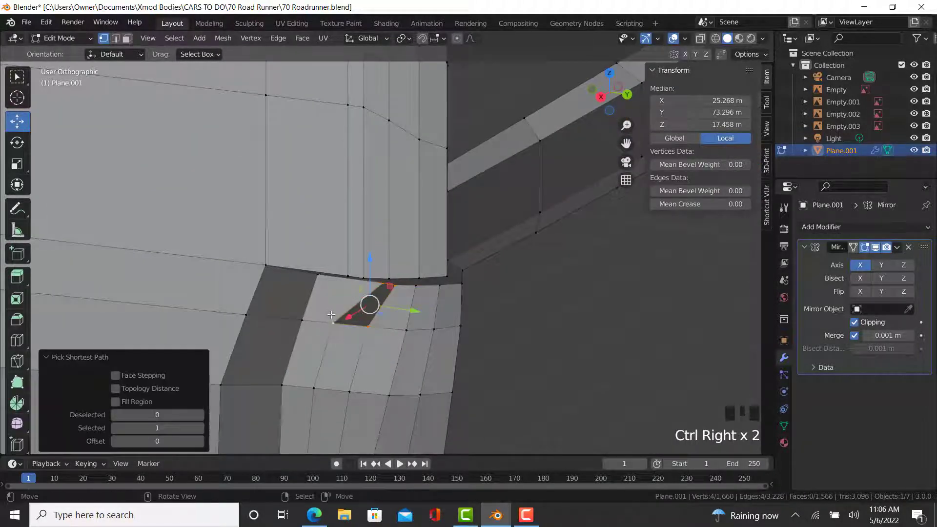
pyautogui.press('Tab')
pyautogui.moveTo(388, 317); pyautogui.dragTo(340, 371, button='middle')
pyautogui.press('Tab')
pyautogui.moveTo(360, 332); pyautogui.dragTo(363, 311, button='middle')
# Step: Extrude the inner vertical edge chain of the section below the rear corner along X to the car's centerline
pyautogui.keyDown('shift'); pyautogui.moveTo(486, 281); pyautogui.dragTo(312, 267, button='middle'); pyautogui.keyUp('shift')
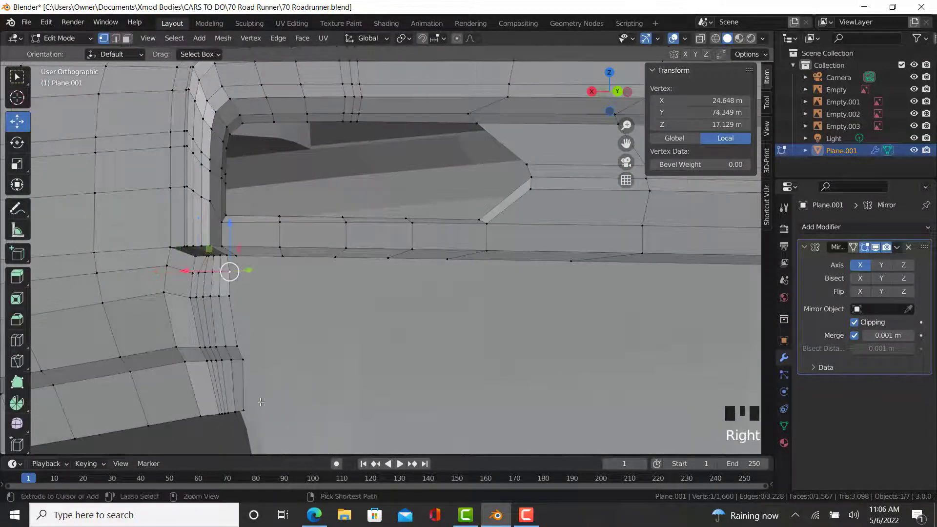
pyautogui.keyDown('ctrl'); pyautogui.rightClick(236, 336); pyautogui.keyUp('ctrl')
pyautogui.press('e')
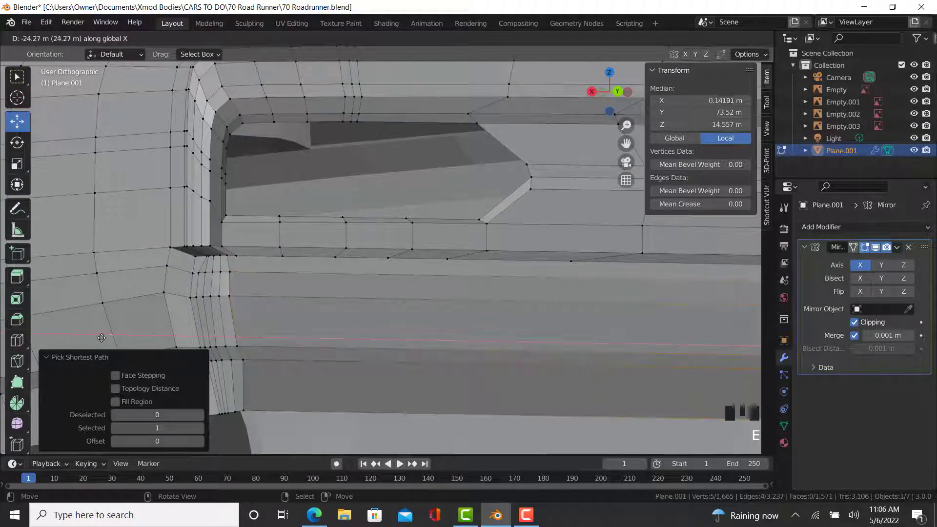
pyautogui.click(372, 346)
# Step: Move the extruded centerline edge rearward about 0.204 m along Y, judging it against the side blueprint
pyautogui.scroll(-5, 372, 346)
pyautogui.press('KP_3')
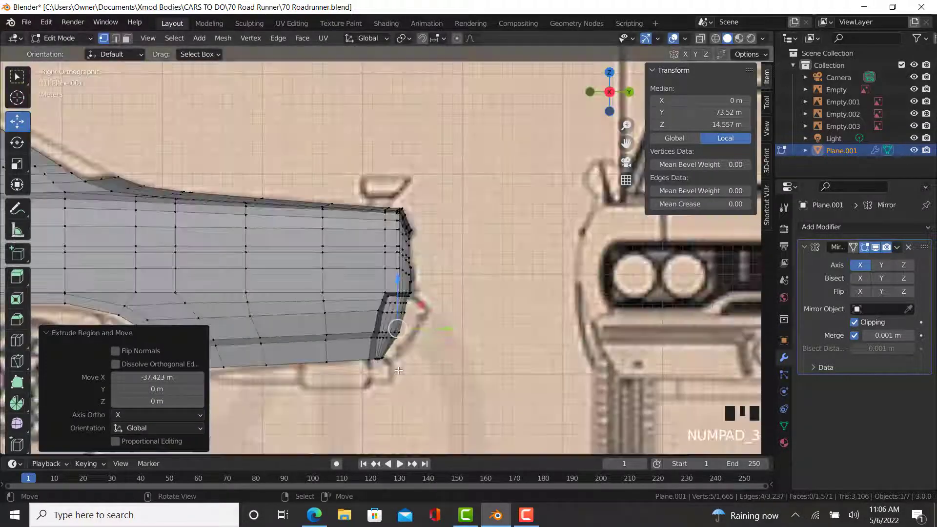
pyautogui.scroll(7, 449, 348)
pyautogui.moveTo(385, 280); pyautogui.dragTo(400, 280)
# Step: Add a single vertical loop cut across the extruded rear panel and shift it about 1.82 m outward along X
pyautogui.moveTo(400, 280); pyautogui.dragTo(265, 341, button='middle')
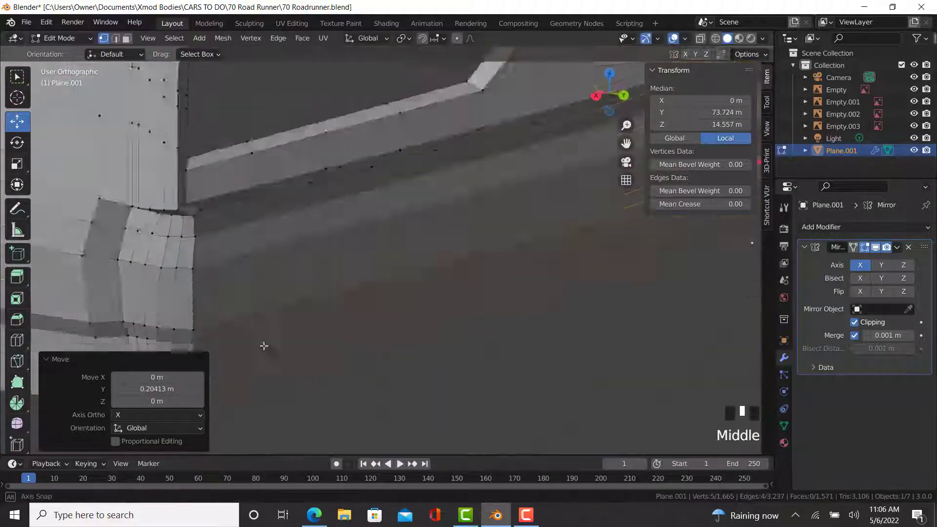
pyautogui.scroll(-6, 456, 274)
pyautogui.scroll(2, 456, 274)
pyautogui.moveTo(456, 274)
pyautogui.mouseDown(button='middle')
pyautogui.moveTo(473, 253)
pyautogui.moveTo(467, 269)
pyautogui.mouseUp(button='middle')
pyautogui.scroll(3, 481, 259)
pyautogui.click(17, 340)
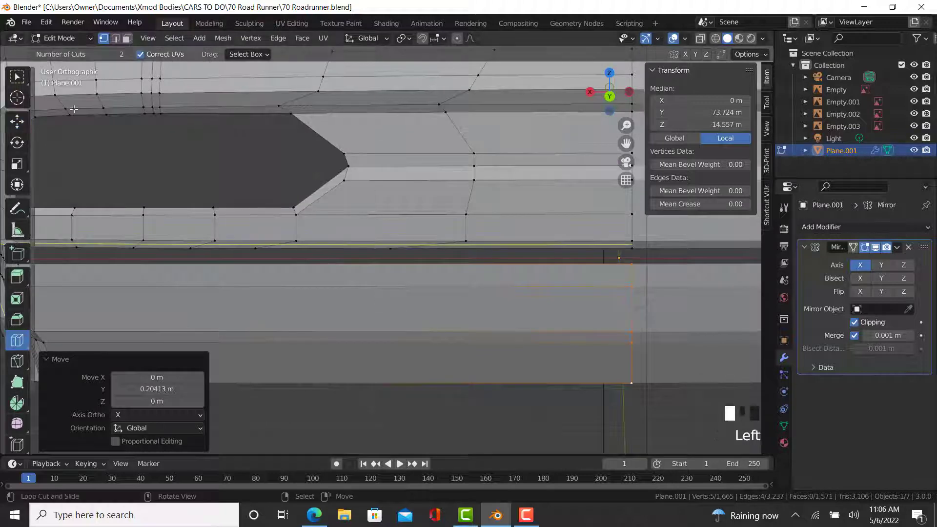
pyautogui.click(18, 340)
pyautogui.moveTo(427, 295); pyautogui.dragTo(483, 290)
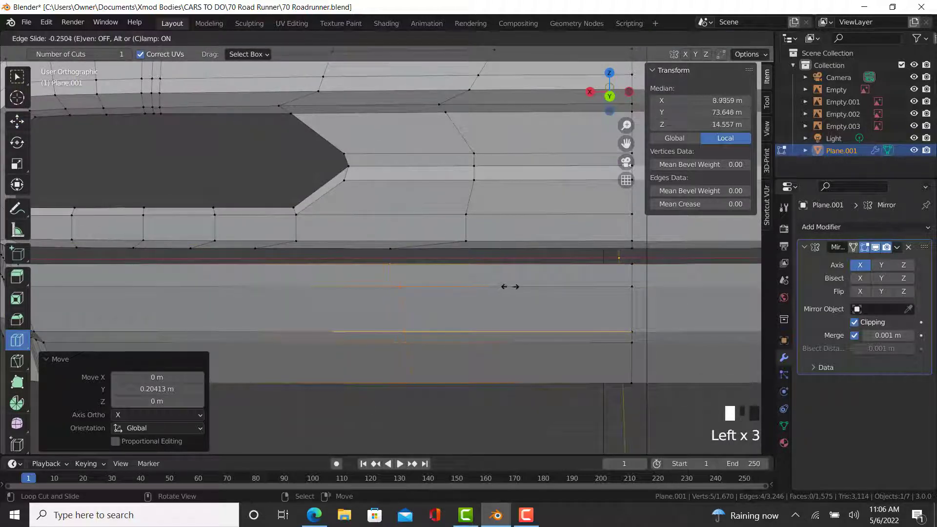
pyautogui.moveTo(524, 276); pyautogui.dragTo(526, 276)
pyautogui.click(18, 121)
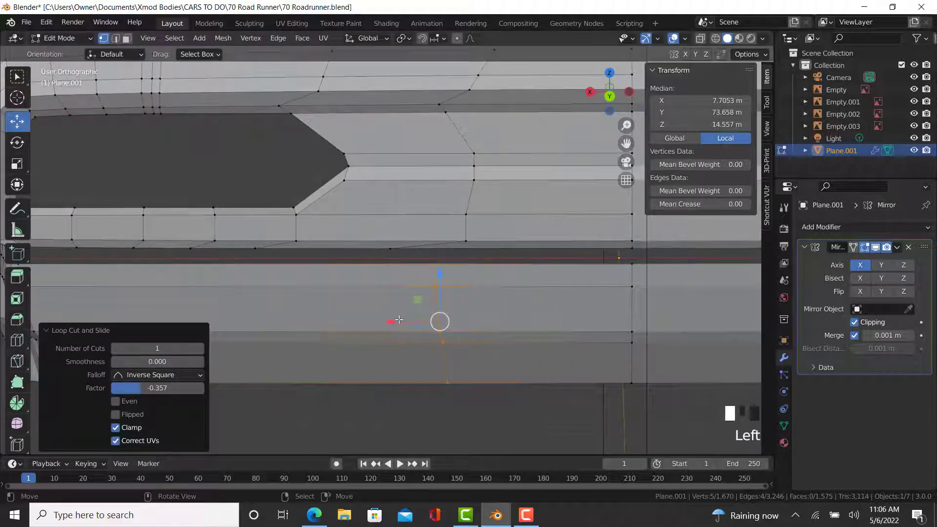
pyautogui.moveTo(398, 320); pyautogui.dragTo(354, 322)
# Step: Add a second vertical loop cut farther outboard, move it about 0.90 m along X, and edge-slide it by a factor of about 0.114
pyautogui.keyDown('shift'); pyautogui.moveTo(354, 322); pyautogui.dragTo(465, 284, button='middle'); pyautogui.keyUp('shift')
pyautogui.click(17, 340)
pyautogui.moveTo(316, 273); pyautogui.dragTo(419, 294)
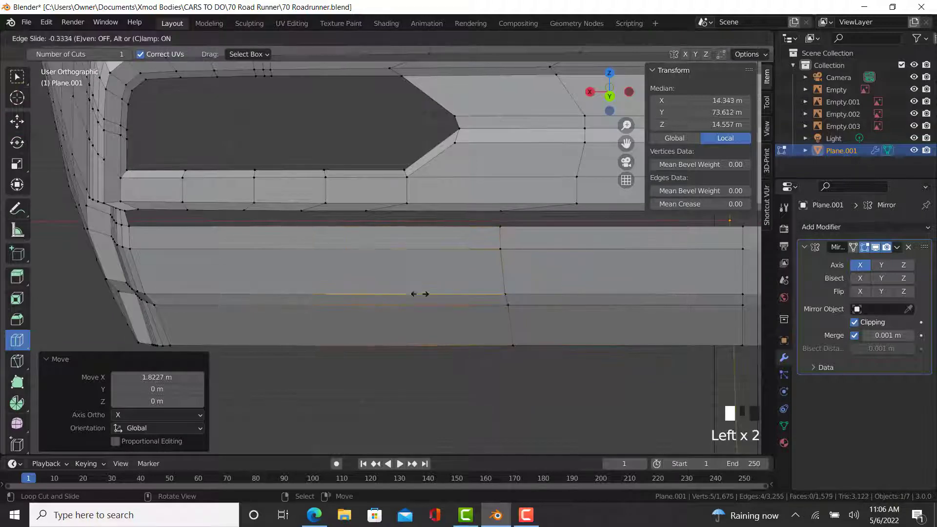
pyautogui.click(446, 295)
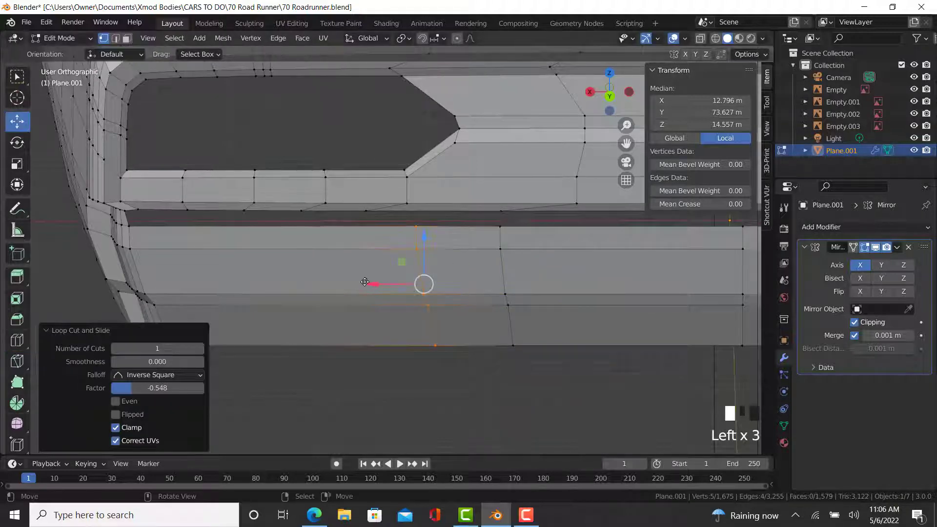
pyautogui.moveTo(365, 282); pyautogui.dragTo(345, 282)
pyautogui.press('g')
pyautogui.press('g')
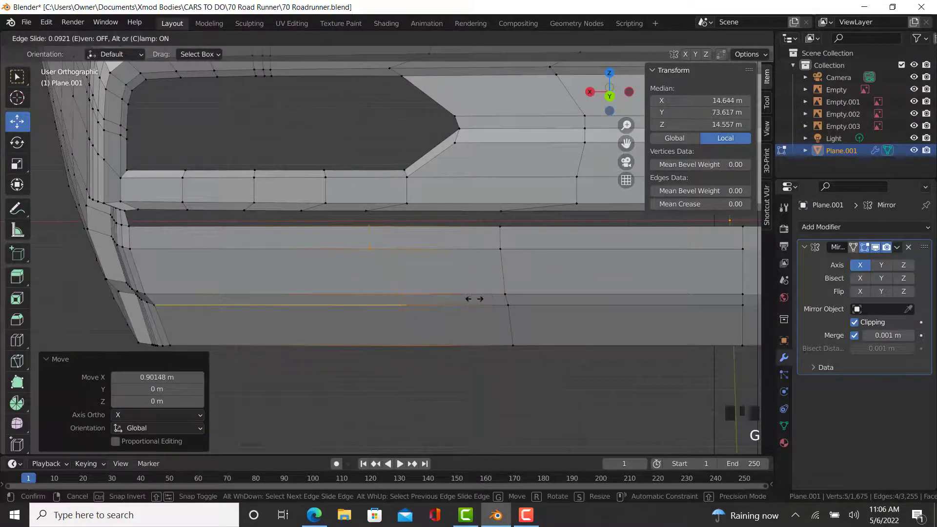
pyautogui.click(447, 283)
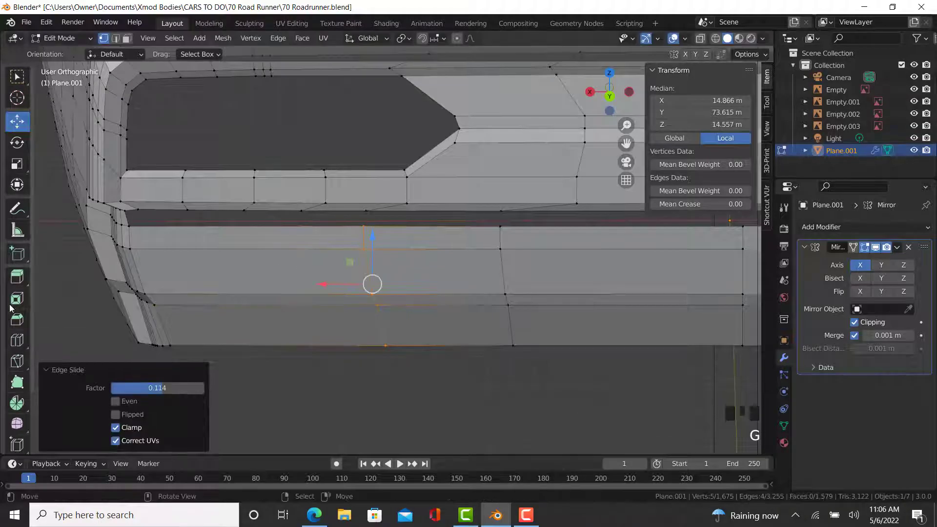
# Step: Add a third vertical loop cut in the panel's outer section and move it about 0.76 m along X
pyautogui.click(18, 338)
pyautogui.moveTo(267, 276); pyautogui.dragTo(283, 277)
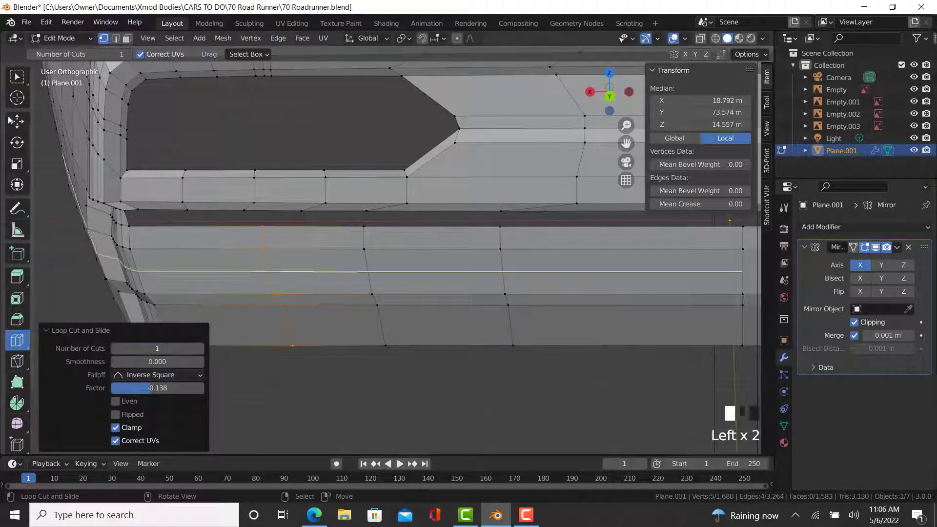
pyautogui.click(16, 128)
pyautogui.moveTo(224, 283); pyautogui.dragTo(205, 283)
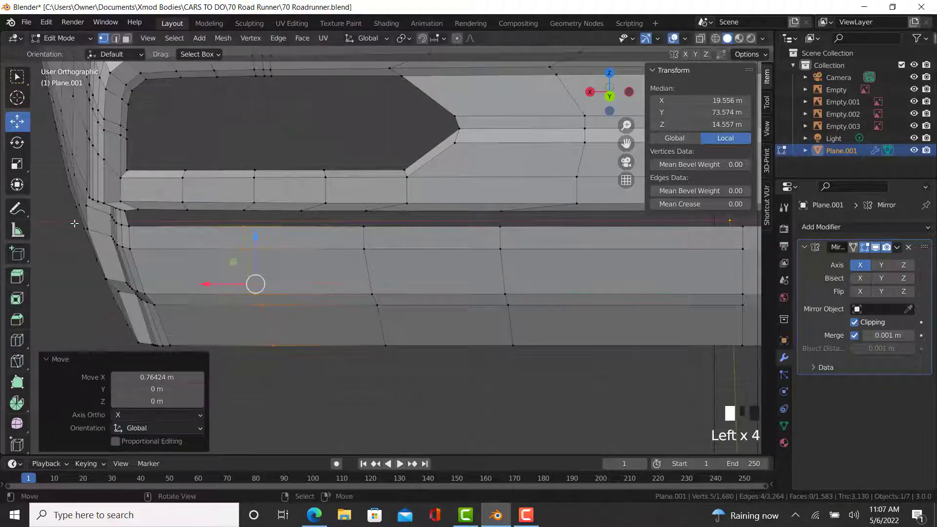
# Step: Add three more vertical loop cuts: one between the second and third cuts, and two between the third cut and the outer corner
pyautogui.click(314, 276)
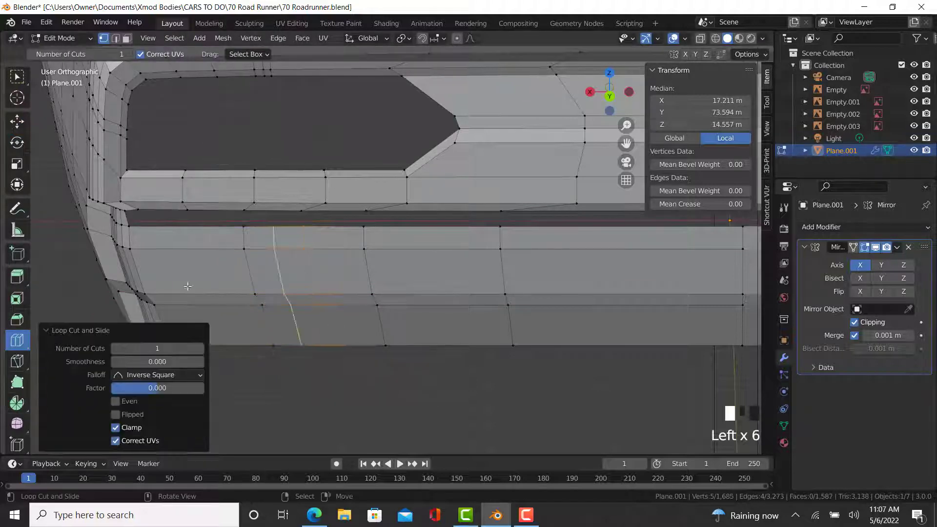
pyautogui.click(186, 262)
pyautogui.click(145, 255)
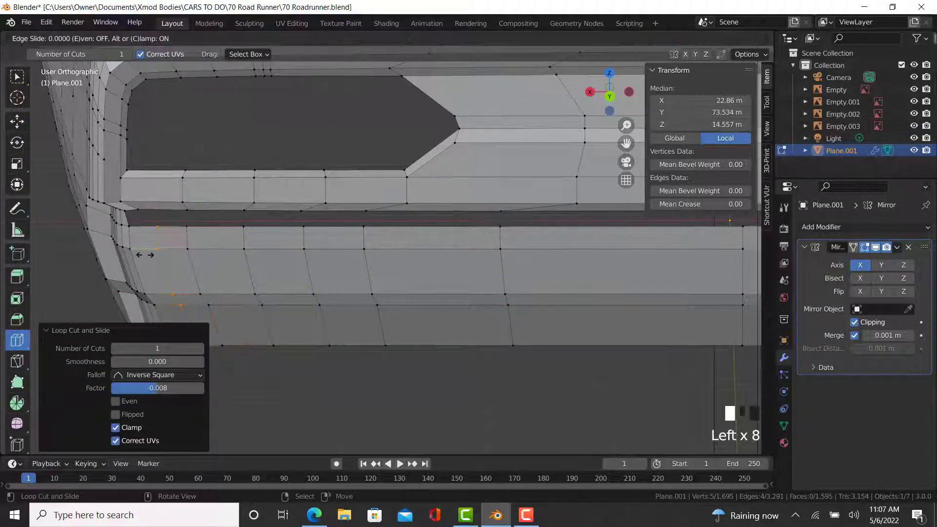
pyautogui.click(17, 122)
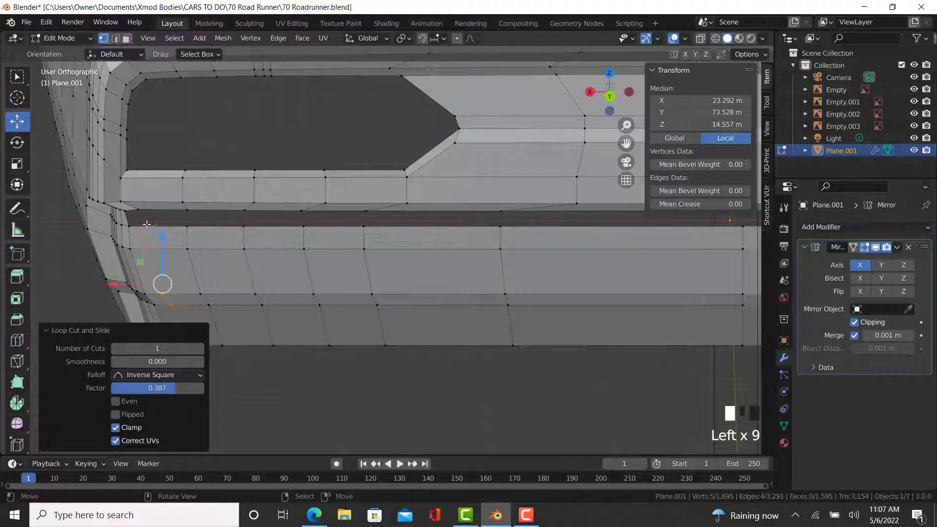
# Step: Fill two faces at the outer end of the gap between the panel's upper edge and the body above it
pyautogui.rightClick(148, 224)
pyautogui.keyDown('ctrl'); pyautogui.rightClick(139, 211); pyautogui.keyUp('ctrl')
pyautogui.press('f')
pyautogui.rightClick(187, 226)
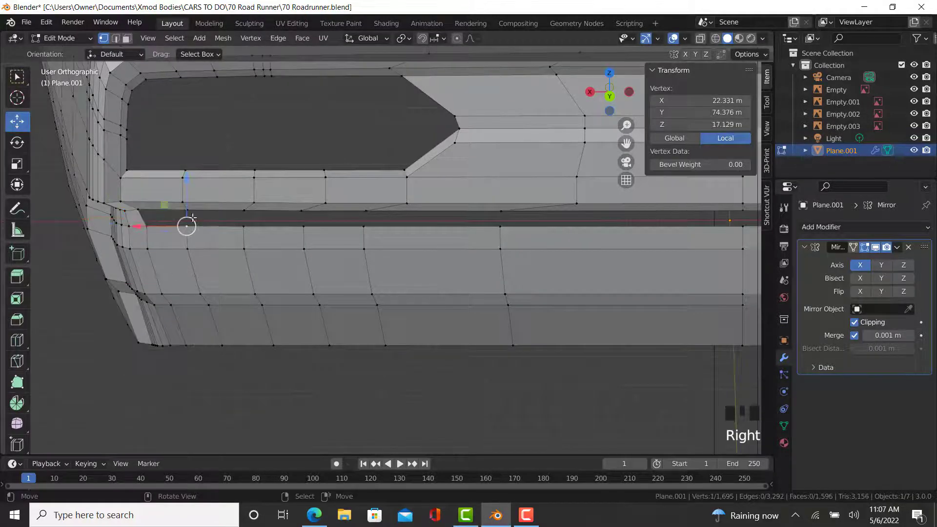
pyautogui.keyDown('ctrl'); pyautogui.rightClick(187, 212); pyautogui.keyUp('ctrl')
pyautogui.press('f')
# Step: Try to bridge the gap above the panel with its upper, outer end and lower edges all selected, and undo the attempt
pyautogui.keyDown('shift'); pyautogui.moveTo(598, 239); pyautogui.dragTo(513, 234, button='middle'); pyautogui.keyUp('shift')
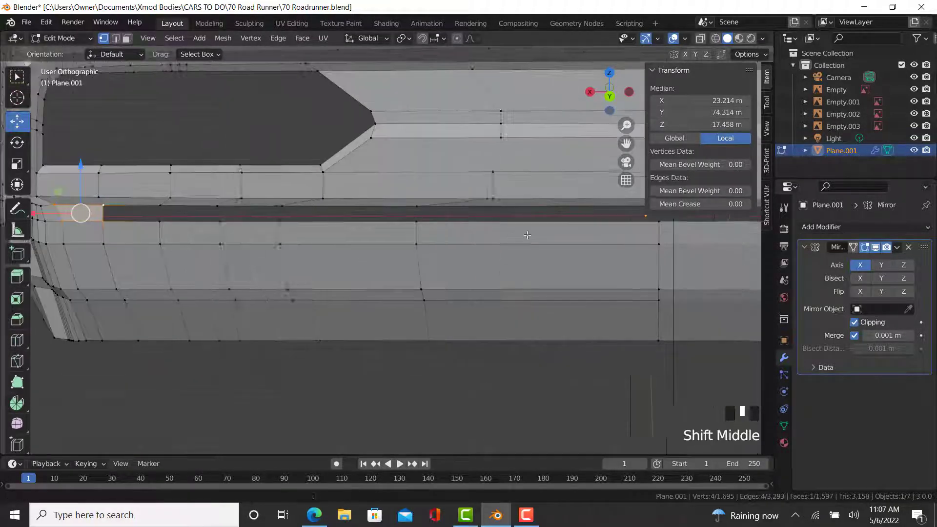
pyautogui.keyDown('shift'); pyautogui.moveTo(657, 229); pyautogui.dragTo(601, 234, button='middle'); pyautogui.keyUp('shift')
pyautogui.rightClick(601, 234)
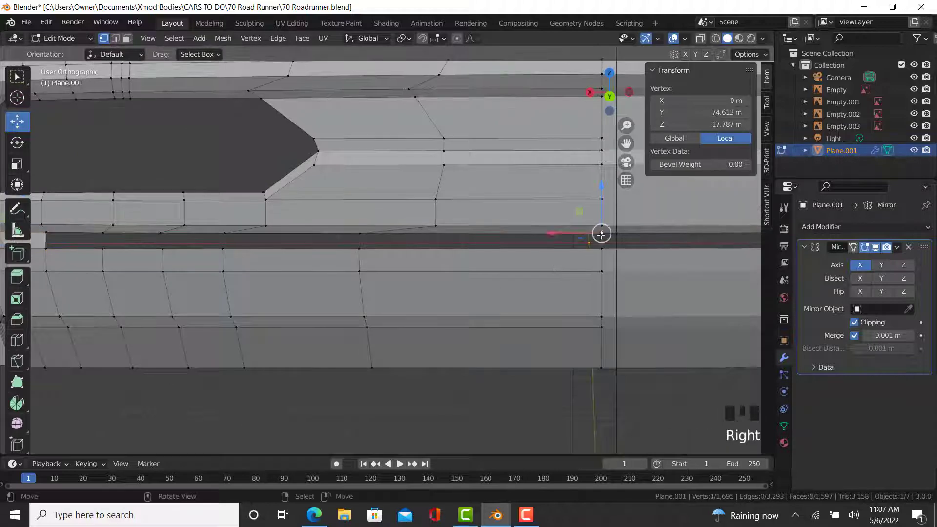
pyautogui.keyDown('ctrl'); pyautogui.rightClick(109, 238); pyautogui.keyUp('ctrl')
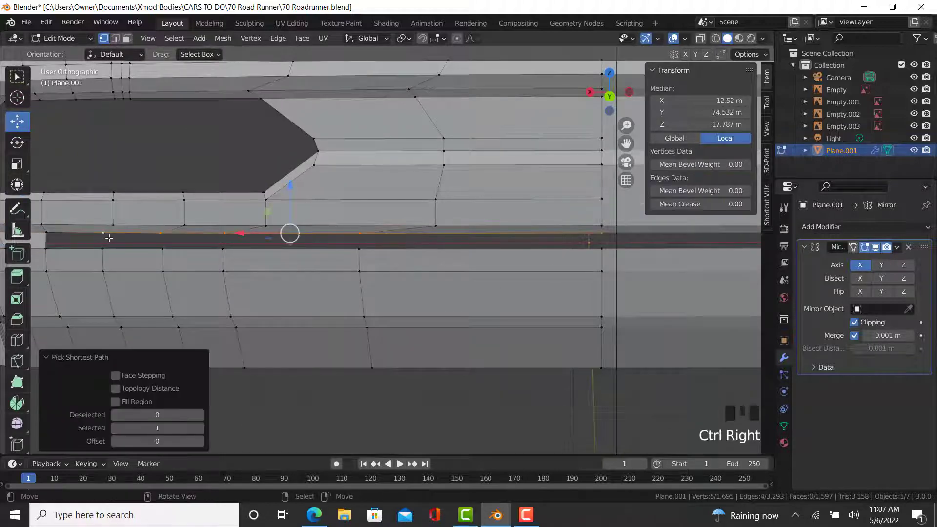
pyautogui.keyDown('ctrl'); pyautogui.rightClick(46, 248); pyautogui.keyUp('ctrl')
pyautogui.keyDown('ctrl'); pyautogui.rightClick(596, 253); pyautogui.keyUp('ctrl')
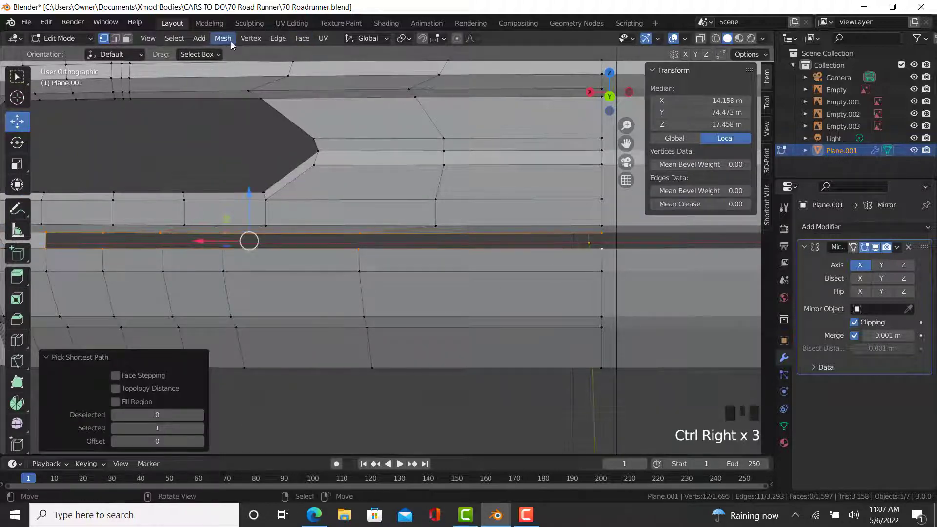
pyautogui.click(278, 38)
pyautogui.click(312, 78)
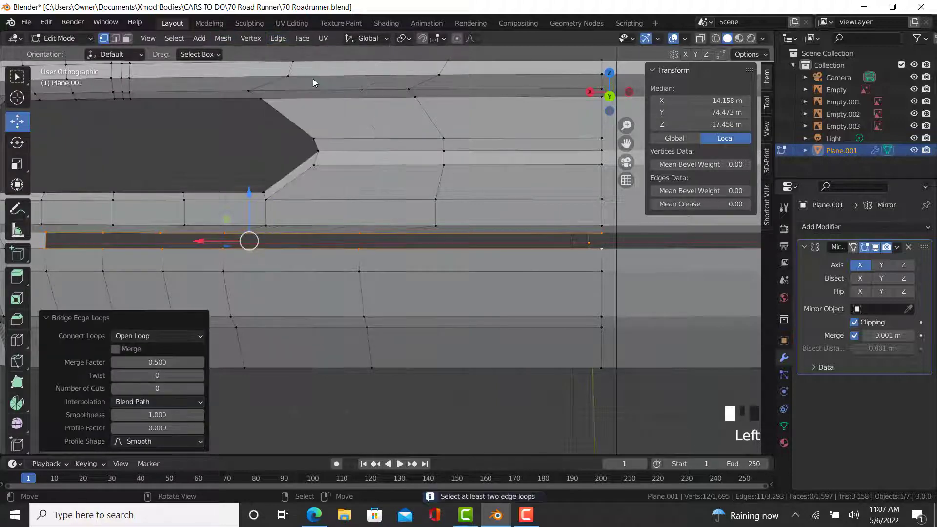
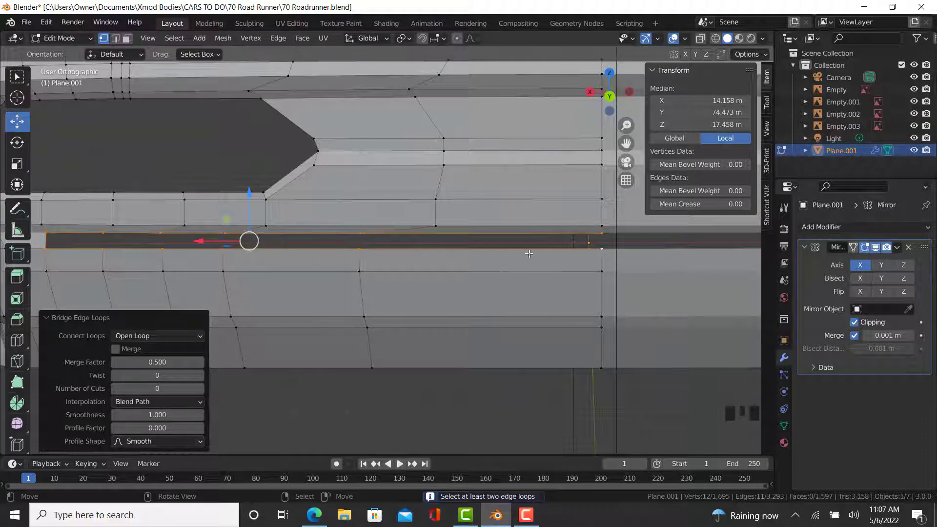
pyautogui.hotkey('ctrl', 'z')
# Step: Select only the gap's facing upper and lower edges, leaving out the outermost segment, and connect them with Bridge Edge Loops
pyautogui.rightClick(601, 248)
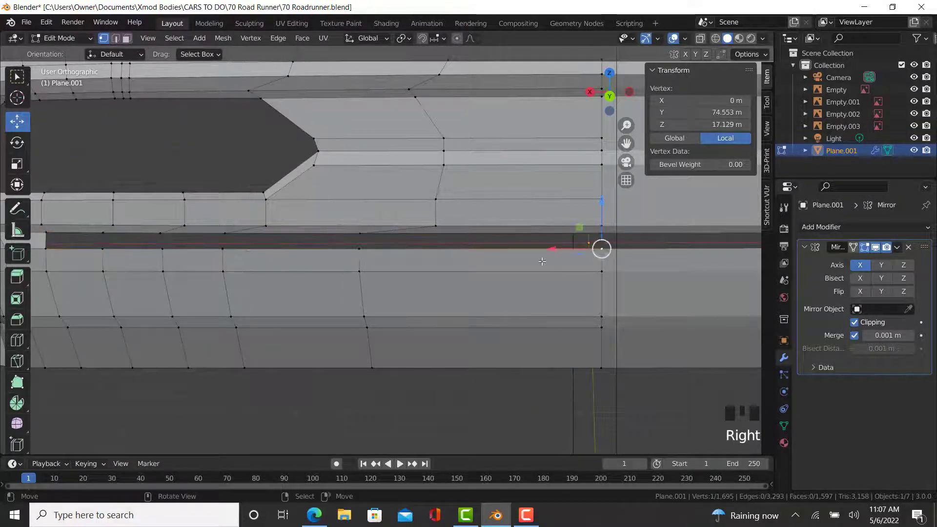
pyautogui.keyDown('ctrl'); pyautogui.rightClick(96, 249); pyautogui.keyUp('ctrl')
pyautogui.press('b')
pyautogui.moveTo(613, 242); pyautogui.dragTo(97, 227)
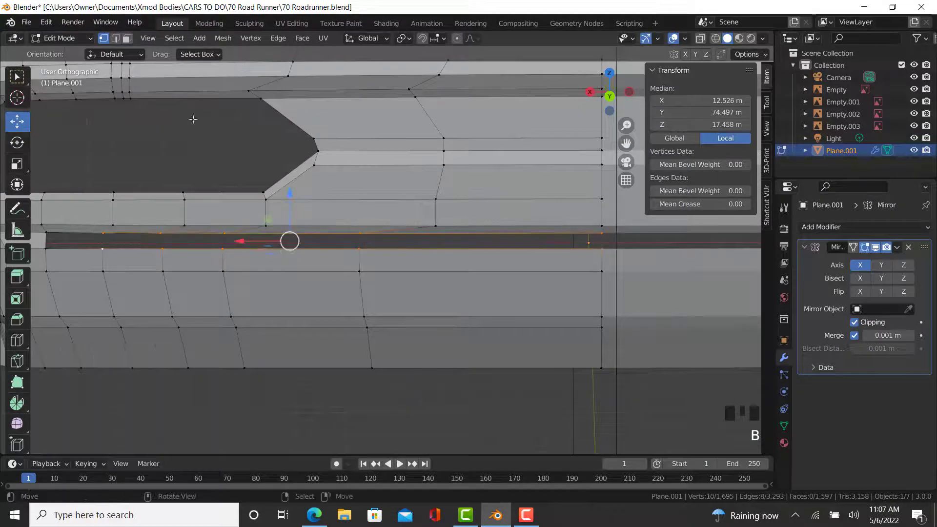
pyautogui.click(287, 39)
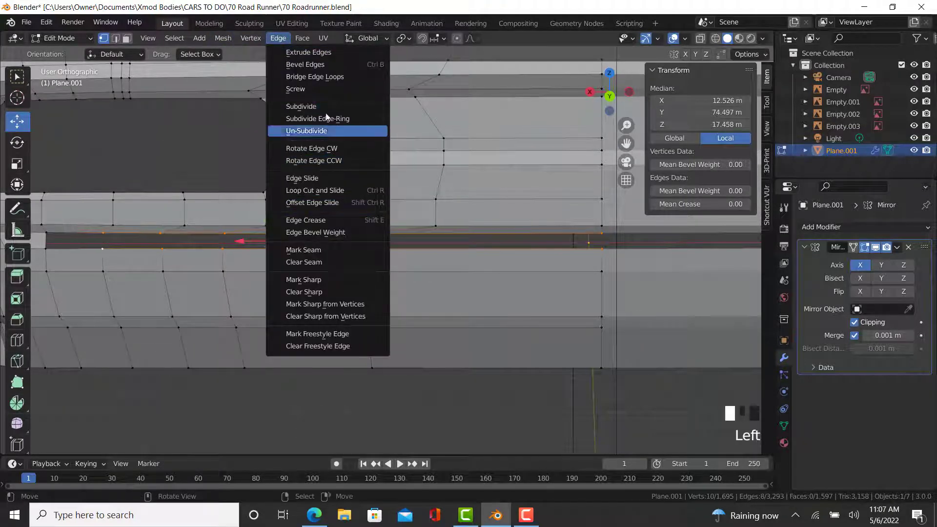
pyautogui.click(336, 77)
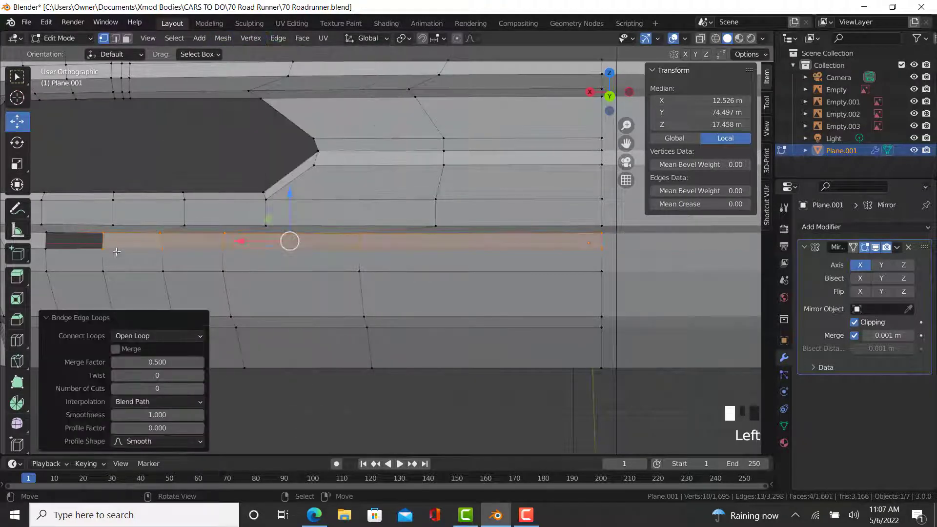
# Step: Try the bridge's loop connection choices and Merge option, keeping Open Loop and turning Merge back off
pyautogui.keyDown('shift'); pyautogui.moveTo(210, 240); pyautogui.dragTo(182, 326, button='middle'); pyautogui.keyUp('shift')
pyautogui.scroll(2, 183, 229)
pyautogui.scroll(1, 182, 230)
pyautogui.click(163, 336)
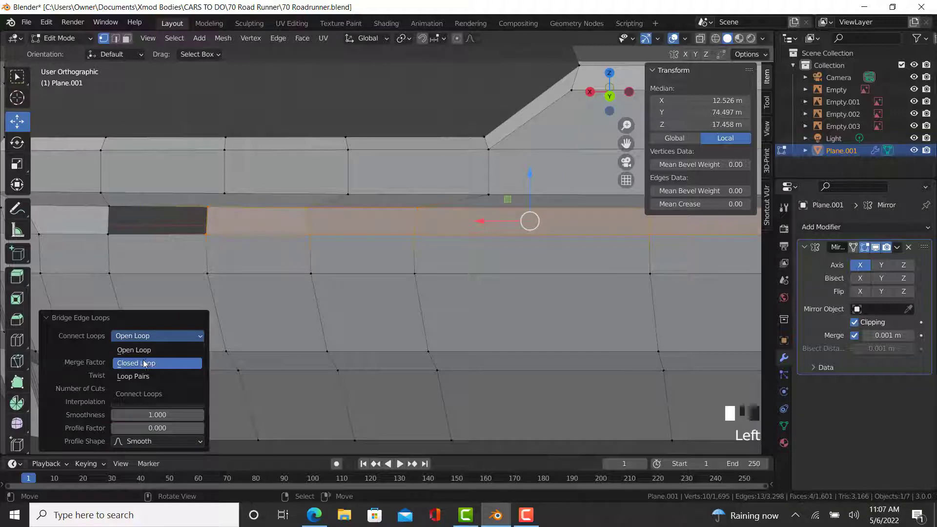
pyautogui.click(157, 335)
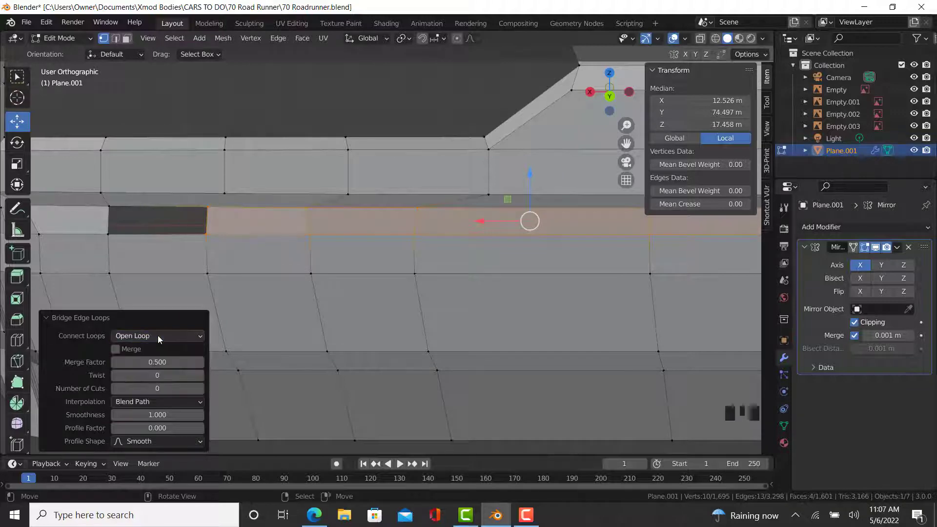
pyautogui.click(119, 349)
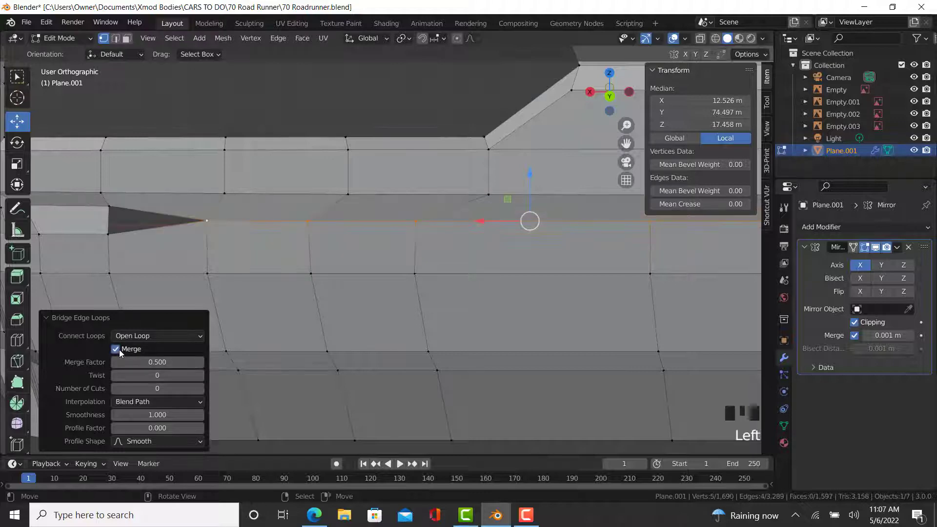
pyautogui.click(119, 349)
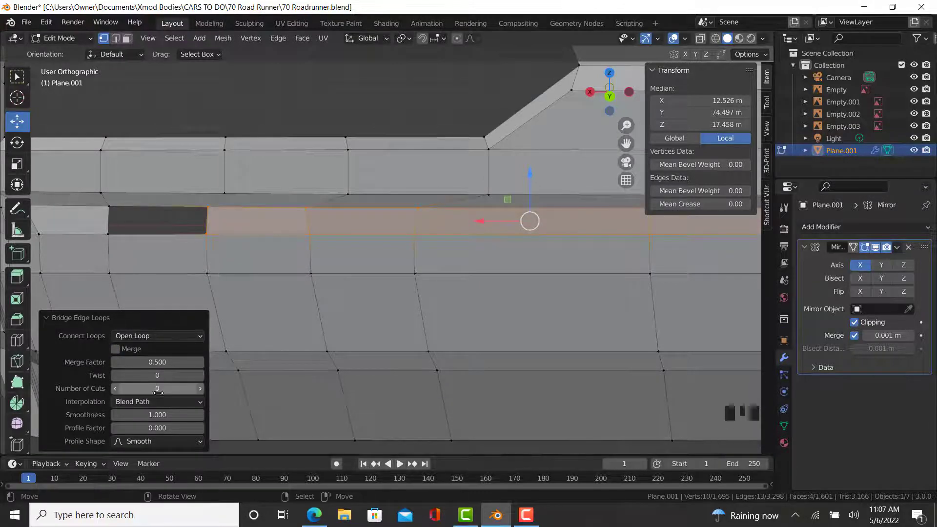
# Step: Try the Sphere profile shape on the bridged faces and set the profile shape to Linear
pyautogui.click(158, 445)
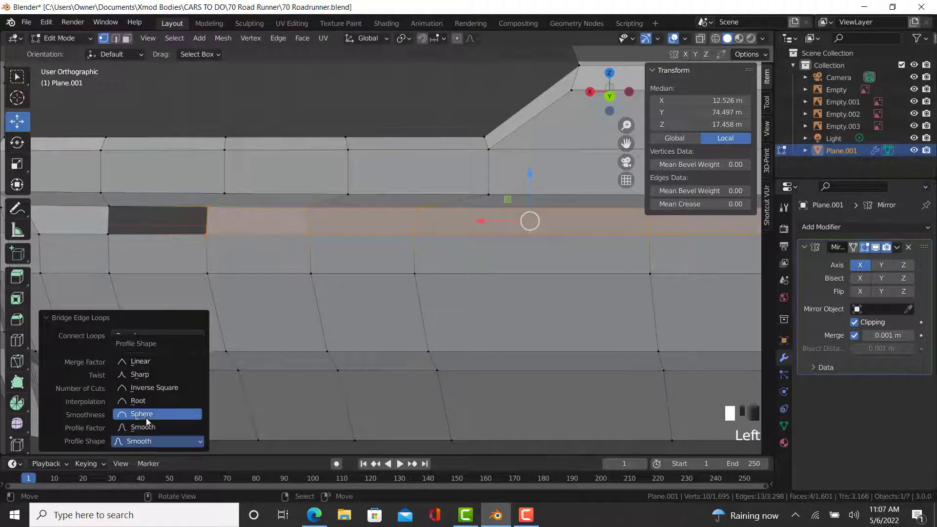
pyautogui.click(146, 414)
pyautogui.click(142, 442)
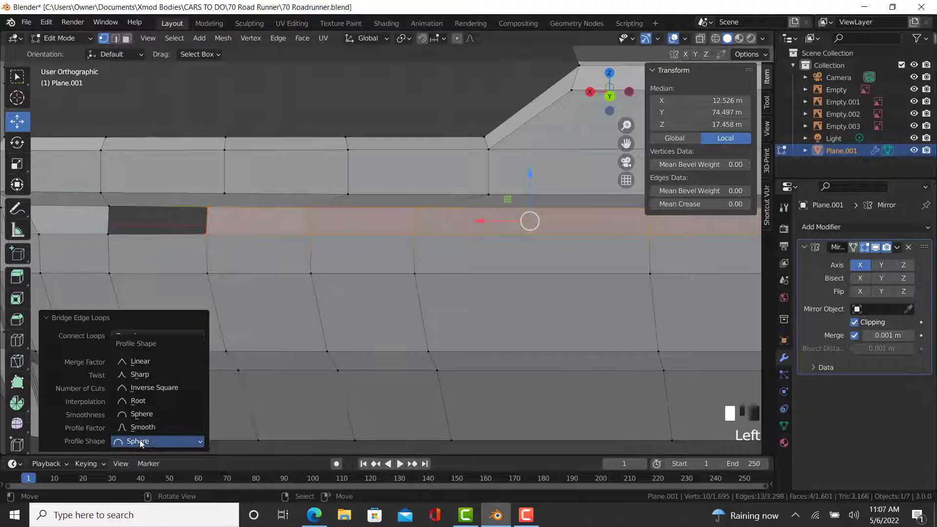
pyautogui.click(145, 364)
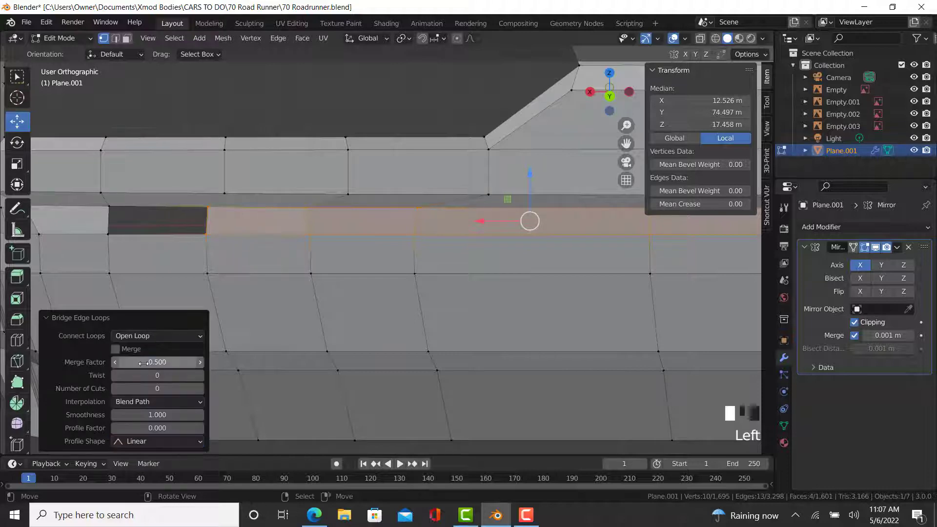
# Step: Fill the remaining open quad at the outer end of the bridged rear gap with a face
pyautogui.keyDown('ctrl'); pyautogui.rightClick(204, 234); pyautogui.keyUp('ctrl')
pyautogui.keyDown('ctrl'); pyautogui.rightClick(170, 215); pyautogui.keyUp('ctrl')
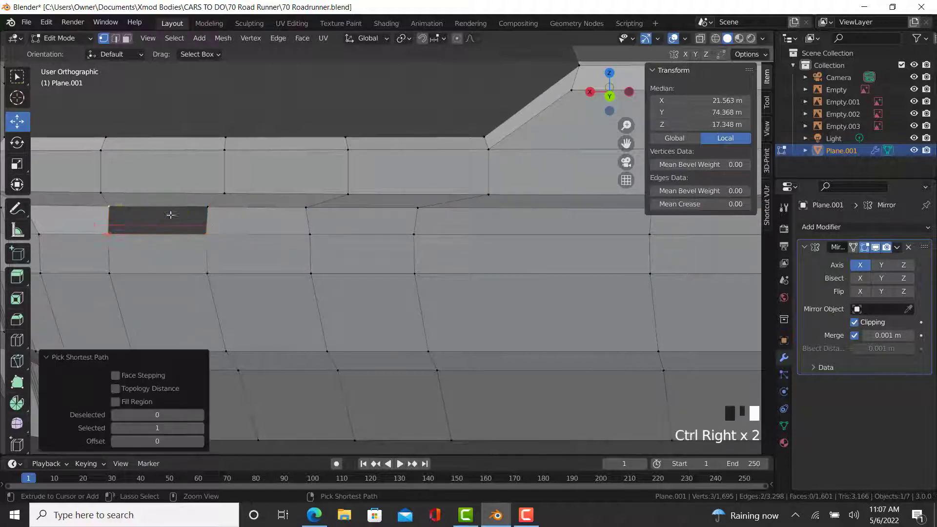
pyautogui.press('f')
pyautogui.rightClick(211, 214)
pyautogui.press('Tab')
# Step: Examine the closed rear panel in the shaded body and against the side blueprint, along with the body's front end
pyautogui.scroll(-11, 218, 224)
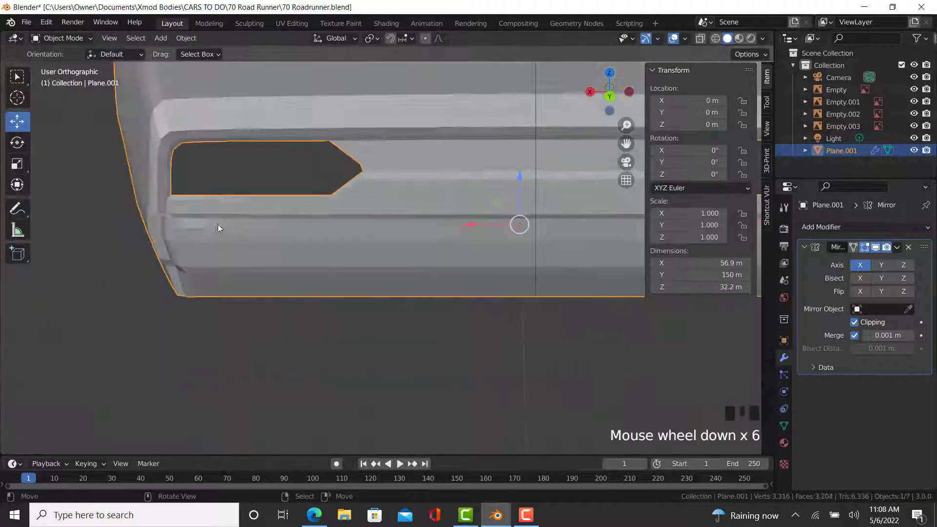
pyautogui.moveTo(283, 219); pyautogui.dragTo(251, 205, button='middle')
pyautogui.scroll(8, 252, 206)
pyautogui.press('Tab')
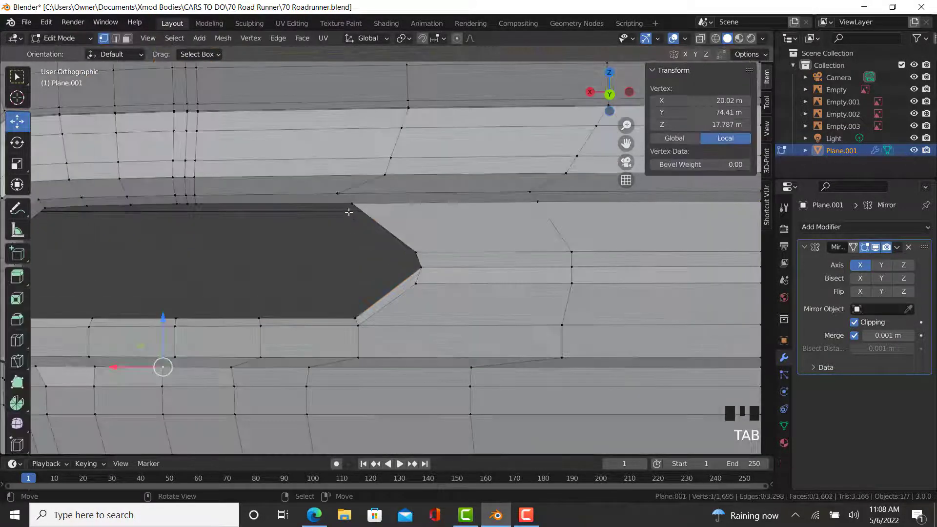
pyautogui.scroll(-3, 342, 234)
pyautogui.scroll(-1, 342, 233)
pyautogui.moveTo(342, 233); pyautogui.dragTo(384, 238, button='middle')
pyautogui.press('Tab')
pyautogui.moveTo(429, 328); pyautogui.dragTo(492, 312, button='middle')
pyautogui.press('KP_3')
pyautogui.scroll(3, 398, 239)
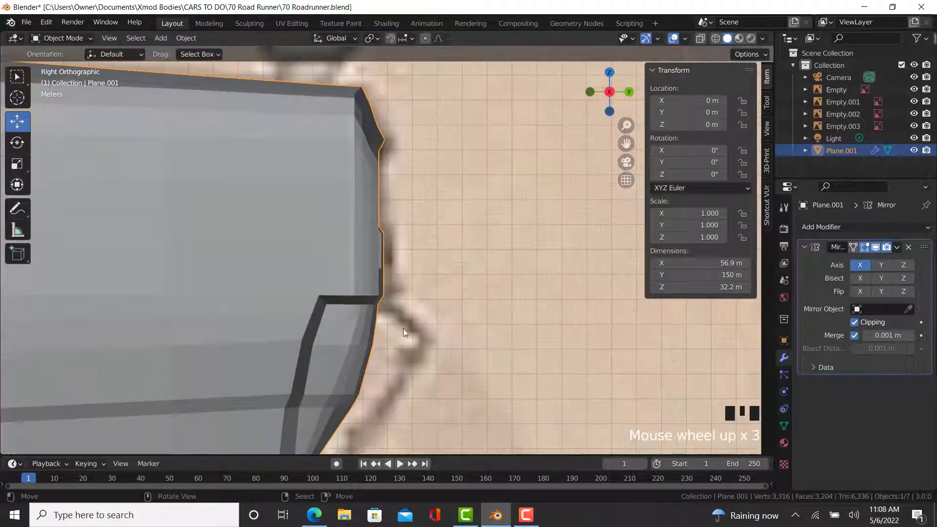
pyautogui.moveTo(403, 329); pyautogui.dragTo(358, 320, button='middle')
pyautogui.scroll(-10, 317, 317)
pyautogui.moveTo(288, 313); pyautogui.dragTo(574, 302, button='middle')
pyautogui.moveTo(151, 292); pyautogui.dragTo(182, 295, button='middle')
pyautogui.scroll(4, 181, 304)
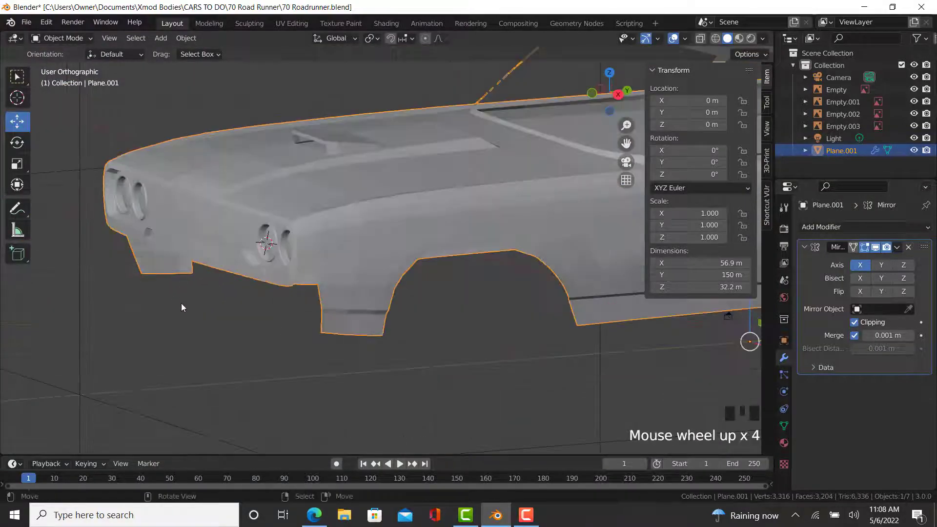
# Step: Extrude the front end's lower edge, including its wrap around the corner, about 2.65 m straight down and flatten it along Z
pyautogui.press('Tab')
pyautogui.scroll(5, 195, 295)
pyautogui.moveTo(287, 302); pyautogui.dragTo(581, 293, button='middle')
pyautogui.press('KP_3')
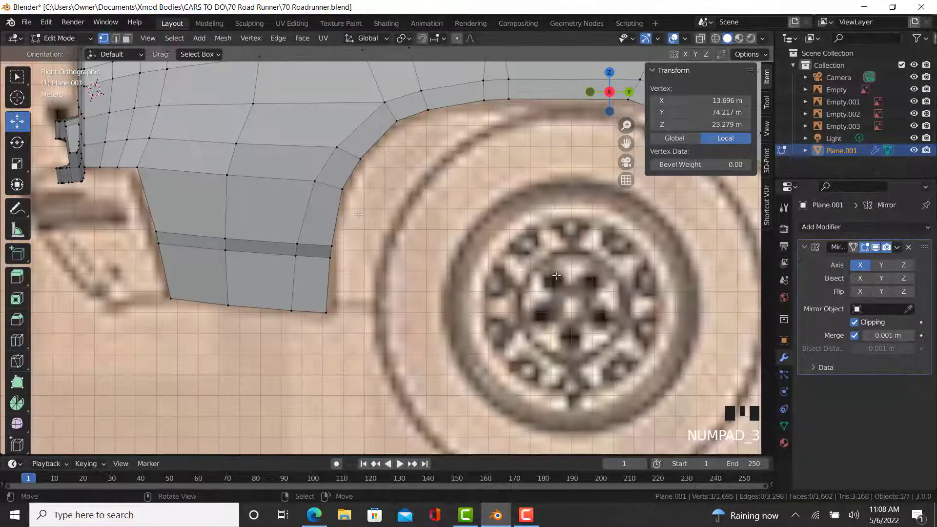
pyautogui.scroll(5, 233, 242)
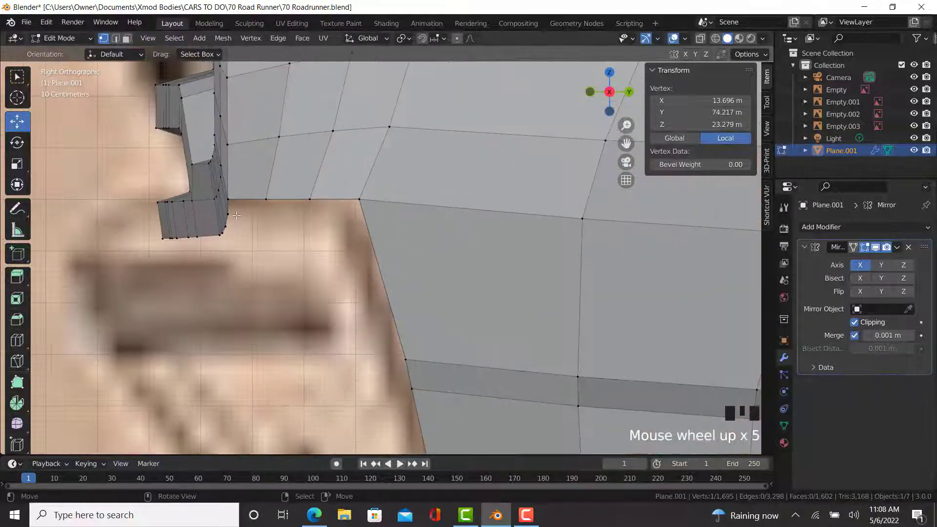
pyautogui.scroll(-2, 236, 218)
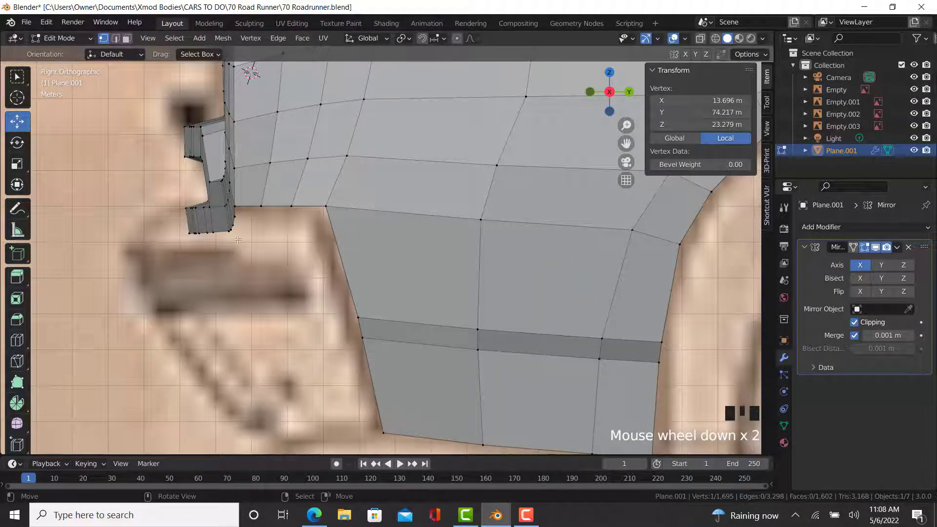
pyautogui.scroll(-2, 236, 218)
pyautogui.moveTo(237, 217); pyautogui.dragTo(234, 244, button='middle')
pyautogui.keyDown('ctrl'); pyautogui.rightClick(234, 244); pyautogui.keyUp('ctrl')
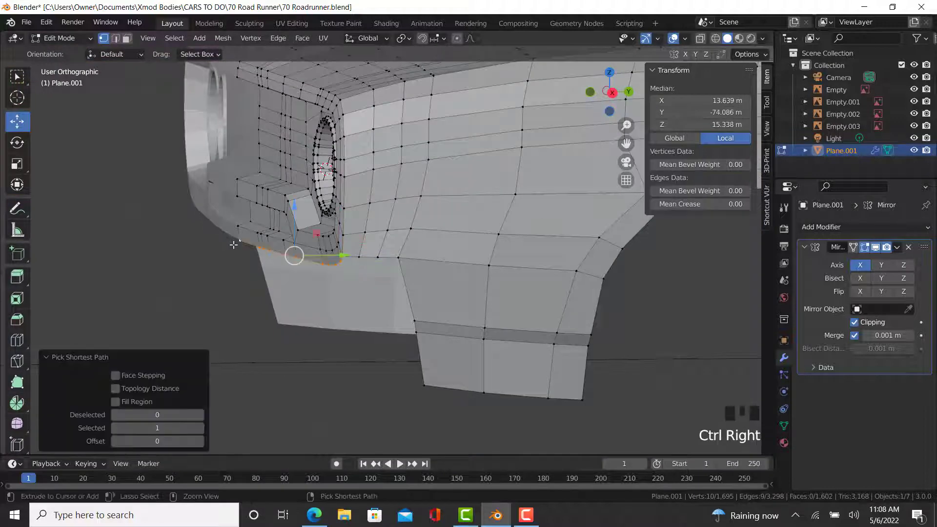
pyautogui.keyDown('ctrl'); pyautogui.rightClick(373, 260); pyautogui.keyUp('ctrl')
pyautogui.press('KP_3')
pyautogui.scroll(2, 277, 232)
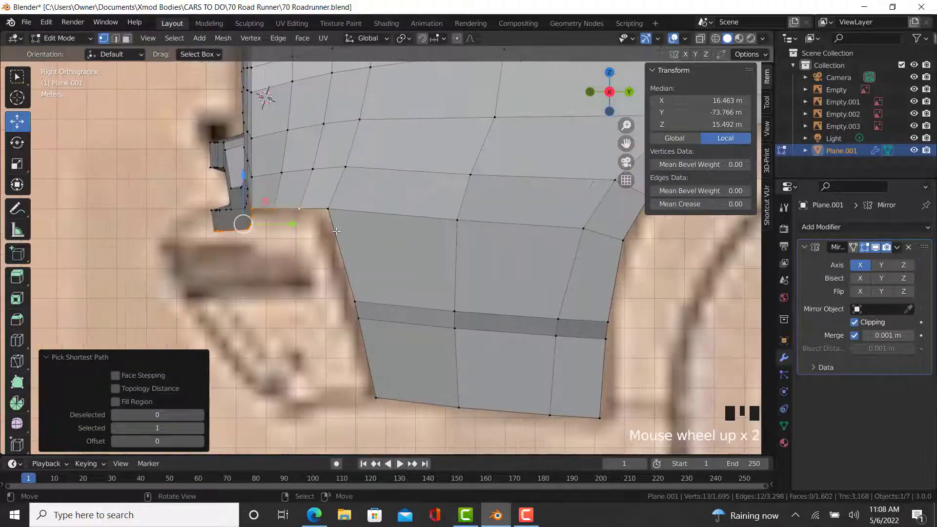
pyautogui.press('e')
pyautogui.click(334, 312)
pyautogui.press('s')
pyautogui.press('z')
pyautogui.press('0')
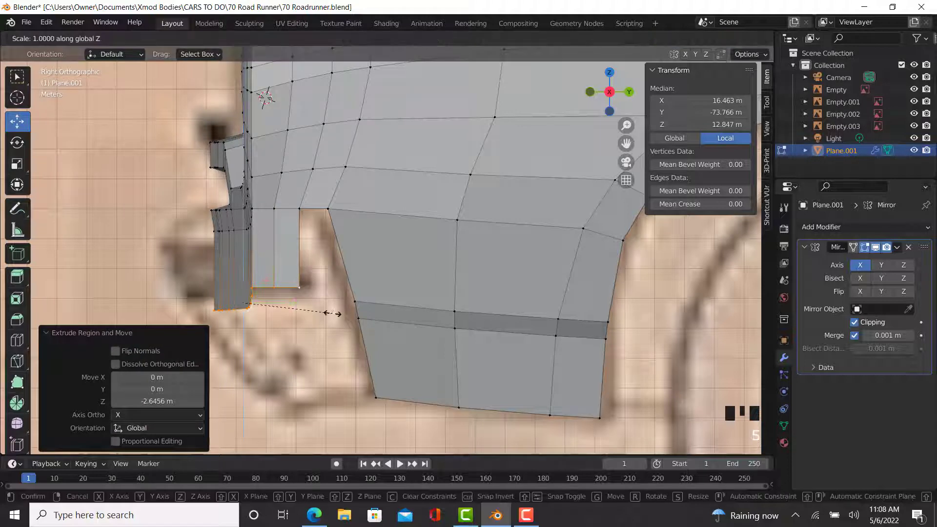
pyautogui.press('Return')
# Step: Shift the new lower edge rearward along Y by about 0.83 m in total and scale it down slightly to follow the blueprint
pyautogui.press('g')
pyautogui.press('y')
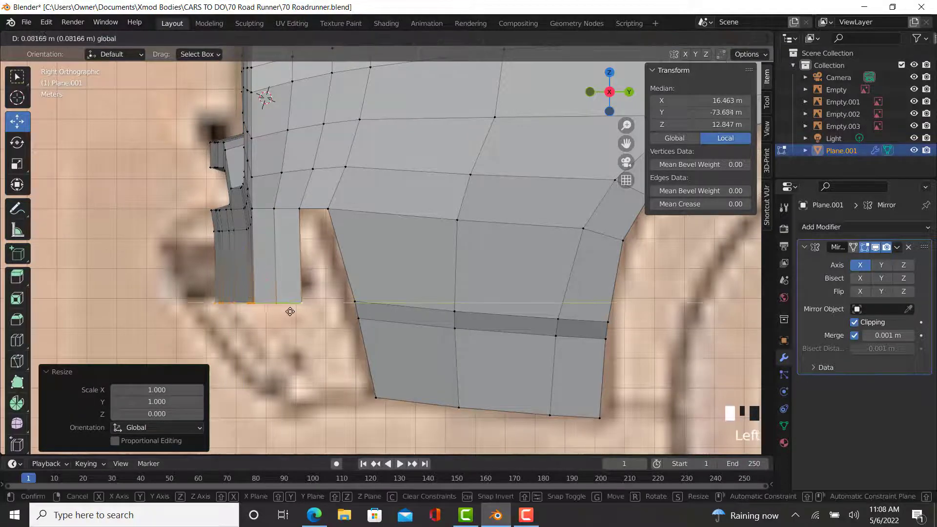
pyautogui.click(306, 320)
pyautogui.press('s')
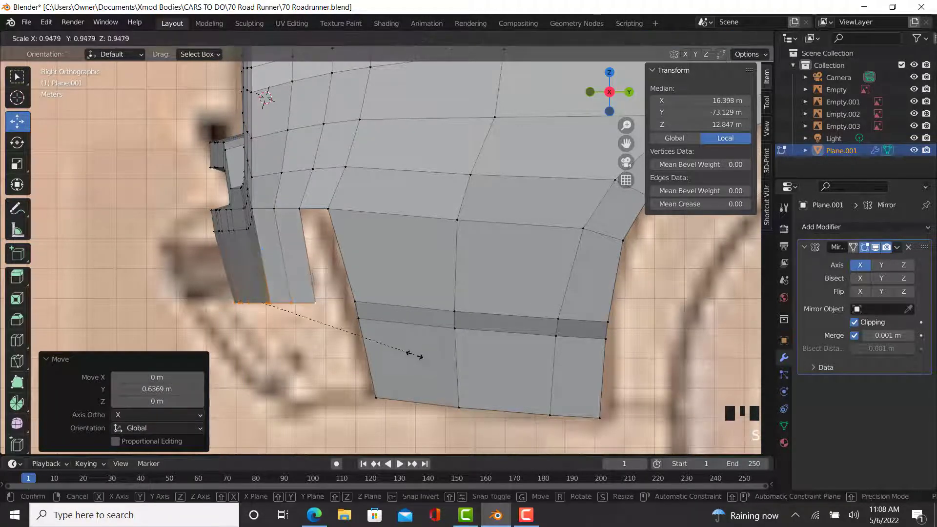
pyautogui.click(401, 351)
pyautogui.press('g')
pyautogui.click(315, 303)
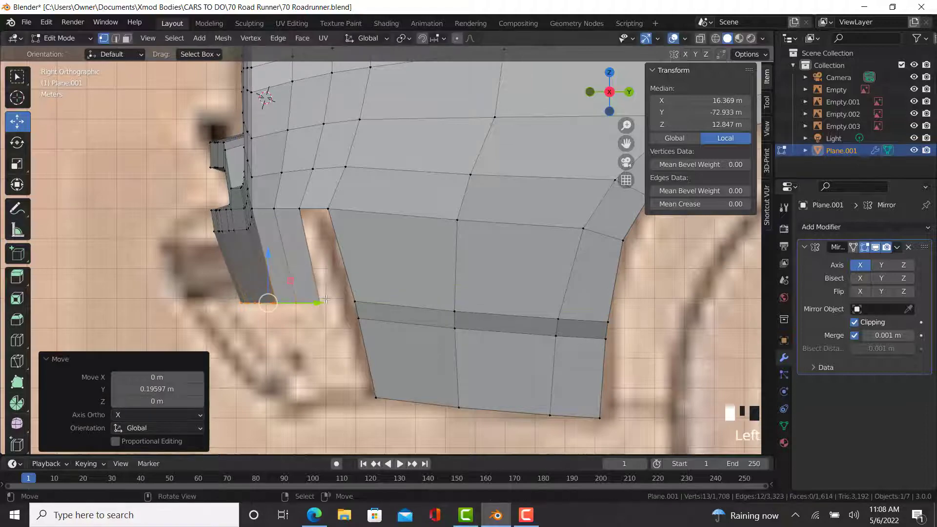
# Step: Move the extruded edge about 0.16 m inward along X in the front view
pyautogui.press('KP_1')
pyautogui.scroll(-3, 513, 270)
pyautogui.keyDown('shift'); pyautogui.moveTo(488, 254); pyautogui.dragTo(513, 270, button='middle'); pyautogui.keyUp('shift')
pyautogui.scroll(6, 513, 270)
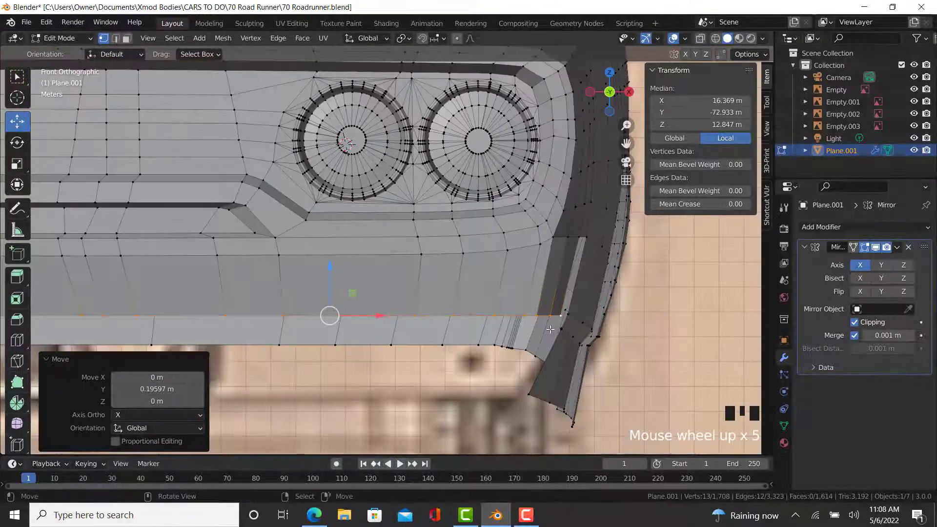
pyautogui.moveTo(329, 312); pyautogui.dragTo(323, 312)
# Step: Extrude the front panel's lower edge about 3.1 m further down, scale it smaller and move it about 1.57 m rearward along Y
pyautogui.scroll(-4, 307, 305)
pyautogui.press('KP_3')
pyautogui.scroll(4, 354, 299)
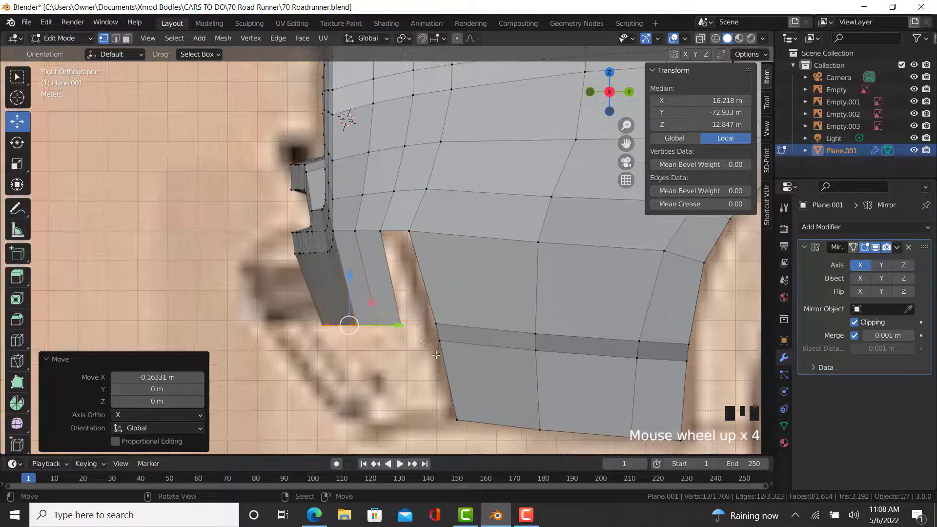
pyautogui.press('e')
pyautogui.click(427, 436)
pyautogui.press('s')
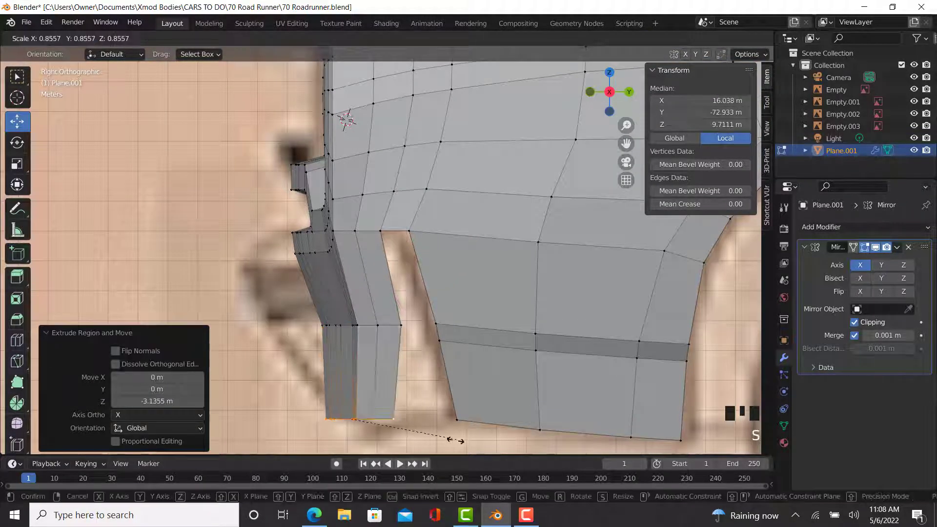
pyautogui.click(430, 438)
pyautogui.moveTo(399, 420); pyautogui.dragTo(443, 427)
# Step: Widen the front panel's bottom edge by scaling it to about 1.204 along X
pyautogui.moveTo(444, 427); pyautogui.dragTo(483, 397, button='middle')
pyautogui.press('s')
pyautogui.press('x')
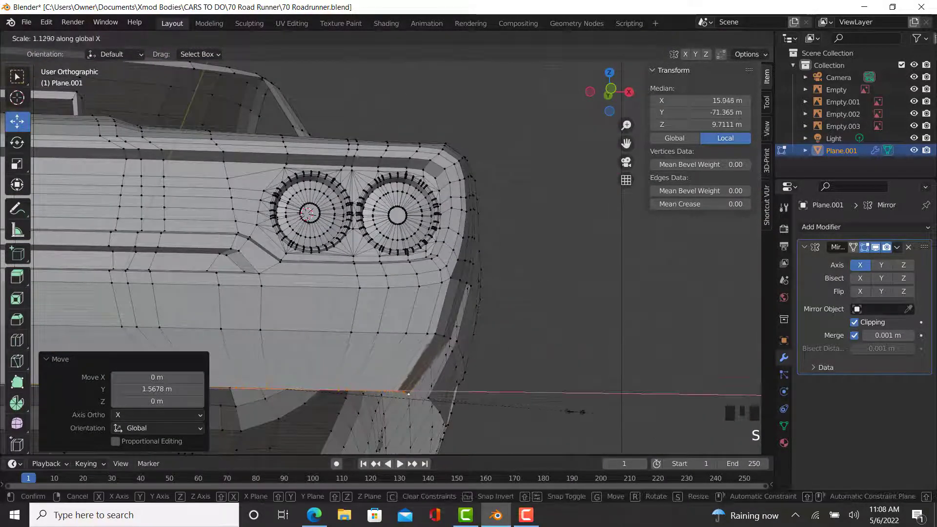
pyautogui.click(580, 406)
# Step: Add a loop cut just below the front panel's bend and lower it about 0.07 m
pyautogui.press('KP_3')
pyautogui.scroll(3, 569, 397)
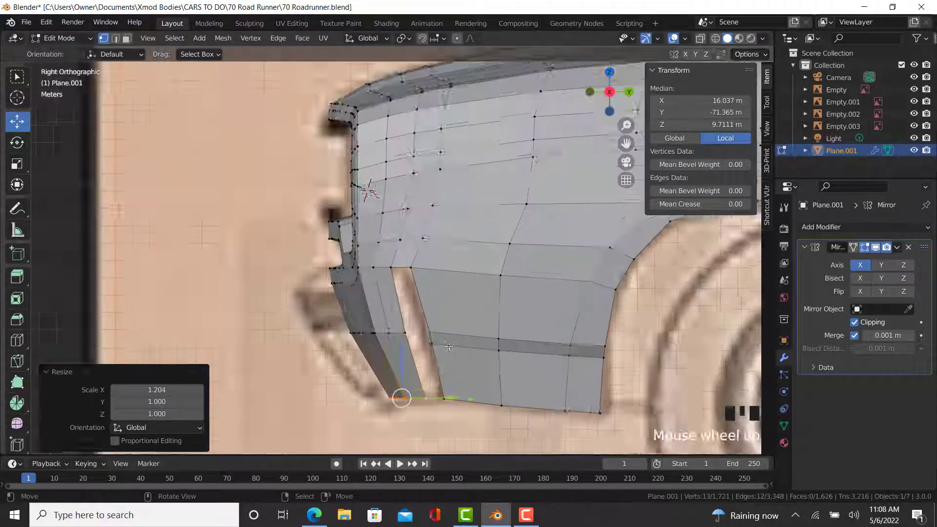
pyautogui.click(18, 340)
pyautogui.moveTo(393, 373); pyautogui.dragTo(392, 337)
pyautogui.click(17, 122)
pyautogui.scroll(2, 335, 335)
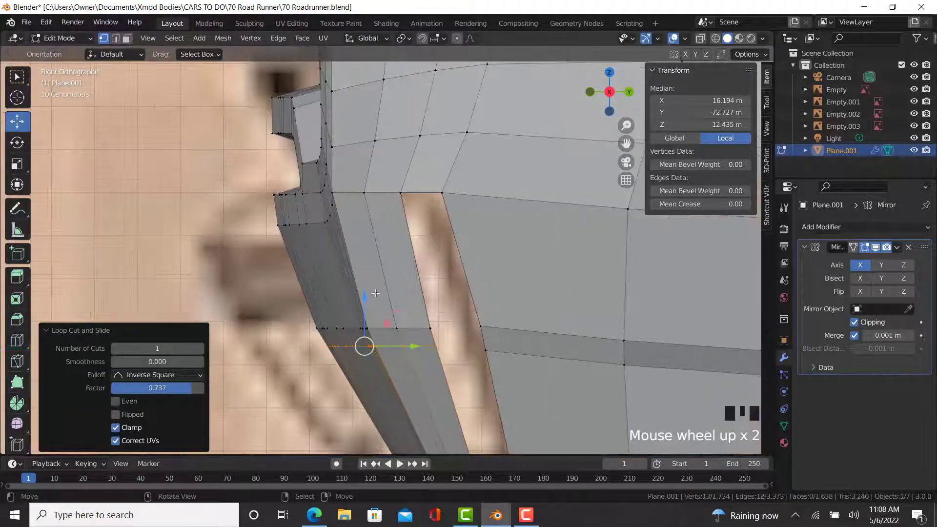
pyautogui.moveTo(370, 294); pyautogui.dragTo(369, 299)
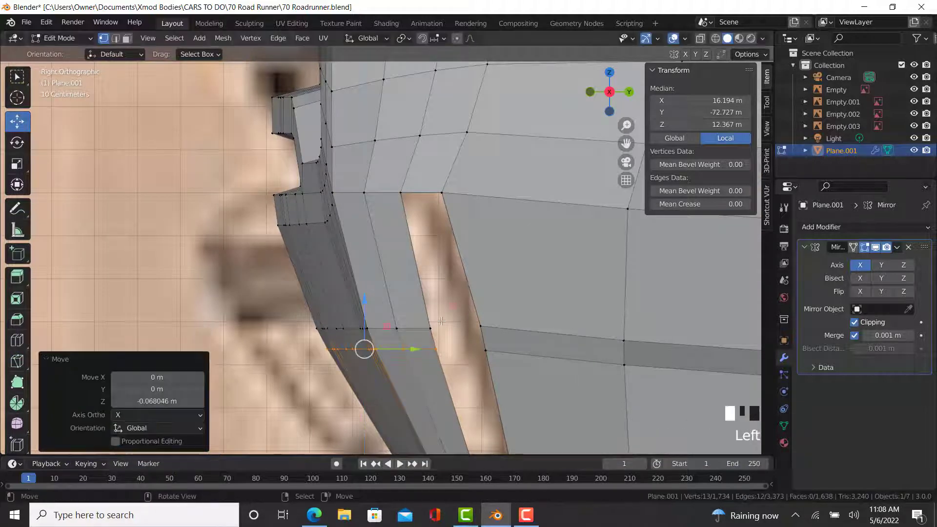
# Step: Select the lower segments of the fender's front edge and extrude them about 0.41 m forward along Y
pyautogui.rightClick(429, 327)
pyautogui.keyDown('ctrl'); pyautogui.rightClick(485, 326); pyautogui.keyUp('ctrl')
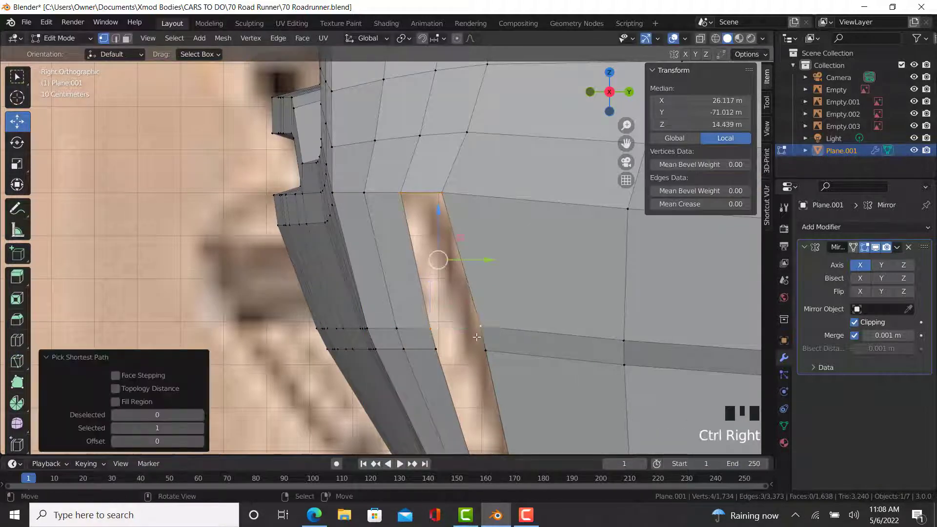
pyautogui.rightClick(446, 347)
pyautogui.keyDown('shift'); pyautogui.moveTo(461, 325); pyautogui.dragTo(371, 273, button='middle'); pyautogui.keyUp('shift')
pyautogui.rightClick(380, 266)
pyautogui.keyDown('ctrl'); pyautogui.rightClick(427, 414); pyautogui.keyUp('ctrl')
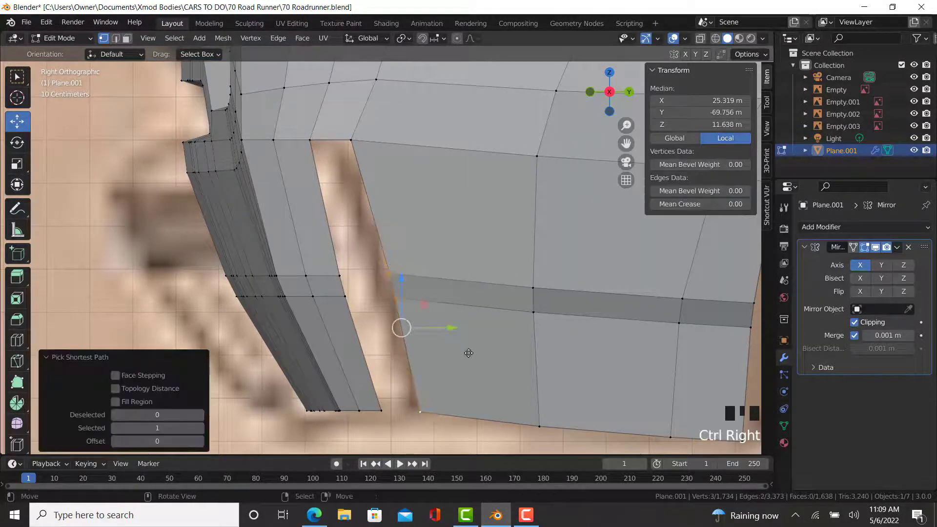
pyautogui.press('e')
pyautogui.click(451, 358)
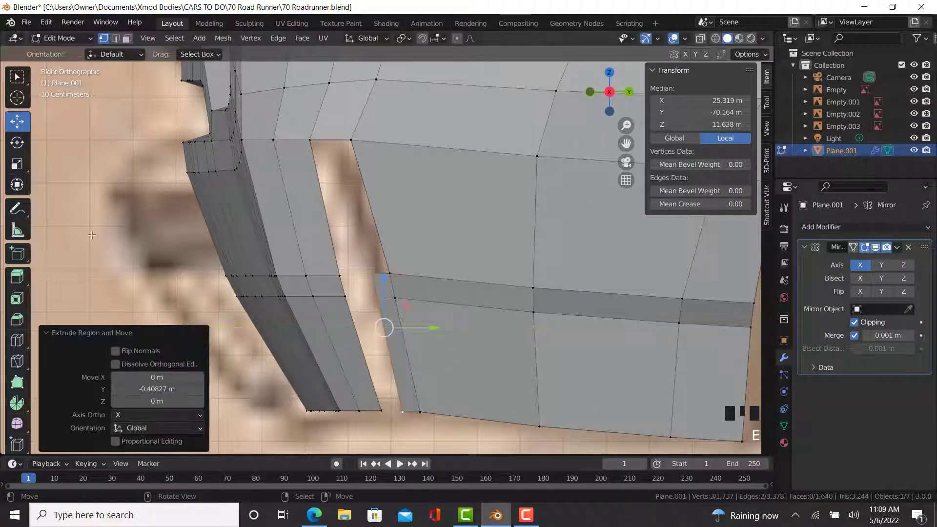
# Step: Add a loop cut near the top of the front panel's upper section, raise it and adjust its sideways position
pyautogui.click(17, 340)
pyautogui.moveTo(293, 205); pyautogui.dragTo(293, 161)
pyautogui.click(14, 127)
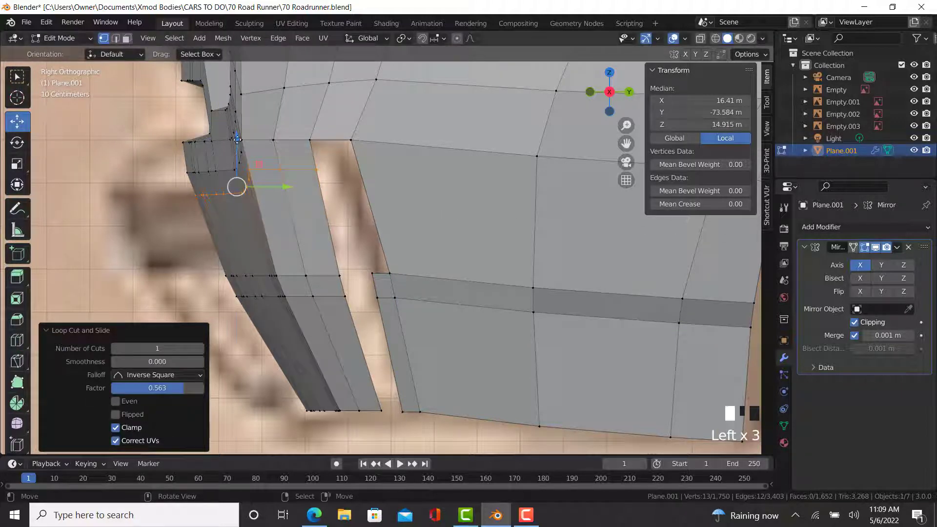
pyautogui.moveTo(237, 139); pyautogui.dragTo(245, 128)
pyautogui.moveTo(245, 128); pyautogui.dragTo(188, 166, button='middle')
pyautogui.moveTo(235, 156); pyautogui.dragTo(215, 160)
# Step: Extrude the fender's upper front corner vertex about 0.5 m forward, lower it about 0.5 m and fill a face down to the lower strip
pyautogui.moveTo(214, 160); pyautogui.dragTo(411, 184, button='middle')
pyautogui.scroll(2, 412, 179)
pyautogui.rightClick(412, 179)
pyautogui.rightClick(410, 175)
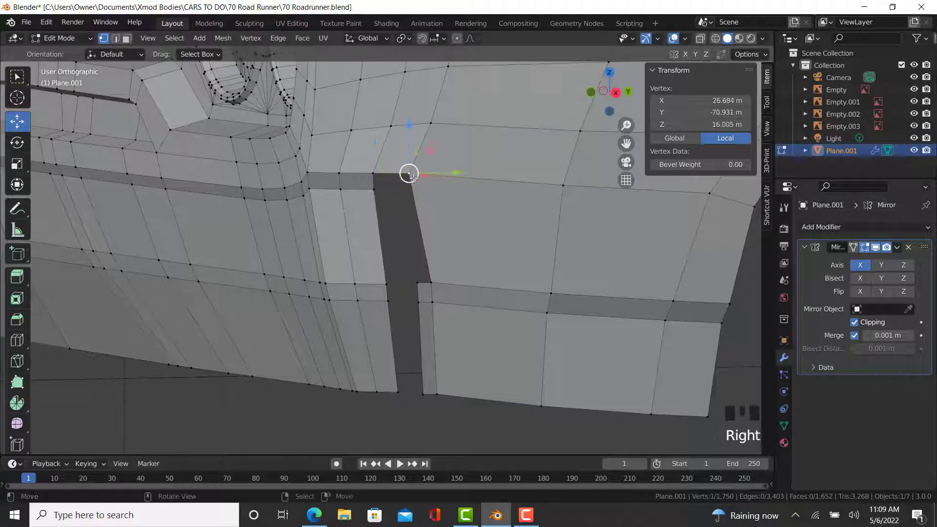
pyautogui.scroll(2, 412, 188)
pyautogui.press('e')
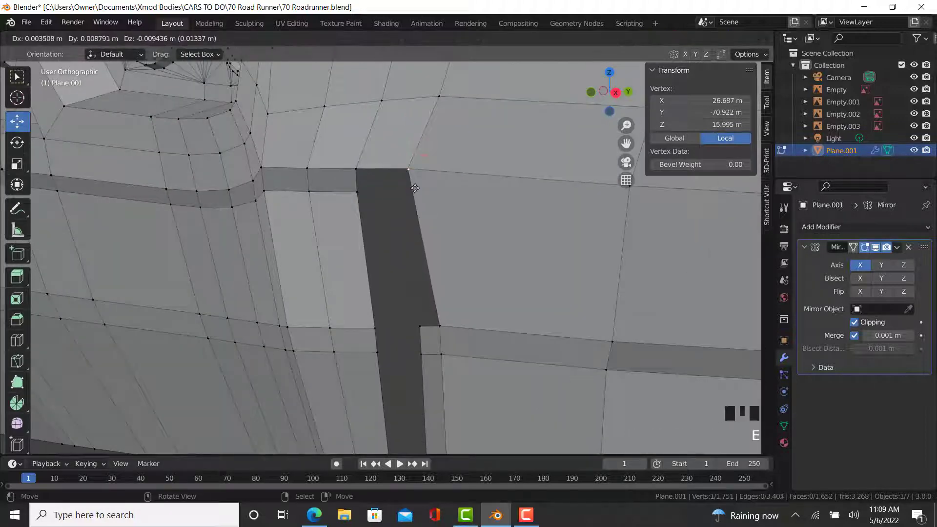
pyautogui.press('y')
pyautogui.click(385, 170)
pyautogui.moveTo(383, 159)
pyautogui.mouseDown()
pyautogui.moveTo(379, 135)
pyautogui.moveTo(373, 145)
pyautogui.mouseUp()
pyautogui.keyDown('ctrl'); pyautogui.rightClick(418, 324); pyautogui.keyUp('ctrl')
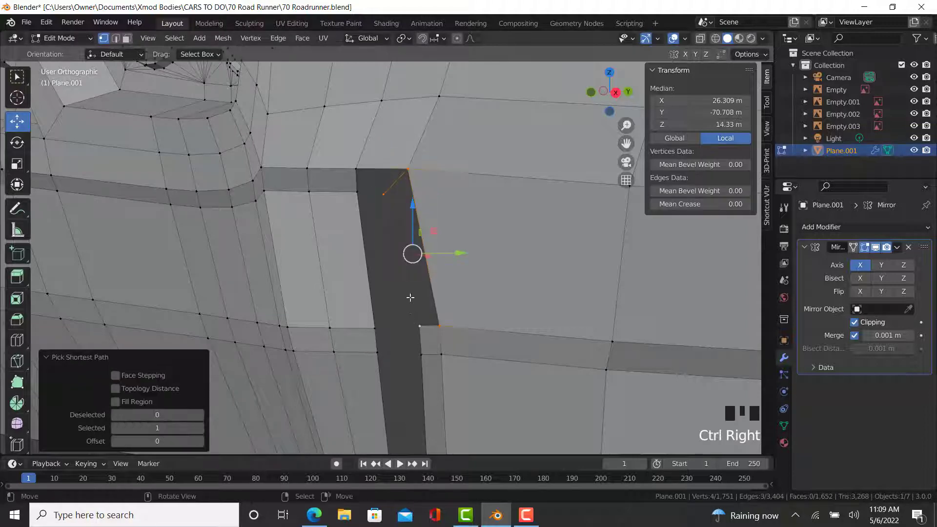
pyautogui.press('f')
# Step: Nudge the new strip's upper front vertex slightly up and rearward in the side view
pyautogui.rightClick(380, 192)
pyautogui.press('KP_3')
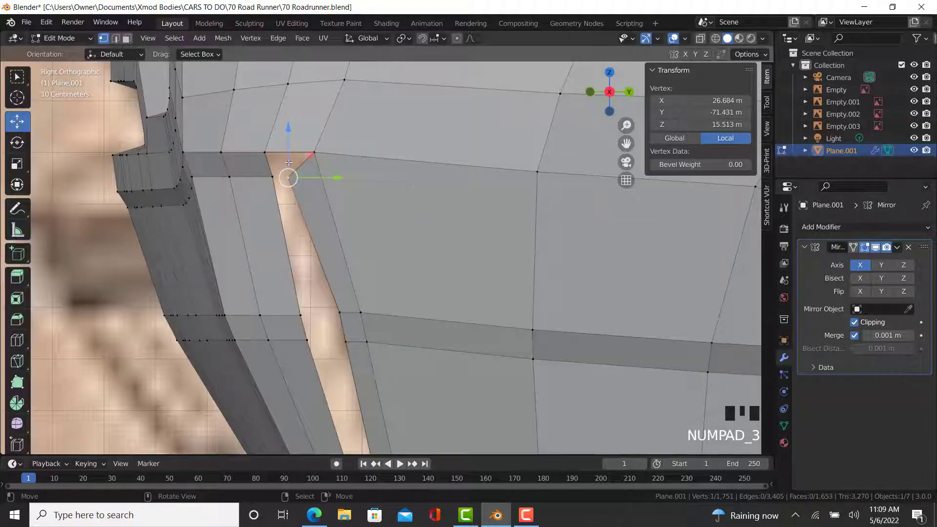
pyautogui.moveTo(290, 129); pyautogui.dragTo(286, 126)
pyautogui.moveTo(325, 176); pyautogui.dragTo(345, 174)
# Step: Select the fender strip's whole front edge down to the bottom and move it inward along X
pyautogui.scroll(-5, 345, 173)
pyautogui.moveTo(345, 173); pyautogui.dragTo(412, 247, button='middle')
pyautogui.keyDown('ctrl'); pyautogui.rightClick(404, 327); pyautogui.keyUp('ctrl')
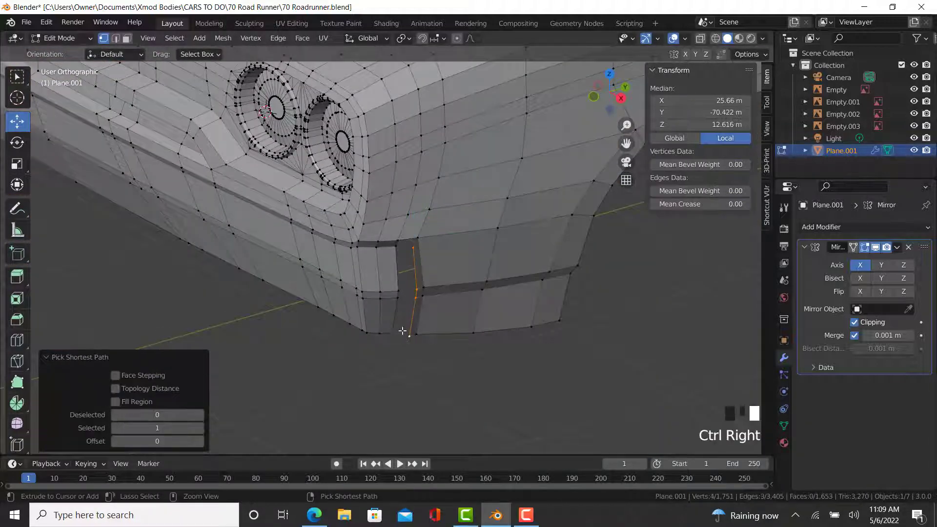
pyautogui.moveTo(403, 328); pyautogui.dragTo(452, 320, button='middle')
pyautogui.scroll(3, 452, 320)
pyautogui.moveTo(471, 295); pyautogui.dragTo(448, 303)
# Step: Fill the small opening at the top of the gap between front panel and fender, and the tall opening beneath it
pyautogui.moveTo(449, 303); pyautogui.dragTo(380, 189, button='middle')
pyautogui.rightClick(335, 130)
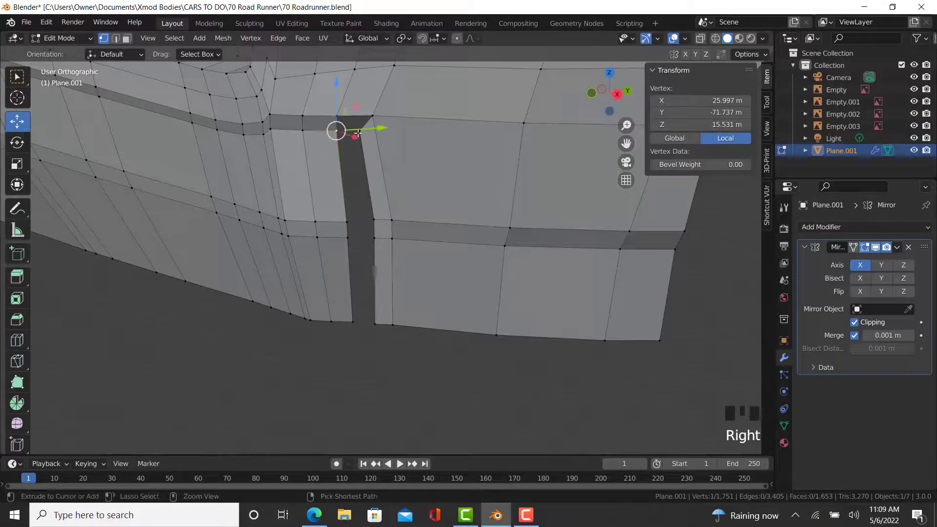
pyautogui.keyDown('ctrl'); pyautogui.rightClick(355, 126); pyautogui.keyUp('ctrl')
pyautogui.press('j')
pyautogui.rightClick(344, 216)
pyautogui.rightClick(344, 216)
pyautogui.keyDown('ctrl'); pyautogui.rightClick(368, 215); pyautogui.keyUp('ctrl')
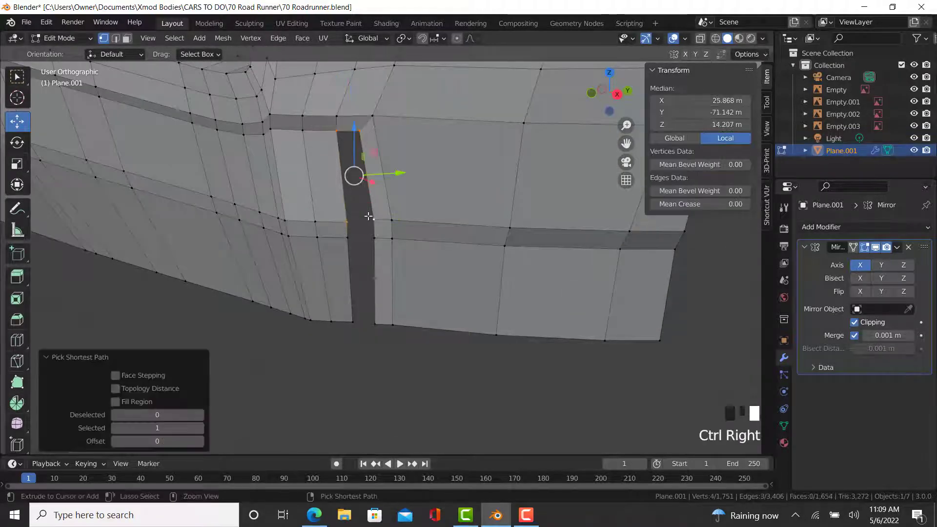
pyautogui.press('f')
# Step: Fill the narrow middle and bottom openings of the gap between the front panel and the fender strip
pyautogui.rightClick(347, 240)
pyautogui.keyDown('ctrl'); pyautogui.rightClick(369, 245); pyautogui.keyUp('ctrl')
pyautogui.press('f')
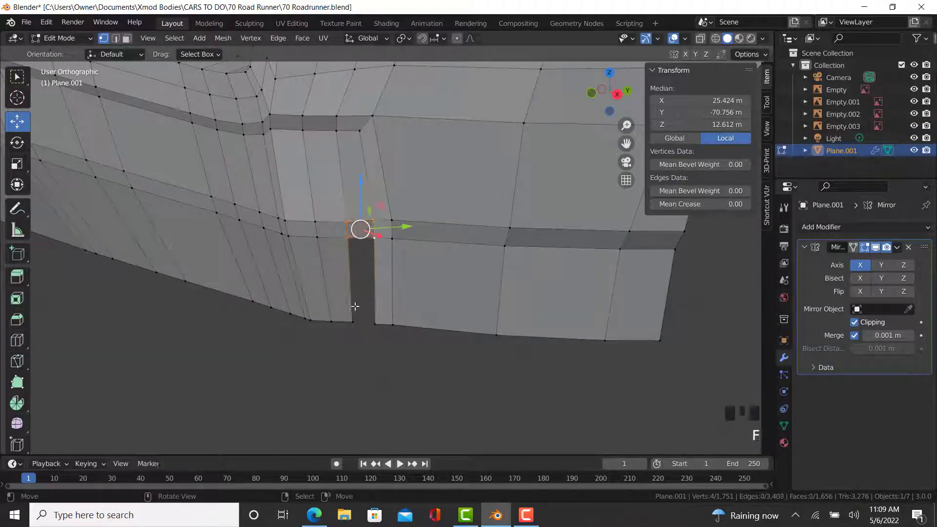
pyautogui.moveTo(352, 321); pyautogui.dragTo(354, 325, button='right')
pyautogui.hotkey('ctrl', 'z')
pyautogui.keyDown('ctrl'); pyautogui.rightClick(375, 324); pyautogui.keyUp('ctrl')
pyautogui.press('f')
pyautogui.rightClick(375, 324)
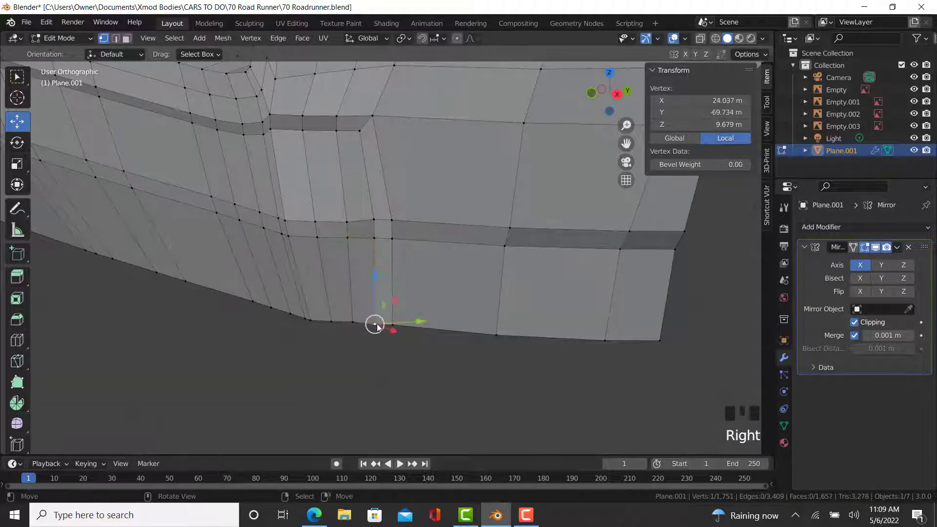
# Step: Move the bottom vertex of the joint between front panel and fender about 0.19 m inward along X
pyautogui.press('Tab')
pyautogui.scroll(-6, 384, 347)
pyautogui.moveTo(385, 346); pyautogui.dragTo(424, 365, button='middle')
pyautogui.press('Tab')
pyautogui.scroll(4, 417, 302)
pyautogui.moveTo(418, 302); pyautogui.dragTo(445, 288, button='middle')
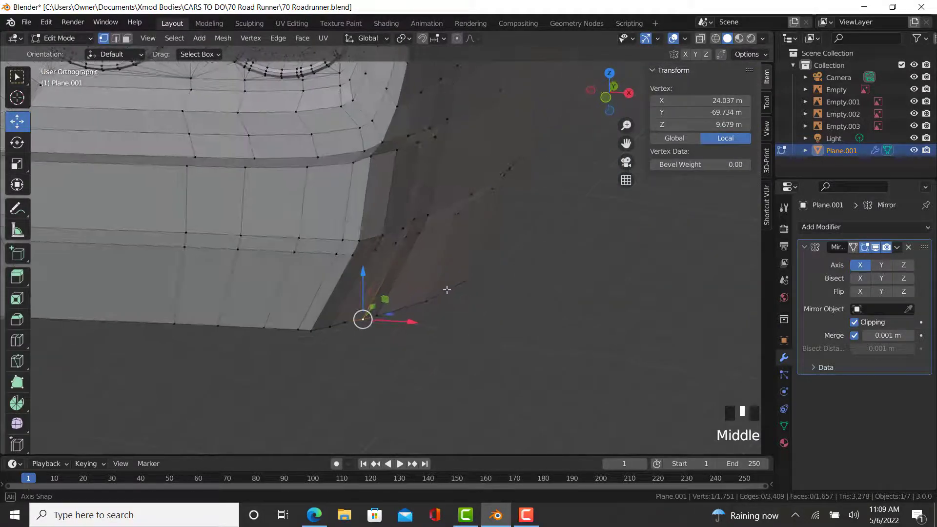
pyautogui.scroll(2, 390, 334)
pyautogui.moveTo(376, 333); pyautogui.dragTo(363, 337)
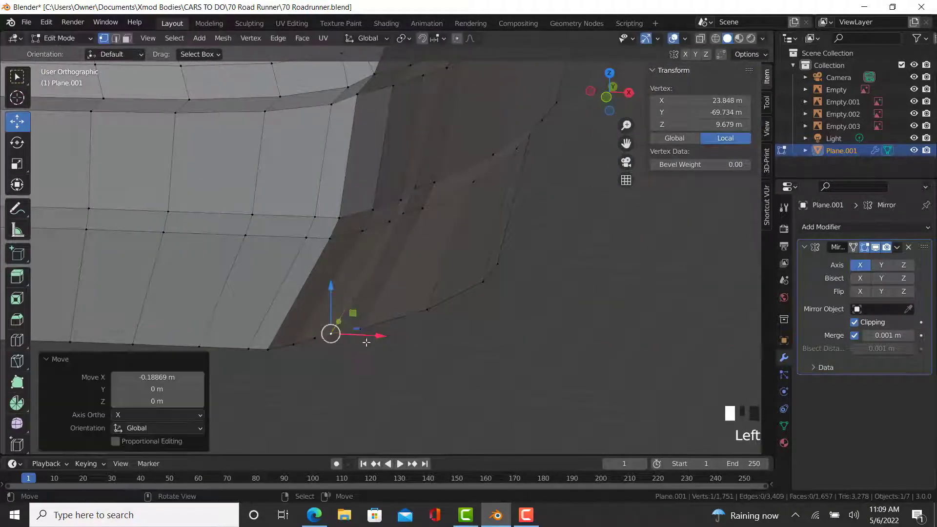
# Step: Select the short vertex path at the fender crease near the front corner and move it about 0.065 m inward along X
pyautogui.moveTo(363, 337); pyautogui.dragTo(385, 217, button='middle')
pyautogui.rightClick(385, 218)
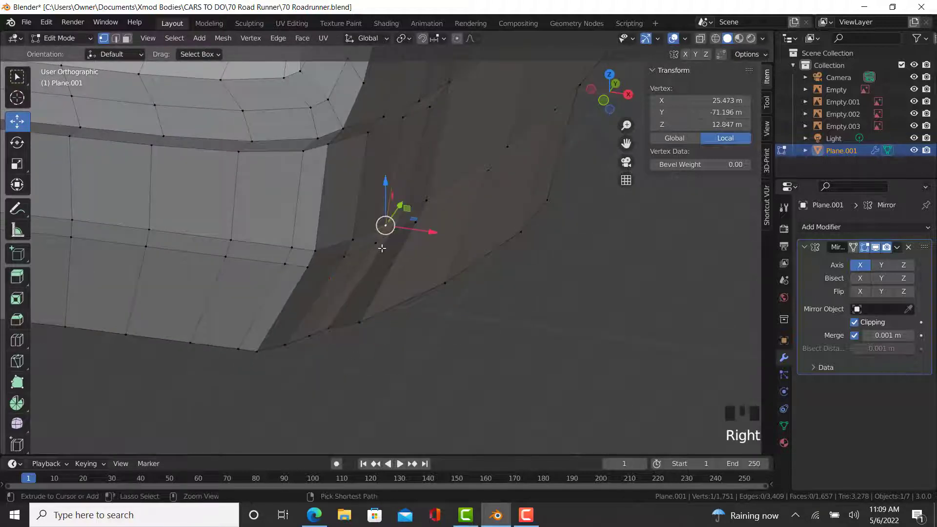
pyautogui.keyDown('ctrl'); pyautogui.rightClick(381, 234); pyautogui.keyUp('ctrl')
pyautogui.moveTo(415, 238); pyautogui.dragTo(383, 224)
pyautogui.keyDown('ctrl'); pyautogui.rightClick(398, 233); pyautogui.keyUp('ctrl')
pyautogui.keyDown('ctrl'); pyautogui.rightClick(439, 231); pyautogui.keyUp('ctrl')
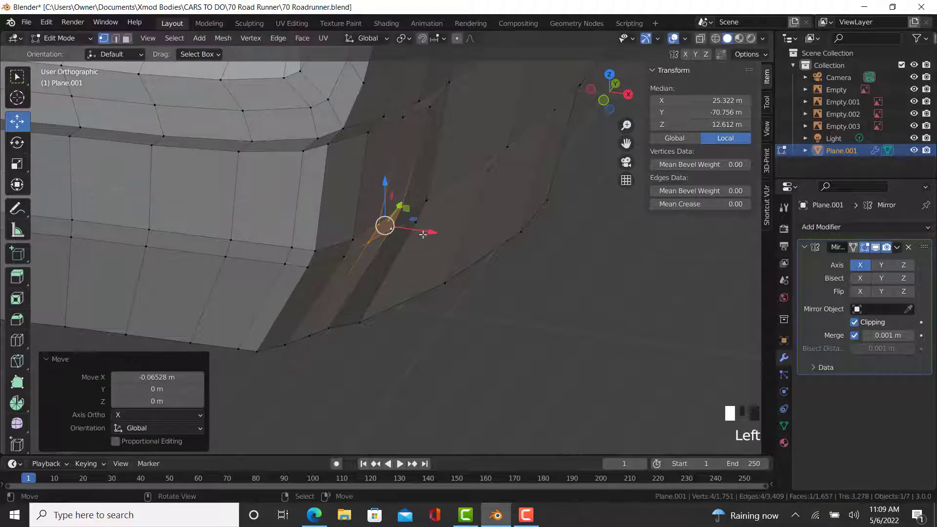
# Step: Select the vertical edge line at the front corner below the headlights and edge-slide it slightly toward the fender
pyautogui.press('Tab')
pyautogui.moveTo(390, 278); pyautogui.dragTo(346, 293, button='middle')
pyautogui.press('Tab')
pyautogui.scroll(1, 336, 307)
pyautogui.rightClick(350, 255)
pyautogui.scroll(3, 324, 314)
pyautogui.keyDown('ctrl'); pyautogui.rightClick(332, 309); pyautogui.keyUp('ctrl')
pyautogui.keyDown('ctrl'); pyautogui.rightClick(306, 171); pyautogui.keyUp('ctrl')
pyautogui.press('g')
pyautogui.press('g')
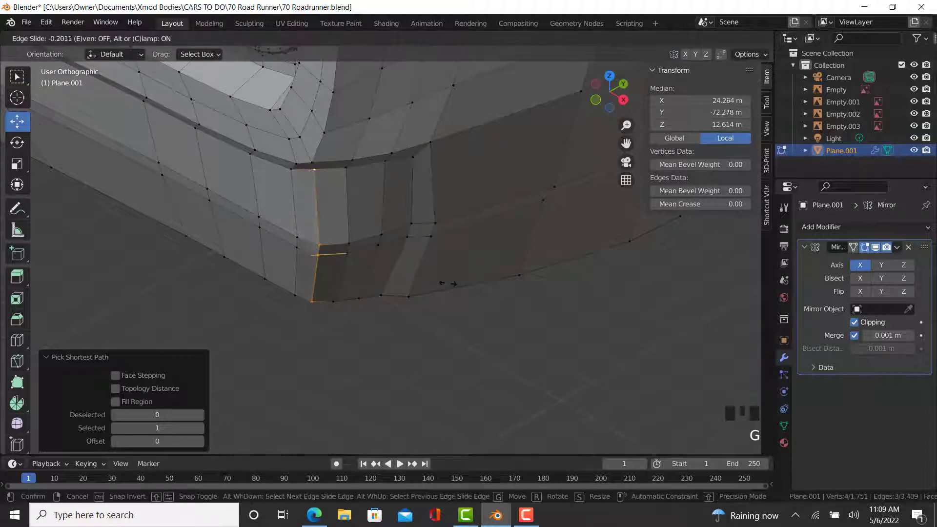
pyautogui.click(450, 283)
# Step: Examine the whole body and compare the rear lower corner with the side blueprint's bumper outline
pyautogui.press('Tab')
pyautogui.scroll(-6, 417, 332)
pyautogui.moveTo(418, 332); pyautogui.dragTo(297, 331, button='middle')
pyautogui.scroll(-3, 446, 294)
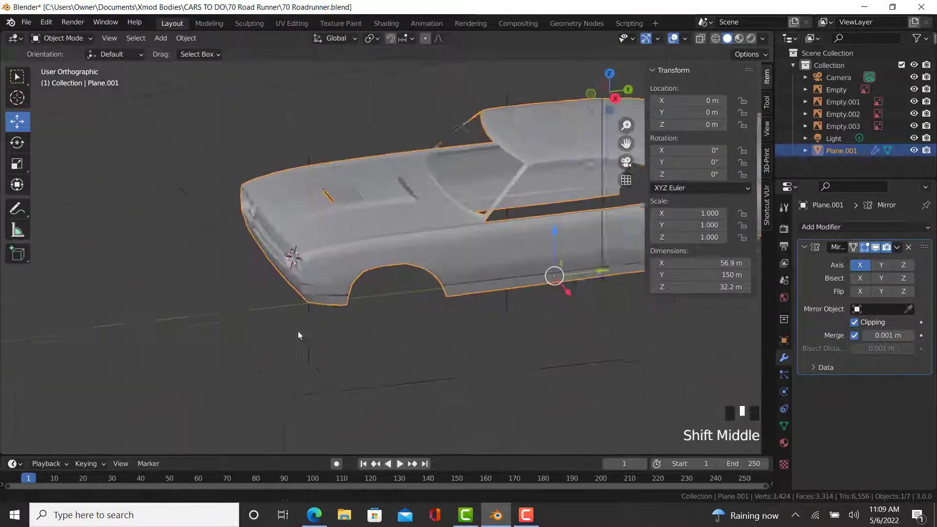
pyautogui.scroll(-2, 413, 308)
pyautogui.press('KP_3')
pyautogui.scroll(3, 555, 310)
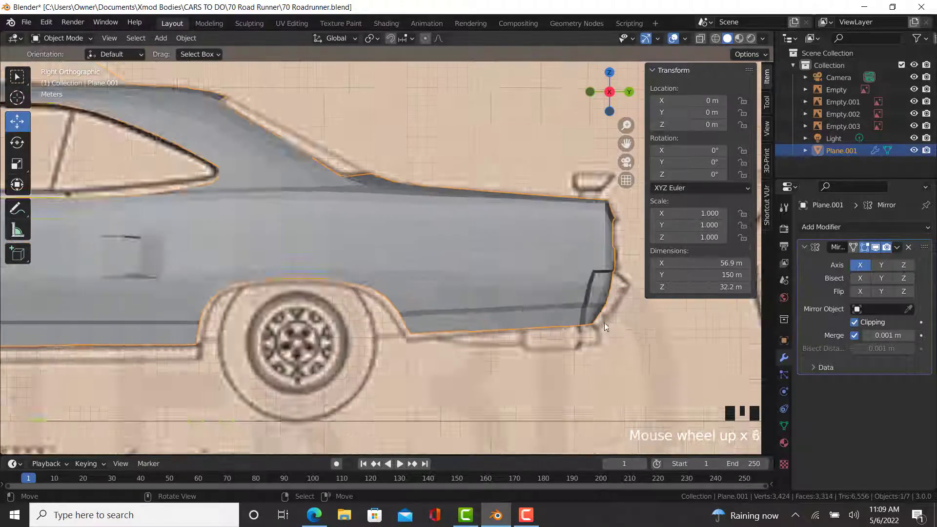
pyautogui.keyDown('shift'); pyautogui.moveTo(604, 322); pyautogui.dragTo(528, 310, button='middle'); pyautogui.keyUp('shift')
pyautogui.scroll(5, 528, 310)
pyautogui.keyDown('shift'); pyautogui.moveTo(403, 263); pyautogui.dragTo(410, 259, button='middle'); pyautogui.keyUp('shift')
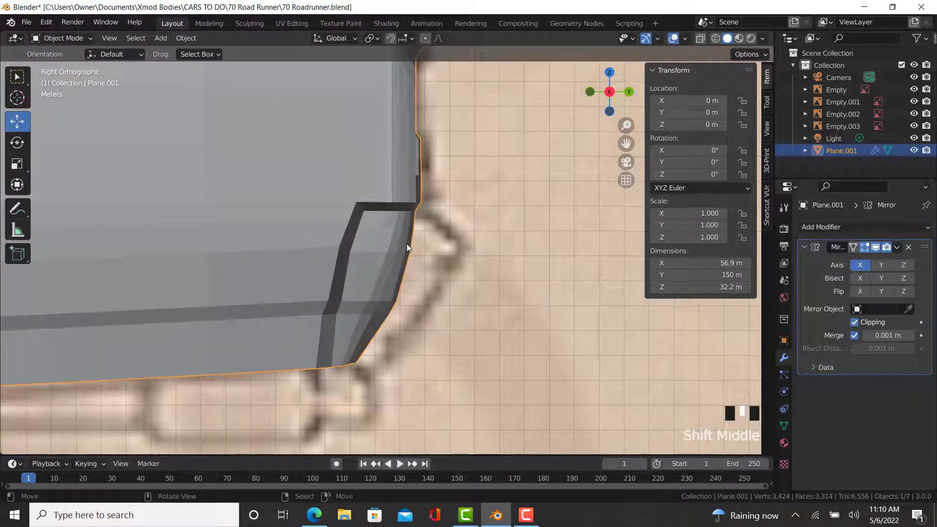
pyautogui.moveTo(475, 251); pyautogui.dragTo(434, 261, button='middle')
pyautogui.scroll(-3, 443, 252)
pyautogui.scroll(-5, 420, 264)
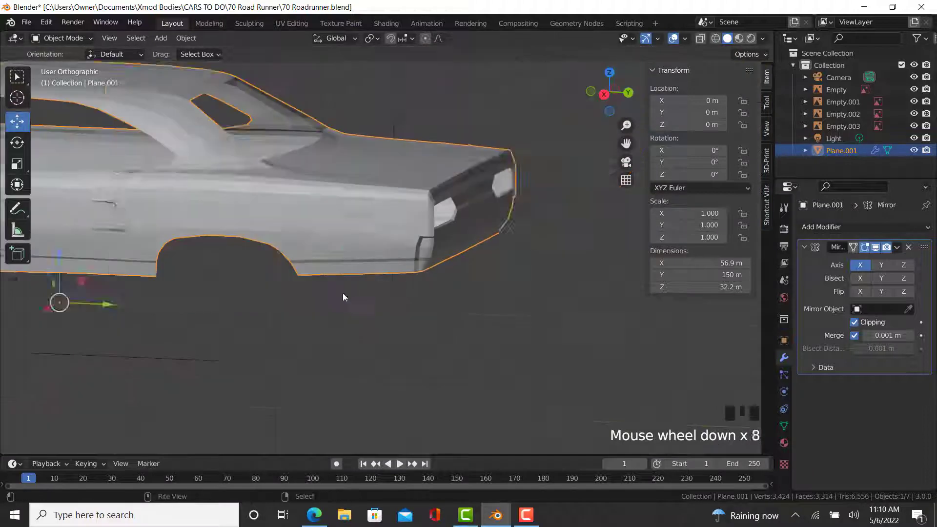
# Step: Compare the front lower panel with the side blueprint, and look at the rear three-quarter reference photo in the browser
pyautogui.keyDown('shift'); pyautogui.moveTo(343, 295); pyautogui.dragTo(261, 347, button='middle'); pyautogui.keyUp('shift')
pyautogui.scroll(5, 500, 331)
pyautogui.scroll(-3, 451, 324)
pyautogui.scroll(5, 261, 348)
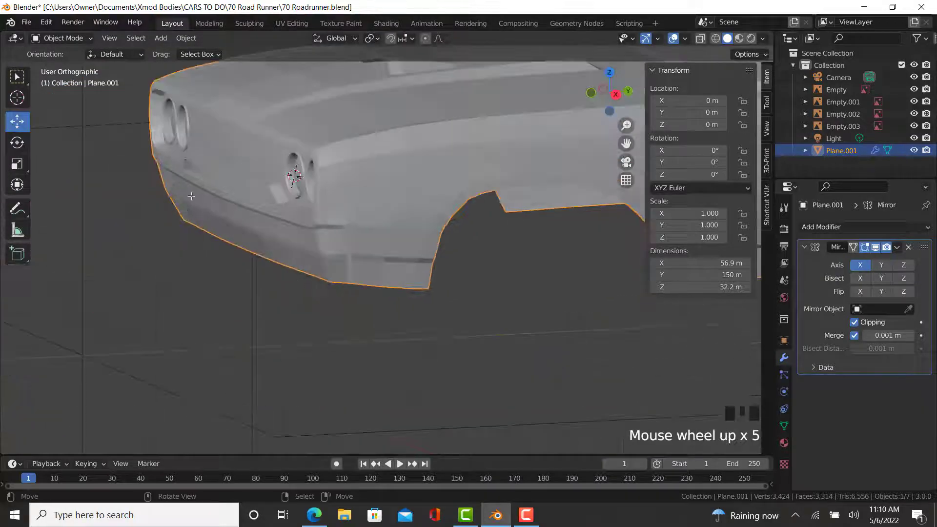
pyautogui.press('Tab')
pyautogui.scroll(4, 260, 348)
pyautogui.press('KP_3')
pyautogui.scroll(-4, 158, 168)
pyautogui.keyDown('shift'); pyautogui.moveTo(157, 168); pyautogui.dragTo(282, 167, button='middle'); pyautogui.keyUp('shift')
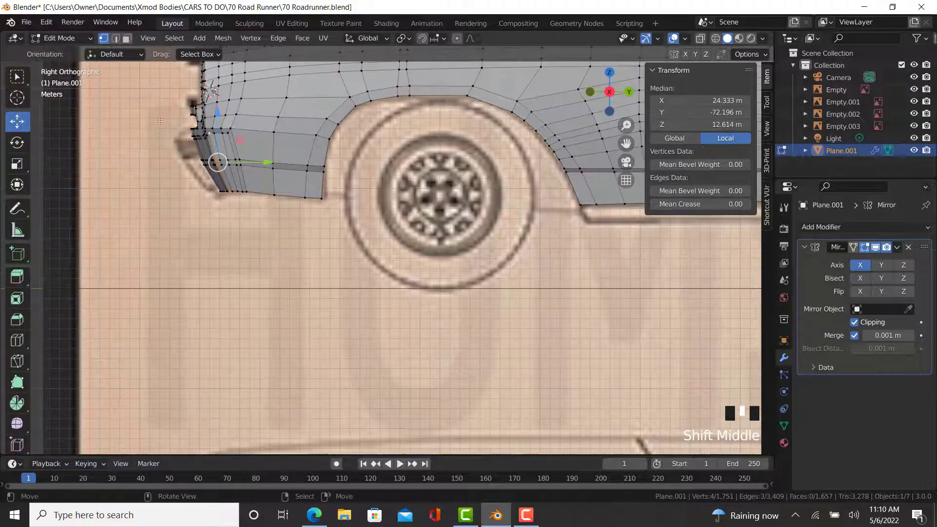
pyautogui.scroll(5, 259, 179)
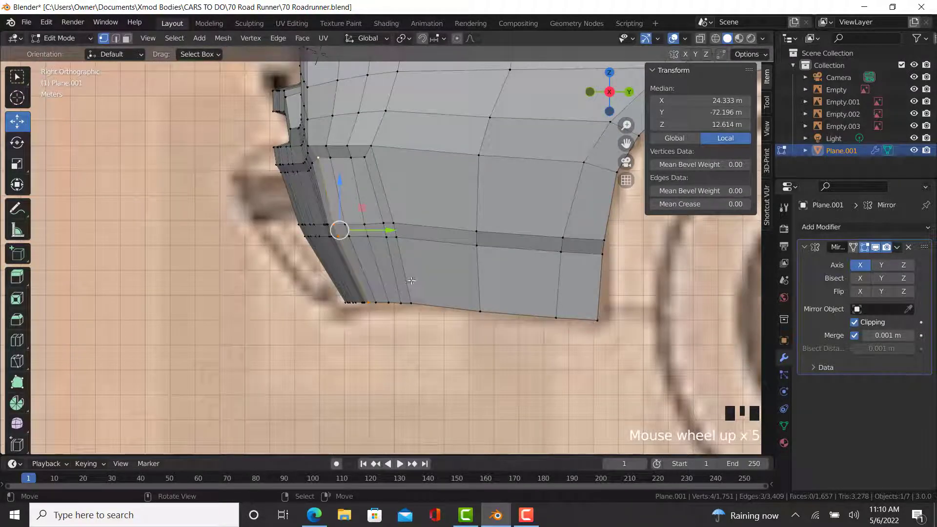
pyautogui.click(314, 515)
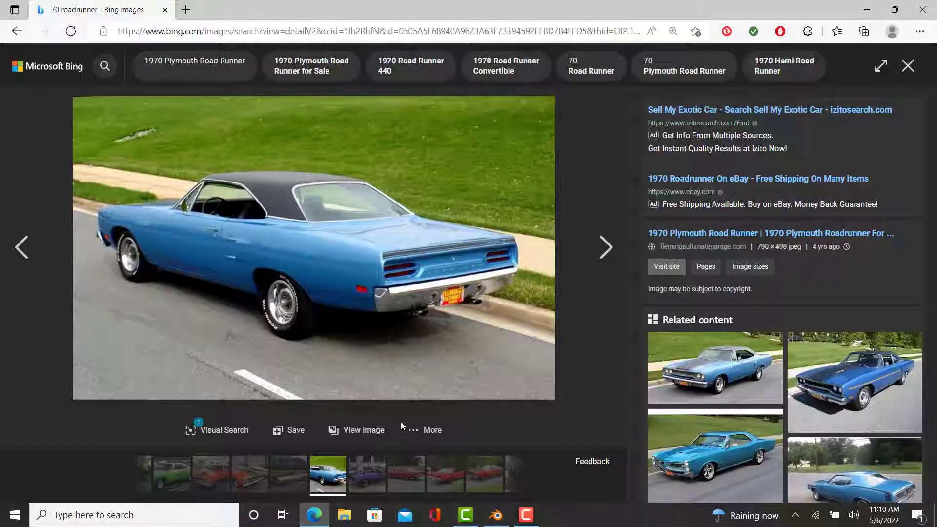
pyautogui.click(496, 515)
# Step: Duplicate the center face of the narrow strip between the taillights, placing it about 3.9 m behind and 3.2 m below
pyautogui.scroll(-11, 681, 301)
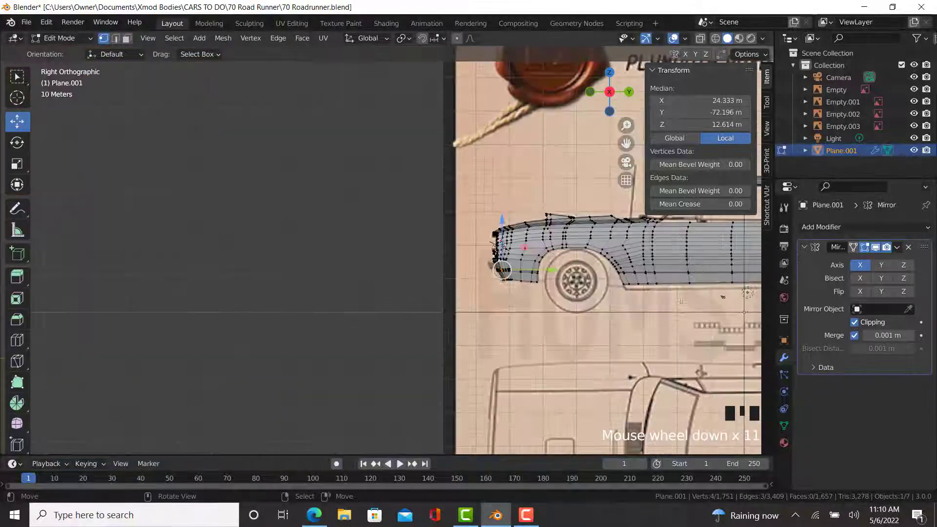
pyautogui.keyDown('shift'); pyautogui.moveTo(681, 301); pyautogui.dragTo(558, 310, button='middle'); pyautogui.keyUp('shift')
pyautogui.scroll(11, 481, 266)
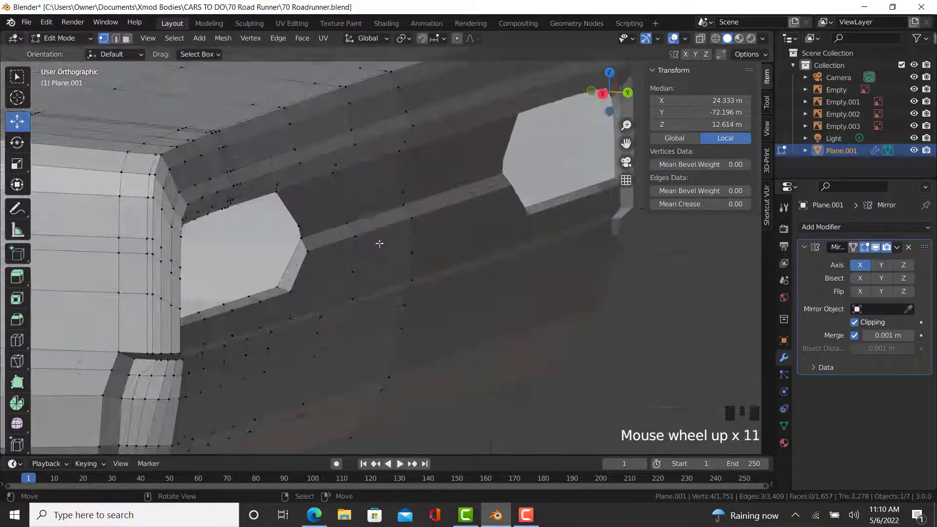
pyautogui.scroll(3, 379, 243)
pyautogui.rightClick(424, 202)
pyautogui.keyDown('ctrl'); pyautogui.rightClick(328, 211); pyautogui.keyUp('ctrl')
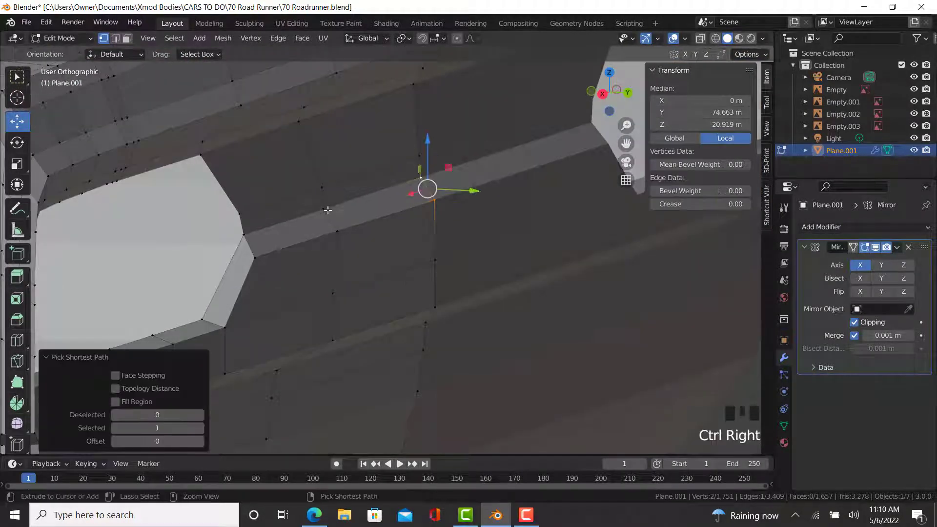
pyautogui.keyDown('ctrl'); pyautogui.rightClick(341, 231); pyautogui.keyUp('ctrl')
pyautogui.keyDown('ctrl'); pyautogui.rightClick(341, 230); pyautogui.keyUp('ctrl')
pyautogui.hotkey('shift', 'd')
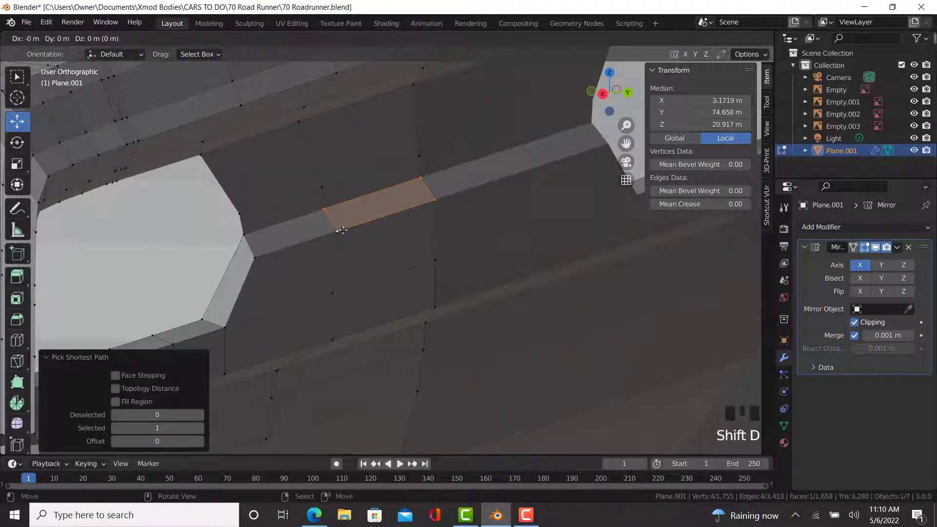
pyautogui.click(514, 366)
# Step: Lower the duplicated face about 1.01 m along Z, aligning it with the bumper in the back view blueprint
pyautogui.press('KP_3')
pyautogui.scroll(-2, 514, 366)
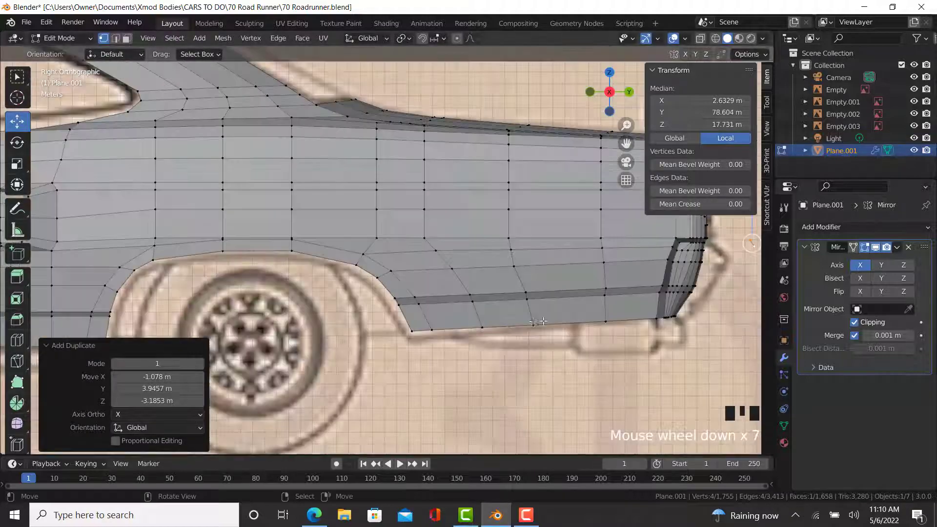
pyautogui.keyDown('shift'); pyautogui.moveTo(514, 365); pyautogui.dragTo(439, 449, button='middle'); pyautogui.keyUp('shift')
pyautogui.scroll(3, 439, 449)
pyautogui.keyDown('shift'); pyautogui.moveTo(722, 439); pyautogui.dragTo(514, 313, button='middle'); pyautogui.keyUp('shift')
pyautogui.scroll(4, 514, 313)
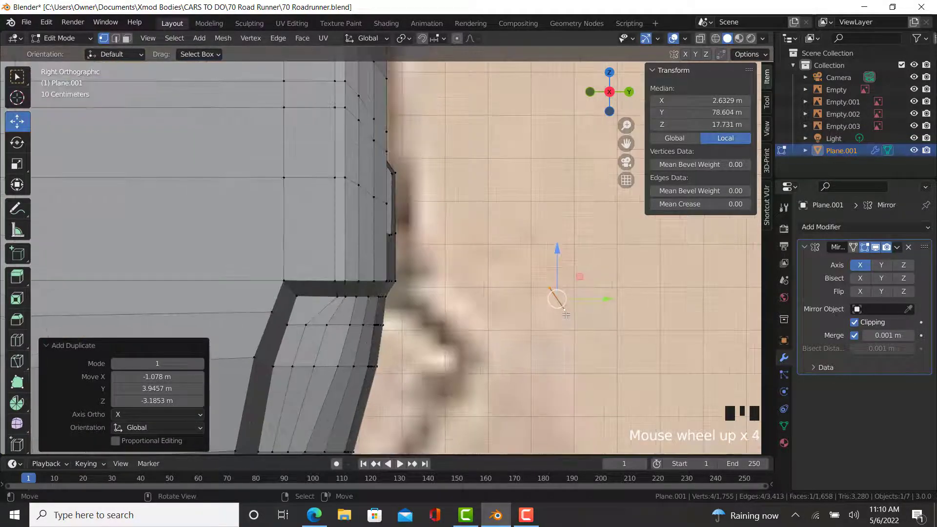
pyautogui.press('KP_1')
pyautogui.press('KP_9')
pyautogui.scroll(-10, 552, 356)
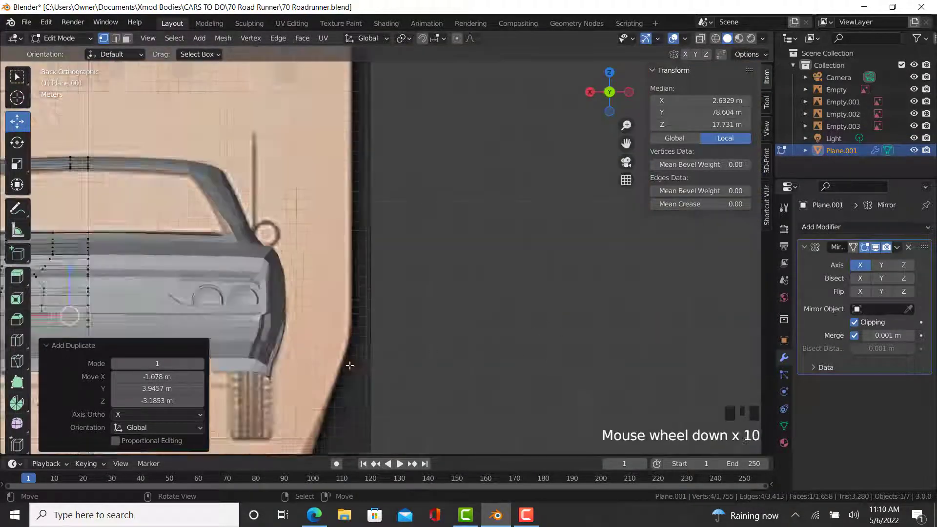
pyautogui.keyDown('shift'); pyautogui.moveTo(250, 320); pyautogui.dragTo(506, 246, button='middle'); pyautogui.keyUp('shift')
pyautogui.scroll(5, 494, 296)
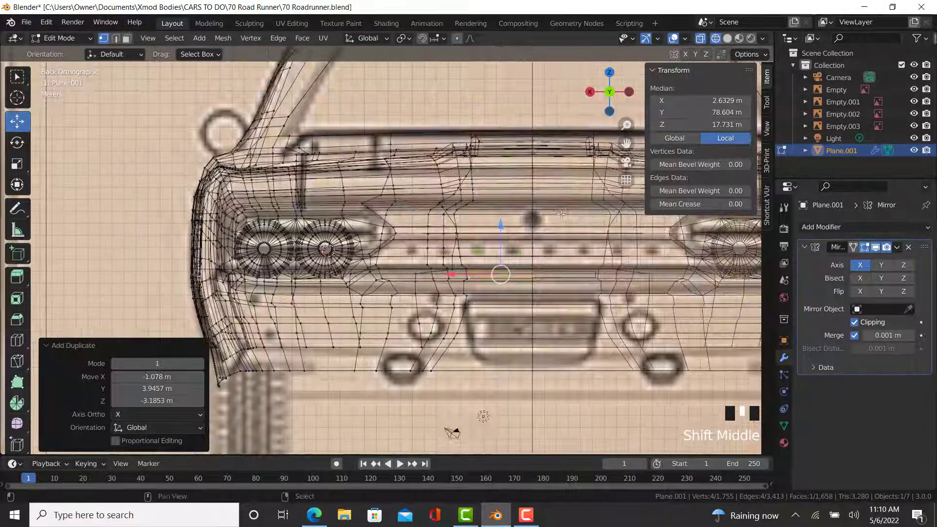
pyautogui.scroll(3, 506, 247)
pyautogui.moveTo(506, 246); pyautogui.dragTo(507, 260)
# Step: Move the duplicated face about 2.42 m forward along Y onto the bumper outline in the side blueprint
pyautogui.press('KP_3')
pyautogui.scroll(2, 507, 310)
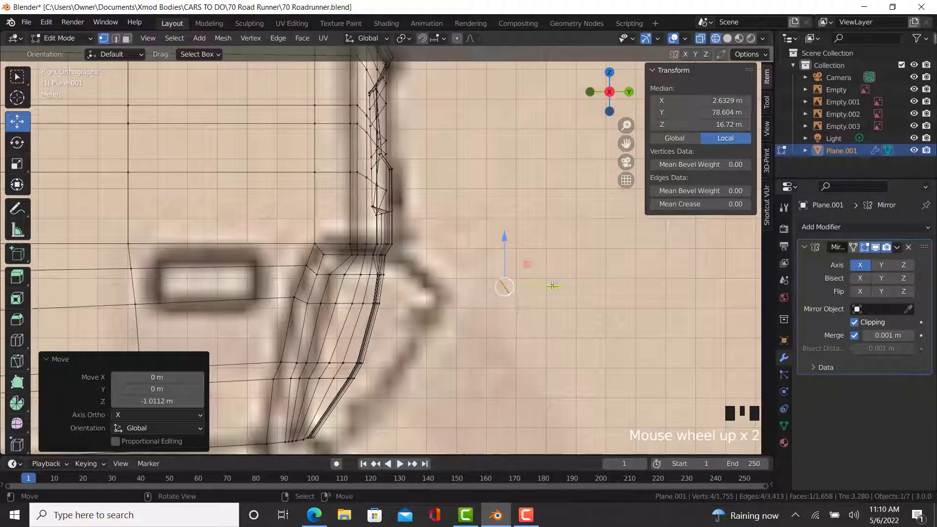
pyautogui.moveTo(552, 285); pyautogui.dragTo(466, 289)
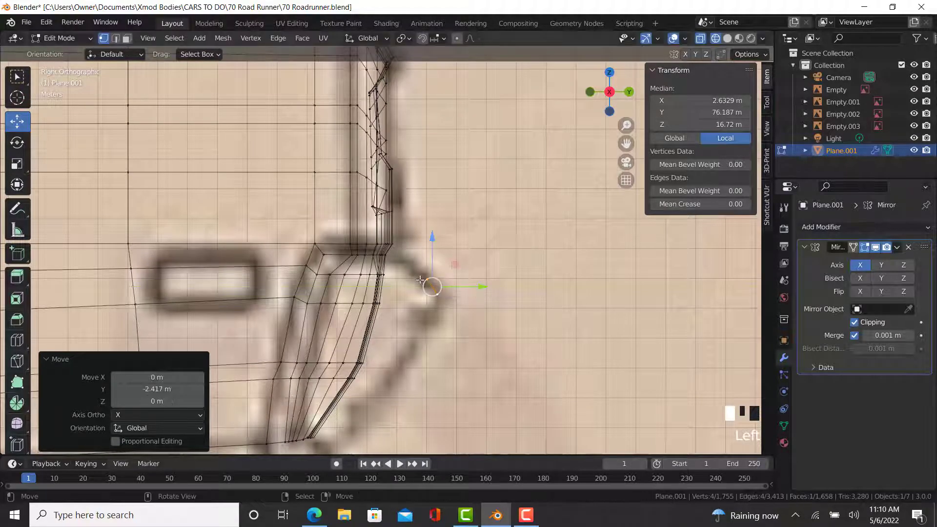
# Step: Move the duplicated face's upper edge about 1.32 m forward, then nudge it 0.14 m forward and 0.33 m up to the body
pyautogui.click(427, 278)
pyautogui.scroll(5, 427, 276)
pyautogui.moveTo(402, 244); pyautogui.dragTo(402, 244)
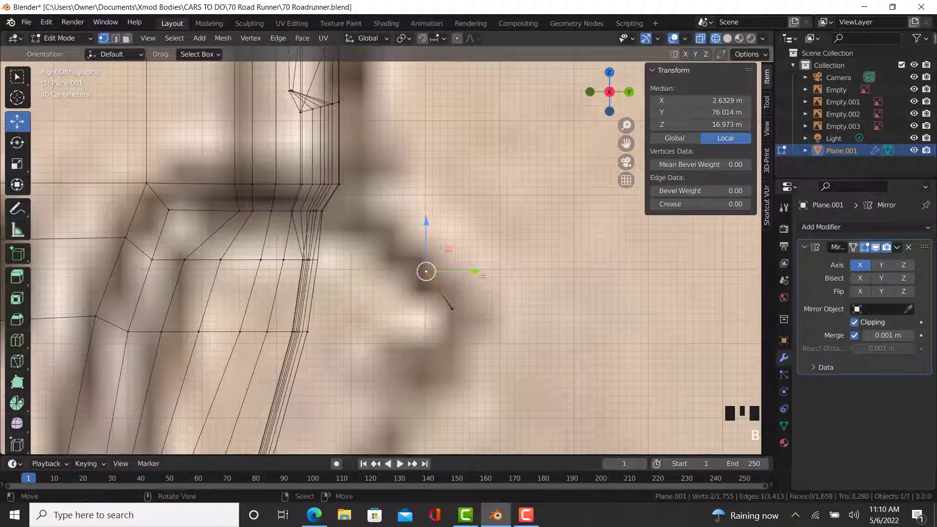
pyautogui.moveTo(474, 271); pyautogui.dragTo(365, 365)
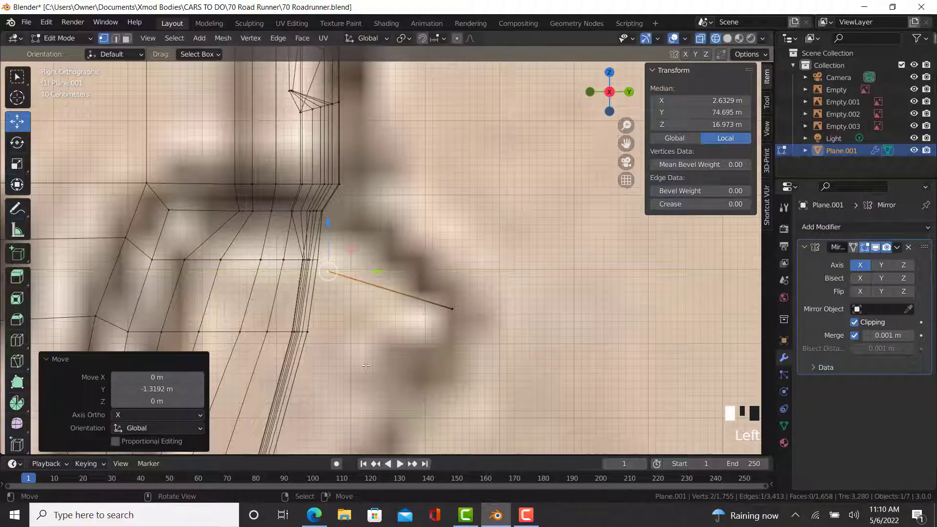
pyautogui.click(312, 515)
pyautogui.click(306, 518)
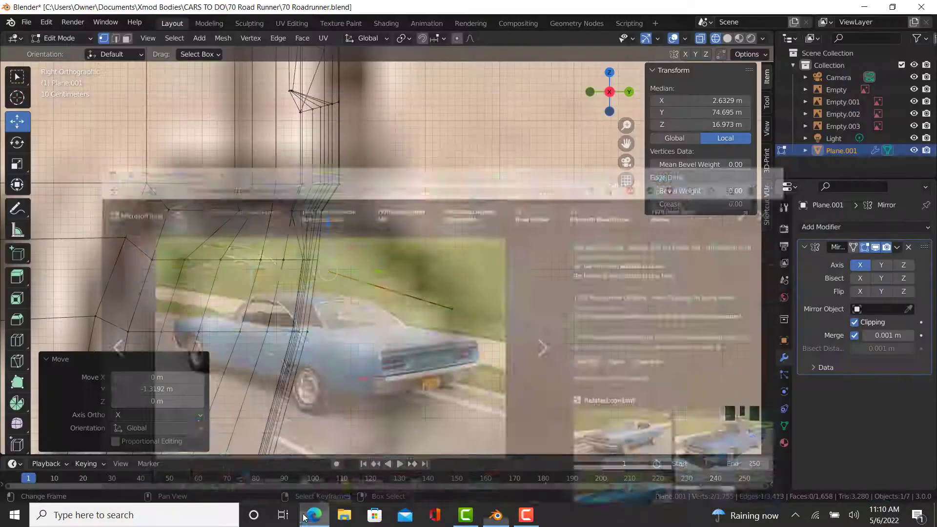
pyautogui.moveTo(334, 277); pyautogui.dragTo(326, 253)
# Step: Extrude the bumper face's rear edge twice, about 0.27 m and then 0.55 m down, around the tip of the blueprint outline
pyautogui.moveTo(317, 249); pyautogui.dragTo(475, 257, button='middle')
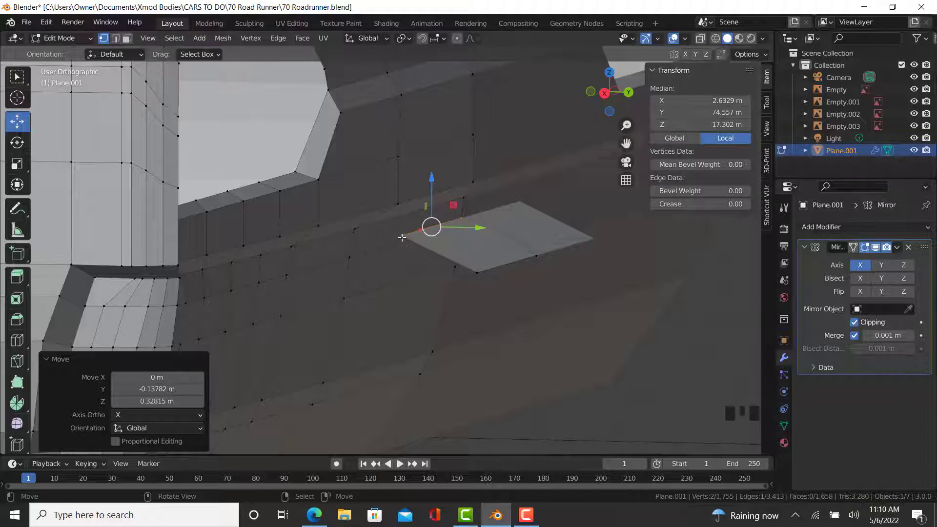
pyautogui.rightClick(477, 270)
pyautogui.keyDown('ctrl'); pyautogui.rightClick(536, 255); pyautogui.keyUp('ctrl')
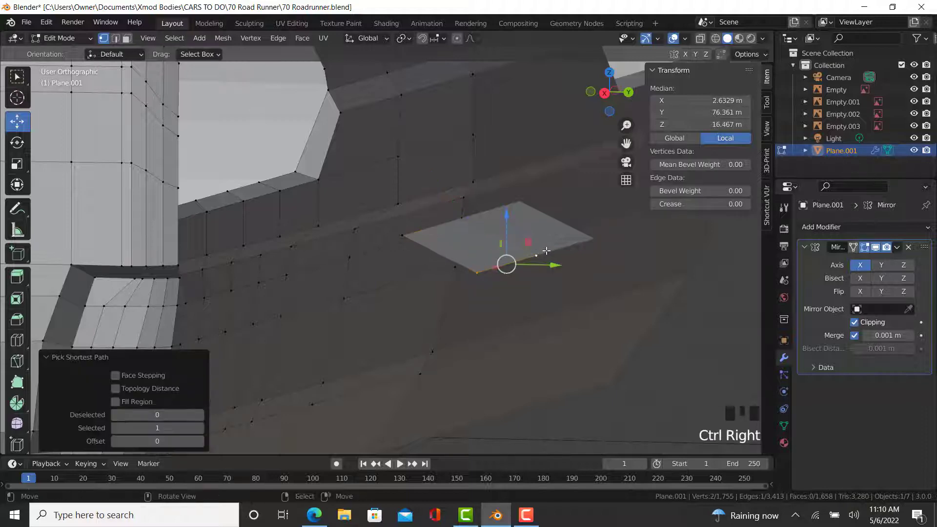
pyautogui.press('KP_3')
pyautogui.scroll(1, 461, 266)
pyautogui.press('e')
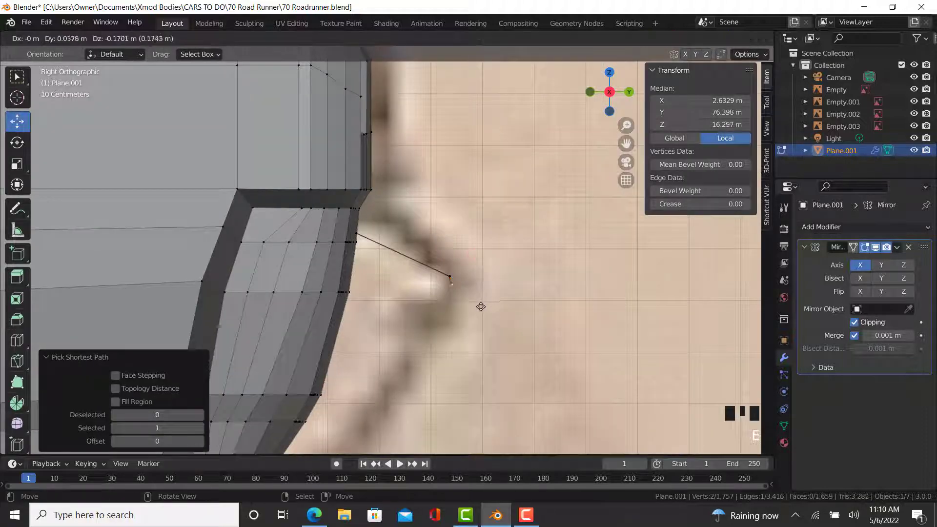
pyautogui.click(483, 310)
pyautogui.press('e')
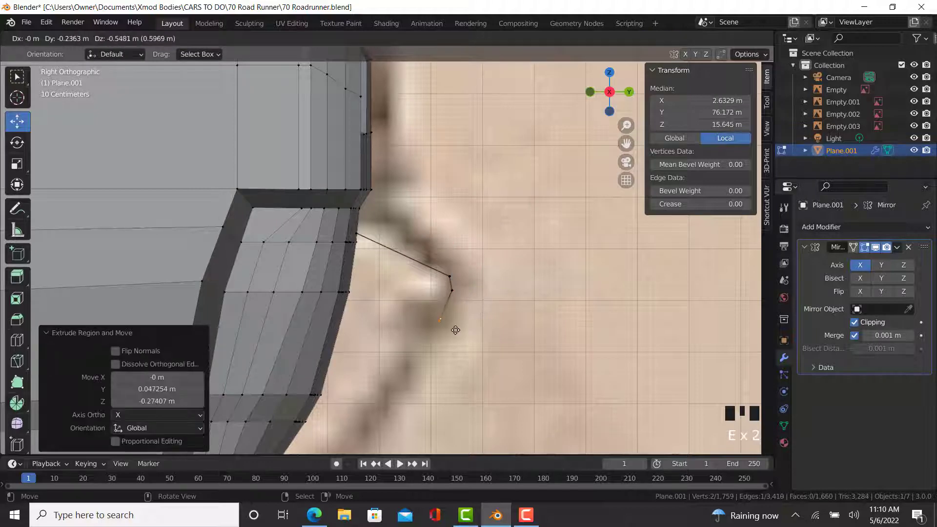
pyautogui.click(455, 330)
# Step: Extrude the bumper's lower edge in four more segments down and forward along the side blueprint outline to the body's bottom
pyautogui.scroll(-2, 441, 312)
pyautogui.keyDown('shift'); pyautogui.moveTo(439, 310); pyautogui.dragTo(454, 296, button='middle'); pyautogui.keyUp('shift')
pyautogui.press('e')
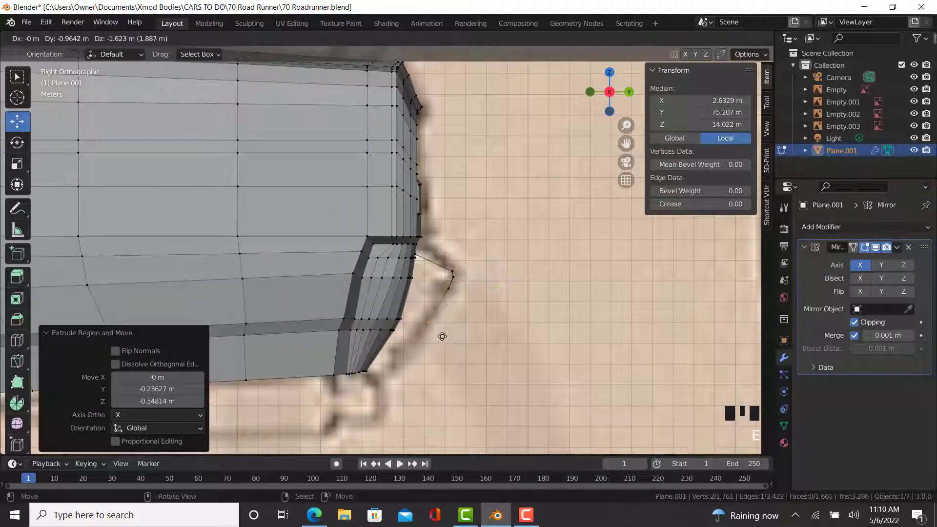
pyautogui.click(423, 347)
pyautogui.press('e')
pyautogui.click(412, 363)
pyautogui.press('e')
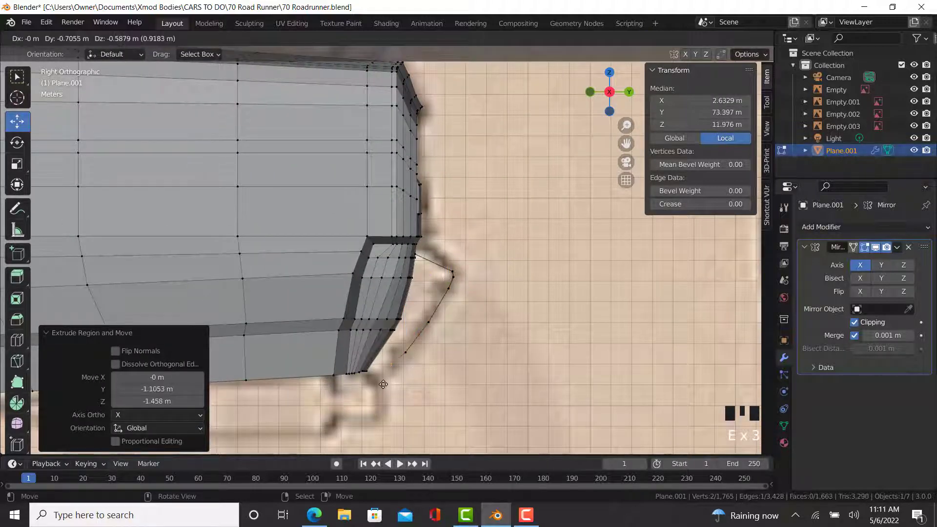
pyautogui.click(384, 389)
pyautogui.press('e')
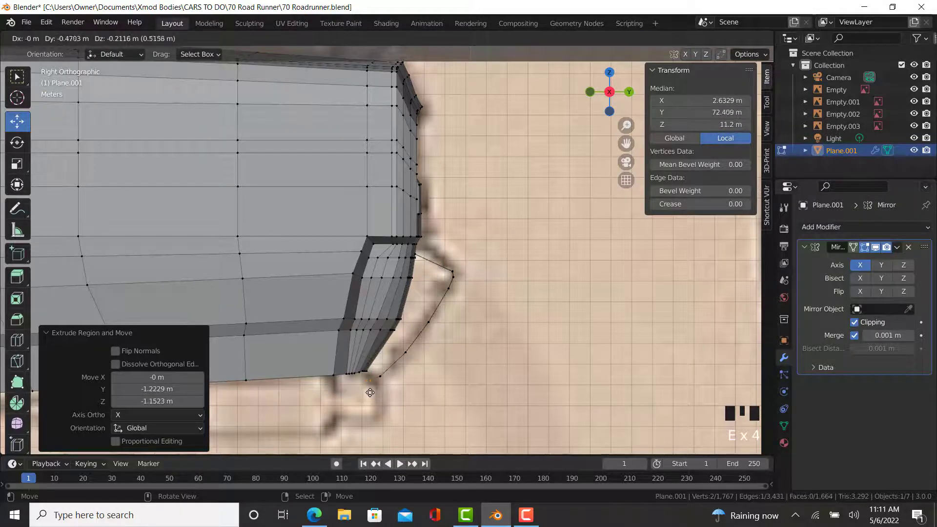
pyautogui.click(368, 393)
# Step: Extrude the bumper profile's outer edge 16.72 m along X toward the rear corner, and open the reference photo in the browser
pyautogui.moveTo(368, 393); pyautogui.dragTo(454, 315, button='middle')
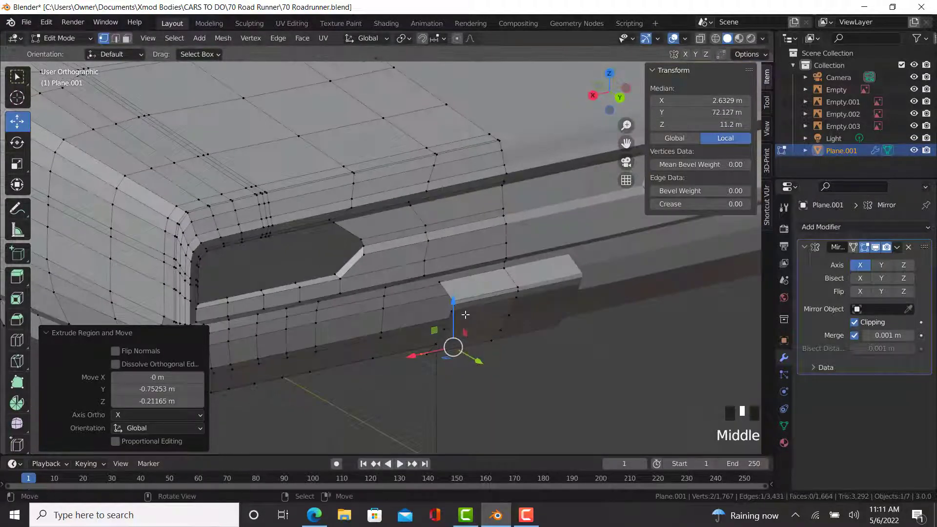
pyautogui.scroll(4, 454, 312)
pyautogui.click(402, 233)
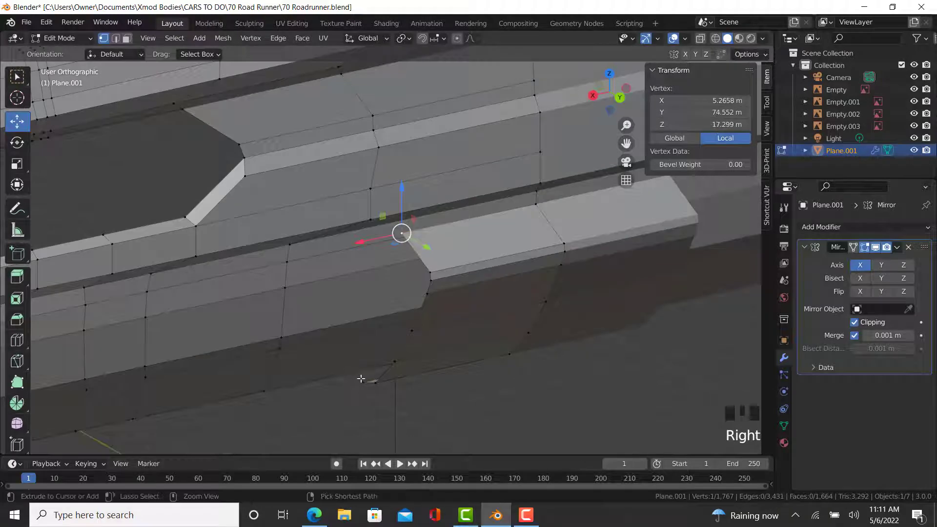
pyautogui.keyDown('ctrl'); pyautogui.click(363, 381); pyautogui.keyUp('ctrl')
pyautogui.scroll(-2, 373, 361)
pyautogui.press('KP_7')
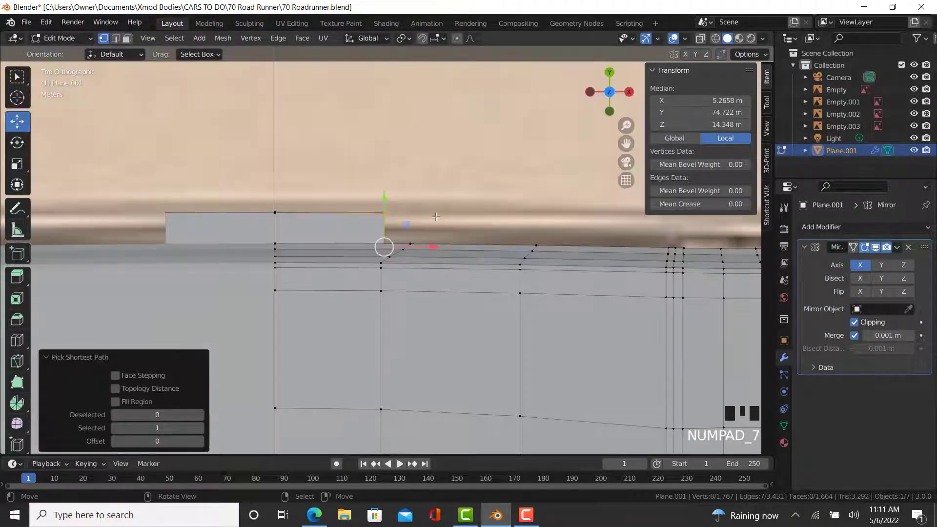
pyautogui.keyDown('shift'); pyautogui.scroll(-2, 435, 216); pyautogui.keyUp('shift')
pyautogui.press('g')
pyautogui.press('x')
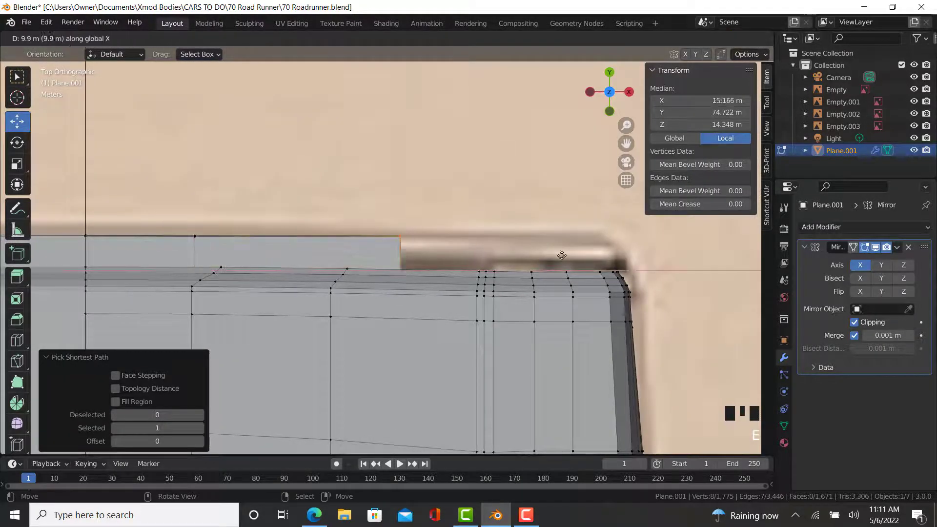
pyautogui.click(559, 265)
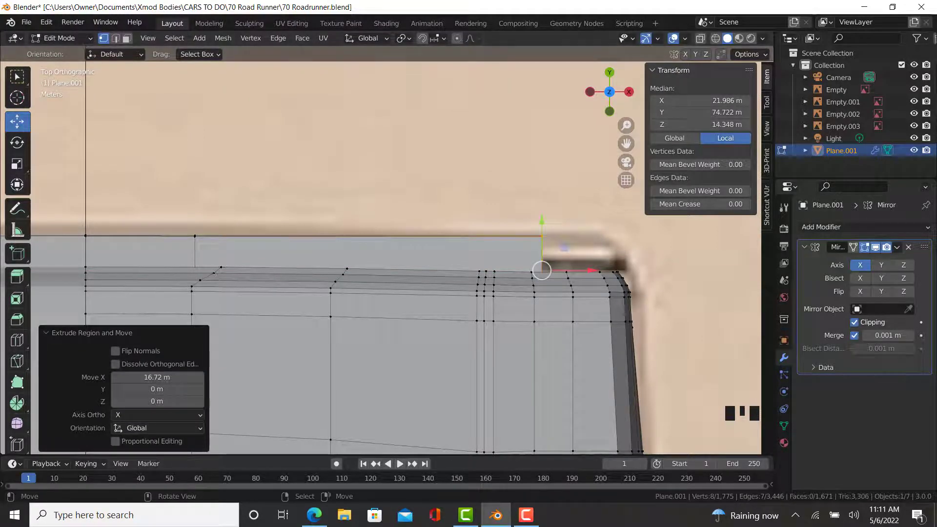
pyautogui.click(314, 515)
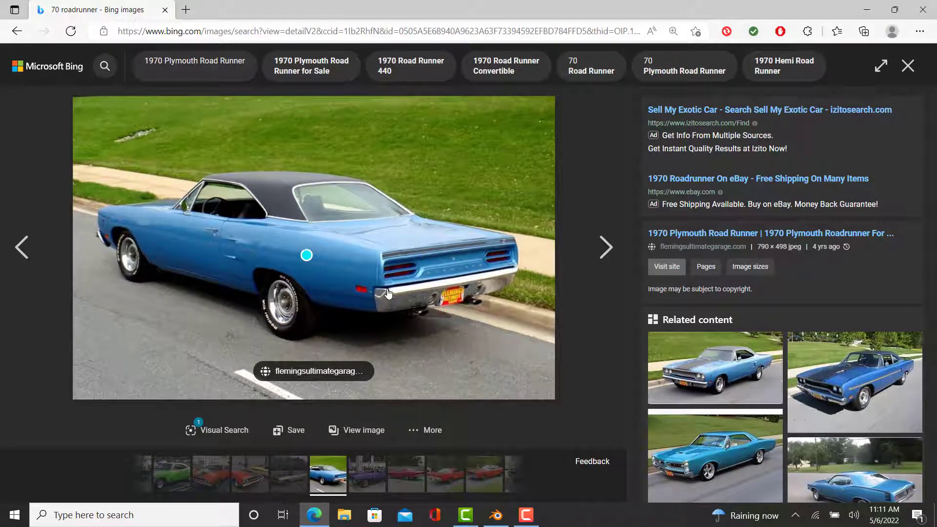
# Step: Switch to Blender and rotate the rear bumper's selected end profile by about 13.8° in top view
pyautogui.click(496, 515)
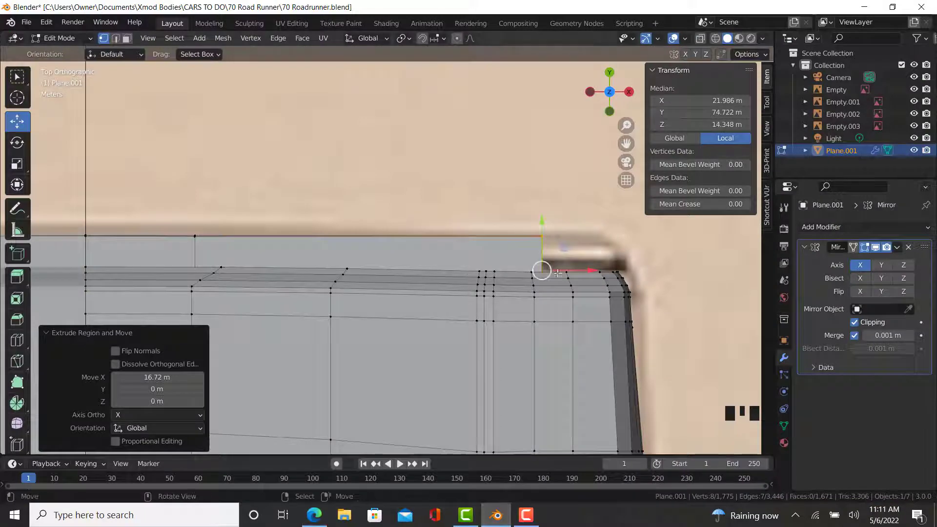
pyautogui.press('r')
pyautogui.click(622, 326)
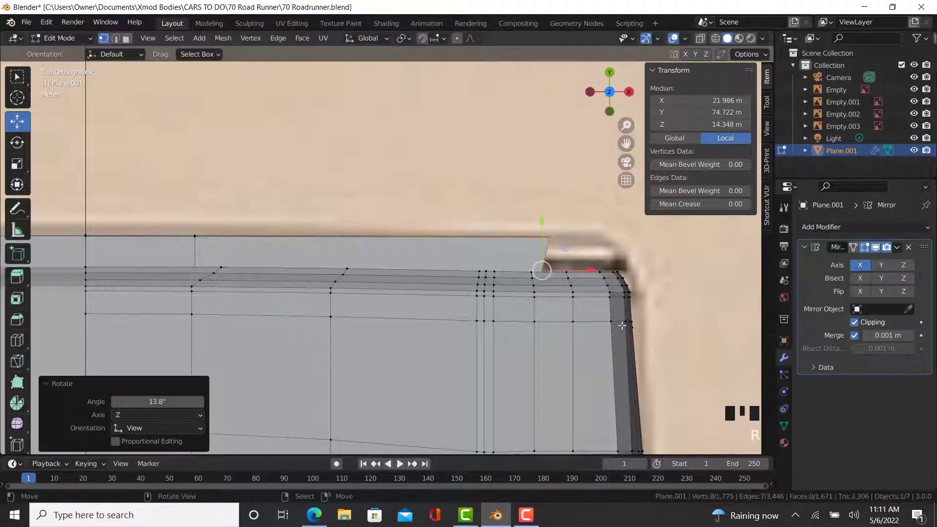
# Step: Move the rotated bumper end profile along Y by about -0.12 m and a further -0.04 m to follow the blueprint outline
pyautogui.press('z')
pyautogui.click(500, 216)
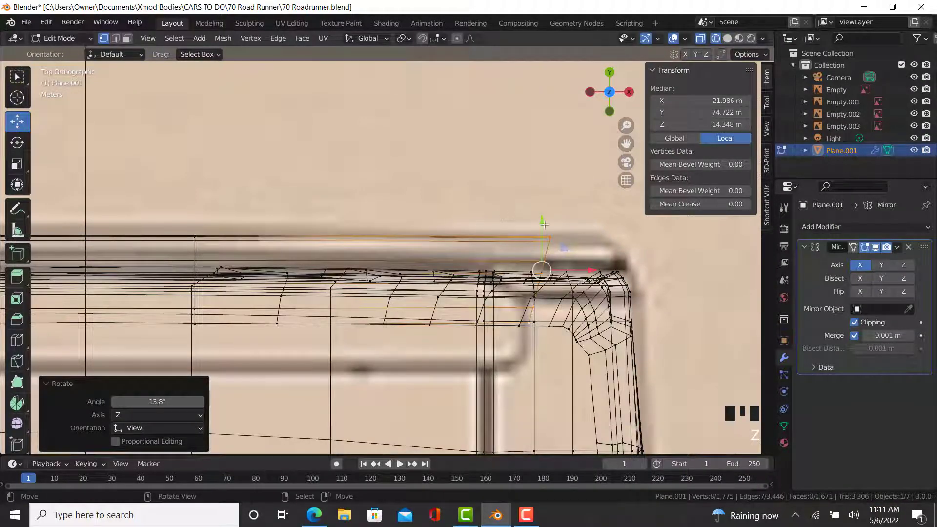
pyautogui.moveTo(545, 226); pyautogui.dragTo(546, 229)
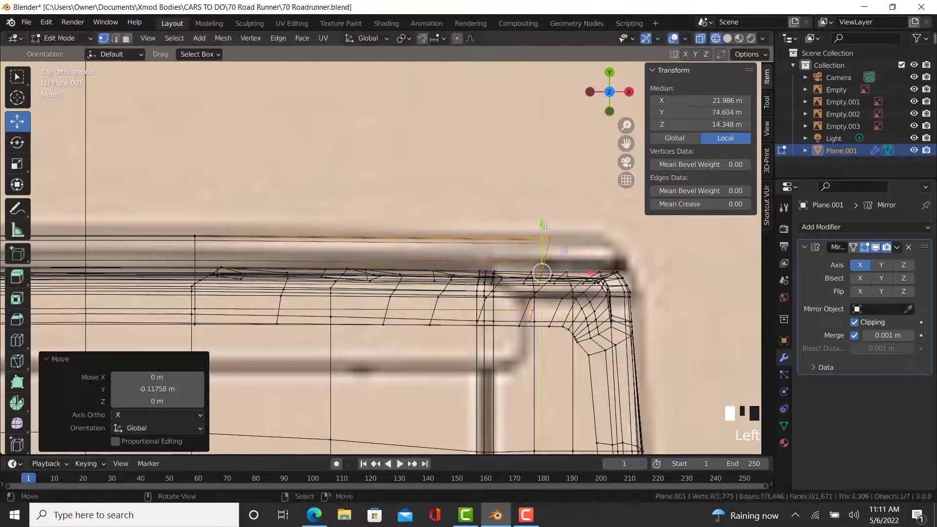
pyautogui.press('z')
pyautogui.click(575, 344)
pyautogui.scroll(-2, 575, 344)
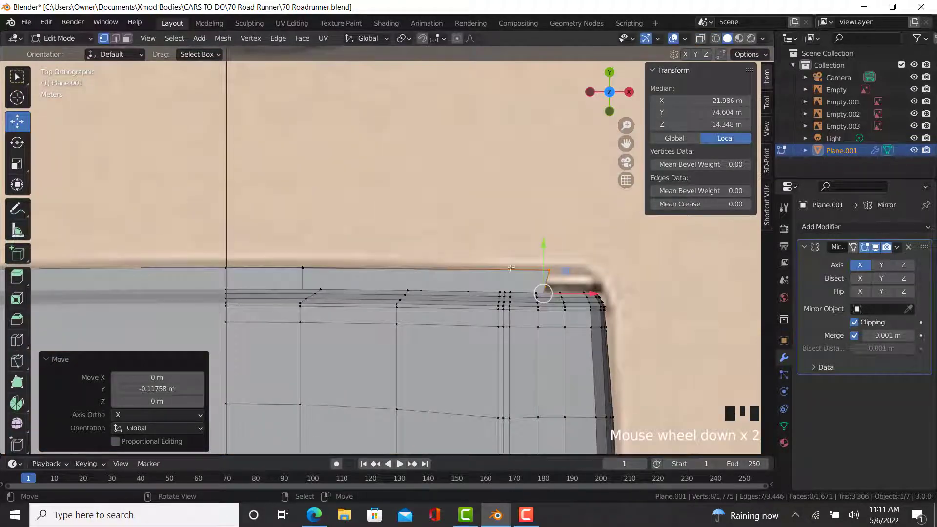
pyautogui.scroll(3, 552, 247)
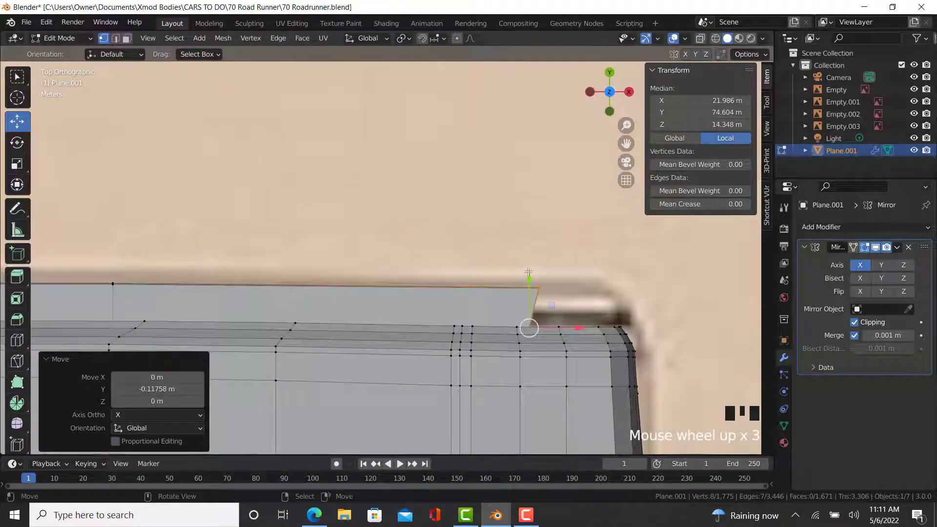
pyautogui.moveTo(528, 272); pyautogui.dragTo(528, 278)
pyautogui.scroll(-3, 436, 335)
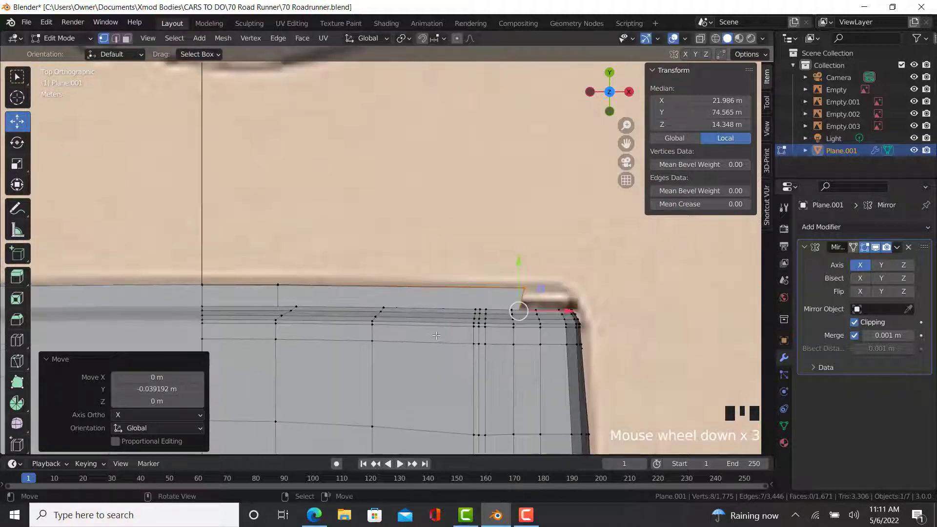
# Step: Extrude the bumper's end profile outward along X by about 2.25 m in back view
pyautogui.press('KP_1')
pyautogui.press('KP_9')
pyautogui.press('z')
pyautogui.scroll(4, 185, 261)
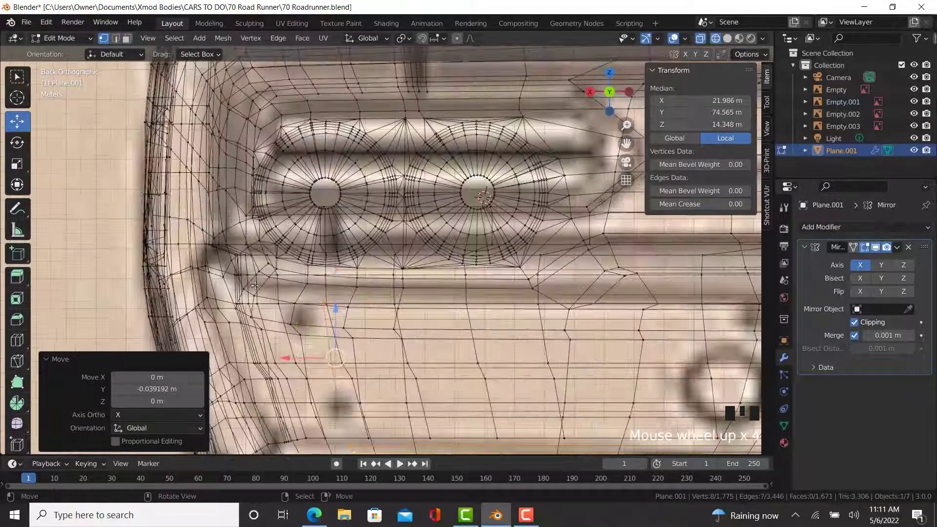
pyautogui.press('e')
pyautogui.press('x')
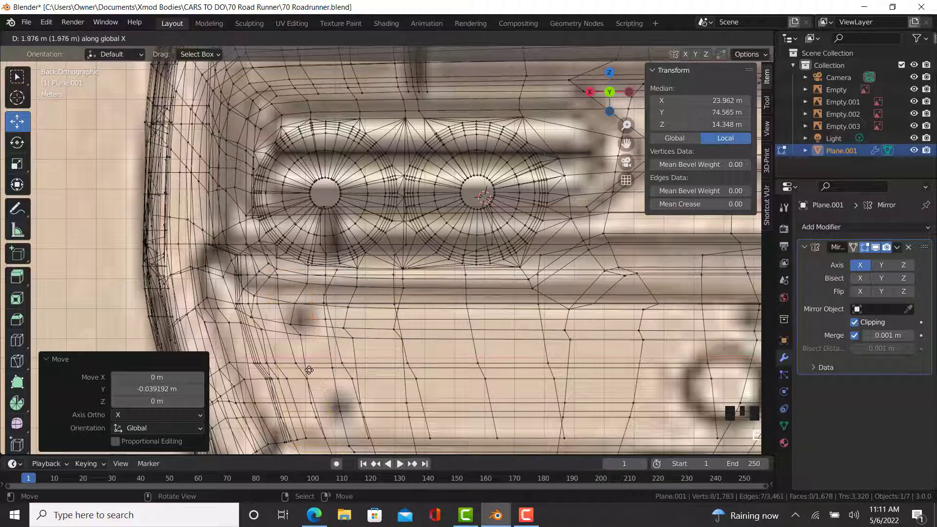
pyautogui.click(307, 367)
# Step: Rotate the new bumper end profile by about 11° in top view and move it along Y by about -0.05 m
pyautogui.press('KP_7')
pyautogui.keyDown('shift'); pyautogui.moveTo(507, 361); pyautogui.dragTo(544, 351, button='middle'); pyautogui.keyUp('shift')
pyautogui.press('r')
pyautogui.click(446, 280)
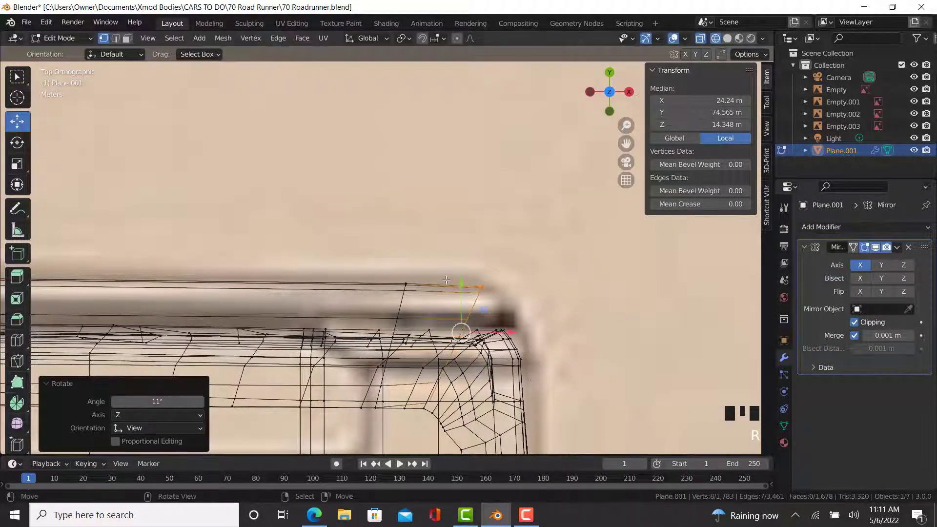
pyautogui.moveTo(456, 283); pyautogui.dragTo(456, 288)
pyautogui.scroll(-3, 488, 317)
pyautogui.moveTo(488, 317); pyautogui.dragTo(337, 302, button='middle')
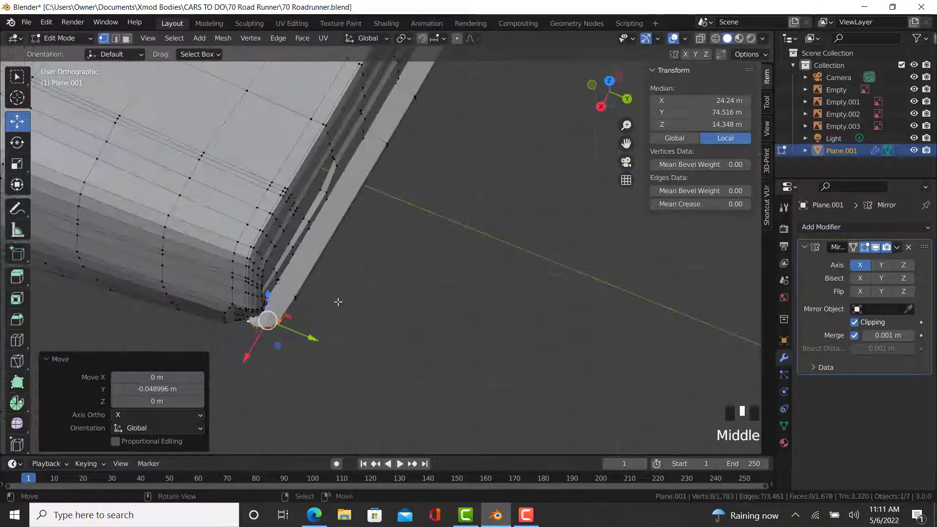
# Step: Extrude the end profile around the bumper corner by about 1.1 m in X and -0.82 m in Y in top view
pyautogui.press('KP_7')
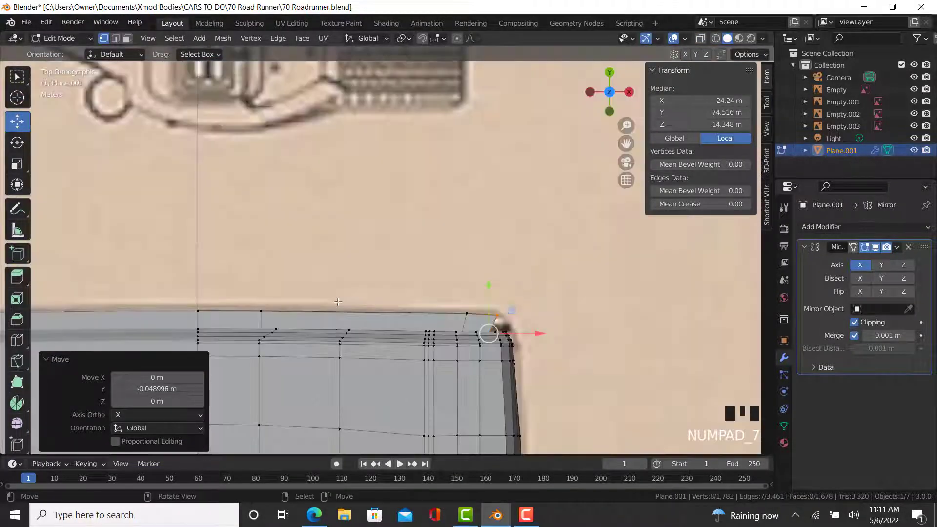
pyautogui.keyDown('shift'); pyautogui.moveTo(429, 314); pyautogui.dragTo(354, 243, button='middle'); pyautogui.keyUp('shift')
pyautogui.scroll(2, 484, 277)
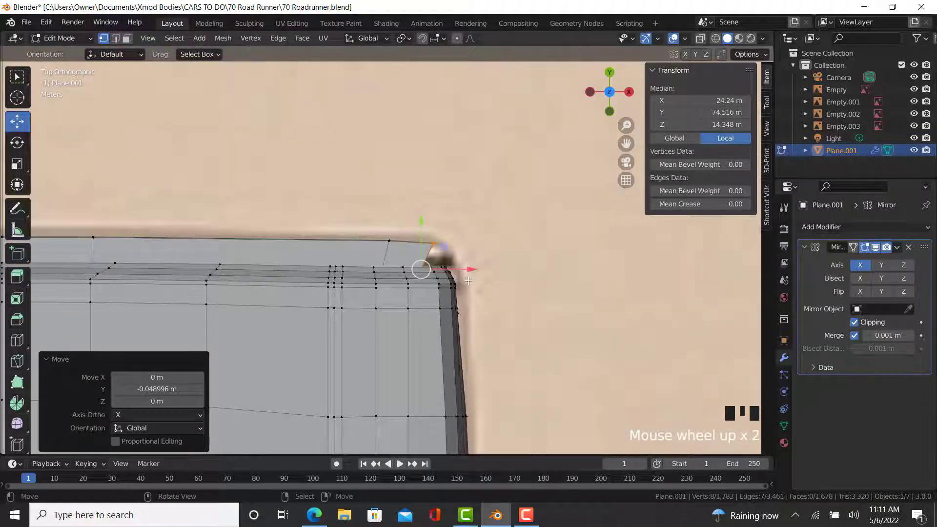
pyautogui.press('e')
pyautogui.click(477, 284)
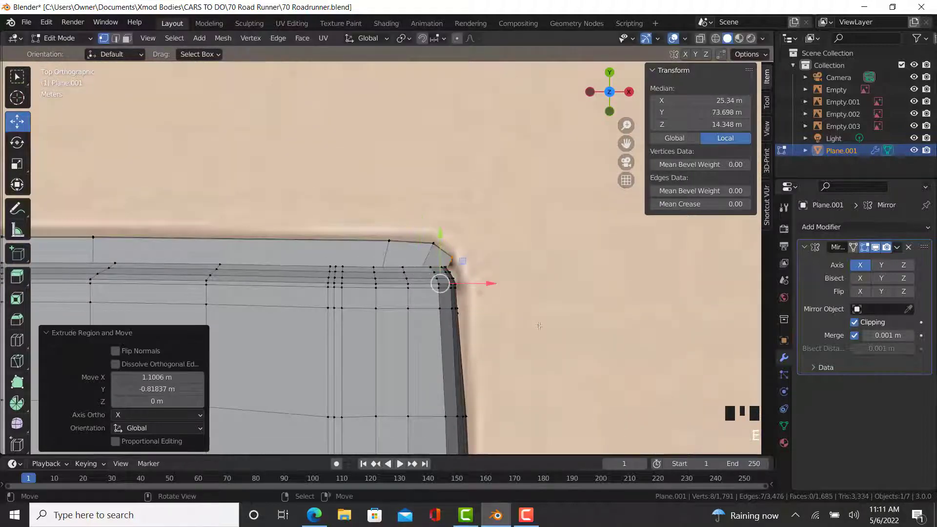
# Step: Rotate the corner profile by about 6.4° and a further 13.7°, and move it along X by about -0.04 m
pyautogui.press('r')
pyautogui.click(536, 330)
pyautogui.press('z')
pyautogui.click(479, 272)
pyautogui.scroll(2, 475, 274)
pyautogui.keyDown('shift'); pyautogui.moveTo(492, 258); pyautogui.dragTo(463, 236, button='middle'); pyautogui.keyUp('shift')
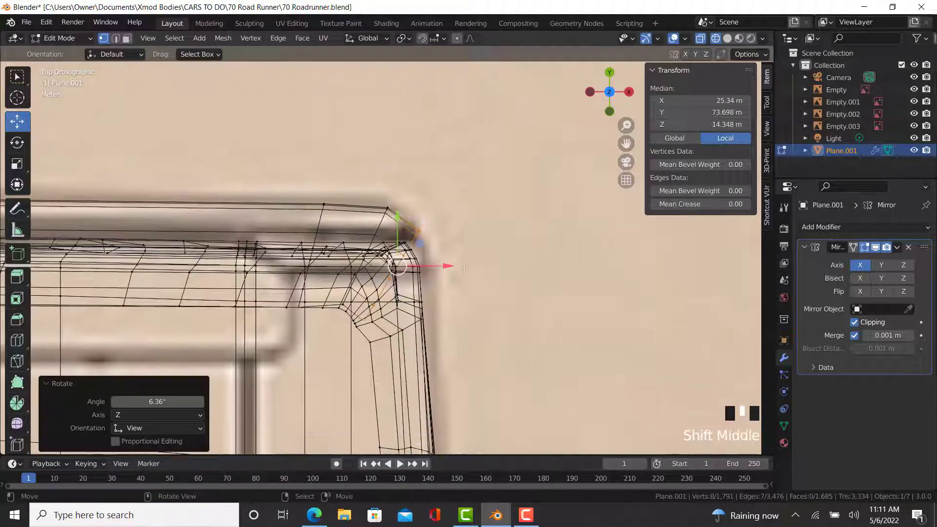
pyautogui.scroll(2, 463, 231)
pyautogui.press('r')
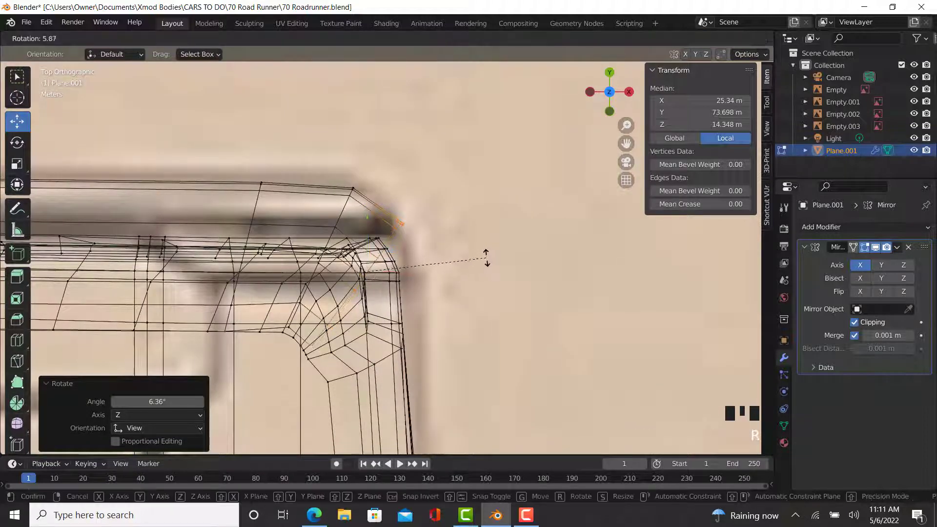
pyautogui.click(473, 274)
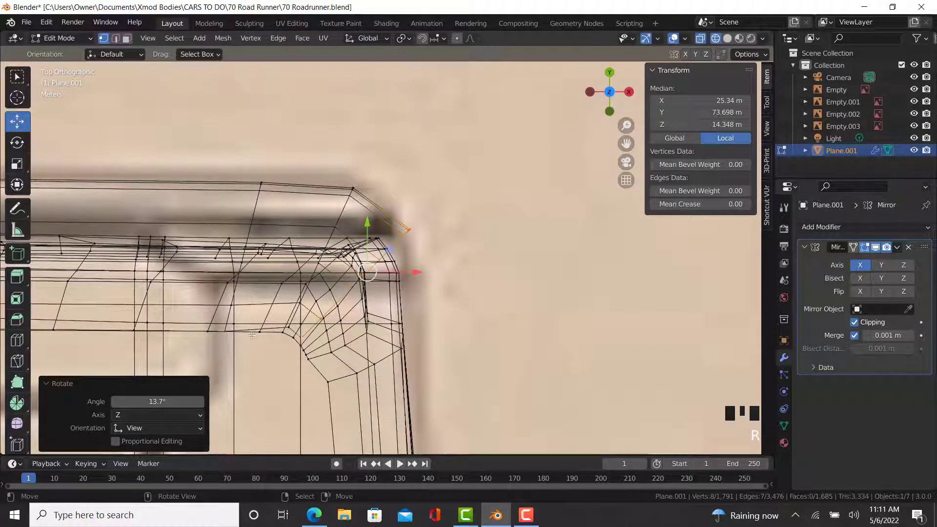
pyautogui.moveTo(416, 273); pyautogui.dragTo(414, 276)
pyautogui.keyDown('shift'); pyautogui.moveTo(413, 276); pyautogui.dragTo(333, 243, button='middle'); pyautogui.keyUp('shift')
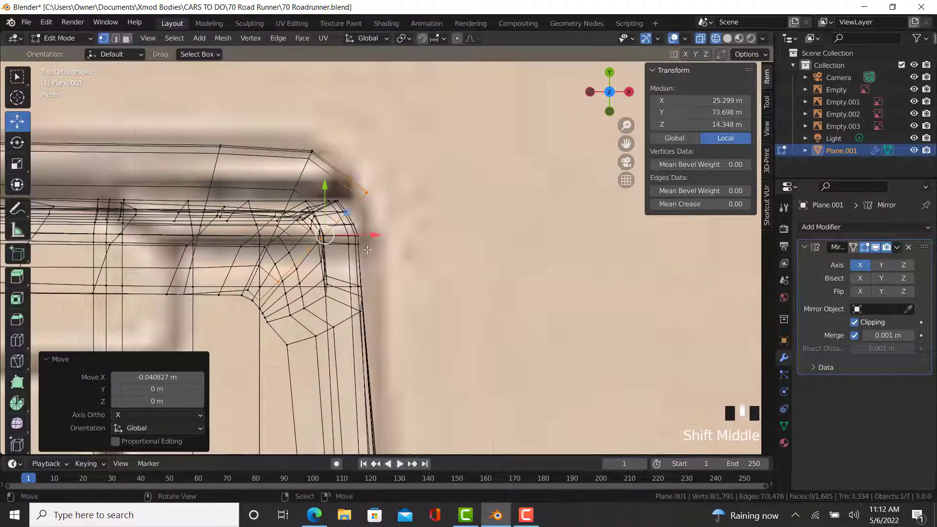
# Step: Extrude the corner profile toward the front of the car along Y by about -1.78 m in right view
pyautogui.press('KP_3')
pyautogui.press('z')
pyautogui.click(450, 246)
pyautogui.scroll(-3, 371, 312)
pyautogui.press('z')
pyautogui.click(419, 353)
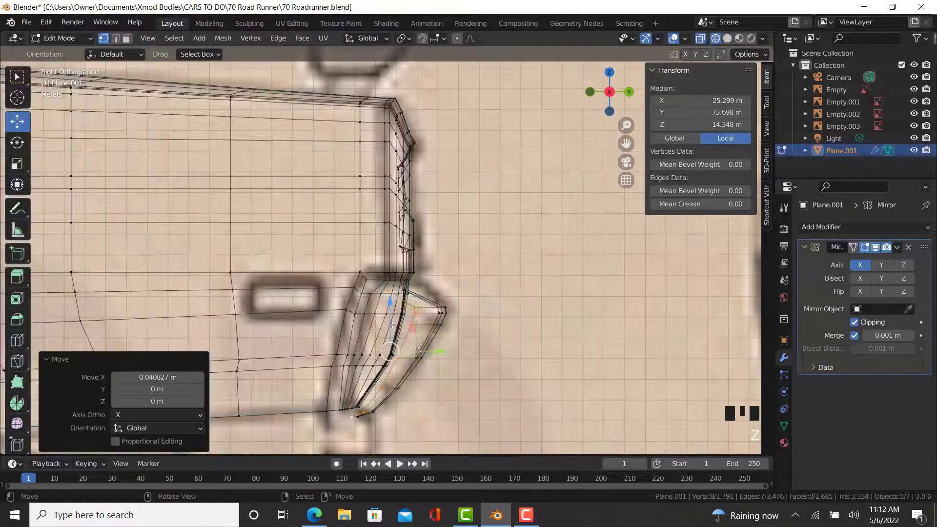
pyautogui.scroll(2, 419, 352)
pyautogui.press('e')
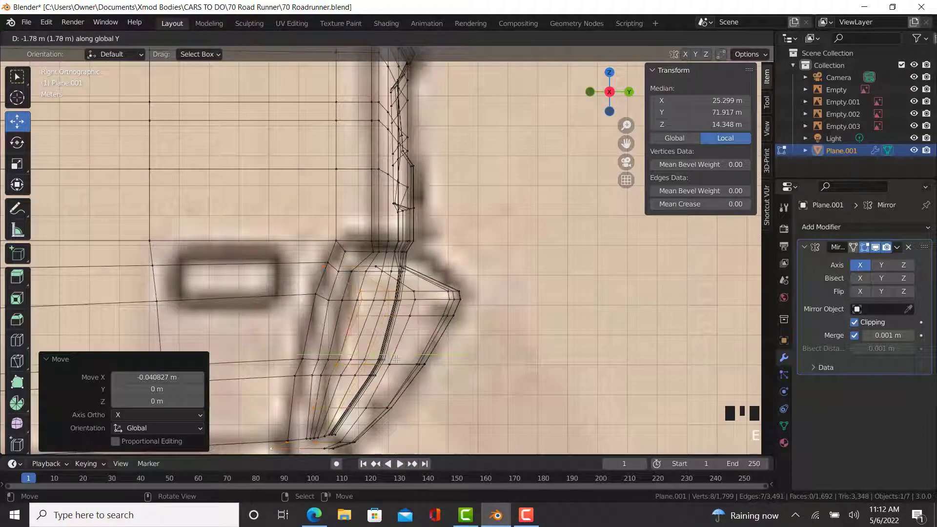
pyautogui.click(395, 354)
# Step: Scale the side end profile along Y to about 0.255 in top view and move it outward along X by about 0.16 m
pyautogui.press('KP_7')
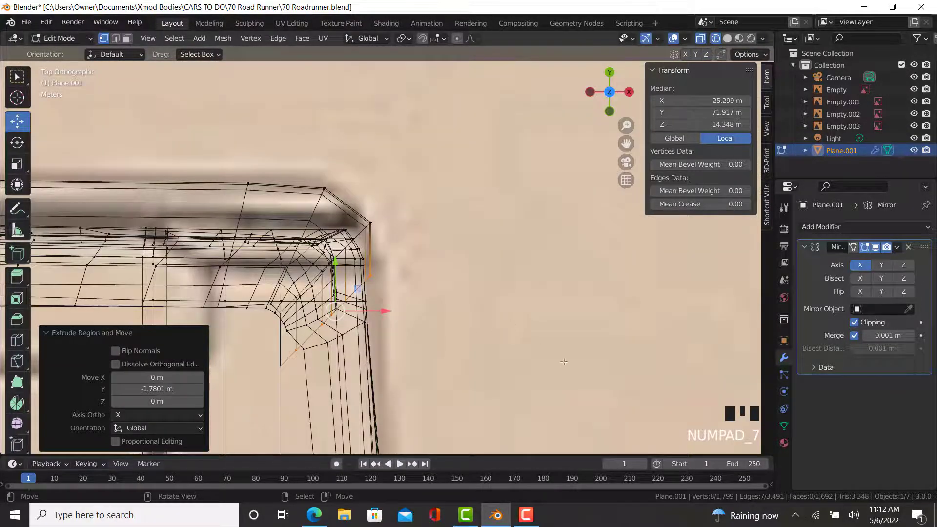
pyautogui.press('s')
pyautogui.press('y')
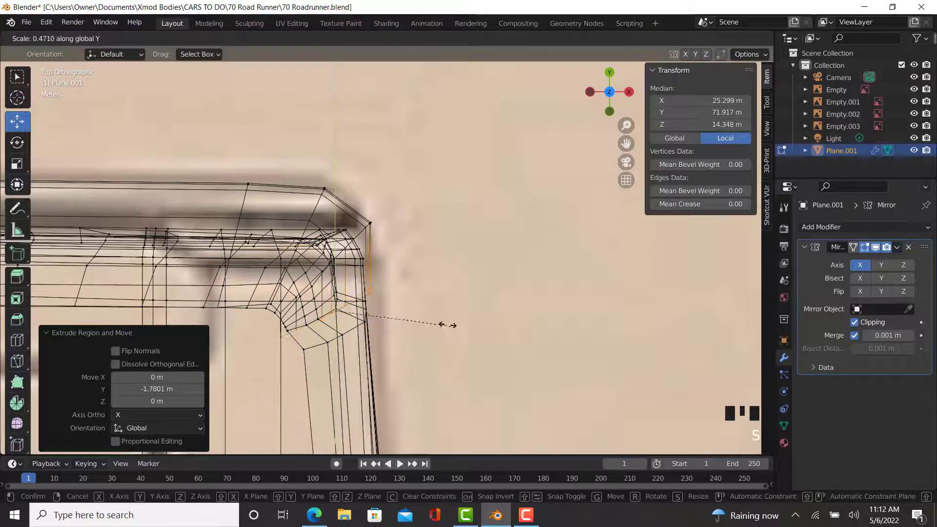
pyautogui.click(395, 315)
pyautogui.press('z')
pyautogui.click(509, 317)
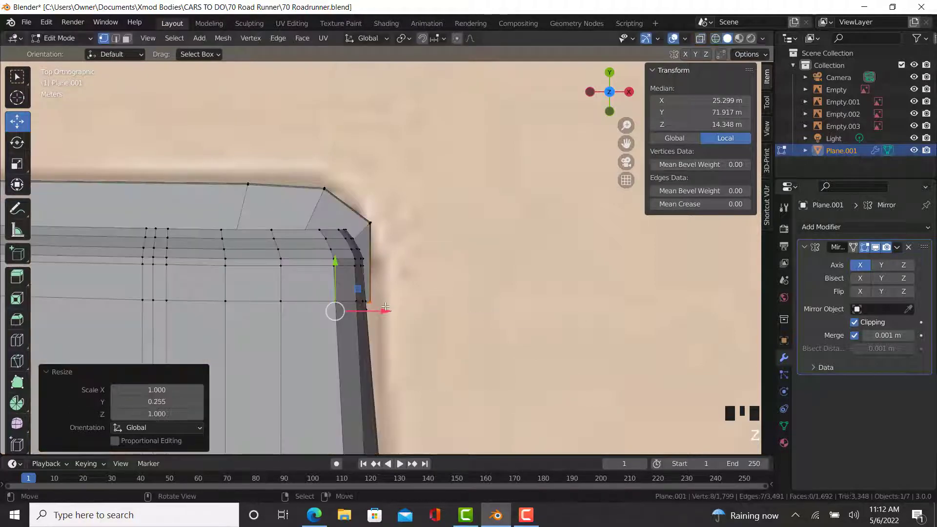
pyautogui.moveTo(386, 306); pyautogui.dragTo(390, 308)
# Step: Move the bumper's side end profile along Y by about -0.33 m in right view to match the blueprint
pyautogui.press('Tab')
pyautogui.scroll(-5, 424, 350)
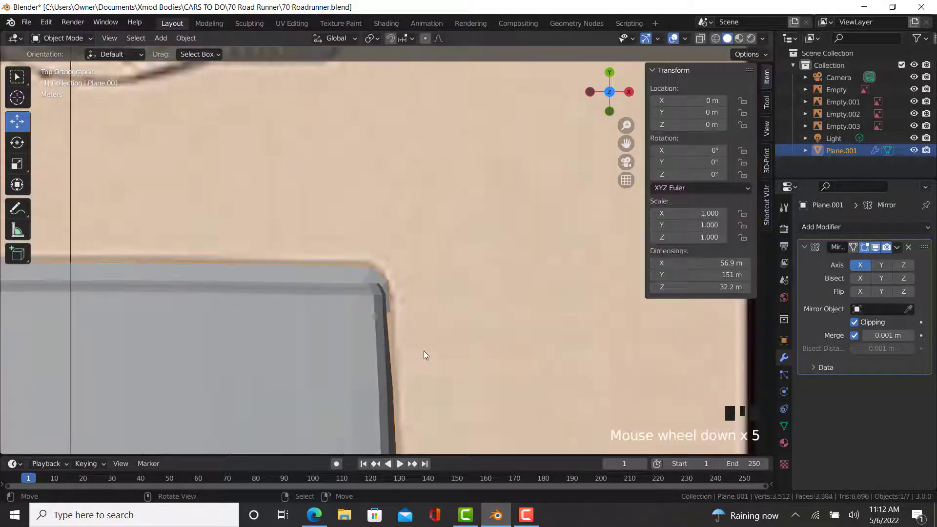
pyautogui.moveTo(424, 351); pyautogui.dragTo(221, 262, button='middle')
pyautogui.press('KP_3')
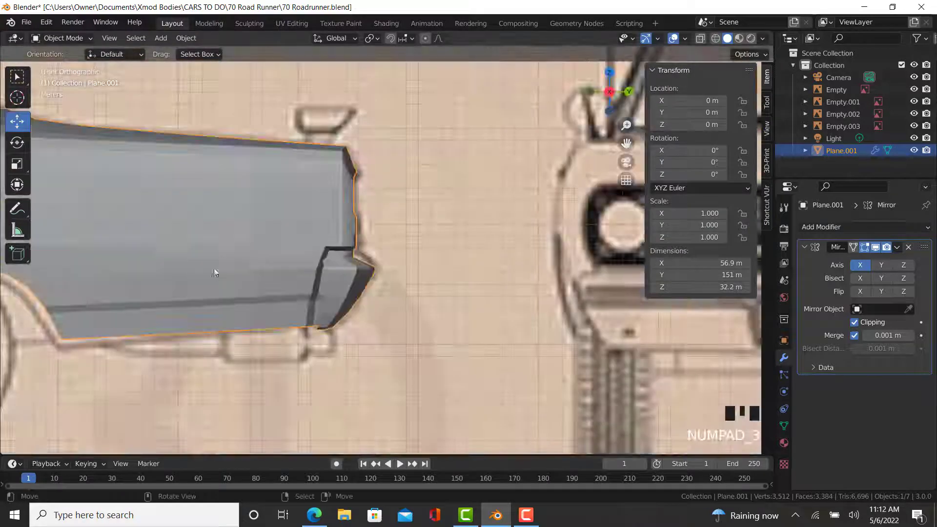
pyautogui.press('z')
pyautogui.click(285, 290)
pyautogui.scroll(3, 321, 285)
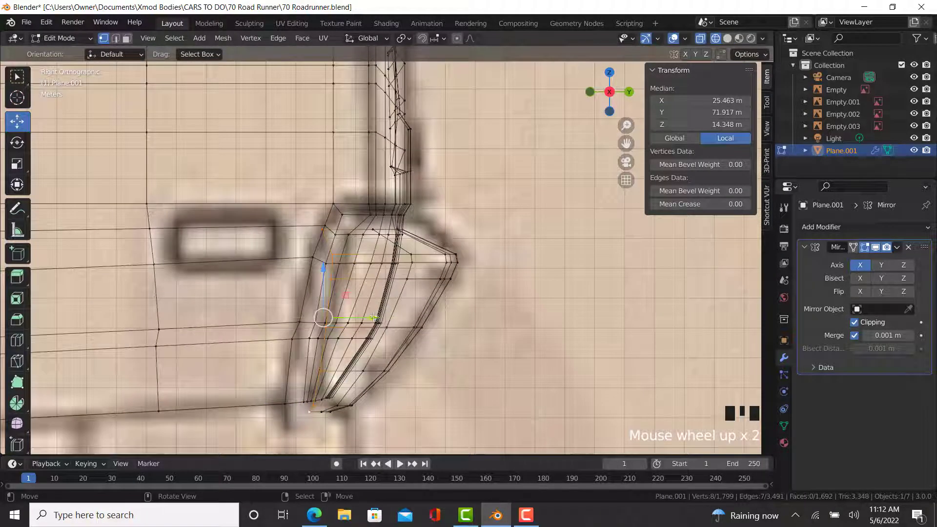
pyautogui.moveTo(373, 318); pyautogui.dragTo(364, 316)
pyautogui.press('z')
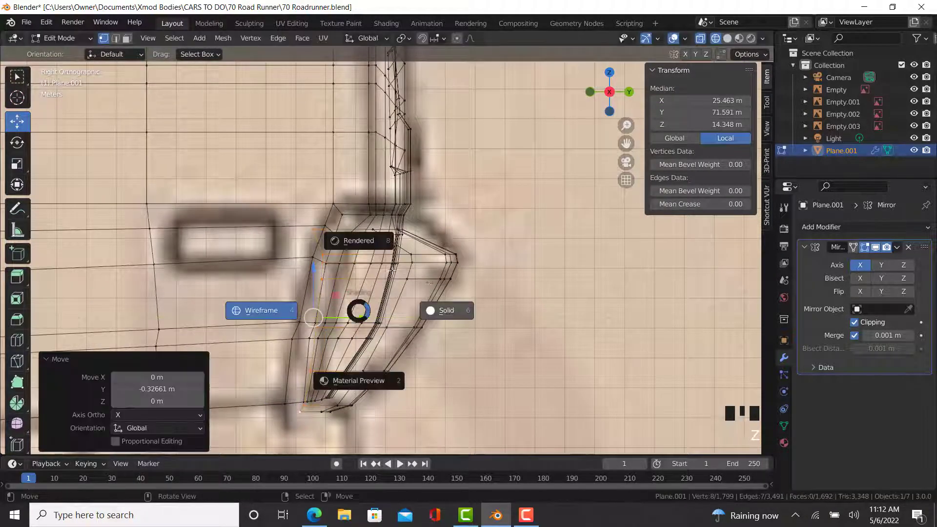
pyautogui.press('z')
# Step: Slide the two topmost vertices of the bumper's side end rearward along their edges by factors of about 0.54 and 0.20
pyautogui.click(325, 227)
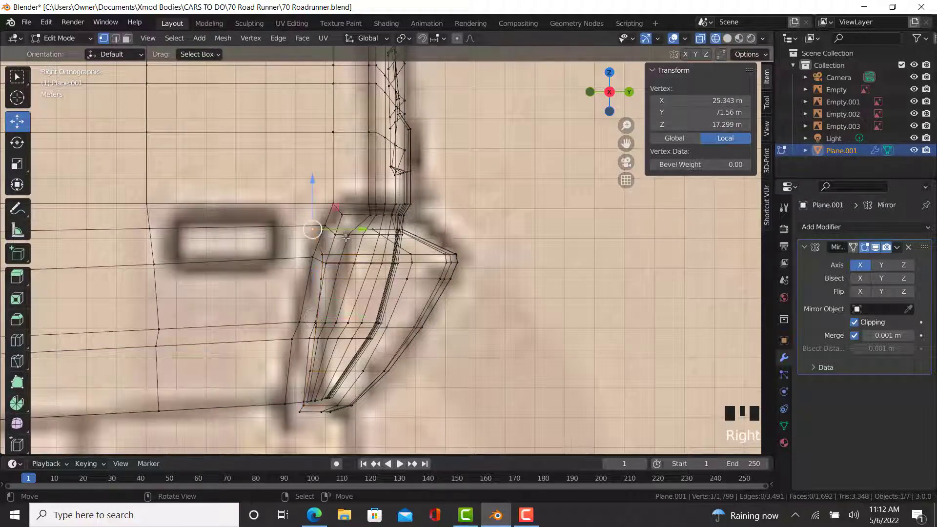
pyautogui.scroll(3, 343, 237)
pyautogui.press('g')
pyautogui.press('g')
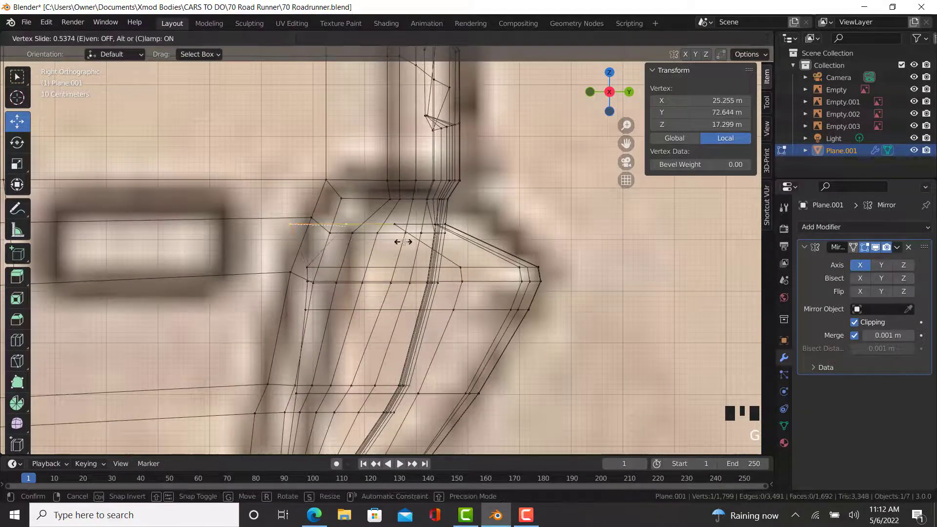
pyautogui.click(403, 241)
pyautogui.click(307, 267)
pyautogui.press('g')
pyautogui.press('g')
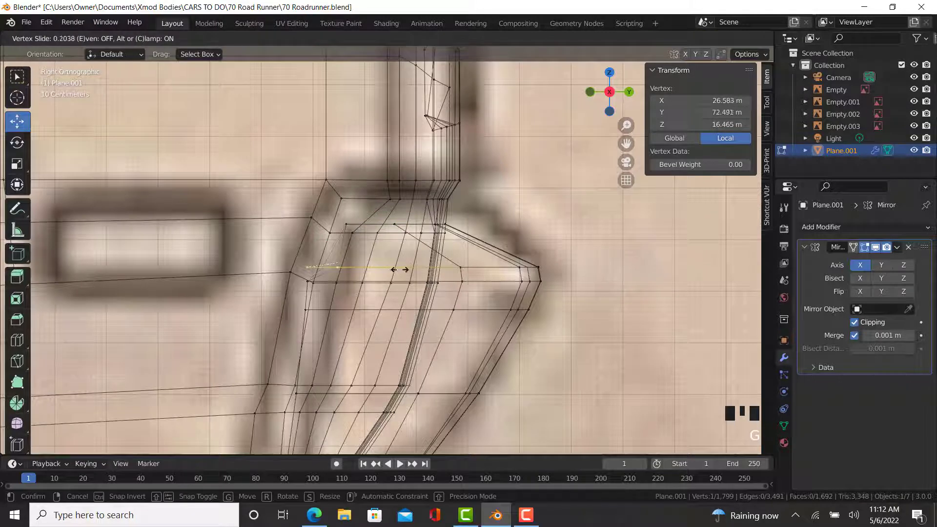
pyautogui.click(400, 269)
# Step: Select the next two vertices down the bumper's side end and slide their edge rearward along the surface
pyautogui.rightClick(313, 282)
pyautogui.rightClick(308, 282)
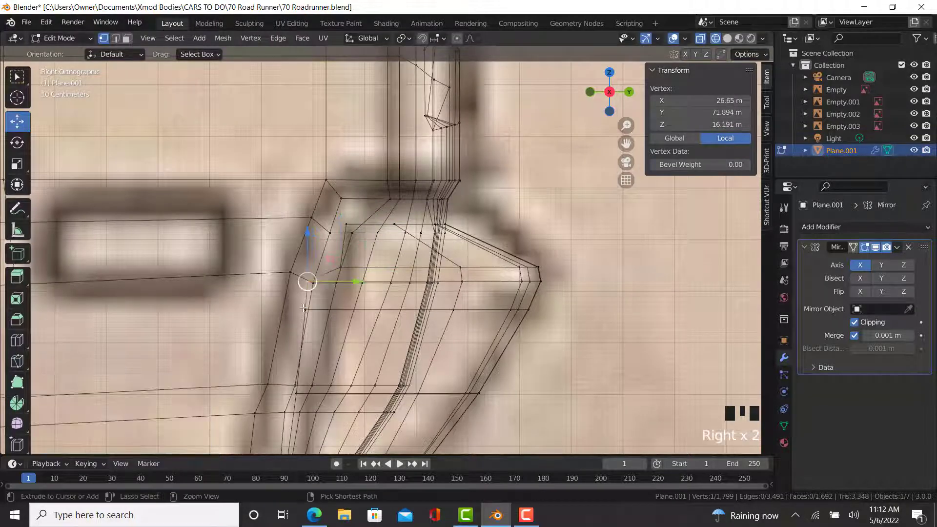
pyautogui.keyDown('ctrl'); pyautogui.rightClick(306, 309); pyautogui.keyUp('ctrl')
pyautogui.press('g')
pyautogui.press('g')
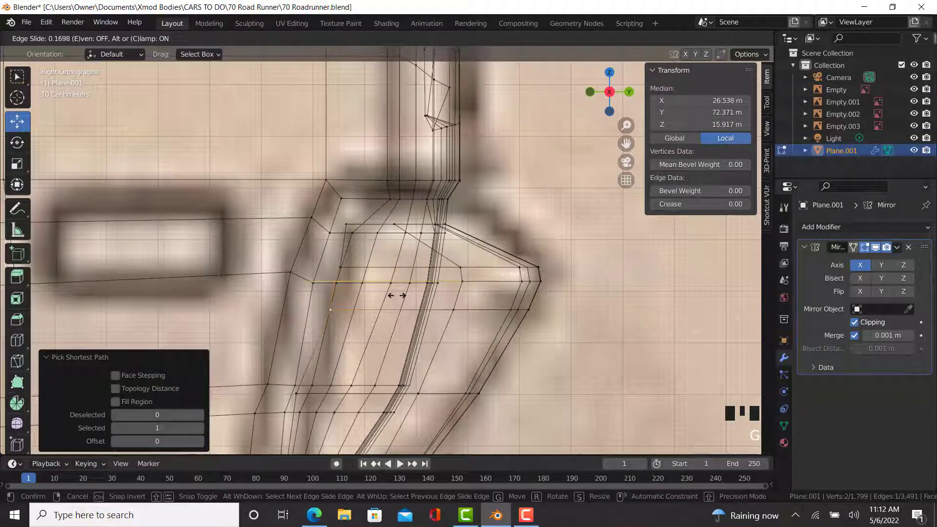
pyautogui.click(329, 292)
# Step: Fine-tune the upper vertex of that edge on the bumper's side end with a Vertex Slide factor of about 0.024
pyautogui.click(335, 279)
pyautogui.scroll(3, 314, 278)
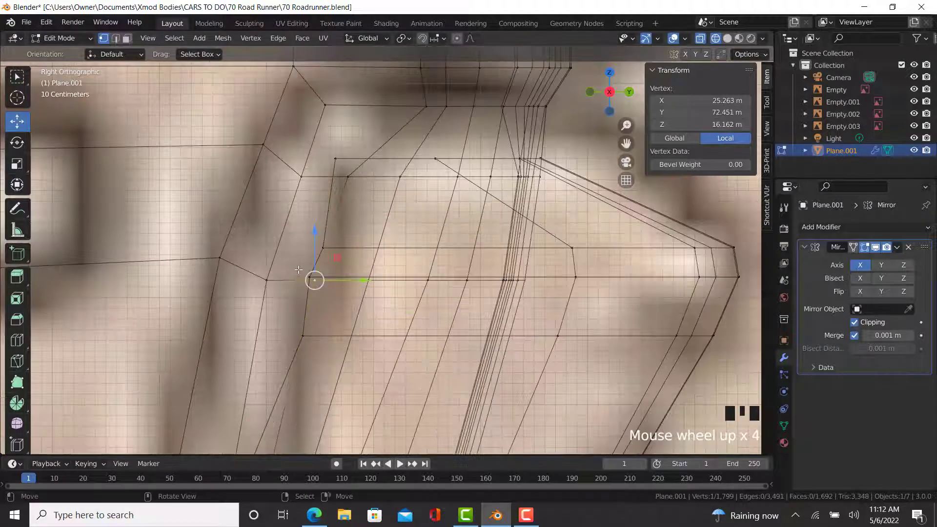
pyautogui.hotkey('shift', 'v')
pyautogui.click(372, 286)
pyautogui.scroll(-3, 335, 302)
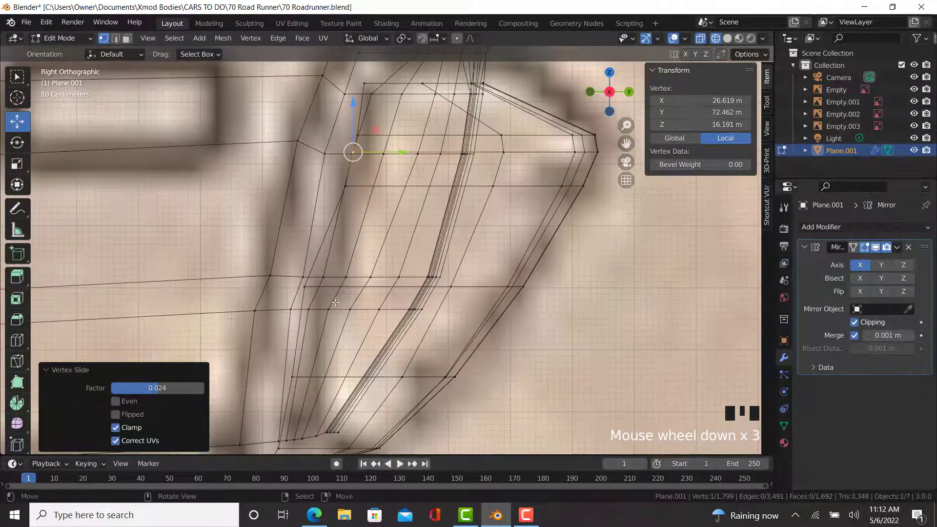
# Step: Slide the middle vertex on the bumper's side end rearward along its edge by a factor of about 0.09
pyautogui.click(308, 309)
pyautogui.hotkey('shift', 'z')
pyautogui.keyDown('shift'); pyautogui.moveTo(308, 440); pyautogui.dragTo(308, 367, button='middle'); pyautogui.keyUp('shift')
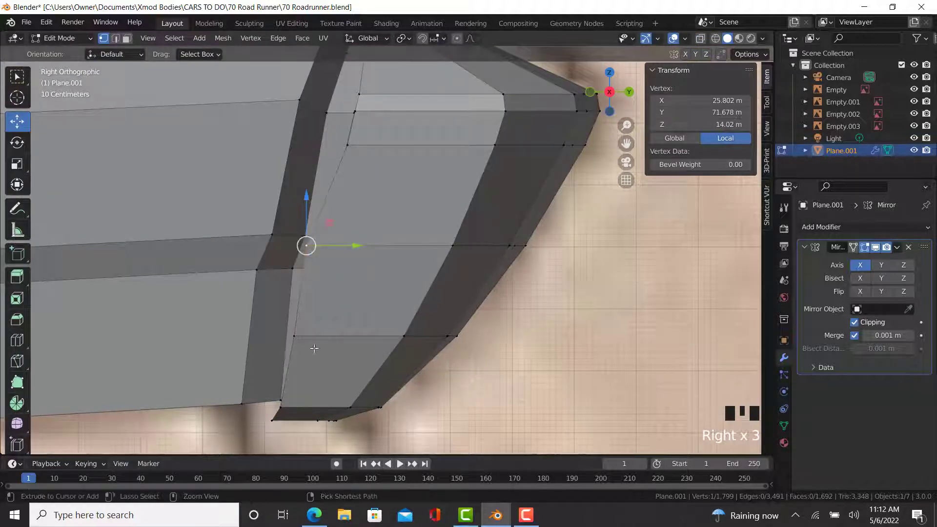
pyautogui.press('g')
pyautogui.press('g')
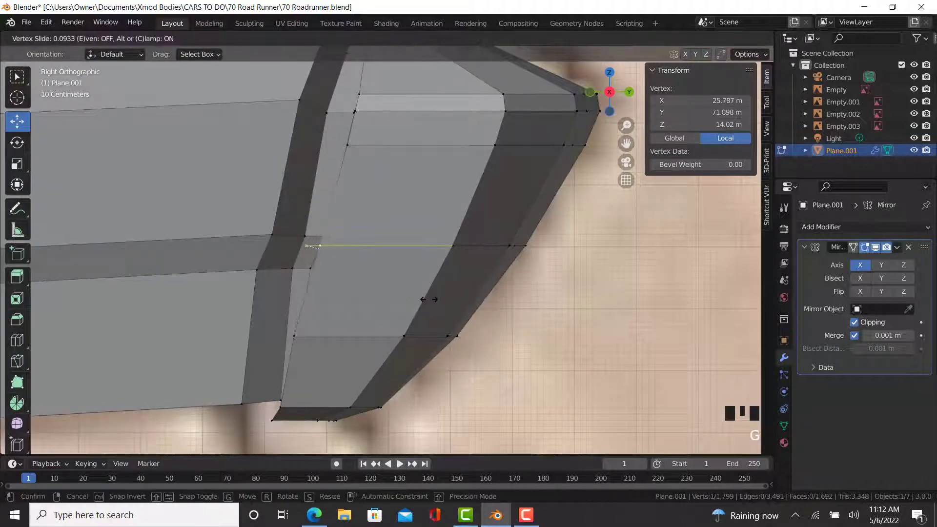
pyautogui.click(429, 299)
# Step: Add the next lower vertex of the side end to the selection and slide the edge rearward by about 0.03
pyautogui.keyDown('ctrl'); pyautogui.rightClick(294, 336); pyautogui.keyUp('ctrl')
pyautogui.press('g')
pyautogui.press('g')
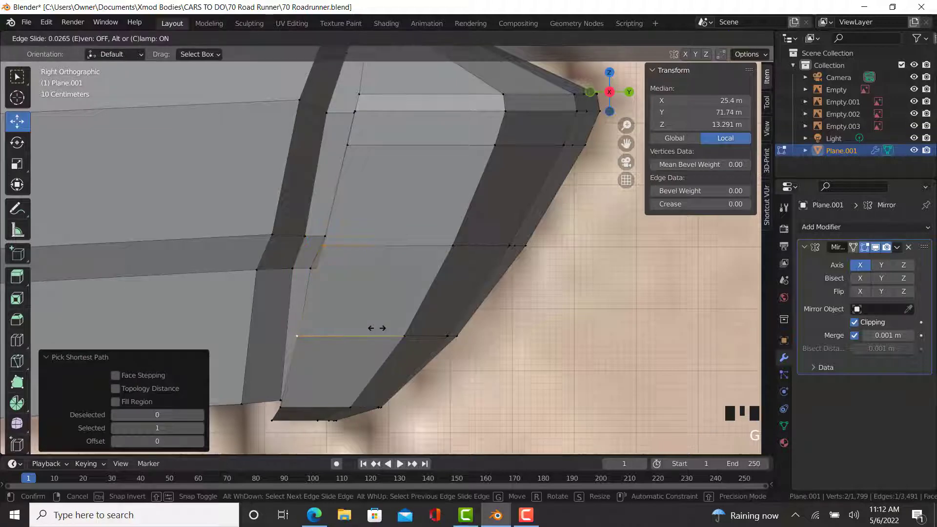
pyautogui.click(377, 328)
# Step: Select the vertex chain down the bumper's side end and move it outward along X by about 0.06 m in top view
pyautogui.click(272, 414)
pyautogui.press('Tab')
pyautogui.moveTo(271, 414); pyautogui.dragTo(356, 345, button='middle')
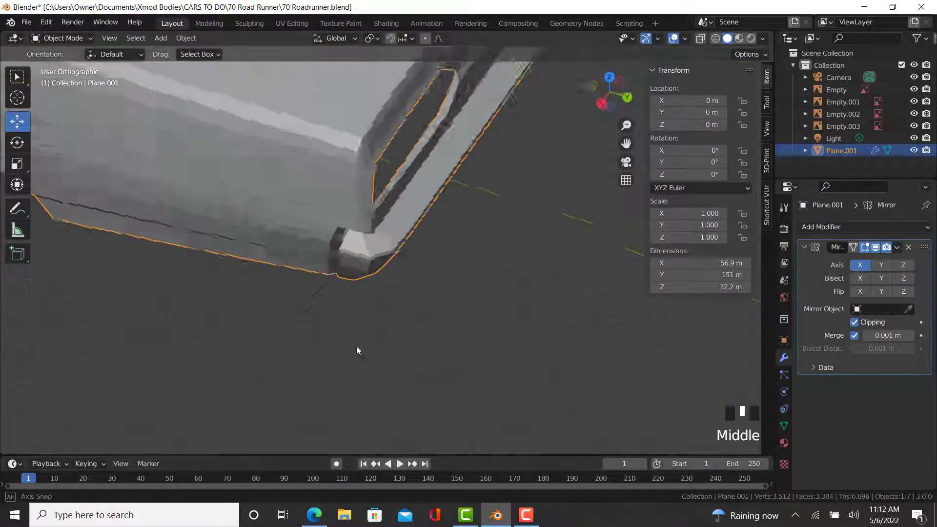
pyautogui.press('Tab')
pyautogui.scroll(4, 337, 274)
pyautogui.hotkey('shift', 'z')
pyautogui.scroll(2, 273, 307)
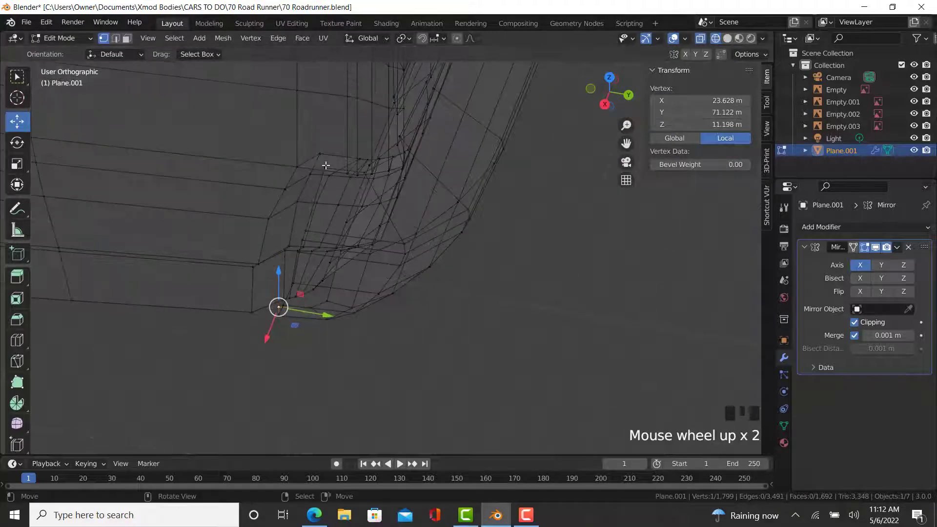
pyautogui.rightClick(324, 168)
pyautogui.keyDown('ctrl'); pyautogui.rightClick(278, 306); pyautogui.keyUp('ctrl')
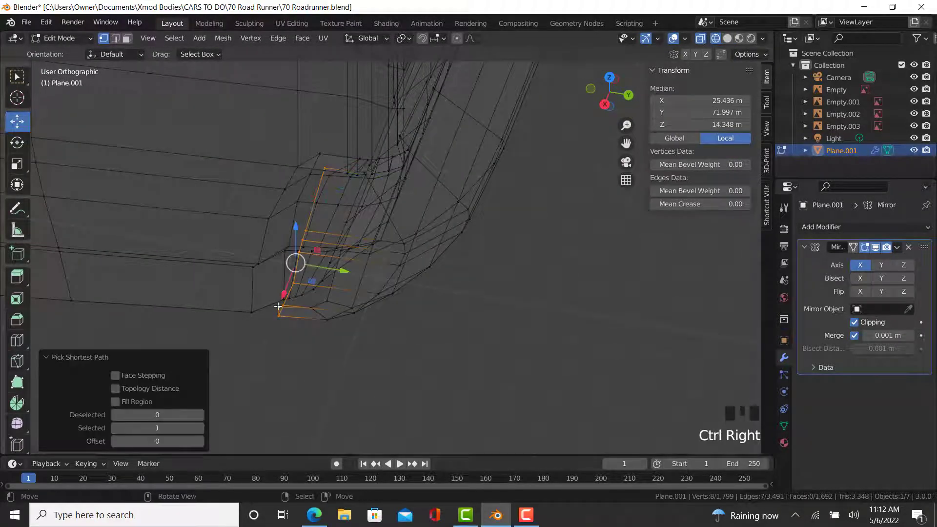
pyautogui.press('KP_7')
pyautogui.moveTo(351, 365); pyautogui.dragTo(355, 371)
# Step: Inspect the bumper's end from the back view and compare it with the Road Runner photo in the browser, then return to Blender
pyautogui.hotkey('shift', 'z')
pyautogui.press('Tab')
pyautogui.moveTo(418, 347)
pyautogui.mouseDown(button='middle')
pyautogui.moveTo(327, 309)
pyautogui.moveTo(337, 300)
pyautogui.moveTo(237, 218)
pyautogui.moveTo(274, 245)
pyautogui.moveTo(340, 268)
pyautogui.moveTo(302, 267)
pyautogui.mouseUp(button='middle')
pyautogui.scroll(-3, 326, 309)
pyautogui.press('Tab')
pyautogui.scroll(2, 317, 270)
pyautogui.press('KP_1')
pyautogui.press('KP_9')
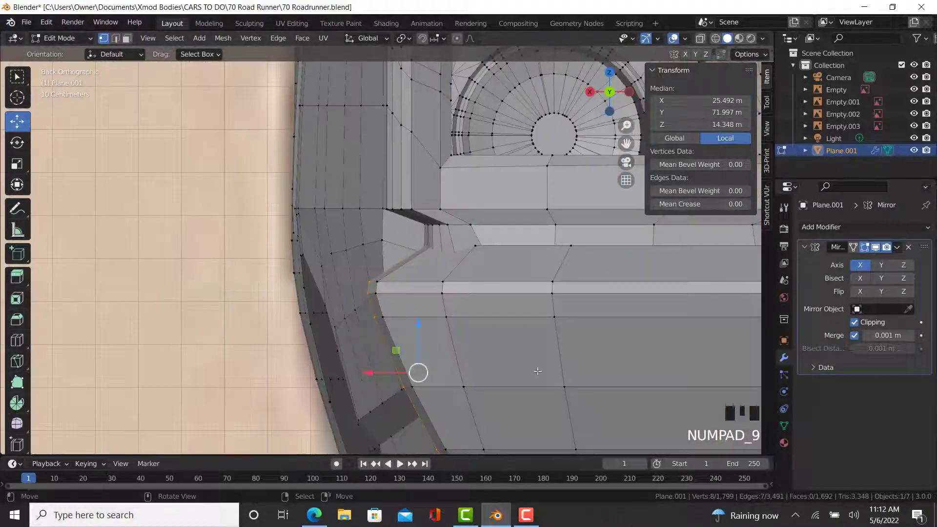
pyautogui.press('z')
pyautogui.press('z')
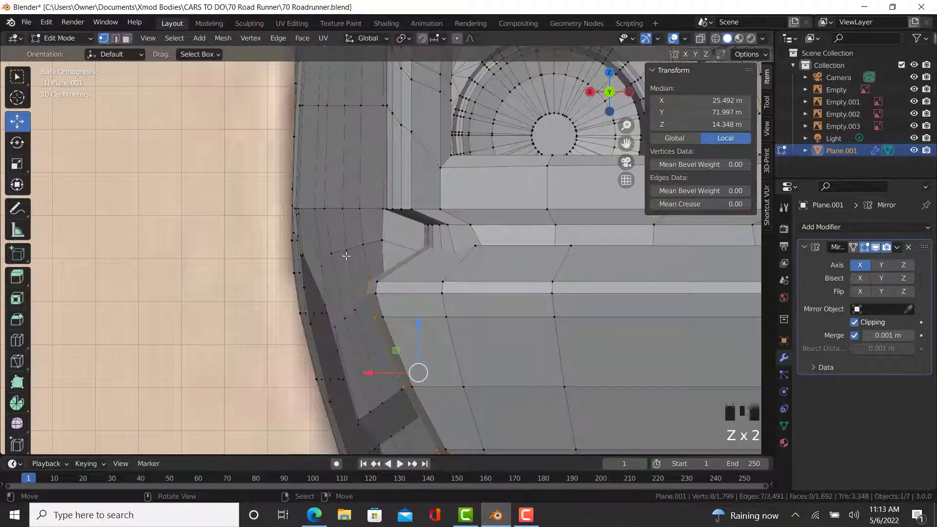
pyautogui.moveTo(346, 256); pyautogui.dragTo(350, 258, button='middle')
pyautogui.click(314, 514)
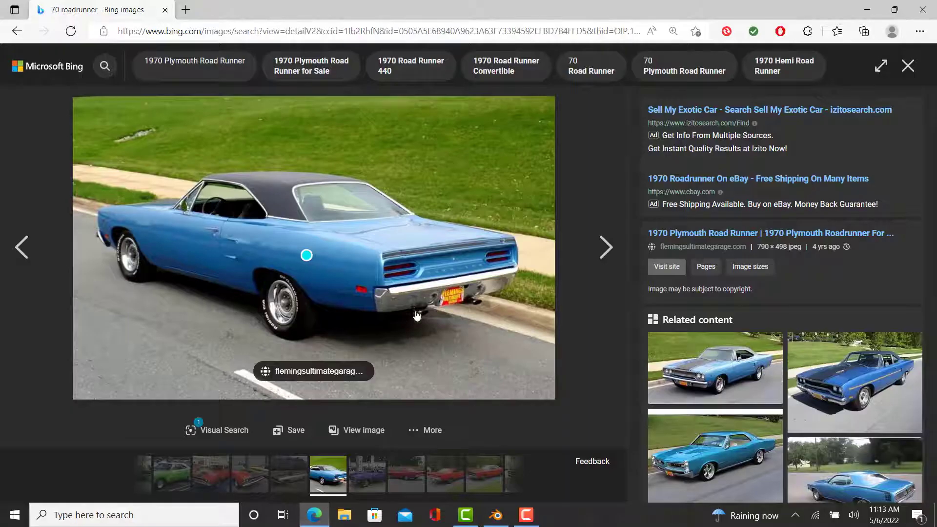
pyautogui.click(490, 519)
# Step: Select the two upper outer vertices at the bumper's side corner and raise them along Z by about 0.71 m
pyautogui.moveTo(380, 276); pyautogui.dragTo(404, 283, button='middle')
pyautogui.rightClick(320, 265)
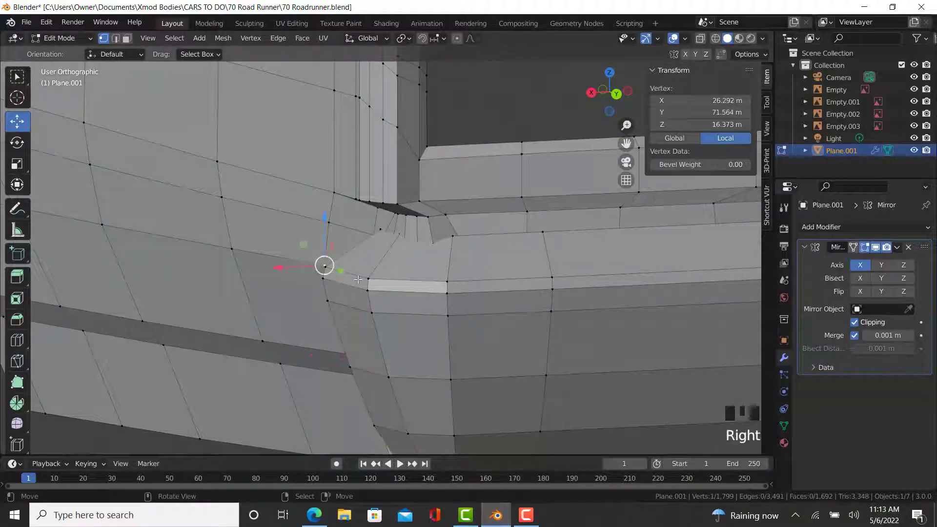
pyautogui.rightClick(367, 278)
pyautogui.keyDown('ctrl'); pyautogui.rightClick(341, 272); pyautogui.keyUp('ctrl')
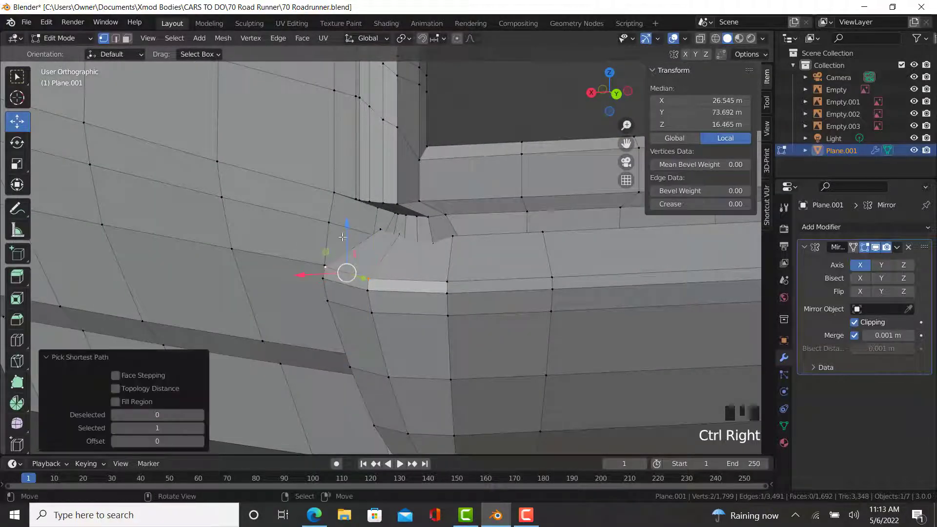
pyautogui.moveTo(345, 271); pyautogui.dragTo(344, 186)
# Step: Add the two inner vertices behind them to the selection and raise all four along Z by about 0.73 m
pyautogui.press('z')
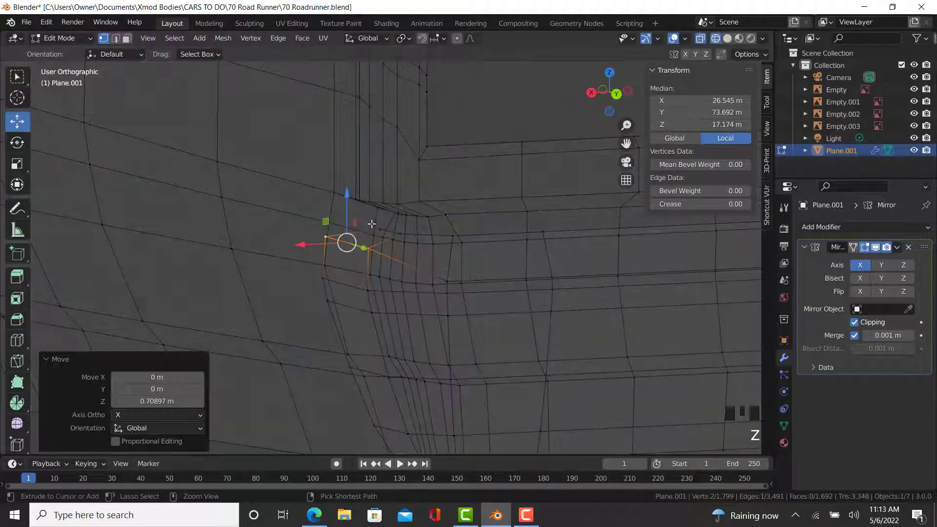
pyautogui.keyDown('ctrl'); pyautogui.rightClick(373, 231); pyautogui.keyUp('ctrl')
pyautogui.keyDown('ctrl'); pyautogui.rightClick(396, 233); pyautogui.keyUp('ctrl')
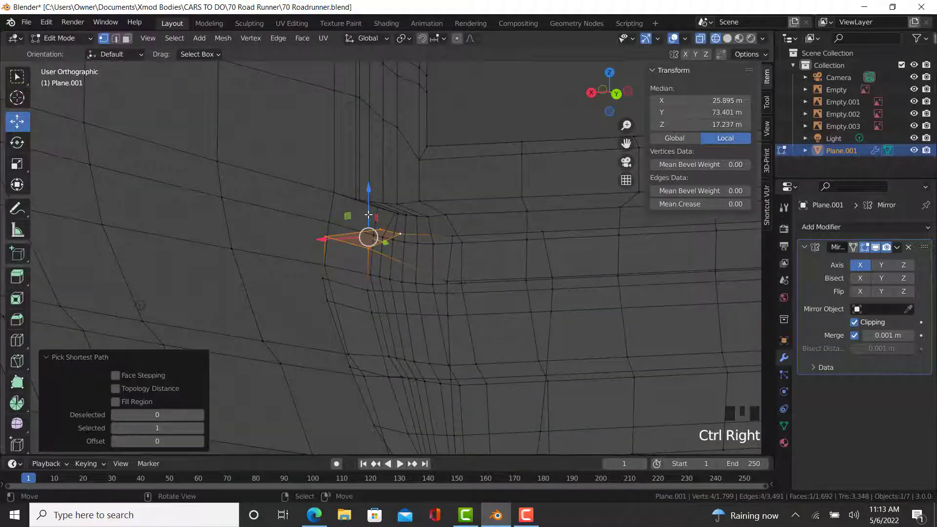
pyautogui.moveTo(368, 196); pyautogui.dragTo(364, 164)
pyautogui.press('z')
pyautogui.moveTo(413, 247); pyautogui.dragTo(385, 247, button='middle')
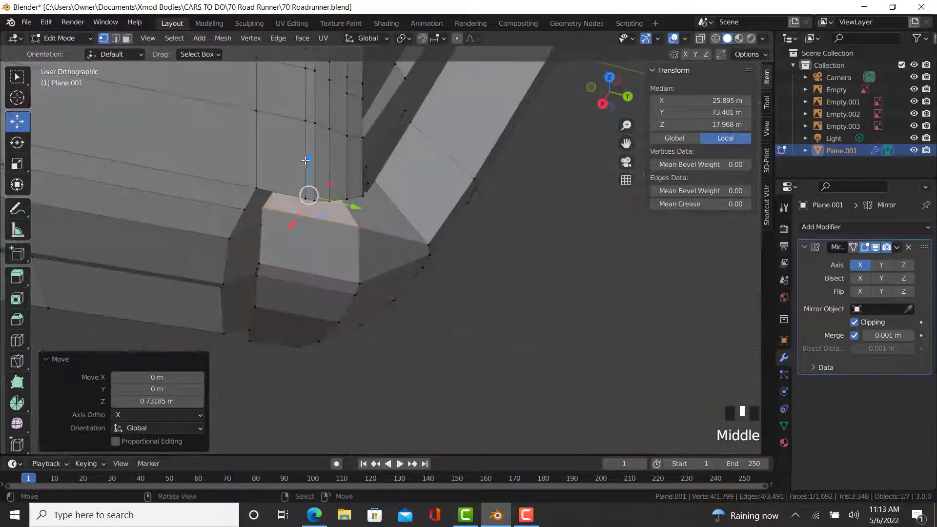
pyautogui.moveTo(307, 181); pyautogui.dragTo(389, 262, button='middle')
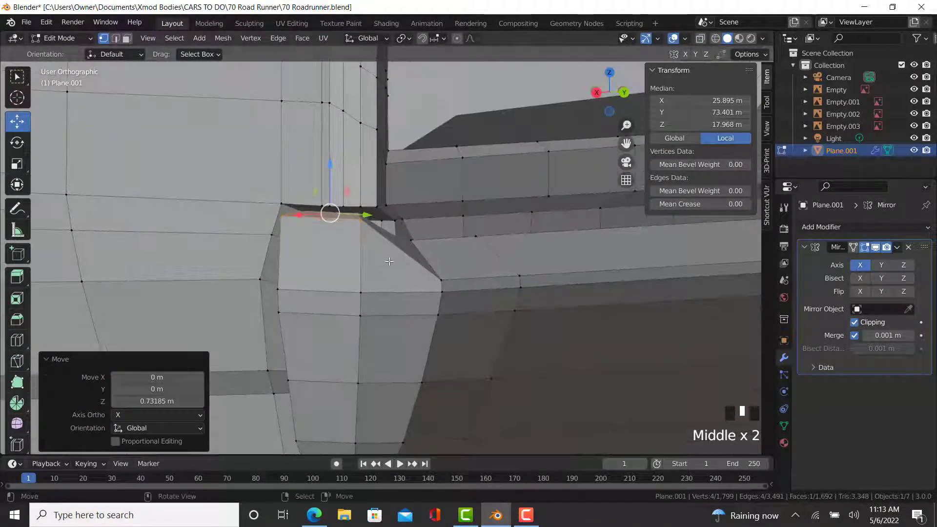
# Step: Add a loop cut across the bumper's corner in top view and move it about 0.14 m along Y
pyautogui.press('KP_7')
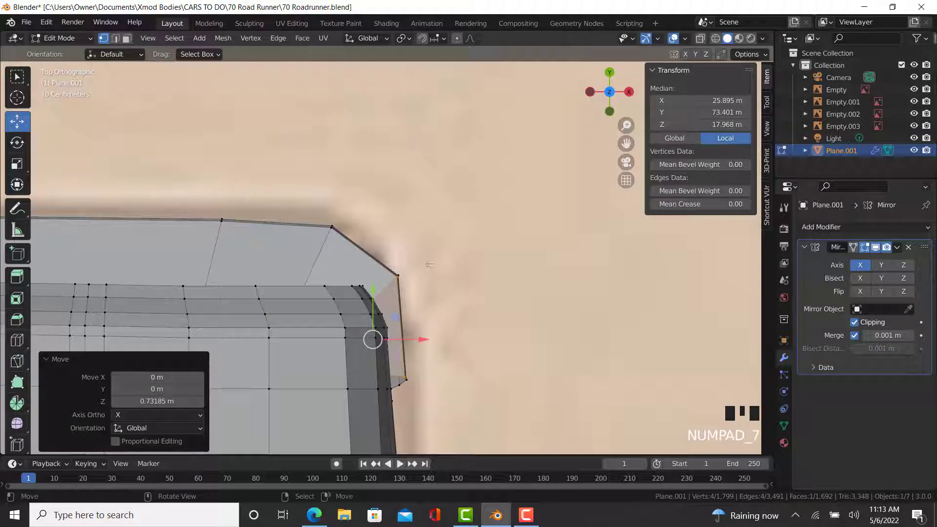
pyautogui.click(16, 340)
pyautogui.hotkey('shift', 'z')
pyautogui.moveTo(362, 264); pyautogui.dragTo(330, 272)
pyautogui.click(17, 121)
# Step: Slide the new corner loop along the bumper by a factor of about 0.25
pyautogui.scroll(1, 331, 280)
pyautogui.press('g')
pyautogui.press('g')
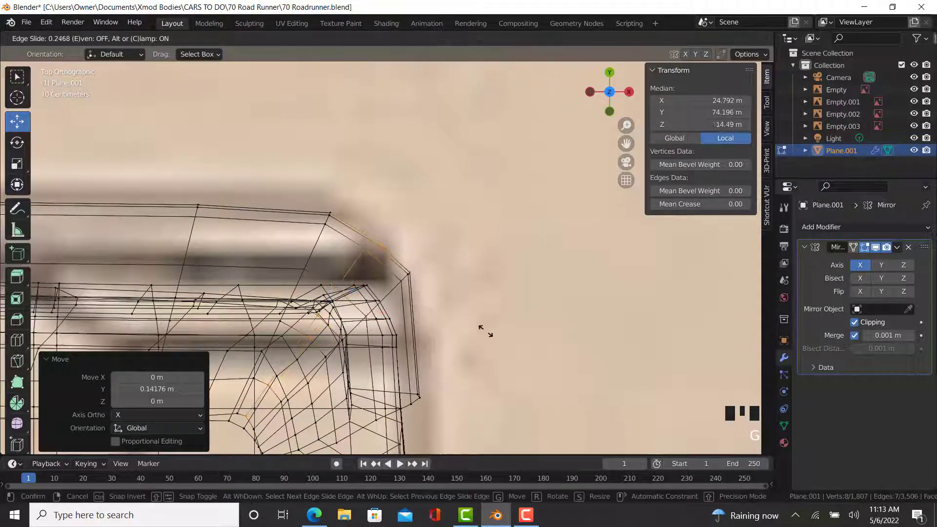
pyautogui.click(478, 331)
# Step: Round the corner by scaling the new loop along X and nudging it along X and by about -0.05 m along Y
pyautogui.moveTo(366, 310)
pyautogui.mouseDown()
pyautogui.moveTo(373, 319)
pyautogui.moveTo(382, 312)
pyautogui.mouseUp()
pyautogui.press('s')
pyautogui.press('x')
pyautogui.click(419, 309)
pyautogui.moveTo(327, 257); pyautogui.dragTo(333, 262)
pyautogui.hotkey('shift', 'z')
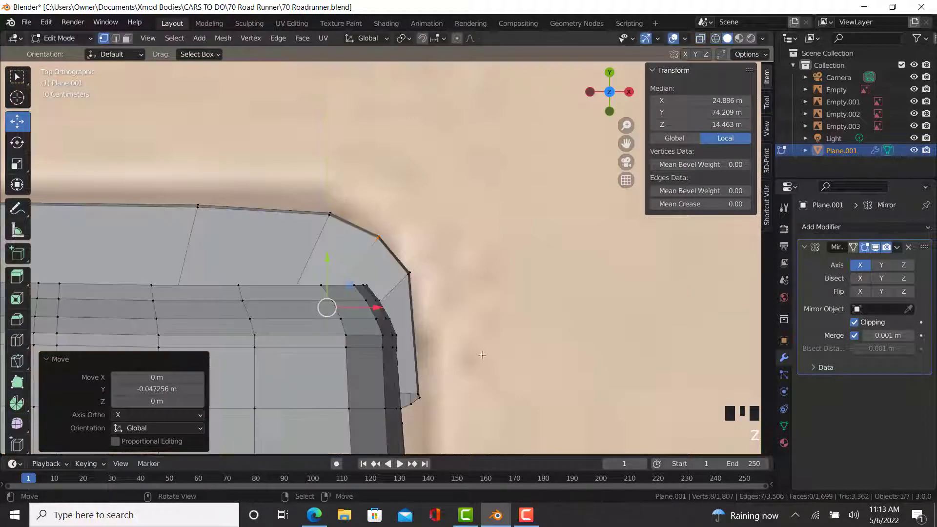
# Step: Check the rounded corner against the reference photo and raise the corner loop's top vertex along Z to 17.828 m
pyautogui.press('Tab')
pyautogui.scroll(-1, 468, 382)
pyautogui.moveTo(468, 381); pyautogui.dragTo(212, 259, button='middle')
pyautogui.press('Tab')
pyautogui.scroll(3, 362, 261)
pyautogui.scroll(1, 363, 262)
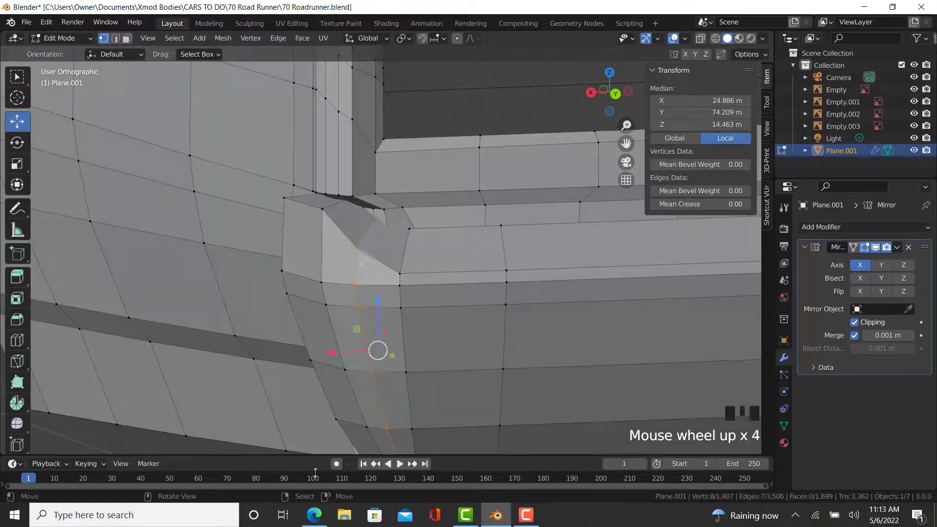
pyautogui.click(314, 515)
pyautogui.click(312, 524)
pyautogui.scroll(3, 305, 239)
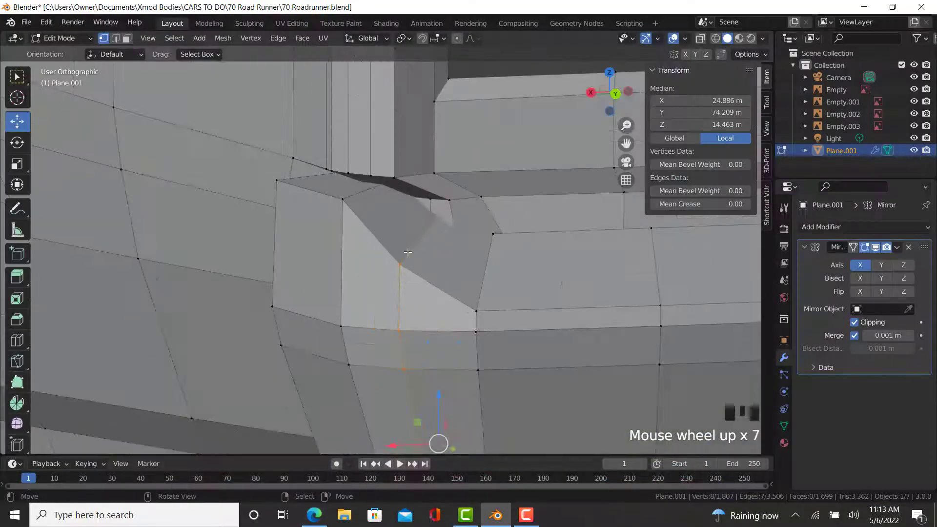
pyautogui.rightClick(404, 258)
pyautogui.moveTo(400, 212); pyautogui.dragTo(418, 161)
# Step: Add a second loop cut at the bumper's corner with a factor of 0.152 and move it about 0.1 m along X
pyautogui.scroll(-5, 398, 305)
pyautogui.moveTo(398, 306); pyautogui.dragTo(409, 326, button='middle')
pyautogui.scroll(3, 465, 227)
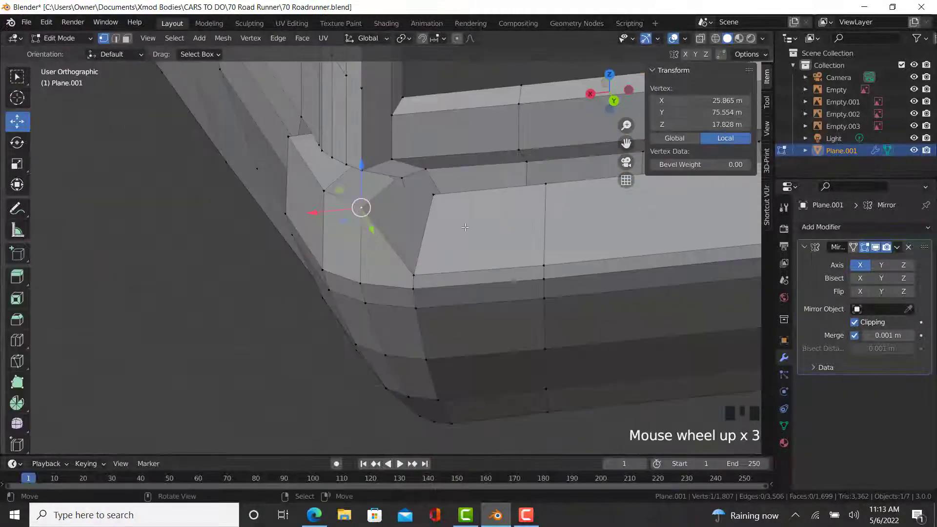
pyautogui.keyDown('shift'); pyautogui.moveTo(465, 227); pyautogui.dragTo(424, 224, button='middle'); pyautogui.keyUp('shift')
pyautogui.click(17, 340)
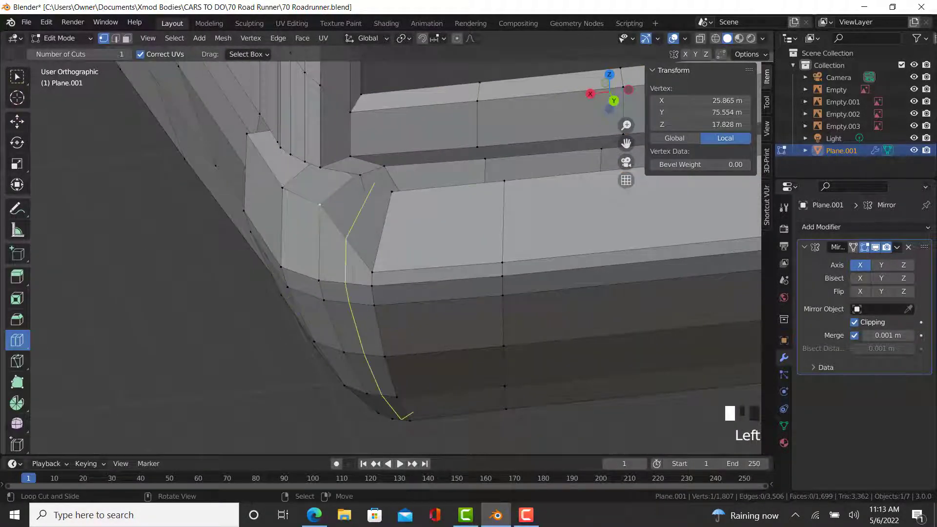
pyautogui.moveTo(350, 271); pyautogui.dragTo(350, 273)
pyautogui.click(17, 121)
pyautogui.moveTo(297, 298); pyautogui.dragTo(311, 309, button='middle')
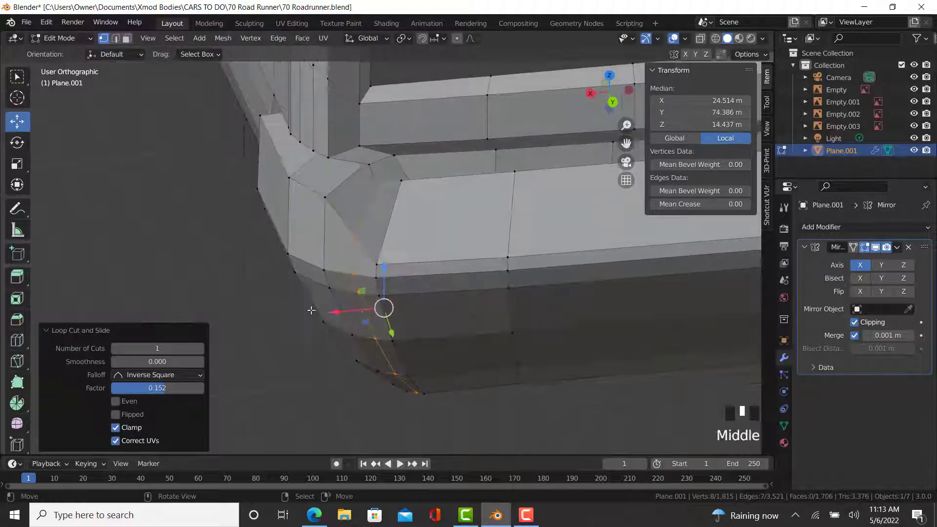
pyautogui.moveTo(344, 310); pyautogui.dragTo(354, 246)
# Step: Add a lengthwise loop cut along the bumper's upper face with a factor of 0.381
pyautogui.press('Tab')
pyautogui.scroll(-6, 338, 279)
pyautogui.moveTo(337, 279); pyautogui.dragTo(316, 289, button='middle')
pyautogui.press('Tab')
pyautogui.press('Tab')
pyautogui.keyDown('shift'); pyautogui.moveTo(463, 249); pyautogui.dragTo(351, 279, button='middle'); pyautogui.keyUp('shift')
pyautogui.press('Tab')
pyautogui.click(17, 340)
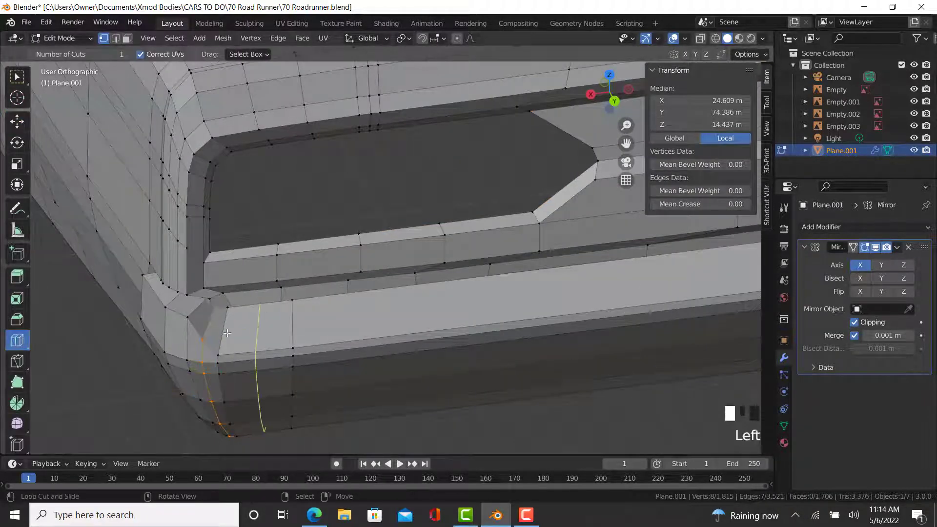
pyautogui.moveTo(220, 339); pyautogui.dragTo(224, 342)
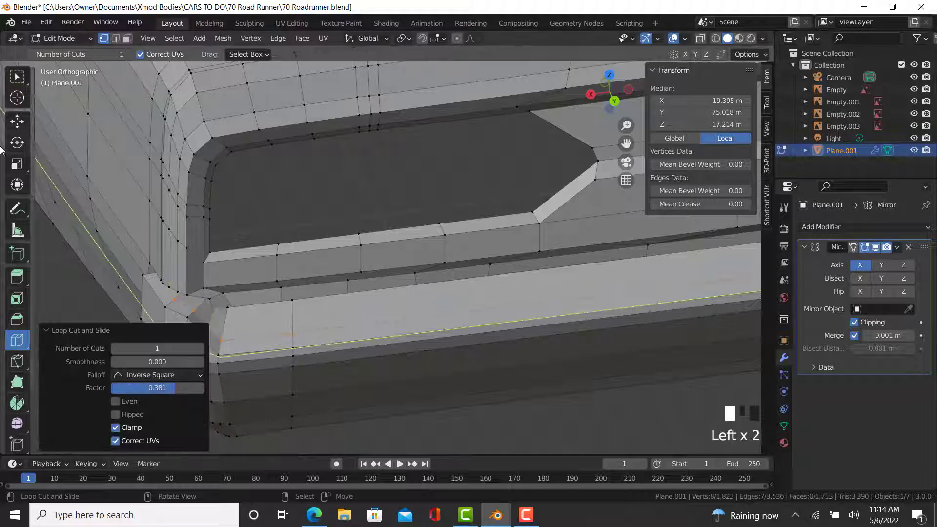
pyautogui.click(18, 121)
# Step: Select the lengthwise loop's vertices from the corner to the bumper's centre and move them about -0.2 m along Y
pyautogui.scroll(2, 184, 309)
pyautogui.rightClick(181, 299)
pyautogui.moveTo(181, 299); pyautogui.dragTo(491, 219, button='middle')
pyautogui.keyDown('ctrl'); pyautogui.rightClick(567, 147); pyautogui.keyUp('ctrl')
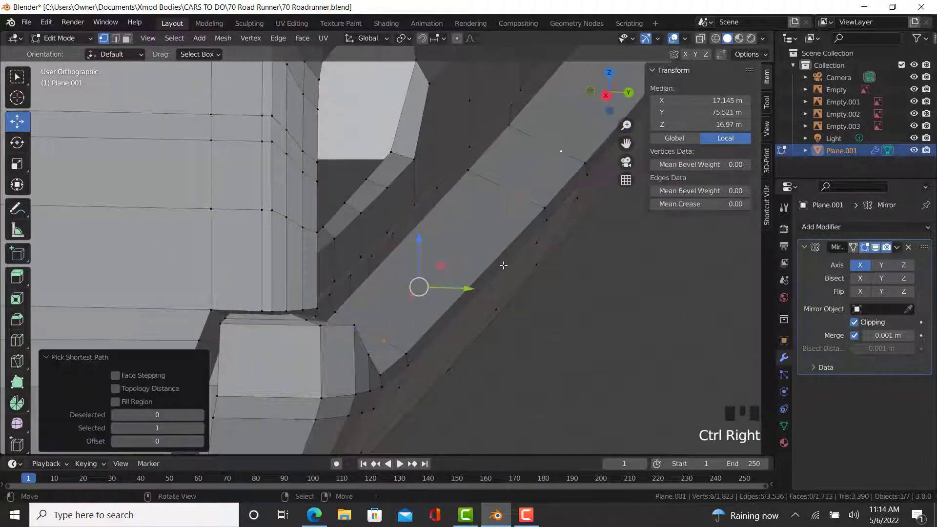
pyautogui.moveTo(467, 288); pyautogui.dragTo(457, 307)
# Step: Examine the rear bumper's surface and corner from behind in object mode
pyautogui.press('Tab')
pyautogui.scroll(-9, 459, 324)
pyautogui.moveTo(389, 375); pyautogui.dragTo(270, 360, button='middle')
pyautogui.scroll(8, 376, 400)
pyautogui.press('Tab')
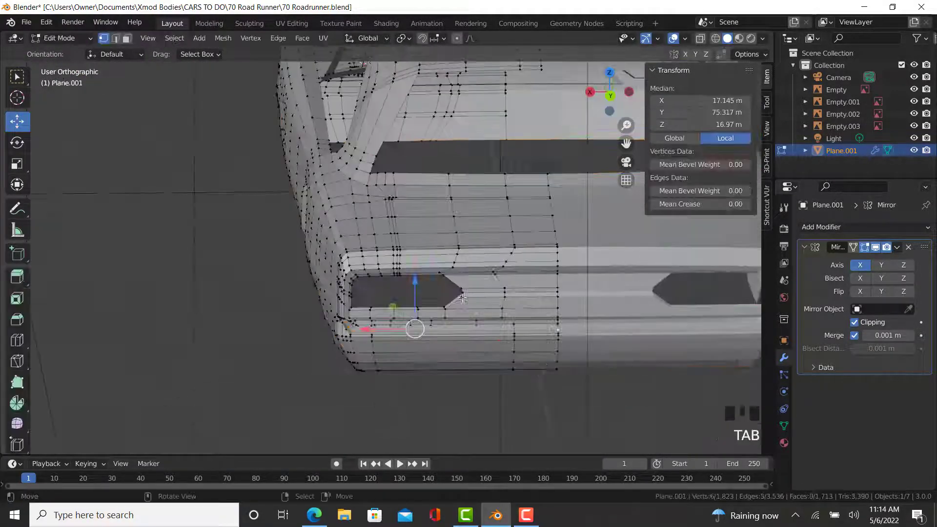
pyautogui.press('Tab')
pyautogui.scroll(4, 583, 357)
pyautogui.keyDown('shift'); pyautogui.moveTo(584, 357); pyautogui.dragTo(552, 335, button='middle'); pyautogui.keyUp('shift')
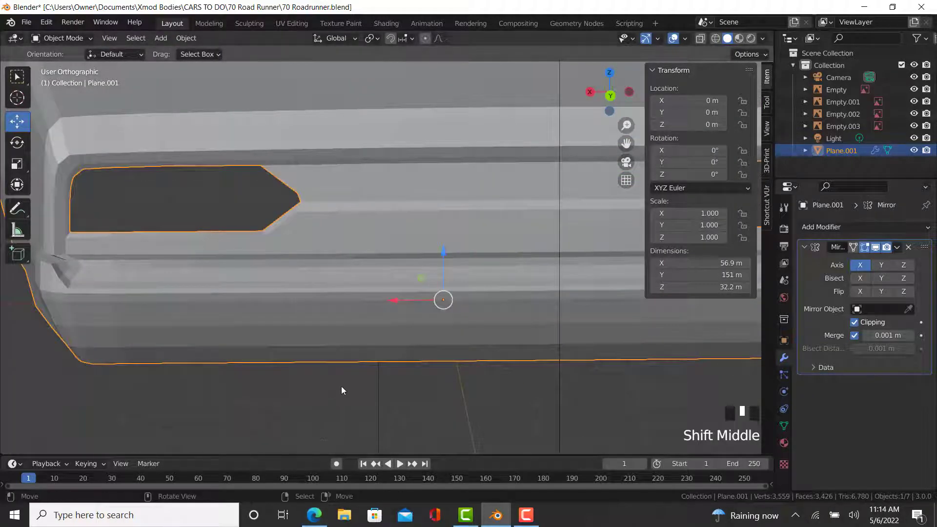
# Step: Add two loop cuts across the bumper's rear section in top view with factor 0.326 and move them about 1.98 m along X
pyautogui.press('KP_7')
pyautogui.keyDown('shift'); pyautogui.moveTo(393, 295); pyautogui.dragTo(350, 191, button='middle'); pyautogui.keyUp('shift')
pyautogui.press('Tab')
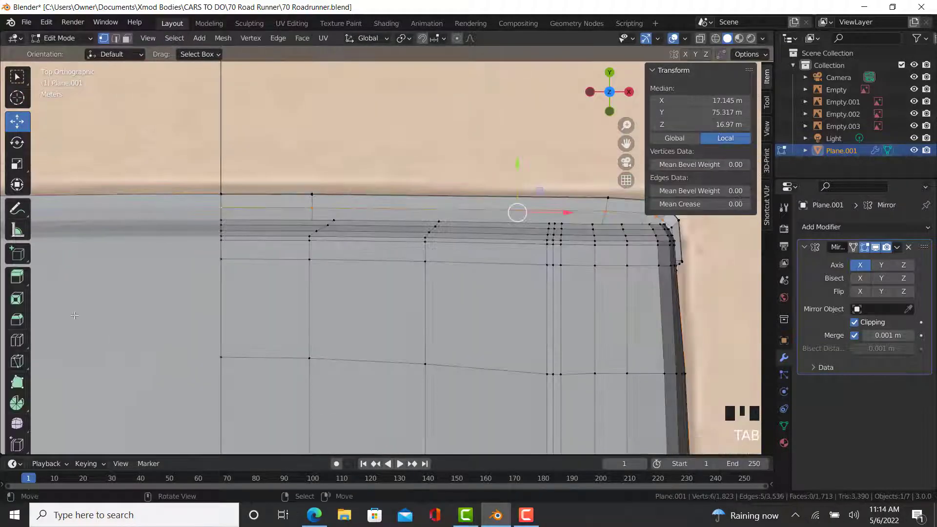
pyautogui.click(17, 340)
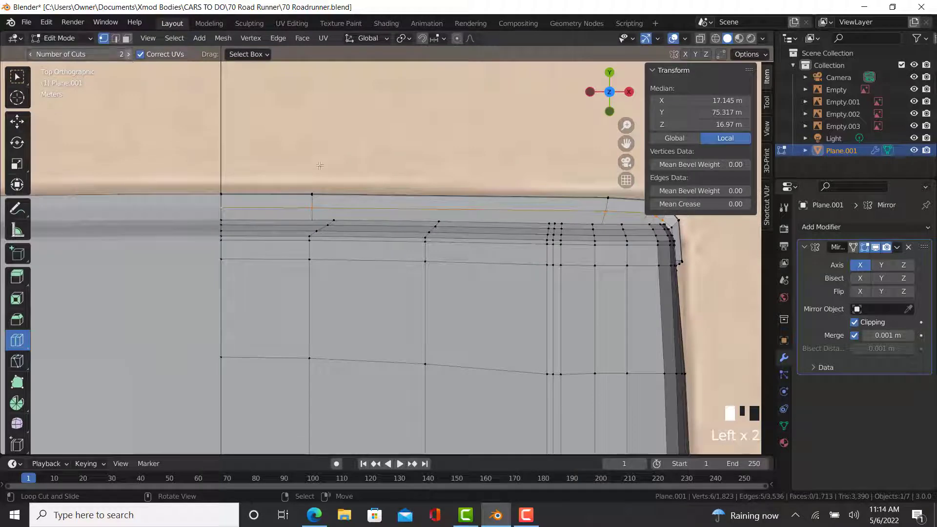
pyautogui.moveTo(428, 189); pyautogui.dragTo(397, 192)
pyautogui.click(17, 124)
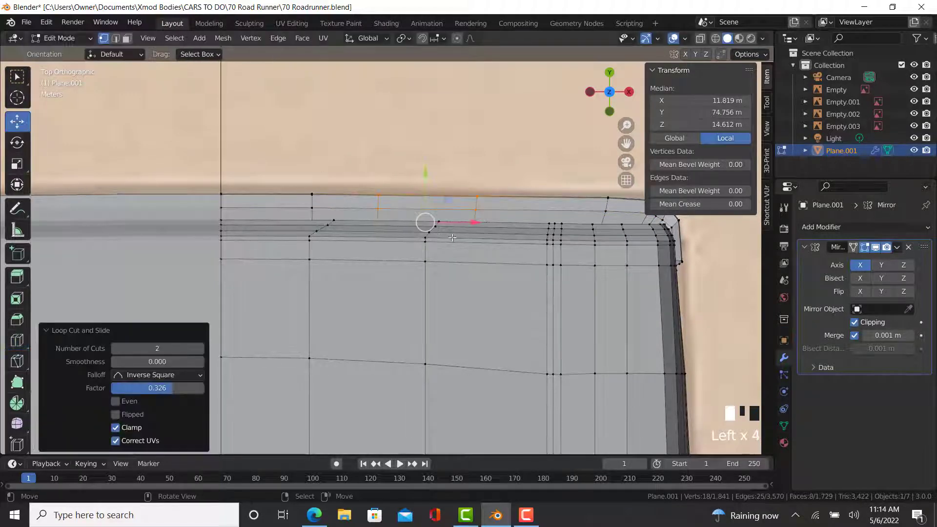
pyautogui.moveTo(476, 223); pyautogui.dragTo(511, 225)
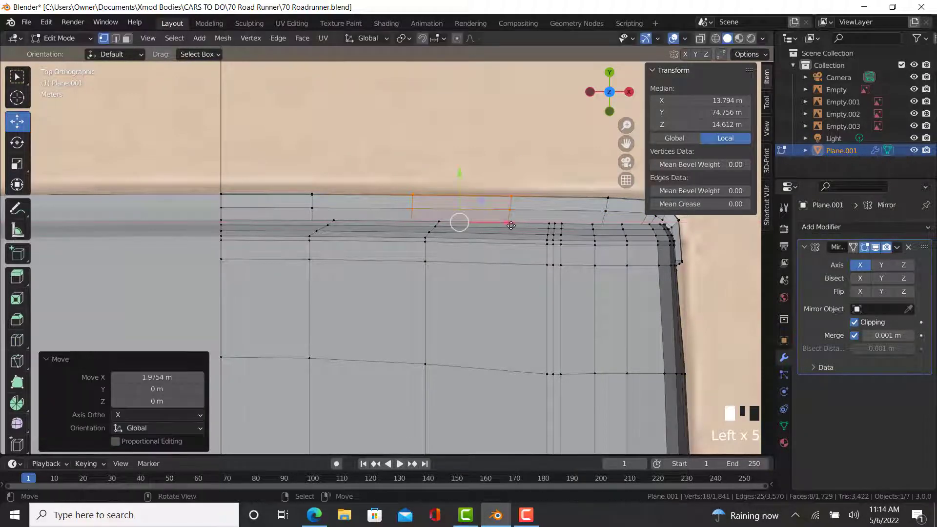
# Step: Examine the two new bumper loops from behind and compare their placement with the car photo in the browser, then return to Blender
pyautogui.press('z')
pyautogui.moveTo(541, 351)
pyautogui.mouseDown(button='middle')
pyautogui.moveTo(460, 360)
pyautogui.moveTo(308, 295)
pyautogui.moveTo(273, 265)
pyautogui.moveTo(312, 271)
pyautogui.mouseUp(button='middle')
pyautogui.press('Tab')
pyautogui.scroll(-5, 461, 359)
pyautogui.scroll(-5, 460, 359)
pyautogui.press('Tab')
pyautogui.scroll(4, 383, 308)
pyautogui.moveTo(383, 307); pyautogui.dragTo(202, 304, button='middle')
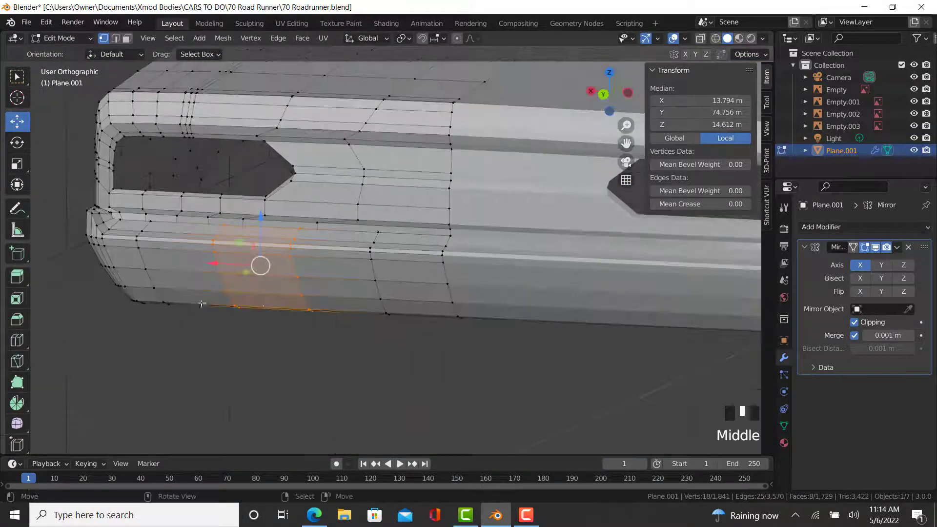
pyautogui.click(313, 514)
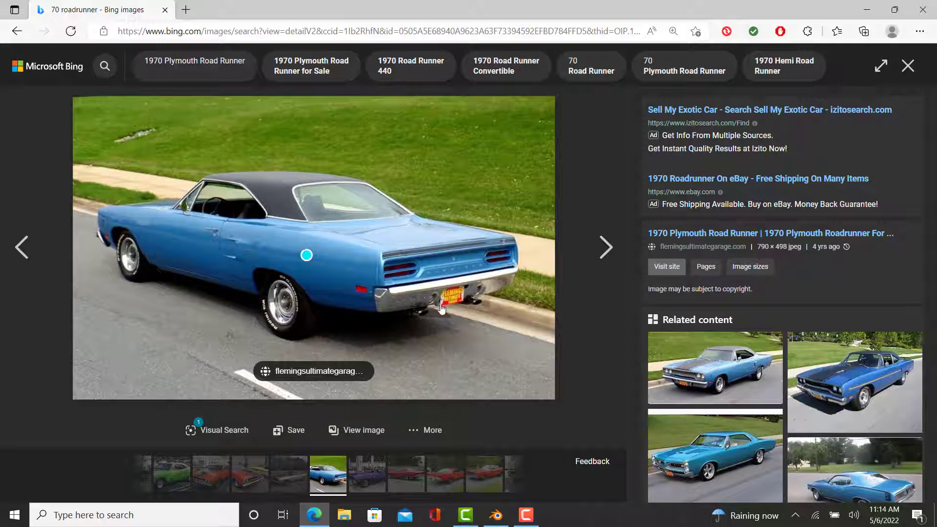
pyautogui.click(496, 518)
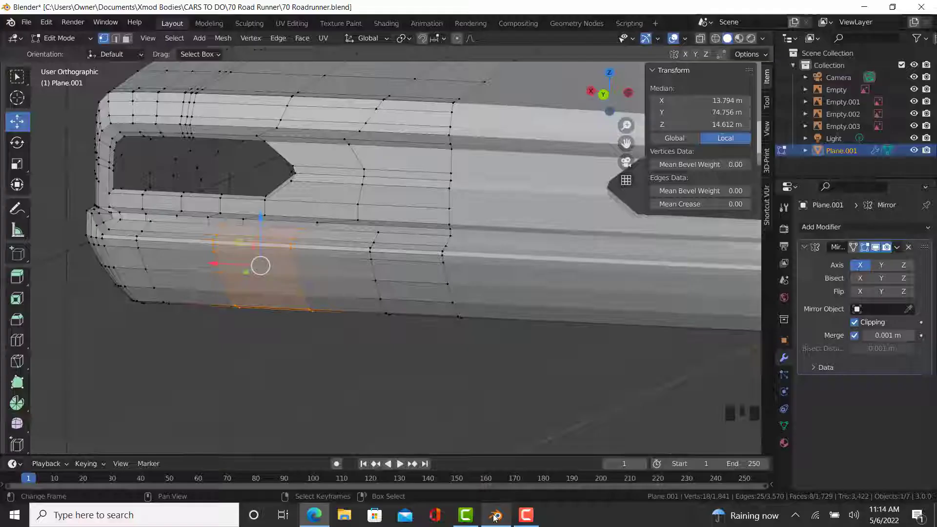
# Step: Select the upright bumper loop nearest the centre and edge-slide it outward by about 0.1 to the blueprint licence plate recess's side
pyautogui.scroll(2, 423, 297)
pyautogui.press('ctrl+KP_1')
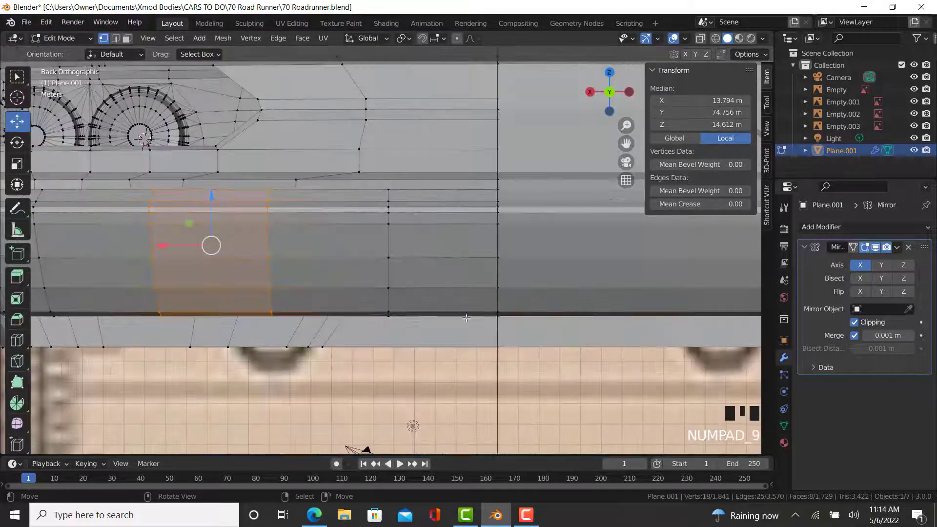
pyautogui.press('z')
pyautogui.click(405, 279)
pyautogui.click(439, 290)
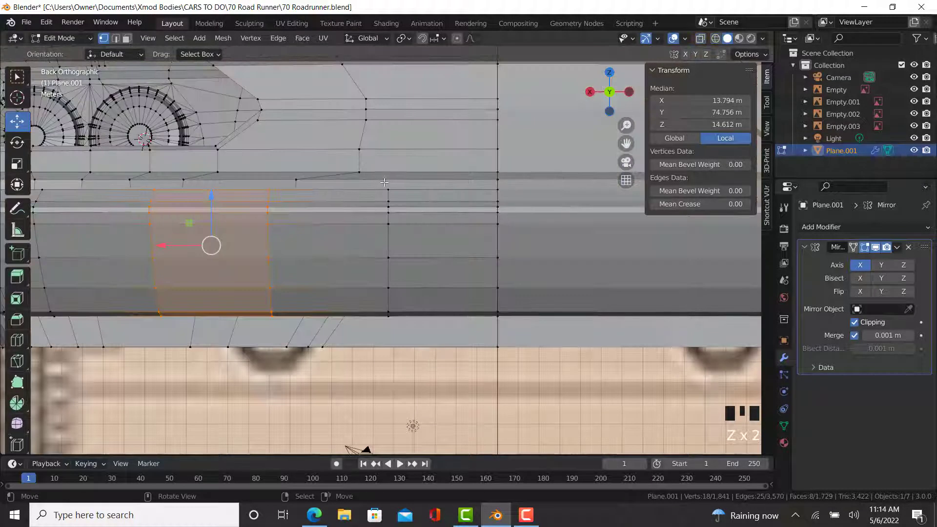
pyautogui.rightClick(388, 184)
pyautogui.keyDown('ctrl'); pyautogui.rightClick(388, 327); pyautogui.keyUp('ctrl')
pyautogui.press('z')
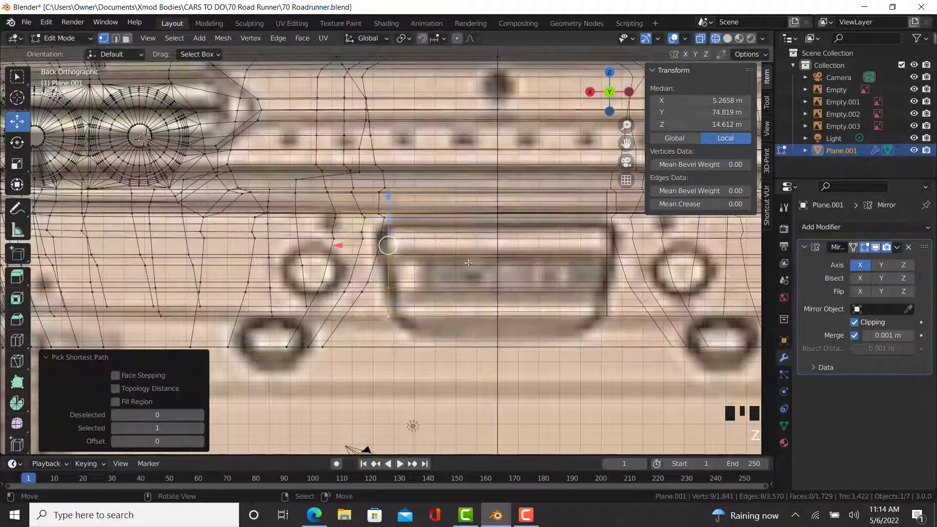
pyautogui.press('g')
pyautogui.press('g')
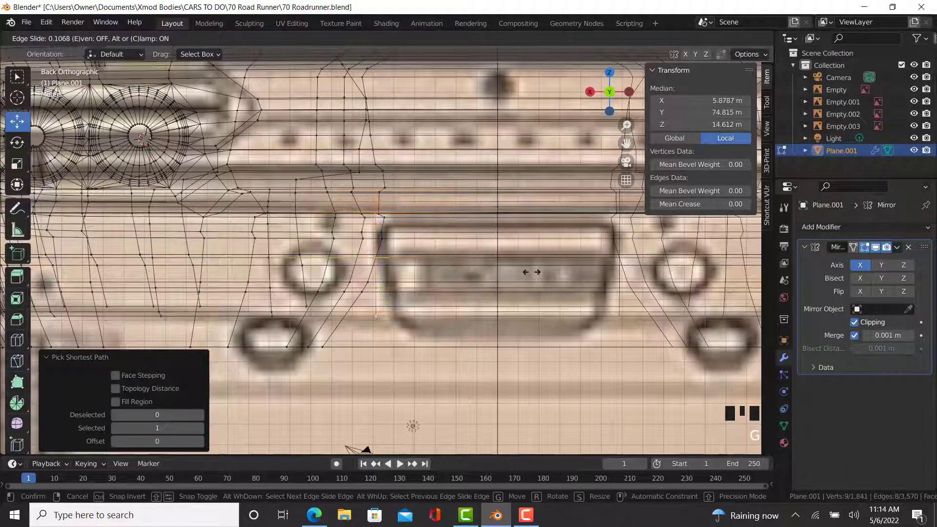
pyautogui.click(532, 271)
# Step: Select the loop's three lowest vertices and edge-slide them about -0.13 toward the centre to follow the plate recess's slanted side
pyautogui.press('z')
pyautogui.rightClick(386, 286)
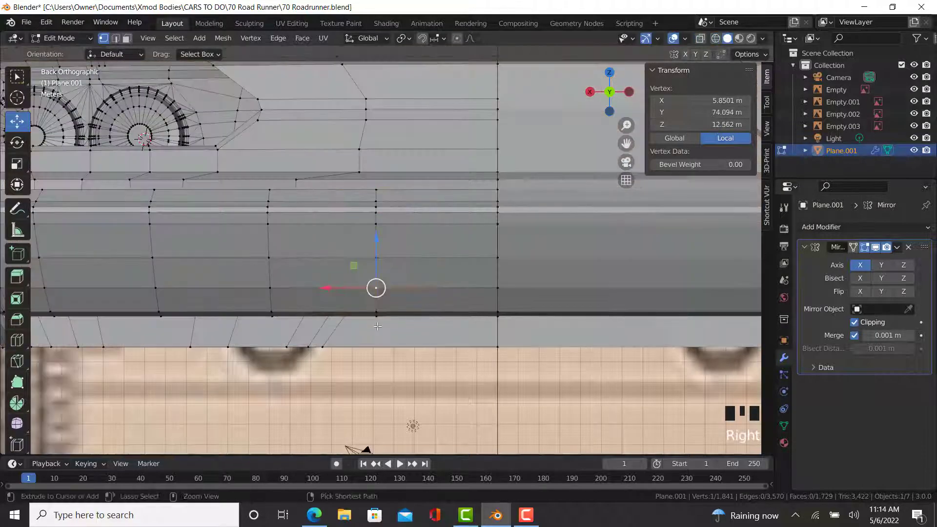
pyautogui.keyDown('ctrl'); pyautogui.rightClick(386, 323); pyautogui.keyUp('ctrl')
pyautogui.press('z')
pyautogui.press('g')
pyautogui.press('g')
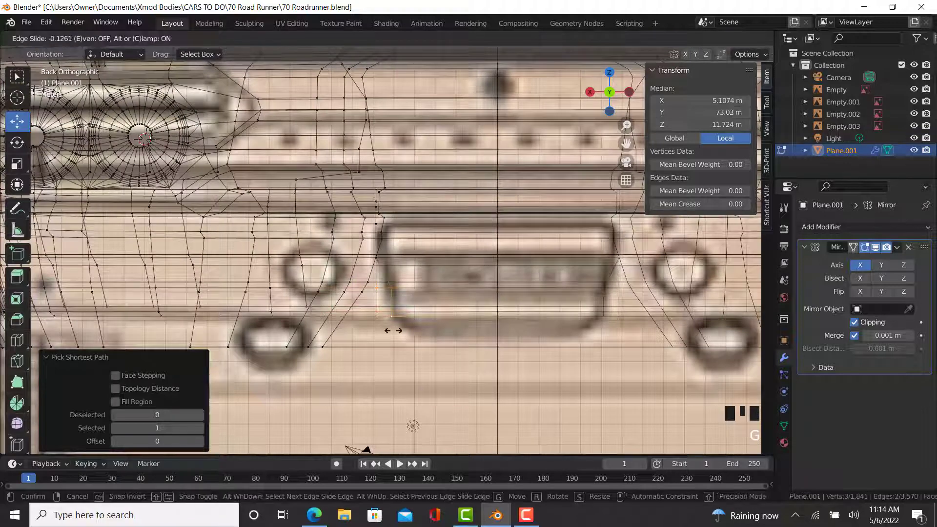
pyautogui.click(393, 330)
# Step: Select the loop's two bottom vertices and edge-slide them about -0.06 further toward the centre along the recess outline
pyautogui.rightClick(395, 294)
pyautogui.rightClick(393, 323)
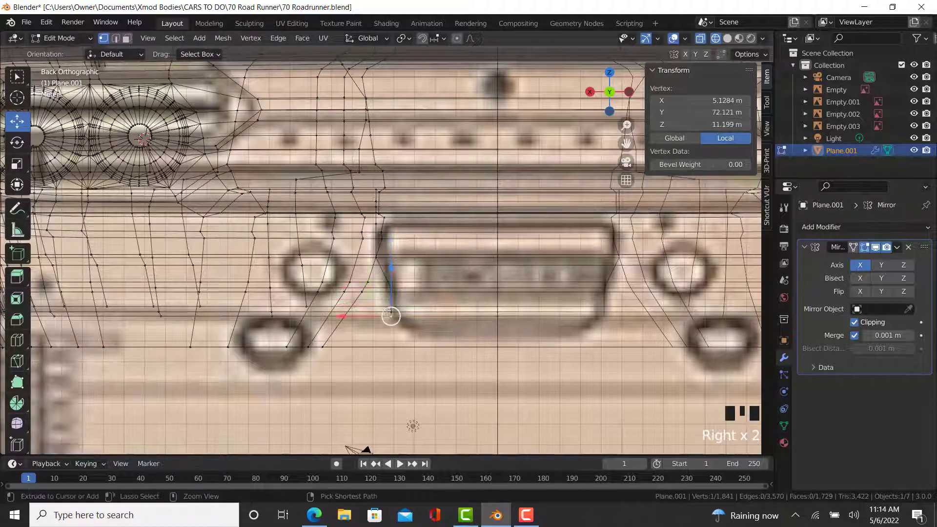
pyautogui.keyDown('ctrl'); pyautogui.rightClick(392, 310); pyautogui.keyUp('ctrl')
pyautogui.press('g')
pyautogui.press('g')
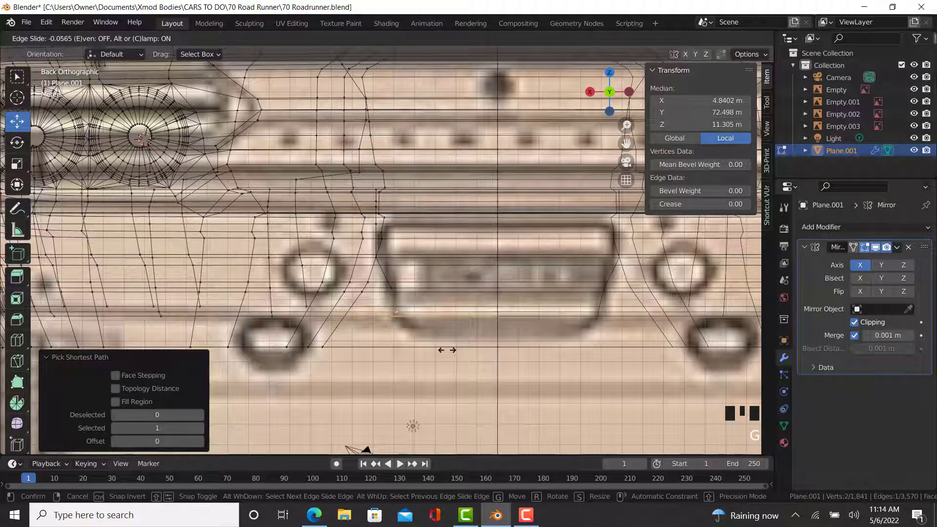
pyautogui.click(447, 350)
# Step: Slide the loop's vertex midway down the plate recess's side toward the centre with factor 0.040
pyautogui.rightClick(376, 252)
pyautogui.press('g')
pyautogui.press('g')
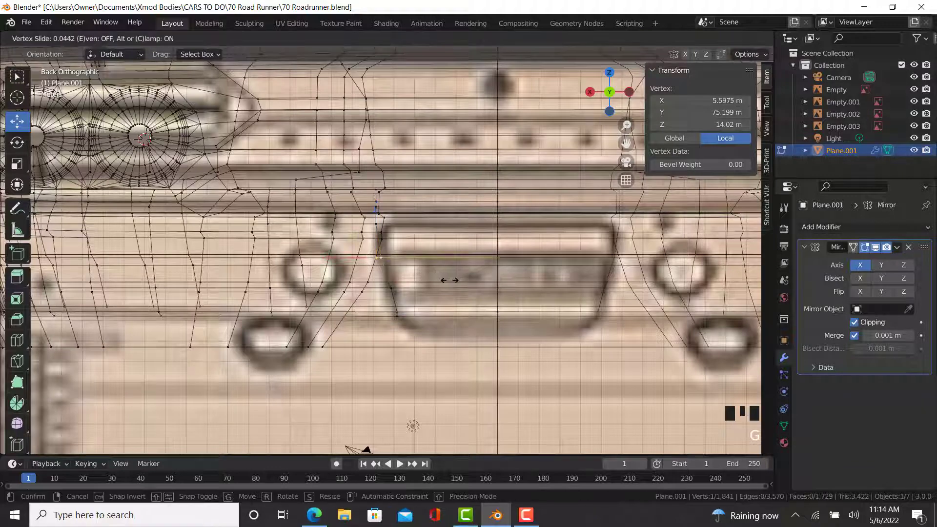
pyautogui.click(449, 280)
# Step: Select the three bumper faces inside the licence plate outline, checking the car photo in the browser, and delete them
pyautogui.press('z')
pyautogui.moveTo(487, 264); pyautogui.dragTo(500, 269, button='middle')
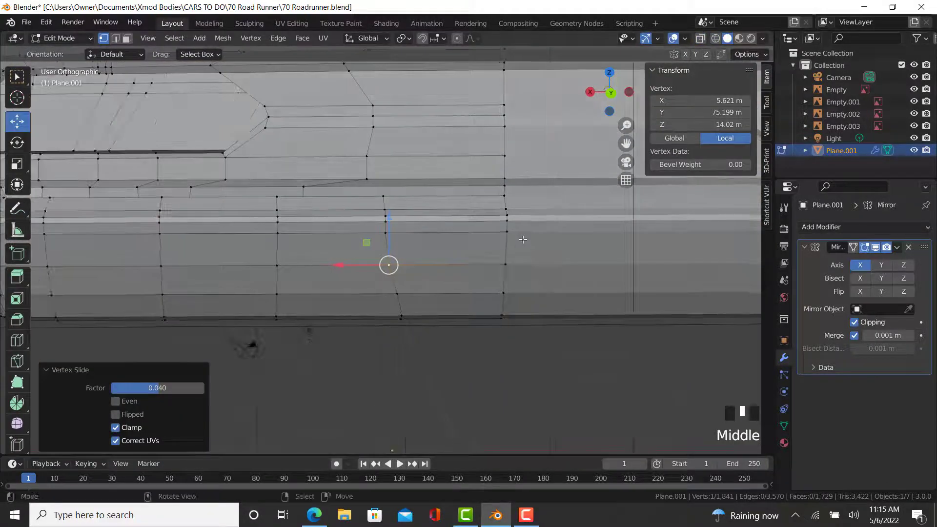
pyautogui.rightClick(512, 235)
pyautogui.keyDown('ctrl'); pyautogui.rightClick(386, 232); pyautogui.keyUp('ctrl')
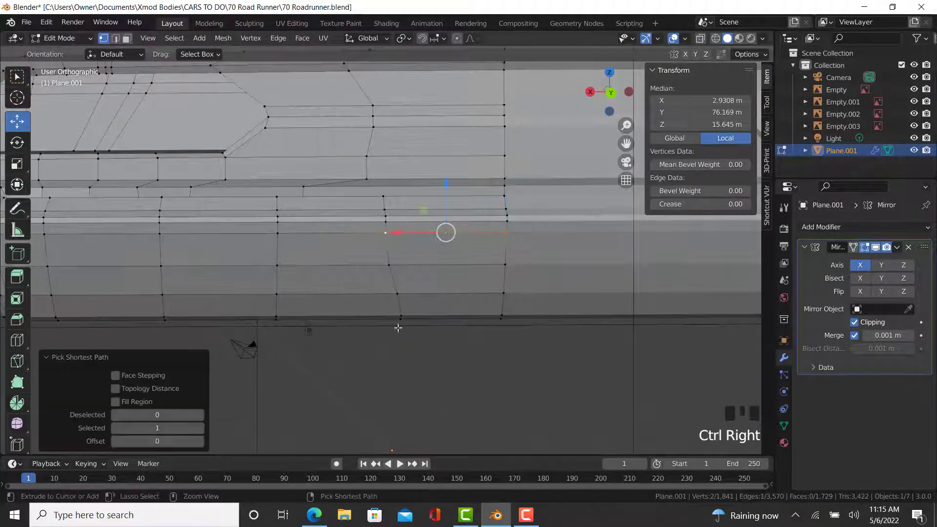
pyautogui.click(307, 513)
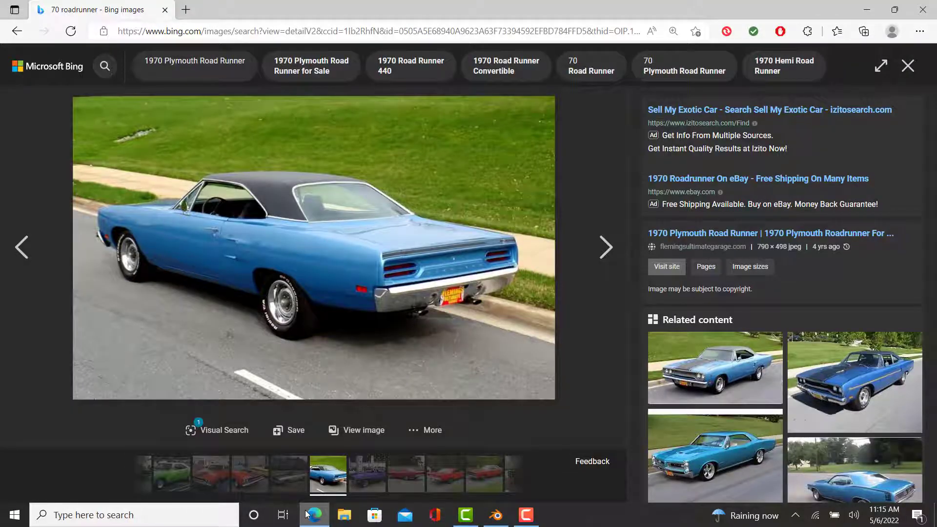
pyautogui.click(307, 514)
pyautogui.moveTo(488, 293); pyautogui.dragTo(422, 270, button='middle')
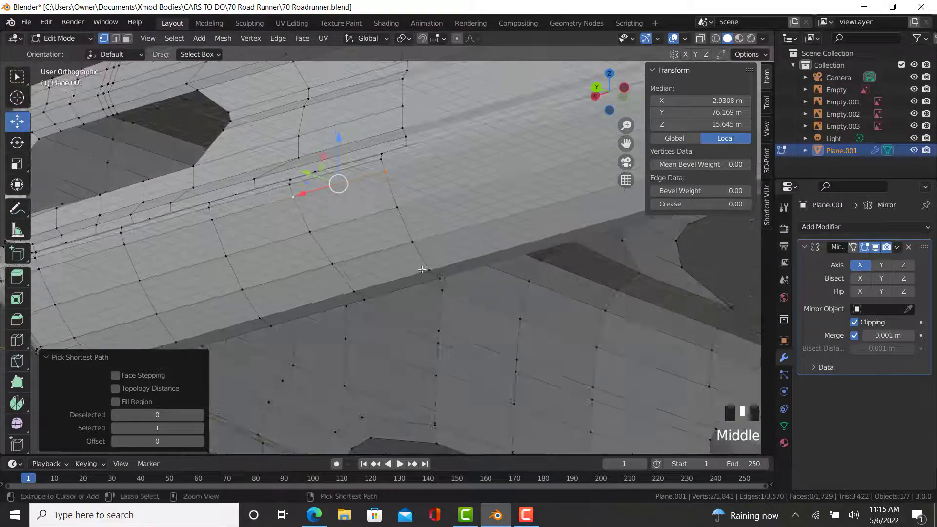
pyautogui.keyDown('ctrl'); pyautogui.rightClick(391, 269); pyautogui.keyUp('ctrl')
pyautogui.keyDown('ctrl'); pyautogui.rightClick(391, 199); pyautogui.keyUp('ctrl')
pyautogui.press('x')
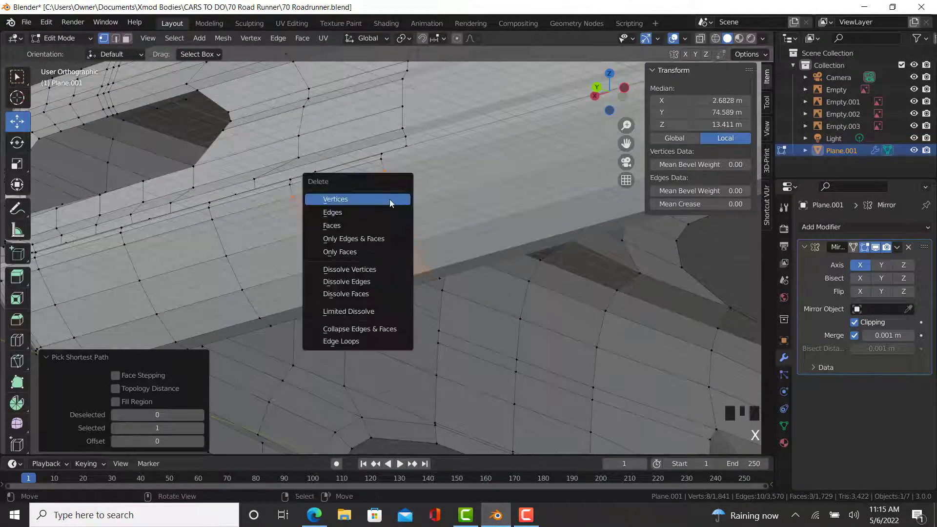
pyautogui.click(360, 213)
# Step: Extrude the plate opening's border edges inward at scale 0.798 and scale the new edges by 0.458 along Y
pyautogui.moveTo(360, 220); pyautogui.dragTo(292, 280, button='middle')
pyautogui.scroll(4, 373, 246)
pyautogui.rightClick(373, 229)
pyautogui.keyDown('ctrl'); pyautogui.rightClick(294, 280); pyautogui.keyUp('ctrl')
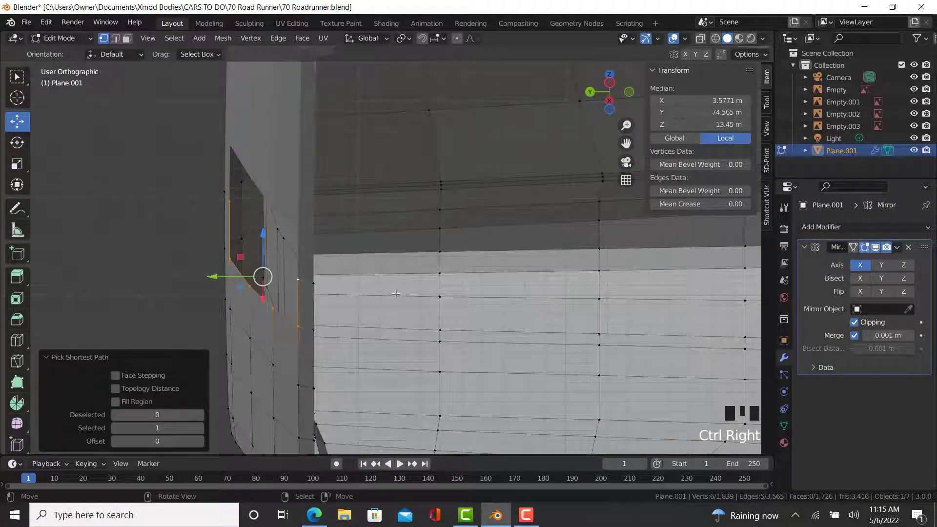
pyautogui.press('e')
pyautogui.press('s')
pyautogui.click(366, 294)
pyautogui.press('s')
pyautogui.press('y')
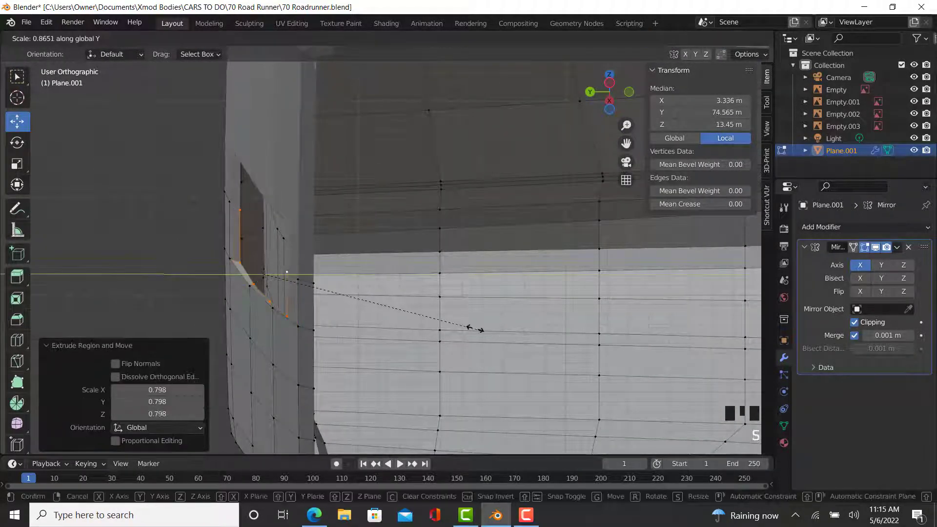
pyautogui.click(371, 312)
# Step: In back view, scale the extruded inner border to 0.916 and move it up about 0.047 m along Z
pyautogui.moveTo(208, 270); pyautogui.dragTo(272, 210, button='middle')
pyautogui.press('KP_1')
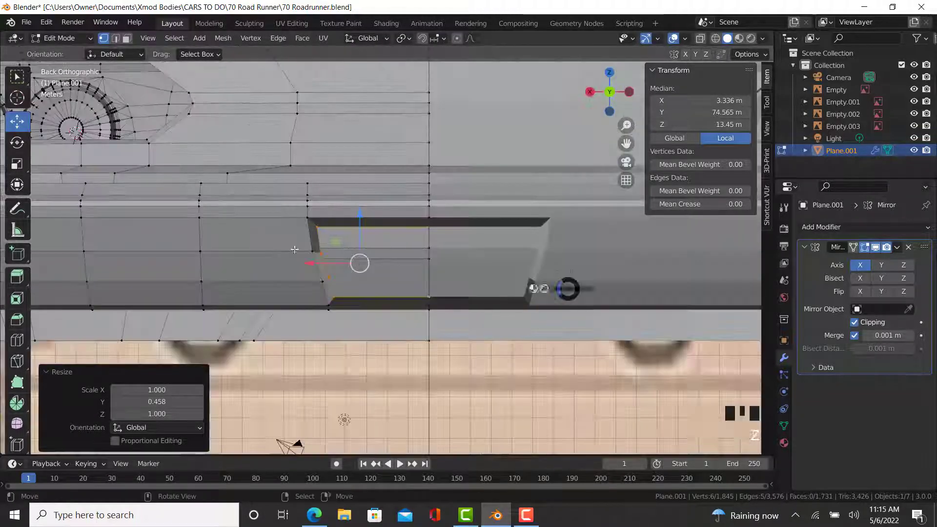
pyautogui.press('ctrl+KP_1')
pyautogui.press('s')
pyautogui.click(457, 245)
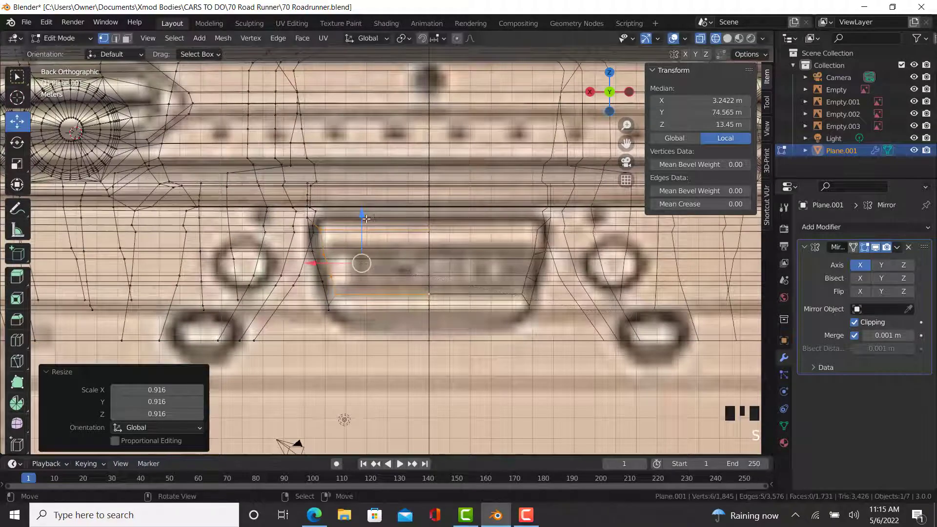
pyautogui.moveTo(361, 213); pyautogui.dragTo(365, 207)
# Step: Scale the inner border by 1.068 along Z and move it about 0.25 m toward the bumper's centre along X
pyautogui.press('s')
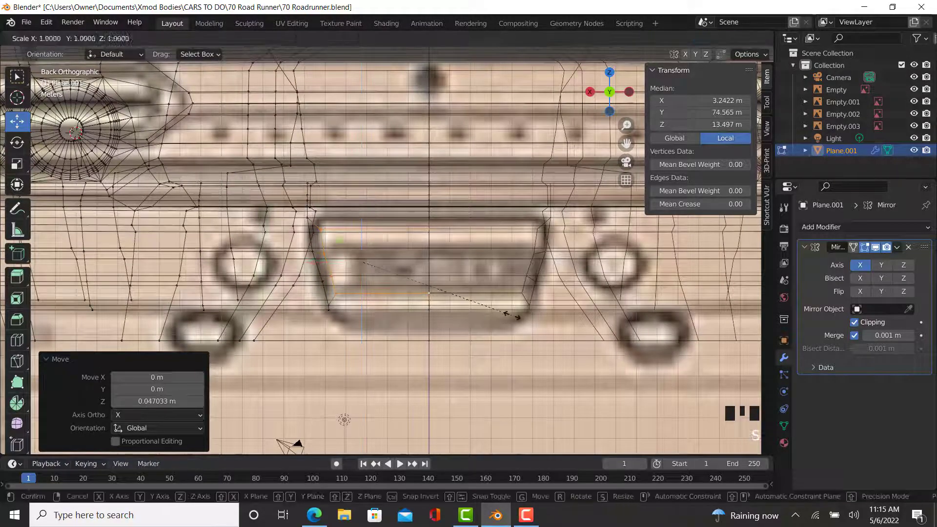
pyautogui.press('z')
pyautogui.click(527, 328)
pyautogui.hotkey('shift', 'z')
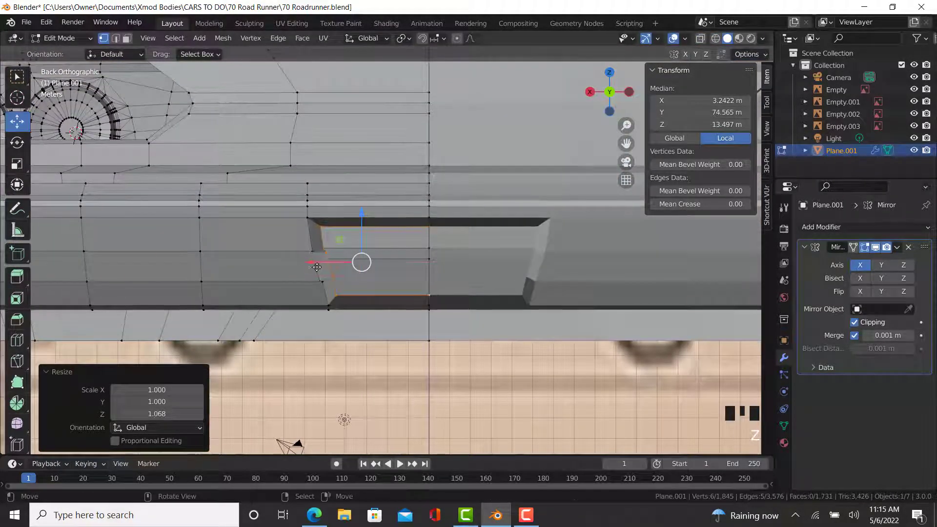
pyautogui.moveTo(315, 264); pyautogui.dragTo(323, 264)
# Step: Scale the inner border by 0.937 along Y and move it about -1.06 m along Y to deepen the plate recess
pyautogui.moveTo(498, 320); pyautogui.dragTo(604, 288, button='middle')
pyautogui.keyDown('shift'); pyautogui.moveTo(644, 332); pyautogui.dragTo(542, 309, button='middle'); pyautogui.keyUp('shift')
pyautogui.press('s')
pyautogui.press('y')
pyautogui.click(470, 241)
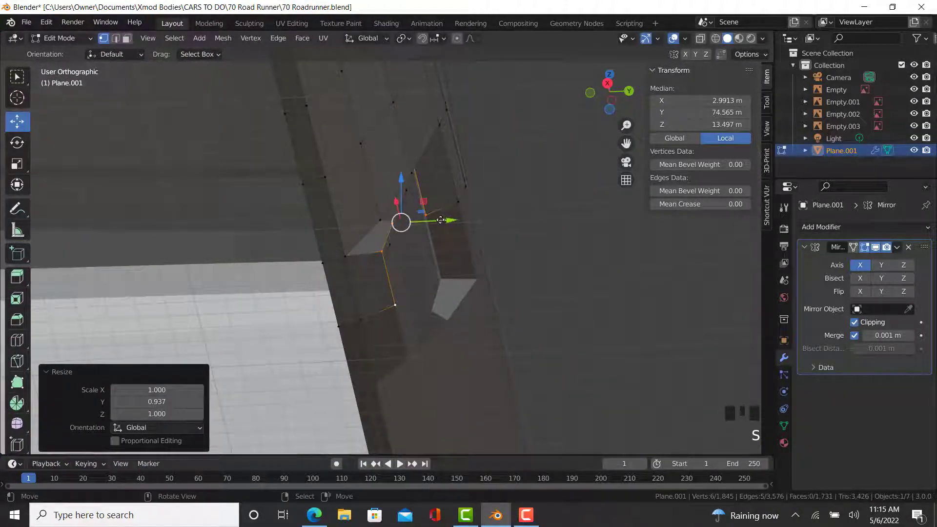
pyautogui.moveTo(440, 220); pyautogui.dragTo(410, 238)
# Step: Check the recess in object mode, then move its inner border another -0.113 m along Y in edit mode
pyautogui.moveTo(410, 238); pyautogui.dragTo(290, 293, button='middle')
pyautogui.press('Tab')
pyautogui.scroll(-3, 343, 298)
pyautogui.scroll(5, 209, 272)
pyautogui.press('Tab')
pyautogui.scroll(3, 286, 283)
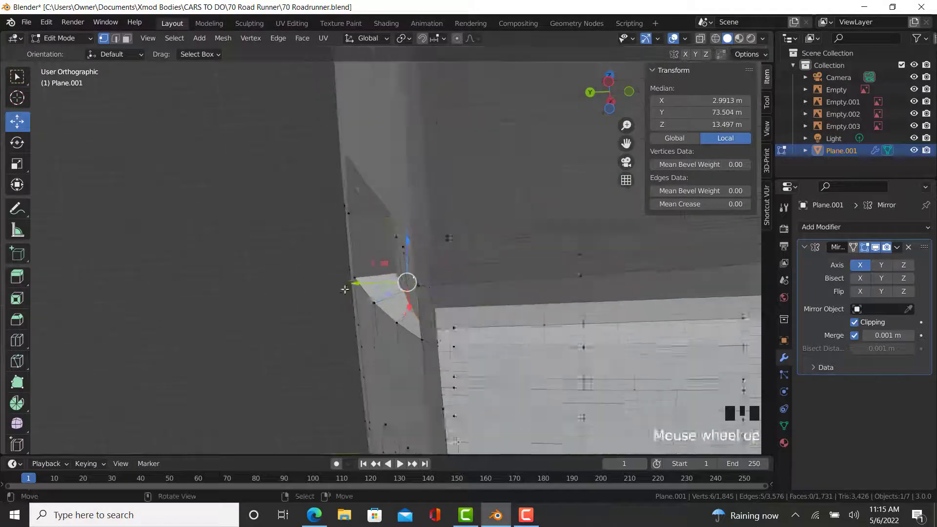
pyautogui.moveTo(384, 287); pyautogui.dragTo(387, 287)
# Step: Try to close the recess's inner border with Bridge Edge Loops, setting Connect Loops to Closed Loop
pyautogui.moveTo(386, 286); pyautogui.dragTo(443, 271, button='middle')
pyautogui.scroll(4, 444, 272)
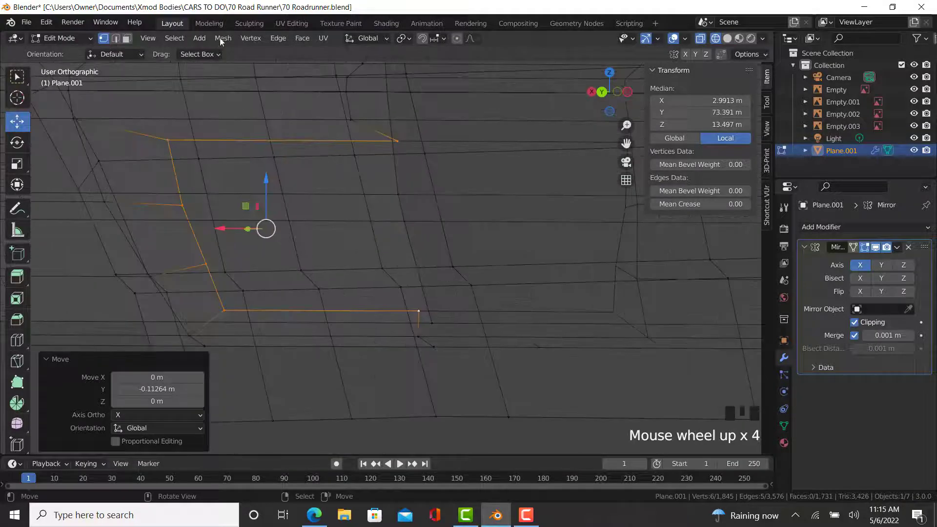
pyautogui.click(174, 38)
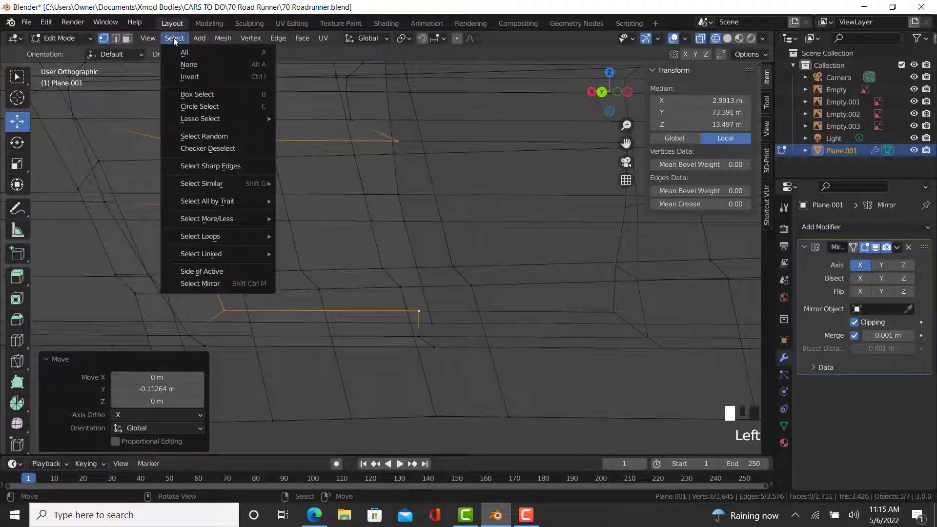
pyautogui.click(278, 38)
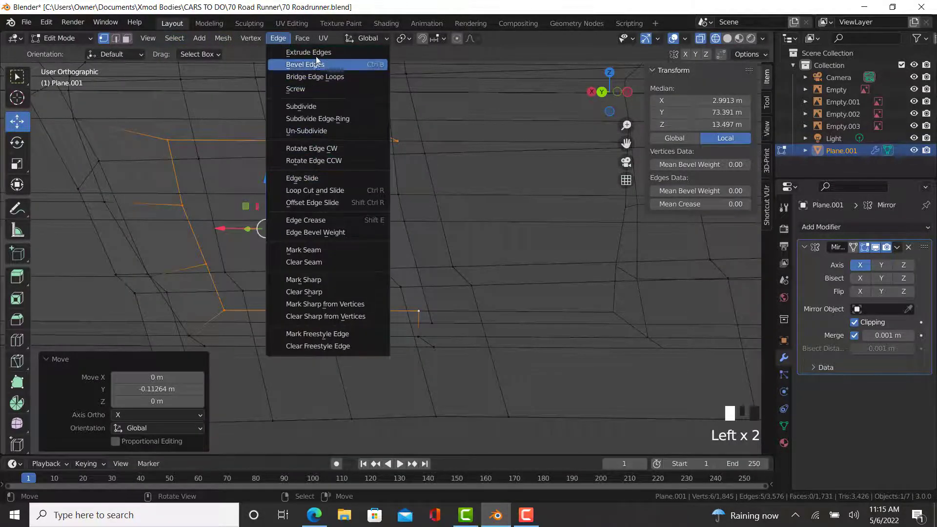
pyautogui.click(315, 77)
pyautogui.click(134, 335)
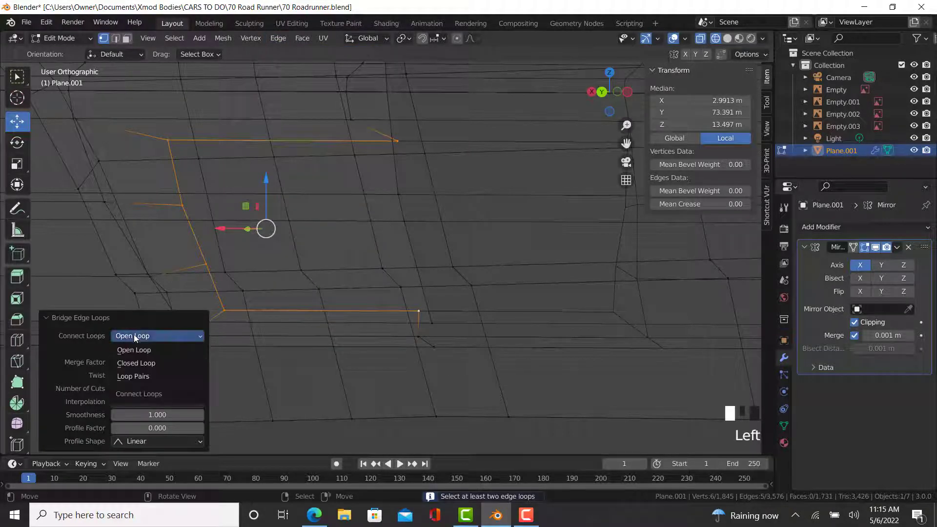
pyautogui.click(128, 362)
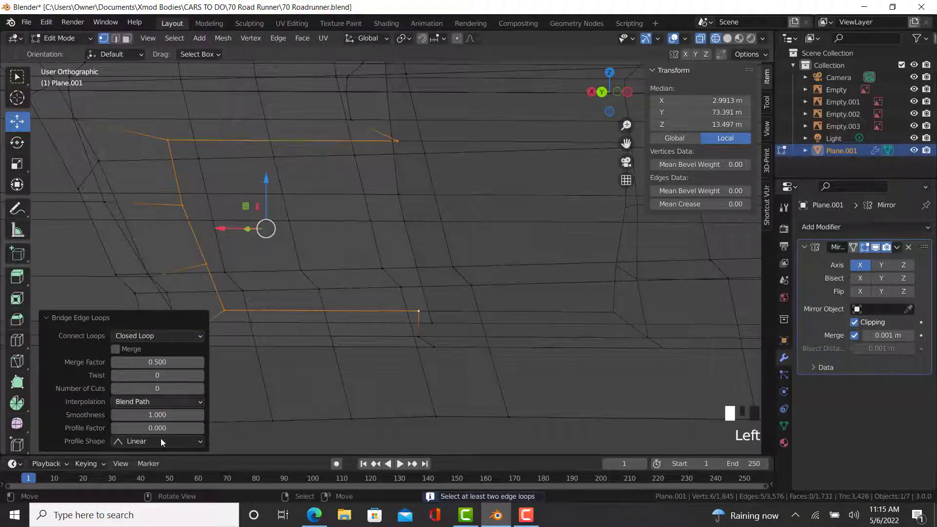
# Step: Try the bridge's Merge option, the Blend Path interpolation and the Sphere, Linear and Smooth profile shapes on the inner border
pyautogui.click(126, 348)
pyautogui.click(119, 347)
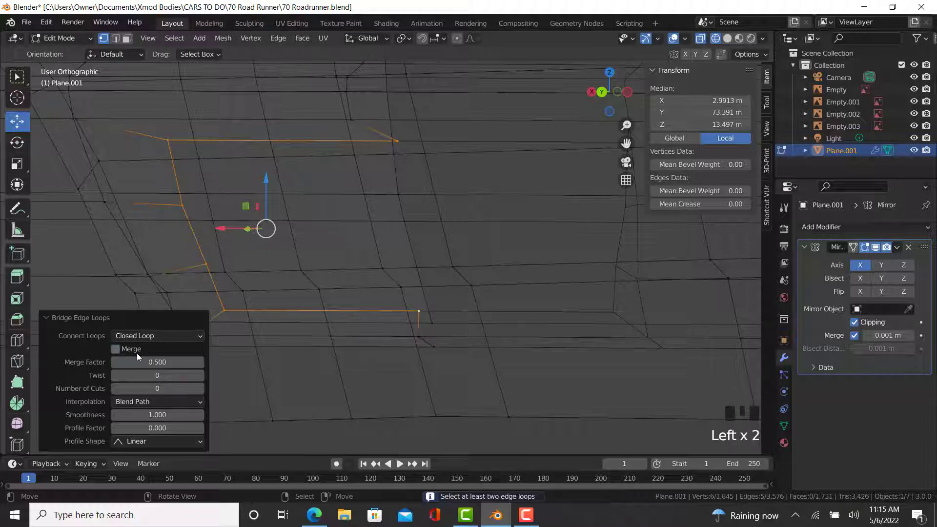
pyautogui.click(152, 441)
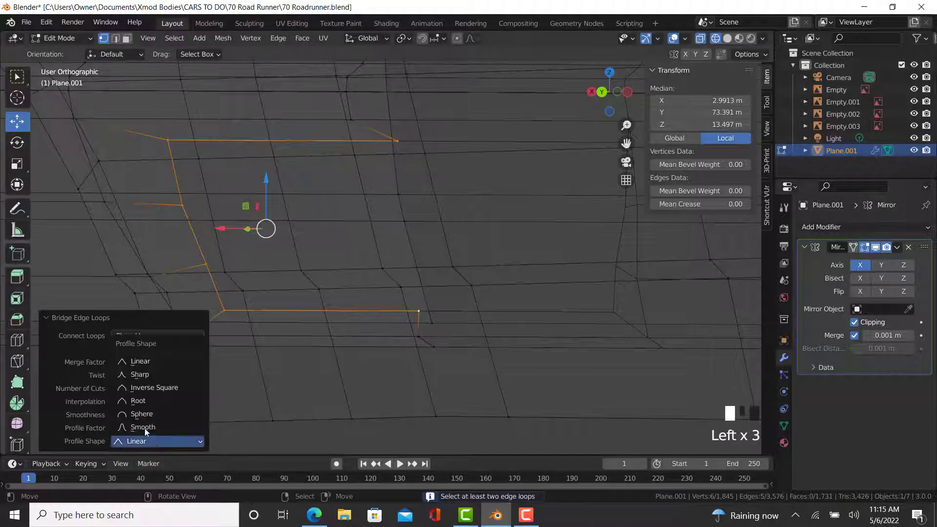
pyautogui.click(148, 414)
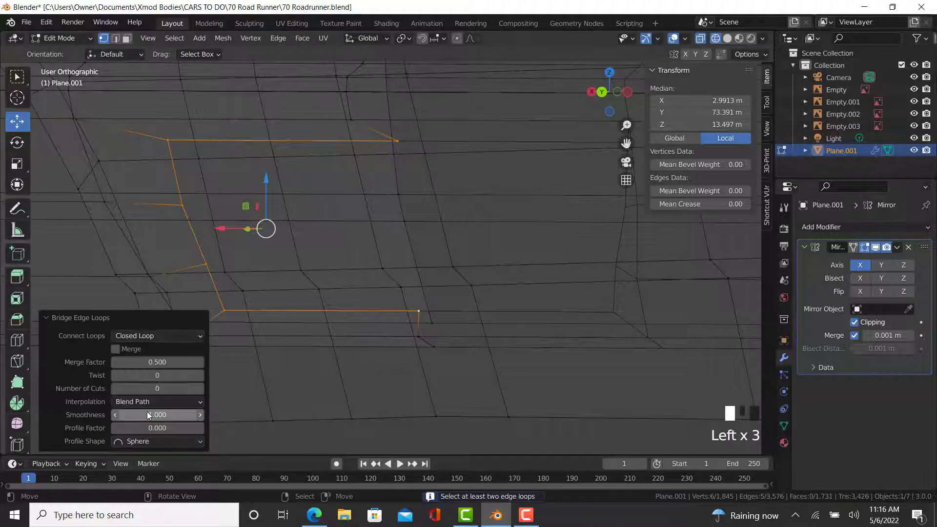
pyautogui.click(137, 443)
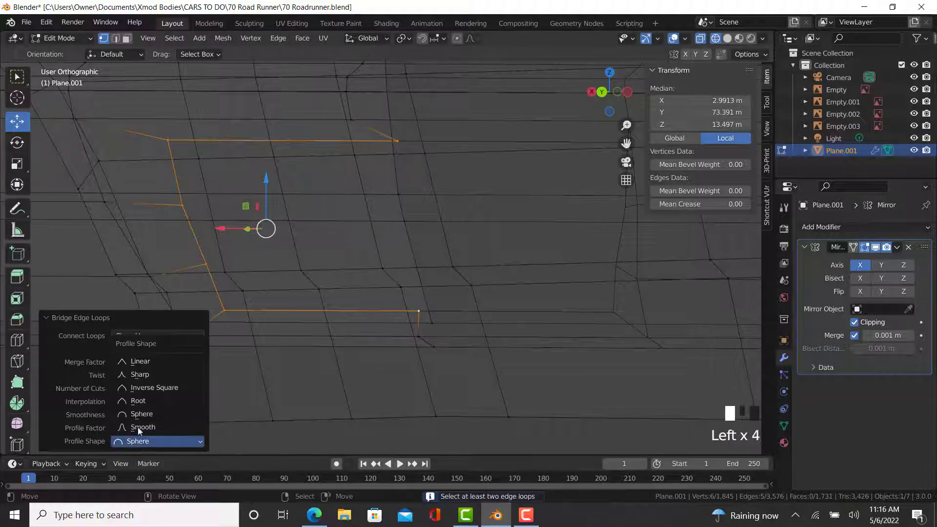
pyautogui.click(144, 361)
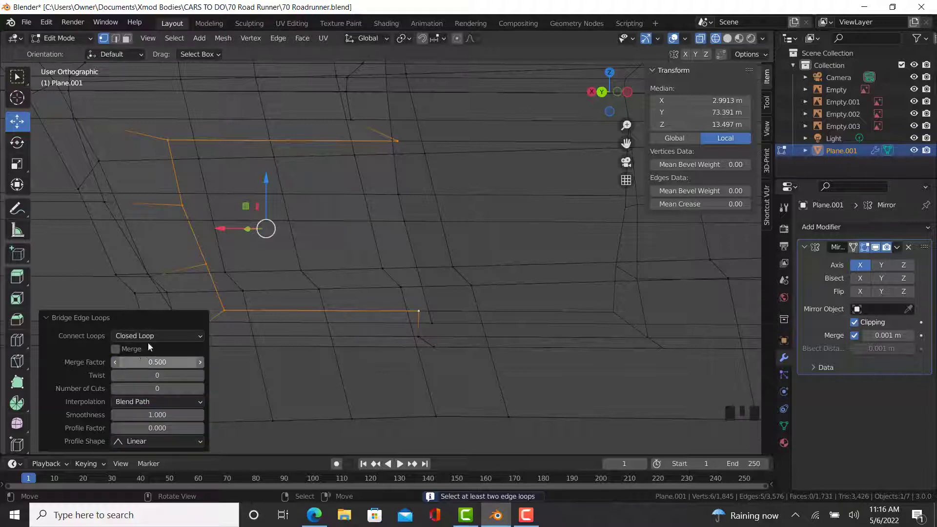
pyautogui.click(140, 401)
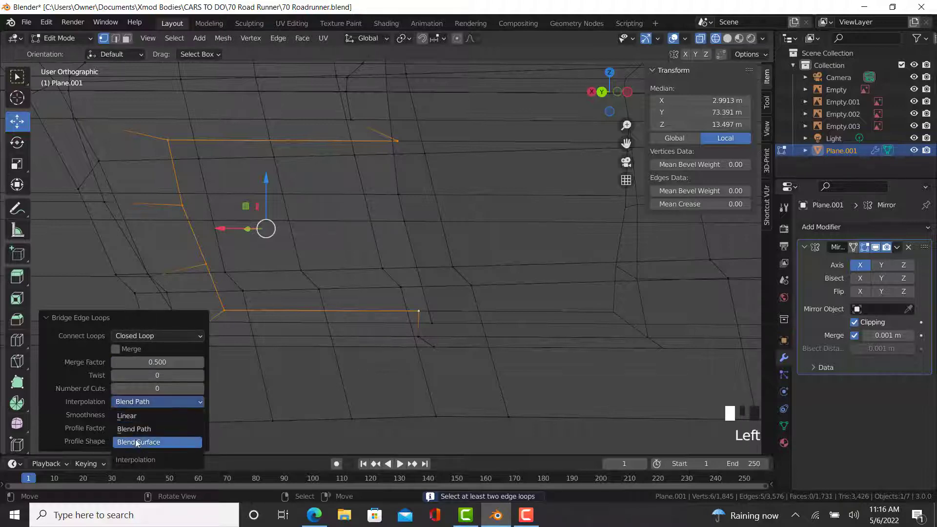
pyautogui.click(154, 411)
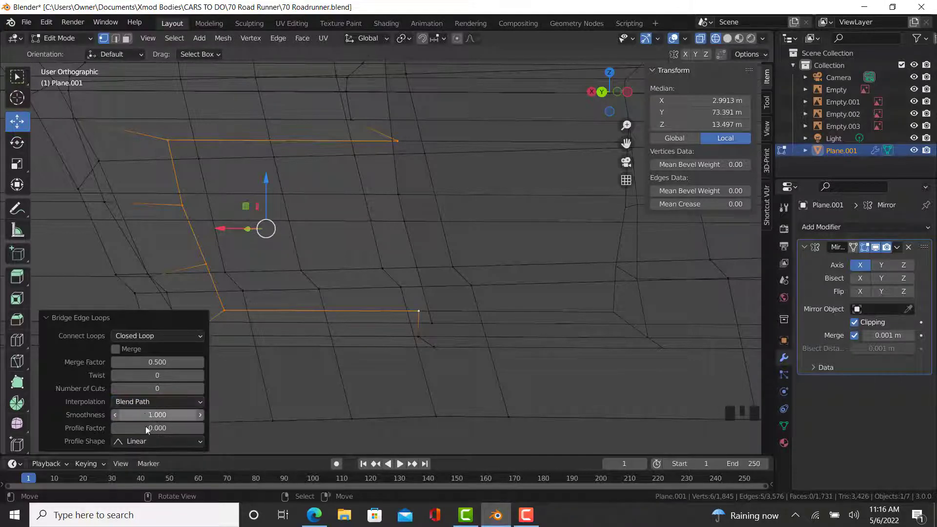
pyautogui.click(144, 441)
pyautogui.click(143, 427)
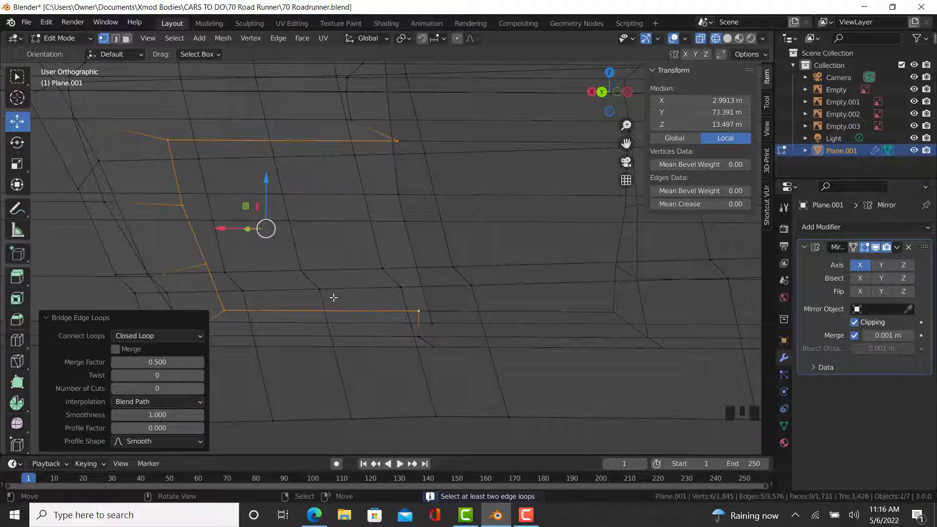
# Step: Extrude the middle side edge of the plate recess's inner border along X to the mirror centre line
pyautogui.rightClick(183, 205)
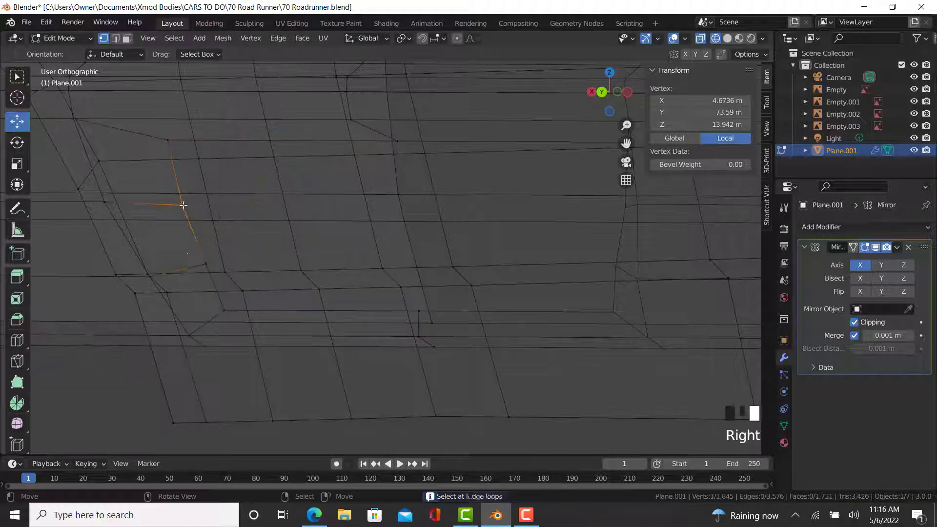
pyautogui.keyDown('ctrl'); pyautogui.rightClick(206, 263); pyautogui.keyUp('ctrl')
pyautogui.press('e')
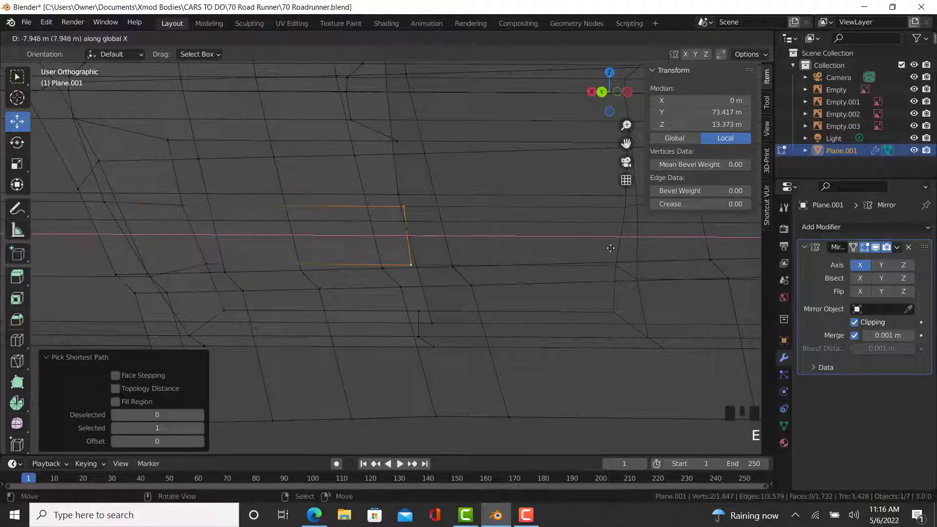
pyautogui.click(407, 234)
# Step: Fill the openings below and above the extruded strip with faces to close the plate recess's back wall
pyautogui.rightClick(409, 262)
pyautogui.keyDown('ctrl'); pyautogui.rightClick(415, 306); pyautogui.keyUp('ctrl')
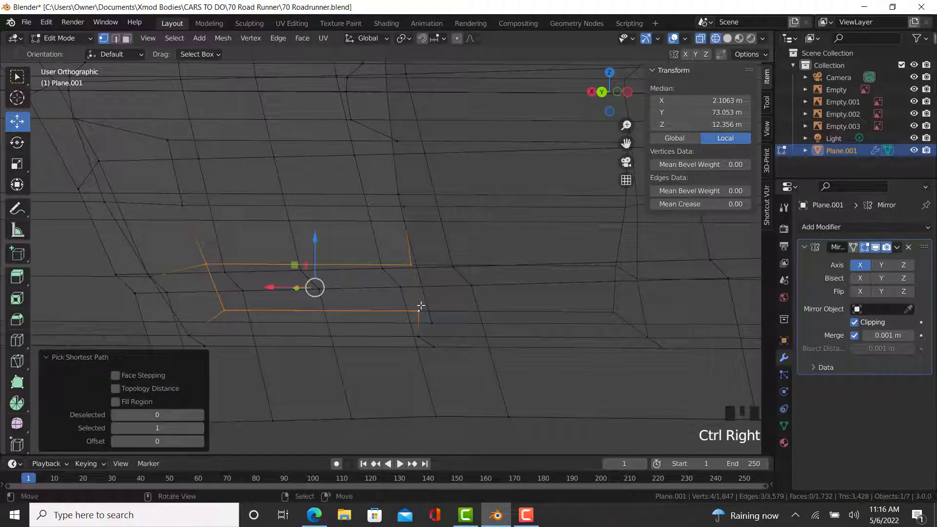
pyautogui.press('f')
pyautogui.rightClick(403, 206)
pyautogui.keyDown('ctrl'); pyautogui.rightClick(402, 146); pyautogui.keyUp('ctrl')
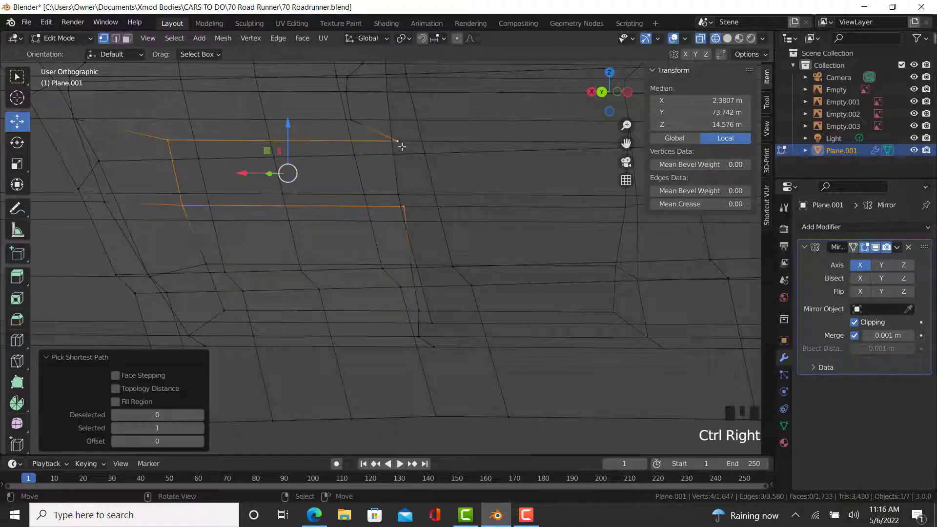
pyautogui.rightClick(398, 142)
# Step: Move the two middle centre-line vertices of the recess's back wall about -0.319 m along Y
pyautogui.press('z')
pyautogui.click(591, 183)
pyautogui.scroll(-4, 423, 296)
pyautogui.moveTo(422, 296); pyautogui.dragTo(286, 282, button='middle')
pyautogui.scroll(3, 287, 283)
pyautogui.press('z')
pyautogui.click(419, 281)
pyautogui.moveTo(419, 273); pyautogui.dragTo(412, 218, button='middle')
pyautogui.rightClick(418, 201)
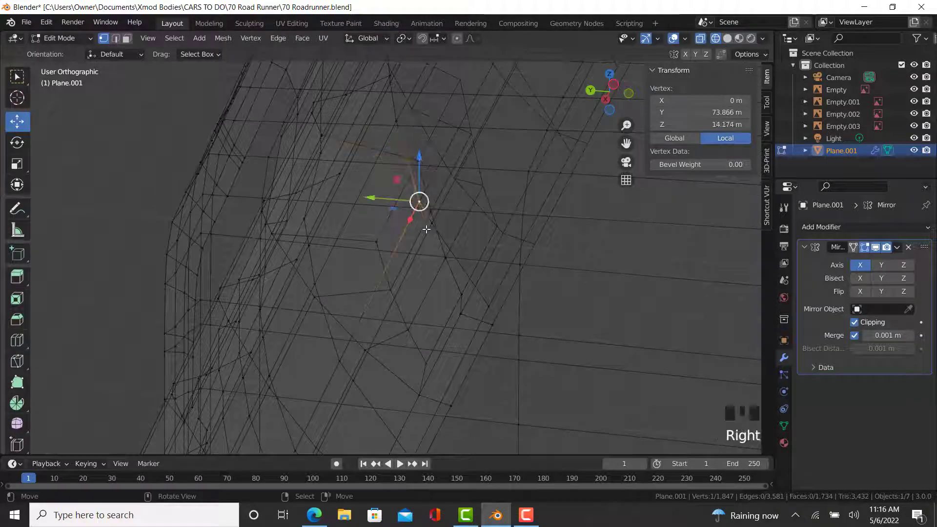
pyautogui.keyDown('ctrl'); pyautogui.rightClick(424, 211); pyautogui.keyUp('ctrl')
pyautogui.moveTo(422, 211); pyautogui.dragTo(356, 254)
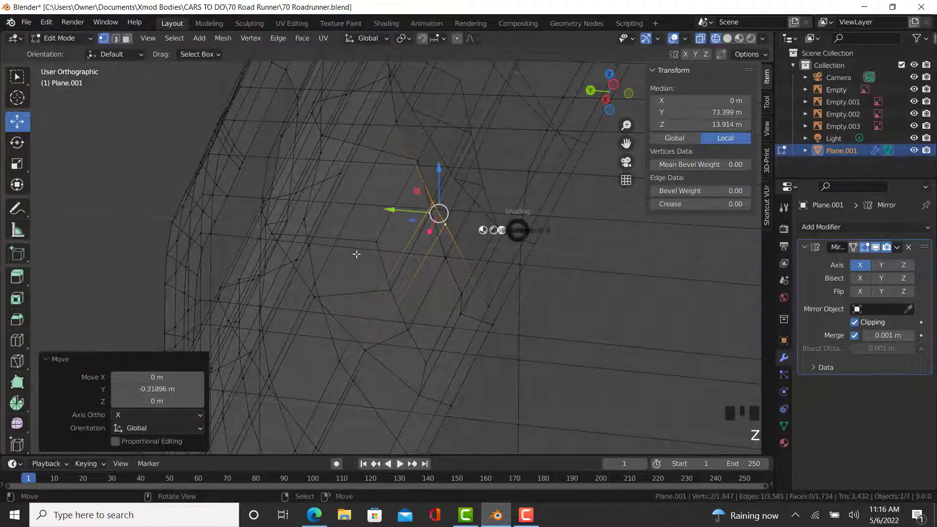
# Step: Extend the selection to all four vertices of the back wall's middle strip and shift the strip slightly along Y
pyautogui.hotkey('shift', 'z')
pyautogui.moveTo(391, 273); pyautogui.dragTo(384, 285, button='middle')
pyautogui.press('Tab')
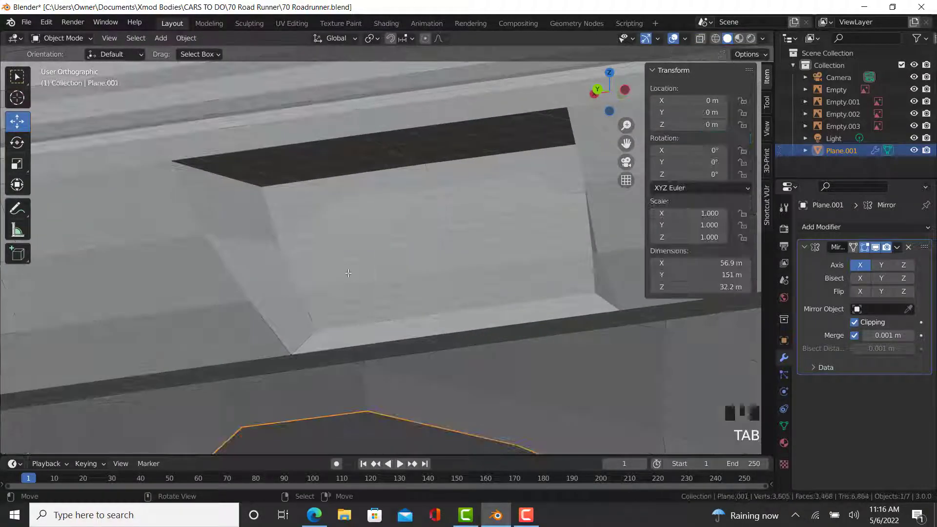
pyautogui.press('Tab')
pyautogui.hotkey('shift', 'z')
pyautogui.moveTo(226, 274); pyautogui.dragTo(215, 254, button='middle')
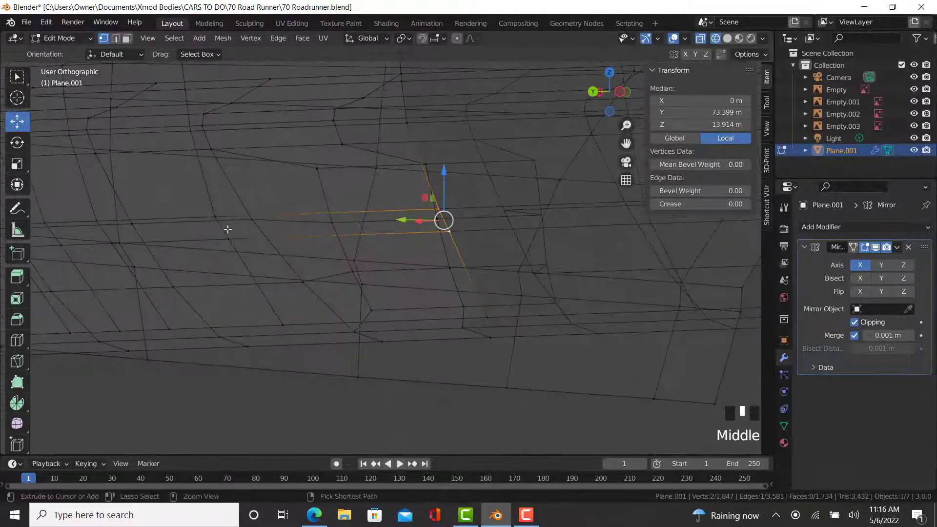
pyautogui.keyDown('ctrl'); pyautogui.rightClick(429, 230); pyautogui.keyUp('ctrl')
pyautogui.hotkey('shift', 'z')
pyautogui.moveTo(282, 228); pyautogui.dragTo(298, 226)
# Step: Examine the closed plate recess and the rear bumper in object mode from several angles
pyautogui.press('Tab')
pyautogui.scroll(-8, 364, 332)
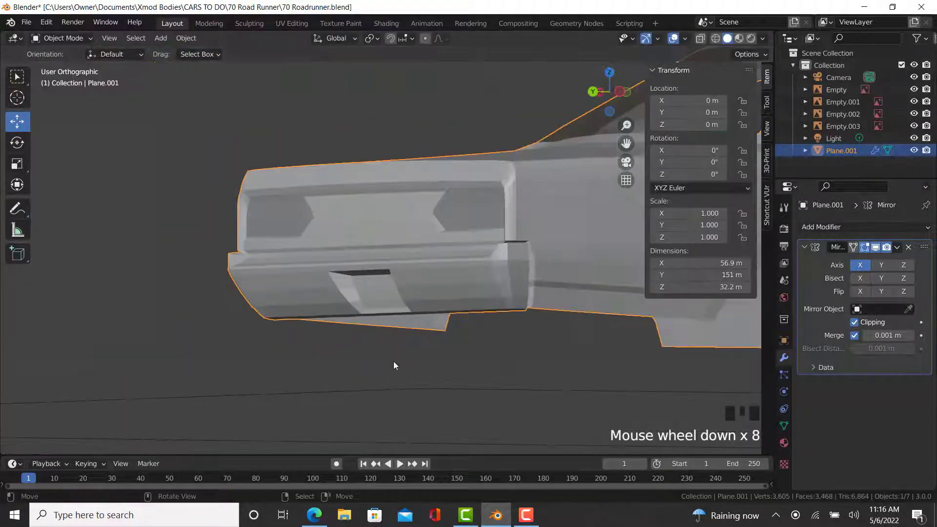
pyautogui.moveTo(393, 361); pyautogui.dragTo(386, 309, button='middle')
pyautogui.scroll(-4, 250, 379)
pyautogui.scroll(6, 385, 310)
pyautogui.press('Tab')
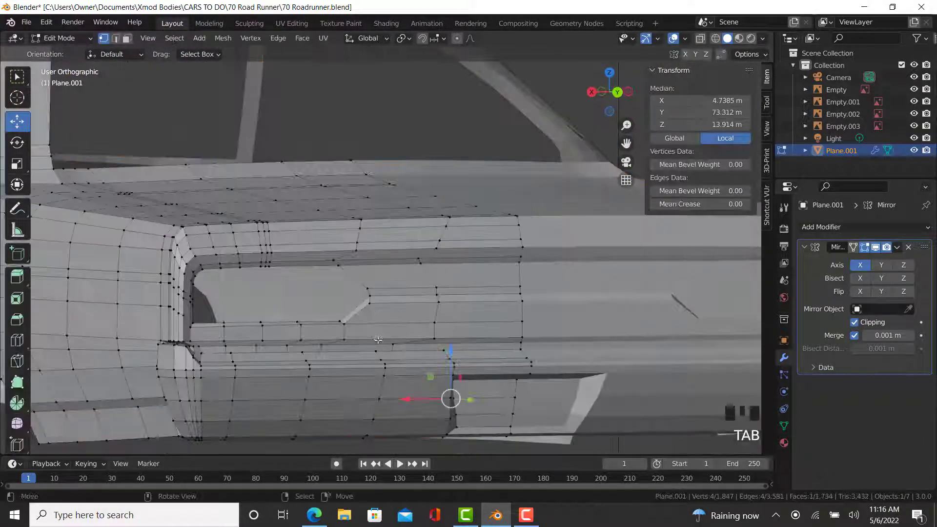
pyautogui.press('Tab')
pyautogui.moveTo(378, 374); pyautogui.dragTo(343, 307, button='middle')
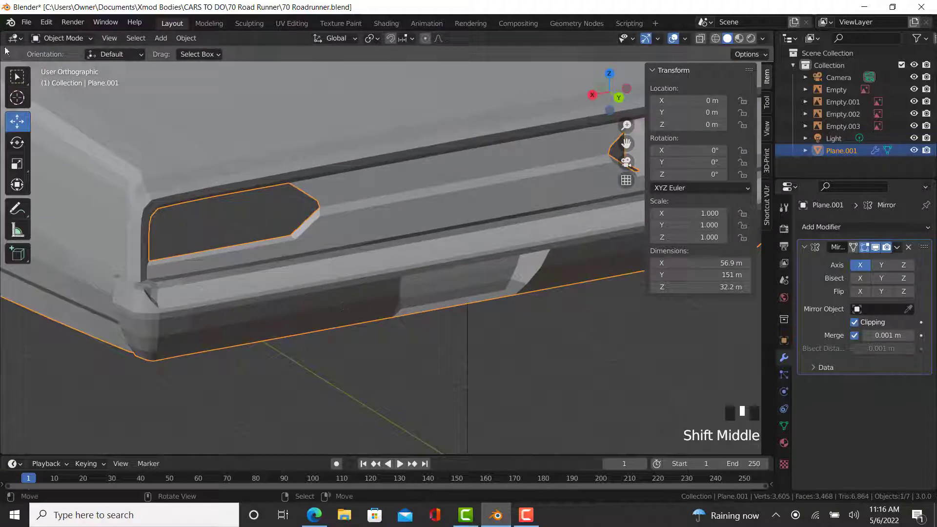
# Step: Place the 3D cursor on the bumper beside the plate recess and add a 32-vertex cylinder of 1 m radius and 2 m depth
pyautogui.click(18, 98)
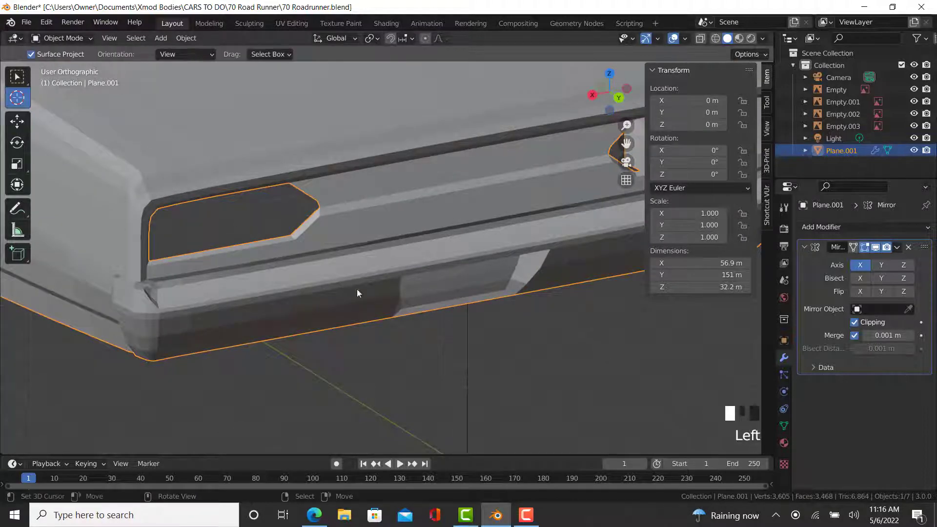
pyautogui.moveTo(394, 306); pyautogui.dragTo(292, 178, button='middle')
pyautogui.click(135, 38)
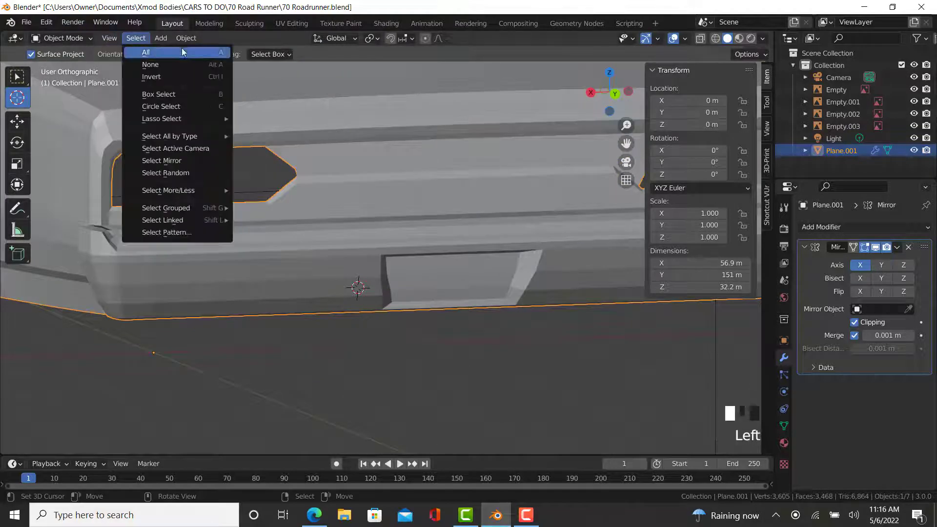
pyautogui.click(161, 38)
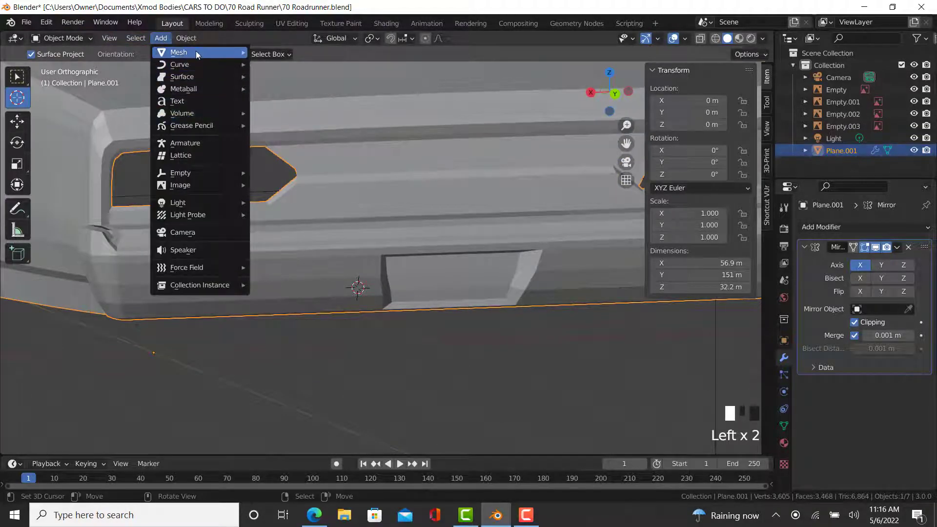
pyautogui.moveTo(196, 52)
pyautogui.click(282, 113)
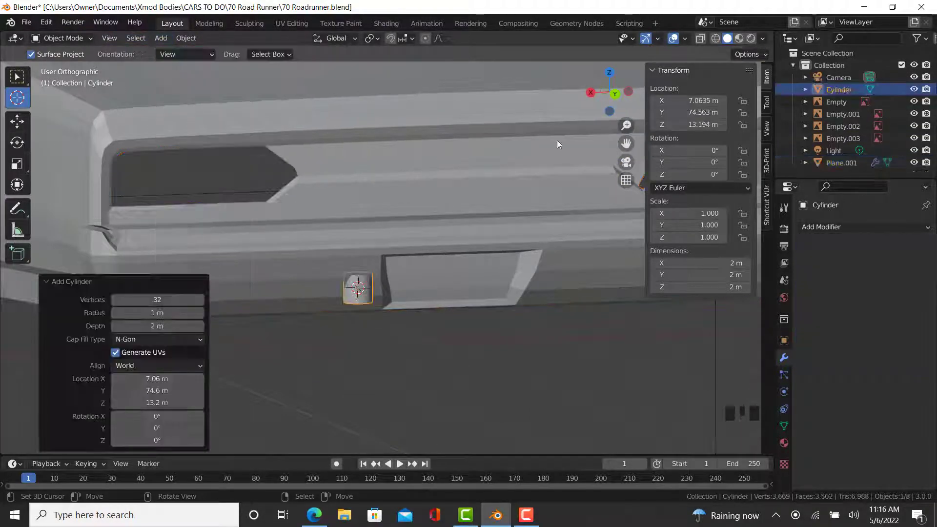
# Step: Set the cylinder's X rotation to 90°
pyautogui.click(687, 156)
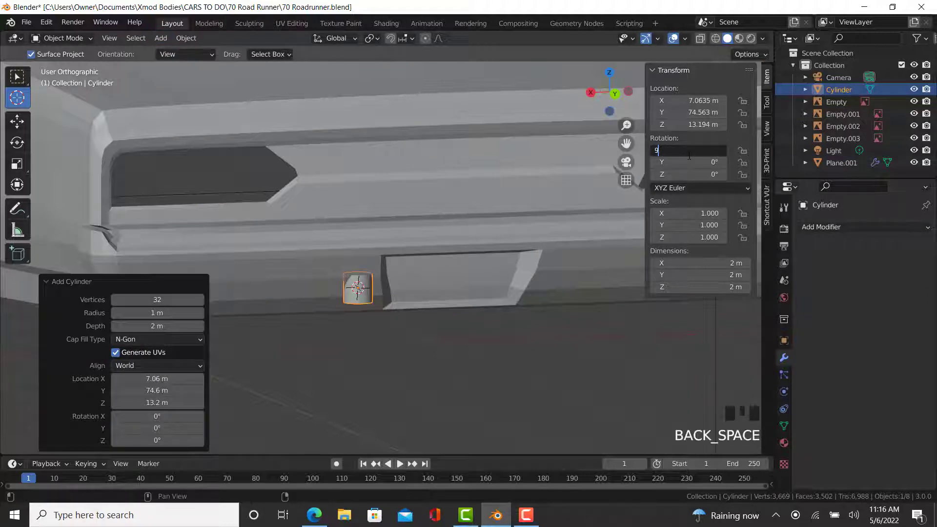
pyautogui.write('90')
pyautogui.press('Return')
# Step: Move the cylinder's mesh about 1.905 m along X and scale it to about 2.31 m to match the blueprint's round lamp in back view
pyautogui.scroll(2, 415, 300)
pyautogui.press('KP_1')
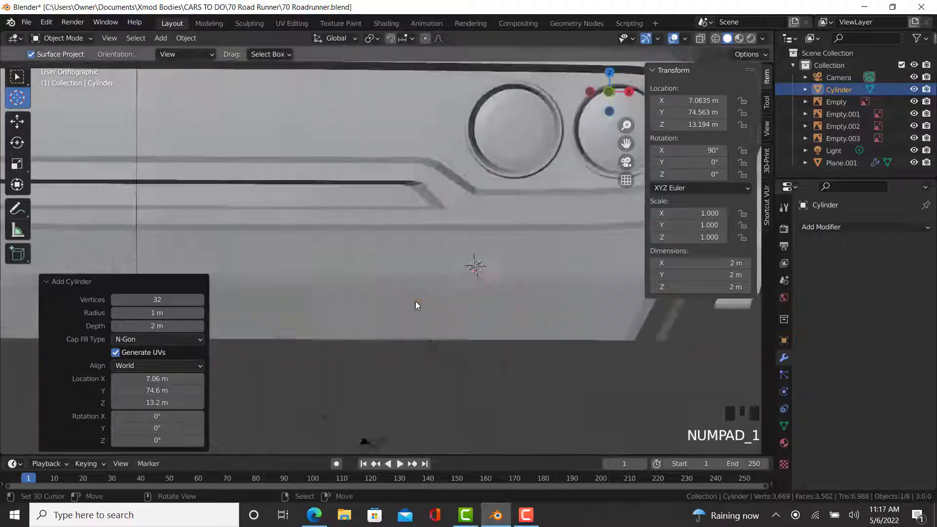
pyautogui.press('ctrl+KP_1')
pyautogui.hotkey('alt', 'z')
pyautogui.press('Tab')
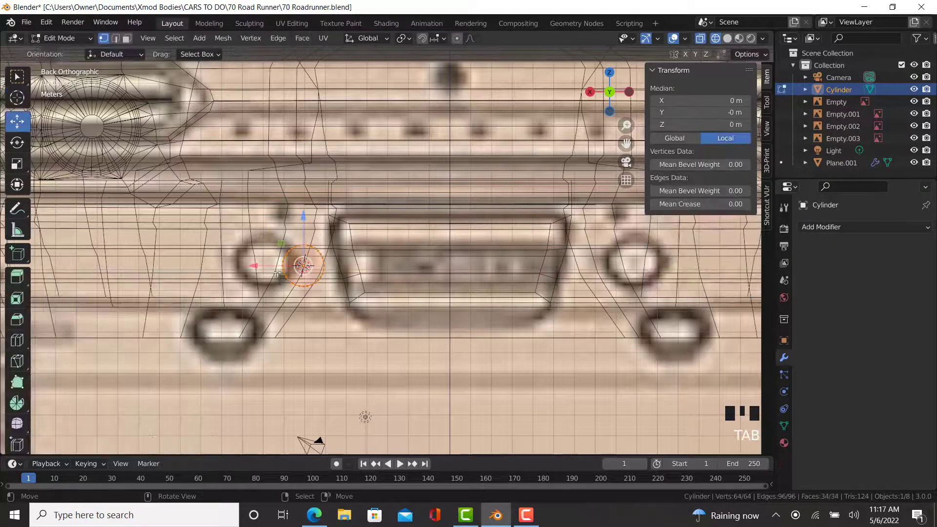
pyautogui.moveTo(247, 265); pyautogui.dragTo(217, 263)
pyautogui.press('s')
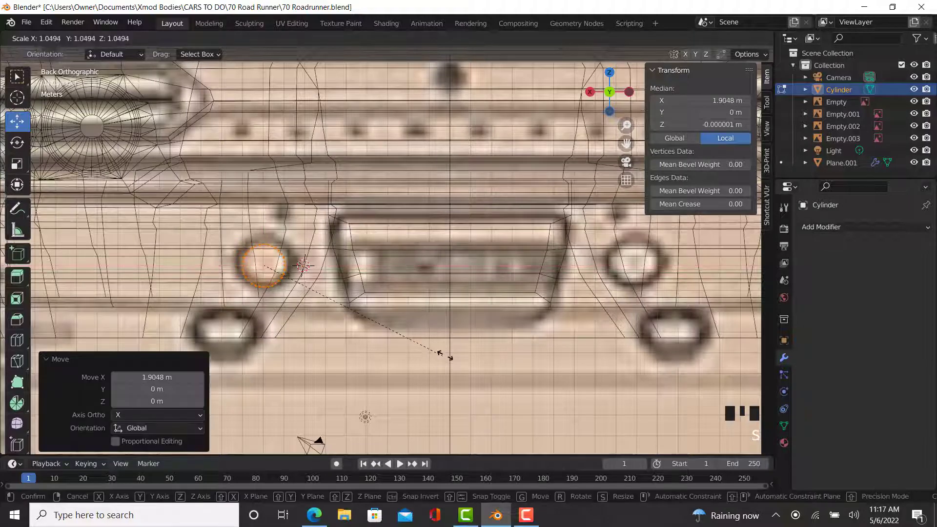
pyautogui.click(454, 358)
pyautogui.moveTo(264, 222); pyautogui.dragTo(258, 217)
pyautogui.press('s')
pyautogui.click(371, 245)
# Step: Examine how the cylinder intersects the bumper in the side view and from several angles
pyautogui.press('z')
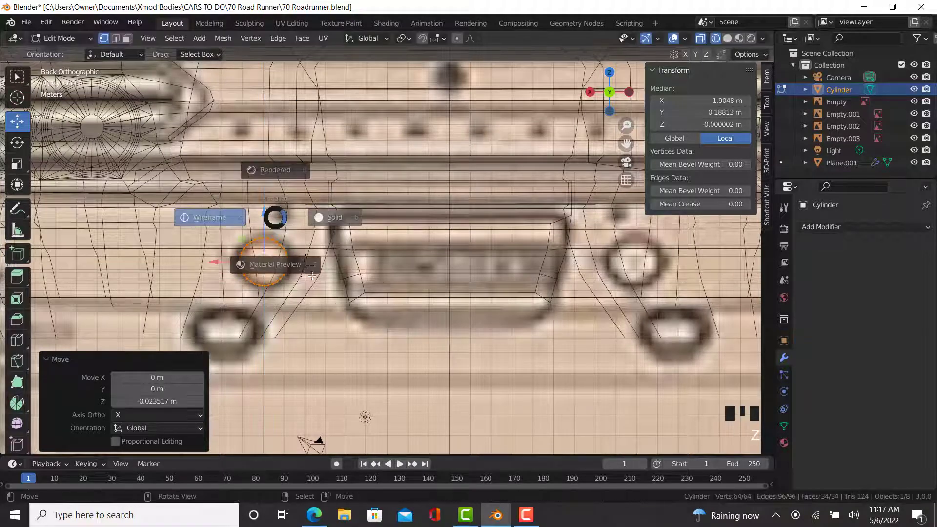
pyautogui.click(326, 218)
pyautogui.moveTo(324, 239); pyautogui.dragTo(351, 284, button='middle')
pyautogui.press('KP_3')
pyautogui.hotkey('shift', 'z')
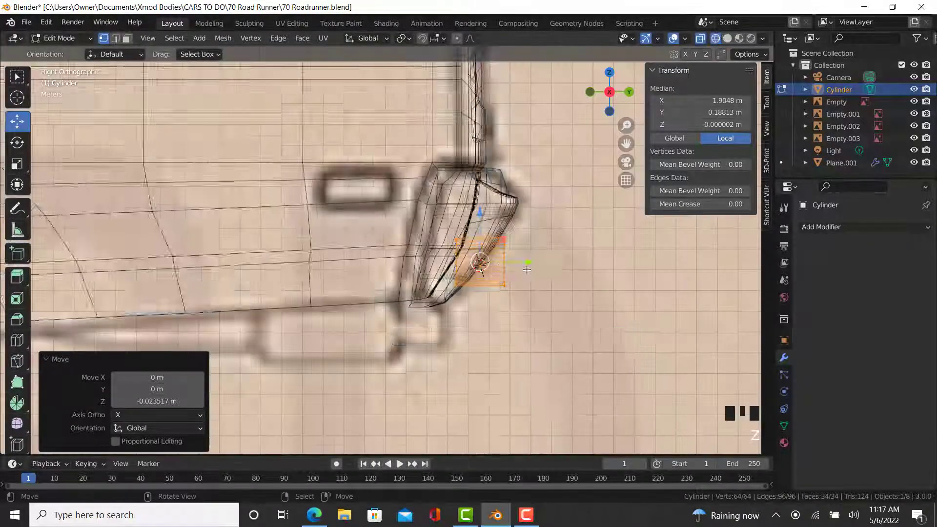
pyautogui.scroll(1, 517, 271)
pyautogui.press('s')
pyautogui.rightClick(529, 272)
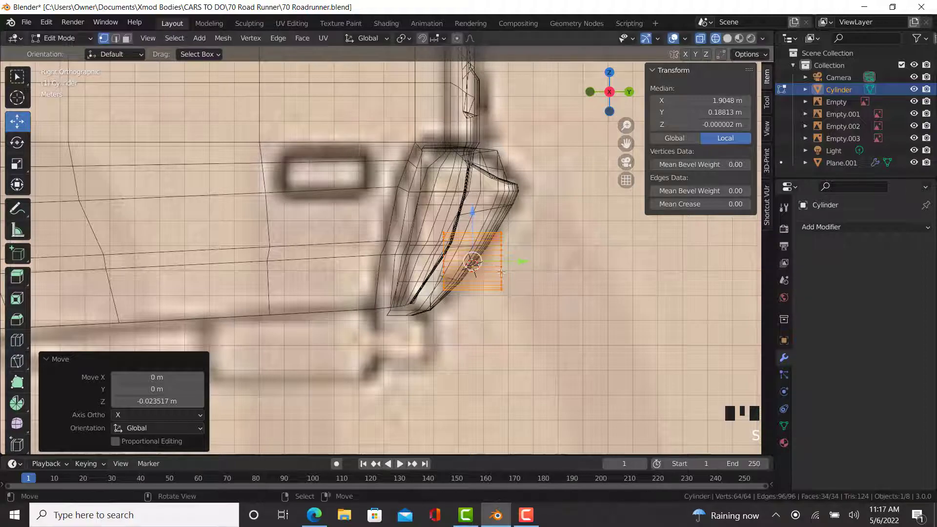
pyautogui.scroll(3, 459, 260)
pyautogui.scroll(-2, 459, 261)
pyautogui.hotkey('shift', 'z')
pyautogui.moveTo(510, 299)
pyautogui.mouseDown(button='middle')
pyautogui.moveTo(481, 305)
pyautogui.moveTo(458, 288)
pyautogui.moveTo(541, 270)
pyautogui.moveTo(566, 284)
pyautogui.moveTo(527, 255)
pyautogui.moveTo(460, 296)
pyautogui.moveTo(536, 273)
pyautogui.mouseUp(button='middle')
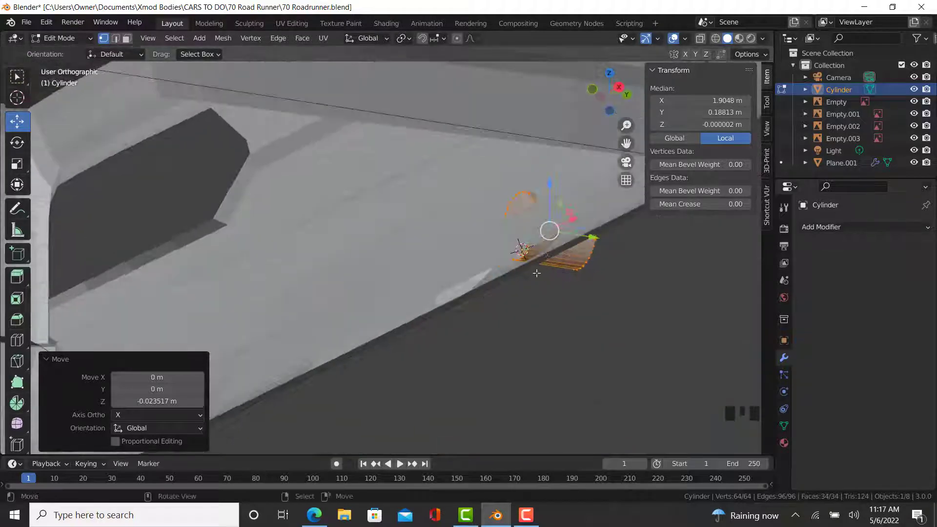
pyautogui.moveTo(453, 280); pyautogui.dragTo(347, 234, button='middle')
pyautogui.moveTo(198, 297); pyautogui.dragTo(369, 232, button='middle')
# Step: In the car body mesh, extend the selected strip along the bumper to its outer corner and move it about -0.362 m along Y
pyautogui.press('Tab')
pyautogui.rightClick(525, 142)
pyautogui.moveTo(525, 141)
pyautogui.mouseDown(button='middle')
pyautogui.moveTo(480, 206)
pyautogui.moveTo(461, 204)
pyautogui.moveTo(488, 194)
pyautogui.mouseUp(button='middle')
pyautogui.press('Tab')
pyautogui.scroll(2, 556, 136)
pyautogui.press('z')
pyautogui.click(456, 139)
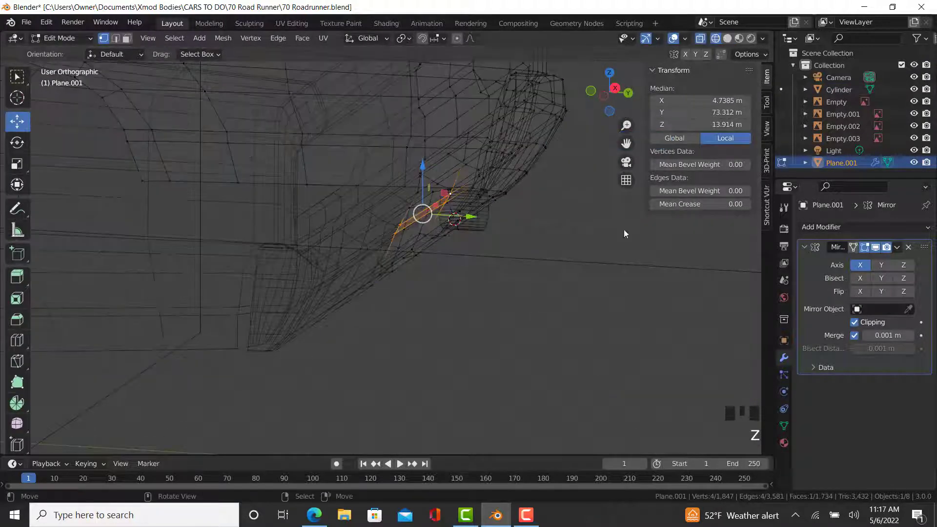
pyautogui.press('z')
pyautogui.click(624, 229)
pyautogui.moveTo(541, 234)
pyautogui.mouseDown(button='middle')
pyautogui.moveTo(499, 240)
pyautogui.moveTo(619, 262)
pyautogui.mouseUp(button='middle')
pyautogui.scroll(1, 514, 236)
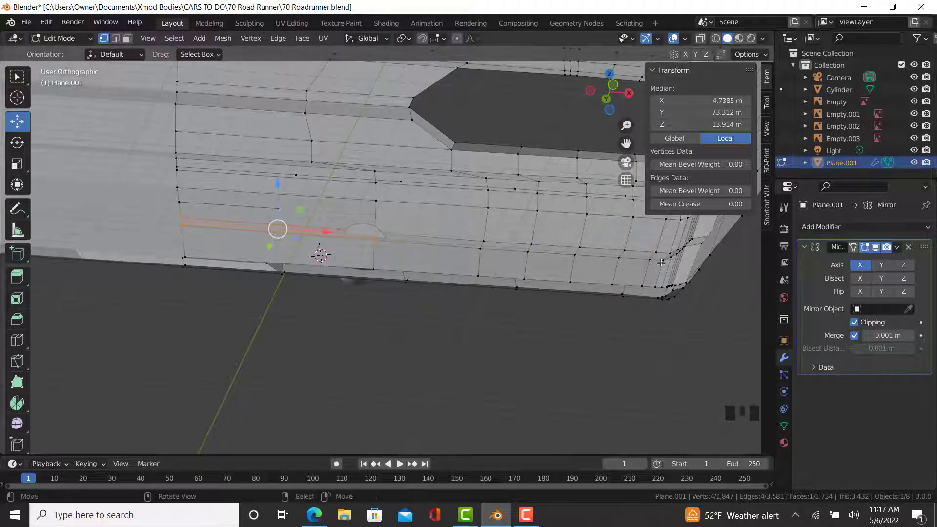
pyautogui.moveTo(652, 263); pyautogui.dragTo(482, 278, button='middle')
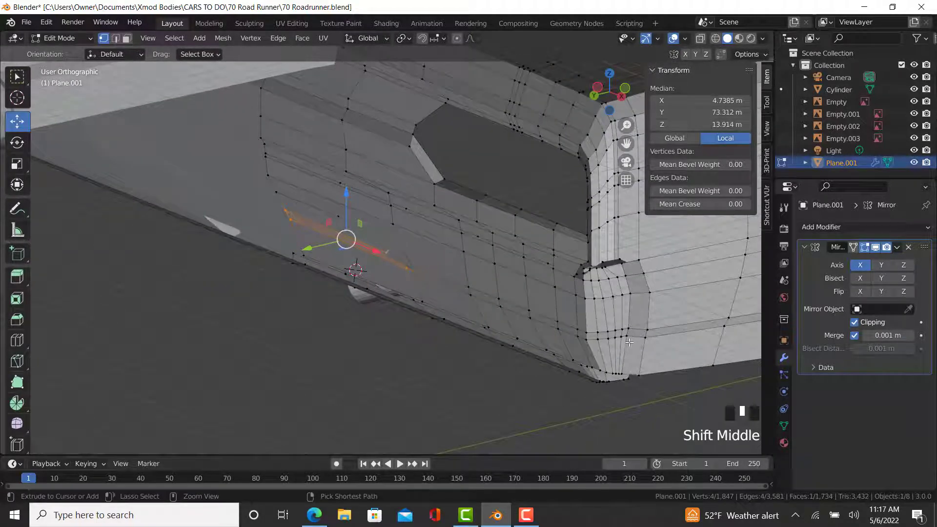
pyautogui.keyDown('ctrl'); pyautogui.rightClick(628, 341); pyautogui.keyUp('ctrl')
pyautogui.keyDown('ctrl'); pyautogui.rightClick(629, 329); pyautogui.keyUp('ctrl')
pyautogui.keyDown('ctrl'); pyautogui.rightClick(469, 286); pyautogui.keyUp('ctrl')
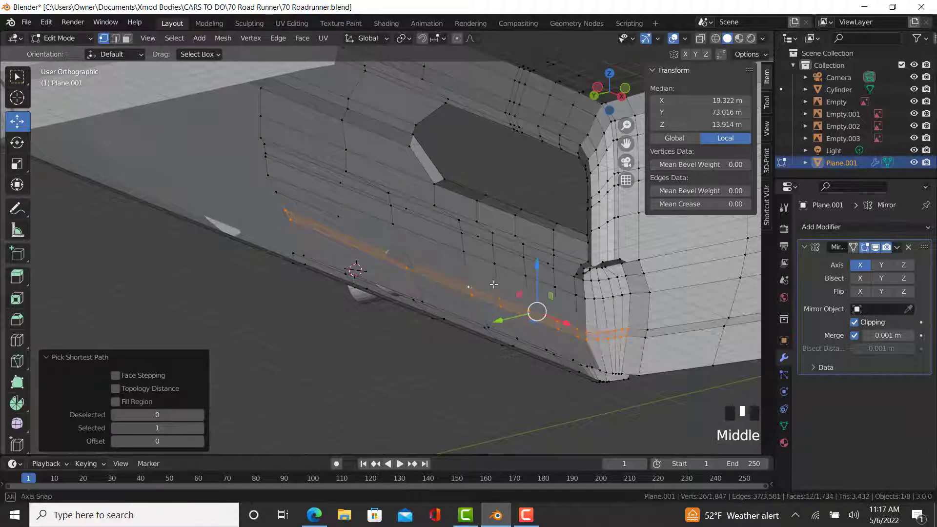
pyautogui.moveTo(470, 286); pyautogui.dragTo(489, 289, button='middle')
pyautogui.moveTo(494, 329); pyautogui.dragTo(502, 328)
# Step: Select the bumper's horizontal strip from the recess to just before the outer corner and move it slightly inward along Y
pyautogui.moveTo(502, 327); pyautogui.dragTo(583, 336, button='middle')
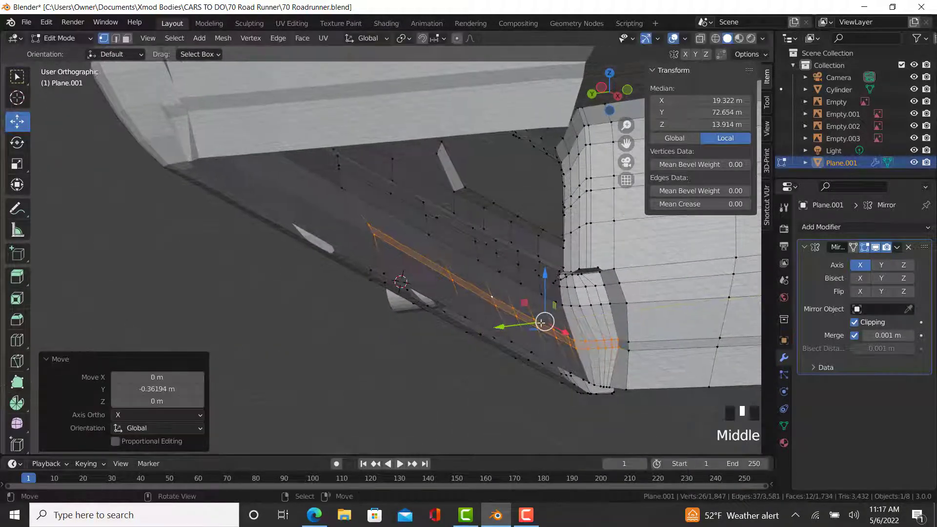
pyautogui.scroll(2, 585, 337)
pyautogui.rightClick(584, 343)
pyautogui.keyDown('ctrl'); pyautogui.rightClick(590, 359); pyautogui.keyUp('ctrl')
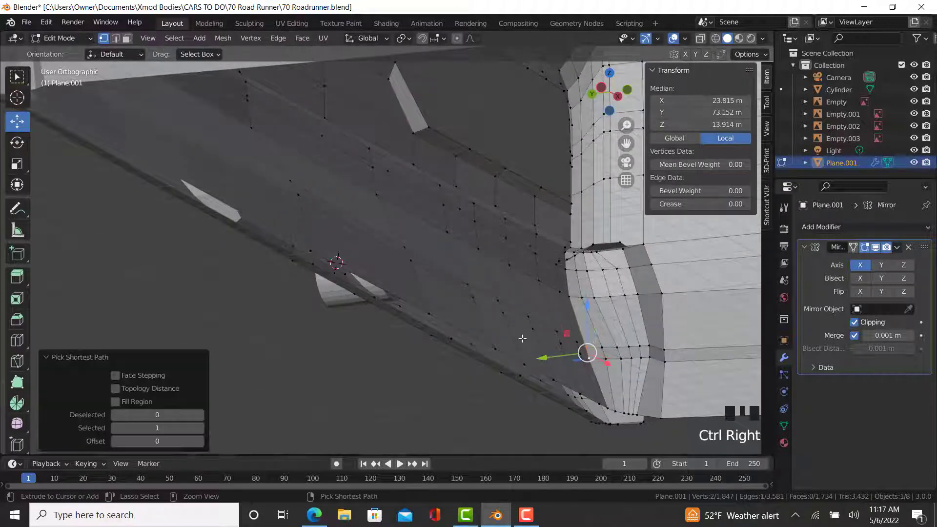
pyautogui.keyDown('ctrl'); pyautogui.rightClick(299, 195); pyautogui.keyUp('ctrl')
pyautogui.keyDown('ctrl'); pyautogui.rightClick(291, 180); pyautogui.keyUp('ctrl')
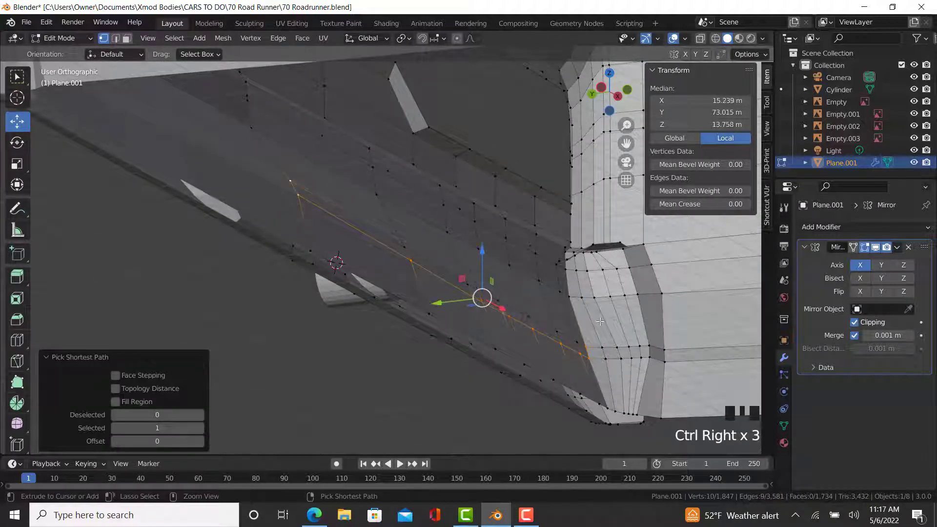
pyautogui.keyDown('ctrl'); pyautogui.rightClick(574, 342); pyautogui.keyUp('ctrl')
pyautogui.moveTo(451, 305); pyautogui.dragTo(460, 307)
pyautogui.moveTo(461, 307); pyautogui.dragTo(441, 325, button='middle')
# Step: Return to object mode, select the cylinder and save the file
pyautogui.press('Tab')
pyautogui.moveTo(383, 302); pyautogui.dragTo(55, 65, button='middle')
pyautogui.scroll(-2, 527, 359)
pyautogui.rightClick(535, 358)
pyautogui.click(24, 22)
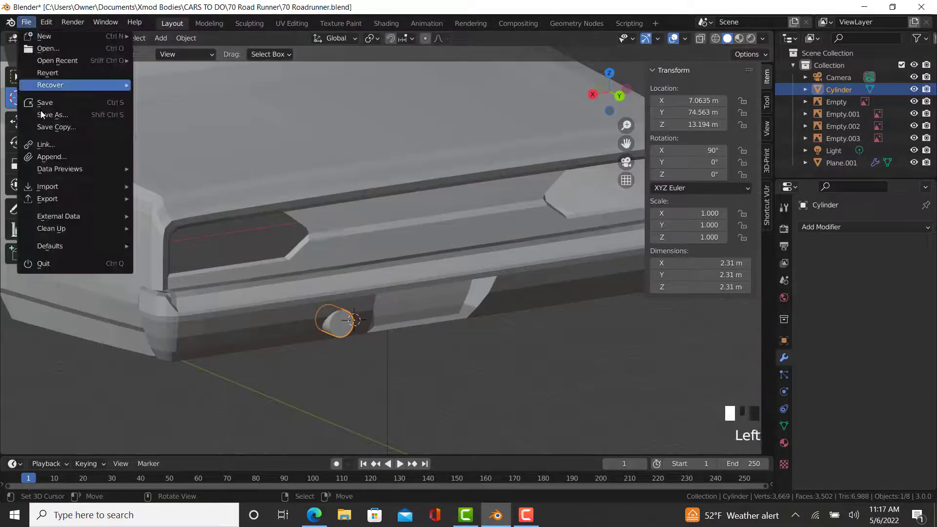
pyautogui.click(39, 100)
# Step: Edit the car body mesh and add two horizontal loop cuts across the bumper face band just above the cylinder's middle
pyautogui.scroll(7, 350, 328)
pyautogui.moveTo(311, 317); pyautogui.dragTo(349, 310, button='middle')
pyautogui.click(20, 128)
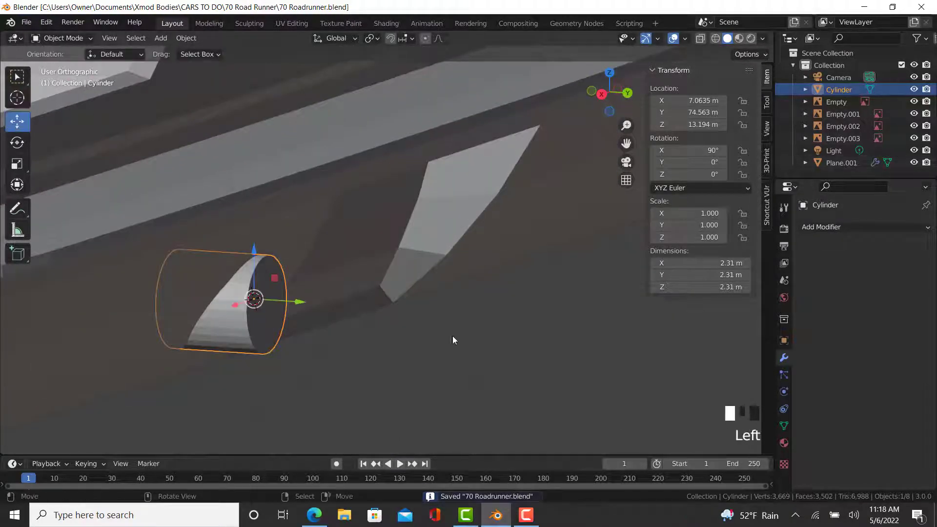
pyautogui.rightClick(380, 233)
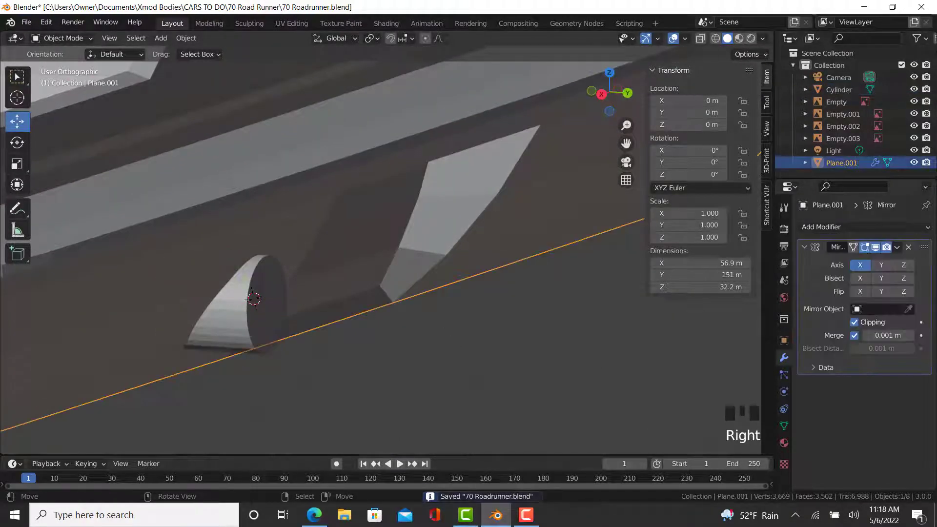
pyautogui.rightClick(292, 191)
pyautogui.press('Tab')
pyautogui.scroll(-4, 292, 192)
pyautogui.moveTo(291, 191); pyautogui.dragTo(264, 272, button='middle')
pyautogui.scroll(4, 263, 272)
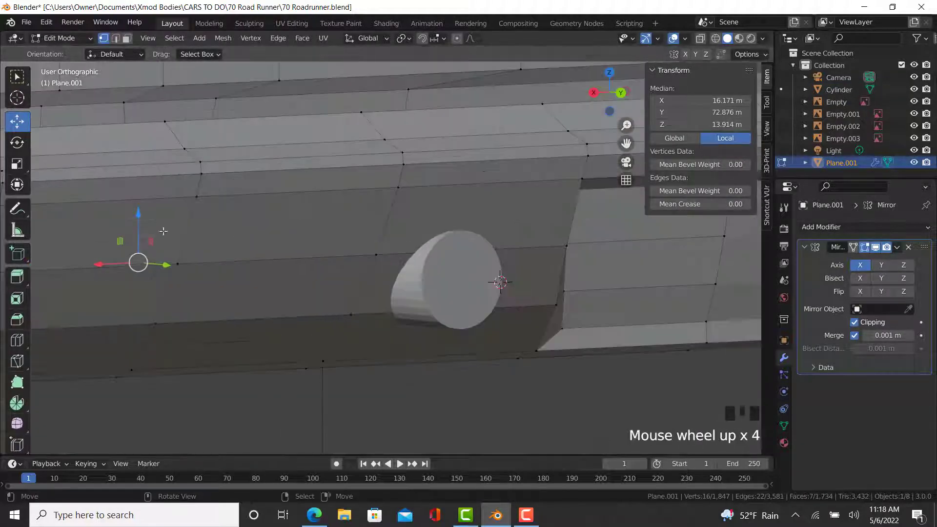
pyautogui.click(17, 340)
pyautogui.click(378, 220)
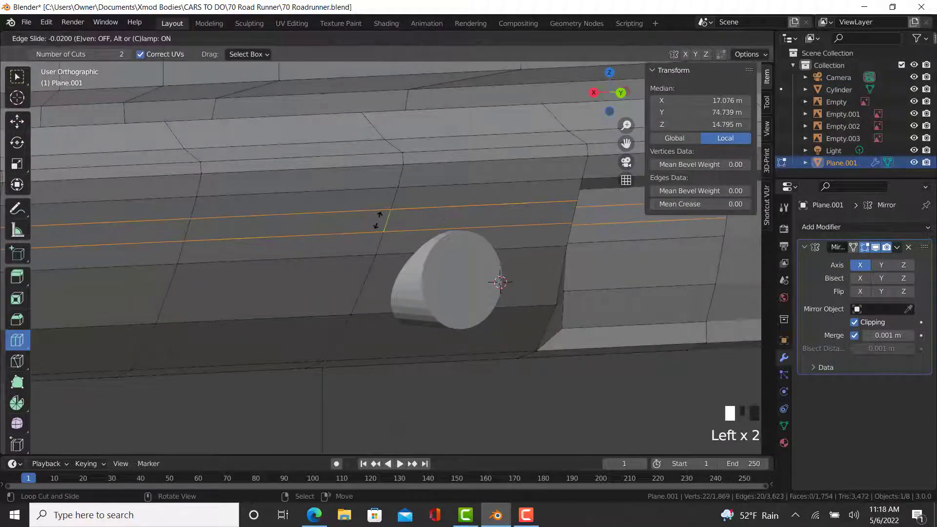
# Step: Place the two horizontal loop cuts above the cylinder with a slide factor of -0.193 and move them about -0.068 m along Z
pyautogui.click(381, 217)
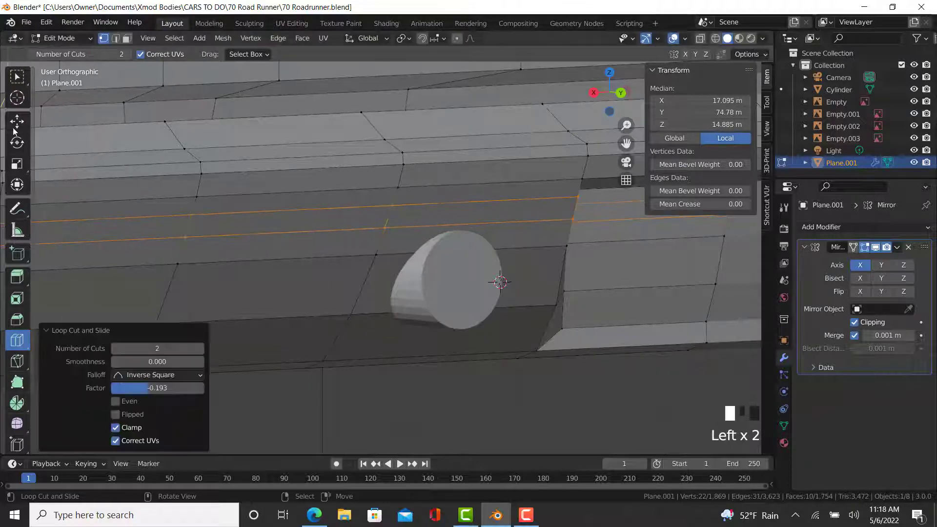
pyautogui.moveTo(259, 245); pyautogui.dragTo(318, 246, button='middle')
pyautogui.keyDown('shift'); pyautogui.moveTo(339, 291); pyautogui.dragTo(558, 317, button='middle'); pyautogui.keyUp('shift')
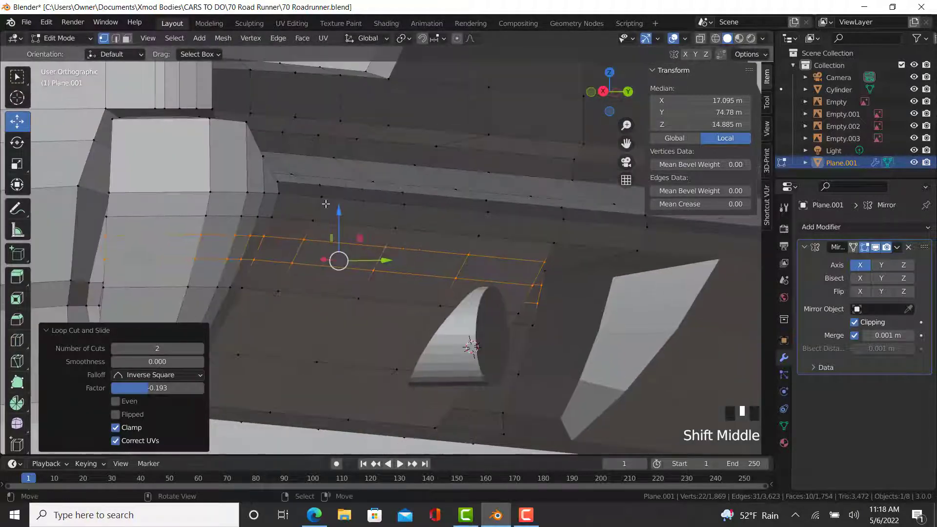
pyautogui.moveTo(338, 211); pyautogui.dragTo(337, 215)
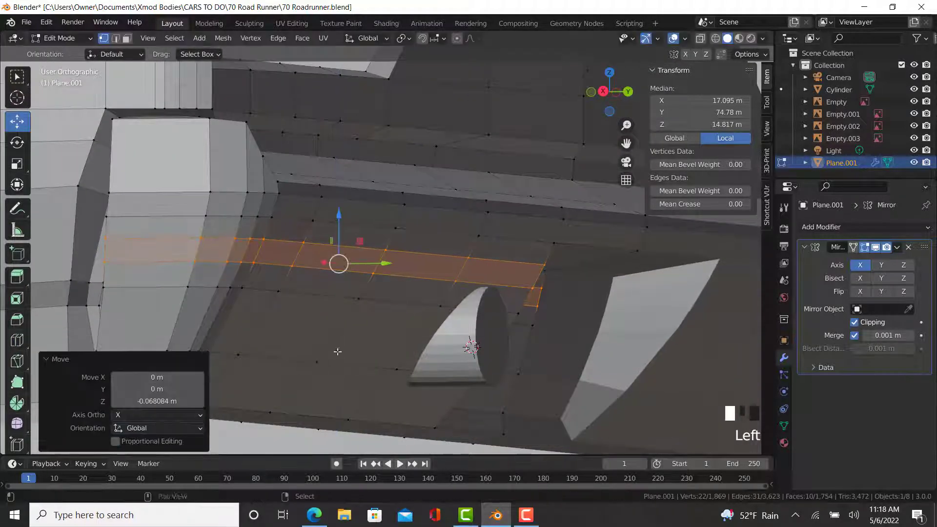
# Step: Add two horizontal loop cuts along the bumper just below the cylinder, slide factor 0.105, and move them about -0.011 m along Z
pyautogui.keyDown('shift'); pyautogui.moveTo(336, 215); pyautogui.dragTo(350, 165, button='middle'); pyautogui.keyUp('shift')
pyautogui.click(17, 340)
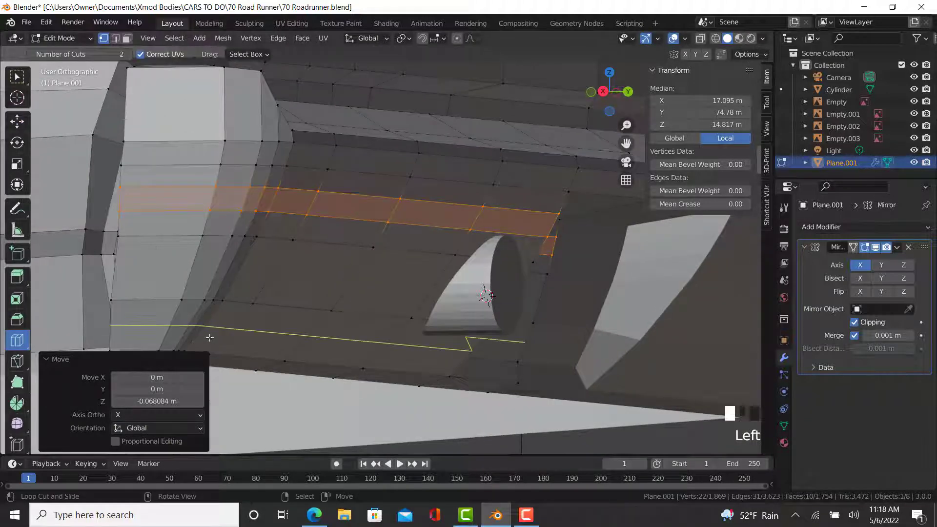
pyautogui.click(209, 335)
pyautogui.click(210, 330)
pyautogui.click(17, 121)
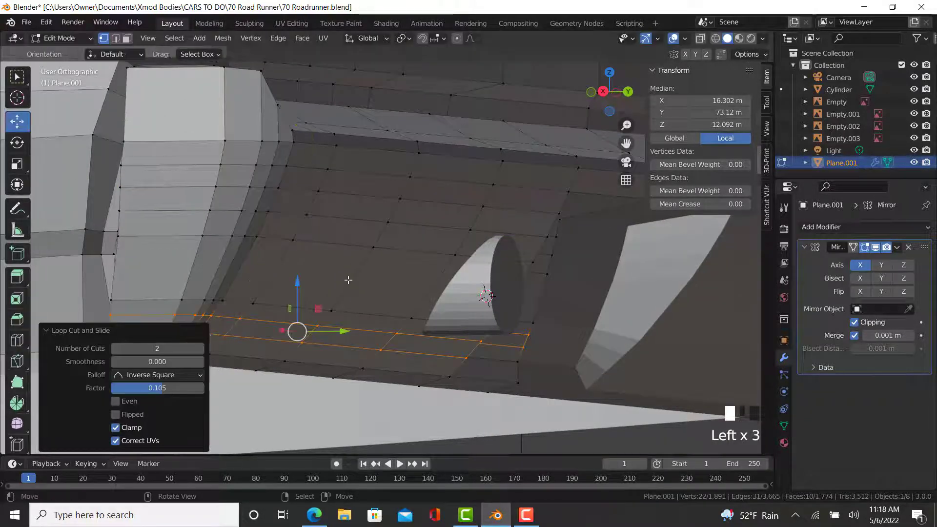
pyautogui.moveTo(298, 279); pyautogui.dragTo(297, 279)
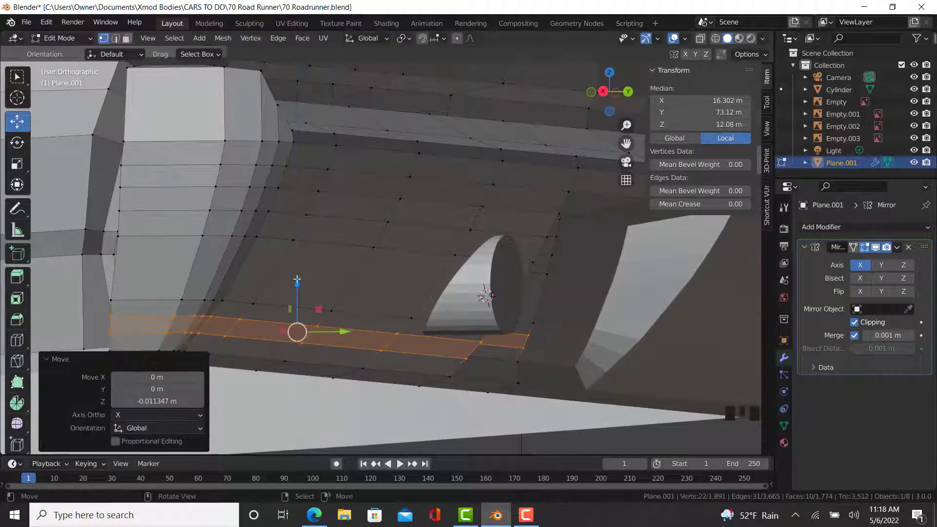
# Step: Add a single vertical loop cut through the bumper between the cylinder and the licence plate recess
pyautogui.moveTo(379, 315); pyautogui.dragTo(317, 320, button='middle')
pyautogui.click(17, 340)
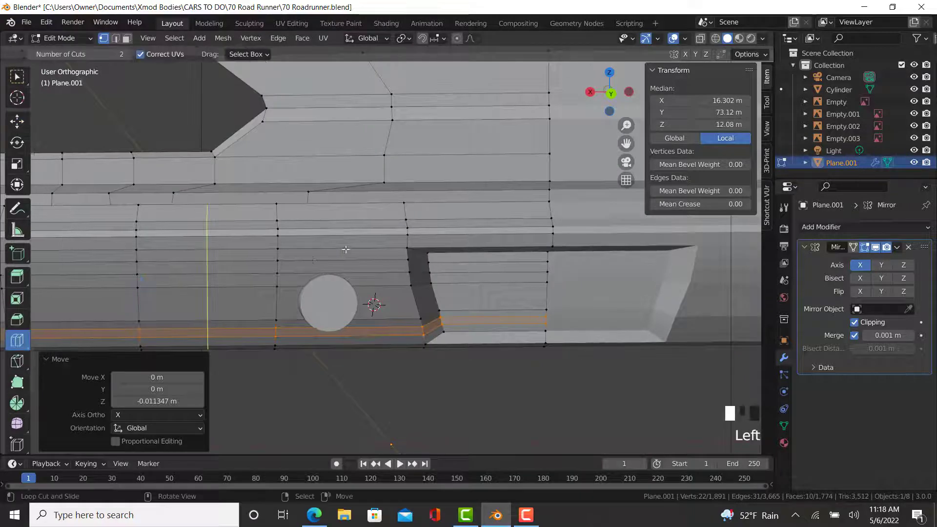
pyautogui.moveTo(363, 247); pyautogui.dragTo(386, 247)
pyautogui.hotkey('ctrl', 'z')
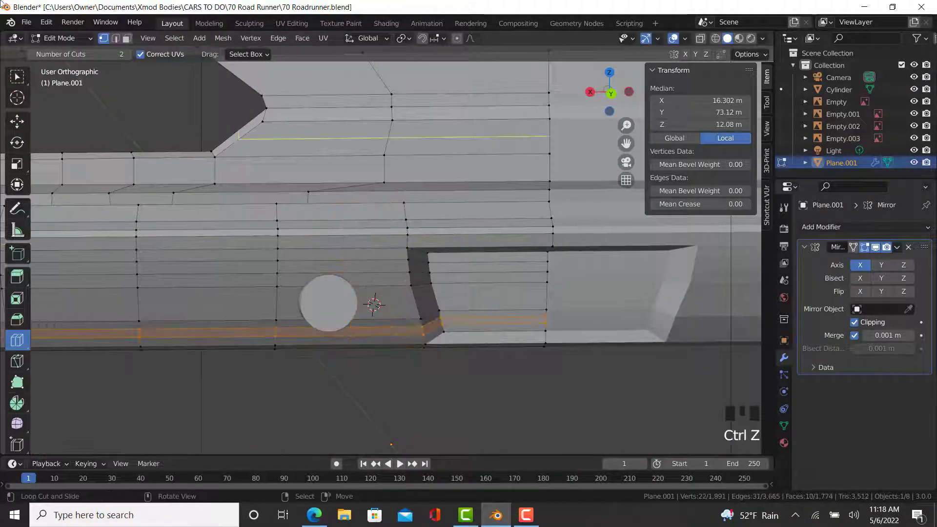
pyautogui.click(32, 54)
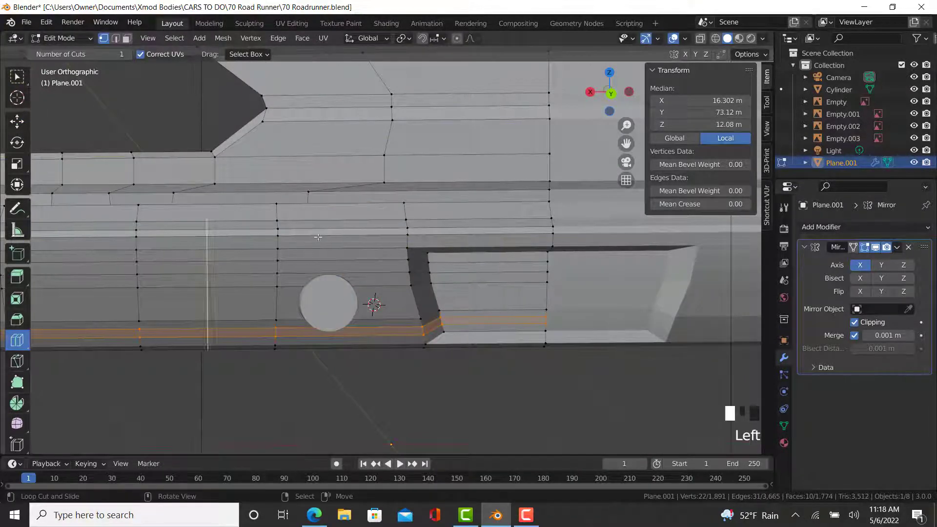
pyautogui.moveTo(338, 246); pyautogui.dragTo(313, 276)
pyautogui.click(17, 121)
# Step: Select the vertical edge line on the cylinder's outer side and edge-slide it by a factor of -0.210
pyautogui.scroll(2, 380, 274)
pyautogui.rightClick(243, 167)
pyautogui.scroll(-4, 265, 199)
pyautogui.moveTo(256, 319); pyautogui.dragTo(254, 312, button='middle')
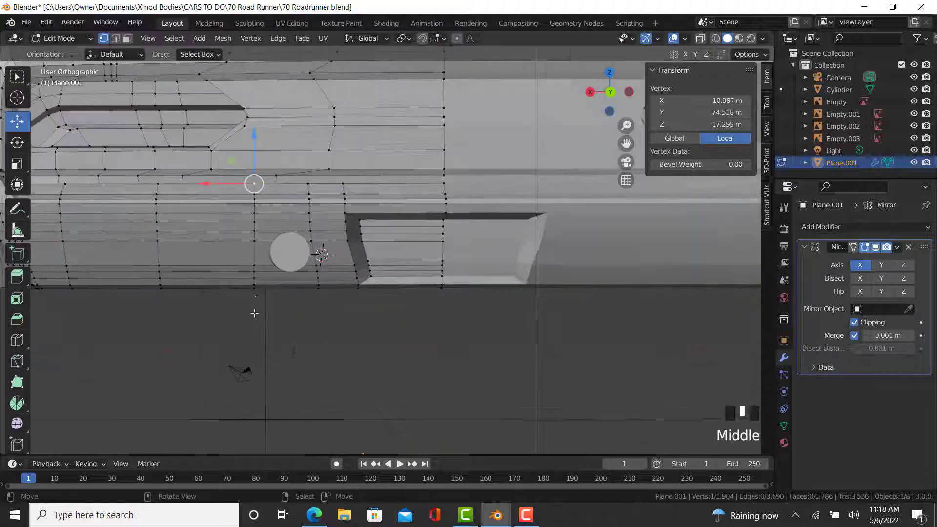
pyautogui.keyDown('ctrl'); pyautogui.rightClick(318, 286); pyautogui.keyUp('ctrl')
pyautogui.scroll(2, 271, 274)
pyautogui.press('g')
pyautogui.press('g')
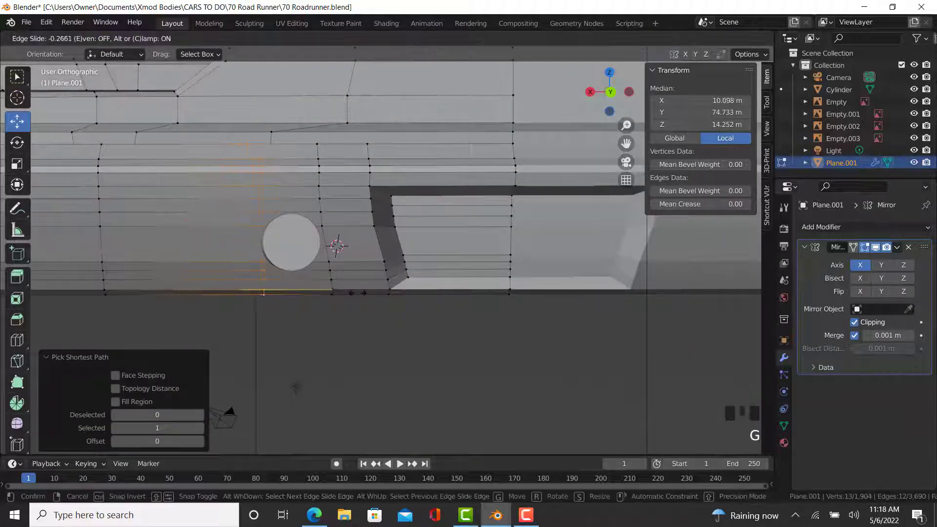
pyautogui.click(352, 296)
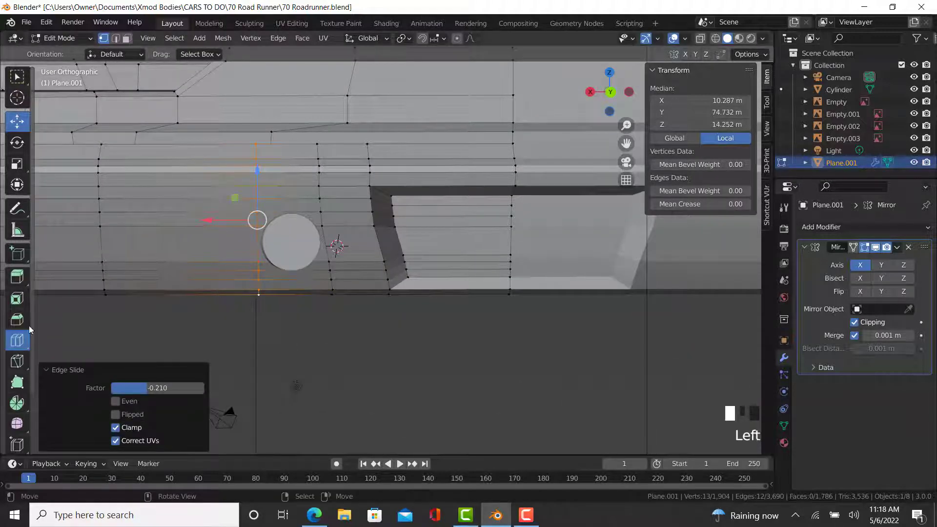
# Step: Add a vertical loop cut through the bumper outboard of the cylinder and move it slightly inward along X
pyautogui.click(17, 340)
pyautogui.click(180, 214)
pyautogui.click(17, 120)
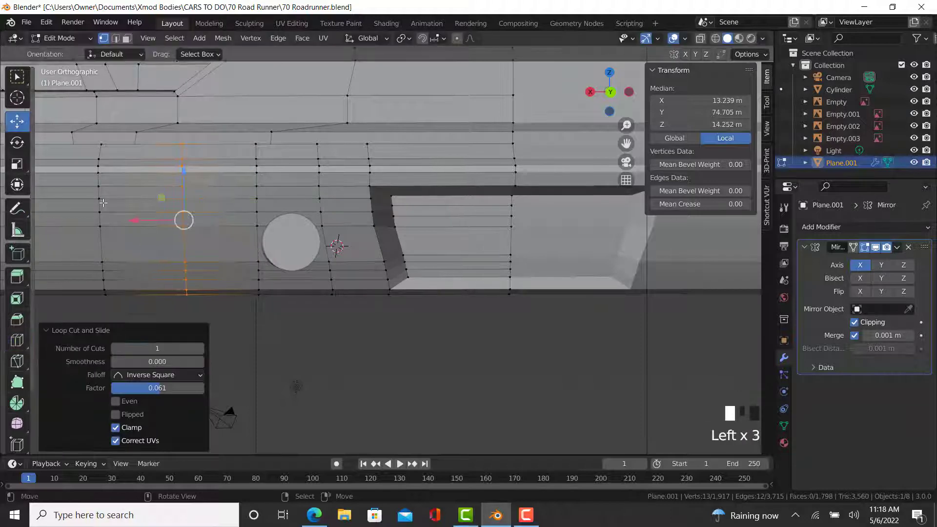
pyautogui.moveTo(135, 222); pyautogui.dragTo(146, 221)
pyautogui.moveTo(146, 222); pyautogui.dragTo(261, 195, button='middle')
pyautogui.rightClick(261, 195)
# Step: Examine the body in object mode and the mesh layout around the round headlights at the car's front
pyautogui.press('Tab')
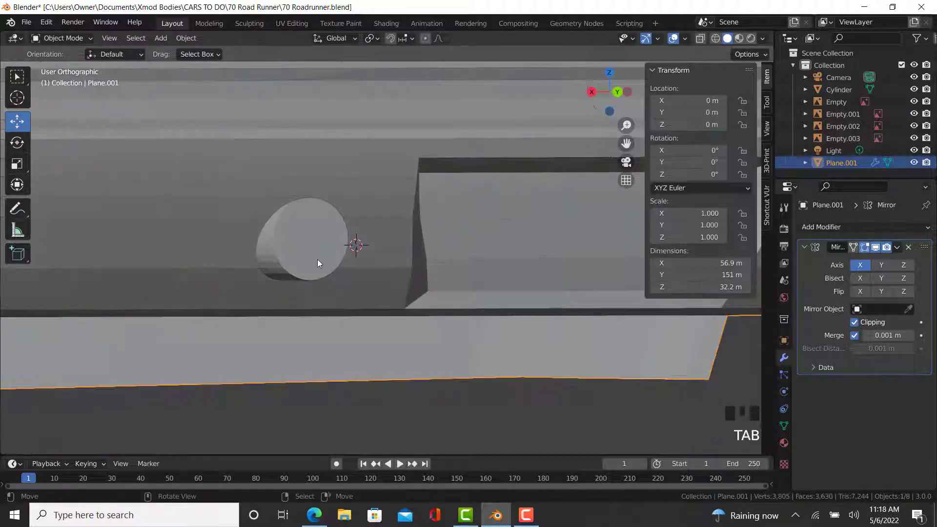
pyautogui.scroll(-4, 317, 253)
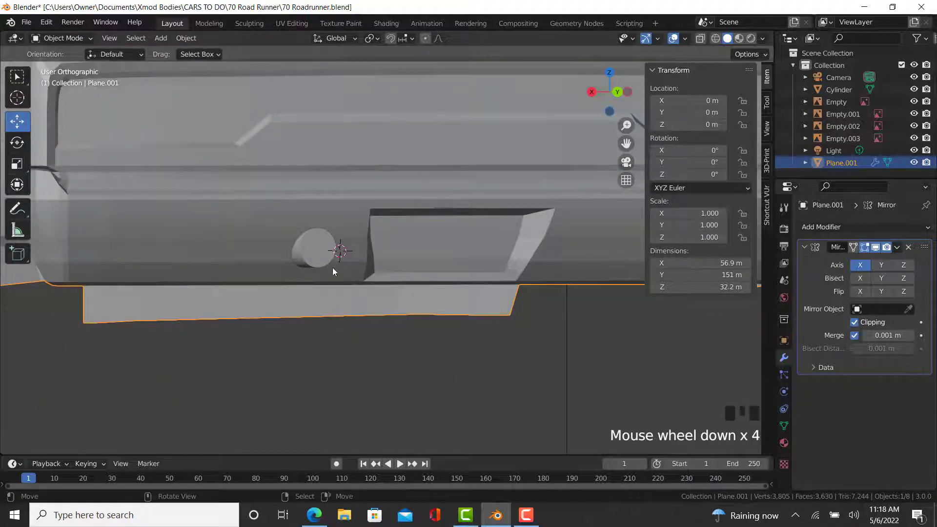
pyautogui.scroll(-3, 259, 205)
pyautogui.moveTo(259, 204); pyautogui.dragTo(195, 237, button='middle')
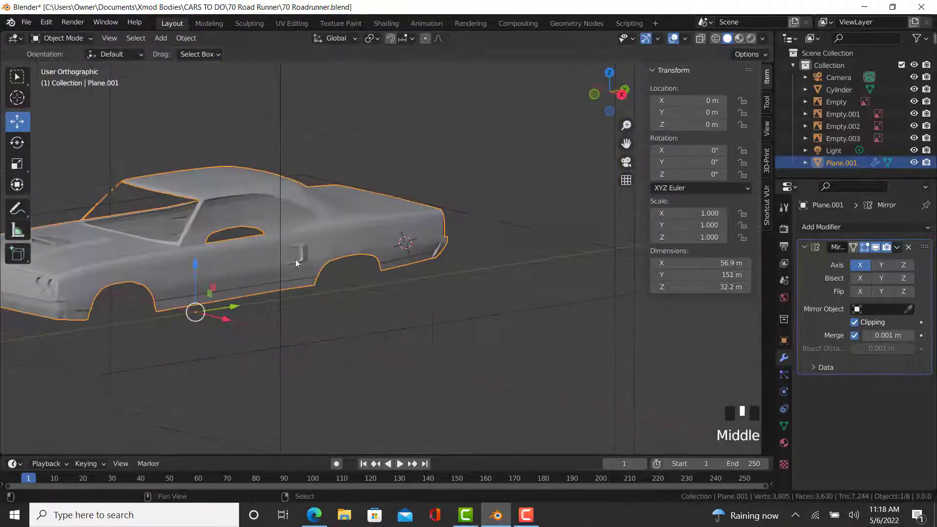
pyautogui.scroll(3, 106, 234)
pyautogui.press('Tab')
pyautogui.scroll(7, 351, 203)
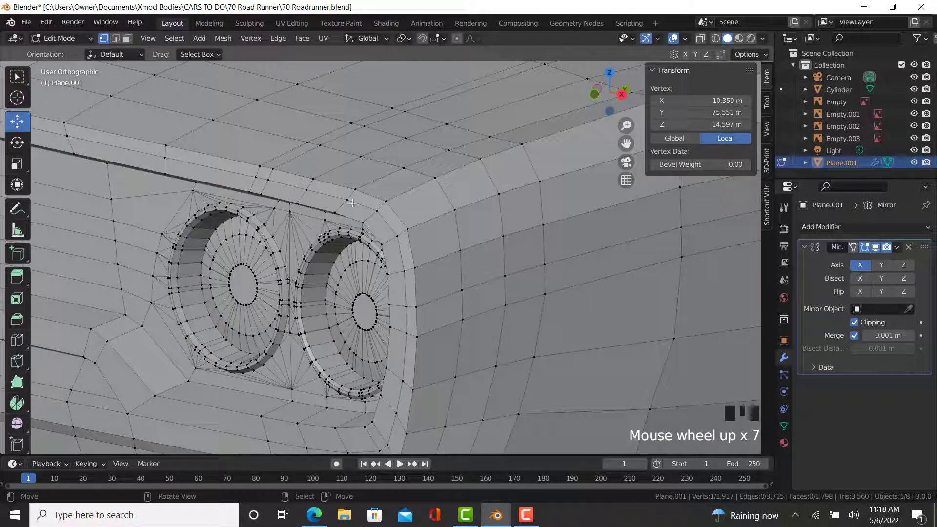
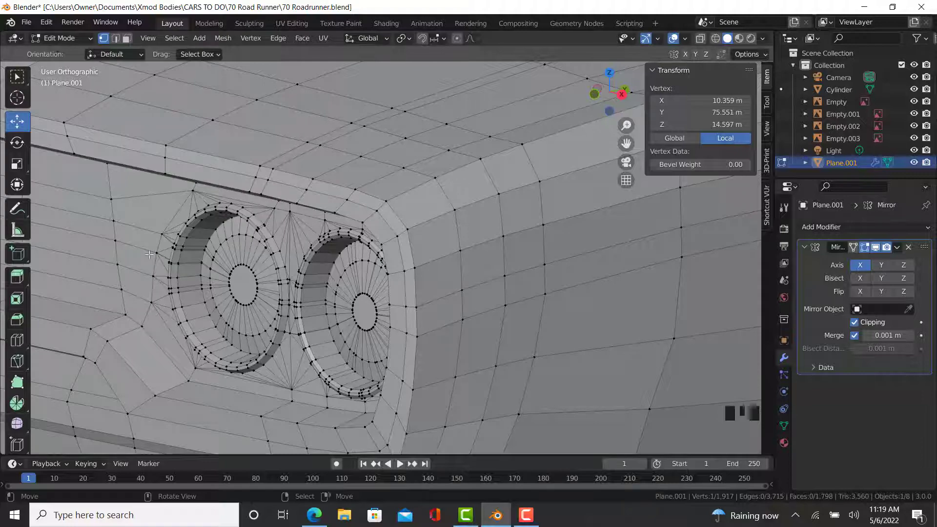
pyautogui.scroll(-6, 166, 210)
pyautogui.moveTo(165, 210); pyautogui.dragTo(411, 288, button='middle')
pyautogui.press('Tab')
pyautogui.scroll(-3, 411, 288)
pyautogui.press('Tab')
pyautogui.press('Tab')
# Step: Examine the rear bumper's edge lines and vertices surrounding the cylinder in edit mode
pyautogui.scroll(9, 200, 263)
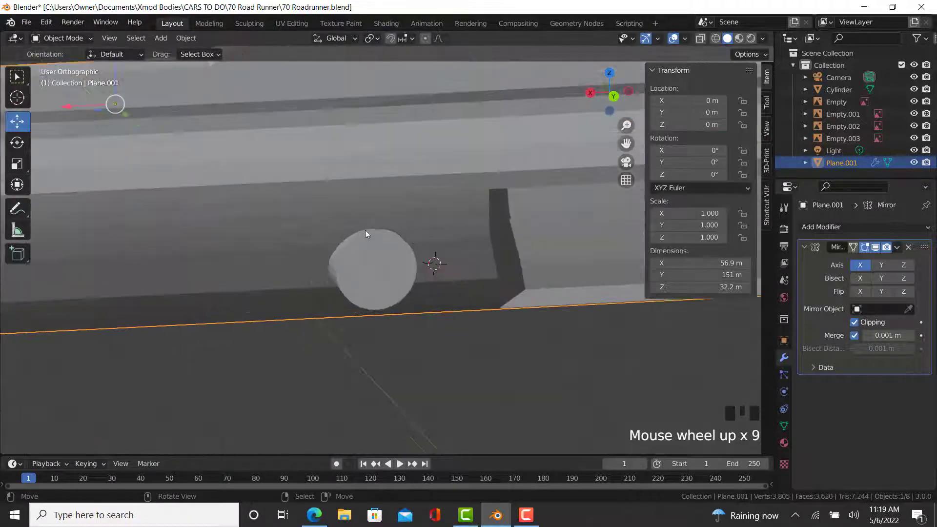
pyautogui.press('Tab')
pyautogui.moveTo(366, 243); pyautogui.dragTo(360, 276, button='middle')
pyautogui.keyDown('shift'); pyautogui.moveTo(346, 139); pyautogui.dragTo(346, 175, button='middle'); pyautogui.keyUp('shift')
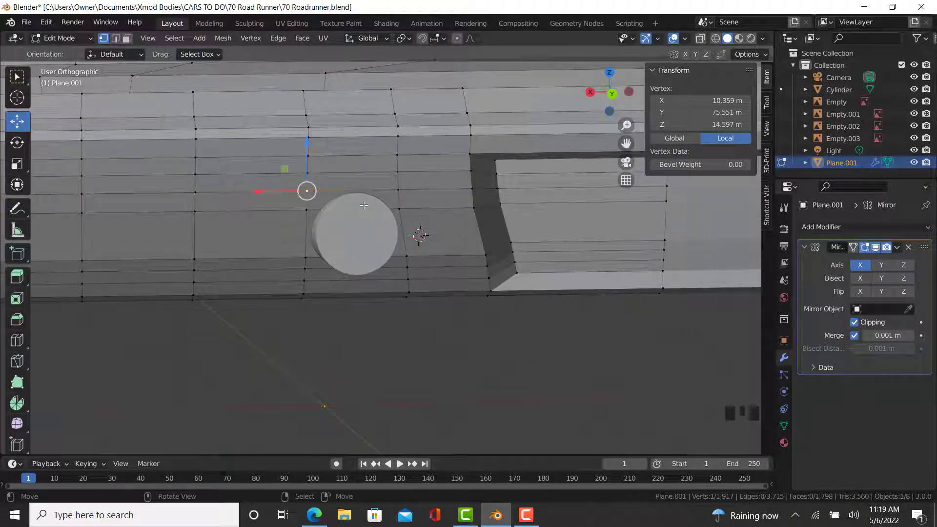
pyautogui.keyDown('shift'); pyautogui.moveTo(364, 205); pyautogui.dragTo(391, 192, button='middle'); pyautogui.keyUp('shift')
pyautogui.scroll(2, 422, 182)
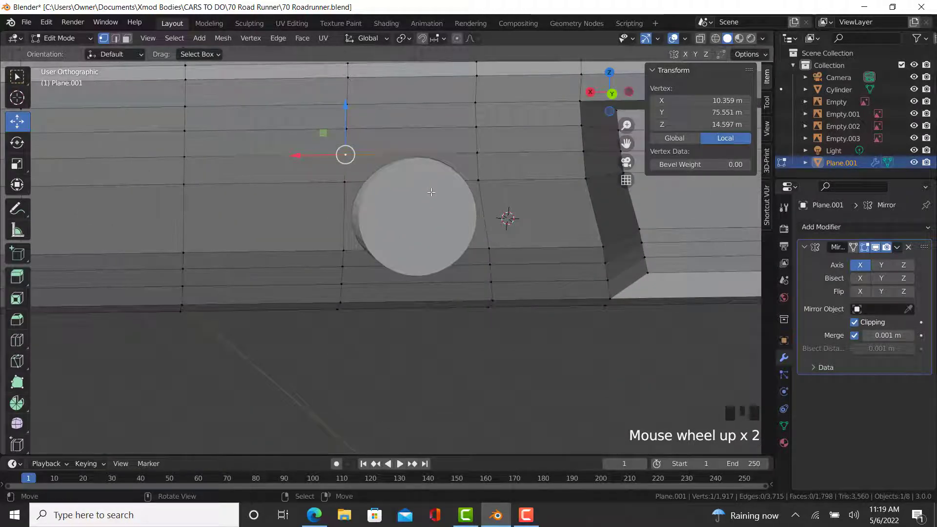
pyautogui.keyDown('shift'); pyautogui.moveTo(422, 180); pyautogui.dragTo(447, 151, button='middle'); pyautogui.keyUp('shift')
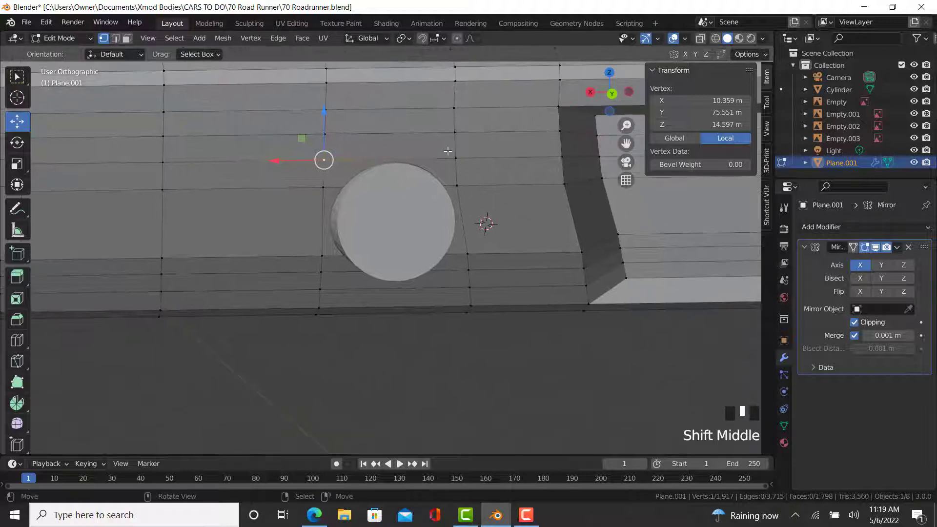
# Step: Save the file and, in object mode, add a Boolean modifier to the car body
pyautogui.click(17, 21)
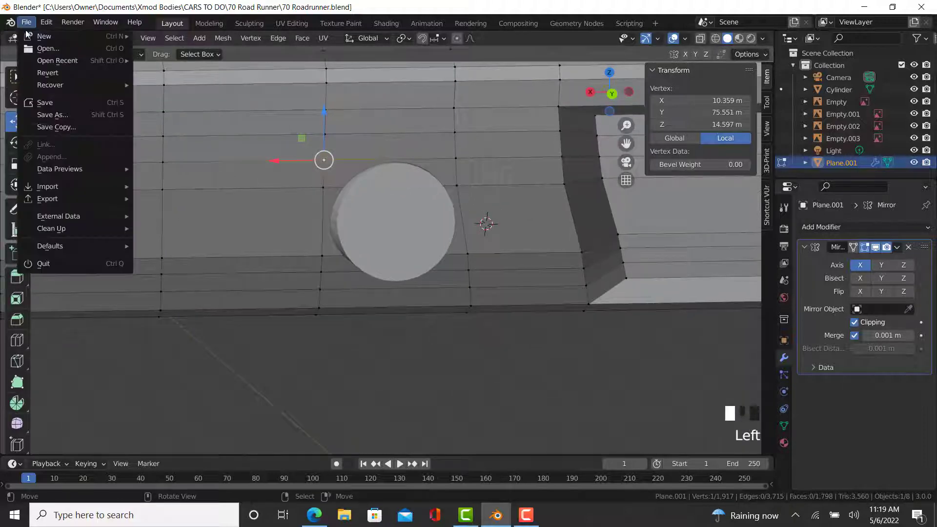
pyautogui.click(49, 101)
pyautogui.press('Tab')
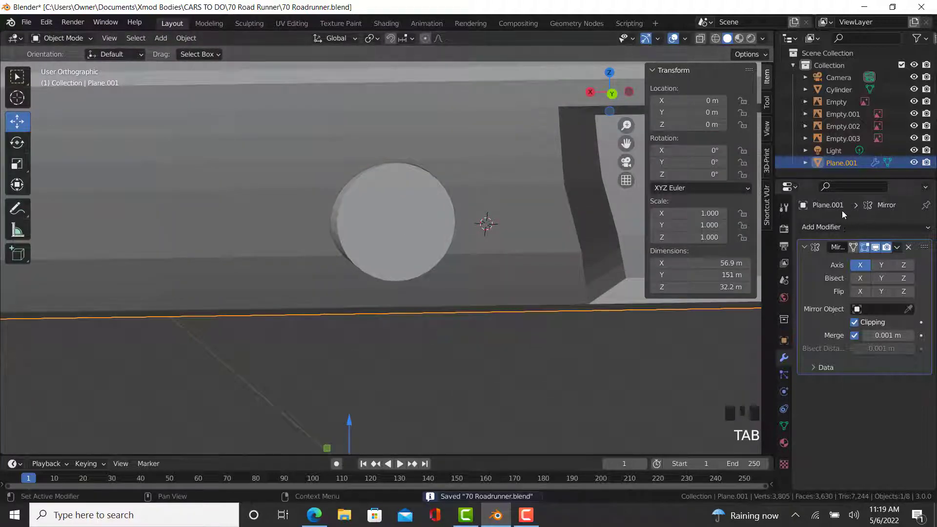
pyautogui.click(838, 227)
pyautogui.click(678, 282)
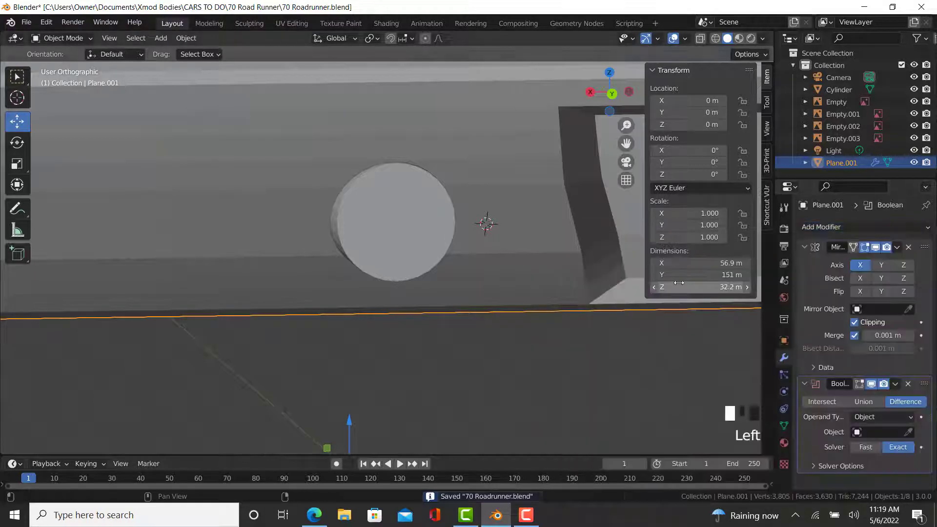
pyautogui.click(829, 226)
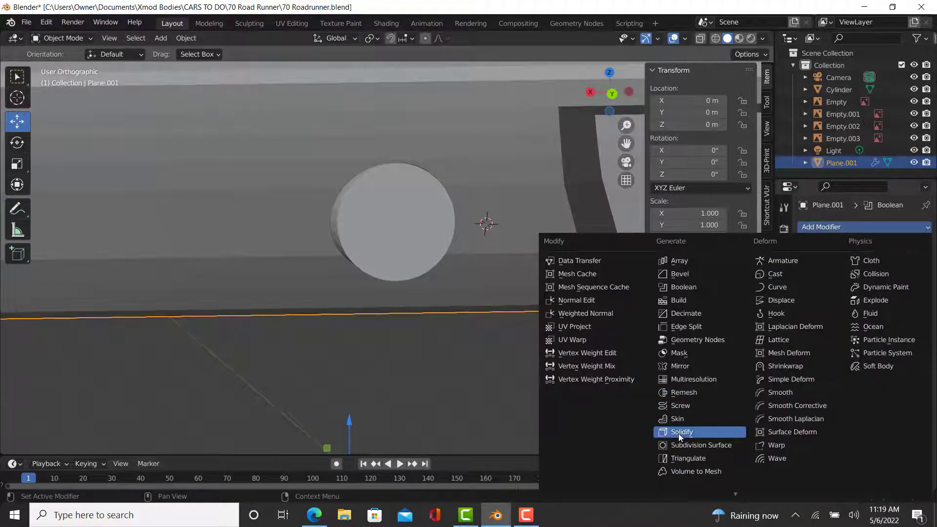
pyautogui.click(685, 286)
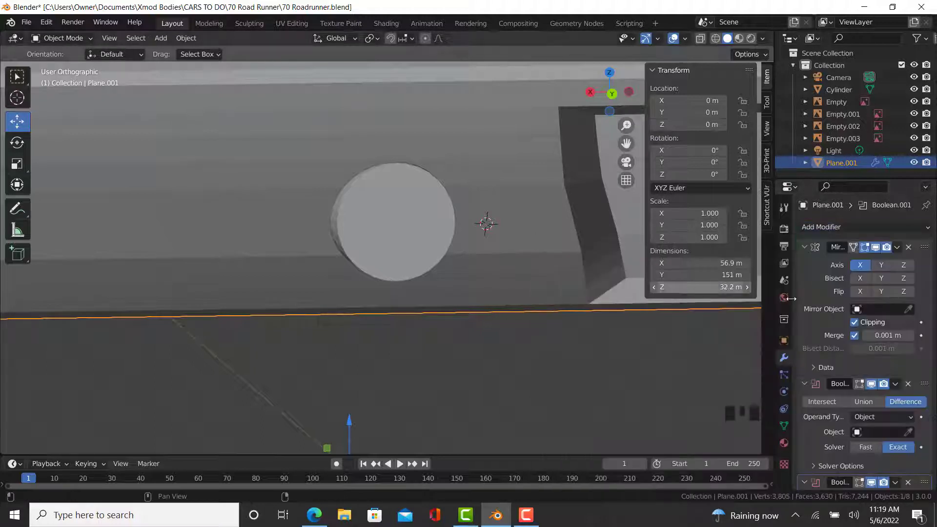
pyautogui.scroll(-11, 840, 415)
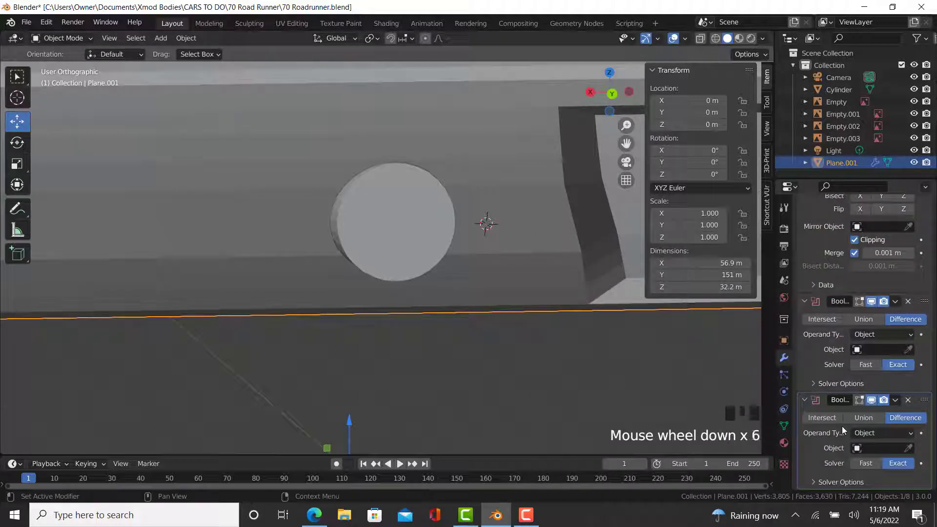
pyautogui.click(908, 399)
# Step: Set Cylinder as the Boolean Difference modifier's operand object and apply the modifier to the car body
pyautogui.click(872, 417)
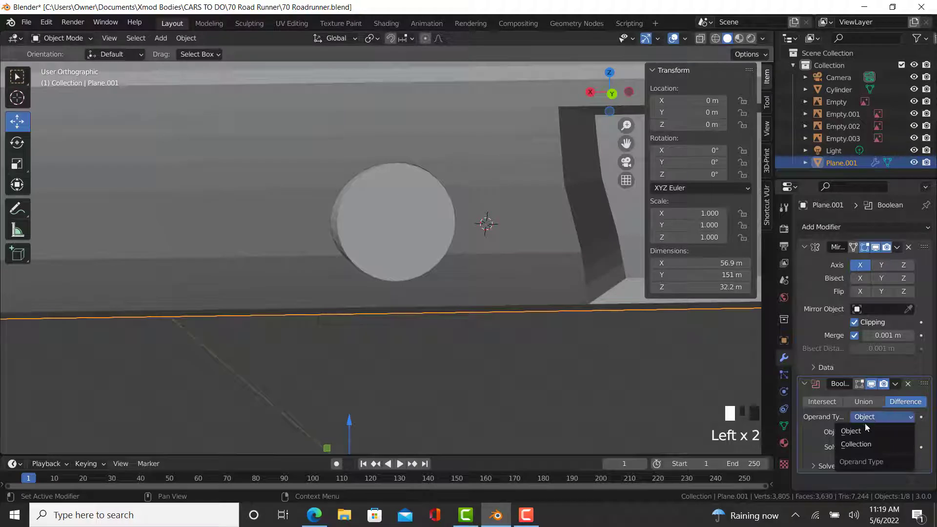
pyautogui.click(863, 432)
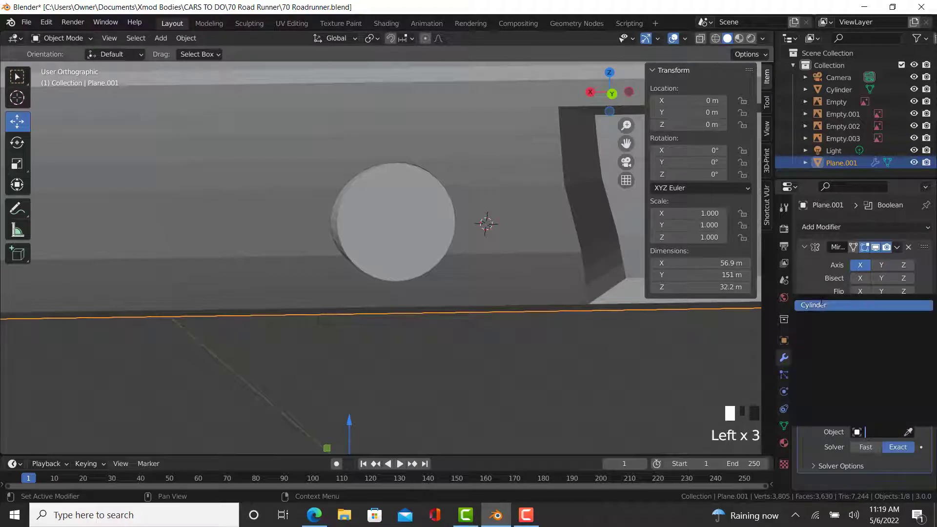
pyautogui.press('Return')
pyautogui.click(895, 384)
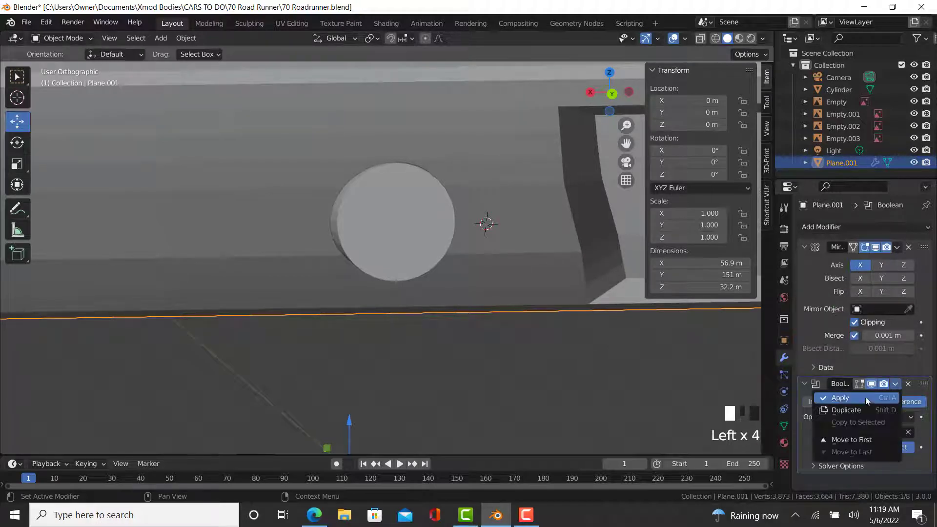
pyautogui.click(857, 399)
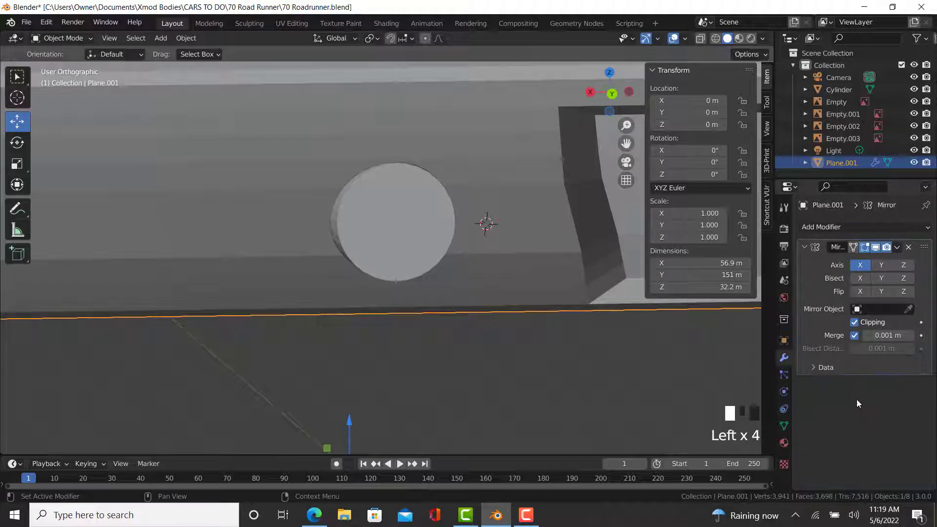
# Step: Delete the cylinder object and enter edit mode on the car body mesh
pyautogui.rightClick(393, 212)
pyautogui.press('x')
pyautogui.click(393, 213)
pyautogui.press('Tab')
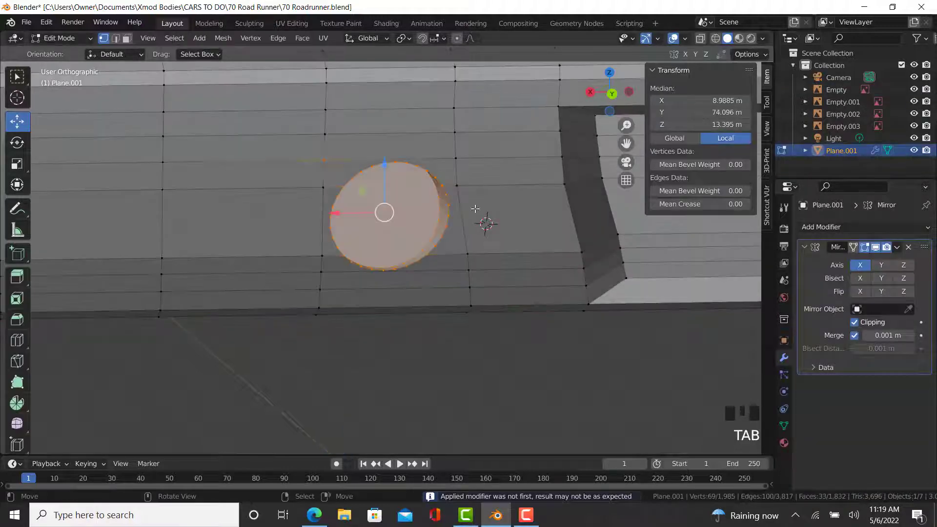
# Step: Inspect the round lamp recess cut into the rear bumper, both close up and against the whole rear end
pyautogui.scroll(4, 474, 209)
pyautogui.moveTo(353, 294); pyautogui.dragTo(341, 312, button='middle')
pyautogui.scroll(-5, 356, 303)
pyautogui.scroll(-6, 393, 291)
pyautogui.moveTo(393, 291); pyautogui.dragTo(342, 336, button='middle')
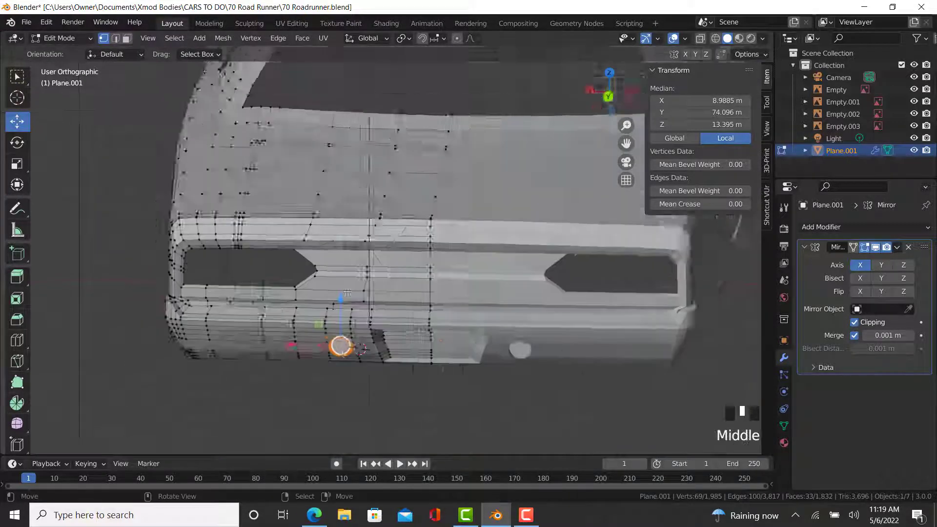
pyautogui.scroll(12, 227, 341)
pyautogui.scroll(1, 271, 305)
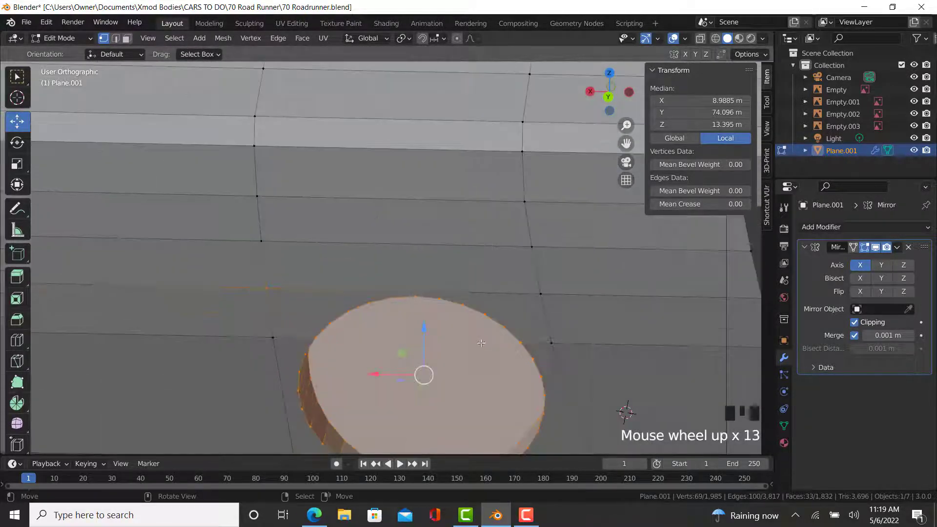
# Step: Delete the faces forming the Boolean-cut recess so only a round opening is left in the bumper
pyautogui.press('x')
pyautogui.click(432, 341)
pyautogui.scroll(-2, 373, 334)
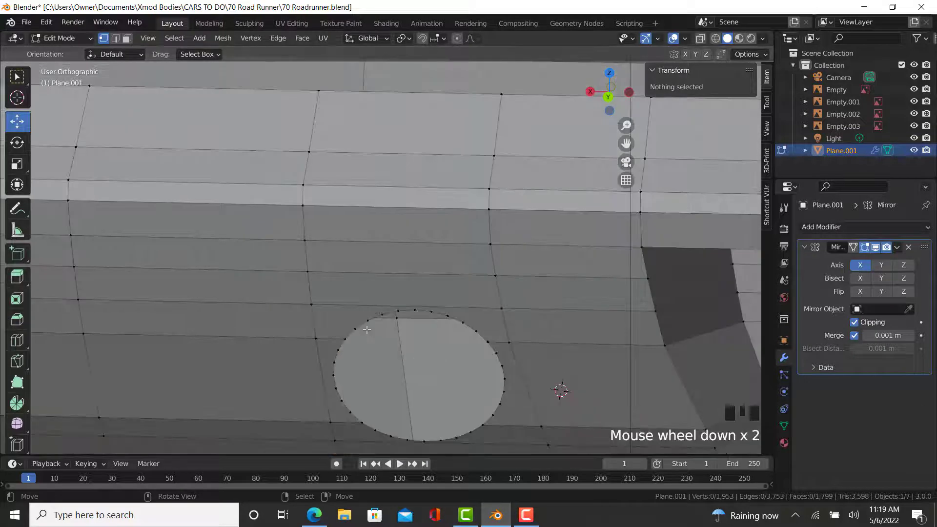
# Step: Select the round opening's rim vertices, check the car's rear photo in the browser, and return to Blender's back view
pyautogui.rightClick(368, 317)
pyautogui.keyDown('ctrl'); pyautogui.rightClick(481, 428); pyautogui.keyUp('ctrl')
pyautogui.keyDown('ctrl'); pyautogui.rightClick(355, 329); pyautogui.keyUp('ctrl')
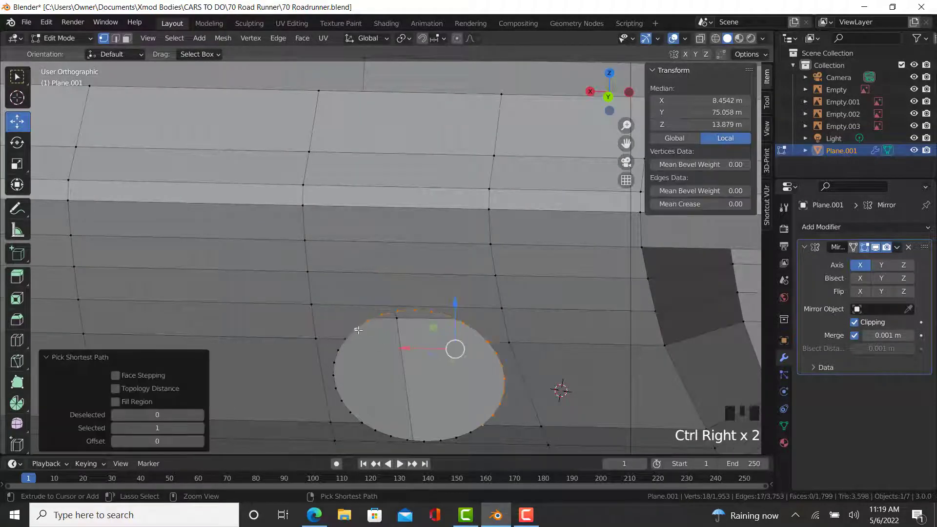
pyautogui.keyDown('ctrl'); pyautogui.rightClick(375, 430); pyautogui.keyUp('ctrl')
pyautogui.keyDown('ctrl'); pyautogui.rightClick(470, 434); pyautogui.keyUp('ctrl')
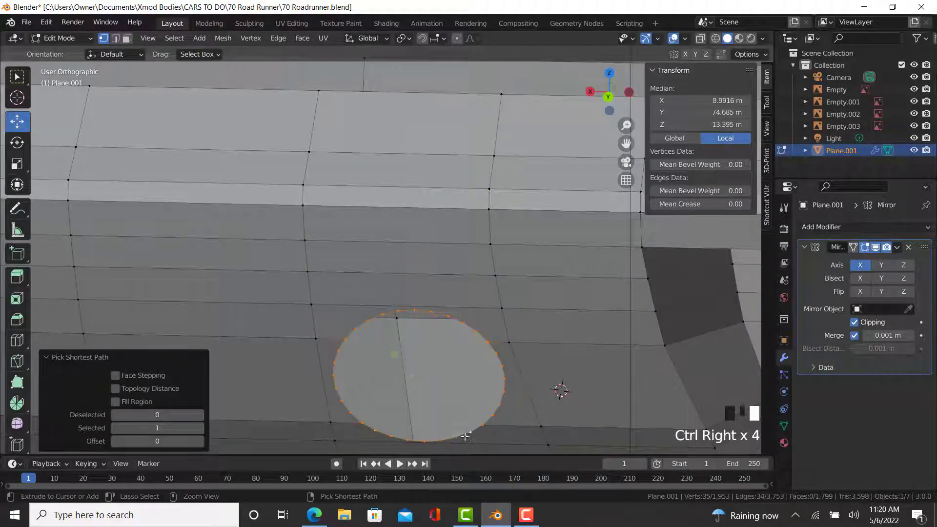
pyautogui.click(314, 515)
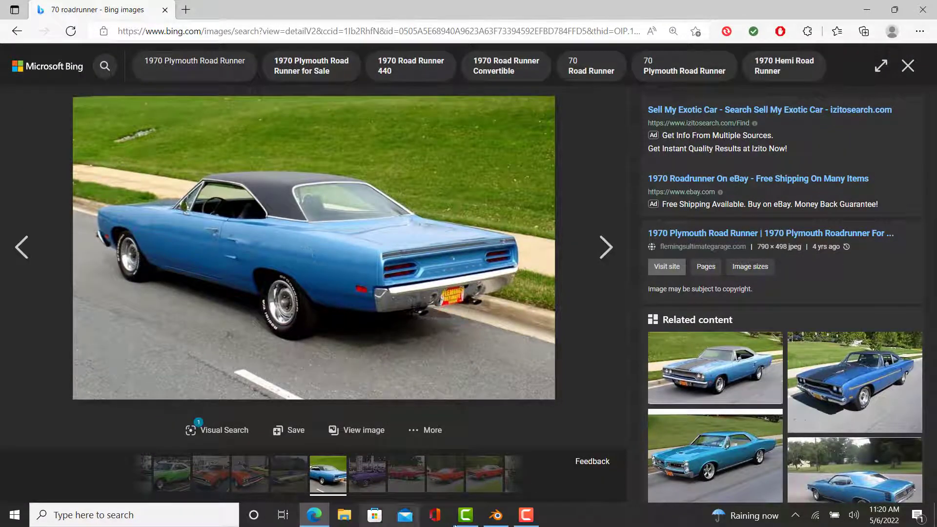
pyautogui.click(495, 515)
pyautogui.press('KP_1')
pyautogui.press('ctrl+KP_1')
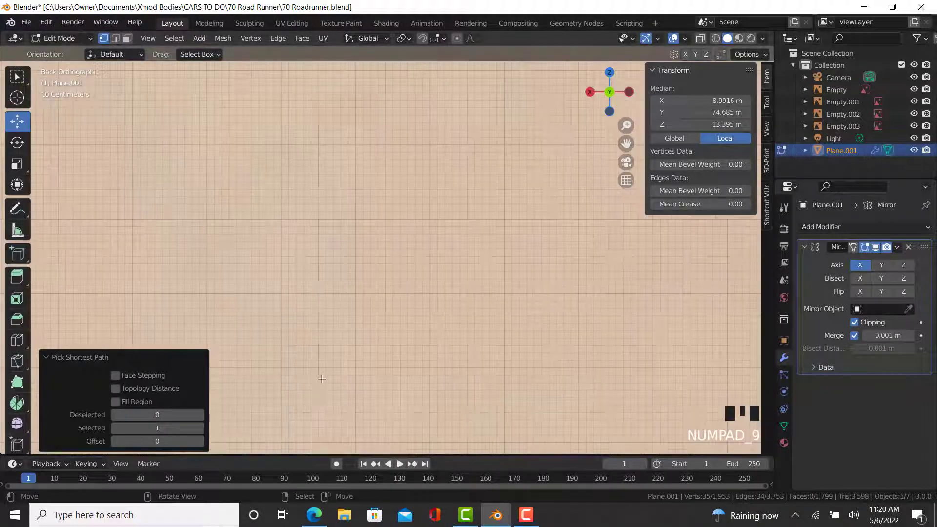
pyautogui.scroll(-3, 389, 337)
pyautogui.keyDown('shift'); pyautogui.moveTo(348, 122); pyautogui.dragTo(561, 185, button='middle'); pyautogui.keyUp('shift')
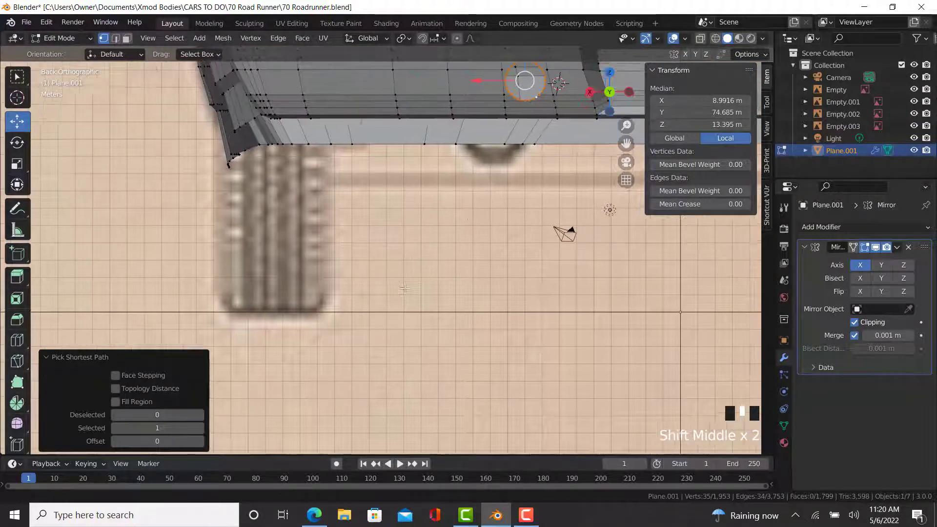
pyautogui.scroll(8, 521, 223)
pyautogui.press('e')
pyautogui.press('s')
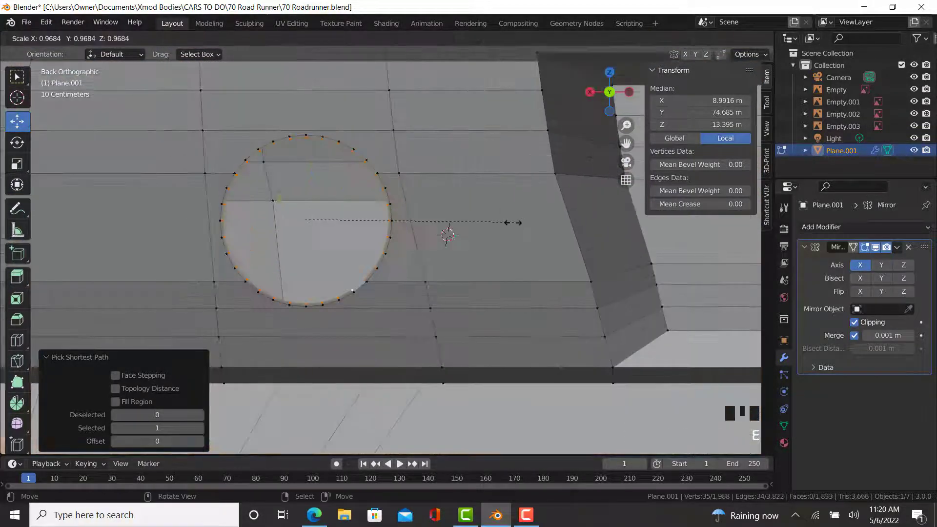
pyautogui.rightClick(500, 225)
pyautogui.hotkey('ctrl', 'z')
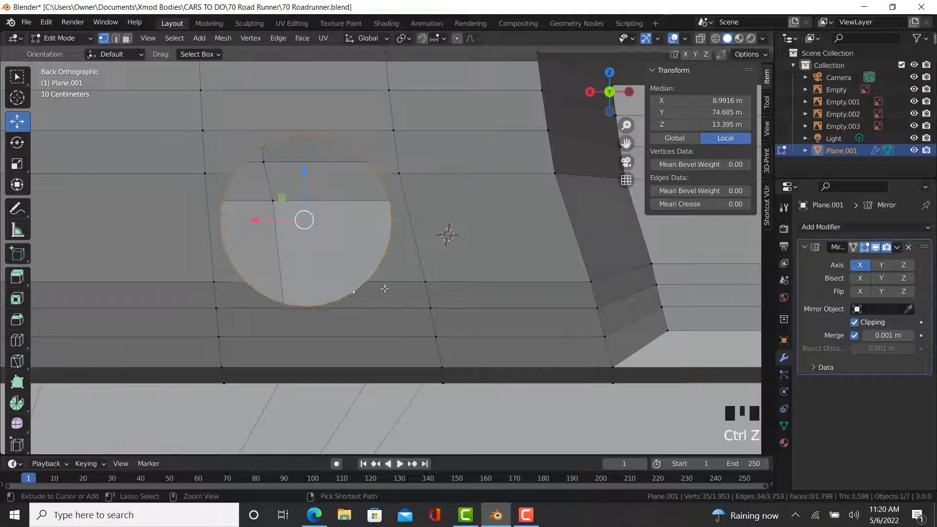
# Step: Add the missed rim vertex to the selection and extrude the rim loop inward, scaled to 0.933
pyautogui.scroll(14, 358, 292)
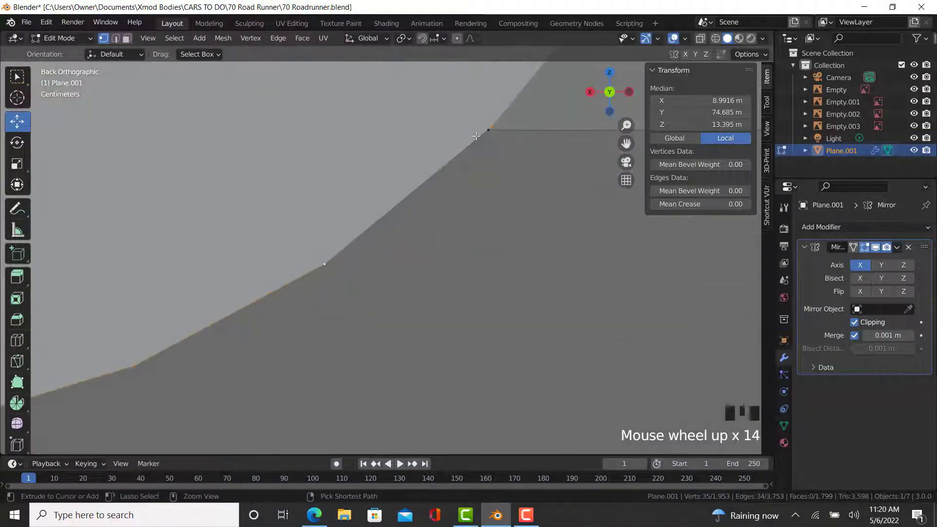
pyautogui.keyDown('ctrl'); pyautogui.rightClick(462, 149); pyautogui.keyUp('ctrl')
pyautogui.scroll(-8, 462, 149)
pyautogui.keyDown('shift'); pyautogui.moveTo(423, 195); pyautogui.dragTo(422, 278, button='middle'); pyautogui.keyUp('shift')
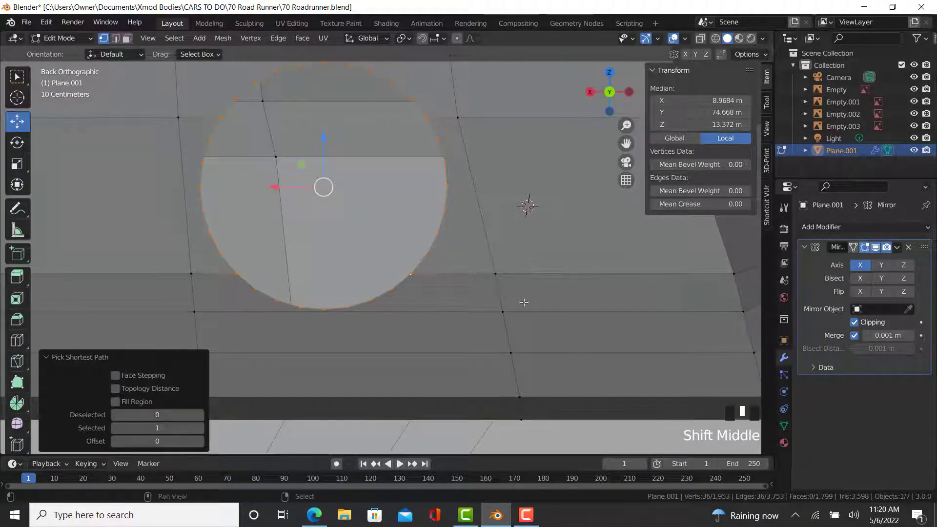
pyautogui.keyDown('shift'); pyautogui.moveTo(519, 273); pyautogui.dragTo(577, 330, button='middle'); pyautogui.keyUp('shift')
pyautogui.press('e')
pyautogui.press('s')
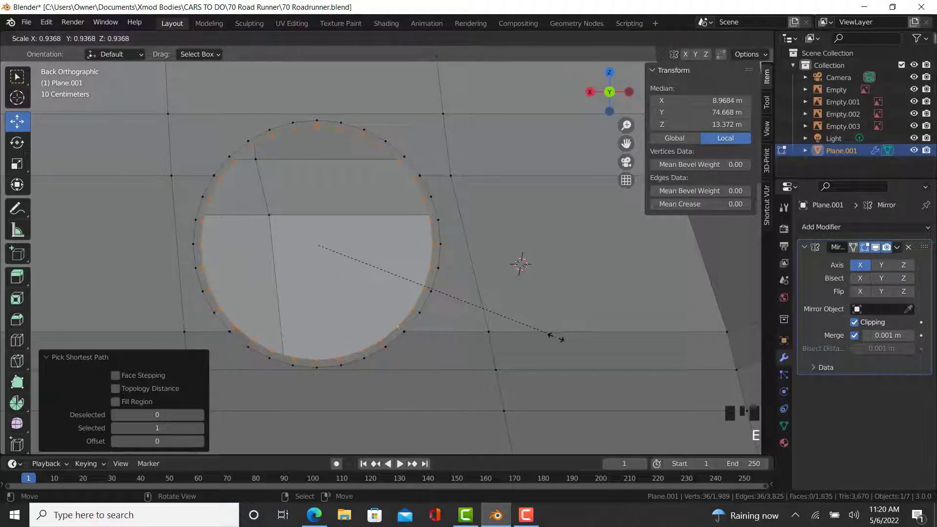
pyautogui.click(559, 325)
# Step: In the right side view, adjust the new loop's scale along Y and move it about 0.049 m along Y
pyautogui.press('KP_3')
pyautogui.scroll(-3, 560, 324)
pyautogui.keyDown('shift'); pyautogui.moveTo(559, 325); pyautogui.dragTo(295, 254, button='middle'); pyautogui.keyUp('shift')
pyautogui.scroll(-5, 473, 277)
pyautogui.keyDown('shift'); pyautogui.moveTo(708, 303); pyautogui.dragTo(356, 312, button='middle'); pyautogui.keyUp('shift')
pyautogui.scroll(7, 364, 341)
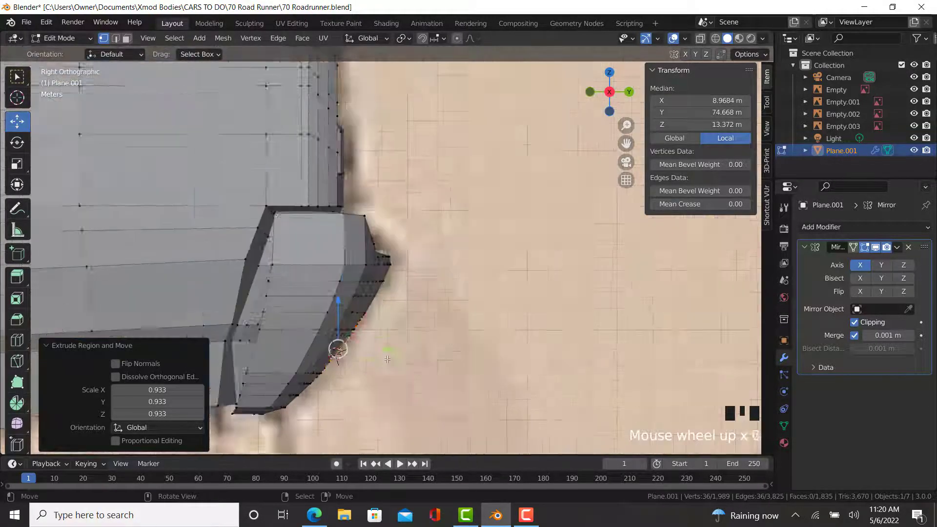
pyautogui.keyDown('shift'); pyautogui.moveTo(370, 369); pyautogui.dragTo(402, 300, button='middle'); pyautogui.keyUp('shift')
pyautogui.scroll(2, 428, 265)
pyautogui.scroll(3, 439, 287)
pyautogui.press('s')
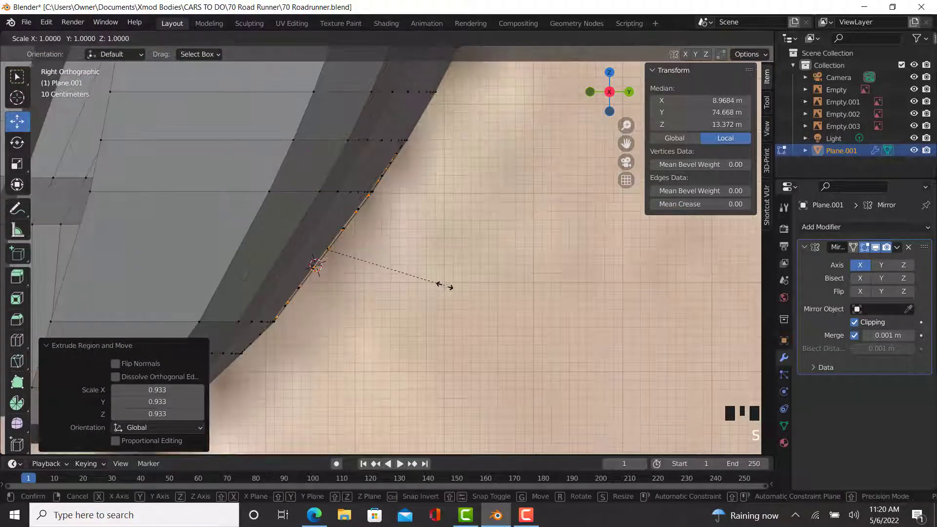
pyautogui.press('y')
pyautogui.click(446, 287)
pyautogui.moveTo(376, 245); pyautogui.dragTo(383, 254)
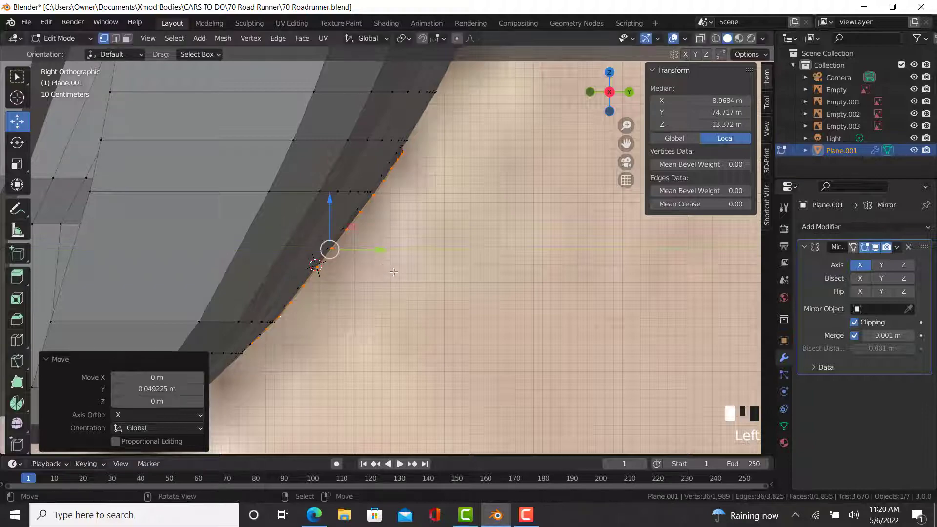
# Step: From the back view, extrude the loop inward once more, scaled to 0.908
pyautogui.moveTo(383, 253); pyautogui.dragTo(356, 253, button='middle')
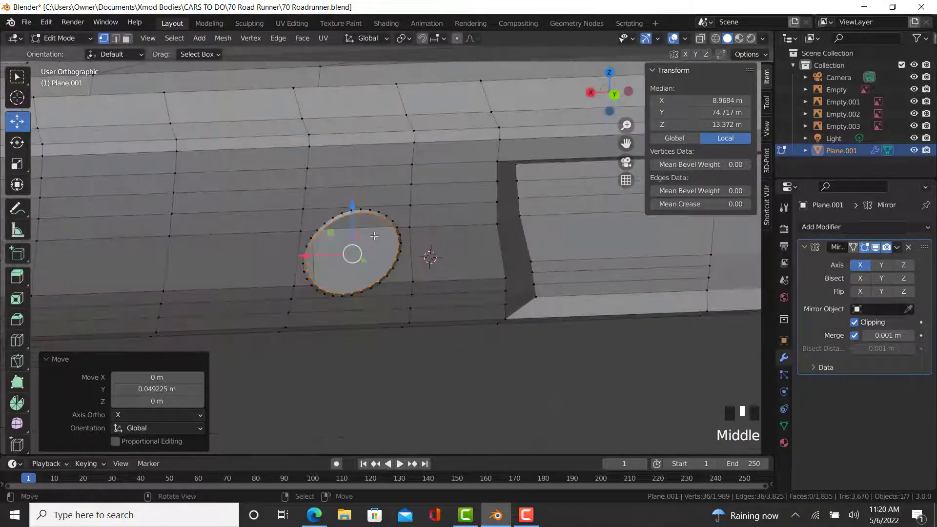
pyautogui.press('KP_9')
pyautogui.scroll(3, 450, 241)
pyautogui.press('e')
pyautogui.press('s')
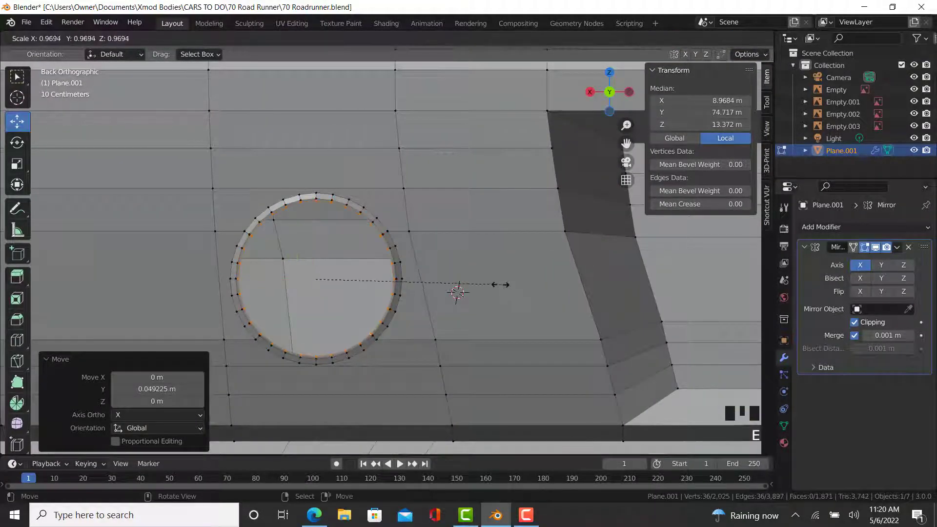
pyautogui.click(488, 288)
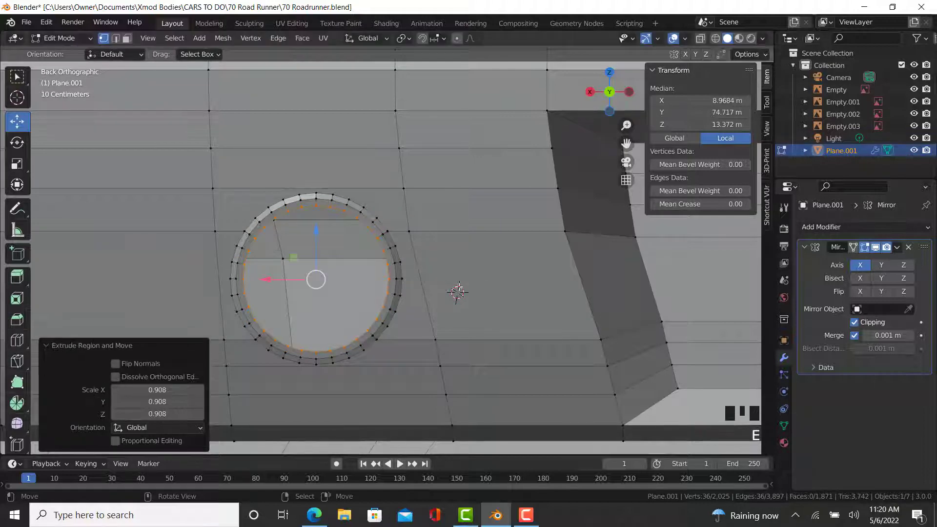
# Step: Extrude the loop 0.755 m into the bumper along Y and push it in about 0.23 m further
pyautogui.press('KP_3')
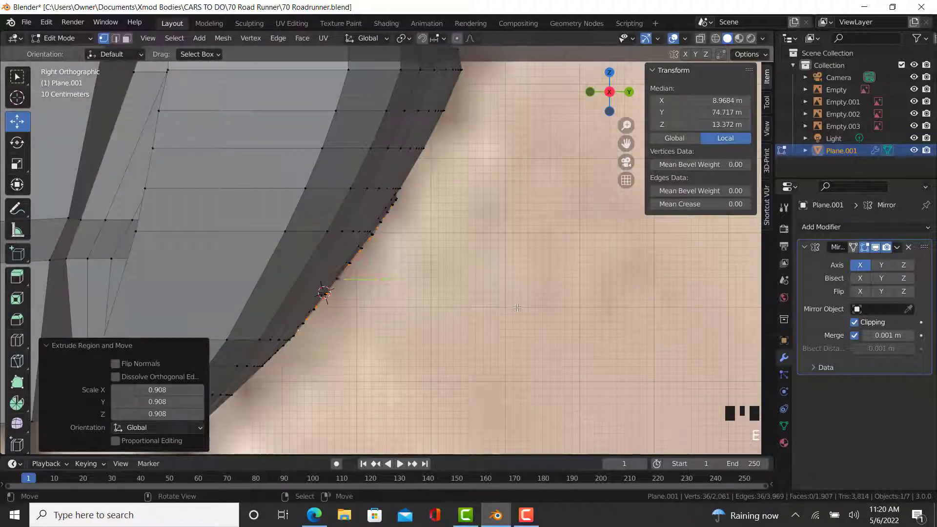
pyautogui.click(482, 314)
pyautogui.hotkey('shift', 'z')
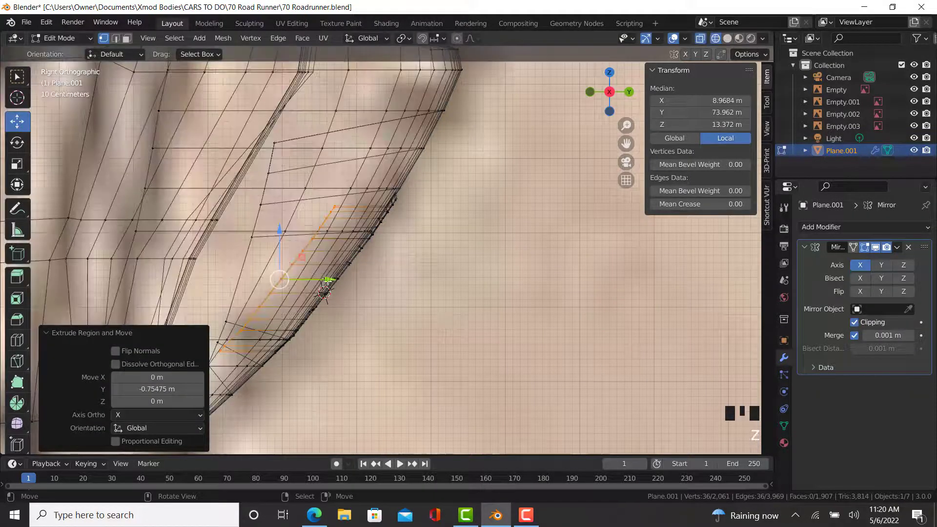
pyautogui.moveTo(328, 280); pyautogui.dragTo(313, 281)
pyautogui.keyDown('shift'); pyautogui.moveTo(314, 282); pyautogui.dragTo(362, 287, button='middle'); pyautogui.keyUp('shift')
# Step: Flatten the recessed loop to 0.298 along Y and shrink it uniformly to 0.803
pyautogui.press('s')
pyautogui.press('y')
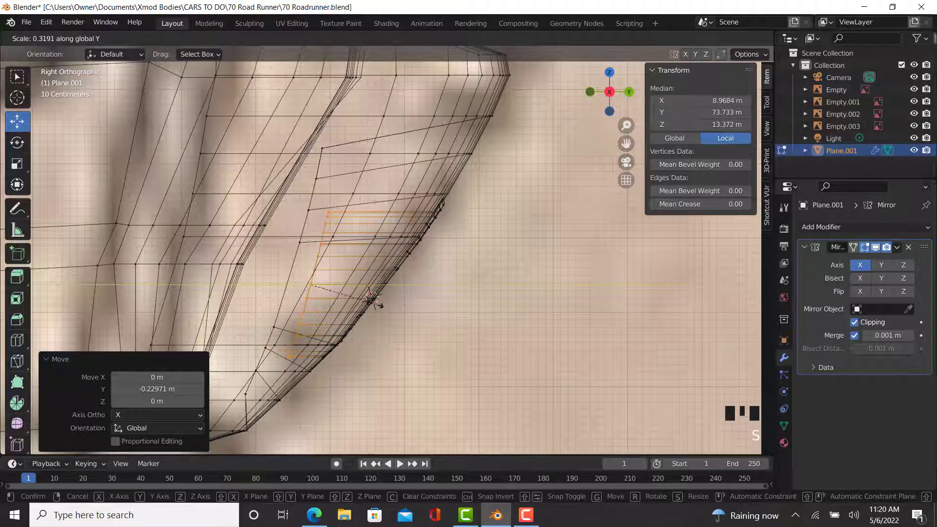
pyautogui.click(372, 301)
pyautogui.hotkey('shift', 'z')
pyautogui.moveTo(385, 317); pyautogui.dragTo(315, 298, button='middle')
pyautogui.press('KP_9')
pyautogui.press('KP_9')
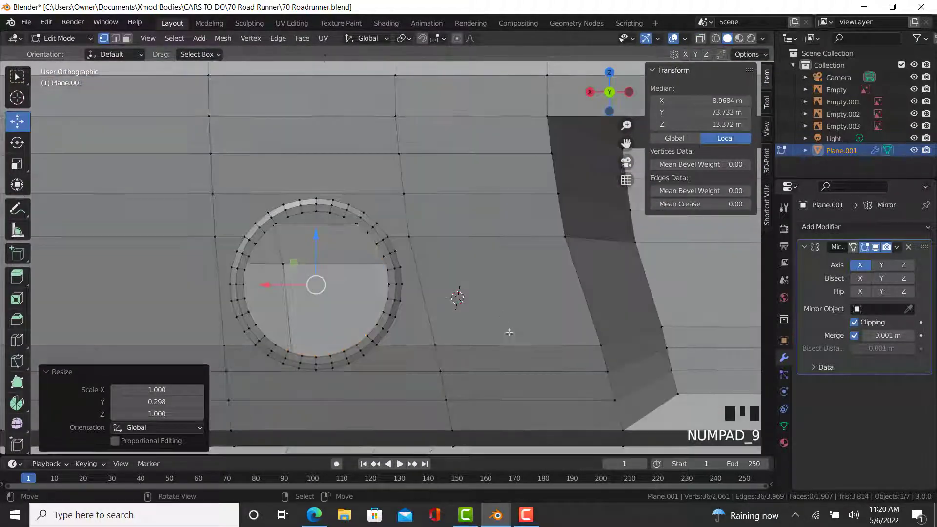
pyautogui.press('s')
pyautogui.click(477, 329)
pyautogui.moveTo(469, 339); pyautogui.dragTo(495, 342, button='middle')
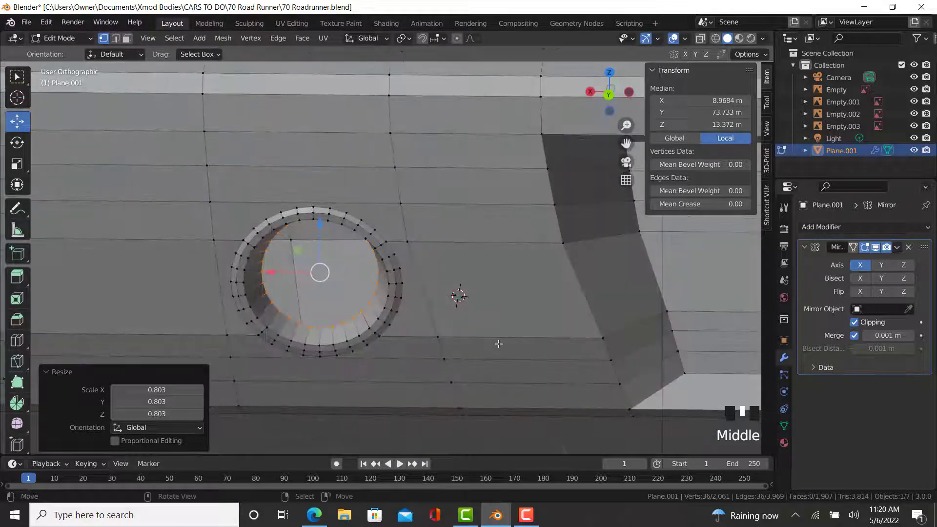
# Step: Extrude the recessed loop into a smaller ring on the recess floor and shift it slightly along Y
pyautogui.press('e')
pyautogui.press('s')
pyautogui.click(442, 347)
pyautogui.moveTo(303, 329); pyautogui.dragTo(243, 263, button='middle')
pyautogui.scroll(2, 242, 263)
pyautogui.moveTo(342, 296); pyautogui.dragTo(337, 295)
# Step: Extrude another, smaller ring toward the recess centre and move it about 0.032 m along Y
pyautogui.press('e')
pyautogui.press('s')
pyautogui.click(402, 340)
pyautogui.moveTo(341, 257); pyautogui.dragTo(341, 258)
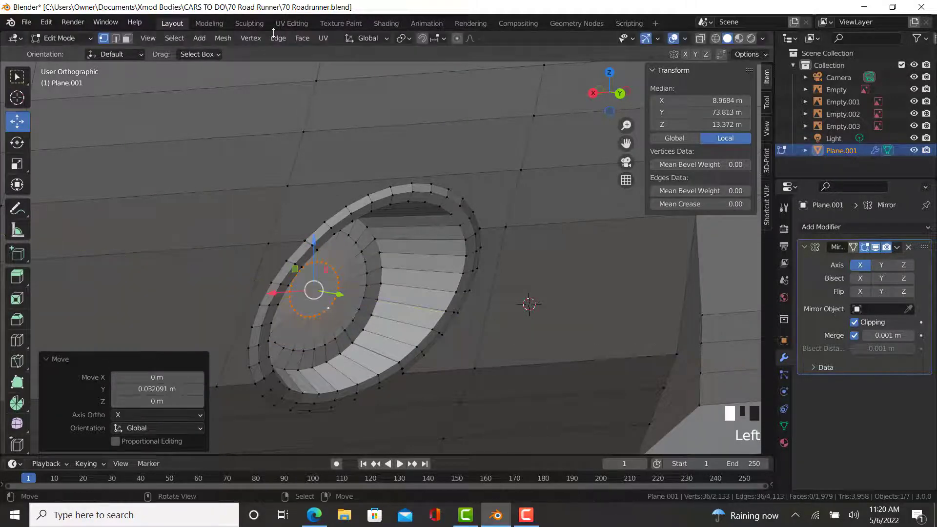
# Step: Try to close the central hole with Bridge Edge Loops, using the Closed Loop and Loop Pairs connection options
pyautogui.click(278, 38)
pyautogui.click(306, 78)
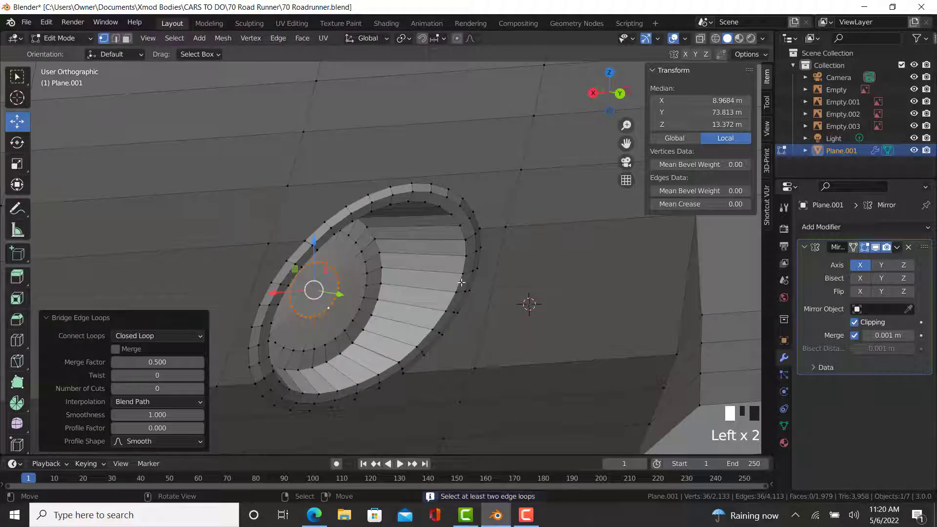
pyautogui.moveTo(306, 78); pyautogui.dragTo(292, 147, button='middle')
pyautogui.scroll(4, 292, 146)
pyautogui.click(141, 335)
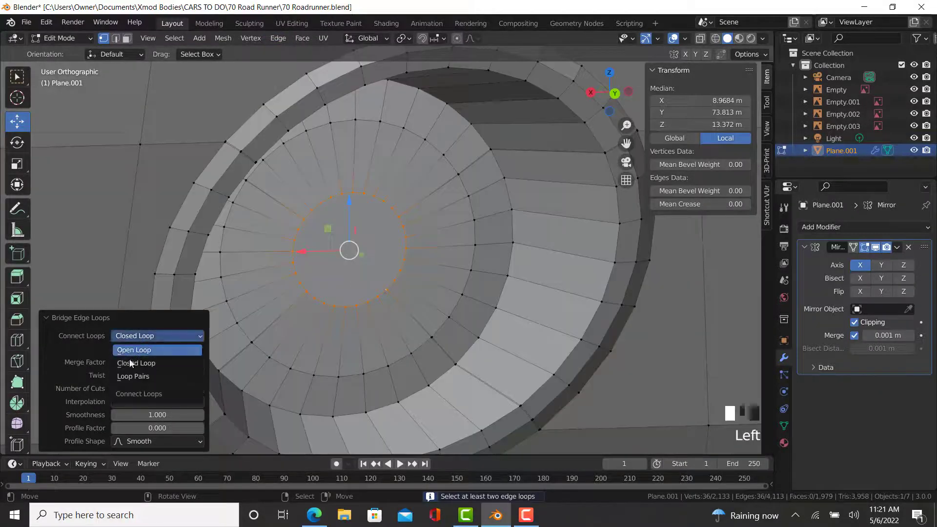
pyautogui.click(127, 362)
pyautogui.click(146, 335)
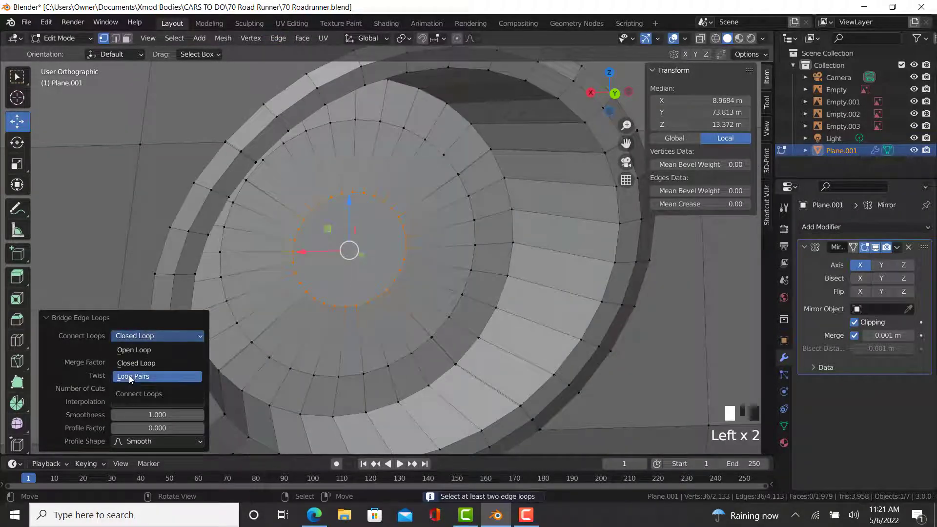
pyautogui.click(128, 375)
pyautogui.click(152, 336)
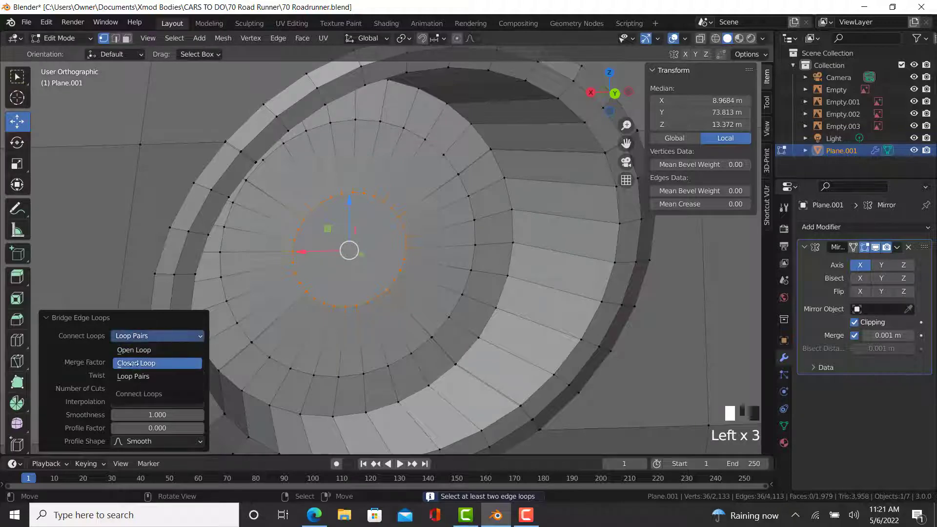
pyautogui.click(132, 364)
# Step: Check the bridge's Interpolation choices and retry the Open Loop and Closed Loop connection options on the innermost ring
pyautogui.moveTo(440, 245)
pyautogui.mouseDown(button='middle')
pyautogui.moveTo(409, 274)
pyautogui.moveTo(456, 245)
pyautogui.mouseUp(button='middle')
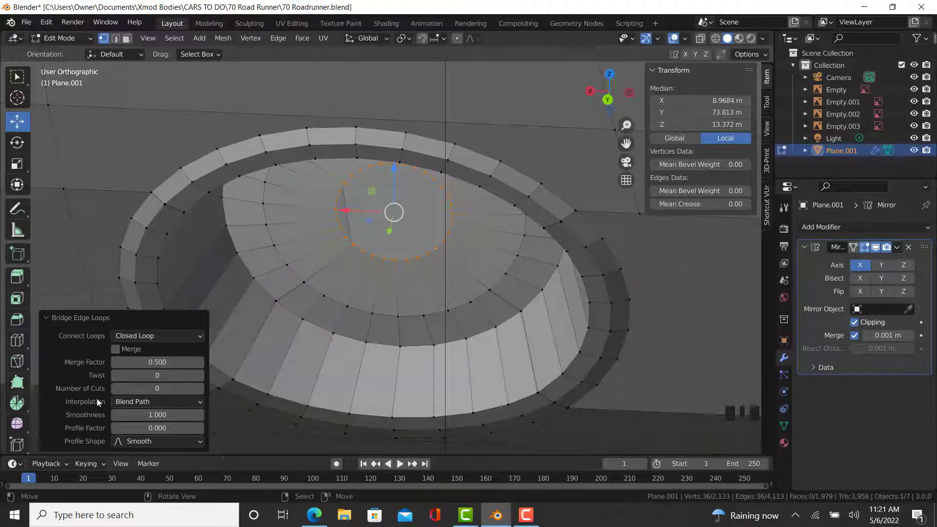
pyautogui.press('Return')
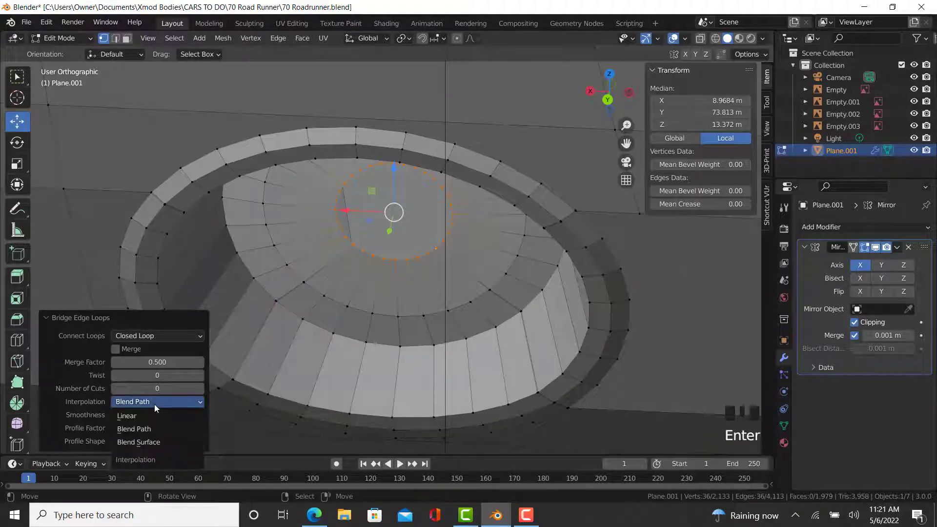
pyautogui.press('Return')
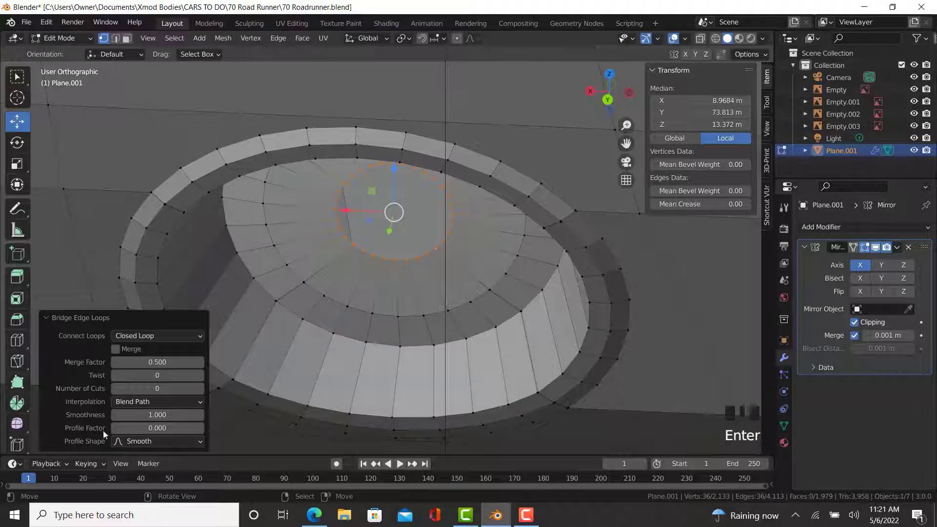
pyautogui.click(144, 336)
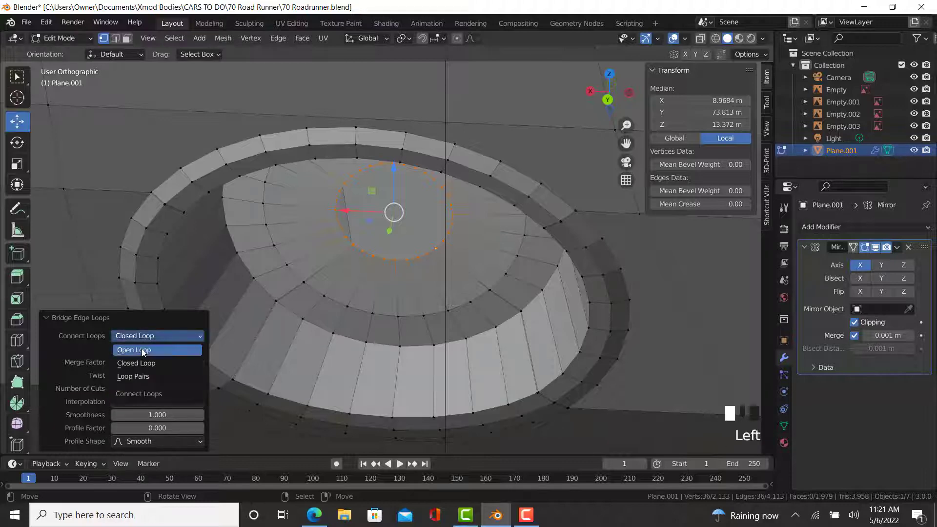
pyautogui.click(141, 347)
pyautogui.click(148, 335)
pyautogui.click(136, 360)
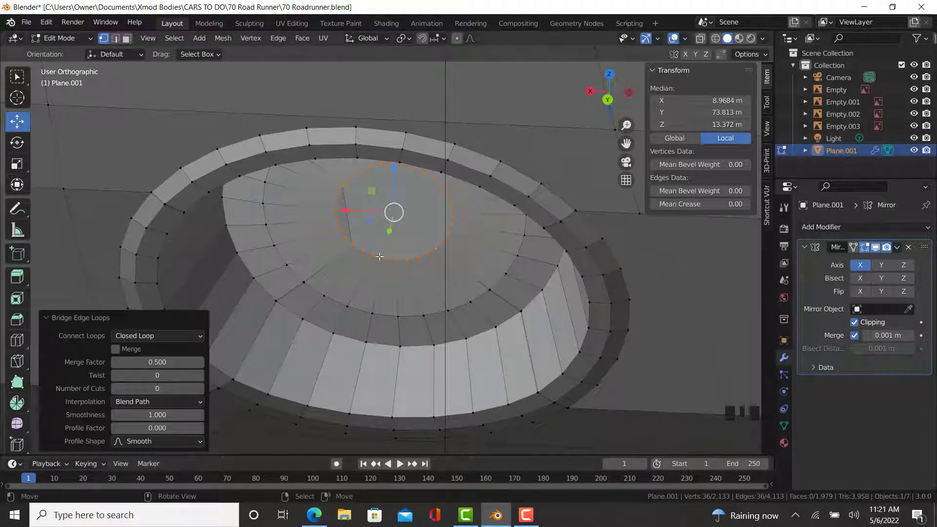
# Step: Select the complete innermost ring of the round lamp recess and fill its central hole with a face
pyautogui.scroll(1, 382, 266)
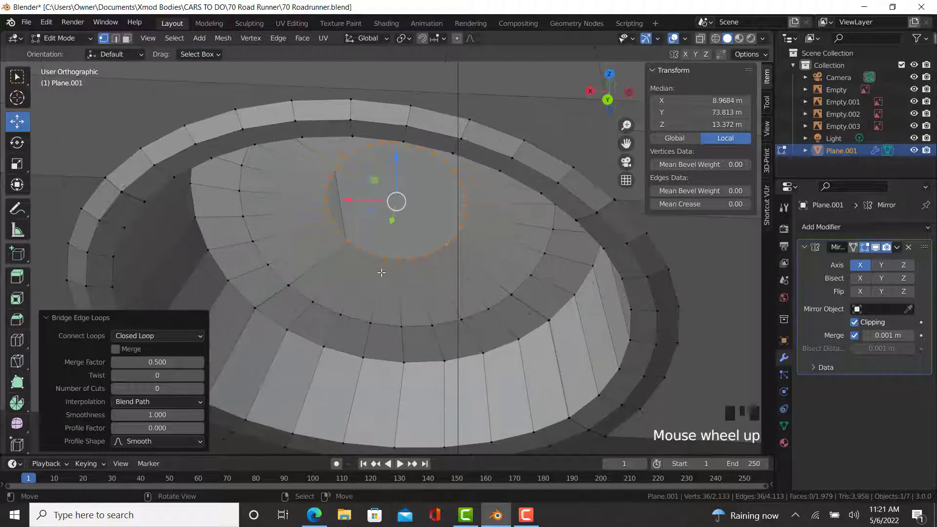
pyautogui.middleClick(383, 272)
pyautogui.moveTo(383, 272); pyautogui.dragTo(423, 248, button='middle')
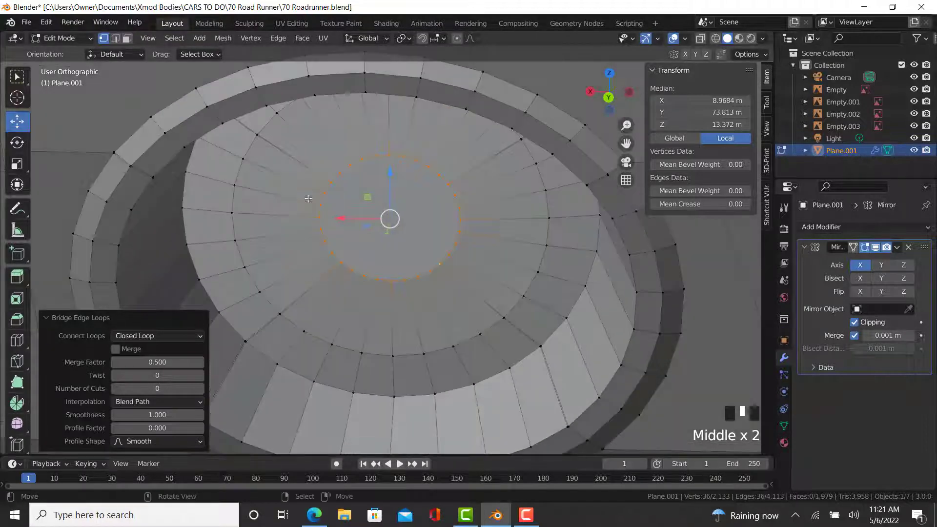
pyautogui.rightClick(387, 282)
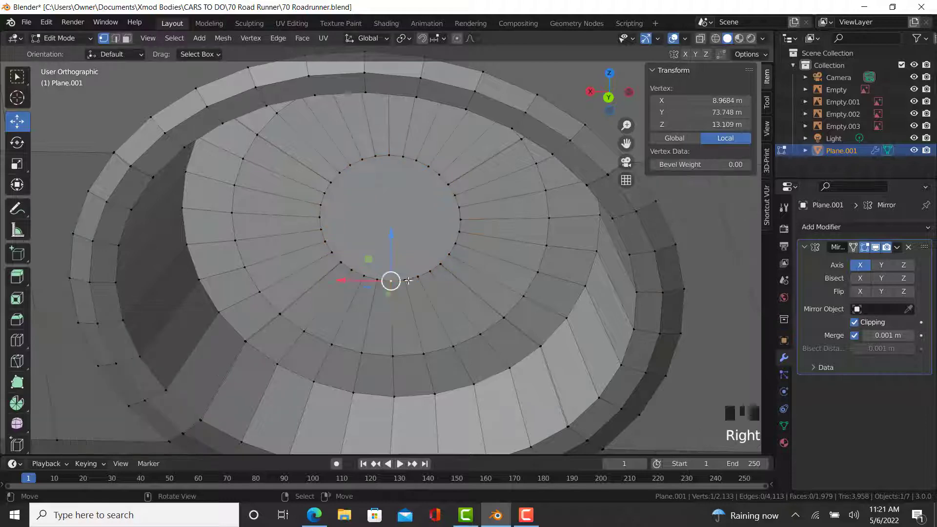
pyautogui.keyDown('ctrl'); pyautogui.rightClick(455, 204); pyautogui.keyUp('ctrl')
pyautogui.keyDown('ctrl'); pyautogui.rightClick(332, 184); pyautogui.keyUp('ctrl')
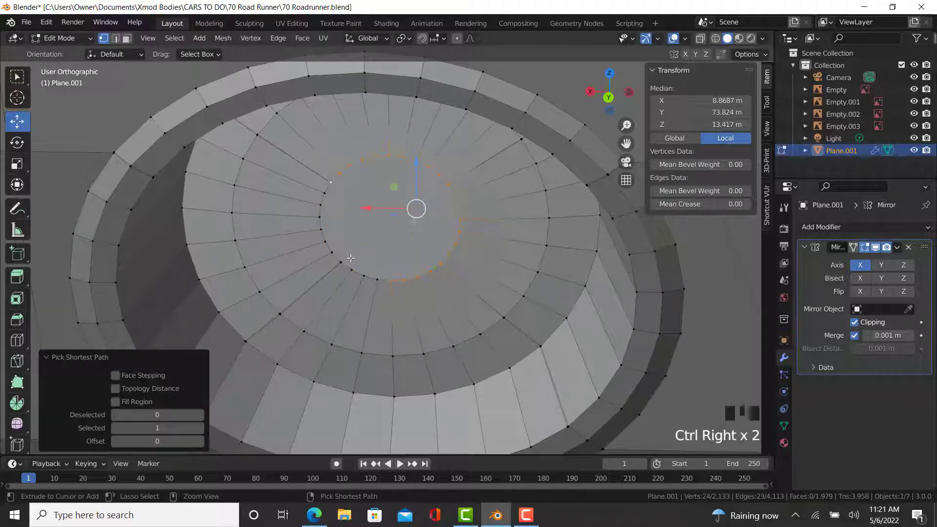
pyautogui.keyDown('ctrl'); pyautogui.rightClick(381, 272); pyautogui.keyUp('ctrl')
pyautogui.press('f')
pyautogui.rightClick(382, 272)
# Step: Inspect the filled lamp recess and the surrounding rear bumper from several angles, in both Object and Edit Mode
pyautogui.press('Tab')
pyautogui.scroll(-5, 382, 300)
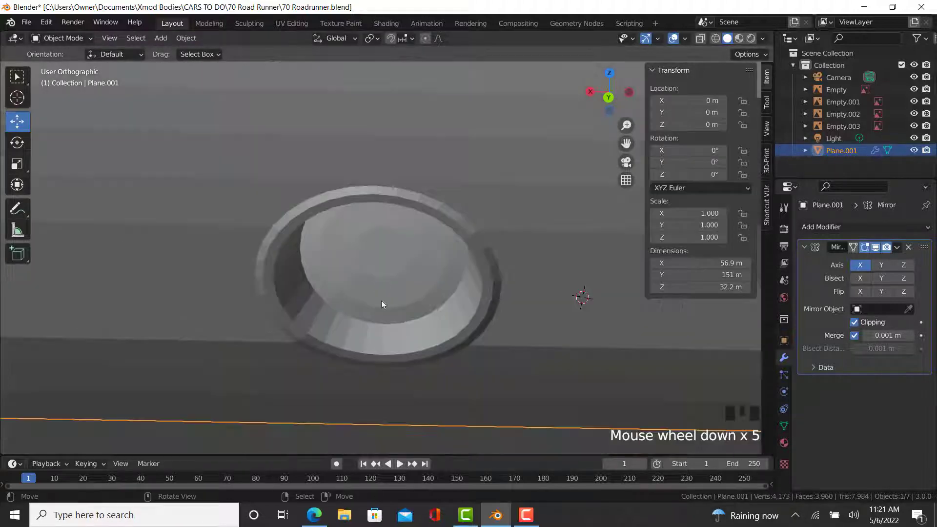
pyautogui.moveTo(382, 300); pyautogui.dragTo(411, 295, button='middle')
pyautogui.press('Tab')
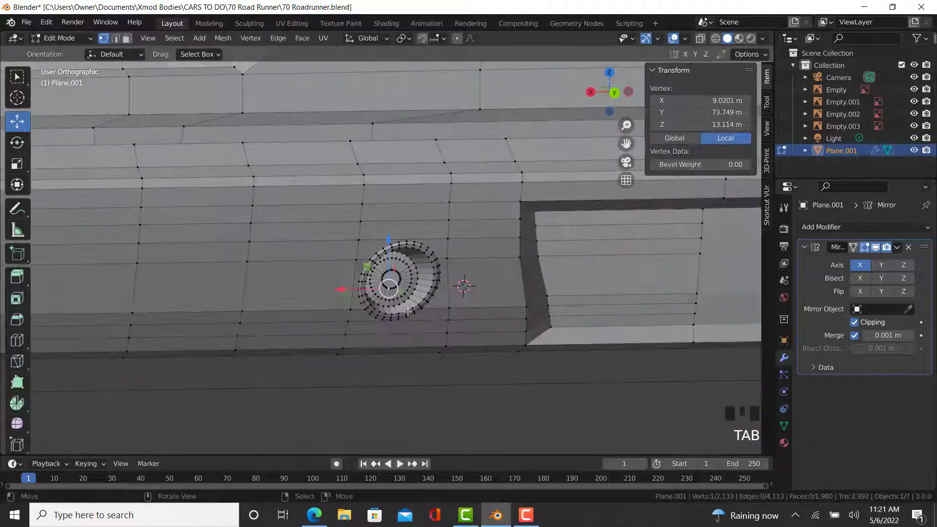
pyautogui.scroll(-4, 408, 311)
pyautogui.scroll(13, 407, 292)
pyautogui.keyDown('shift'); pyautogui.moveTo(413, 184); pyautogui.dragTo(413, 235, button='middle'); pyautogui.keyUp('shift')
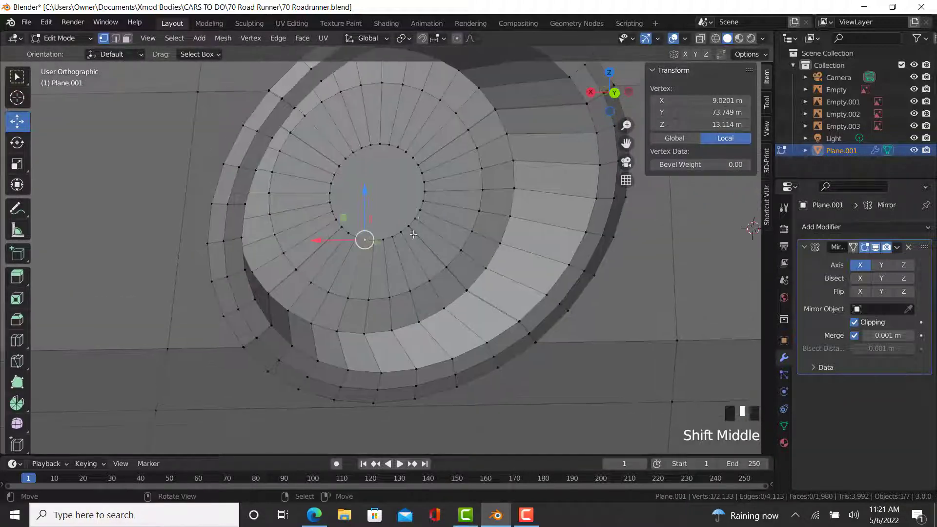
pyautogui.keyDown('ctrl'); pyautogui.rightClick(422, 194); pyautogui.keyUp('ctrl')
pyautogui.press('Tab')
pyautogui.scroll(-4, 391, 163)
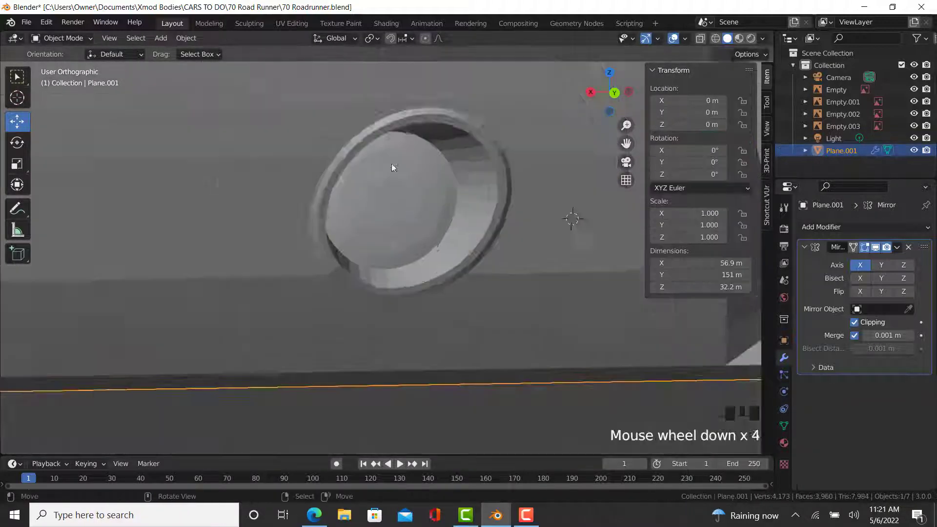
pyautogui.scroll(-8, 391, 163)
pyautogui.moveTo(435, 294); pyautogui.dragTo(296, 294, button='middle')
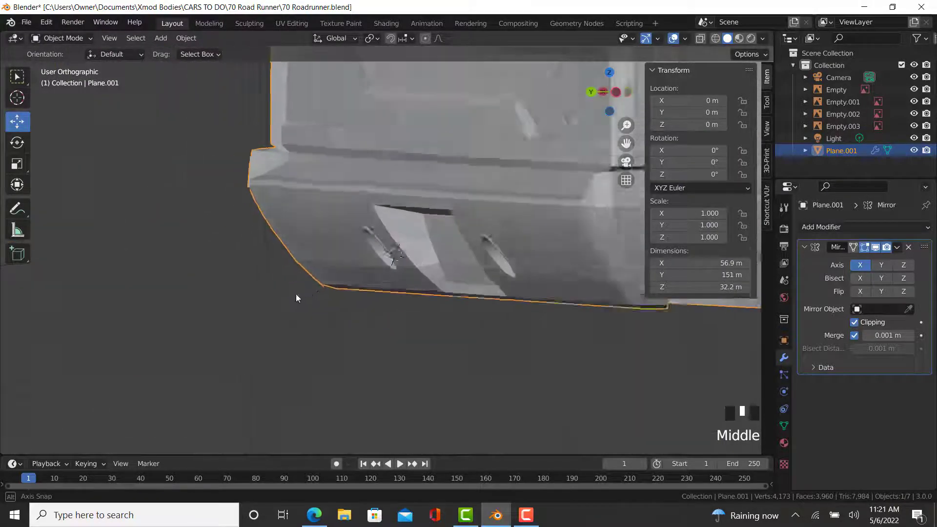
pyautogui.scroll(-3, 362, 291)
# Step: Select the inner border of the tail-light opening and extrude it inward, scaled to 0.958
pyautogui.moveTo(361, 291); pyautogui.dragTo(462, 237, button='middle')
pyautogui.scroll(10, 441, 263)
pyautogui.press('Tab')
pyautogui.rightClick(466, 235)
pyautogui.keyDown('ctrl'); pyautogui.rightClick(166, 302); pyautogui.keyUp('ctrl')
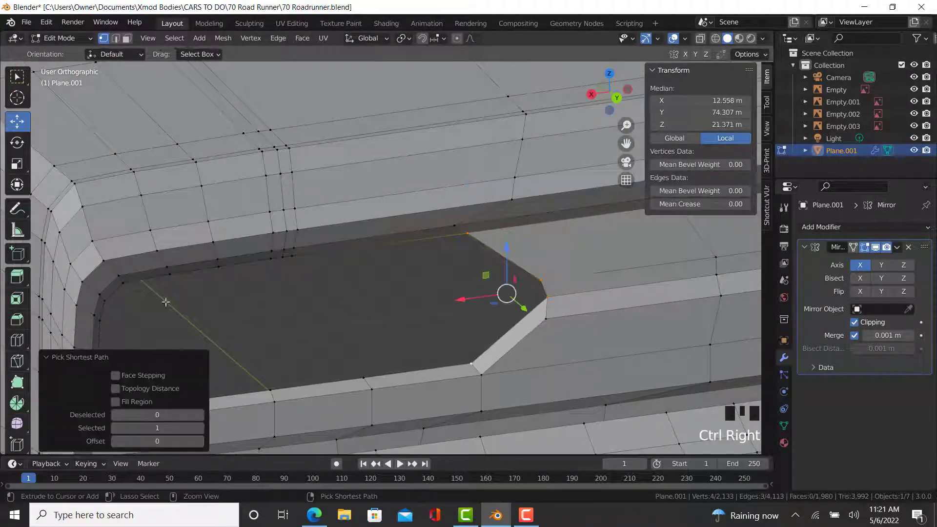
pyautogui.keyDown('ctrl'); pyautogui.rightClick(123, 282); pyautogui.keyUp('ctrl')
pyautogui.keyDown('ctrl'); pyautogui.rightClick(306, 263); pyautogui.keyUp('ctrl')
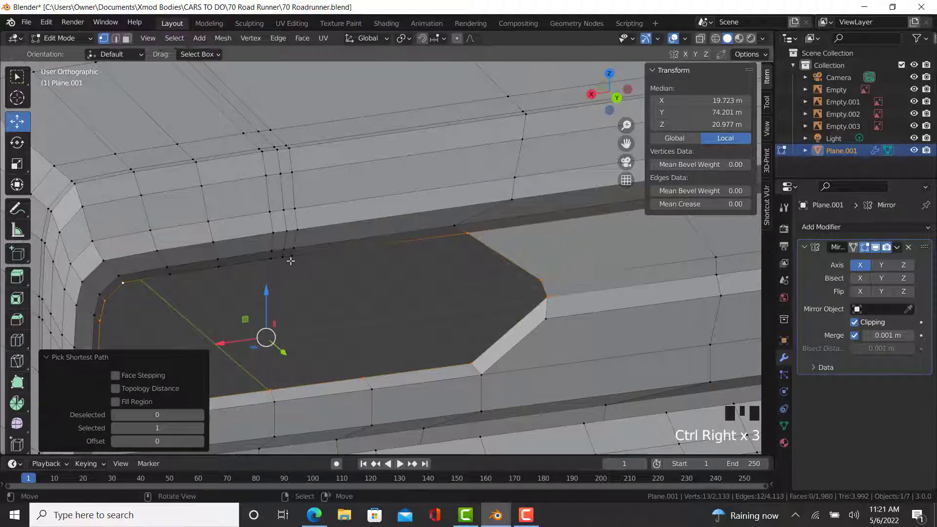
pyautogui.keyDown('ctrl'); pyautogui.rightClick(296, 257); pyautogui.keyUp('ctrl')
pyautogui.scroll(-4, 306, 260)
pyautogui.press('KP_1')
pyautogui.press('KP_9')
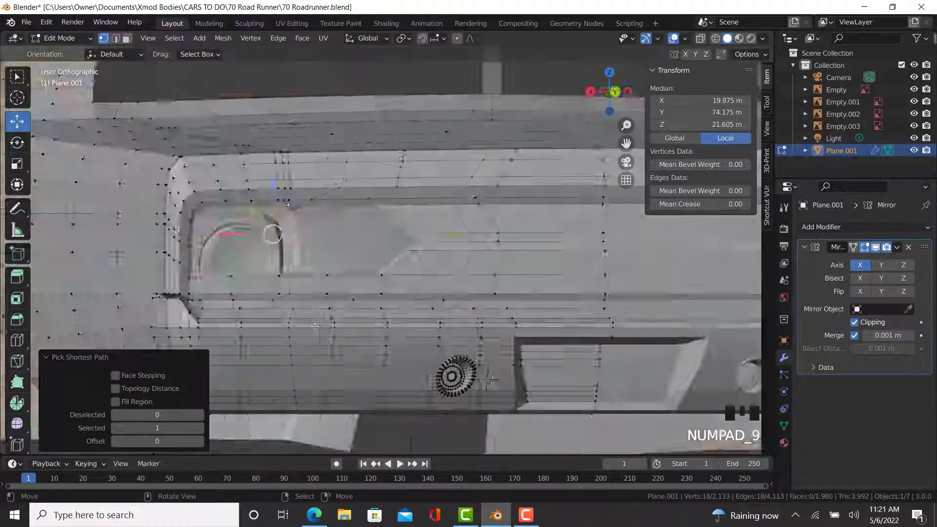
pyautogui.scroll(-4, 314, 326)
pyautogui.scroll(6, 287, 315)
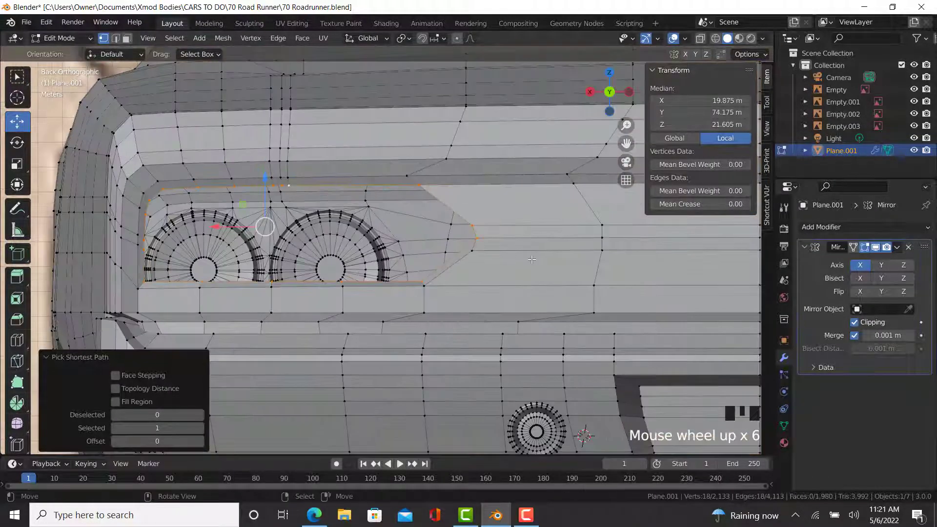
pyautogui.press('e')
pyautogui.press('s')
pyautogui.click(518, 263)
pyautogui.keyDown('shift'); pyautogui.moveTo(517, 263); pyautogui.dragTo(539, 276, button='middle'); pyautogui.keyUp('shift')
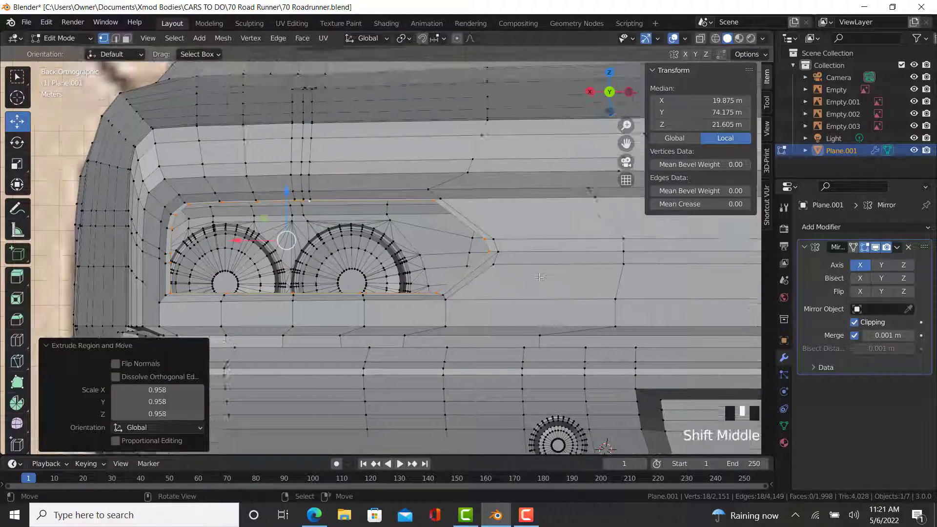
# Step: Scale the extruded tail-light border loop to 0.955 along Z
pyautogui.scroll(2, 539, 277)
pyautogui.press('s')
pyautogui.press('z')
pyautogui.click(529, 288)
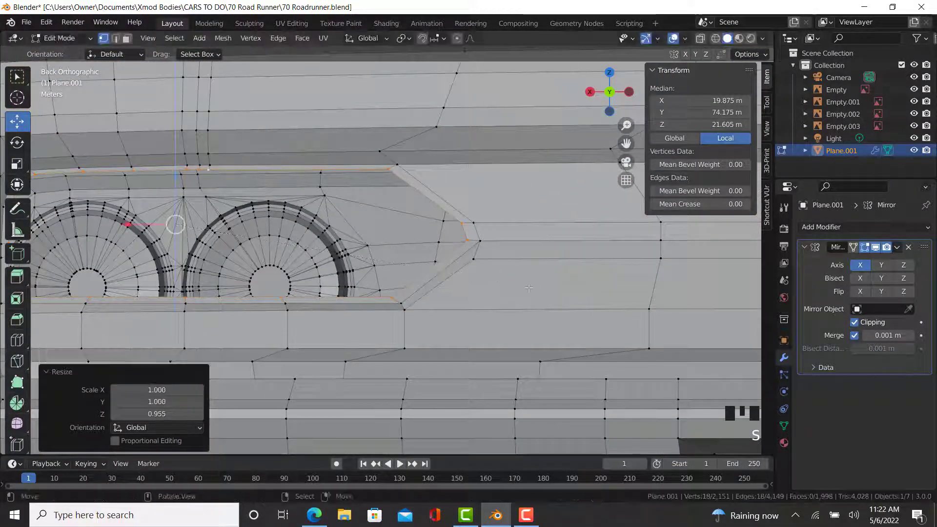
# Step: Compare the tail-light border with the blueprint and the browser's reference photo, and scale it to 0.955 overall and 0.962 along X
pyautogui.hotkey('alt', 'z')
pyautogui.scroll(-2, 444, 332)
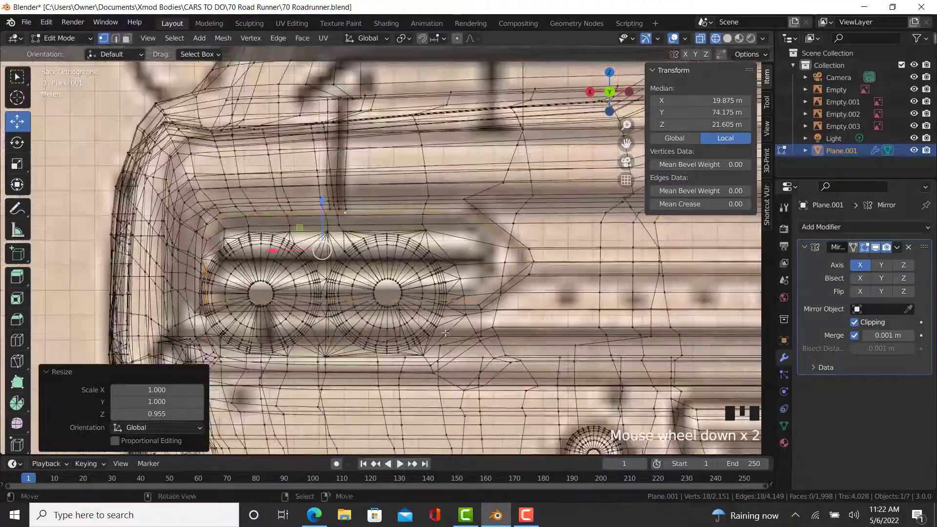
pyautogui.click(314, 516)
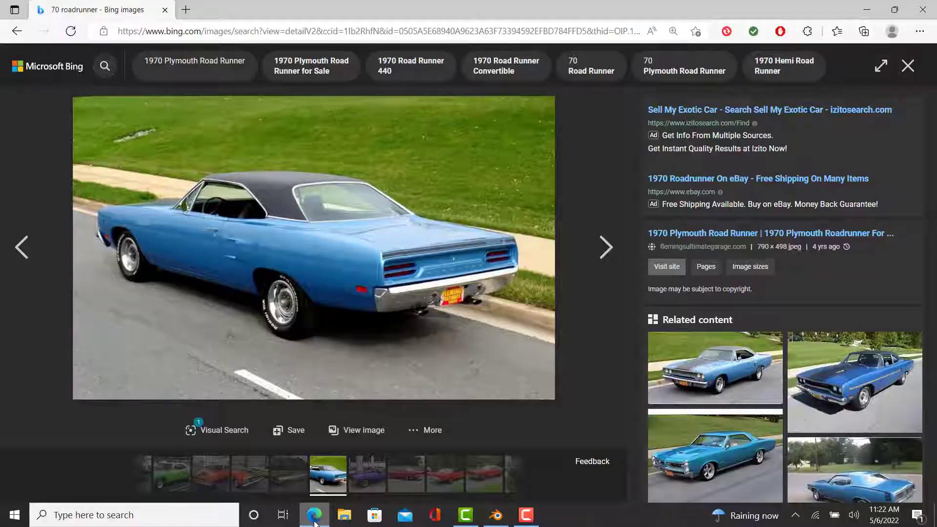
pyautogui.click(311, 524)
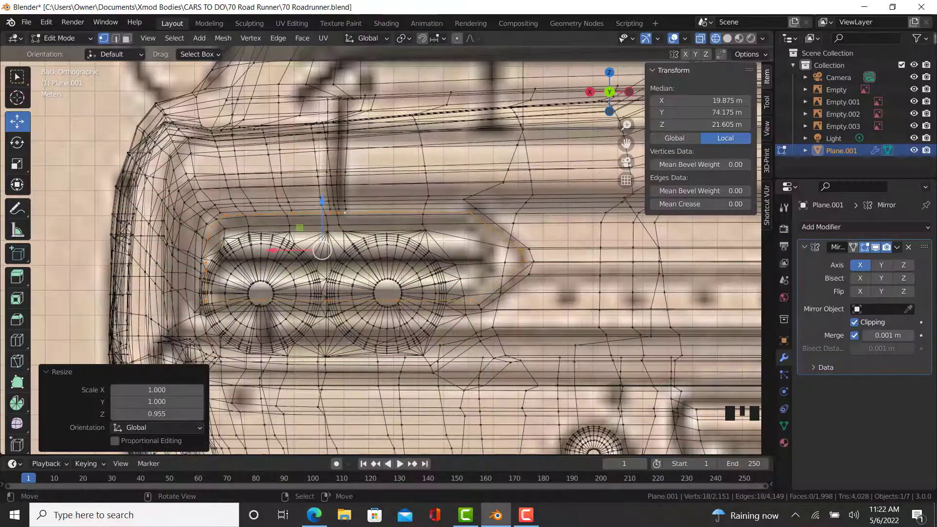
pyautogui.press('s')
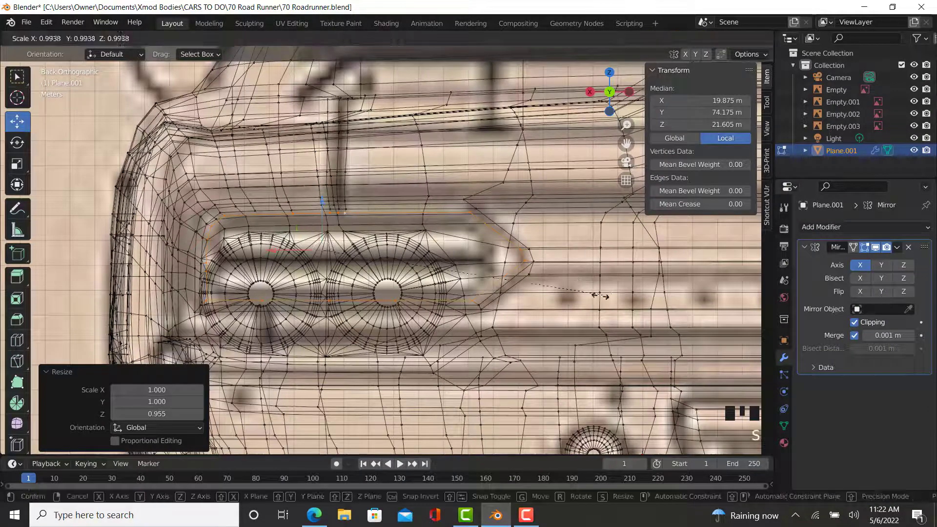
pyautogui.press('x')
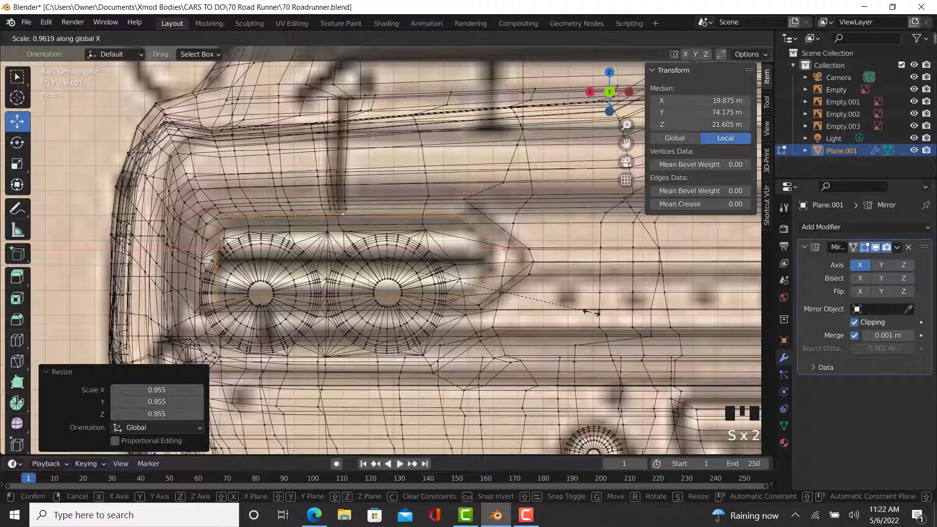
pyautogui.click(590, 312)
# Step: Move the tail-light border loop about 0.019 m along Y in the right side view and check the resulting rim
pyautogui.moveTo(590, 312); pyautogui.dragTo(422, 315, button='middle')
pyautogui.press('KP_3')
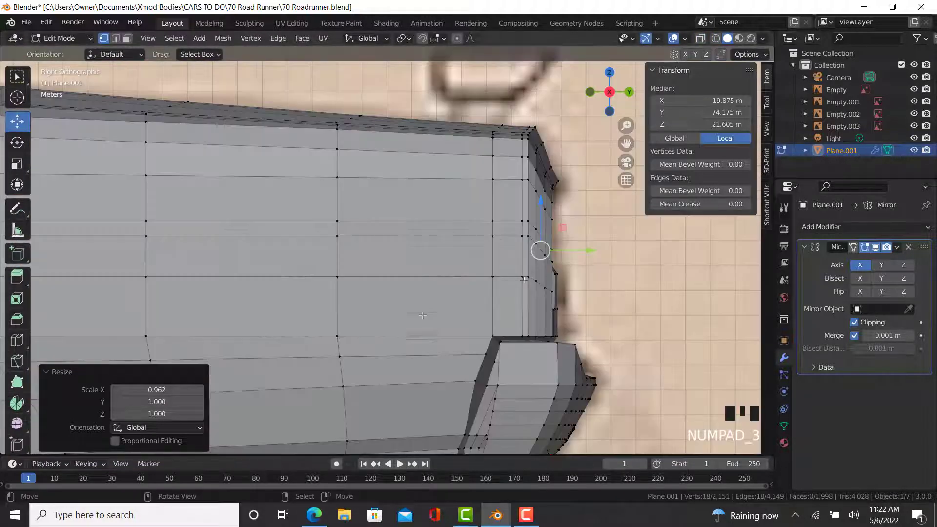
pyautogui.press('z')
pyautogui.click(451, 282)
pyautogui.scroll(4, 531, 249)
pyautogui.moveTo(598, 253); pyautogui.dragTo(599, 252)
pyautogui.moveTo(599, 254); pyautogui.dragTo(599, 254)
pyautogui.hotkey('shift', 'z')
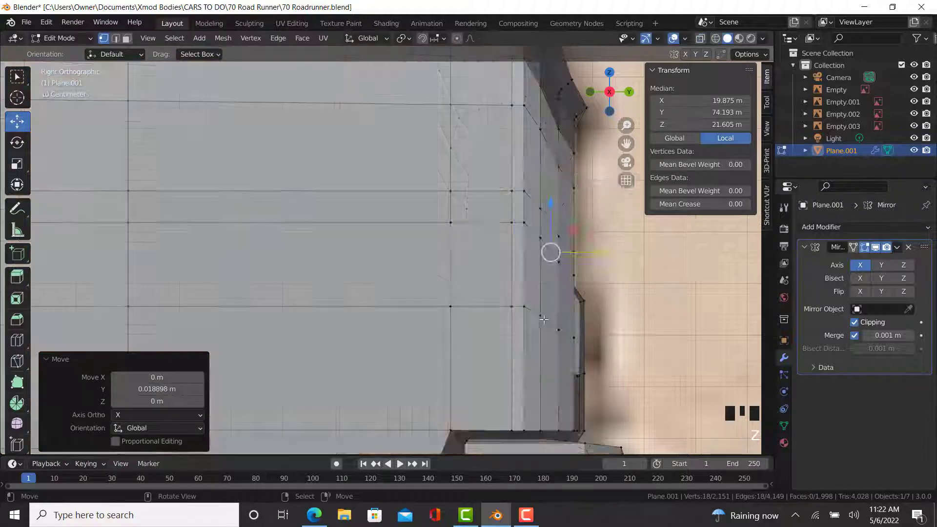
pyautogui.press('Tab')
pyautogui.moveTo(599, 254); pyautogui.dragTo(425, 357, button='middle')
pyautogui.scroll(-3, 531, 329)
pyautogui.press('Tab')
pyautogui.scroll(1, 535, 327)
pyautogui.scroll(1, 535, 327)
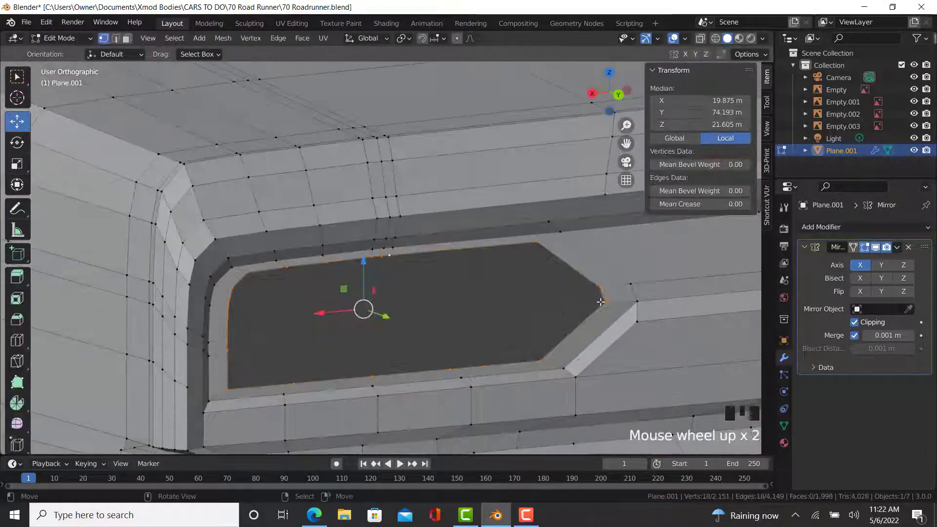
# Step: Shift the lower vertex at the tail-light border's pointed end along X and slide it slightly along its edge, following the blueprint
pyautogui.press('KP_9')
pyautogui.press('z')
pyautogui.click(417, 356)
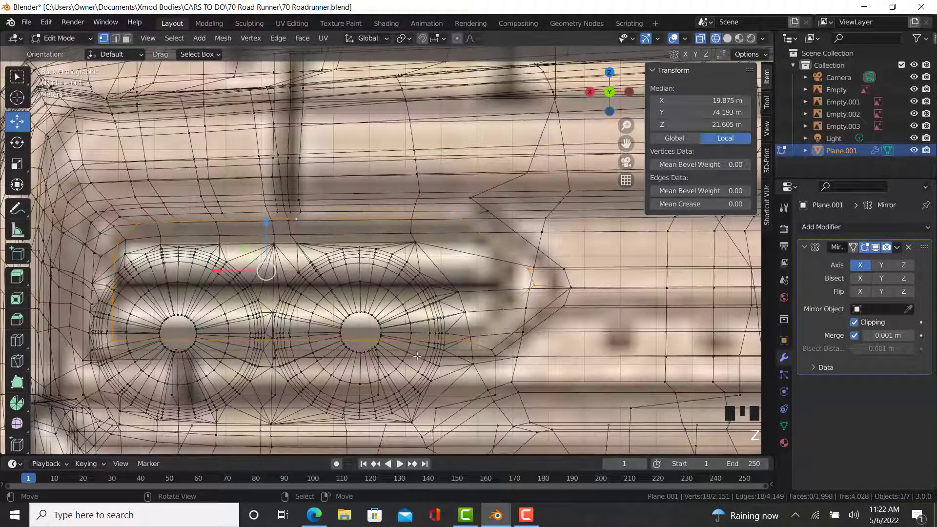
pyautogui.rightClick(531, 288)
pyautogui.rightClick(535, 284)
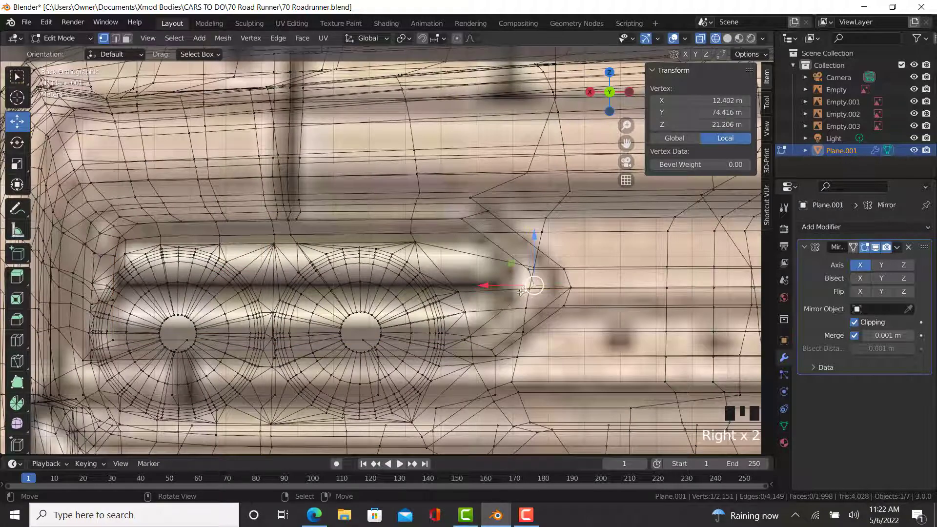
pyautogui.scroll(3, 487, 282)
pyautogui.moveTo(480, 280); pyautogui.dragTo(489, 288)
pyautogui.press('g')
pyautogui.press('g')
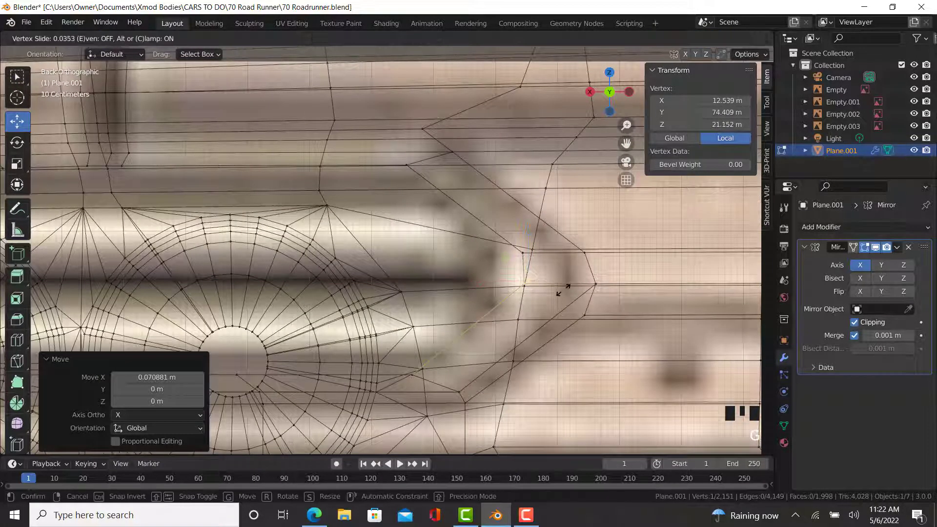
pyautogui.click(559, 293)
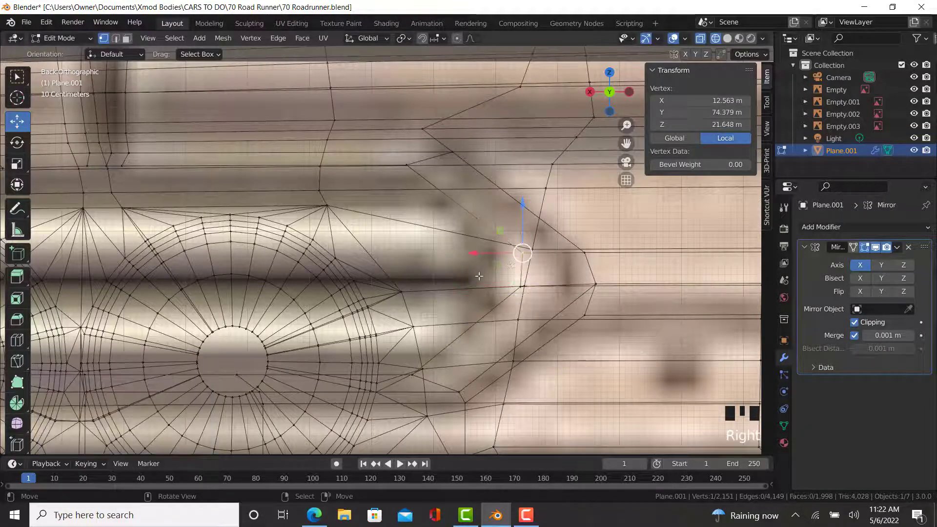
# Step: Fill a horizontal bar face across the tail-light opening between the two pointed-end vertices and the two opposite border vertices
pyautogui.scroll(-5, 507, 263)
pyautogui.scroll(2, 508, 264)
pyautogui.moveTo(331, 281); pyautogui.dragTo(273, 298, button='middle')
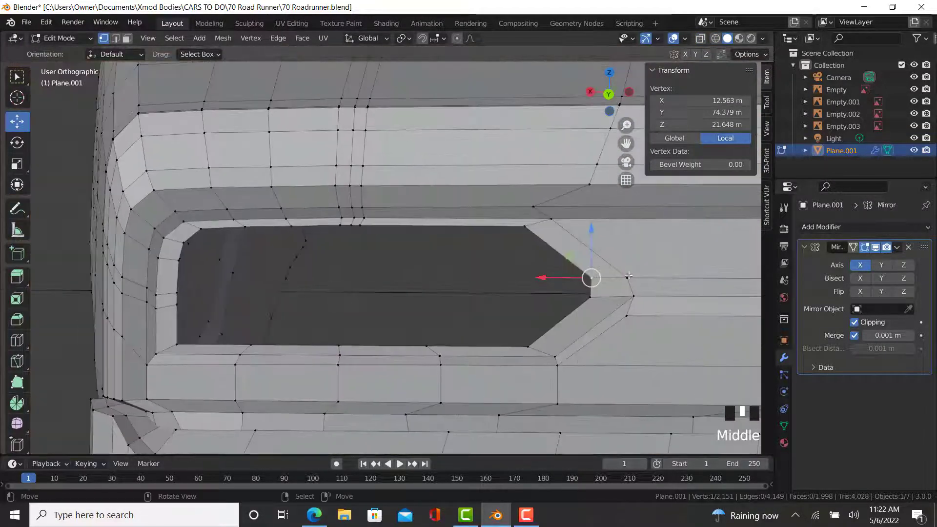
pyautogui.keyDown('ctrl'); pyautogui.rightClick(576, 275); pyautogui.keyUp('ctrl')
pyautogui.press('b')
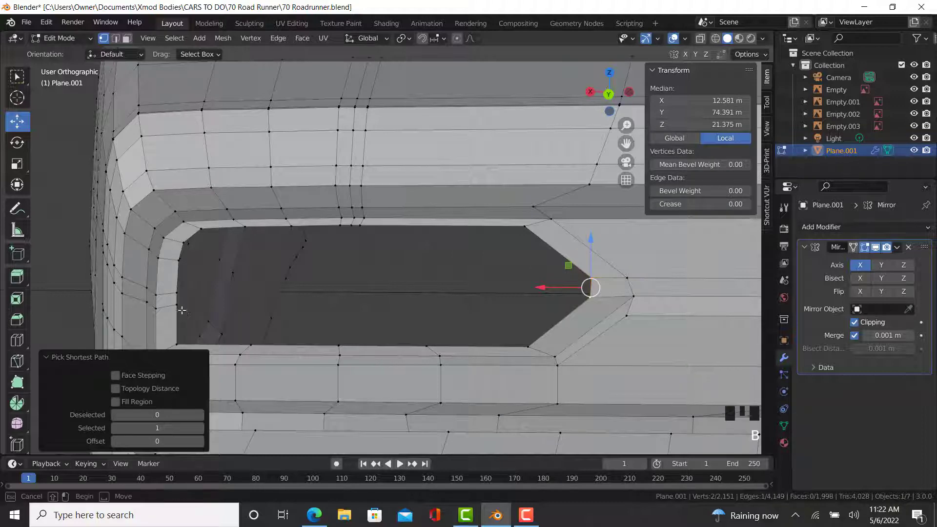
pyautogui.moveTo(166, 284); pyautogui.dragTo(185, 307)
pyautogui.press('f')
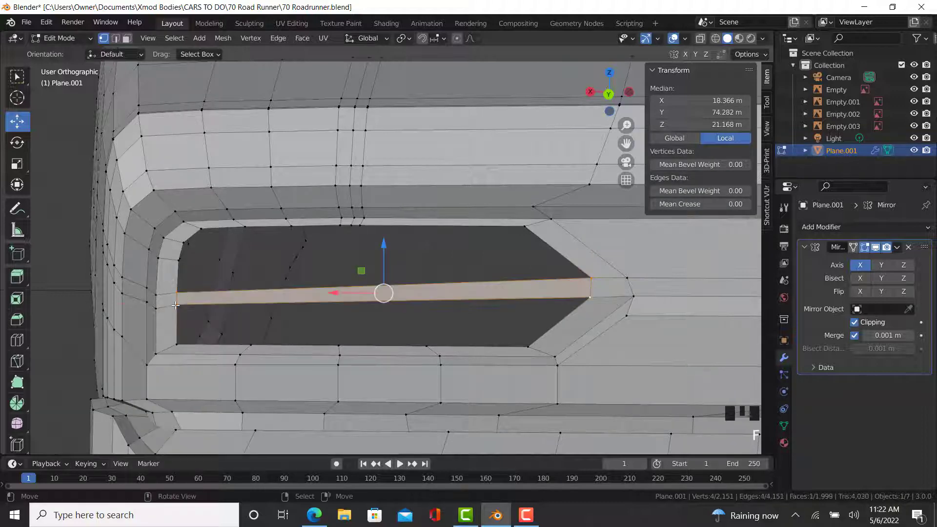
# Step: Slide the bar's two outer-end corners upward along the border, the upper one by about 0.396 and the lower one by 0.316
pyautogui.rightClick(176, 305)
pyautogui.rightClick(168, 288)
pyautogui.press('KP_1')
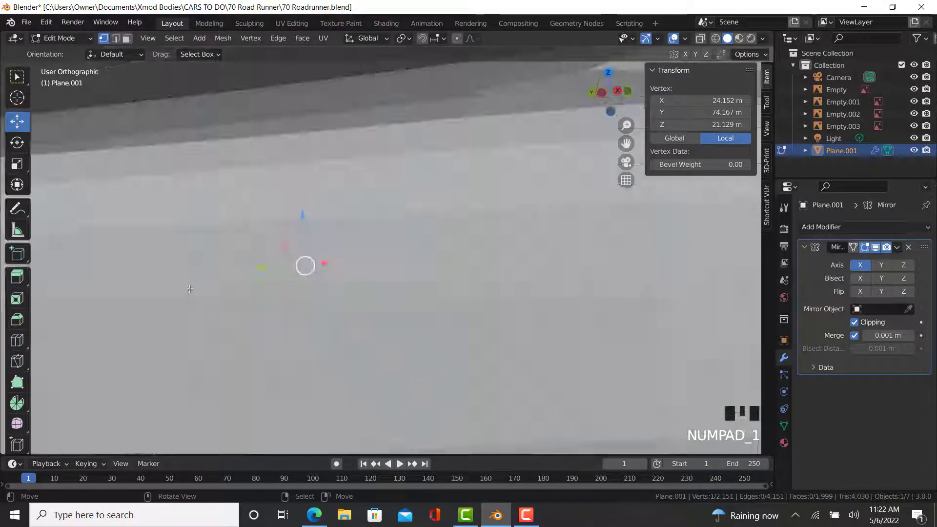
pyautogui.press('KP_9')
pyautogui.scroll(3, 314, 336)
pyautogui.press('g')
pyautogui.press('g')
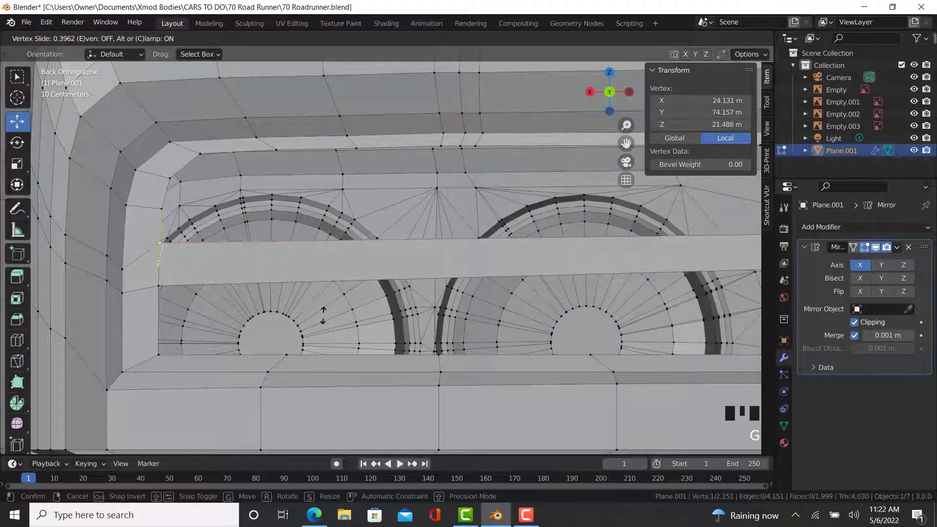
pyautogui.click(322, 315)
pyautogui.rightClick(157, 282)
pyautogui.press('g')
pyautogui.press('g')
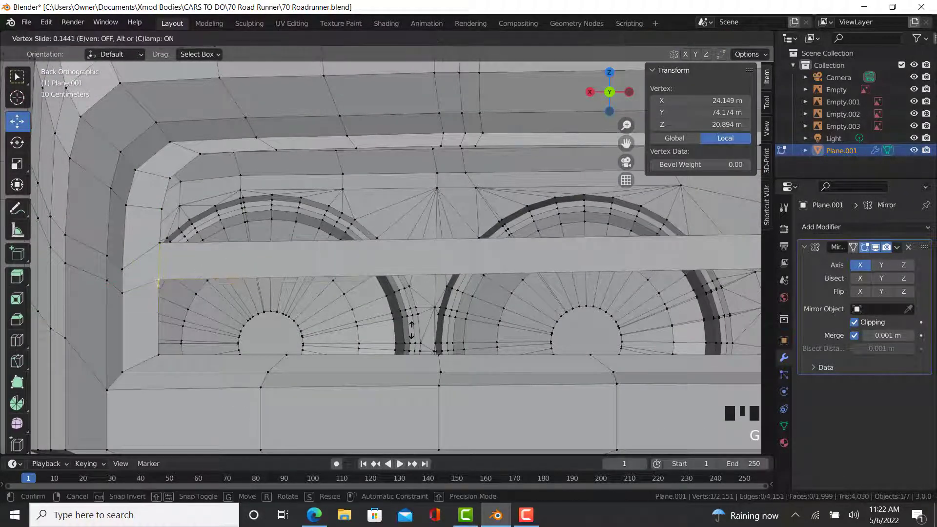
pyautogui.click(412, 326)
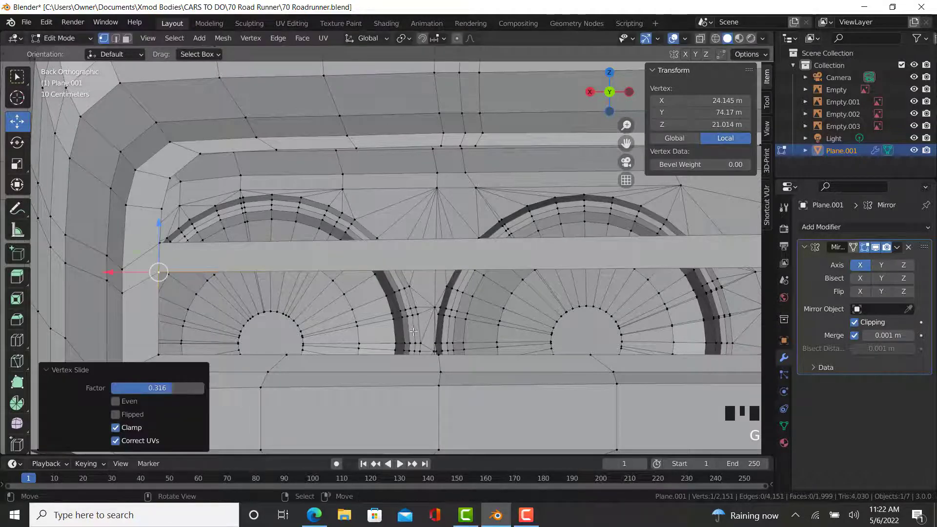
# Step: Divide the tail-light opening's horizontal bar with three evenly spaced vertical loop cuts
pyautogui.moveTo(411, 326); pyautogui.dragTo(382, 351, button='middle')
pyautogui.keyDown('ctrl'); pyautogui.rightClick(669, 336); pyautogui.keyUp('ctrl')
pyautogui.rightClick(329, 371)
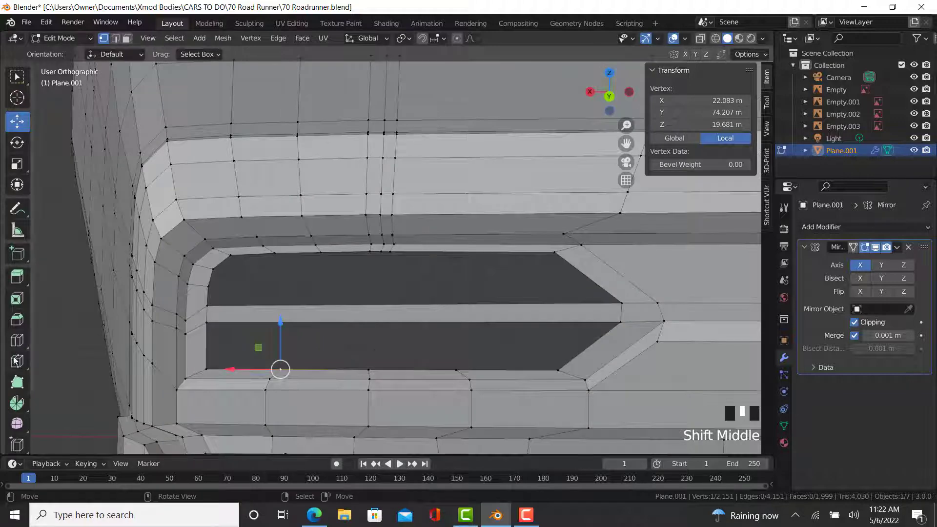
pyautogui.click(18, 340)
pyautogui.click(127, 54)
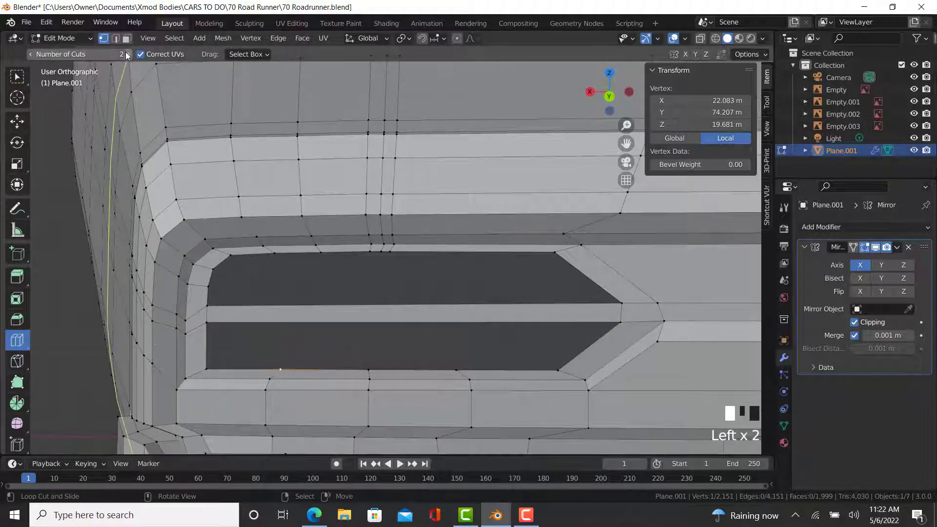
pyautogui.moveTo(415, 318); pyautogui.dragTo(287, 324)
pyautogui.click(17, 122)
# Step: Extrude the border loop of the opening below the bar inward, scaled to 0.951
pyautogui.rightClick(283, 323)
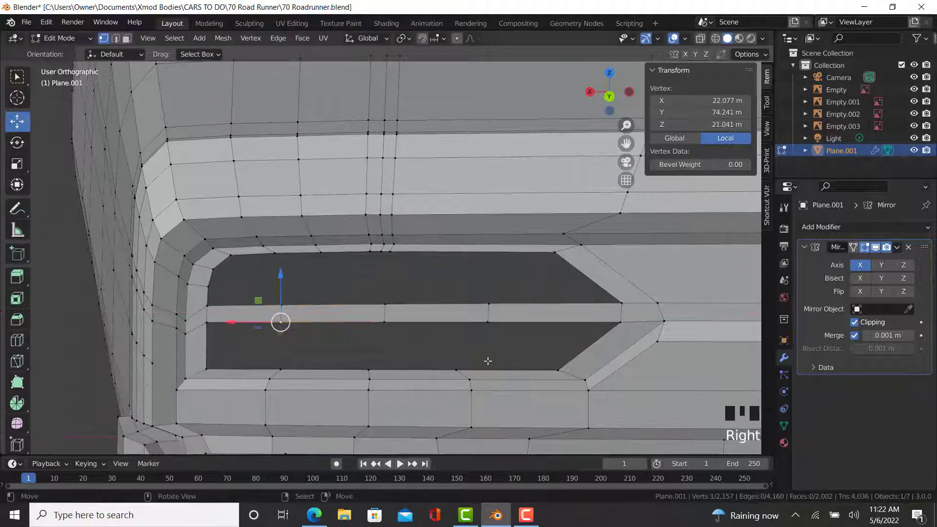
pyautogui.keyDown('ctrl'); pyautogui.rightClick(603, 335); pyautogui.keyUp('ctrl')
pyautogui.keyDown('shift'); pyautogui.moveTo(338, 337); pyautogui.dragTo(398, 320, button='middle'); pyautogui.keyUp('shift')
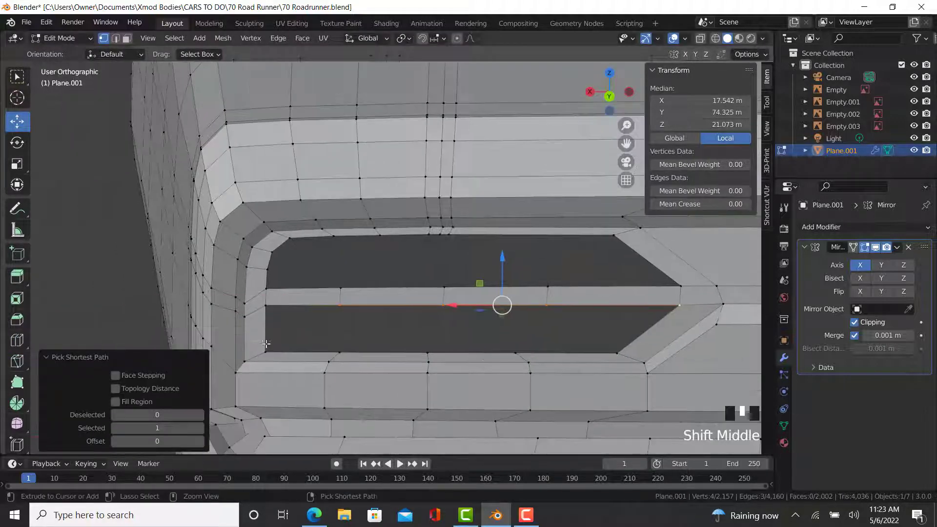
pyautogui.keyDown('ctrl'); pyautogui.rightClick(268, 351); pyautogui.keyUp('ctrl')
pyautogui.keyDown('ctrl'); pyautogui.rightClick(648, 372); pyautogui.keyUp('ctrl')
pyautogui.press('e')
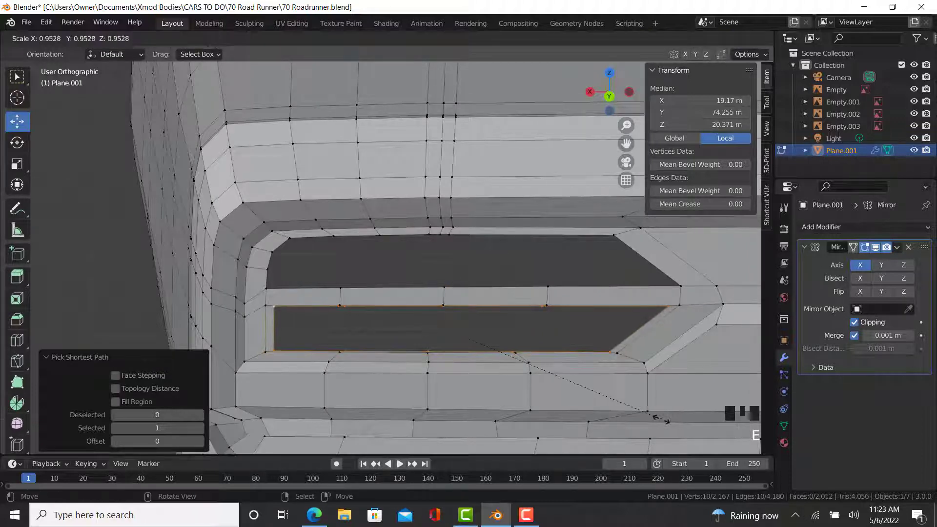
pyautogui.click(658, 418)
# Step: Scale the lower opening's extruded loop down slightly along Z and push it into the body to form a recessed lip
pyautogui.press('s')
pyautogui.press('z')
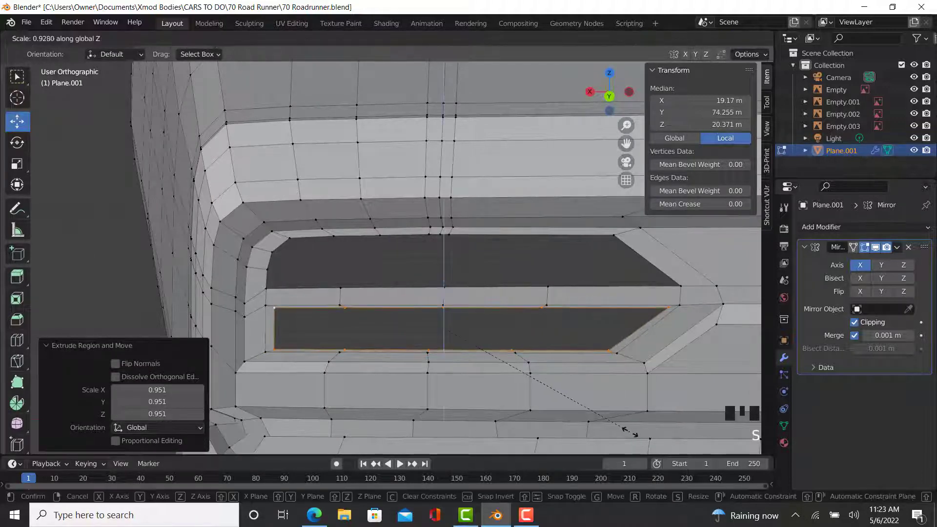
pyautogui.click(627, 431)
pyautogui.moveTo(519, 409); pyautogui.dragTo(580, 317, button='middle')
pyautogui.moveTo(582, 311); pyautogui.dragTo(532, 334)
pyautogui.moveTo(531, 334); pyautogui.dragTo(505, 336, button='middle')
# Step: Fill the first two faces of the lower recess's back panel, starting from its outer end
pyautogui.rightClick(406, 338)
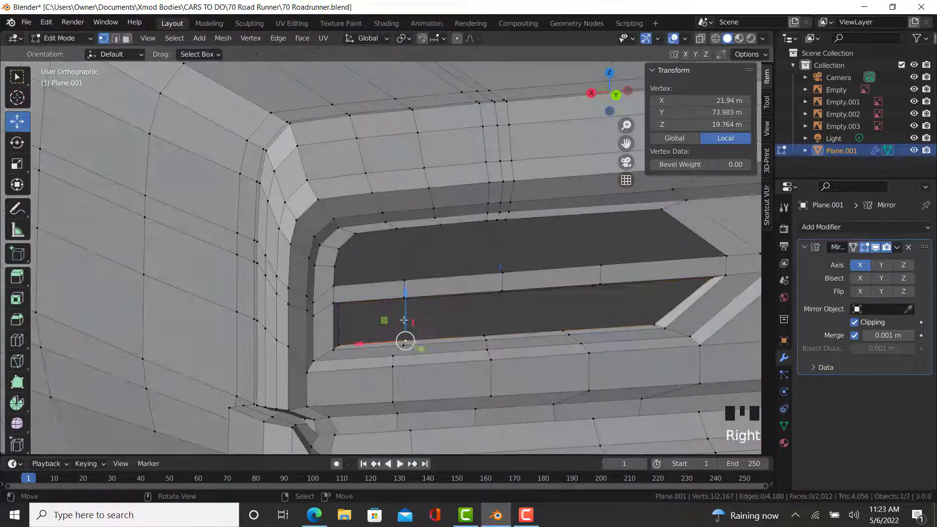
pyautogui.keyDown('ctrl'); pyautogui.rightClick(408, 303); pyautogui.keyUp('ctrl')
pyautogui.moveTo(409, 313); pyautogui.dragTo(408, 307, button='middle')
pyautogui.scroll(2, 408, 308)
pyautogui.press('f')
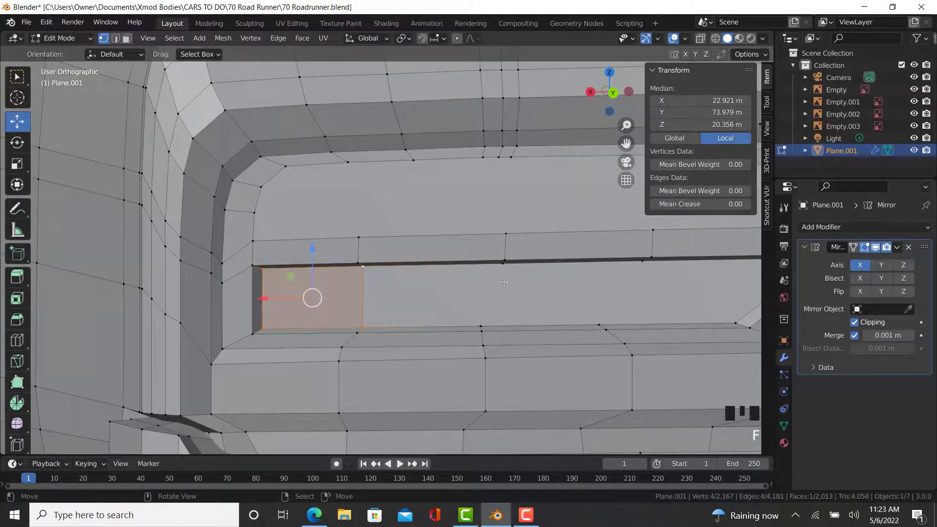
pyautogui.rightClick(503, 264)
pyautogui.keyDown('ctrl'); pyautogui.rightClick(484, 317); pyautogui.keyUp('ctrl')
pyautogui.press('f')
# Step: Fill the remaining two faces of the lower recess's back panel up to the pointed end
pyautogui.rightClick(598, 324)
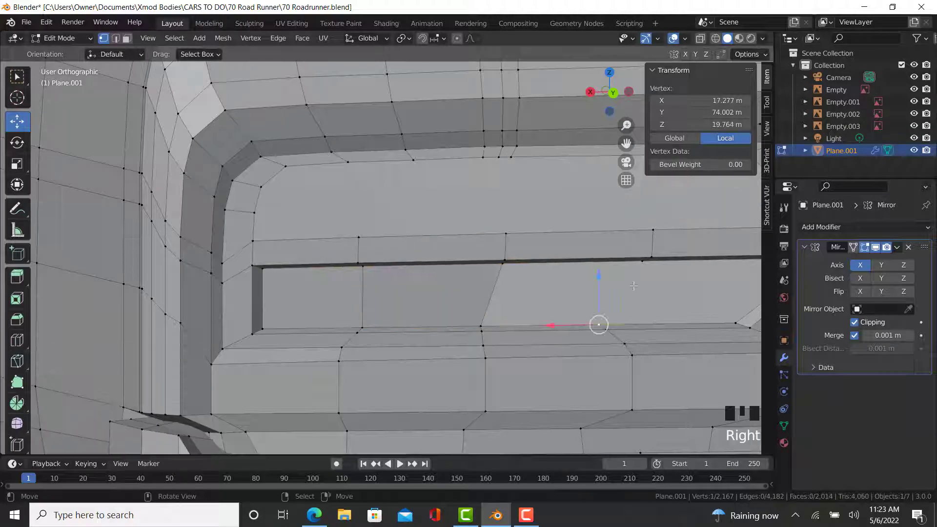
pyautogui.keyDown('ctrl'); pyautogui.rightClick(640, 263); pyautogui.keyUp('ctrl')
pyautogui.press('f')
pyautogui.rightClick(641, 263)
pyautogui.keyDown('shift'); pyautogui.moveTo(641, 263); pyautogui.dragTo(483, 257, button='middle'); pyautogui.keyUp('shift')
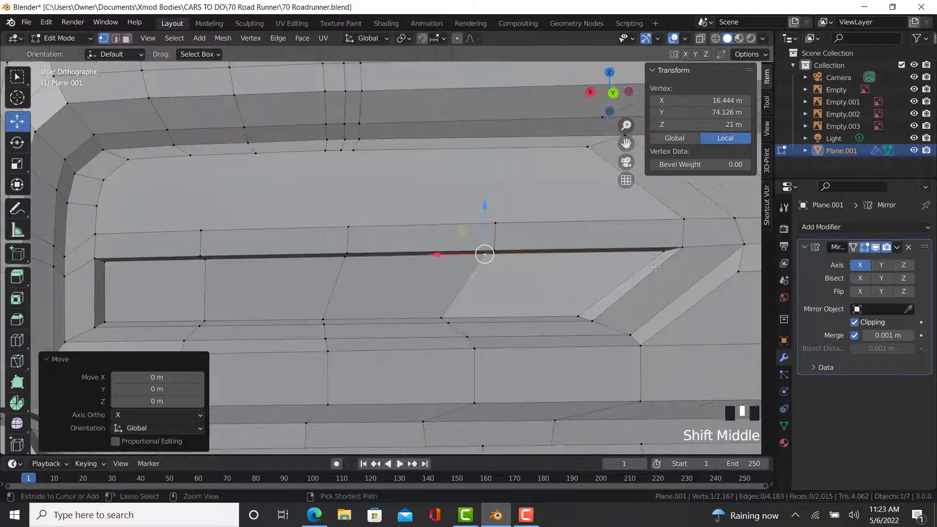
pyautogui.keyDown('ctrl'); pyautogui.rightClick(661, 252); pyautogui.keyUp('ctrl')
pyautogui.keyDown('ctrl'); pyautogui.rightClick(578, 315); pyautogui.keyUp('ctrl')
pyautogui.press('f')
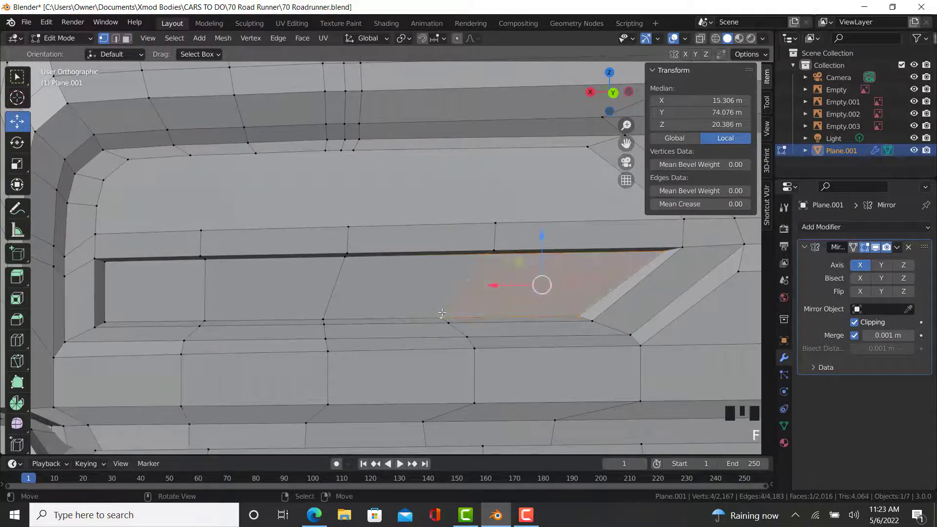
# Step: Extrude the full border loop of the opening above the bar inward in back view, scaled to 0.949
pyautogui.scroll(-6, 445, 317)
pyautogui.moveTo(443, 324); pyautogui.dragTo(394, 339, button='middle')
pyautogui.scroll(4, 394, 339)
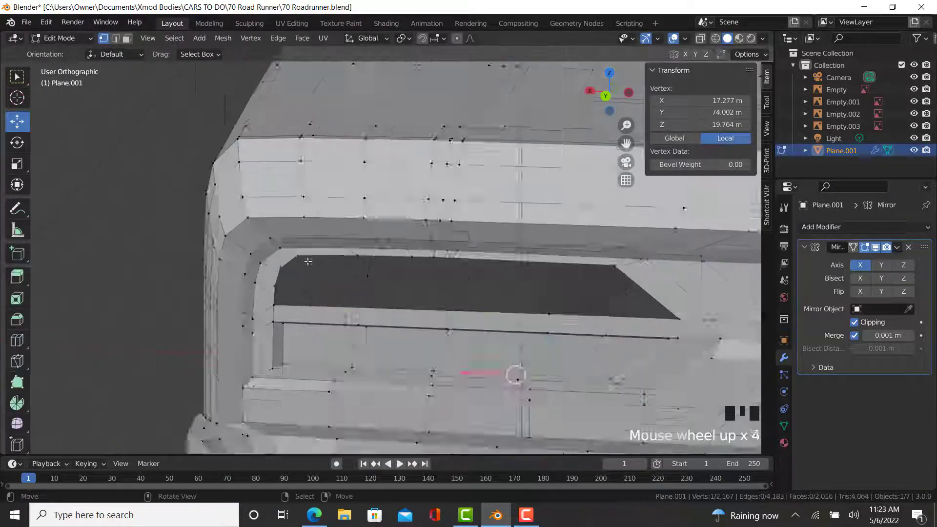
pyautogui.rightClick(298, 271)
pyautogui.keyDown('shift'); pyautogui.moveTo(561, 298); pyautogui.dragTo(467, 291, button='middle'); pyautogui.keyUp('shift')
pyautogui.keyDown('ctrl'); pyautogui.rightClick(634, 314); pyautogui.keyUp('ctrl')
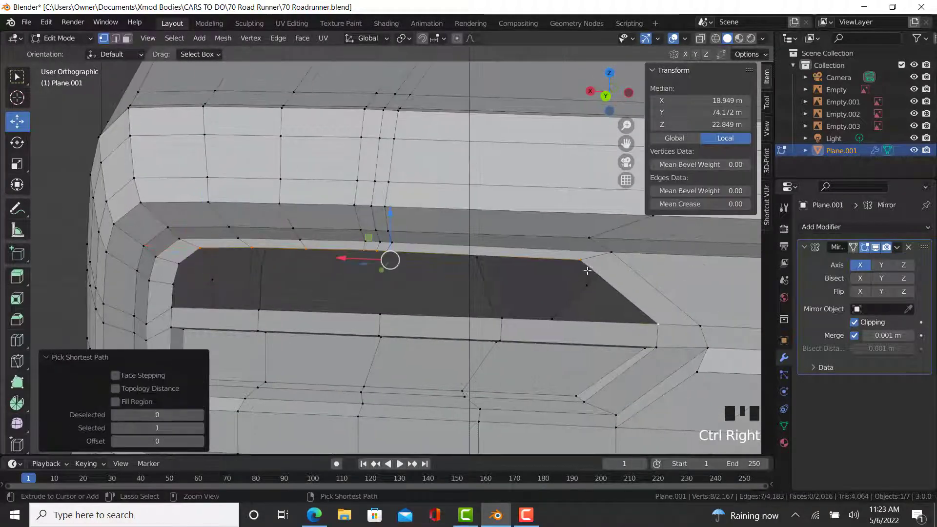
pyautogui.keyDown('ctrl'); pyautogui.rightClick(587, 271); pyautogui.keyUp('ctrl')
pyautogui.hotkey('ctrl', 'z')
pyautogui.keyDown('ctrl'); pyautogui.rightClick(262, 312); pyautogui.keyUp('ctrl')
pyautogui.keyDown('ctrl'); pyautogui.rightClick(180, 274); pyautogui.keyUp('ctrl')
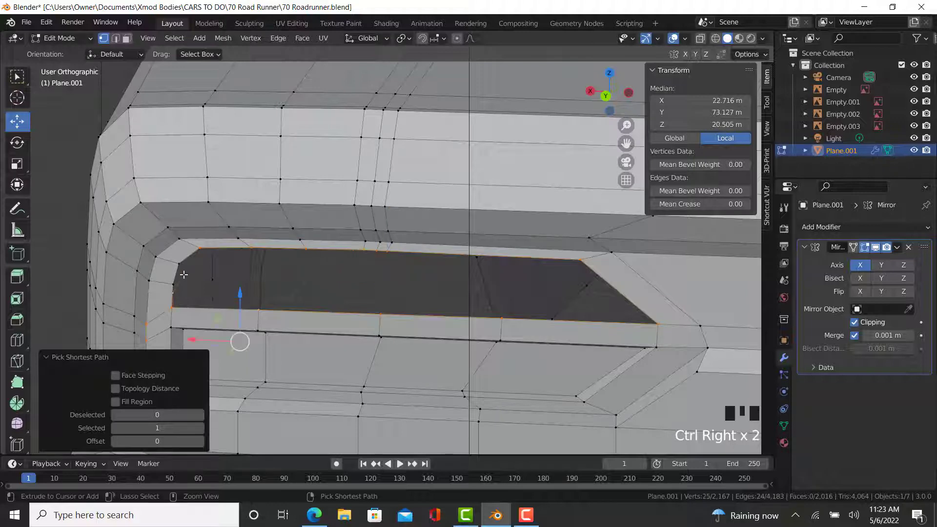
pyautogui.hotkey('ctrl', 'z')
pyautogui.keyDown('ctrl'); pyautogui.rightClick(207, 272); pyautogui.keyUp('ctrl')
pyautogui.press('KP_9')
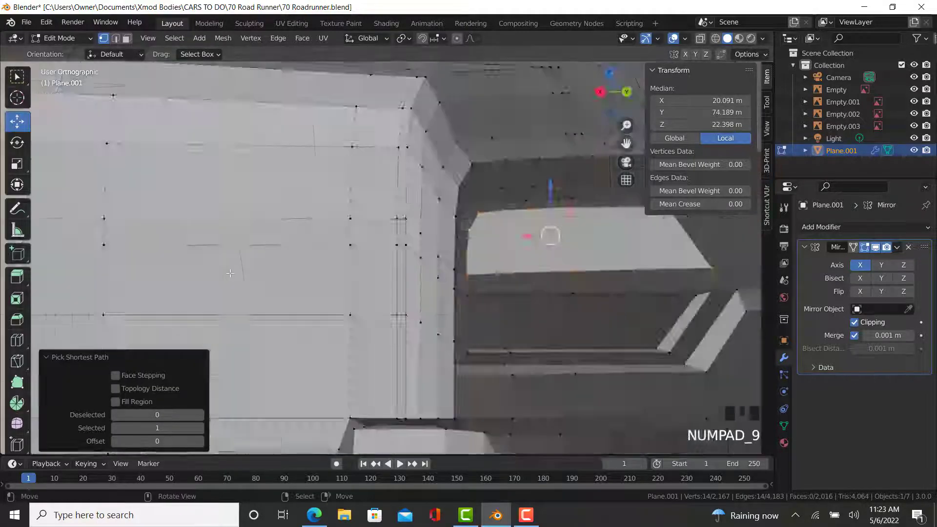
pyautogui.keyDown('shift'); pyautogui.moveTo(431, 296); pyautogui.dragTo(415, 300, button='middle'); pyautogui.keyUp('shift')
pyautogui.press('e')
pyautogui.press('s')
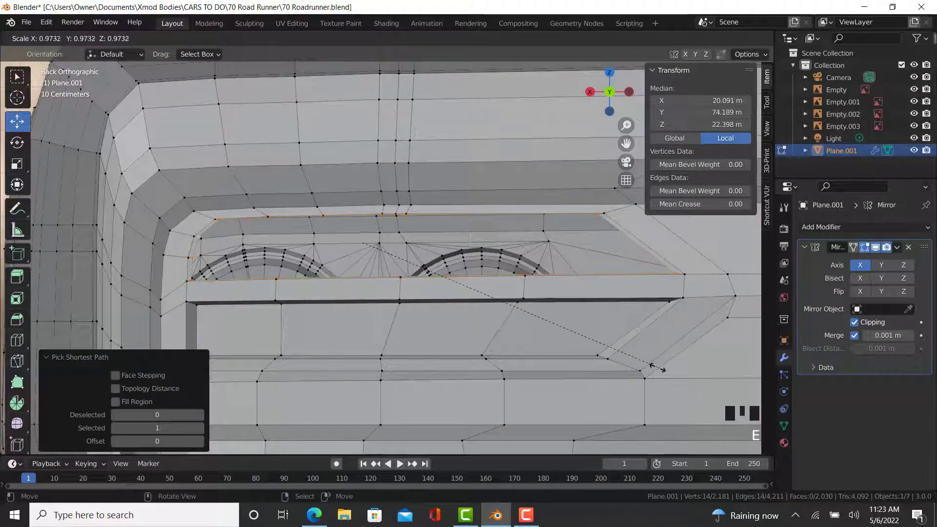
pyautogui.click(645, 374)
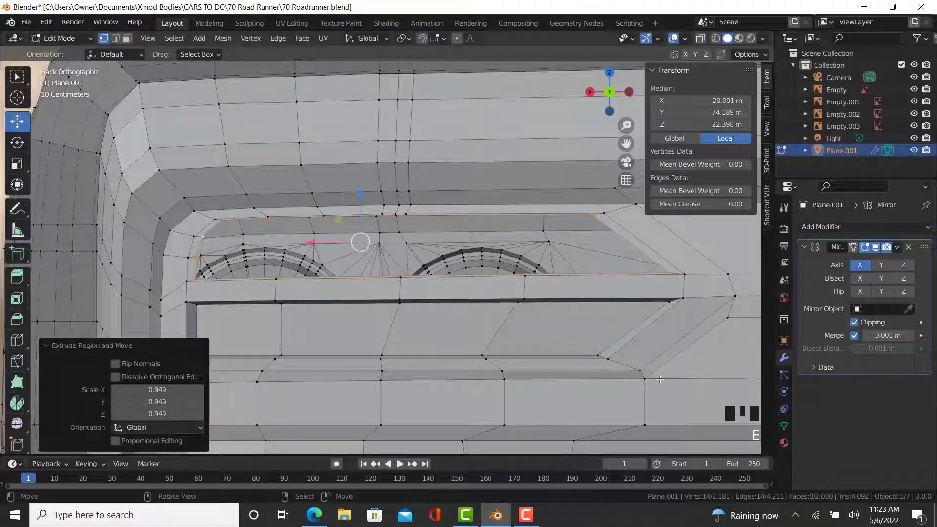
# Step: Scale the upper opening's extruded loop down slightly along Z and push it into the body as a recessed lip
pyautogui.press('s')
pyautogui.press('z')
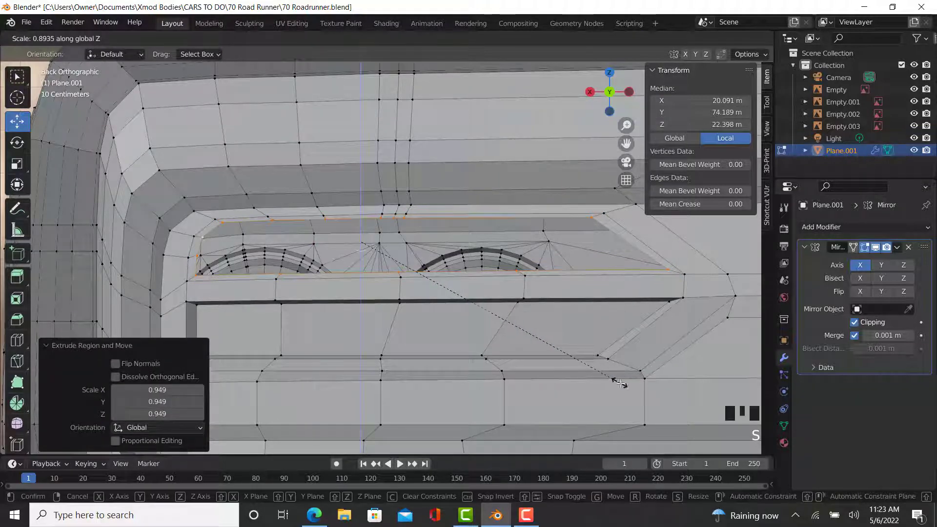
pyautogui.click(621, 382)
pyautogui.moveTo(620, 382); pyautogui.dragTo(573, 269, button='middle')
pyautogui.moveTo(603, 261); pyautogui.dragTo(596, 267)
pyautogui.click(595, 266)
pyautogui.scroll(-2, 596, 267)
# Step: Slide an upper-lip vertex pair toward the pointed end by factor -0.571 and fill the upper recess's face at that end
pyautogui.moveTo(595, 266); pyautogui.dragTo(465, 263, button='middle')
pyautogui.keyDown('ctrl'); pyautogui.rightClick(347, 244); pyautogui.keyUp('ctrl')
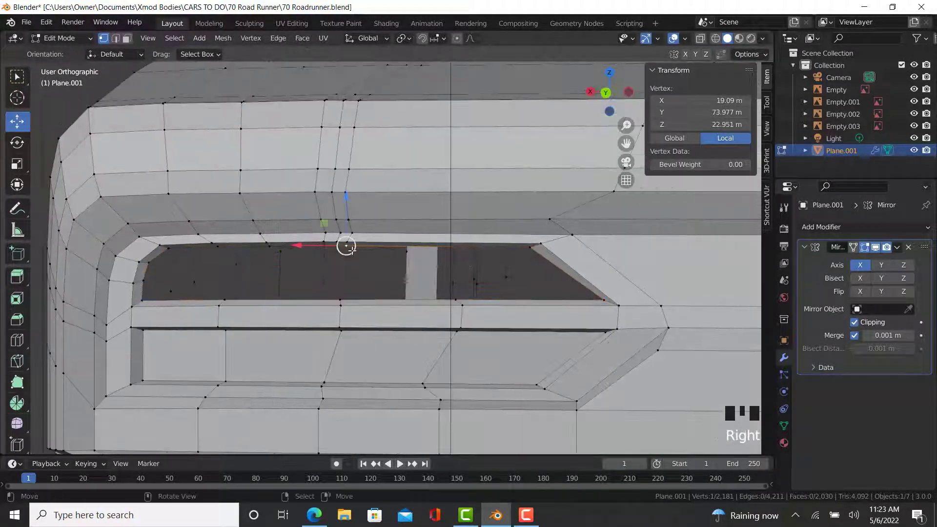
pyautogui.moveTo(346, 244); pyautogui.dragTo(400, 257, button='middle')
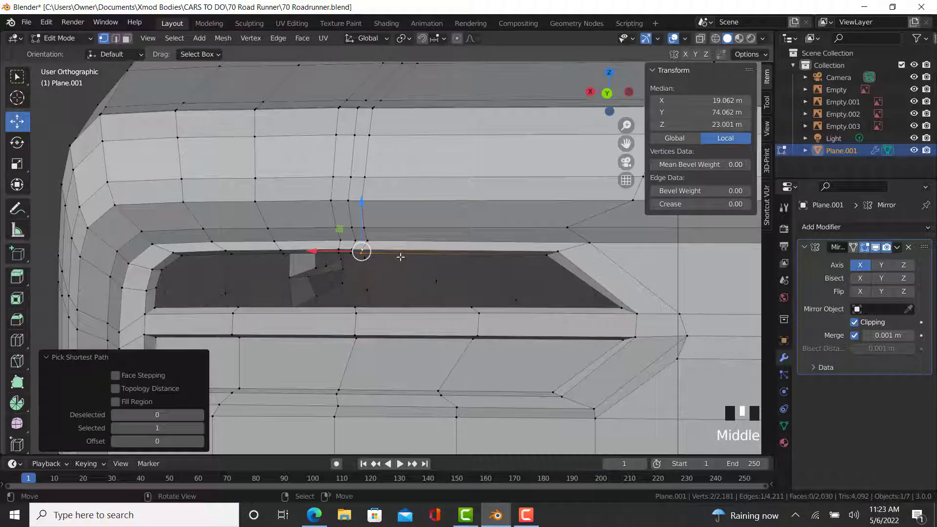
pyautogui.press('g')
pyautogui.press('g')
pyautogui.click(469, 252)
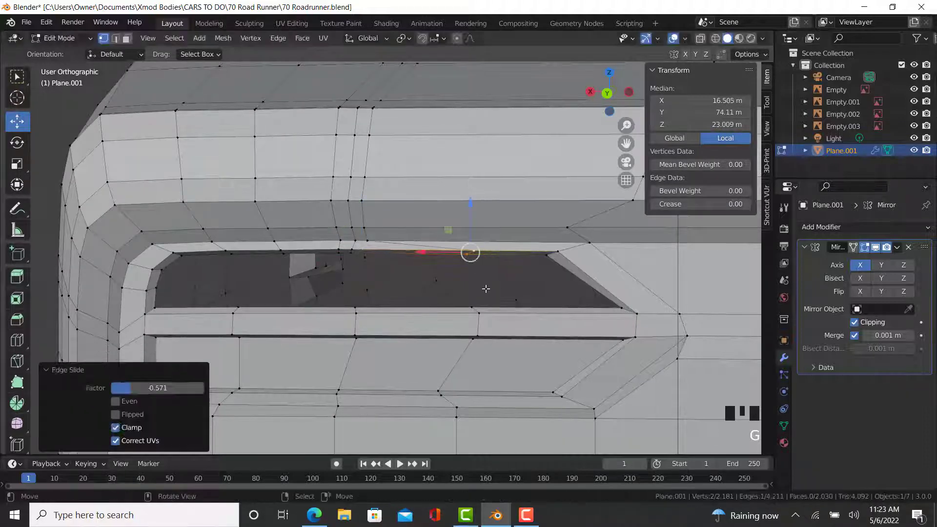
pyautogui.rightClick(463, 252)
pyautogui.keyDown('ctrl'); pyautogui.rightClick(472, 303); pyautogui.keyUp('ctrl')
pyautogui.press('f')
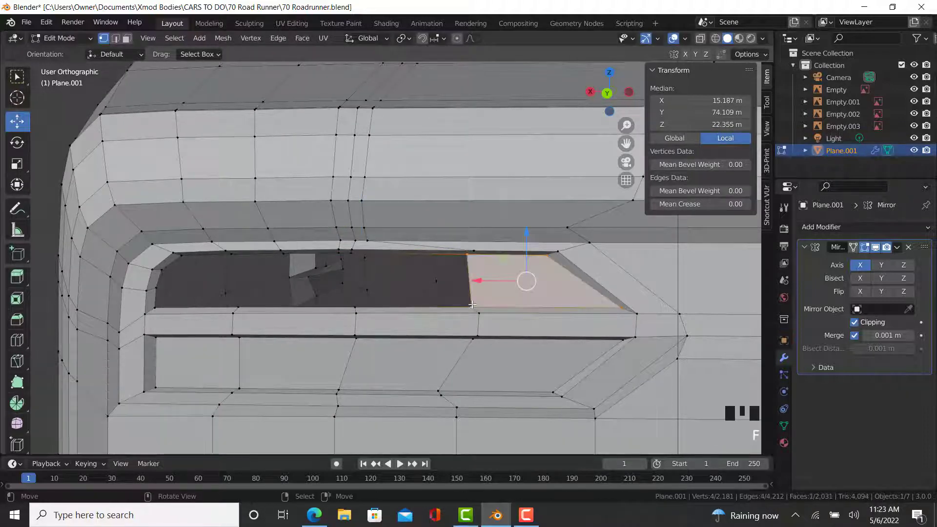
# Step: Slide the outer rim vertex above the new face along its edge, and slide its vertex pair slightly toward the outer end
pyautogui.rightClick(464, 255)
pyautogui.rightClick(471, 251)
pyautogui.press('g')
pyautogui.press('g')
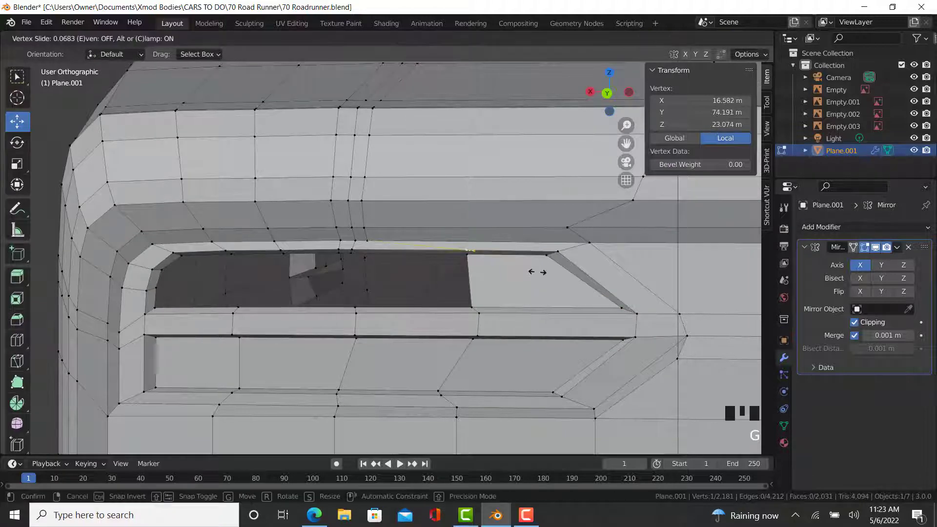
pyautogui.click(526, 273)
pyautogui.keyDown('ctrl'); pyautogui.rightClick(467, 255); pyautogui.keyUp('ctrl')
pyautogui.press('g')
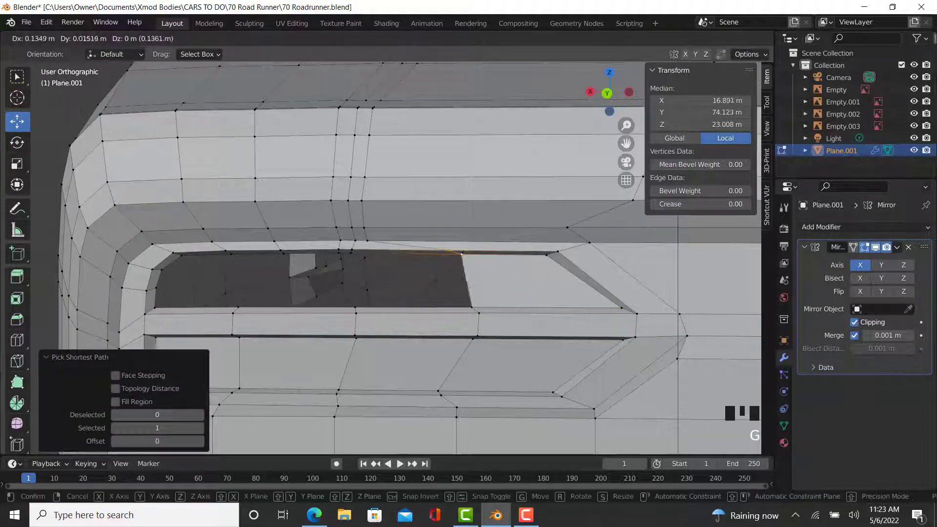
pyautogui.press('g')
pyautogui.click(394, 271)
# Step: Edge-slide the next upper-lip vertex pair by -0.124 toward the pointed end and fill the second upper back-panel face
pyautogui.rightClick(352, 250)
pyautogui.keyDown('ctrl'); pyautogui.rightClick(357, 254); pyautogui.keyUp('ctrl')
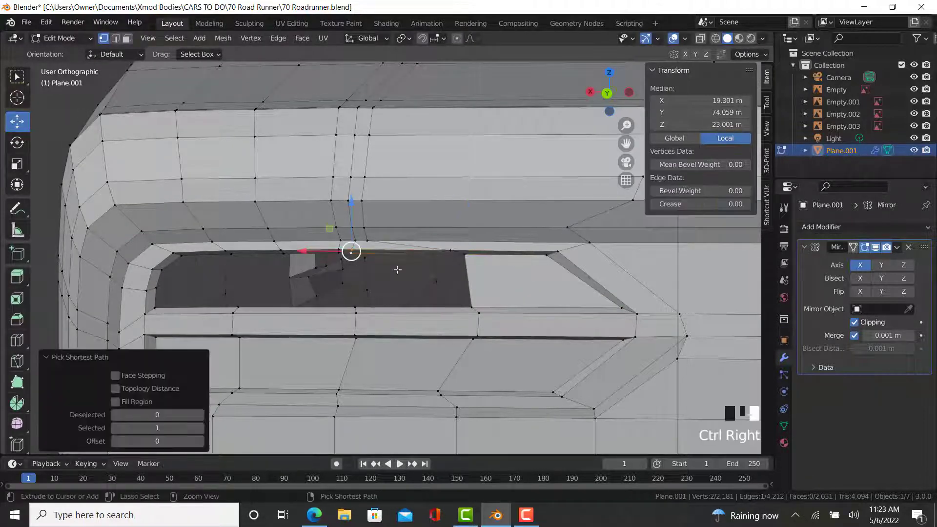
pyautogui.press('g')
pyautogui.press('g')
pyautogui.click(404, 284)
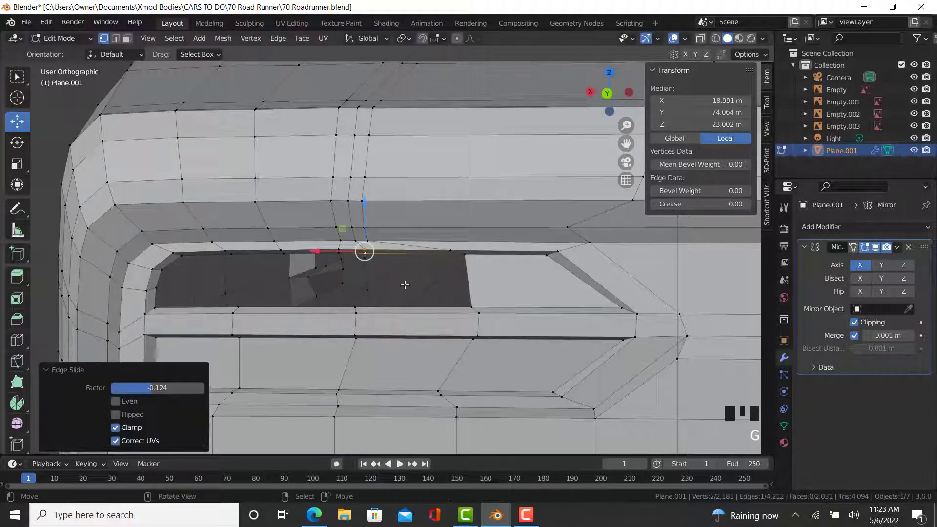
pyautogui.rightClick(367, 267)
pyautogui.rightClick(365, 252)
pyautogui.moveTo(366, 251); pyautogui.dragTo(401, 327, button='middle')
pyautogui.keyDown('ctrl'); pyautogui.rightClick(402, 327); pyautogui.keyUp('ctrl')
pyautogui.press('f')
# Step: Add two single vertical loop cuts through the bar and lower panel, one slid to factor -0.366 and one near the outer end
pyautogui.rightClick(402, 328)
pyautogui.moveTo(382, 293); pyautogui.dragTo(357, 252, button='middle')
pyautogui.rightClick(381, 289)
pyautogui.click(17, 340)
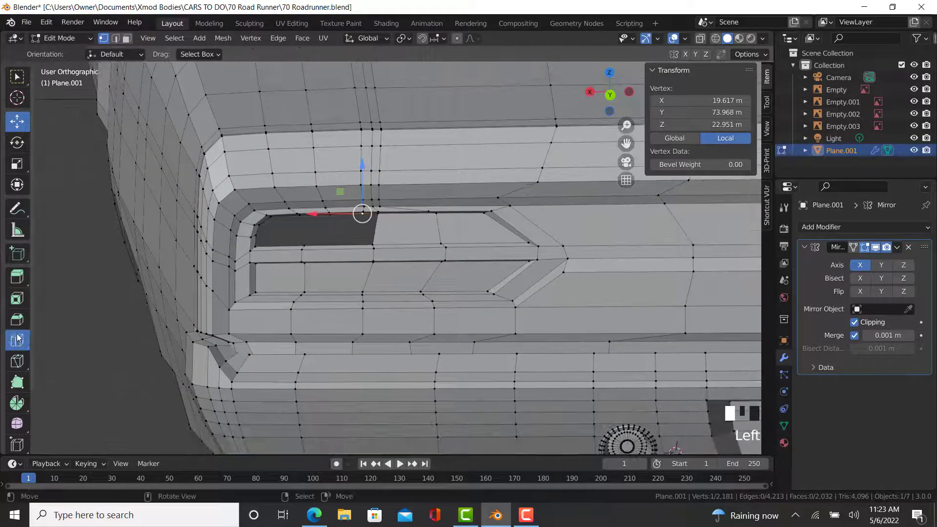
pyautogui.click(31, 54)
pyautogui.click(31, 53)
pyautogui.click(31, 54)
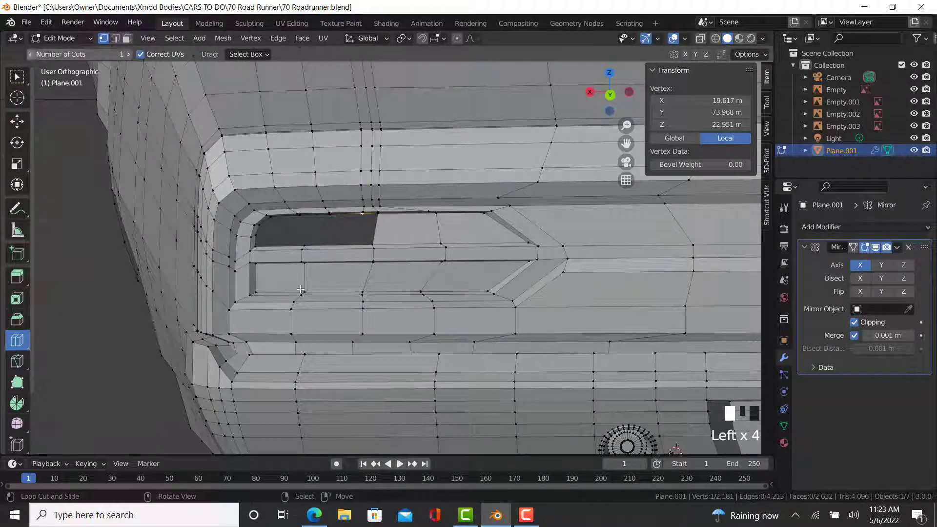
pyautogui.moveTo(347, 298); pyautogui.dragTo(362, 302)
pyautogui.click(18, 121)
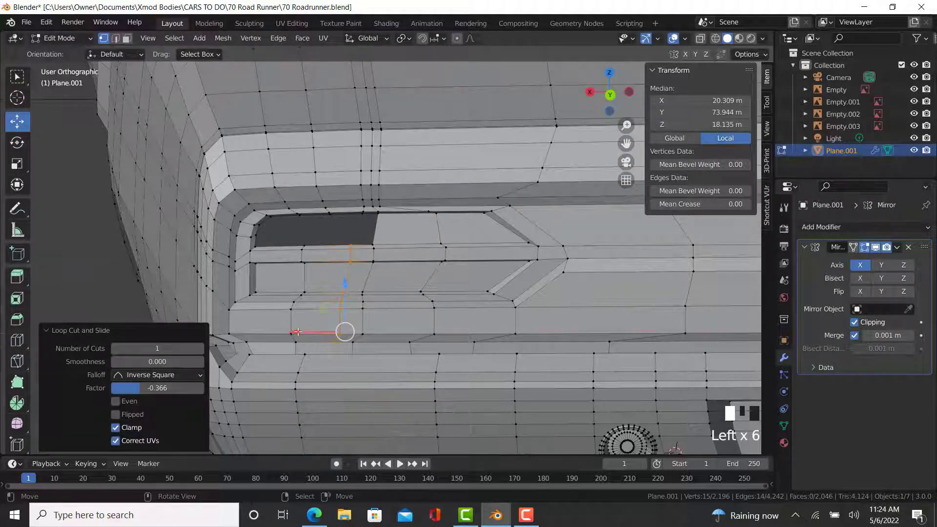
pyautogui.moveTo(297, 332); pyautogui.dragTo(222, 333)
pyautogui.click(16, 340)
pyautogui.click(17, 121)
# Step: Fill an upper back-panel face near the outer end between two bar vertices and the two upper-lip vertices above them
pyautogui.scroll(3, 266, 234)
pyautogui.rightClick(292, 253)
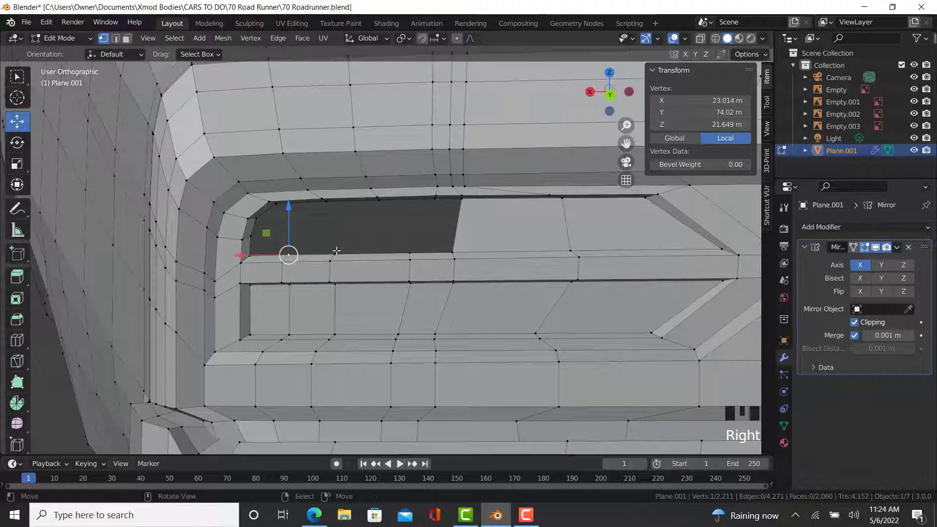
pyautogui.keyDown('ctrl'); pyautogui.rightClick(331, 254); pyautogui.keyUp('ctrl')
pyautogui.scroll(3, 348, 212)
pyautogui.press('b')
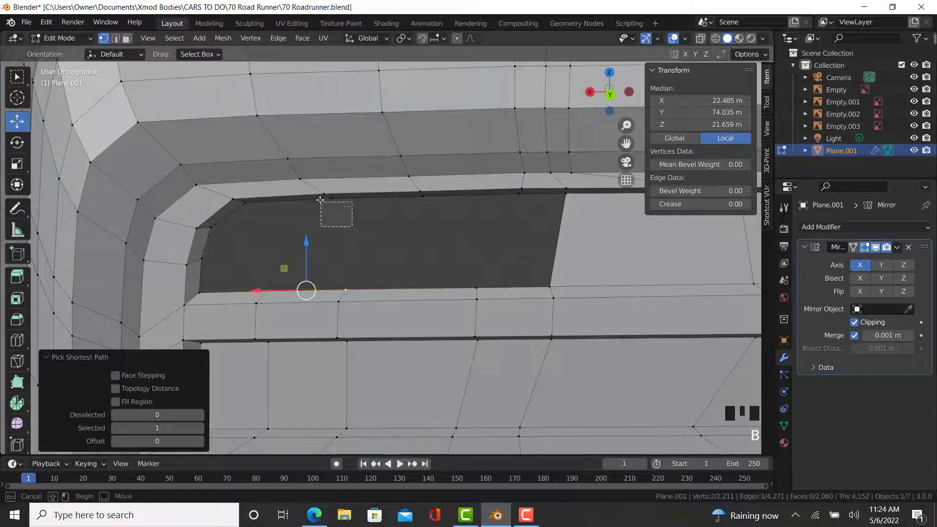
pyautogui.moveTo(315, 193); pyautogui.dragTo(341, 206)
pyautogui.press('b')
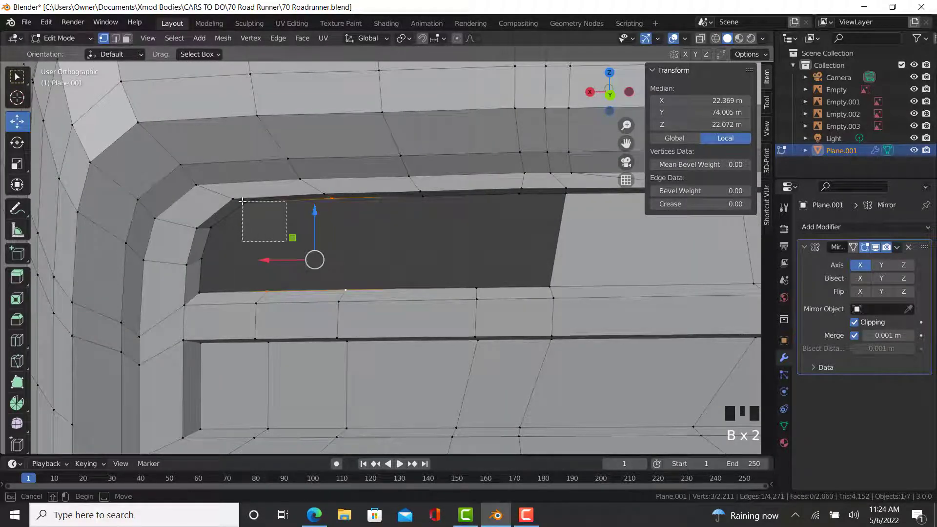
pyautogui.moveTo(242, 201); pyautogui.dragTo(243, 201)
pyautogui.press('f')
# Step: Fill the adjoining upper back-panel face toward the pointed end, using the next bar vertex and upper-lip vertex
pyautogui.rightClick(423, 196)
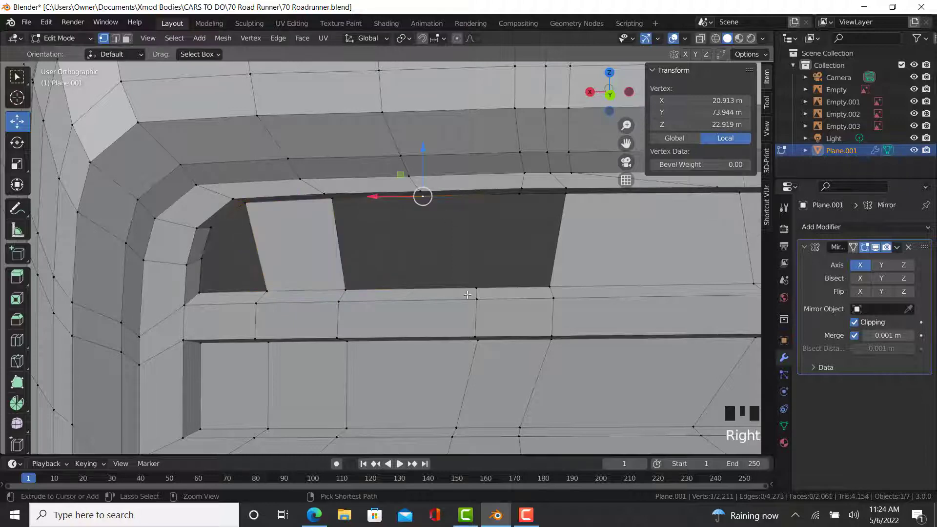
pyautogui.keyDown('ctrl'); pyautogui.rightClick(480, 287); pyautogui.keyUp('ctrl')
pyautogui.hotkey('ctrl', 'z')
pyautogui.keyDown('ctrl'); pyautogui.rightClick(338, 296); pyautogui.keyUp('ctrl')
pyautogui.keyDown('ctrl'); pyautogui.rightClick(473, 277); pyautogui.keyUp('ctrl')
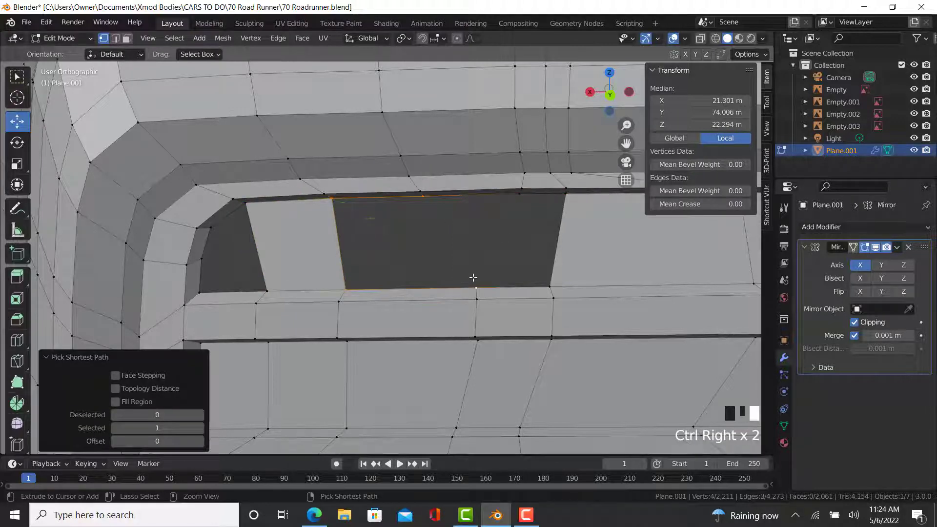
pyautogui.press('f')
pyautogui.rightClick(468, 283)
pyautogui.keyDown('shift'); pyautogui.moveTo(467, 283); pyautogui.dragTo(370, 229, button='middle'); pyautogui.keyUp('shift')
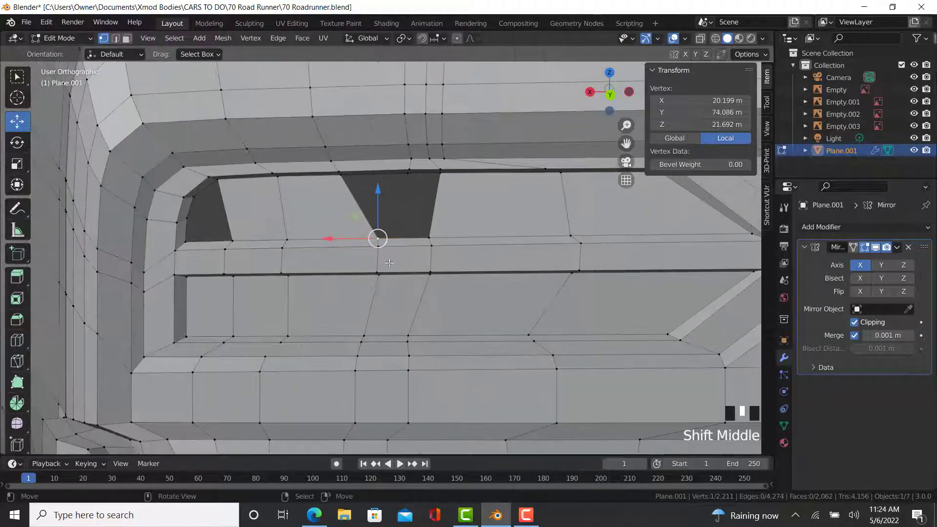
# Step: Undo the last upper back-panel face fill toward the pointed end of the tail-light opening
pyautogui.hotkey('ctrl', 'z')
pyautogui.hotkey('ctrl', 'z')
pyautogui.hotkey('ctrl', 'z')
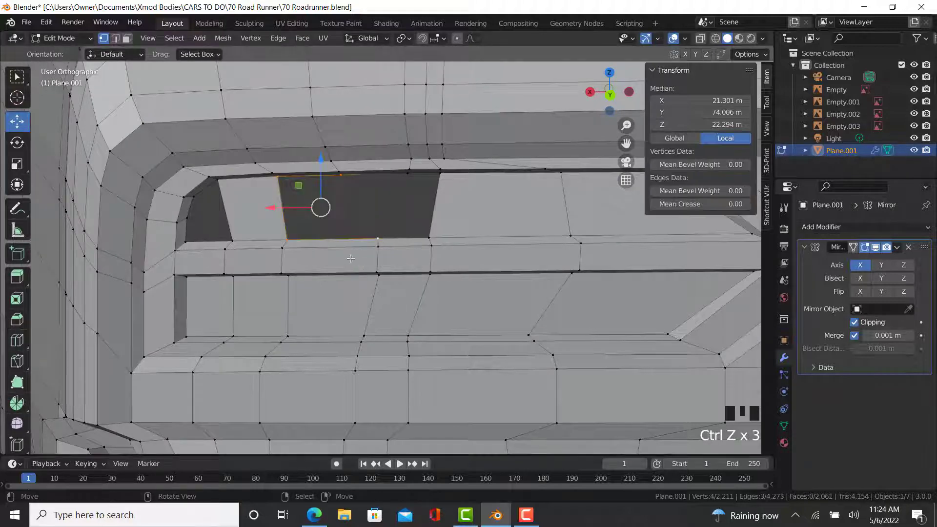
# Step: Add a single vertical loop cut through the bar and lower panel at slide factor -0.109 below the open gap, nudging it along X toward the outer end
pyautogui.rightClick(288, 229)
pyautogui.click(17, 340)
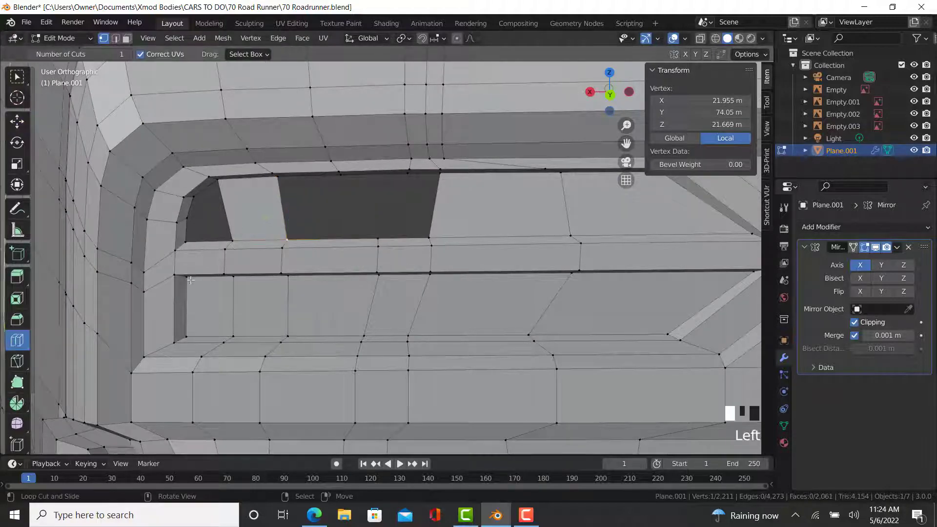
pyautogui.click(335, 278)
pyautogui.click(17, 121)
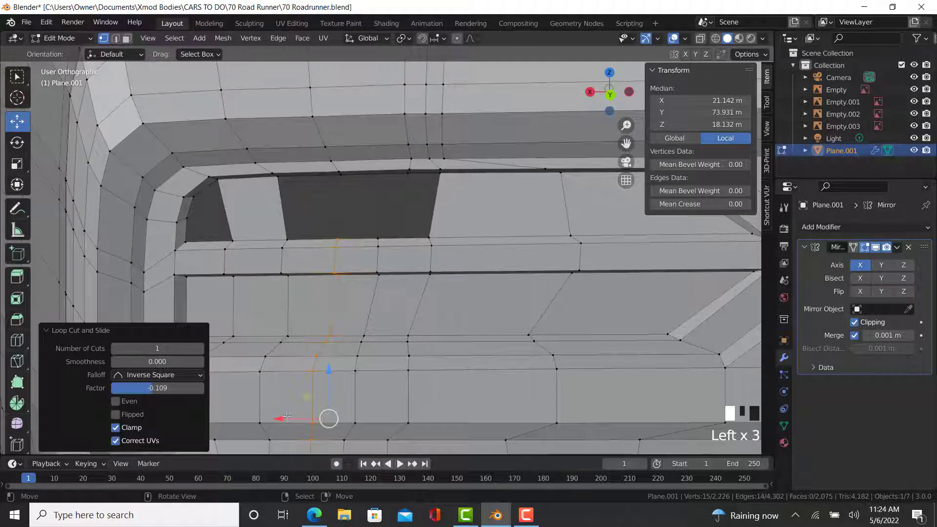
pyautogui.moveTo(287, 417); pyautogui.dragTo(283, 418)
# Step: Fill upper back-panel faces from both sides of the gap, using the new bar vertex and the upper-lip vertices, leaving one central gap
pyautogui.rightClick(346, 225)
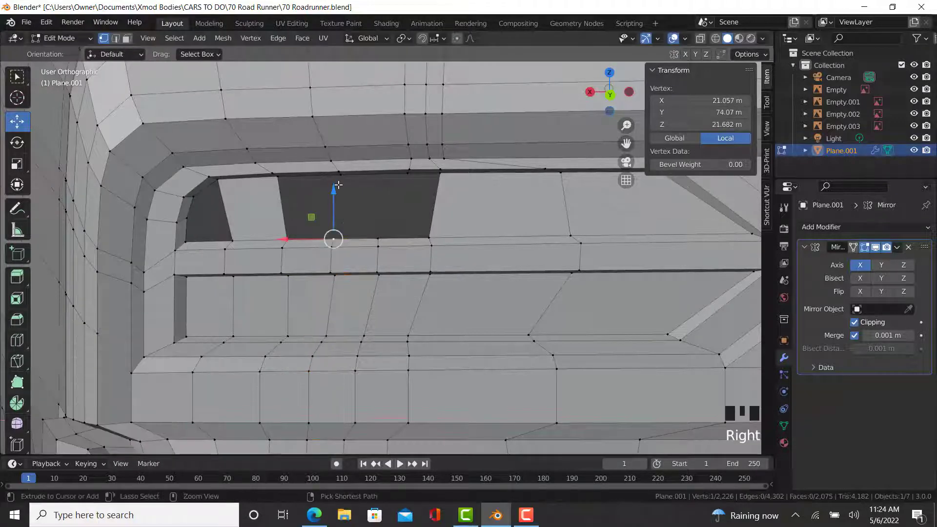
pyautogui.keyDown('ctrl'); pyautogui.rightClick(339, 186); pyautogui.keyUp('ctrl')
pyautogui.rightClick(386, 226)
pyautogui.keyDown('ctrl'); pyautogui.rightClick(409, 186); pyautogui.keyUp('ctrl')
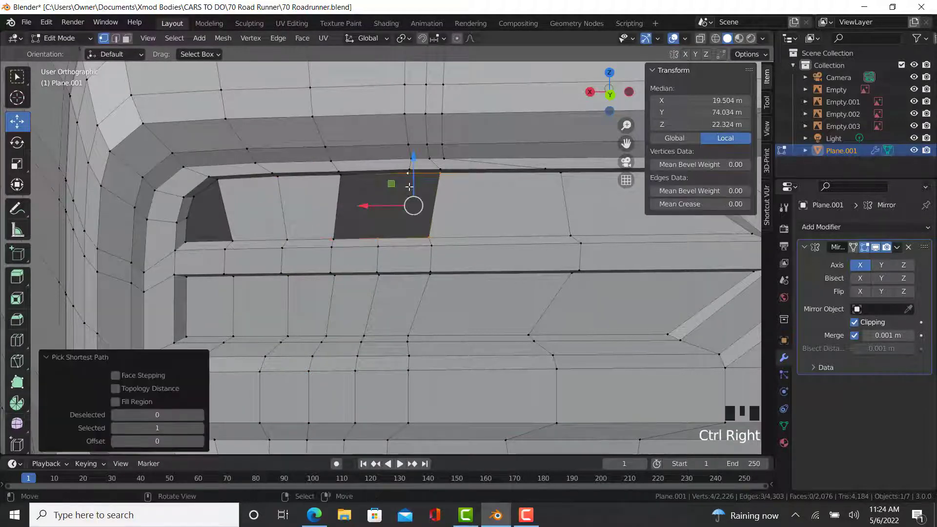
pyautogui.press('f')
# Step: Fill the remaining central gap in the upper back panel between two upper-lip vertices and the two bar vertices below
pyautogui.rightClick(398, 187)
pyautogui.keyDown('ctrl'); pyautogui.rightClick(347, 191); pyautogui.keyUp('ctrl')
pyautogui.keyDown('ctrl'); pyautogui.rightClick(344, 221); pyautogui.keyUp('ctrl')
pyautogui.keyDown('ctrl'); pyautogui.rightClick(380, 225); pyautogui.keyUp('ctrl')
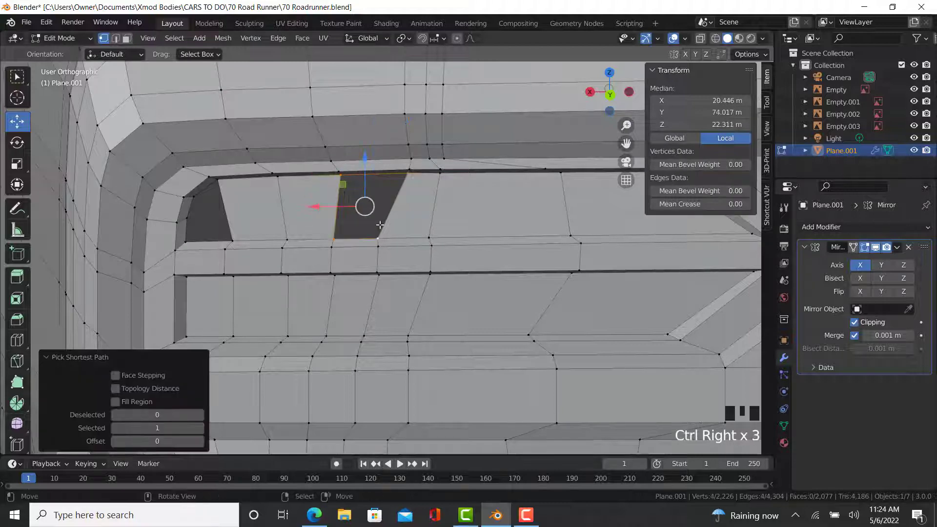
pyautogui.press('f')
pyautogui.rightClick(378, 231)
# Step: Add a horizontal loop cut through the middle of the upper back panel and pointed end, slid to factor -0.038
pyautogui.scroll(-2, 373, 235)
pyautogui.keyDown('shift'); pyautogui.moveTo(270, 242); pyautogui.dragTo(236, 254, button='middle'); pyautogui.keyUp('shift')
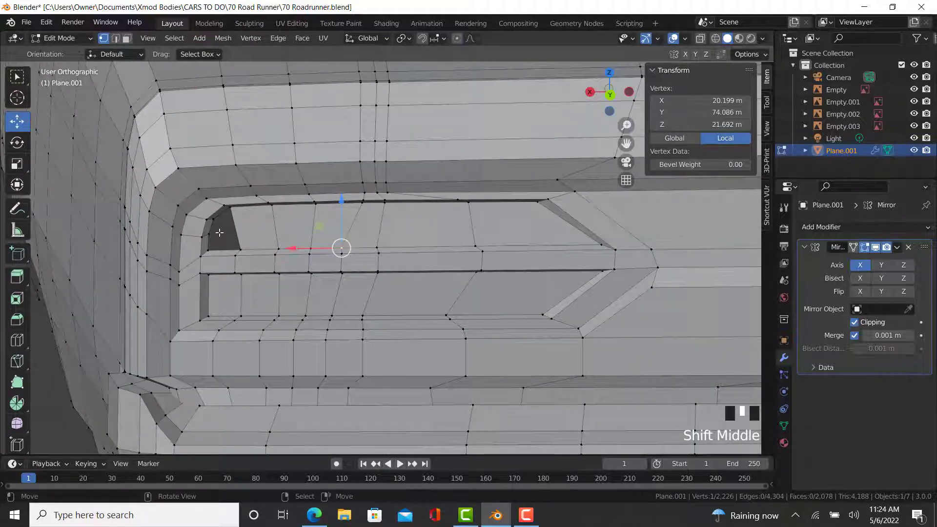
pyautogui.click(14, 339)
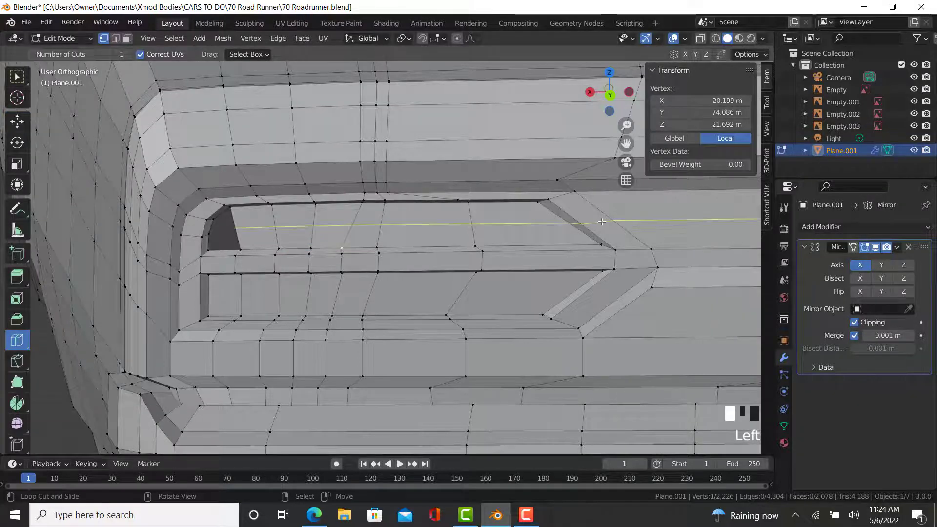
pyautogui.moveTo(594, 223); pyautogui.dragTo(600, 226)
pyautogui.click(17, 121)
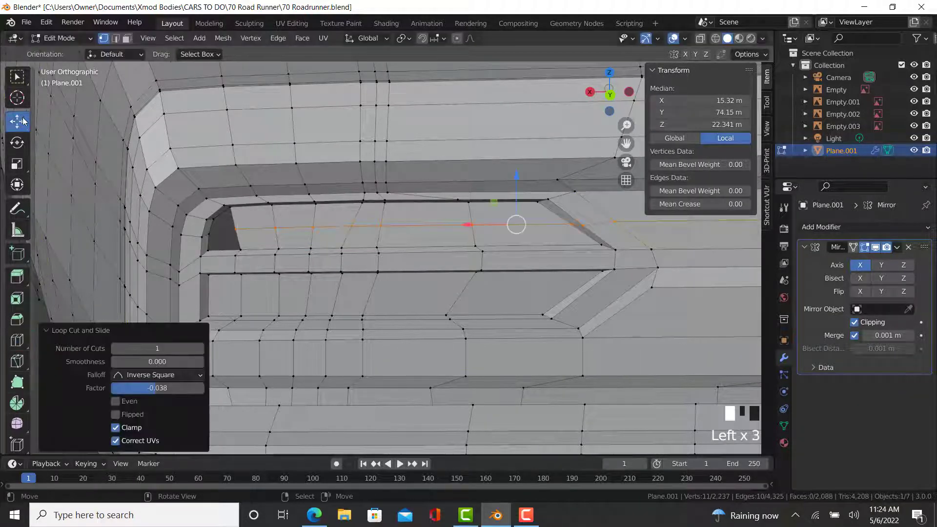
pyautogui.moveTo(552, 200); pyautogui.dragTo(569, 195, button='middle')
pyautogui.scroll(2, 570, 196)
pyautogui.moveTo(549, 171); pyautogui.dragTo(549, 171)
# Step: Fill the last two upper back-panel faces at the rounded outer end, joining the new loop's end vertex to the lip vertices
pyautogui.rightClick(154, 229)
pyautogui.keyDown('ctrl'); pyautogui.rightClick(127, 243); pyautogui.keyUp('ctrl')
pyautogui.hotkey('ctrl', 'z')
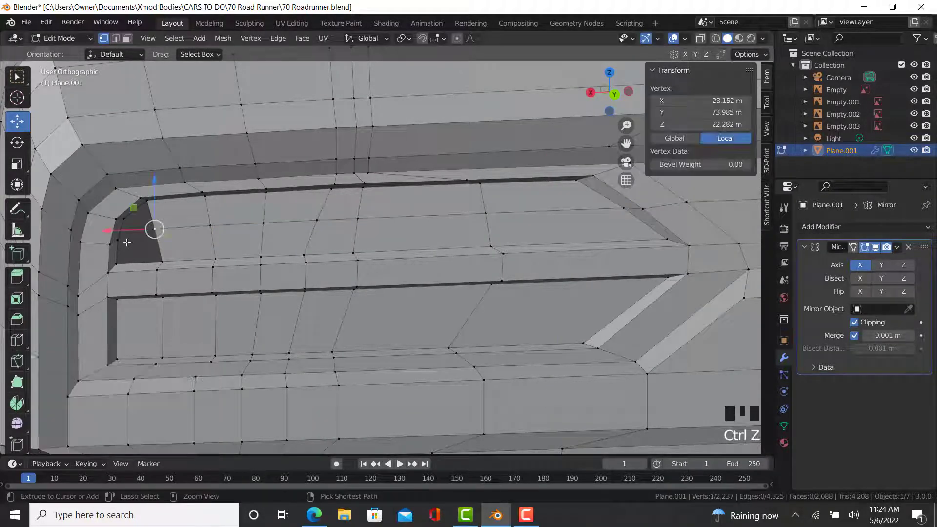
pyautogui.keyDown('ctrl'); pyautogui.rightClick(127, 243); pyautogui.keyUp('ctrl')
pyautogui.rightClick(117, 238)
pyautogui.keyDown('ctrl'); pyautogui.rightClick(161, 261); pyautogui.keyUp('ctrl')
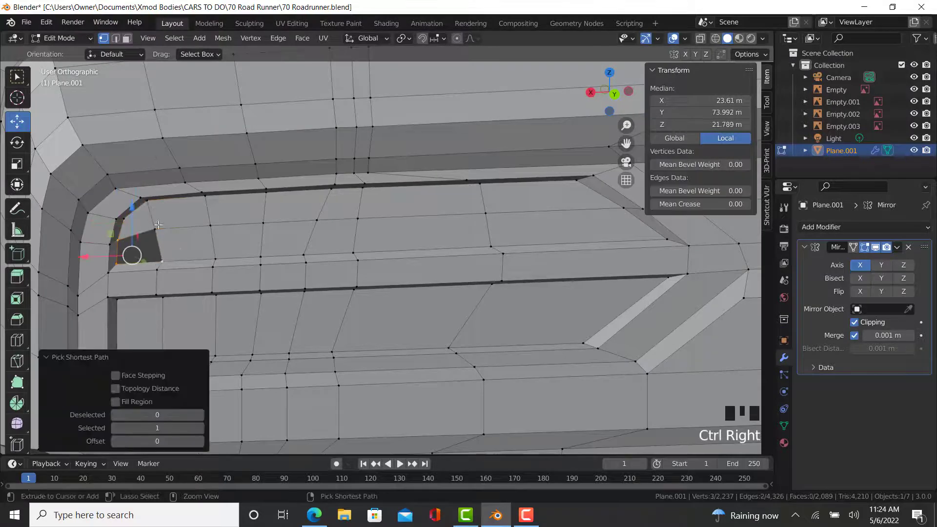
pyautogui.keyDown('ctrl'); pyautogui.rightClick(136, 247); pyautogui.keyUp('ctrl')
pyautogui.rightClick(154, 226)
# Step: Try to add a loop cut around the tail-light opening's outer surround using even and flipped edge sliding
pyautogui.press('Tab')
pyautogui.scroll(-6, 482, 364)
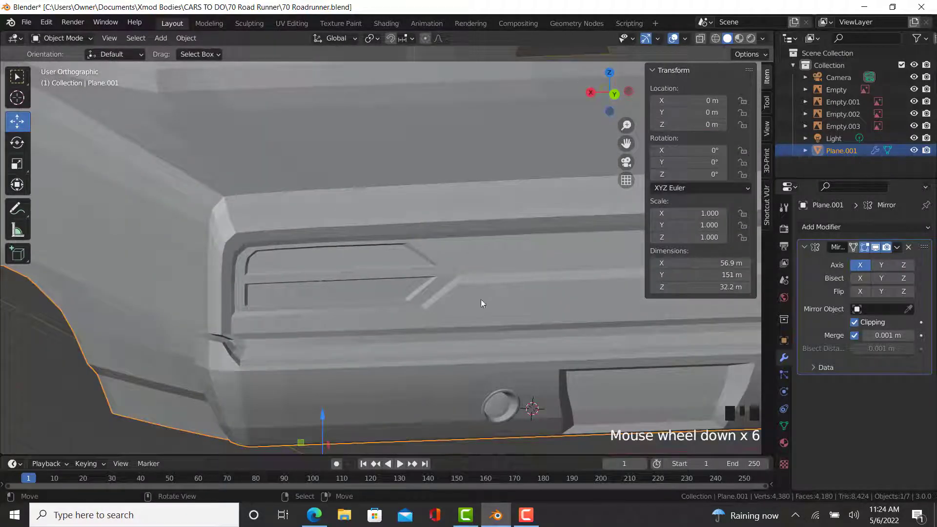
pyautogui.moveTo(481, 300); pyautogui.dragTo(313, 293, button='middle')
pyautogui.scroll(3, 433, 282)
pyautogui.scroll(3, 434, 282)
pyautogui.press('Tab')
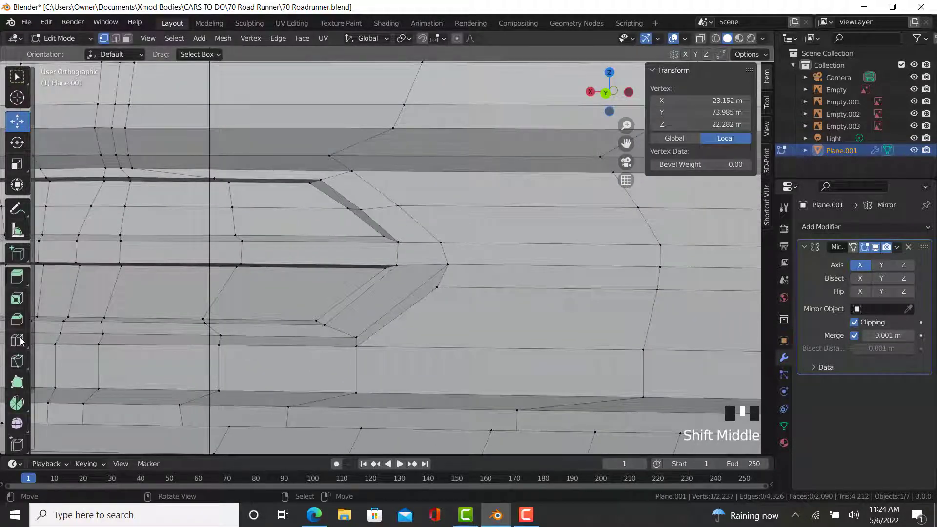
pyautogui.click(17, 340)
pyautogui.moveTo(412, 247); pyautogui.dragTo(415, 248)
pyautogui.press('e')
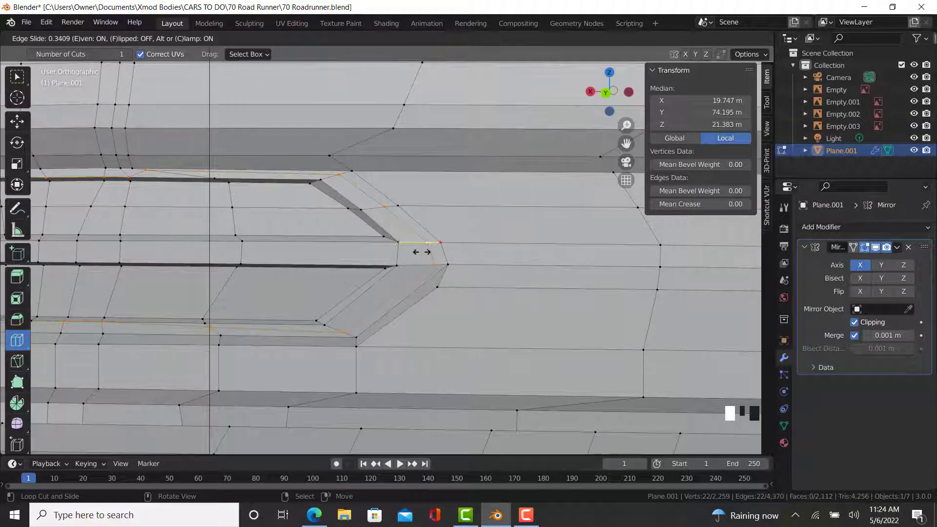
pyautogui.moveTo(427, 253); pyautogui.dragTo(431, 254)
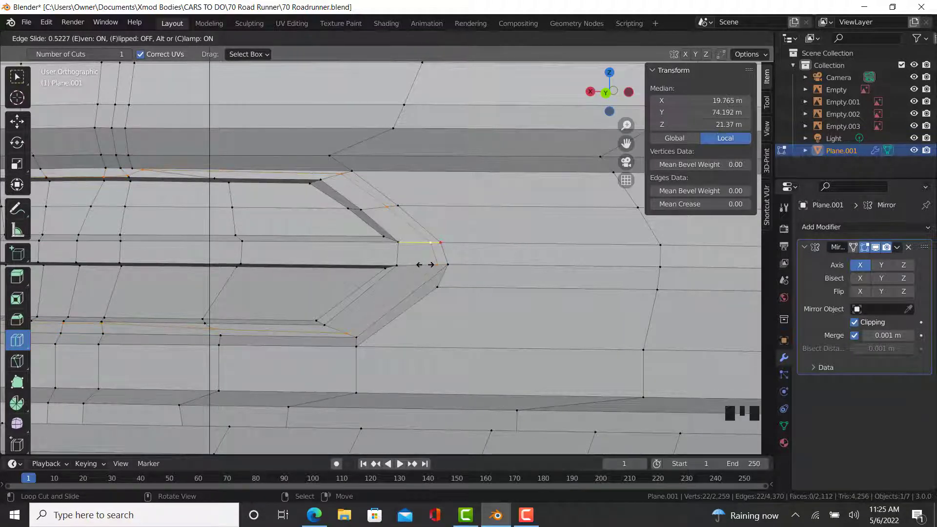
pyautogui.moveTo(425, 265)
pyautogui.mouseDown()
pyautogui.moveTo(426, 274)
pyautogui.moveTo(408, 278)
pyautogui.moveTo(418, 279)
pyautogui.mouseUp()
pyautogui.press('f')
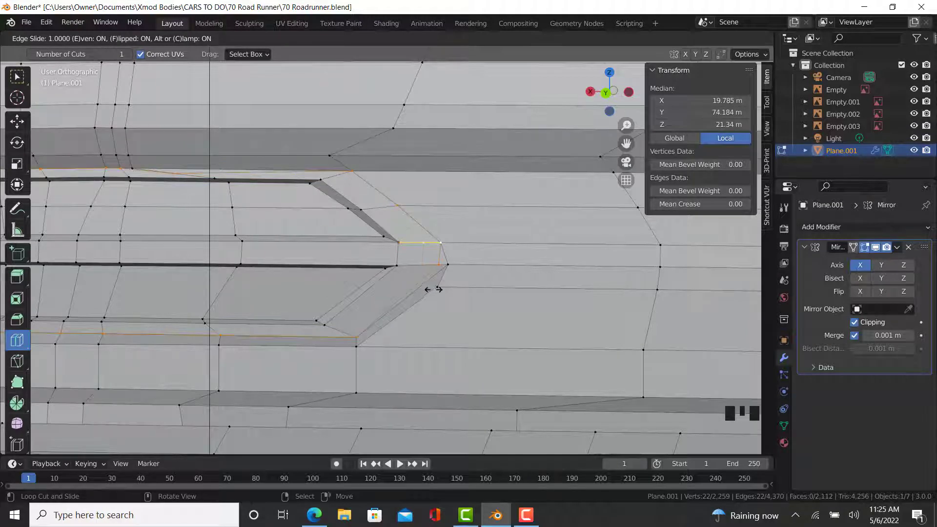
pyautogui.click(433, 289)
pyautogui.hotkey('ctrl', 'z')
pyautogui.hotkey('ctrl', 'z')
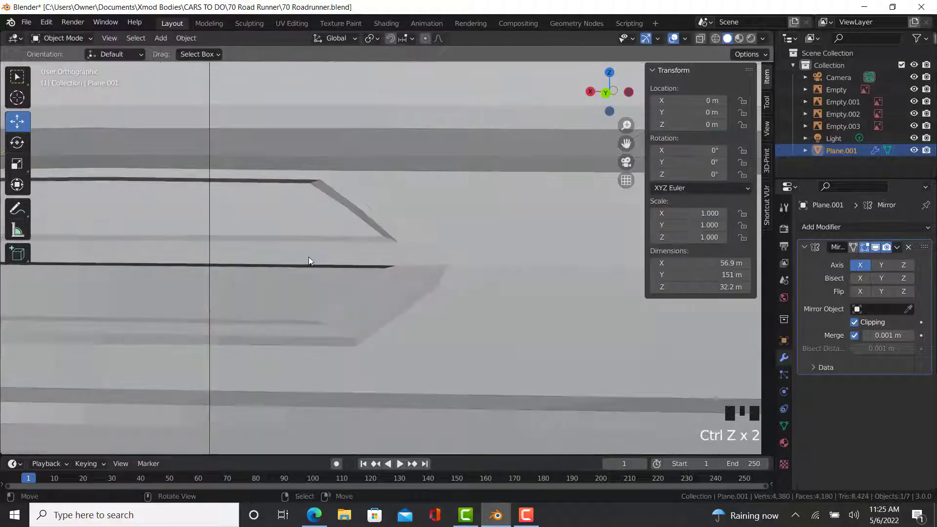
# Step: Add one loop cut around the tail-light opening's outer surround, slid to factor 0.321
pyautogui.scroll(-5, 395, 262)
pyautogui.moveTo(364, 283); pyautogui.dragTo(8, 126, button='middle')
pyautogui.scroll(4, 405, 286)
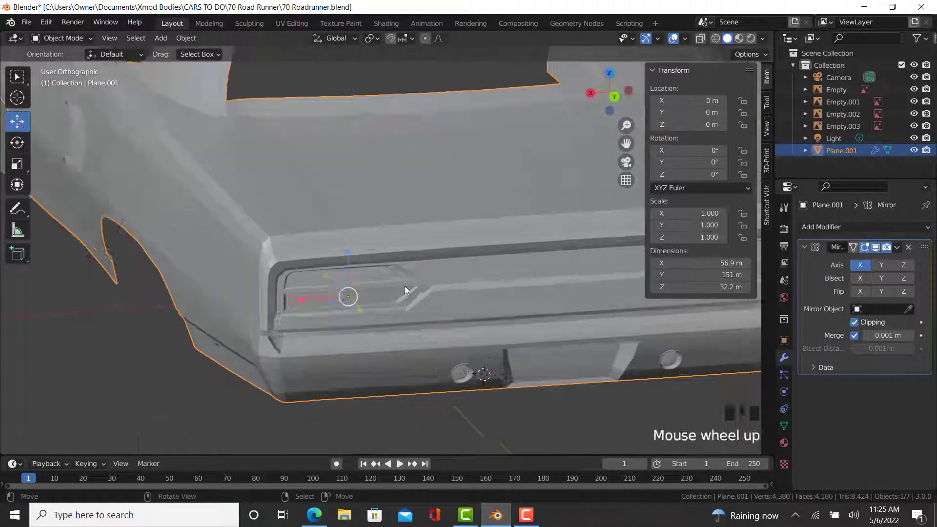
pyautogui.press('Tab')
pyautogui.click(453, 245)
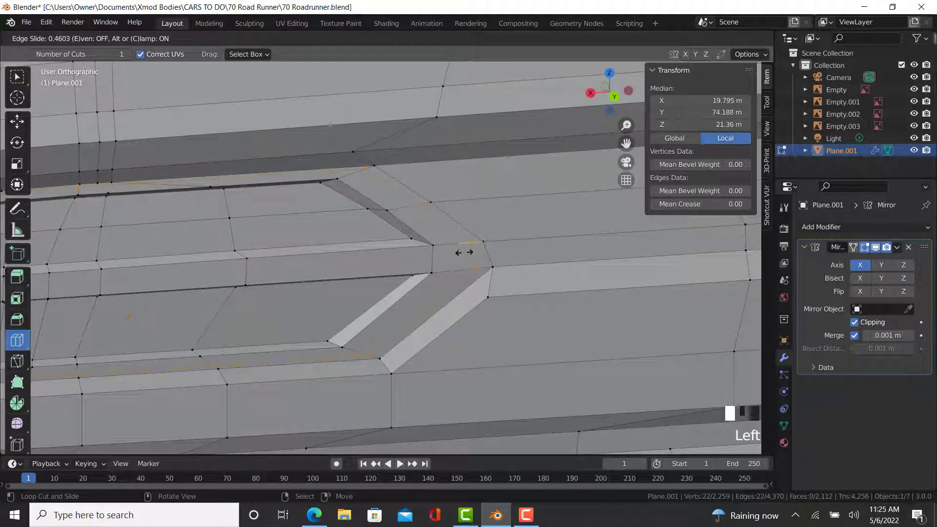
pyautogui.moveTo(453, 259); pyautogui.dragTo(451, 259)
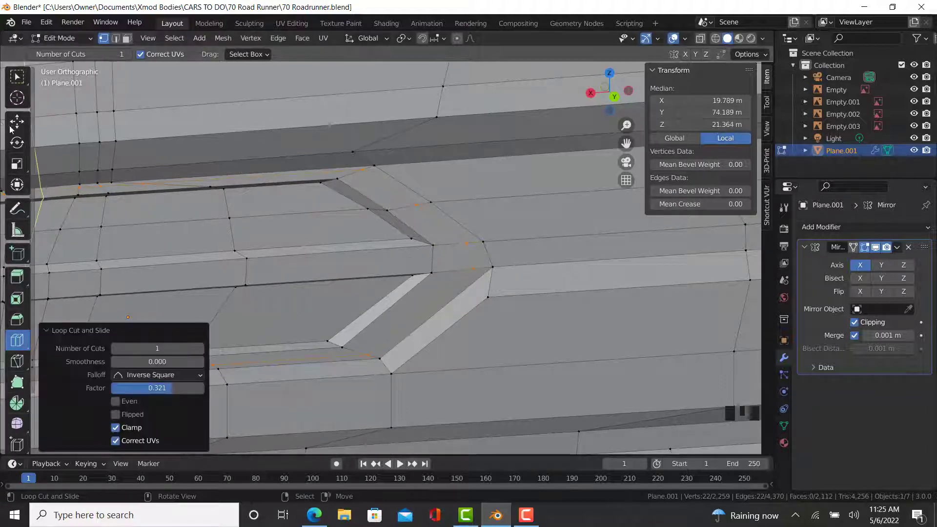
pyautogui.click(17, 122)
# Step: Select the upper run of the new surround loop and edge-slide it by about -0.27 toward the opening
pyautogui.rightClick(363, 172)
pyautogui.keyDown('shift'); pyautogui.moveTo(134, 240); pyautogui.dragTo(378, 169, button='middle'); pyautogui.keyUp('shift')
pyautogui.keyDown('ctrl'); pyautogui.rightClick(504, 237); pyautogui.keyUp('ctrl')
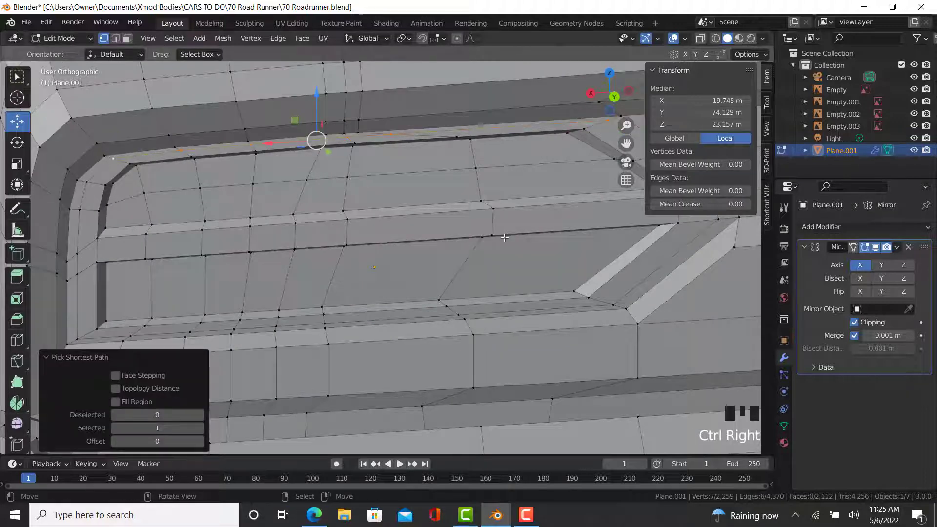
pyautogui.press('g')
pyautogui.press('g')
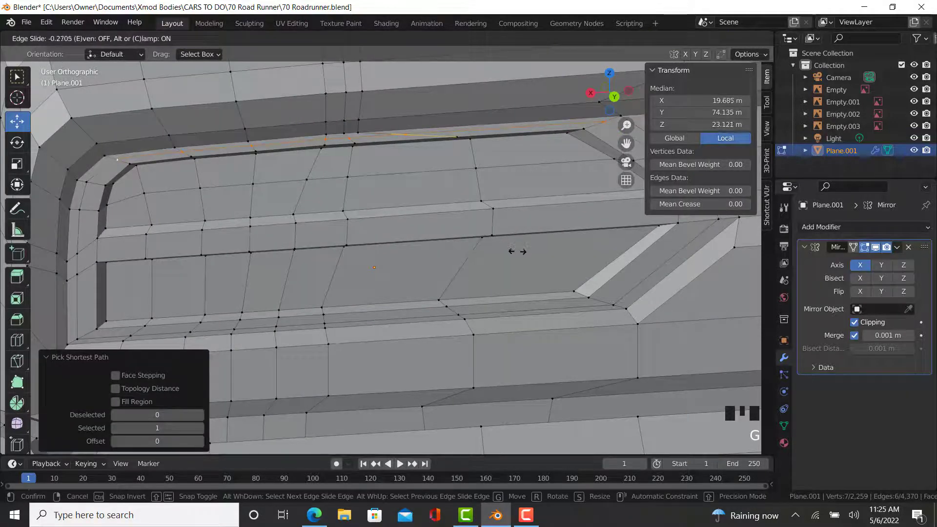
pyautogui.click(519, 254)
pyautogui.rightClick(614, 308)
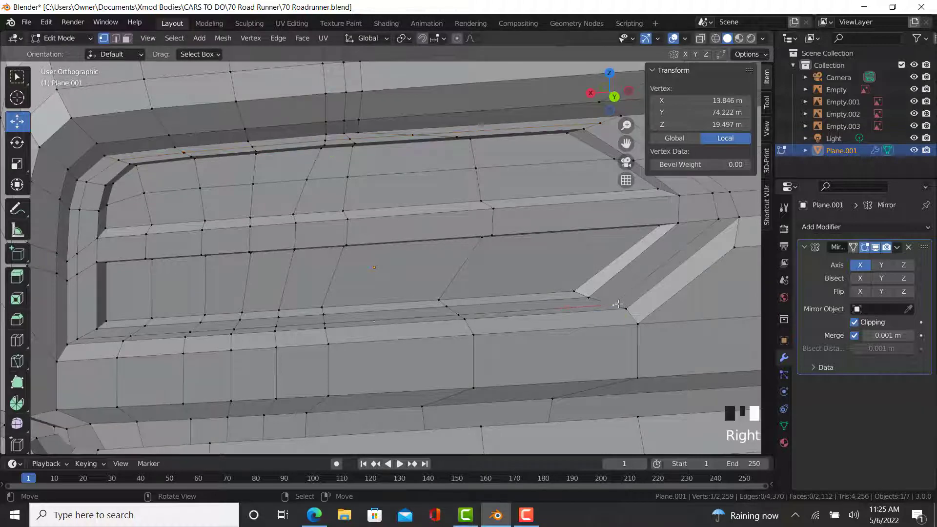
pyautogui.keyDown('shift'); pyautogui.moveTo(614, 307); pyautogui.dragTo(617, 289, button='middle'); pyautogui.keyUp('shift')
pyautogui.keyDown('ctrl'); pyautogui.rightClick(81, 320); pyautogui.keyUp('ctrl')
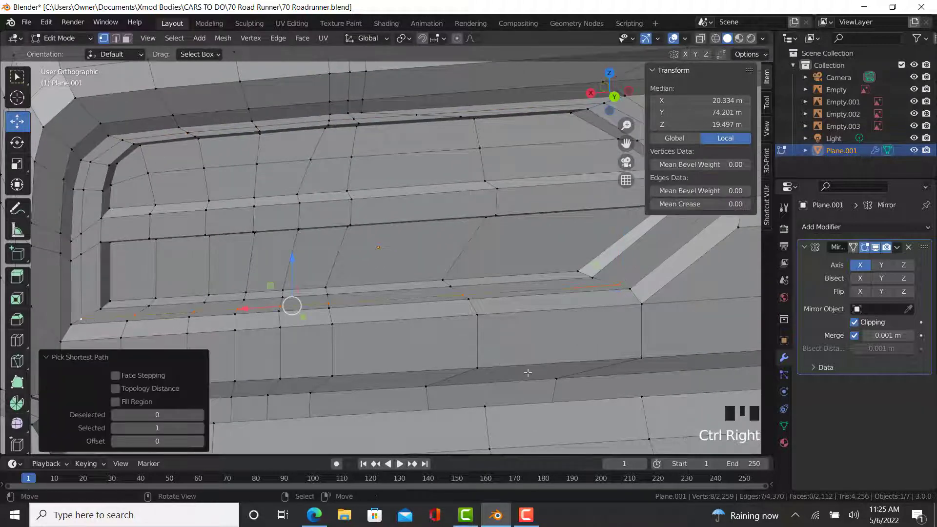
pyautogui.press('g')
pyautogui.press('g')
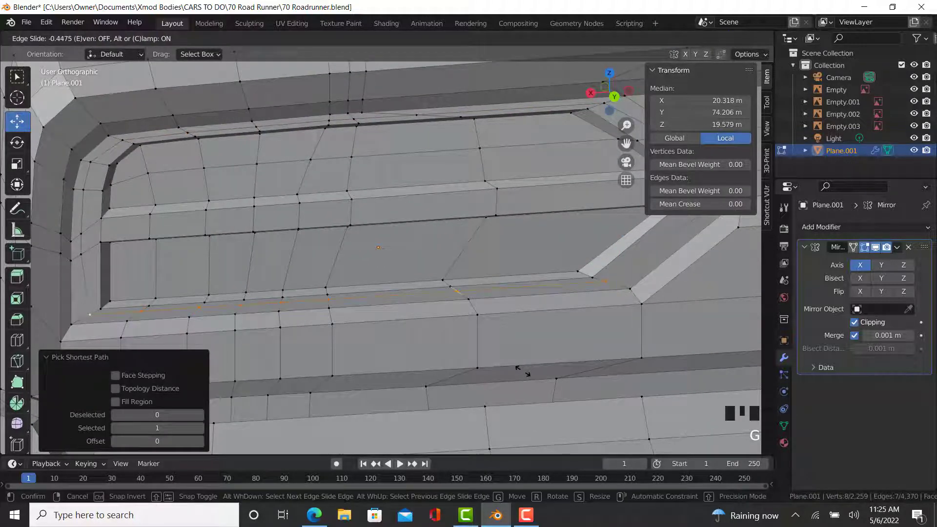
pyautogui.rightClick(523, 372)
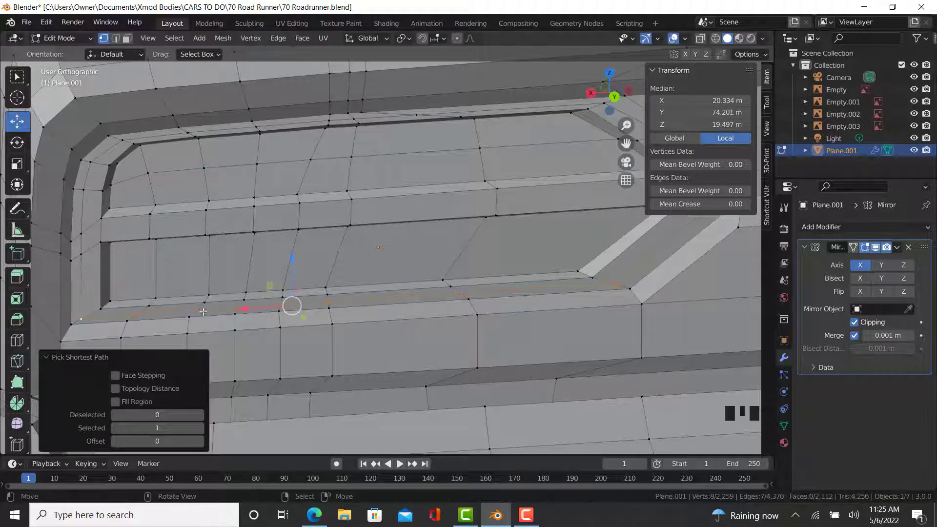
# Step: Edge-slide the lower run of the surround loop, excluding the outer corner vertex, toward the opening
pyautogui.rightClick(139, 312)
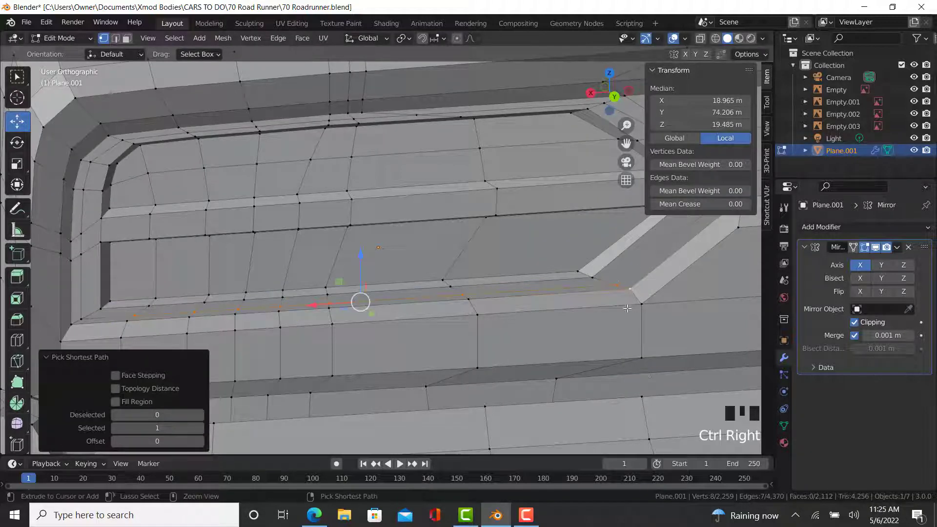
pyautogui.press('g')
pyautogui.press('g')
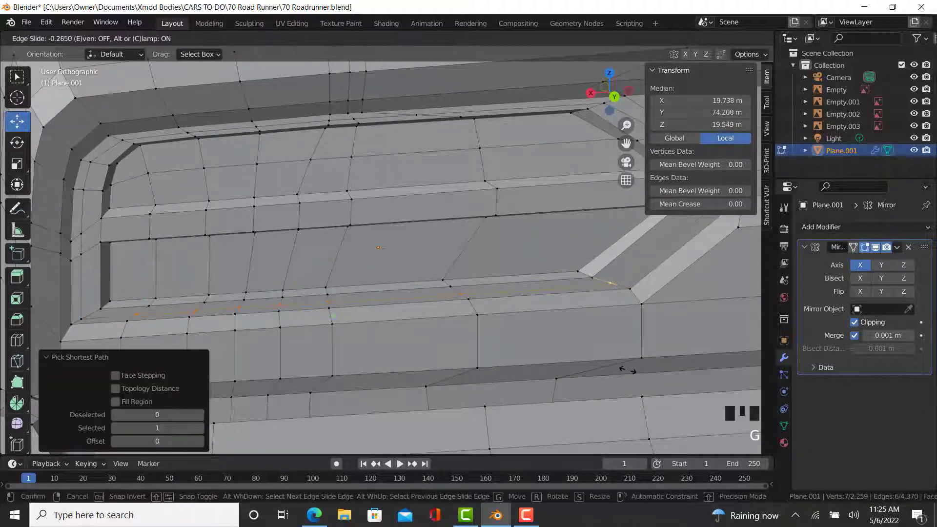
pyautogui.click(471, 370)
# Step: Vertex-slide the surround loop's lower outer corner vertex upward by a factor of 0.060
pyautogui.rightClick(81, 318)
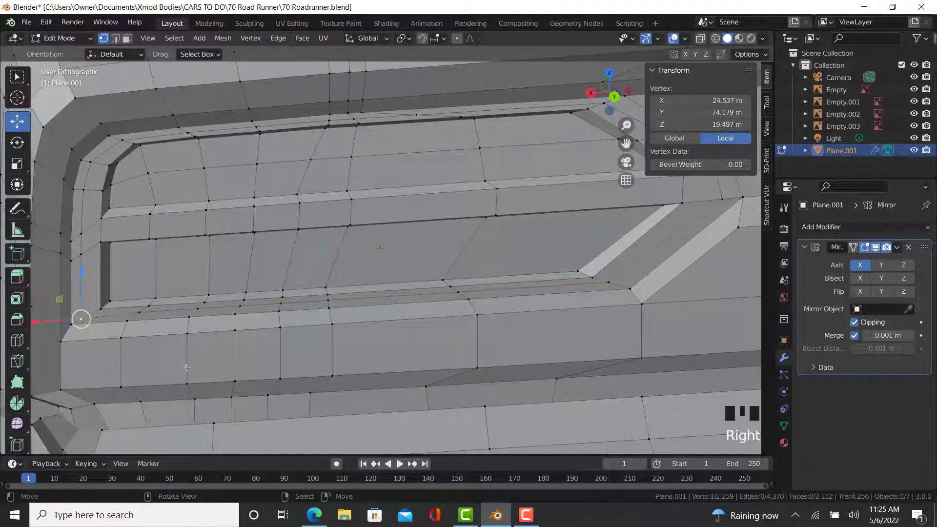
pyautogui.press('g')
pyautogui.press('g')
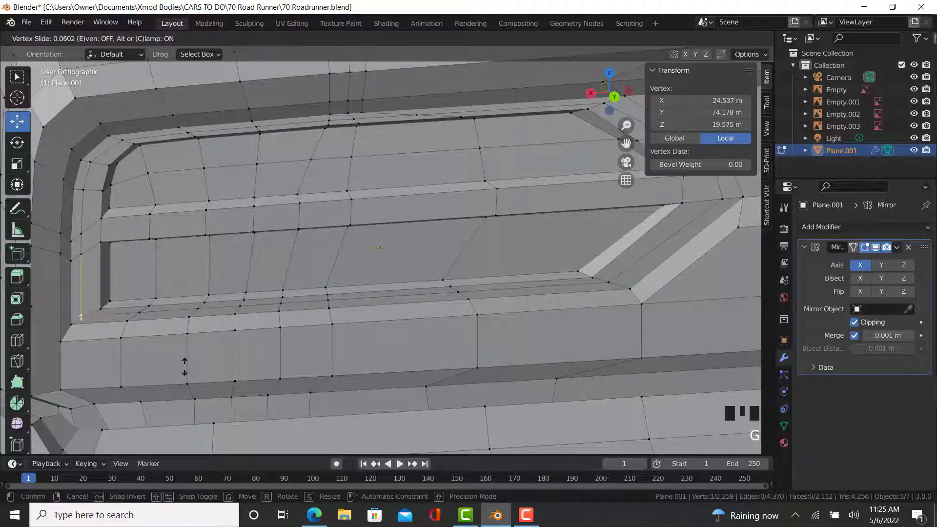
pyautogui.click(184, 367)
# Step: Add a second surround loop cut at factor 0.000 and push it inward along Y to 73.952 m to form a groove
pyautogui.click(18, 340)
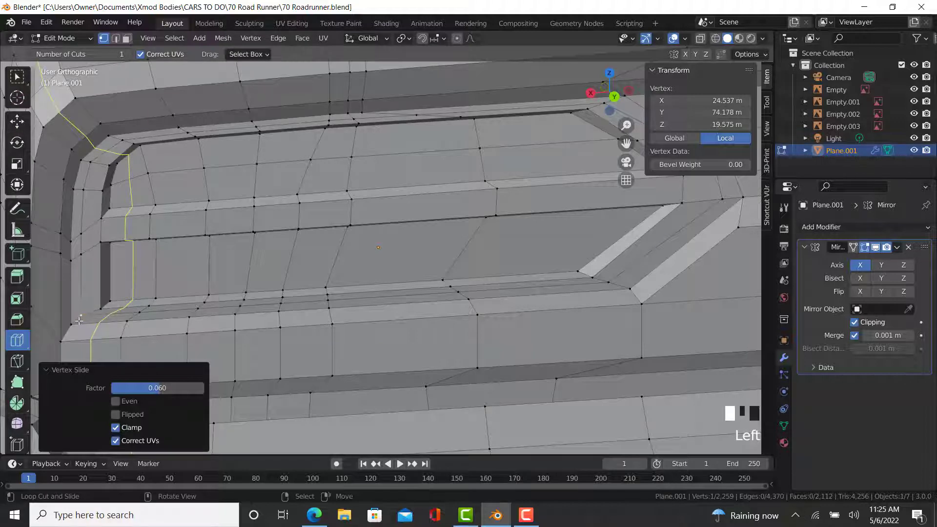
pyautogui.click(79, 318)
pyautogui.click(17, 121)
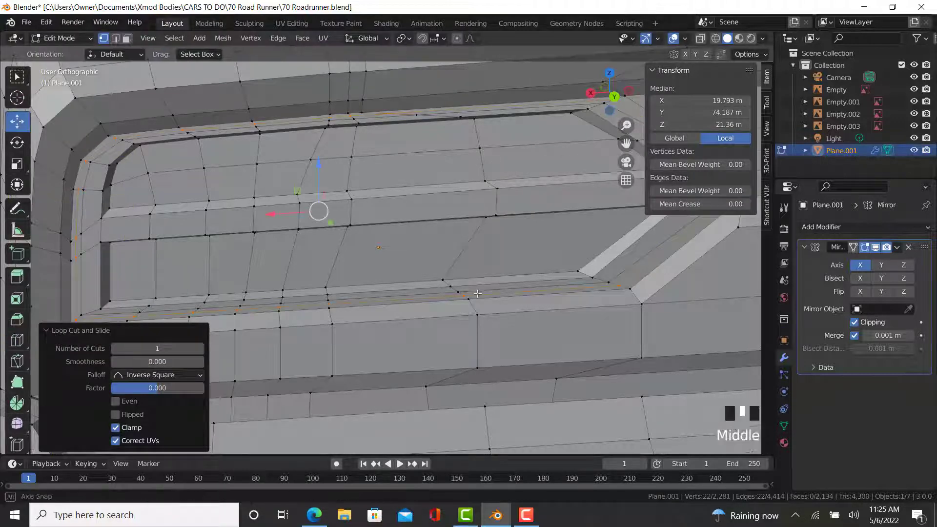
pyautogui.moveTo(477, 293); pyautogui.dragTo(500, 249, button='middle')
pyautogui.moveTo(500, 249); pyautogui.dragTo(485, 246)
# Step: Set the mean crease of the recessed groove loop around the tail-light opening to 0.99
pyautogui.press('Tab')
pyautogui.scroll(-5, 479, 270)
pyautogui.moveTo(478, 271); pyautogui.dragTo(359, 291, button='middle')
pyautogui.press('Tab')
pyautogui.scroll(4, 492, 212)
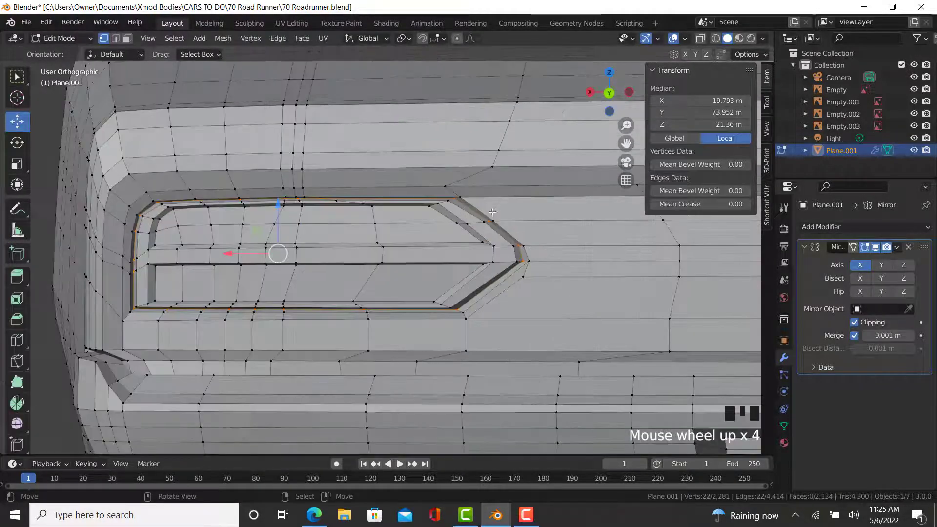
pyautogui.scroll(3, 492, 211)
pyautogui.click(739, 210)
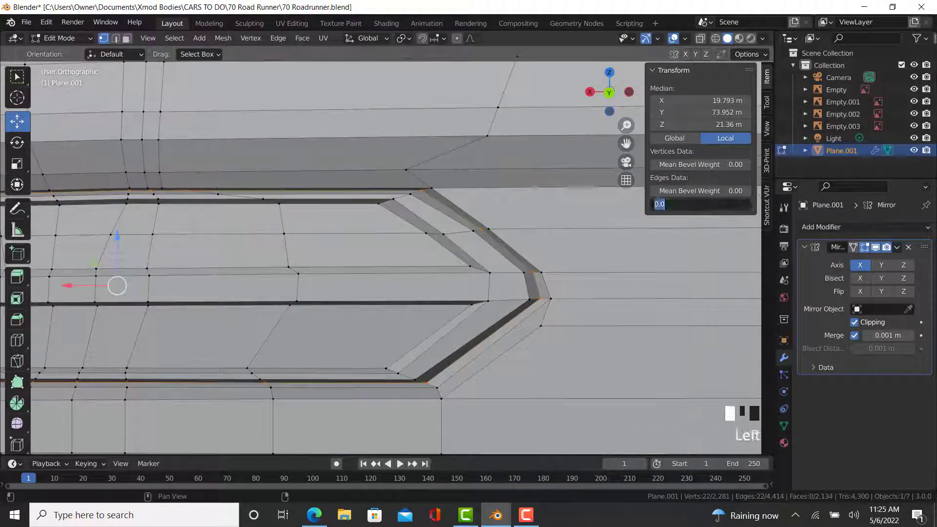
pyautogui.write('.99')
pyautogui.press('Return')
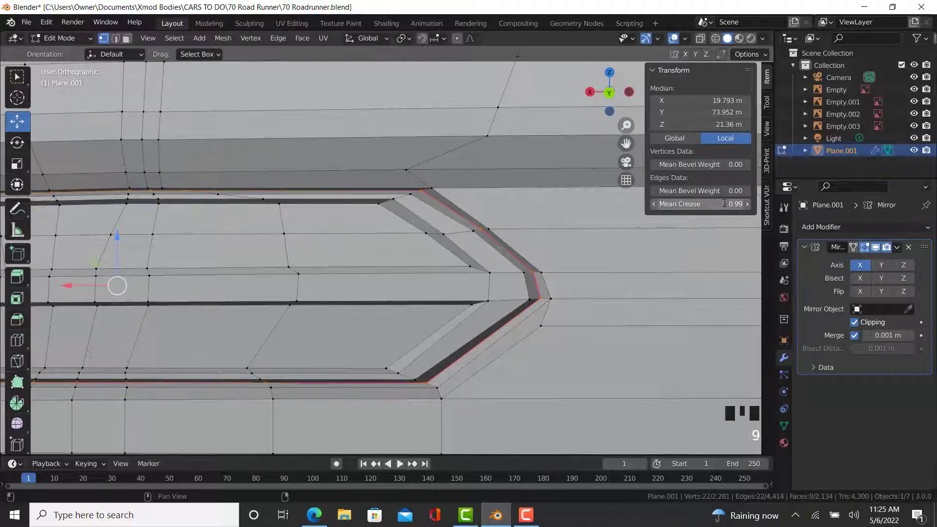
# Step: Inspect the finished tail-light opening, rear bumper and round bumper recess on the car's rear, with and without the mesh edges
pyautogui.press('Tab')
pyautogui.scroll(-11, 522, 253)
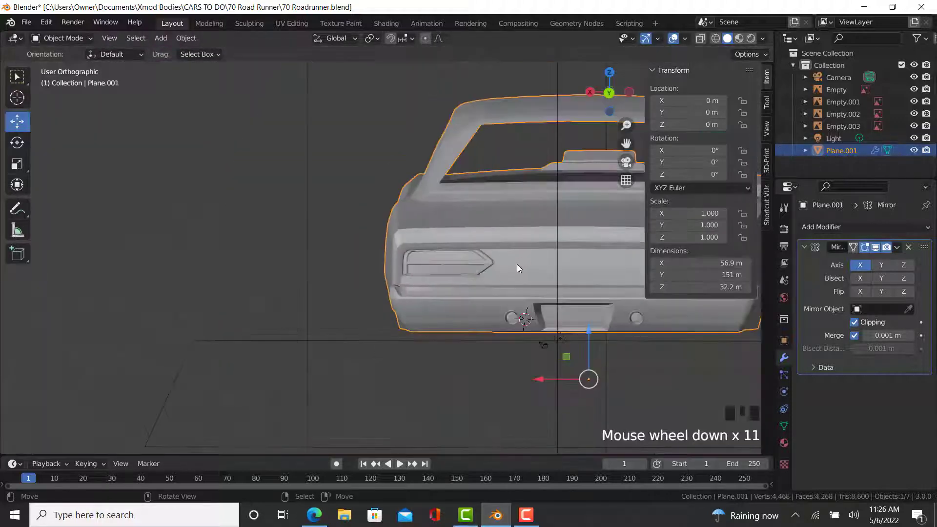
pyautogui.moveTo(517, 264); pyautogui.dragTo(513, 239, button='middle')
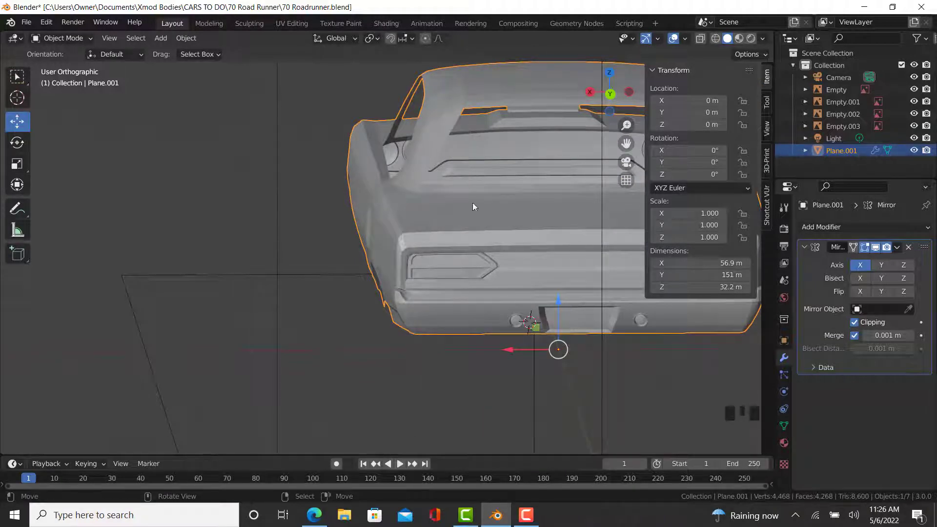
pyautogui.scroll(12, 472, 203)
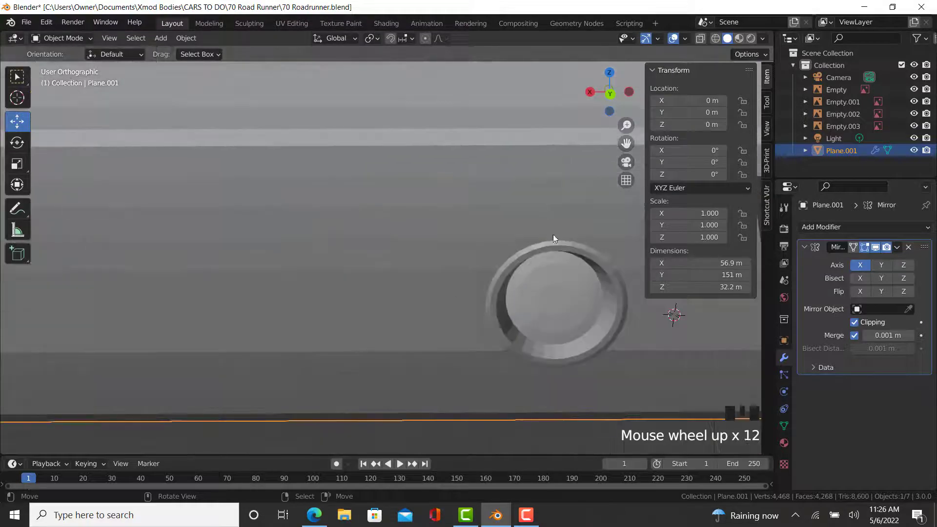
pyautogui.press('Tab')
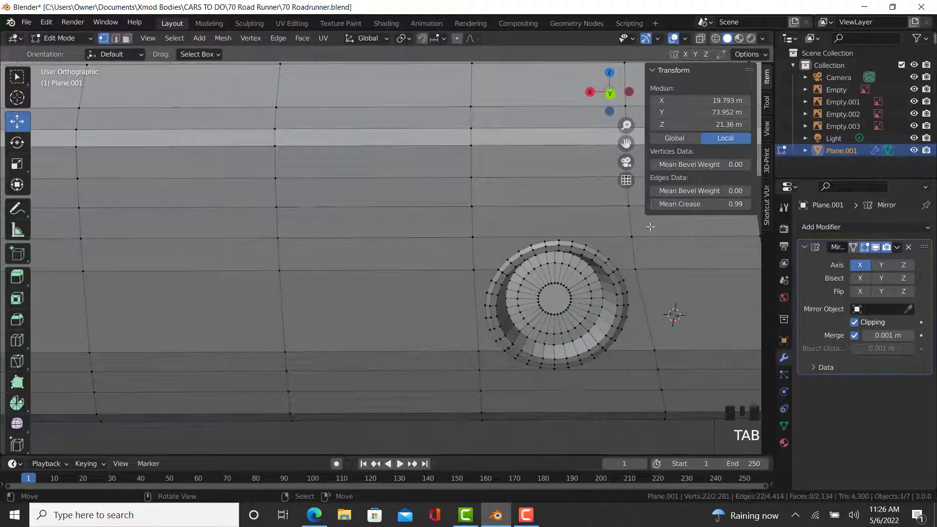
pyautogui.scroll(-7, 615, 285)
pyautogui.moveTo(430, 310)
pyautogui.mouseDown(button='middle')
pyautogui.moveTo(463, 317)
pyautogui.moveTo(470, 307)
pyautogui.moveTo(531, 299)
pyautogui.moveTo(436, 222)
pyautogui.moveTo(463, 198)
pyautogui.mouseUp(button='middle')
pyautogui.press('Tab')
pyautogui.scroll(-5, 462, 317)
# Step: Compare the rear end's side profile with the blueprint, inspect the whole body, and switch to the Road Runner reference photo in Edge
pyautogui.press('Tab')
pyautogui.press('KP_3')
pyautogui.press('z')
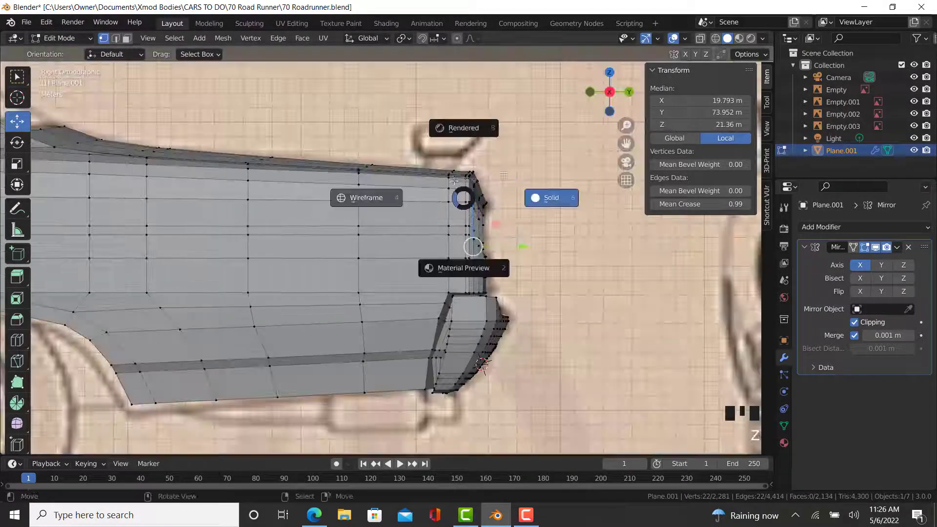
pyautogui.scroll(2, 453, 181)
pyautogui.press('z')
pyautogui.scroll(-7, 418, 208)
pyautogui.moveTo(418, 209)
pyautogui.mouseDown(button='middle')
pyautogui.moveTo(386, 276)
pyautogui.moveTo(325, 268)
pyautogui.moveTo(408, 273)
pyautogui.mouseUp(button='middle')
pyautogui.scroll(-5, 386, 275)
pyautogui.press('Tab')
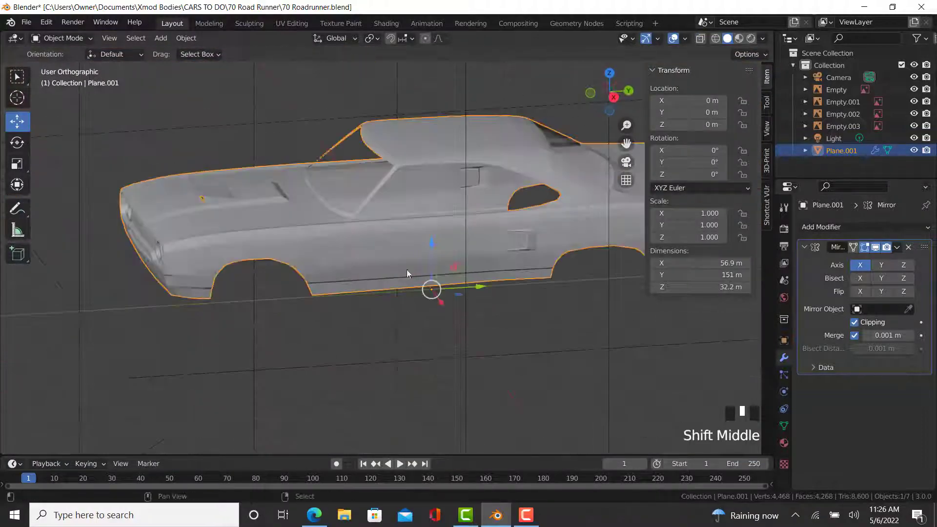
pyautogui.click(307, 514)
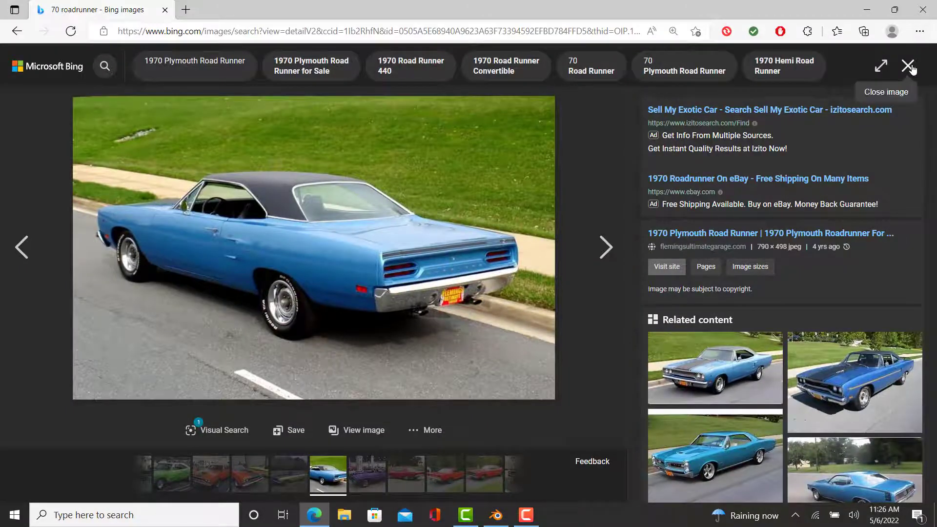
# Step: Open the front three-quarter photo of the orange 1970 Plymouth Roadrunner from the image results
pyautogui.click(910, 69)
pyautogui.scroll(-15, 511, 259)
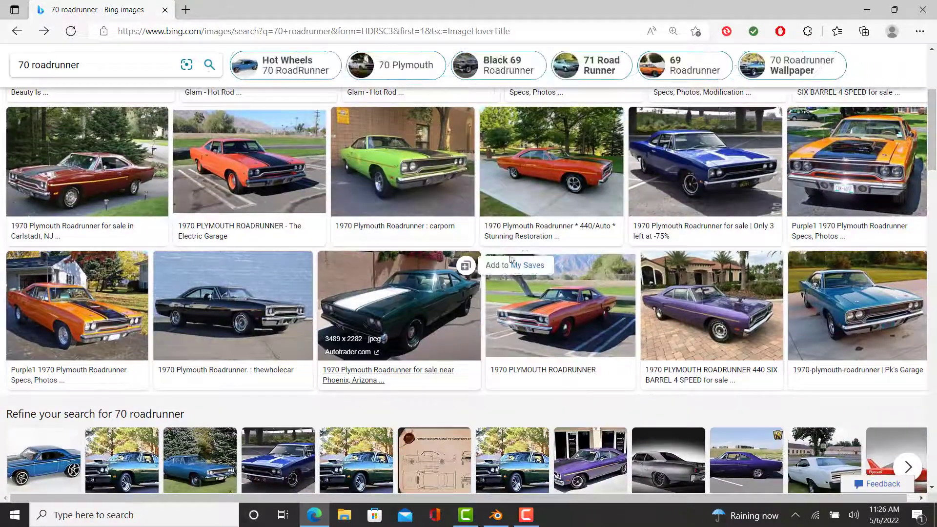
pyautogui.click(560, 315)
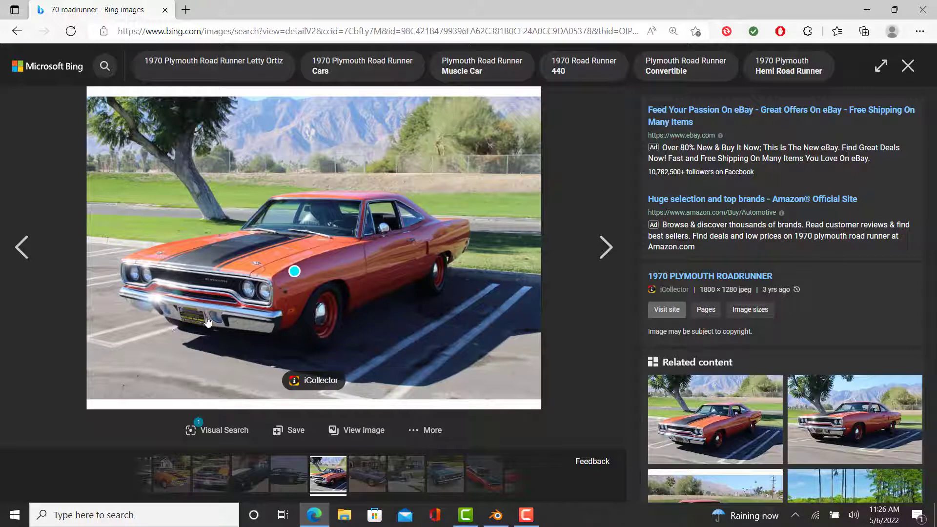
# Step: Switch to Blender, enter Edit Mode on the car body and select the rear bumper's upper edge path from the centreline to its outer end
pyautogui.click(496, 514)
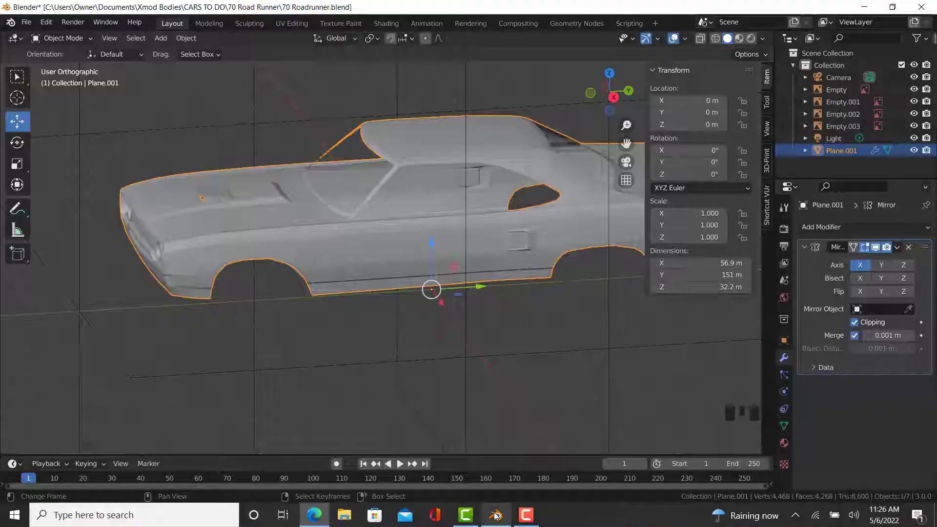
pyautogui.moveTo(423, 250); pyautogui.dragTo(617, 399, button='middle')
pyautogui.scroll(4, 507, 356)
pyautogui.keyDown('shift'); pyautogui.moveTo(508, 356); pyautogui.dragTo(674, 215, button='middle'); pyautogui.keyUp('shift')
pyautogui.press('Tab')
pyautogui.scroll(2, 436, 199)
pyautogui.rightClick(442, 199)
pyautogui.scroll(3, 441, 200)
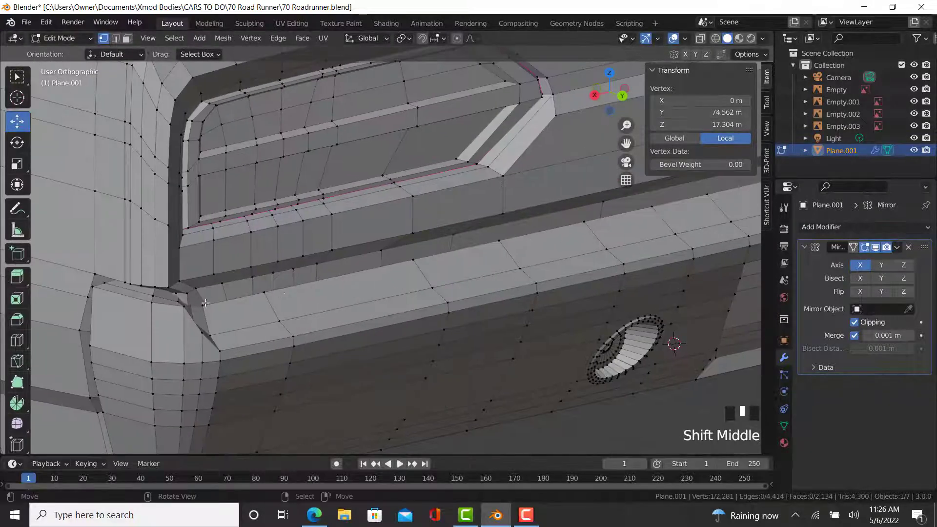
pyautogui.keyDown('ctrl'); pyautogui.rightClick(263, 293); pyautogui.keyUp('ctrl')
pyautogui.hotkey('alt', 'z')
pyautogui.keyDown('ctrl'); pyautogui.rightClick(131, 275); pyautogui.keyUp('ctrl')
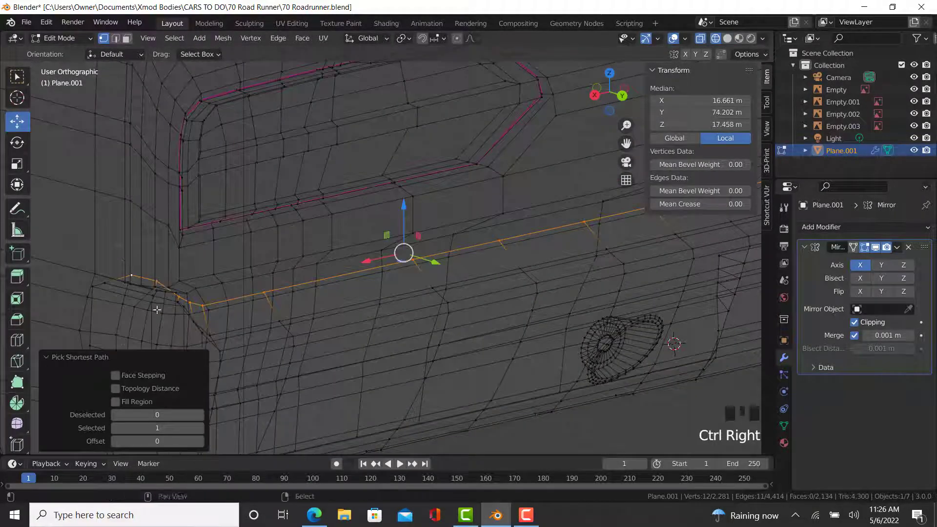
# Step: Extend the edge path down the rear bumper's outer end and along its lower edge, closing the outline back at the centreline
pyautogui.keyDown('shift'); pyautogui.moveTo(157, 310); pyautogui.dragTo(256, 140, button='middle'); pyautogui.keyUp('shift')
pyautogui.keyDown('ctrl'); pyautogui.rightClick(227, 323); pyautogui.keyUp('ctrl')
pyautogui.keyDown('ctrl'); pyautogui.rightClick(239, 325); pyautogui.keyUp('ctrl')
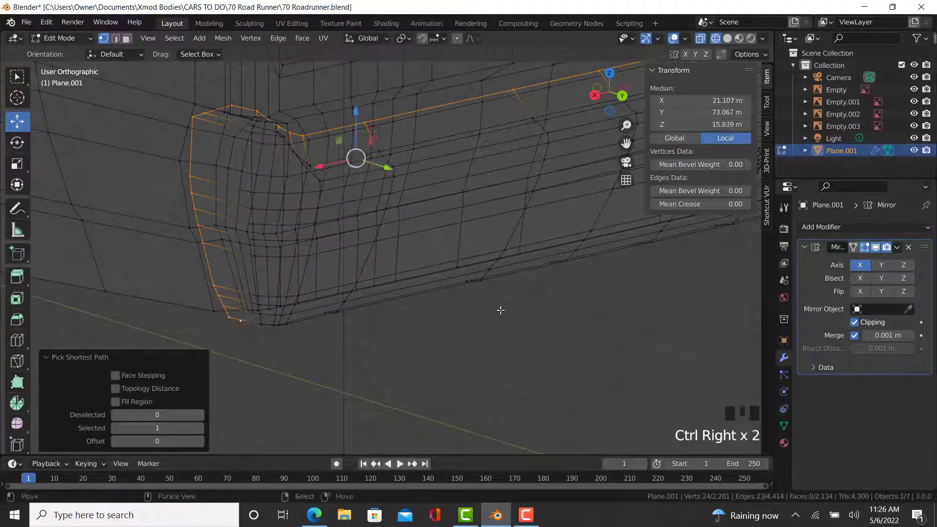
pyautogui.keyDown('shift'); pyautogui.moveTo(500, 310); pyautogui.dragTo(270, 331, button='middle'); pyautogui.keyUp('shift')
pyautogui.moveTo(277, 294); pyautogui.dragTo(280, 280, button='middle')
pyautogui.scroll(-5, 402, 163)
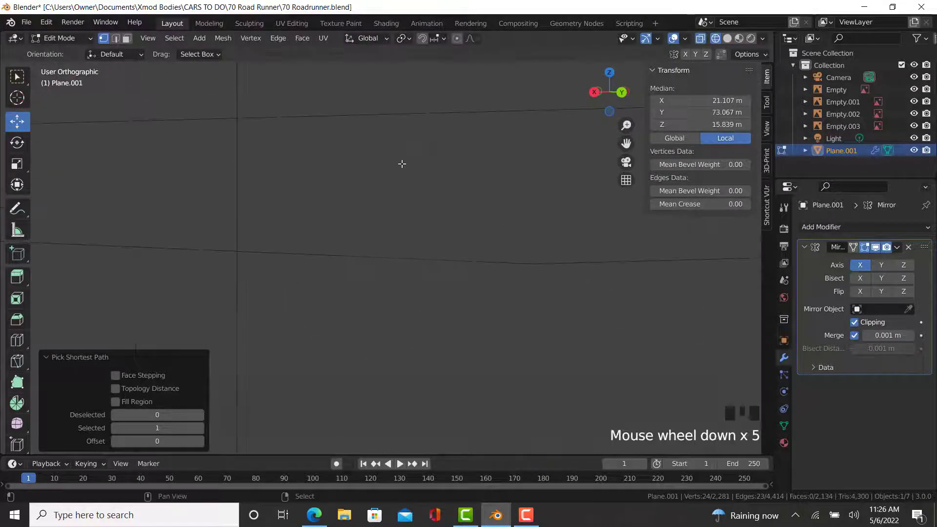
pyautogui.keyDown('shift'); pyautogui.moveTo(402, 163); pyautogui.dragTo(433, 264, button='middle'); pyautogui.keyUp('shift')
pyautogui.scroll(3, 370, 292)
pyautogui.scroll(3, 370, 291)
pyautogui.keyDown('ctrl'); pyautogui.rightClick(224, 279); pyautogui.keyUp('ctrl')
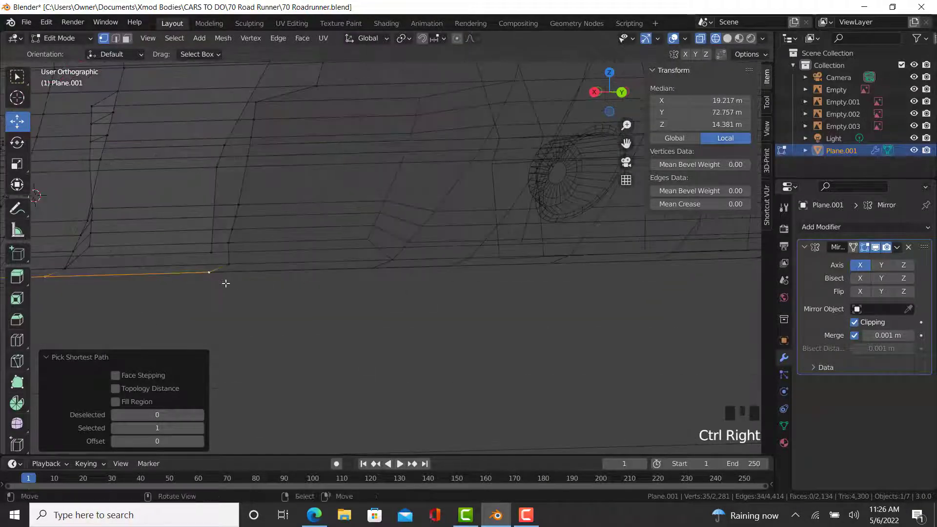
pyautogui.keyDown('shift'); pyautogui.moveTo(224, 279); pyautogui.dragTo(281, 179, button='middle'); pyautogui.keyUp('shift')
pyautogui.keyDown('ctrl'); pyautogui.rightClick(280, 183); pyautogui.keyUp('ctrl')
pyautogui.scroll(-5, 281, 183)
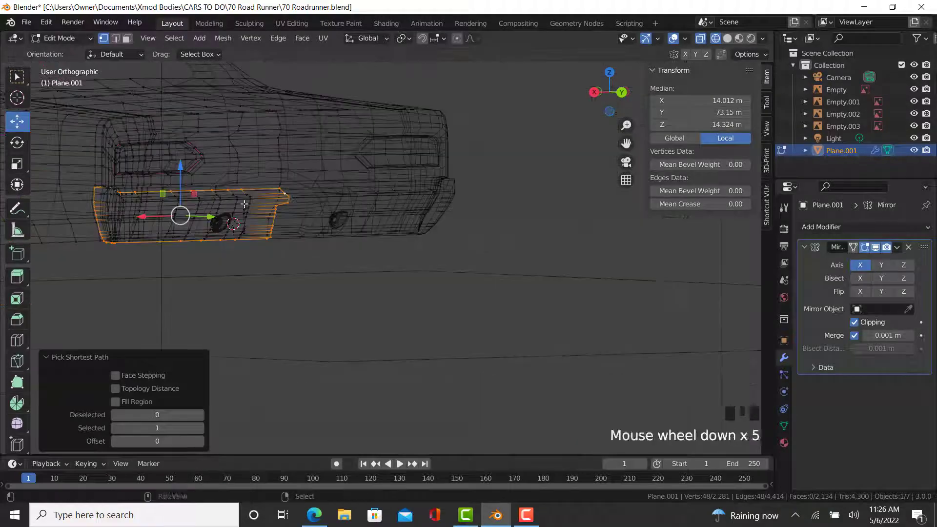
# Step: Select the inner region enclosed by the rear bumper's edge loop
pyautogui.keyDown('shift'); pyautogui.moveTo(224, 215); pyautogui.dragTo(293, 214, button='middle'); pyautogui.keyUp('shift')
pyautogui.click(175, 38)
pyautogui.moveTo(227, 234)
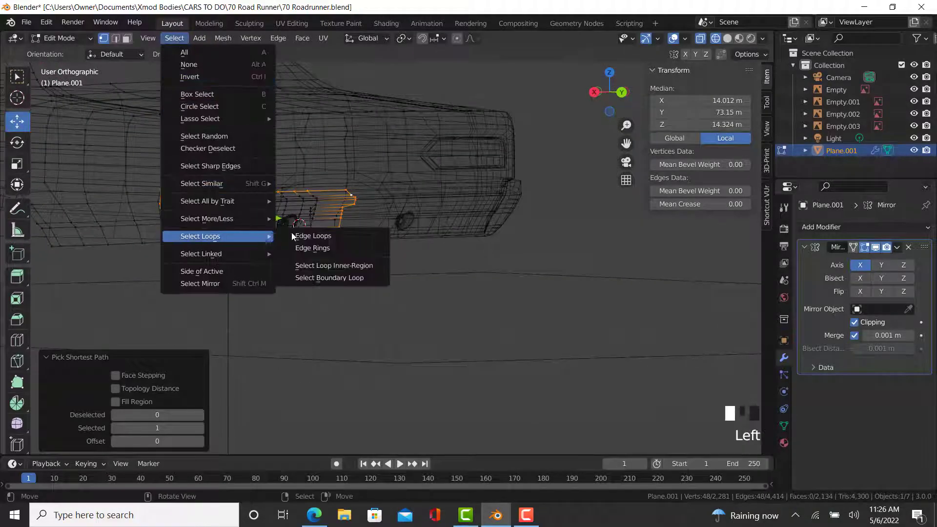
pyautogui.click(320, 265)
# Step: Duplicate the selected rear bumper in the right view and move the copy -145.72 m along Y to the car's front
pyautogui.moveTo(317, 255); pyautogui.dragTo(351, 264, button='middle')
pyautogui.press('KP_3')
pyautogui.scroll(-6, 543, 262)
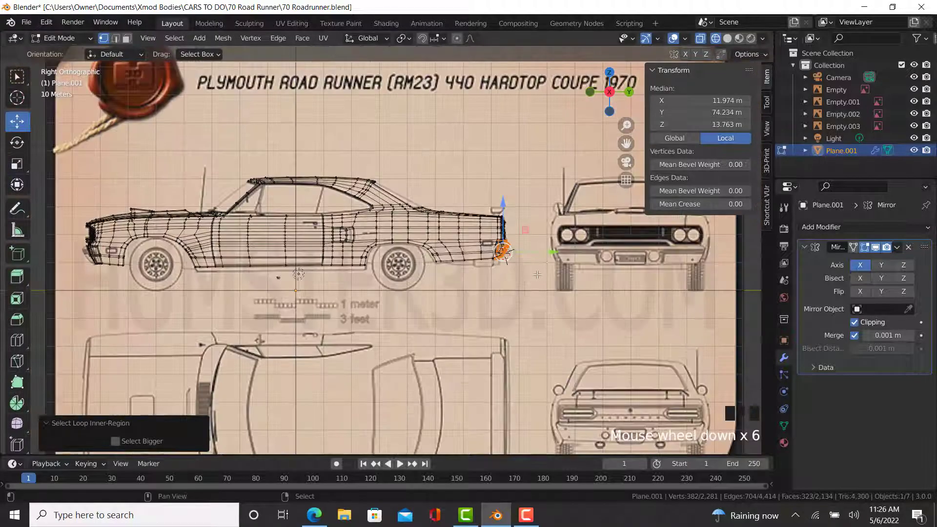
pyautogui.hotkey('shift', 'd')
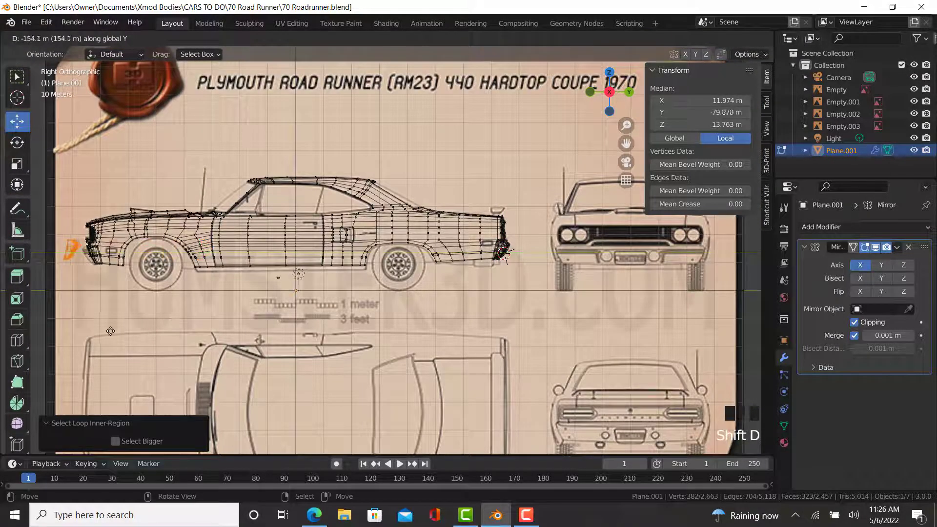
pyautogui.click(134, 327)
# Step: Move the bumper copy -6.6373 m along Y, ahead of the front end, and flip it with a Y scale of -0.663
pyautogui.scroll(5, 44, 272)
pyautogui.keyDown('shift'); pyautogui.moveTo(201, 212); pyautogui.dragTo(340, 275, button='middle'); pyautogui.keyUp('shift')
pyautogui.scroll(4, 340, 275)
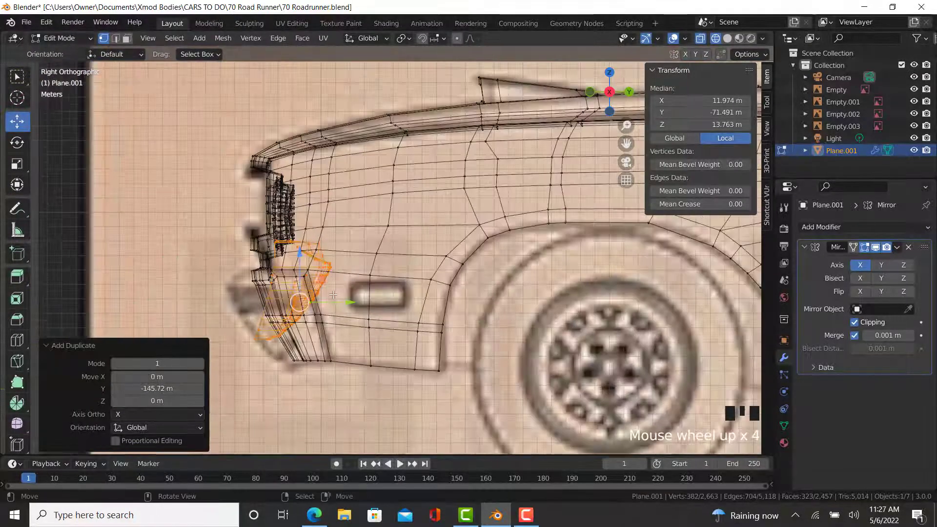
pyautogui.moveTo(308, 304); pyautogui.dragTo(214, 305)
pyautogui.press('s')
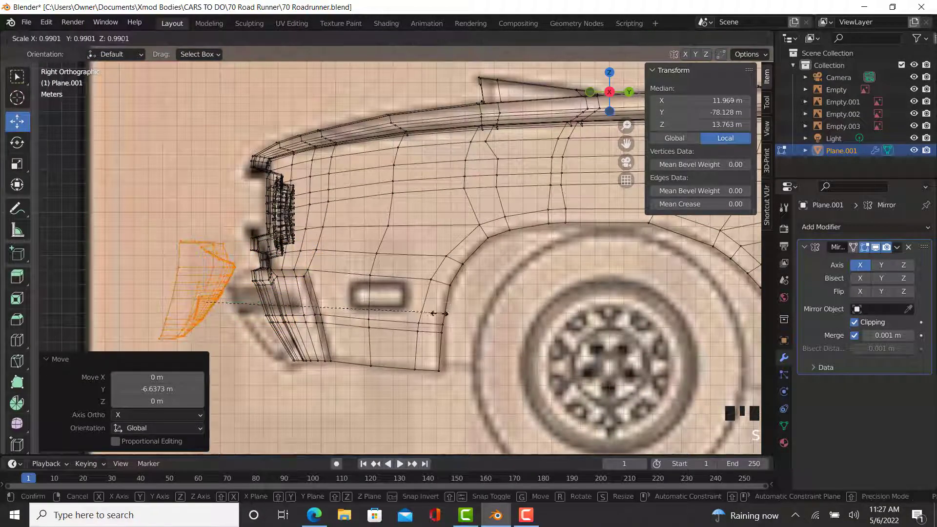
pyautogui.press('y')
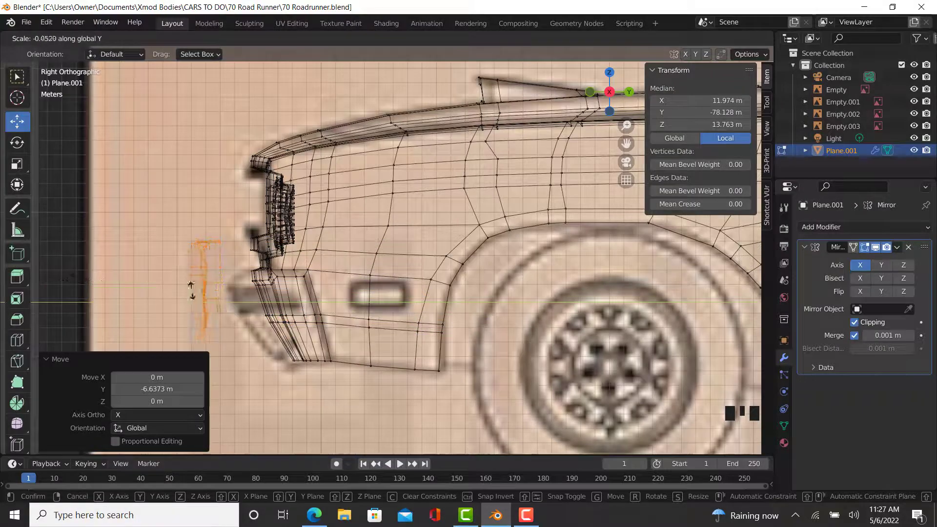
pyautogui.click(59, 294)
# Step: Stretch the flipped bumper along Y and fit it over the side blueprint's front bumper, at median Y -73.861 m and Z 12.07 m
pyautogui.press('s')
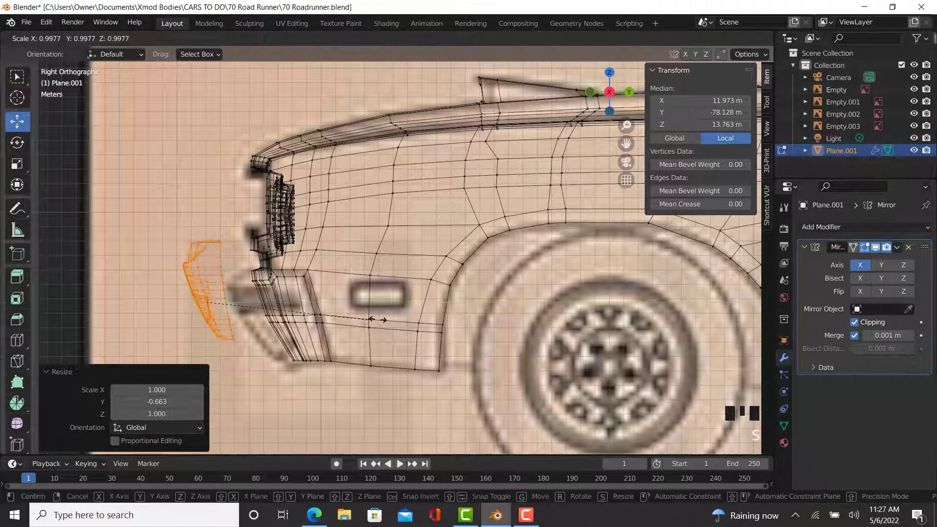
pyautogui.press('y')
pyautogui.click(471, 304)
pyautogui.moveTo(200, 259); pyautogui.dragTo(315, 331)
pyautogui.press('s')
pyautogui.press('y')
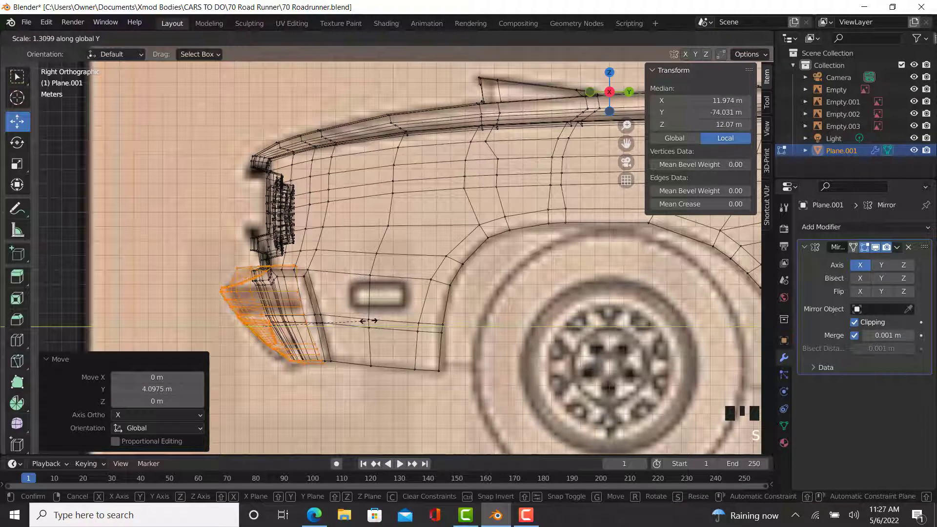
pyautogui.click(370, 322)
pyautogui.moveTo(312, 326); pyautogui.dragTo(315, 327)
# Step: Inspect the fitted front bumper in solid shading and compare its shape with the orange car photo in the browser
pyautogui.press('z')
pyautogui.click(403, 327)
pyautogui.scroll(-3, 371, 313)
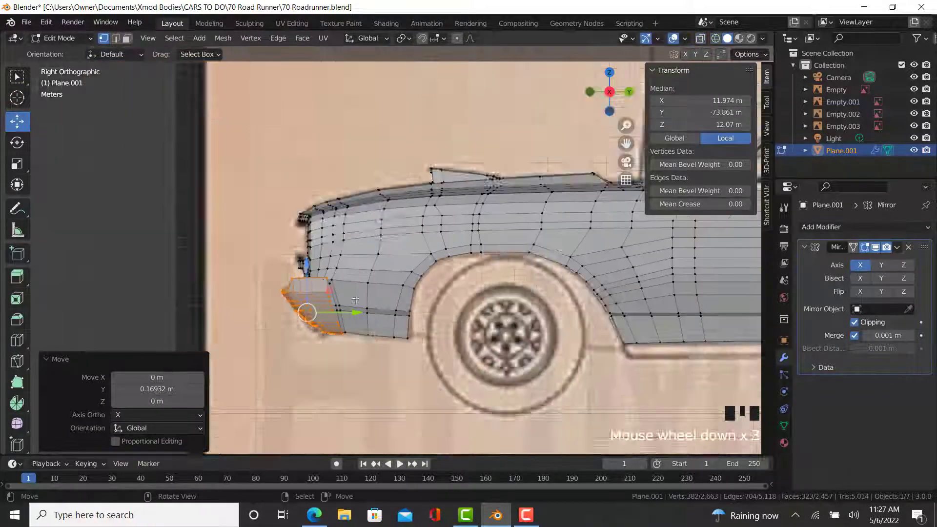
pyautogui.moveTo(537, 323)
pyautogui.mouseDown(button='middle')
pyautogui.moveTo(606, 337)
pyautogui.moveTo(302, 285)
pyautogui.mouseUp(button='middle')
pyautogui.moveTo(391, 278); pyautogui.dragTo(352, 233, button='middle')
pyautogui.scroll(2, 531, 361)
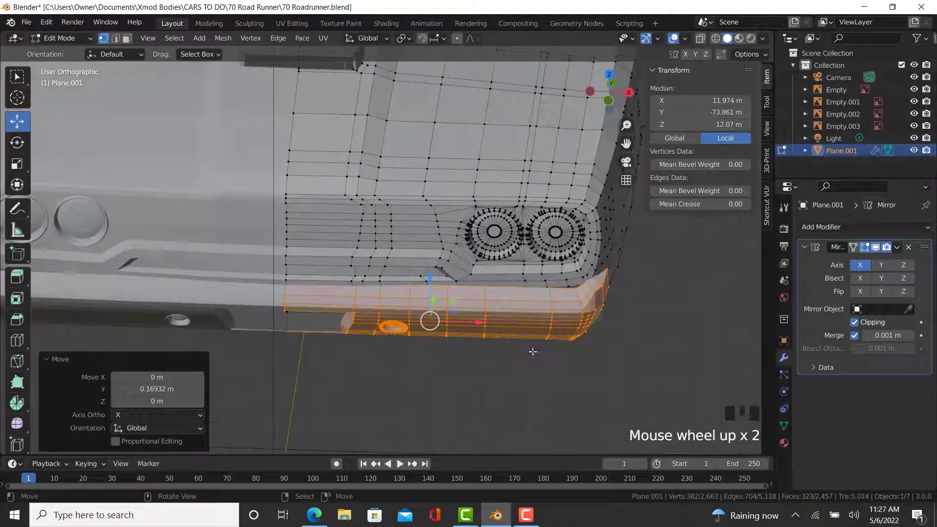
pyautogui.click(314, 517)
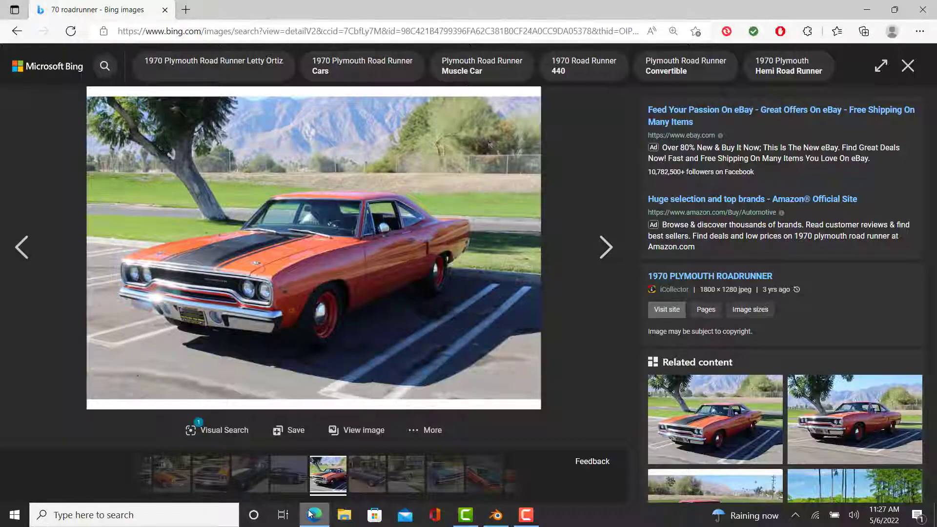
pyautogui.click(315, 514)
pyautogui.moveTo(439, 356); pyautogui.dragTo(494, 327, button='middle')
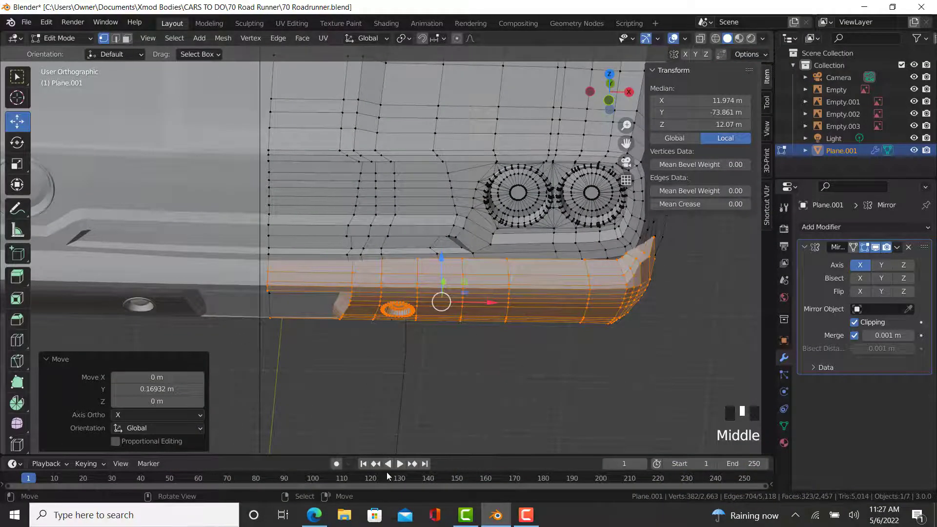
pyautogui.click(315, 515)
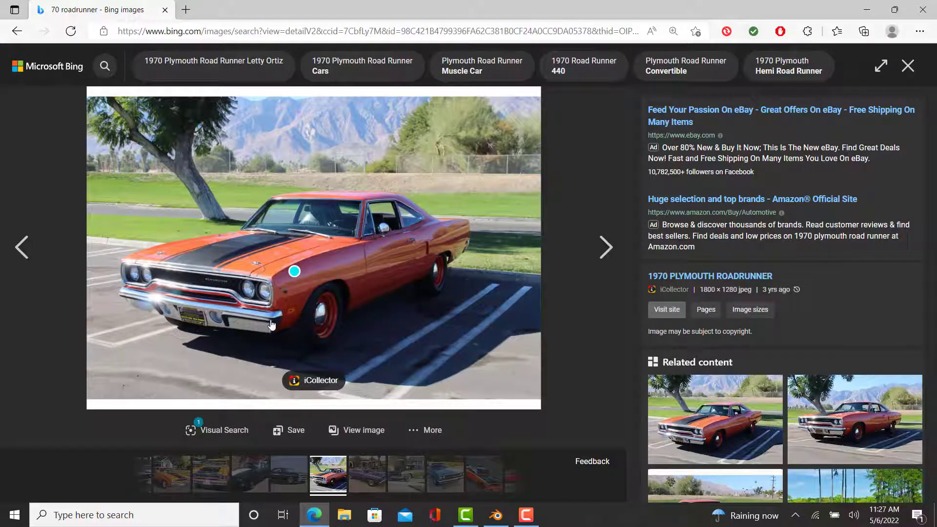
pyautogui.click(494, 516)
# Step: In the front view, lower the bumper copy by 0.40637 m along Z and check it against the blueprint in wireframe
pyautogui.press('KP_1')
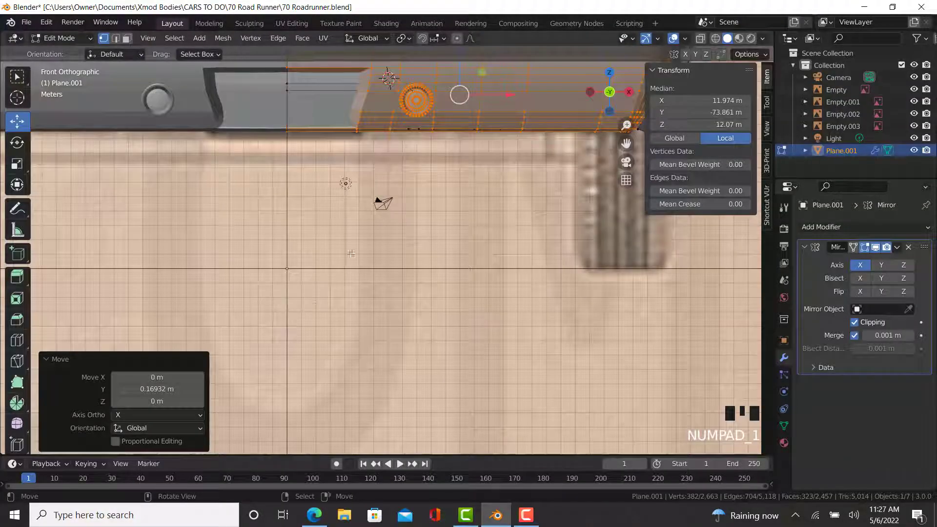
pyautogui.keyDown('shift'); pyautogui.moveTo(382, 203); pyautogui.dragTo(319, 344, button='middle'); pyautogui.keyUp('shift')
pyautogui.keyDown('shift'); pyautogui.moveTo(245, 363); pyautogui.dragTo(229, 388, button='middle'); pyautogui.keyUp('shift')
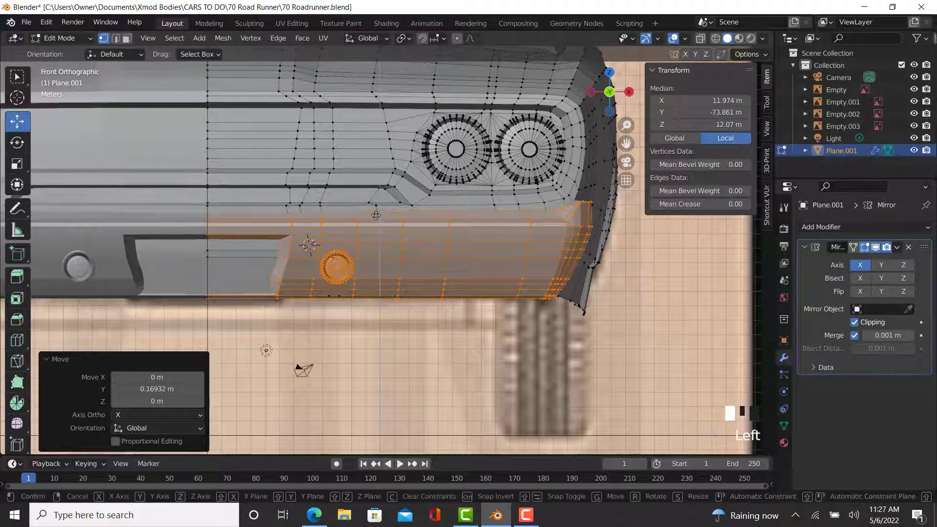
pyautogui.moveTo(377, 213); pyautogui.dragTo(373, 219)
pyautogui.press('z')
pyautogui.click(167, 246)
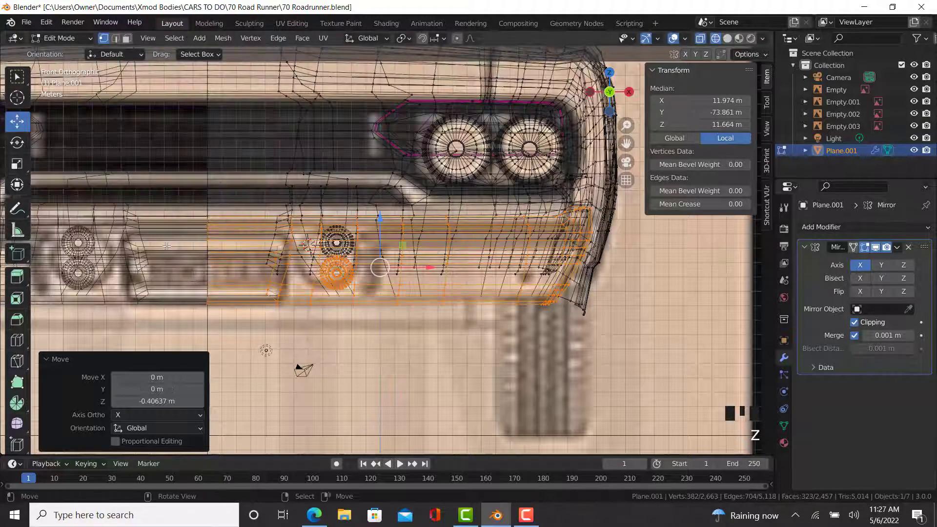
pyautogui.press('z')
pyautogui.click(410, 271)
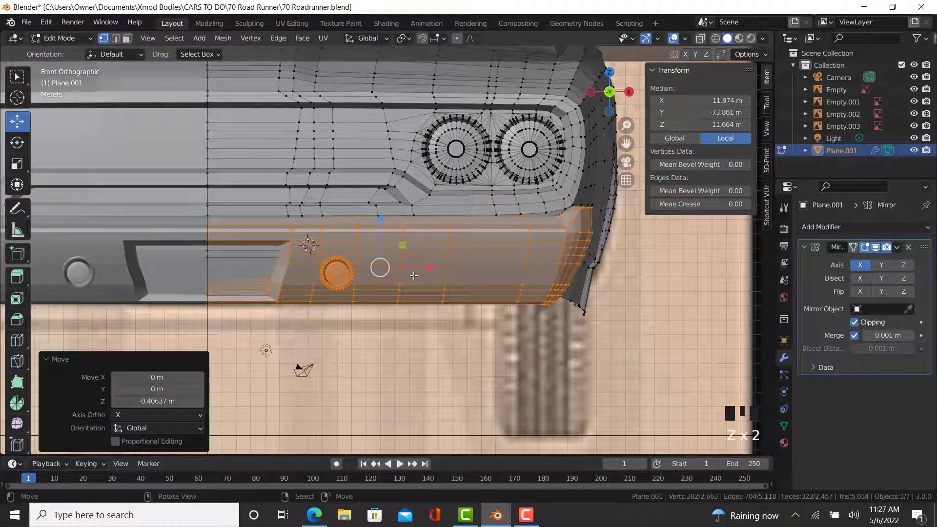
# Step: Select the four-vertex edge path at the front bumper's upper outer corner and flatten it along Z with a scale of 0
pyautogui.scroll(-2, 413, 275)
pyautogui.moveTo(414, 275); pyautogui.dragTo(497, 260, button='middle')
pyautogui.press('KP_3')
pyautogui.scroll(3, 364, 344)
pyautogui.scroll(3, 365, 344)
pyautogui.rightClick(401, 270)
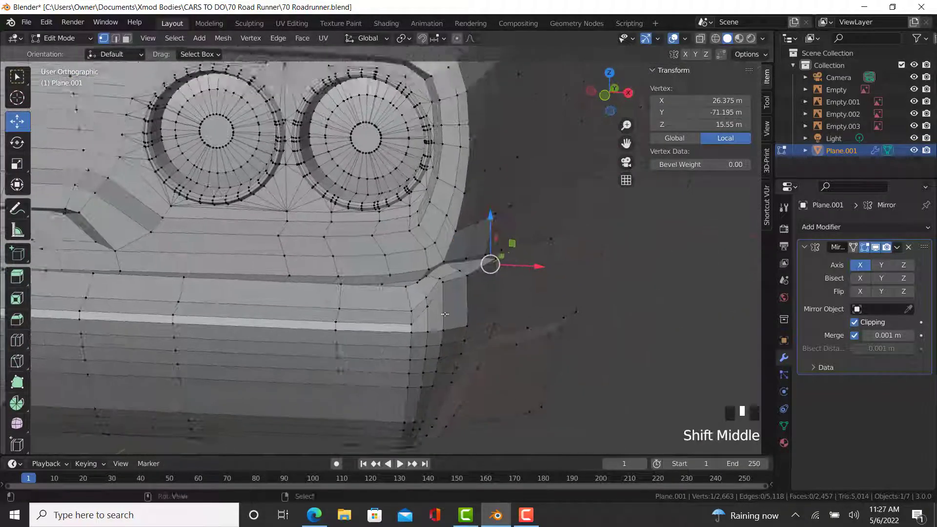
pyautogui.scroll(1, 515, 250)
pyautogui.press('z')
pyautogui.click(527, 287)
pyautogui.scroll(3, 470, 266)
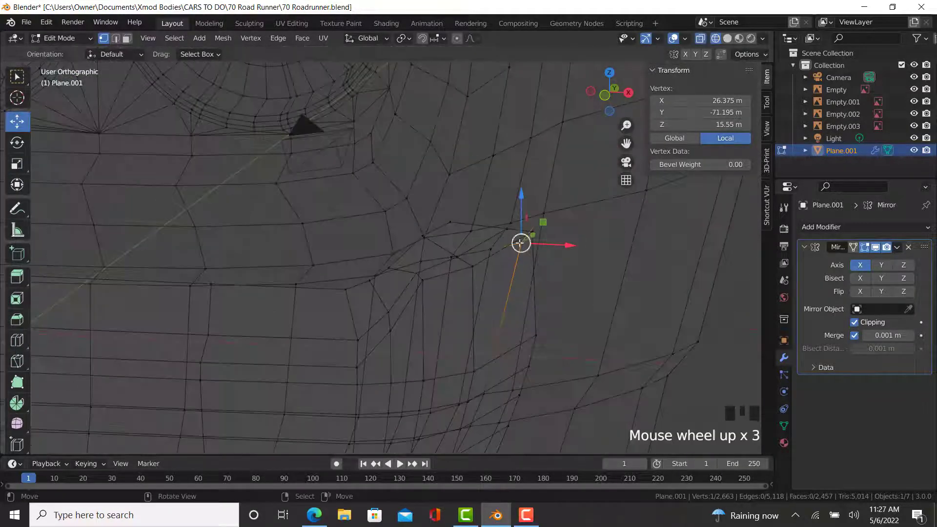
pyautogui.rightClick(532, 231)
pyautogui.keyDown('ctrl'); pyautogui.rightClick(389, 332); pyautogui.keyUp('ctrl')
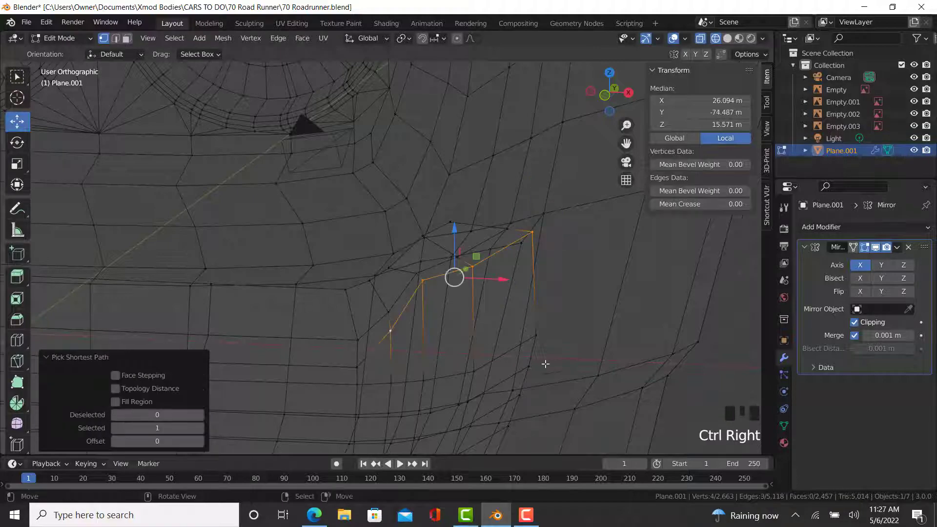
pyautogui.press('s')
pyautogui.press('z')
pyautogui.press('Return')
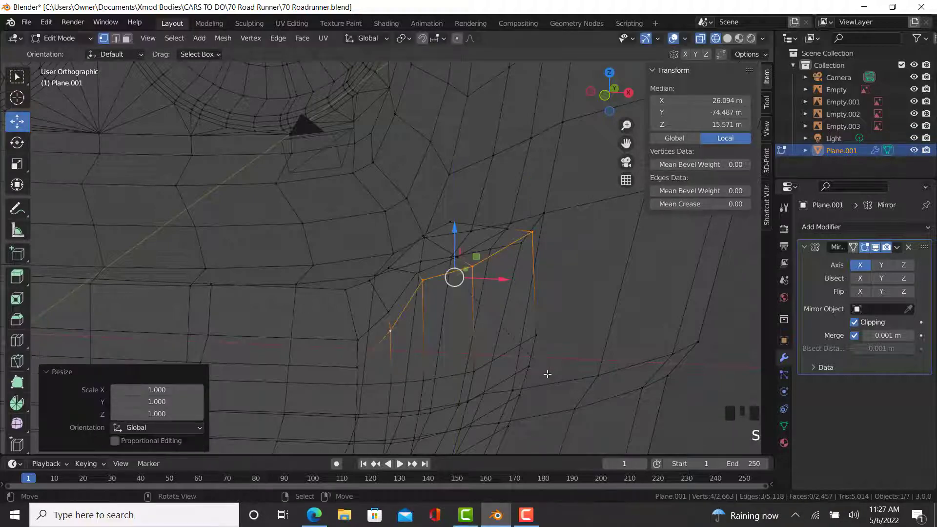
pyautogui.moveTo(529, 369); pyautogui.dragTo(612, 351, button='middle')
pyautogui.scroll(-3, 566, 360)
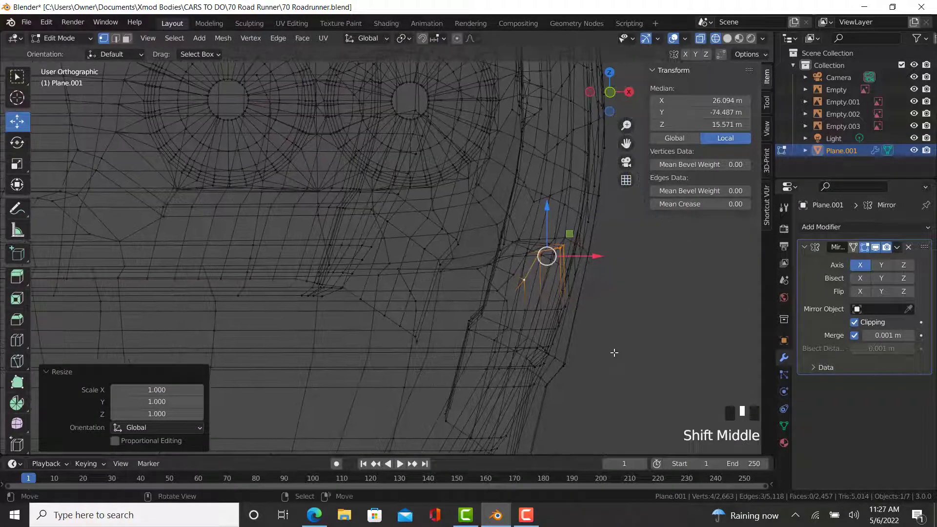
pyautogui.press('s')
pyautogui.press('z')
pyautogui.press('Return')
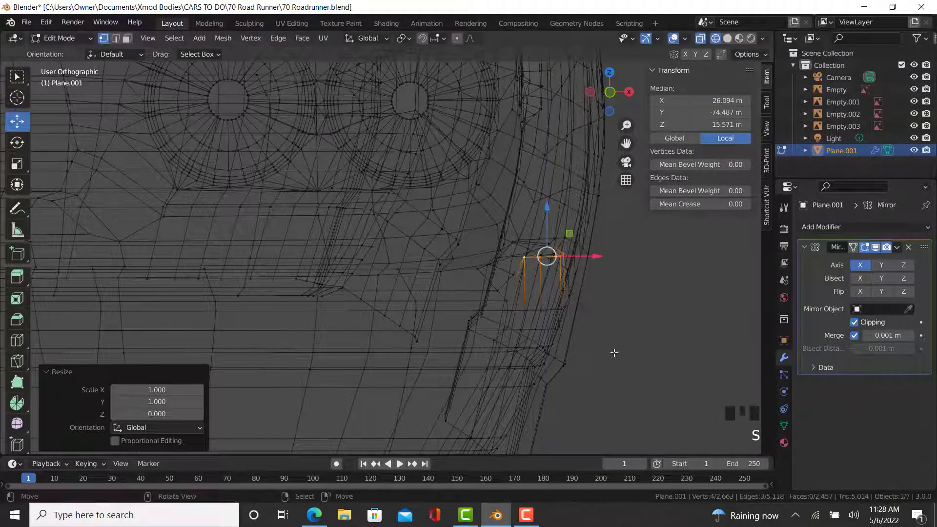
# Step: In the front view with solid shading, move the flattened corner edge down along Z toward the bumper's face
pyautogui.press('KP_1')
pyautogui.scroll(2, 543, 230)
pyautogui.press('z')
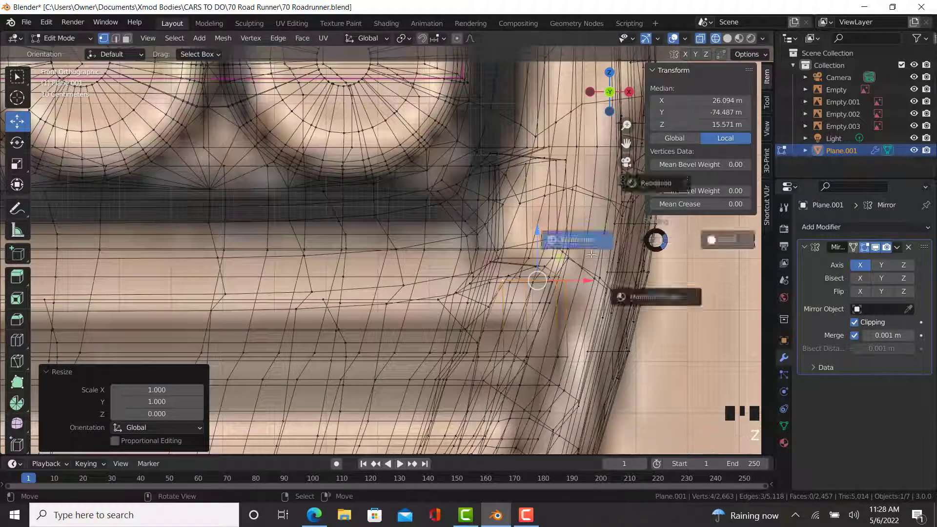
pyautogui.click(702, 239)
pyautogui.moveTo(539, 245); pyautogui.dragTo(540, 295)
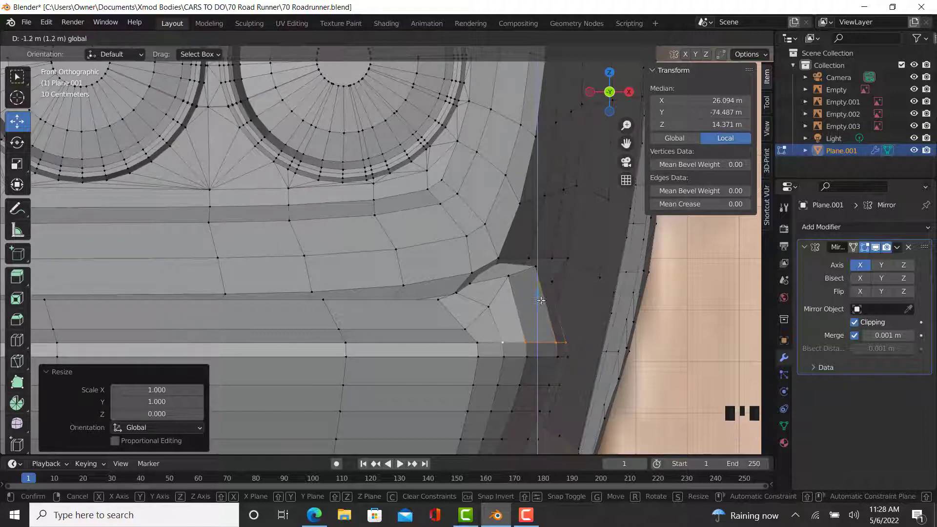
pyautogui.moveTo(540, 300); pyautogui.dragTo(537, 340)
# Step: Select the next four-vertex edge path at the bumper's upper outer corner, flatten it along Z with scale 0, and lower it 0.96398 m
pyautogui.click(487, 306)
pyautogui.hotkey('shift', 'z')
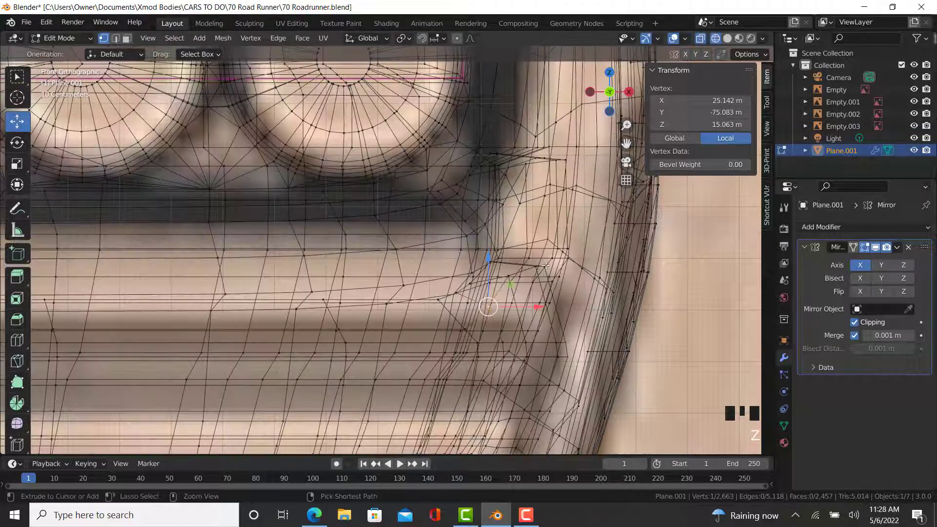
pyautogui.keyDown('ctrl'); pyautogui.click(545, 264); pyautogui.keyUp('ctrl')
pyautogui.press('s')
pyautogui.press('z')
pyautogui.press('0')
pyautogui.press('Return')
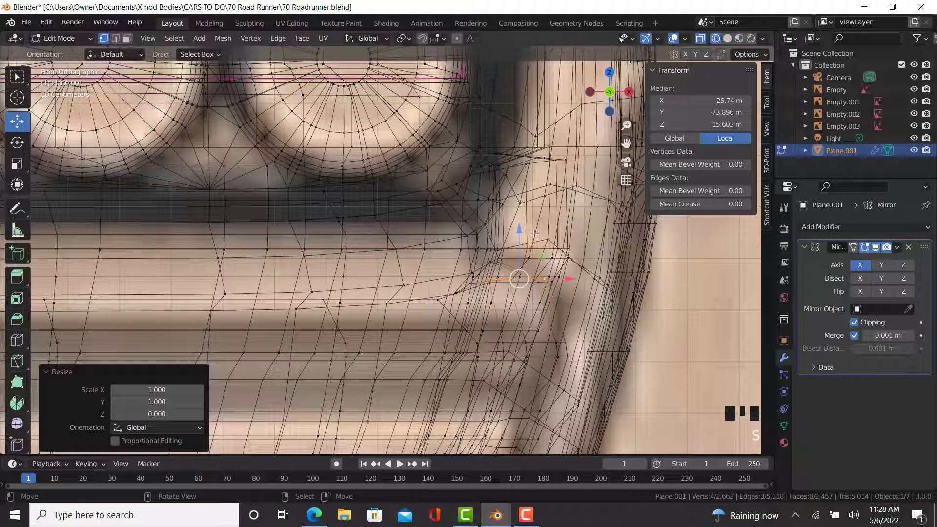
pyautogui.moveTo(509, 247); pyautogui.dragTo(503, 288)
pyautogui.hotkey('shift', 'z')
pyautogui.hotkey('shift', 'z')
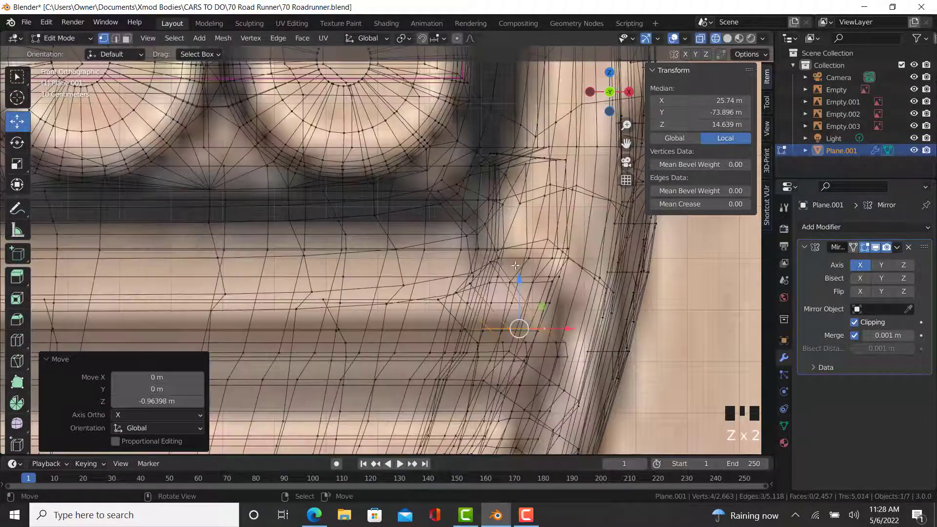
# Step: Select the rearmost edge path on the corner's top face, flatten it along Z with scale 0, and lower it 0.47254 m
pyautogui.rightClick(497, 265)
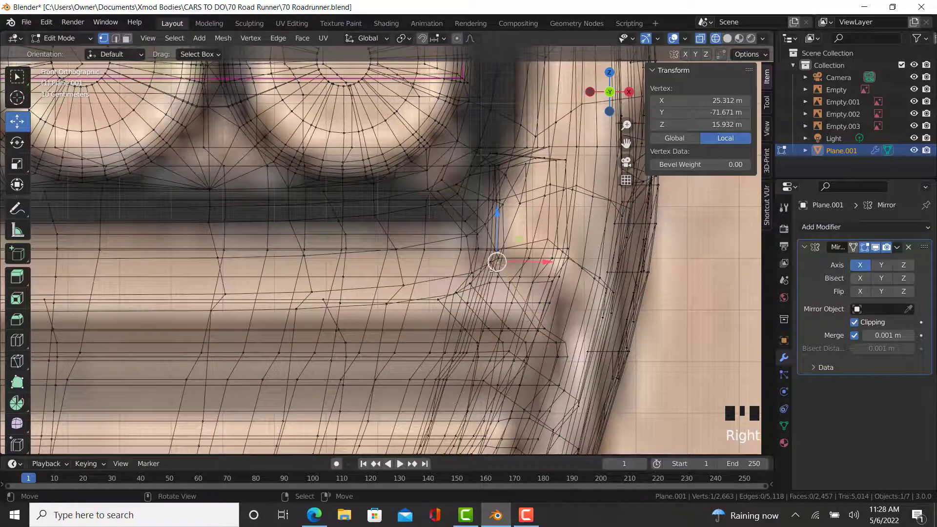
pyautogui.keyDown('ctrl'); pyautogui.rightClick(454, 289); pyautogui.keyUp('ctrl')
pyautogui.press('s')
pyautogui.press('z')
pyautogui.press('0')
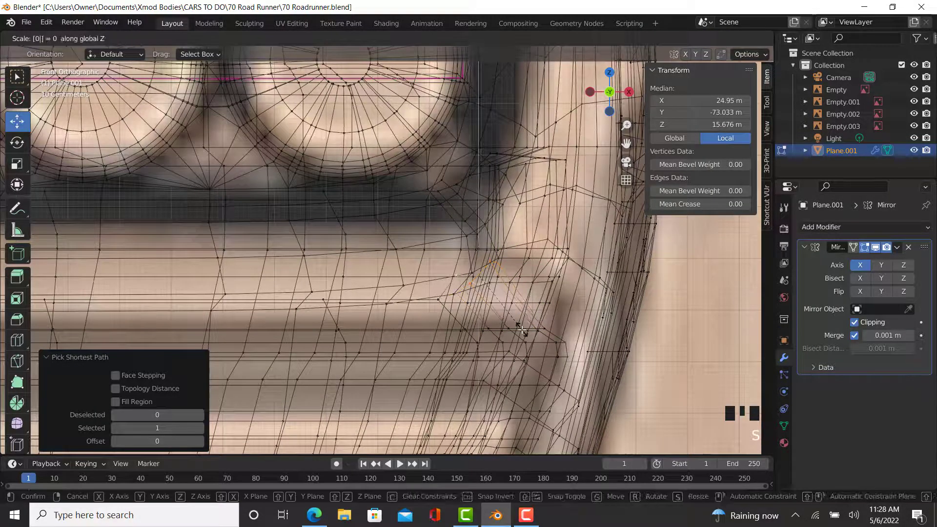
pyautogui.press('Return')
pyautogui.moveTo(480, 224); pyautogui.dragTo(508, 256)
pyautogui.hotkey('shift', 'z')
# Step: Inspect the reshaped bumper corner in solid shading and compare it with the orange car photo in the browser
pyautogui.scroll(-3, 492, 292)
pyautogui.moveTo(478, 337); pyautogui.dragTo(296, 389, button='middle')
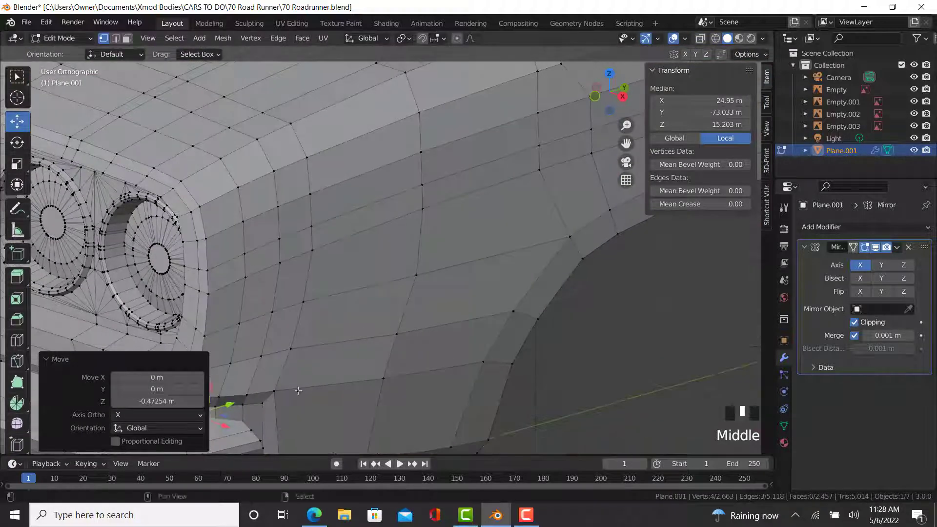
pyautogui.moveTo(229, 390)
pyautogui.keyDown('shift'); pyautogui.mouseDown(button='middle')
pyautogui.moveTo(326, 339)
pyautogui.moveTo(472, 323)
pyautogui.mouseUp(button='middle'); pyautogui.keyUp('shift')
pyautogui.hotkey('shift', 'z')
pyautogui.click(321, 513)
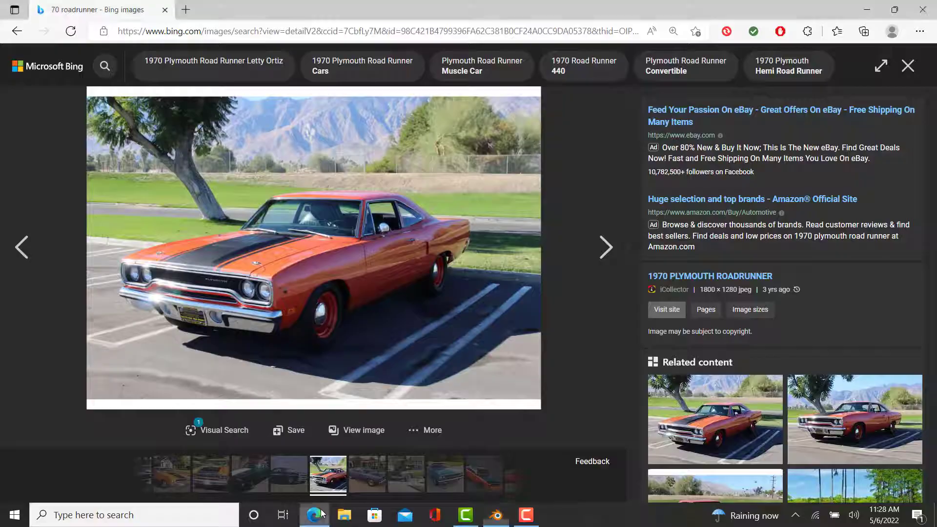
pyautogui.click(320, 512)
pyautogui.press('z')
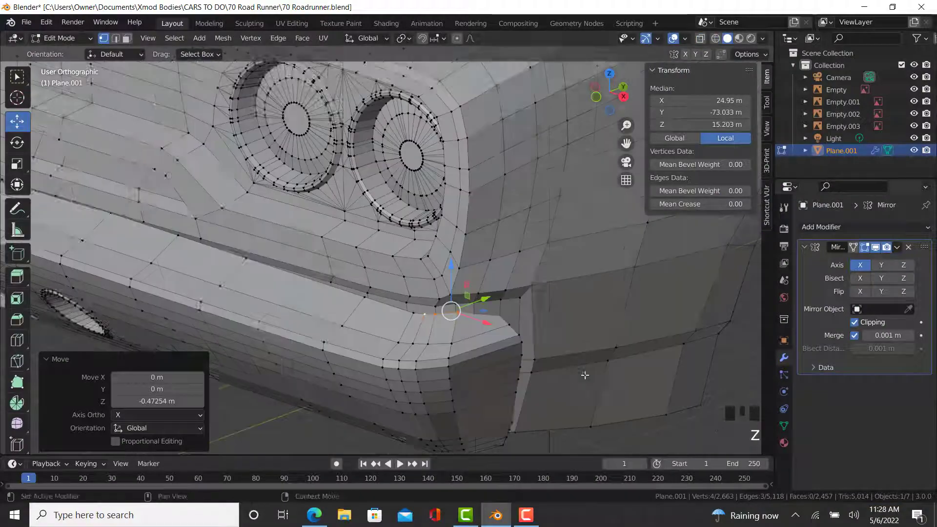
# Step: Move the rear vertex on the bumper corner's top face outward by 0.14642 m along X
pyautogui.moveTo(605, 364)
pyautogui.keyDown('shift'); pyautogui.mouseDown(button='middle')
pyautogui.moveTo(443, 371)
pyautogui.moveTo(525, 313)
pyautogui.mouseUp(button='middle'); pyautogui.keyUp('shift')
pyautogui.scroll(3, 418, 282)
pyautogui.hotkey('shift', 'z')
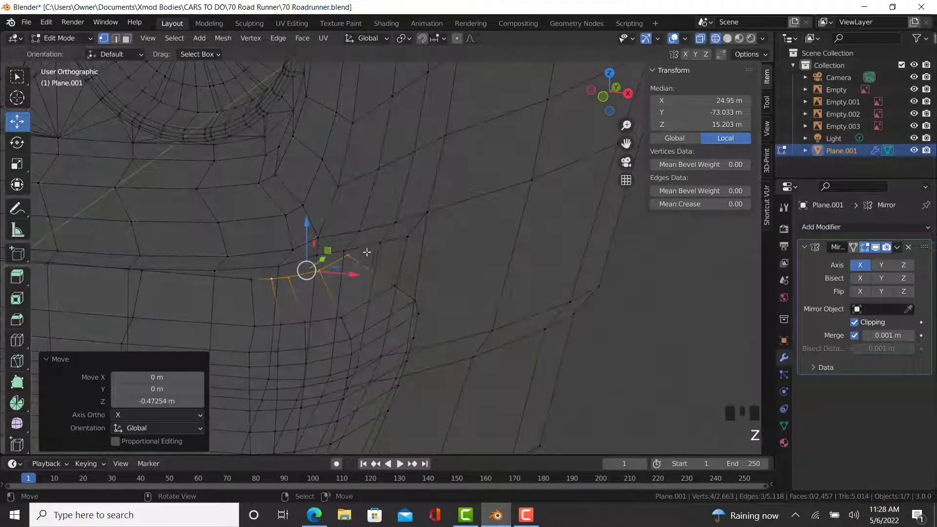
pyautogui.rightClick(347, 256)
pyautogui.press('z')
pyautogui.moveTo(402, 262); pyautogui.dragTo(420, 302)
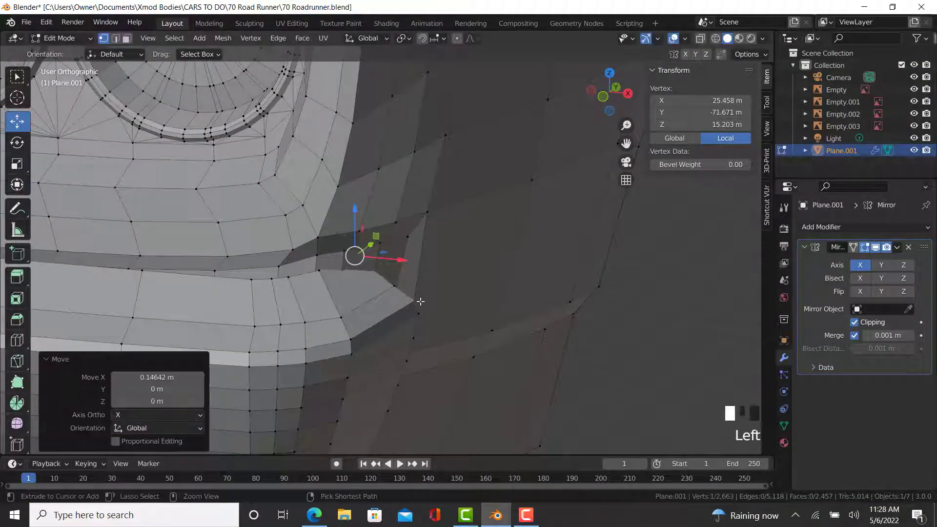
# Step: Select the short edge at the corner's rear end, scale it along X to 0.149, and shift it outward along X
pyautogui.keyDown('ctrl'); pyautogui.rightClick(395, 285); pyautogui.keyUp('ctrl')
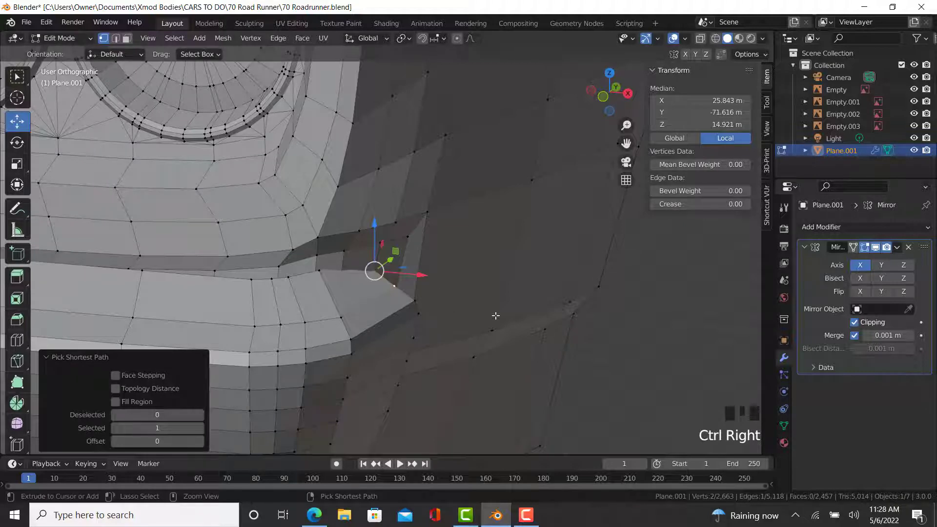
pyautogui.press('s')
pyautogui.press('x')
pyautogui.click(396, 282)
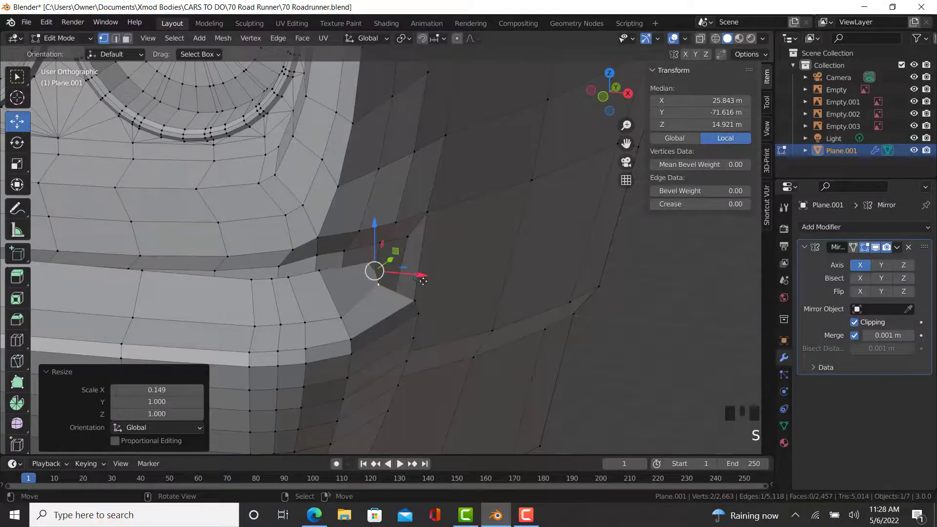
pyautogui.moveTo(403, 269); pyautogui.dragTo(444, 289)
# Step: Adjust the neighbouring top-corner vertices along X and select the four vertices of the adjoining top face
pyautogui.moveTo(457, 293); pyautogui.dragTo(491, 289, button='middle')
pyautogui.moveTo(591, 258); pyautogui.dragTo(584, 244)
pyautogui.rightClick(548, 247)
pyautogui.rightClick(484, 261)
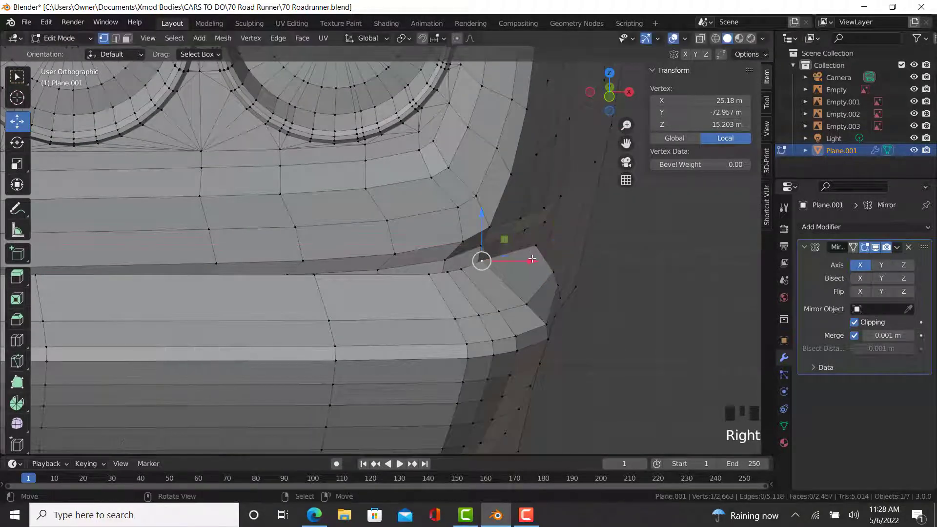
pyautogui.moveTo(533, 260); pyautogui.dragTo(529, 293)
pyautogui.keyDown('ctrl'); pyautogui.rightClick(526, 304); pyautogui.keyUp('ctrl')
pyautogui.rightClick(496, 263)
pyautogui.rightClick(497, 311)
pyautogui.keyDown('ctrl'); pyautogui.rightClick(462, 270); pyautogui.keyUp('ctrl')
pyautogui.keyDown('ctrl'); pyautogui.rightClick(478, 315); pyautogui.keyUp('ctrl')
# Step: Inspect the whole front bumper in object mode, then check the round light area against the front blueprint in wireframe
pyautogui.press('Tab')
pyautogui.scroll(-5, 511, 345)
pyautogui.moveTo(511, 345); pyautogui.dragTo(283, 372, button='middle')
pyautogui.scroll(-5, 456, 376)
pyautogui.press('Tab')
pyautogui.scroll(10, 371, 267)
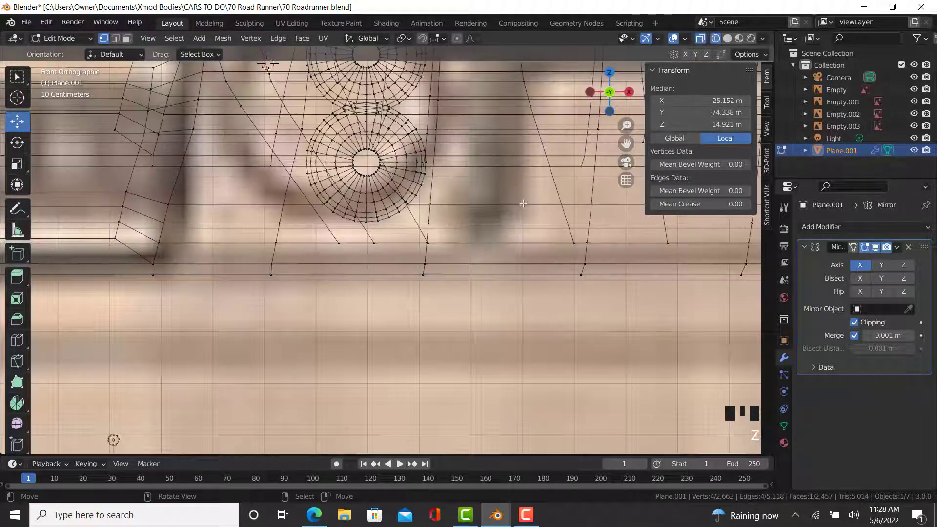
pyautogui.keyDown('shift'); pyautogui.moveTo(357, 270); pyautogui.dragTo(288, 293, button='middle'); pyautogui.keyUp('shift')
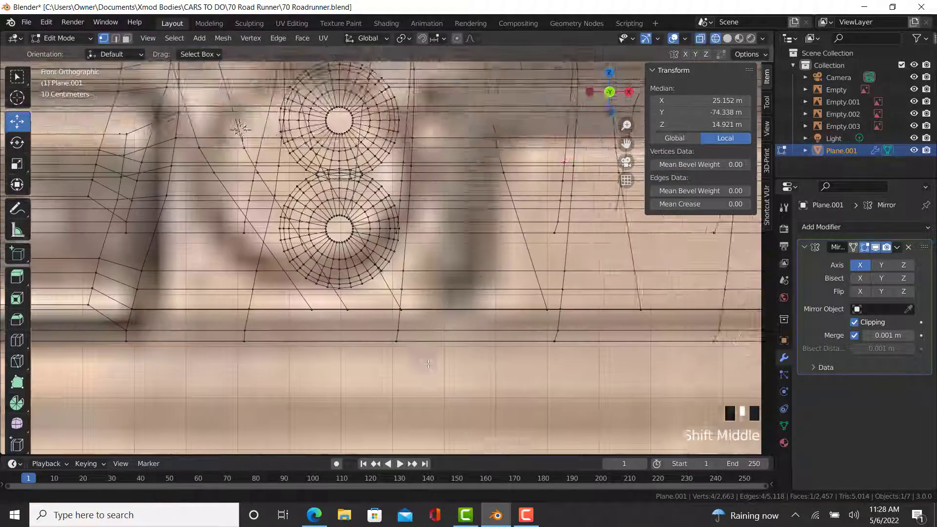
pyautogui.scroll(-2, 289, 294)
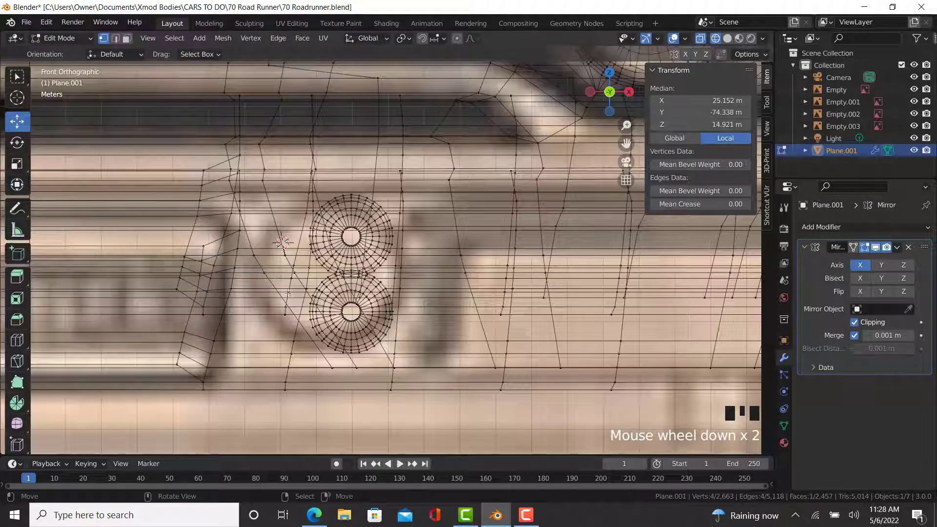
# Step: Select the vertical edge line on the inner side of the round light and edge-slide it inward with factor 0.875
pyautogui.click(285, 388)
pyautogui.hotkey('shift', 'z')
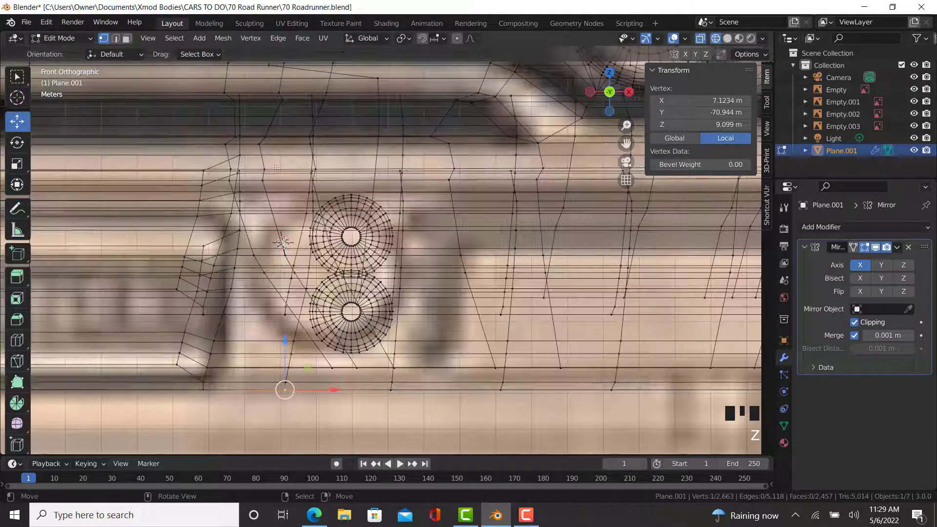
pyautogui.keyDown('ctrl'); pyautogui.rightClick(309, 169); pyautogui.keyUp('ctrl')
pyautogui.hotkey('shift', 'z')
pyautogui.keyDown('shift'); pyautogui.moveTo(372, 268); pyautogui.dragTo(410, 264, button='middle'); pyautogui.keyUp('shift')
pyautogui.hotkey('shift', 'z')
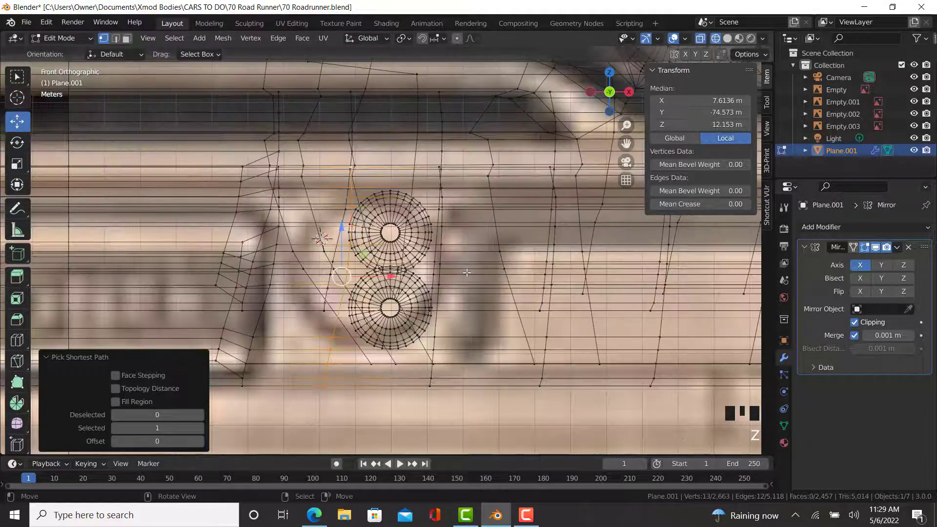
pyautogui.press('g')
pyautogui.press('g')
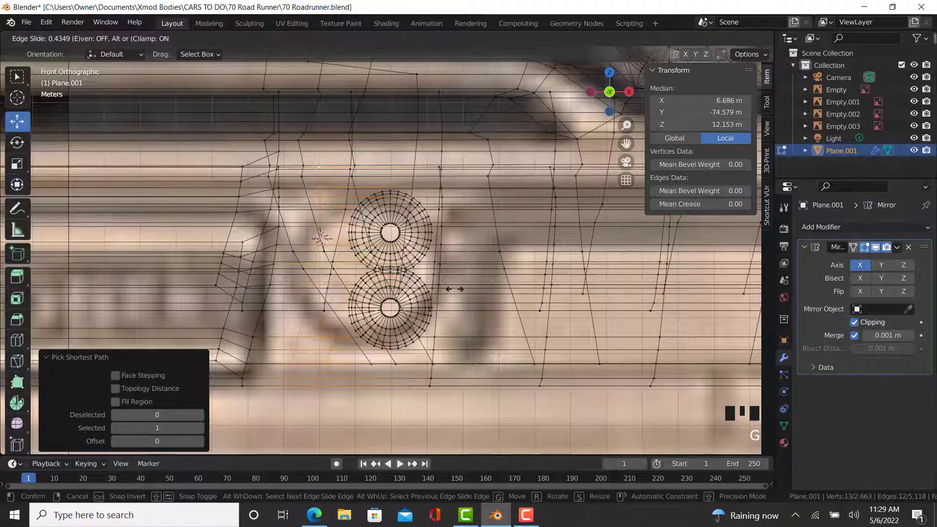
pyautogui.click(418, 304)
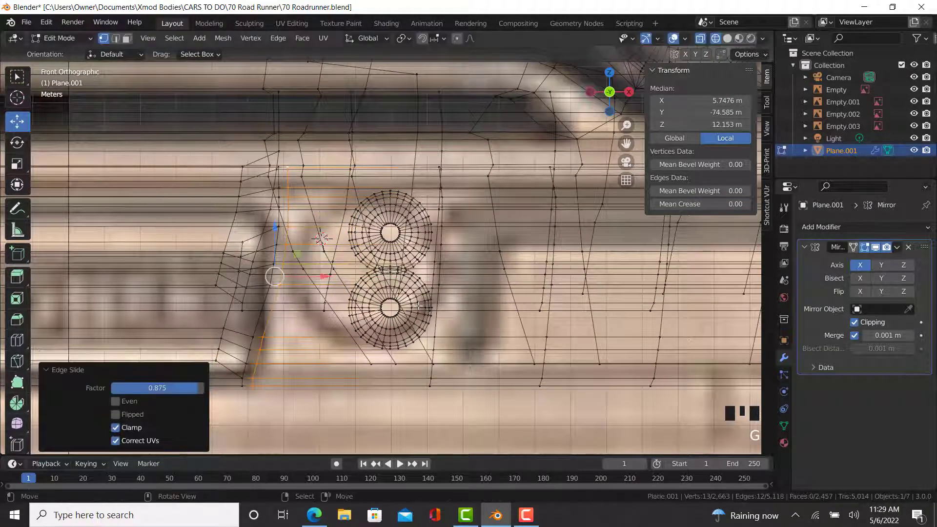
# Step: Edge-slide the vertical edge line on the outer side of the round light by factor 0.160 and check it against the blueprint
pyautogui.hotkey('shift', 'z')
pyautogui.rightClick(429, 385)
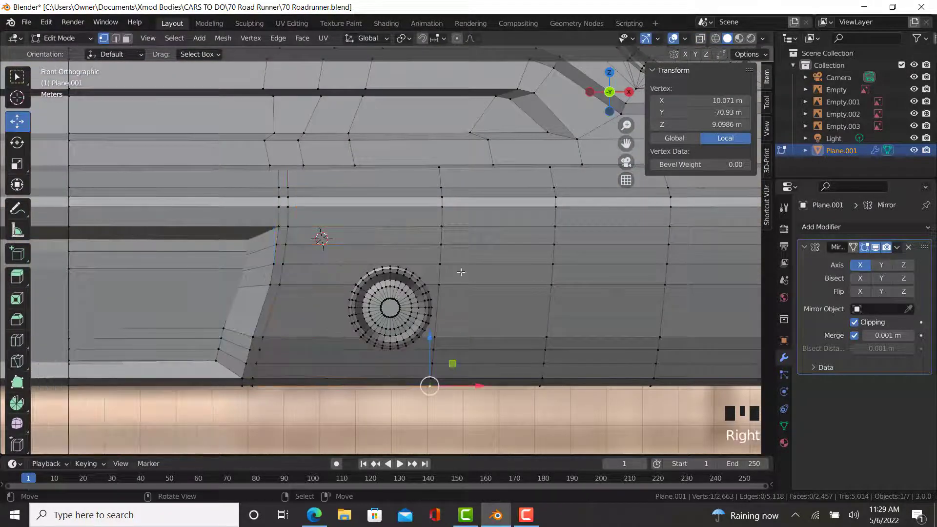
pyautogui.keyDown('ctrl'); pyautogui.rightClick(441, 166); pyautogui.keyUp('ctrl')
pyautogui.hotkey('shift', 'z')
pyautogui.press('g')
pyautogui.press('g')
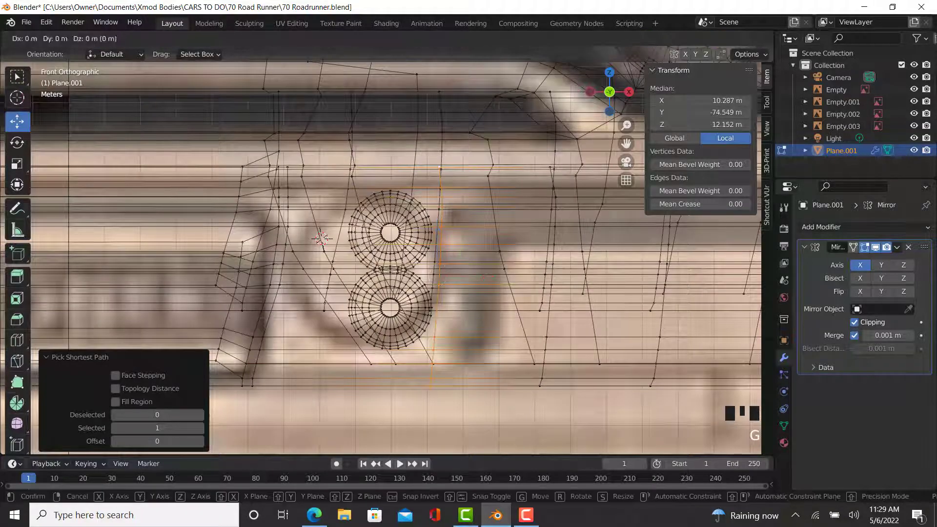
pyautogui.click(490, 321)
pyautogui.press('z')
pyautogui.click(531, 325)
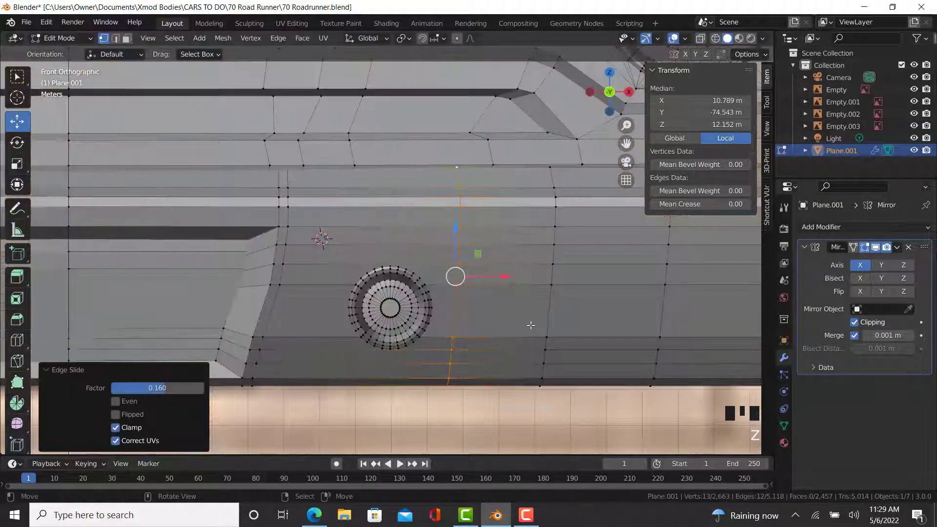
pyautogui.press('z')
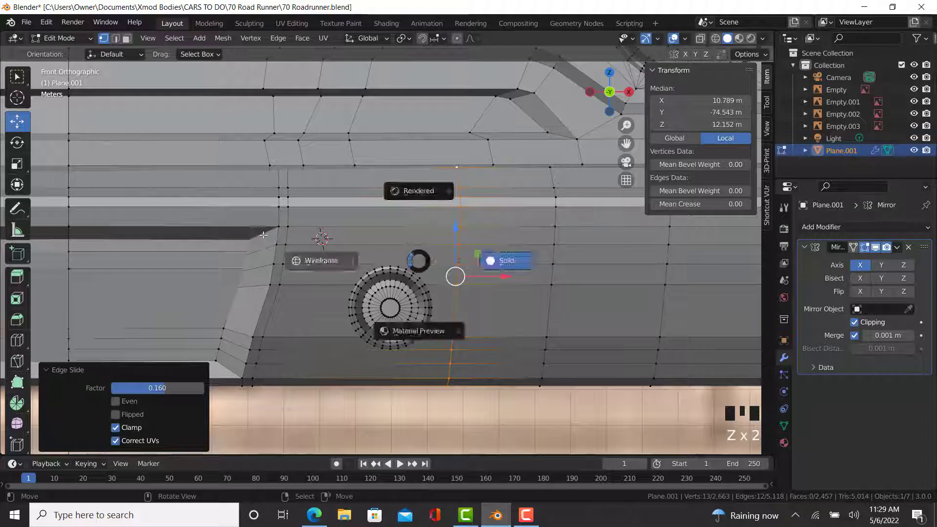
pyautogui.click(269, 238)
pyautogui.press('z')
pyautogui.click(444, 301)
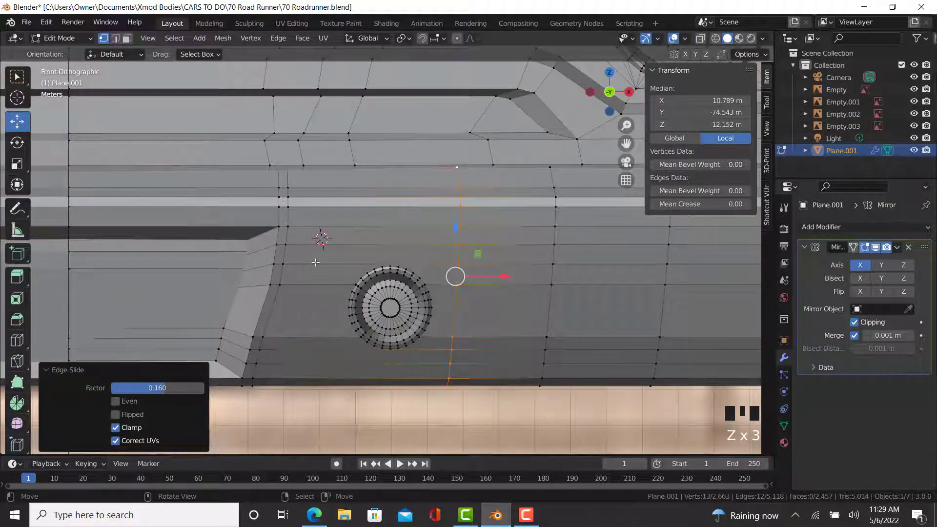
# Step: Select the horizontal edge above the round light between the two repositioned vertical edge lines
pyautogui.scroll(1, 420, 256)
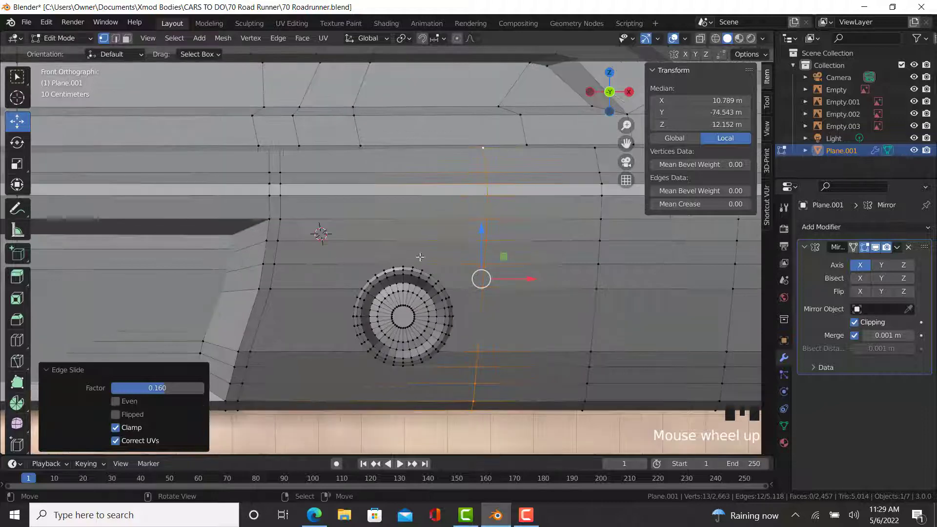
pyautogui.rightClick(483, 220)
pyautogui.keyDown('ctrl'); pyautogui.rightClick(293, 221); pyautogui.keyUp('ctrl')
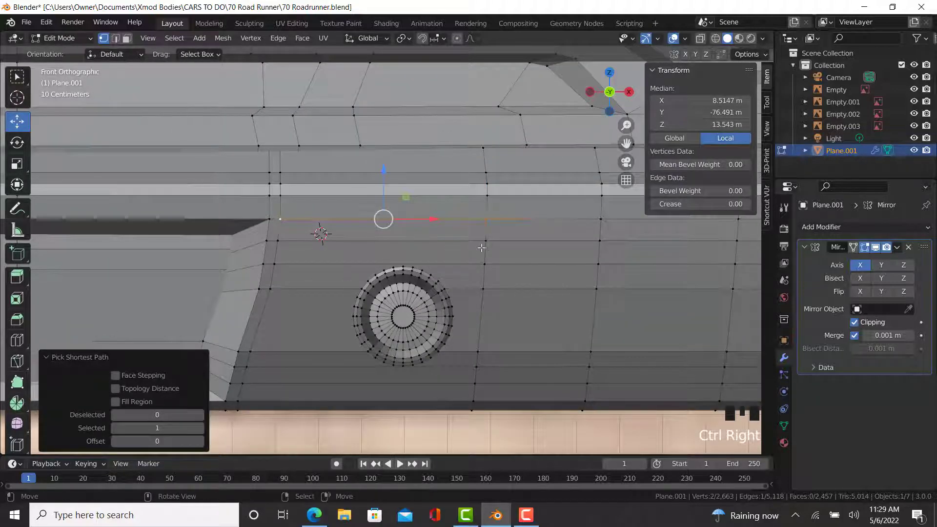
pyautogui.keyDown('ctrl'); pyautogui.rightClick(244, 383); pyautogui.keyUp('ctrl')
pyautogui.hotkey('alt', 'z')
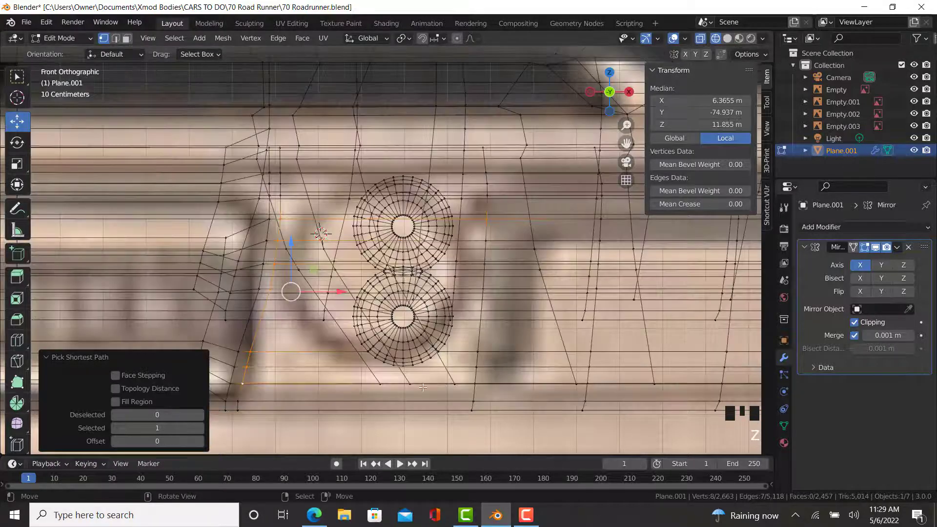
pyautogui.hotkey('shift', 'z')
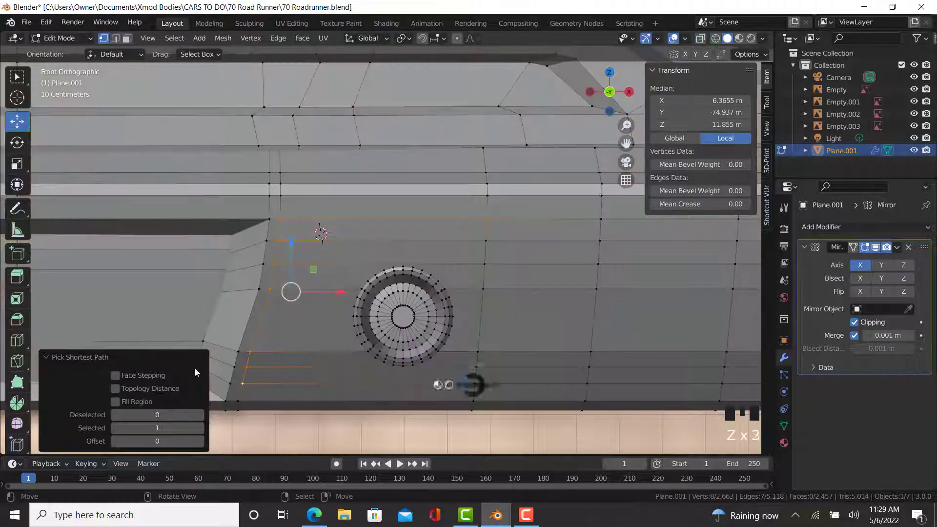
pyautogui.scroll(2, 194, 368)
pyautogui.hotkey('ctrl', 'z')
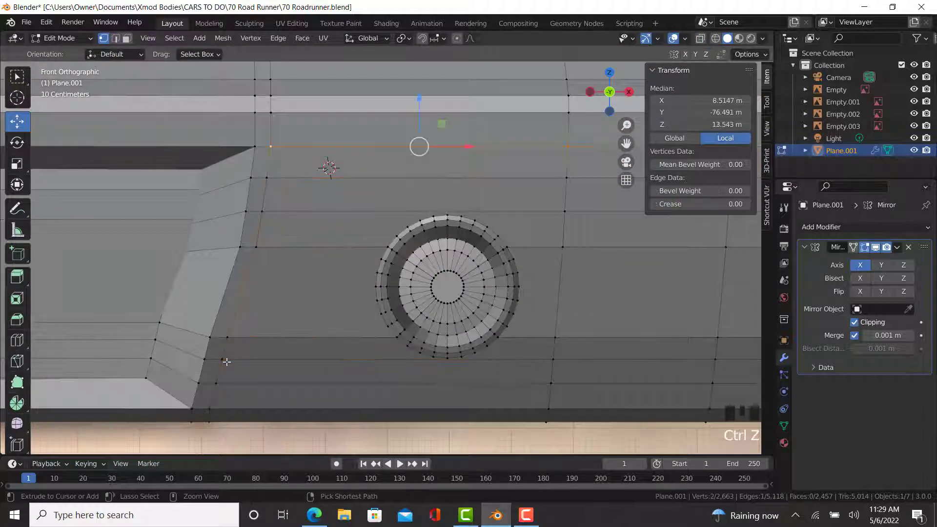
# Step: Extend the vertex selection around the inner, lower and outer edges of the bumper panel surrounding the round light
pyautogui.keyDown('ctrl'); pyautogui.rightClick(554, 361); pyautogui.keyUp('ctrl')
pyautogui.keyDown('ctrl'); pyautogui.rightClick(554, 360); pyautogui.keyUp('ctrl')
pyautogui.hotkey('shift', 'z')
pyautogui.hotkey('shift', 'z')
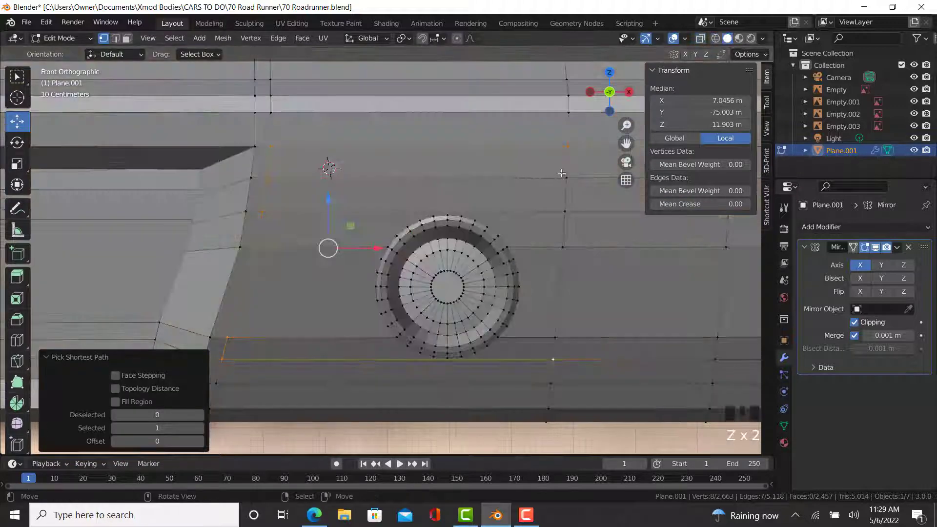
pyautogui.keyDown('ctrl'); pyautogui.rightClick(562, 174); pyautogui.keyUp('ctrl')
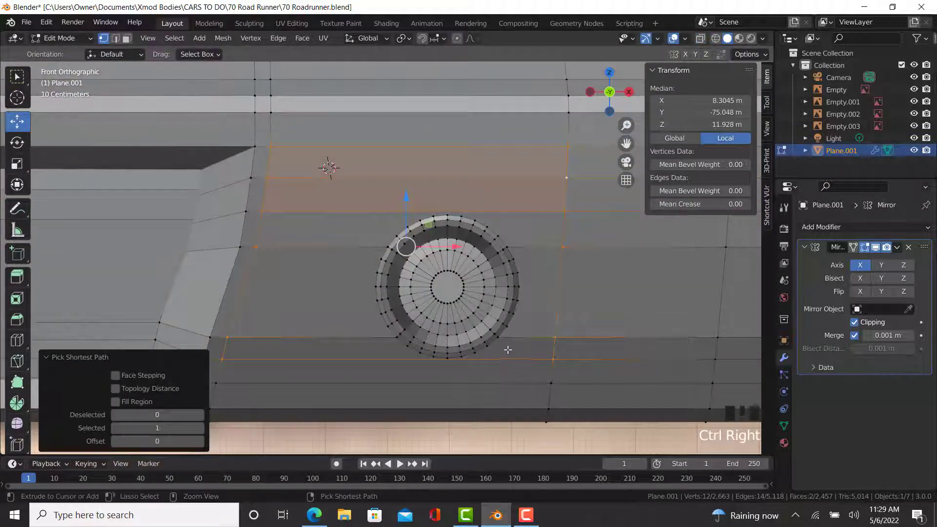
# Step: Extend the vertex selection around the round light's outer rim and delete the enclosed faces of the surrounding bumper panel
pyautogui.keyDown('ctrl'); pyautogui.rightClick(517, 320); pyautogui.keyUp('ctrl')
pyautogui.keyDown('ctrl'); pyautogui.rightClick(518, 283); pyautogui.keyUp('ctrl')
pyautogui.keyDown('ctrl'); pyautogui.rightClick(497, 235); pyautogui.keyUp('ctrl')
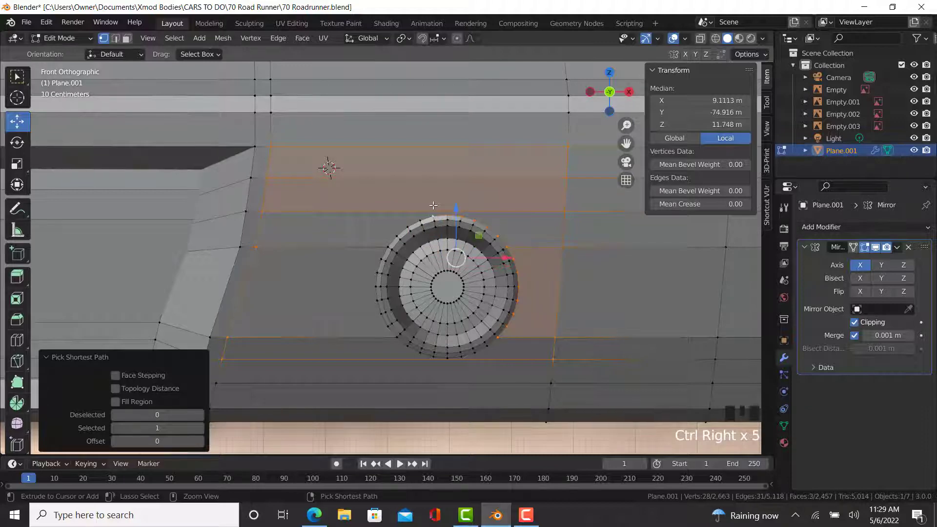
pyautogui.keyDown('ctrl'); pyautogui.rightClick(380, 324); pyautogui.keyUp('ctrl')
pyautogui.keyDown('ctrl'); pyautogui.rightClick(419, 359); pyautogui.keyUp('ctrl')
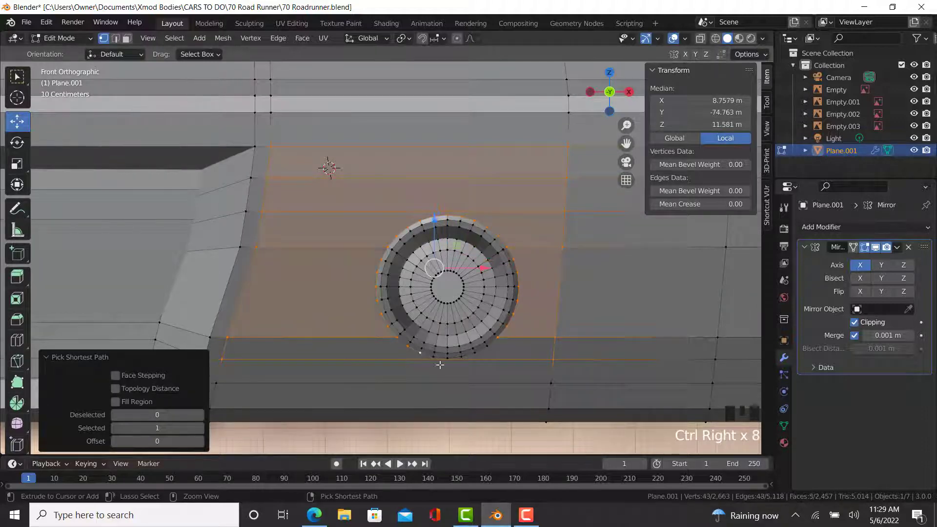
pyautogui.keyDown('ctrl'); pyautogui.rightClick(495, 349); pyautogui.keyUp('ctrl')
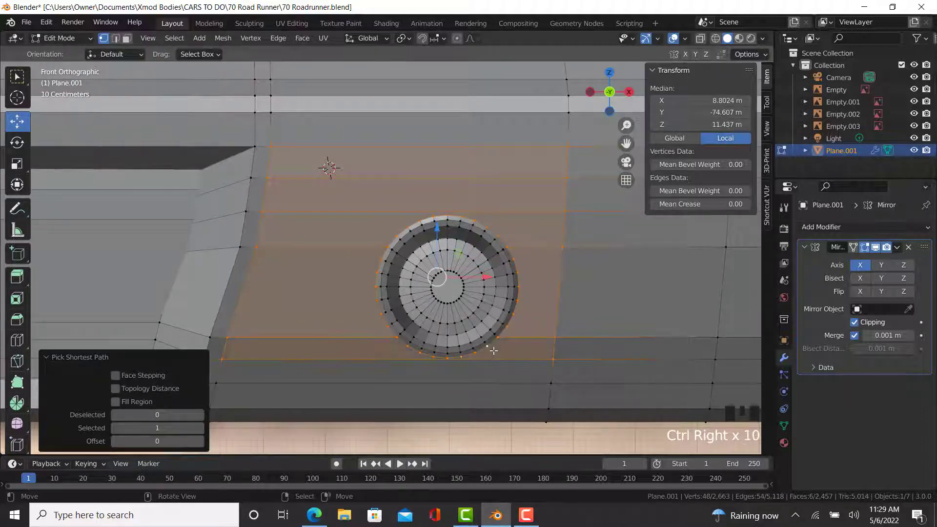
pyautogui.press('x')
pyautogui.click(486, 349)
# Step: Select the round light's outer rim loop and everything inside it with Select Loop Inner-Region
pyautogui.moveTo(485, 354); pyautogui.dragTo(458, 235, button='middle')
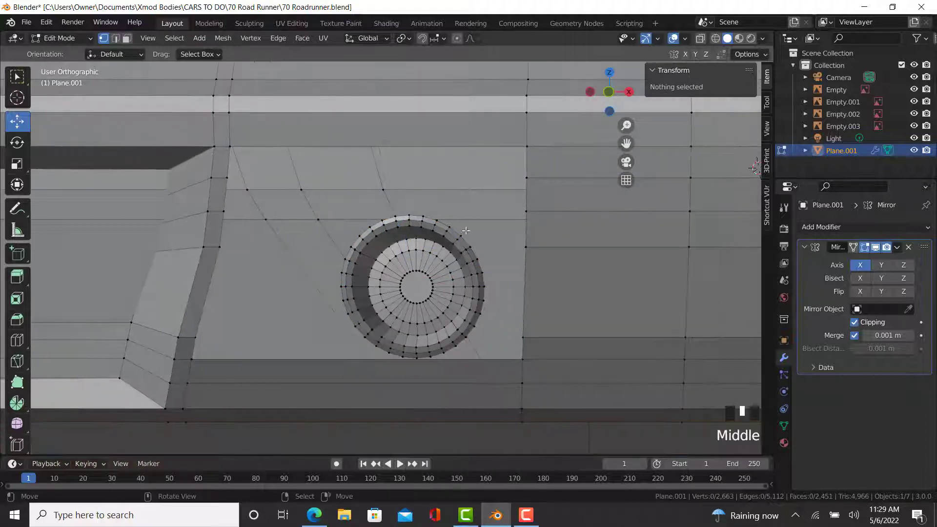
pyautogui.rightClick(460, 236)
pyautogui.keyDown('ctrl'); pyautogui.rightClick(345, 255); pyautogui.keyUp('ctrl')
pyautogui.keyDown('ctrl'); pyautogui.rightClick(351, 325); pyautogui.keyUp('ctrl')
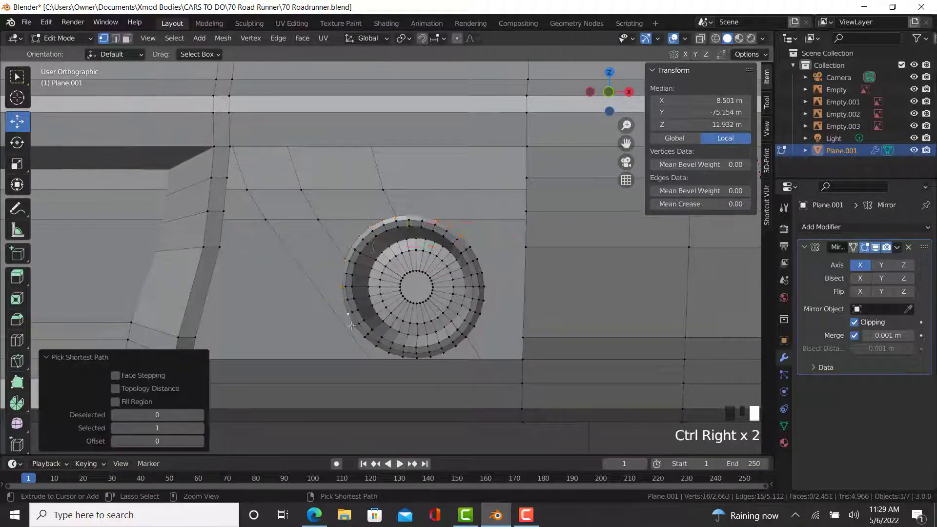
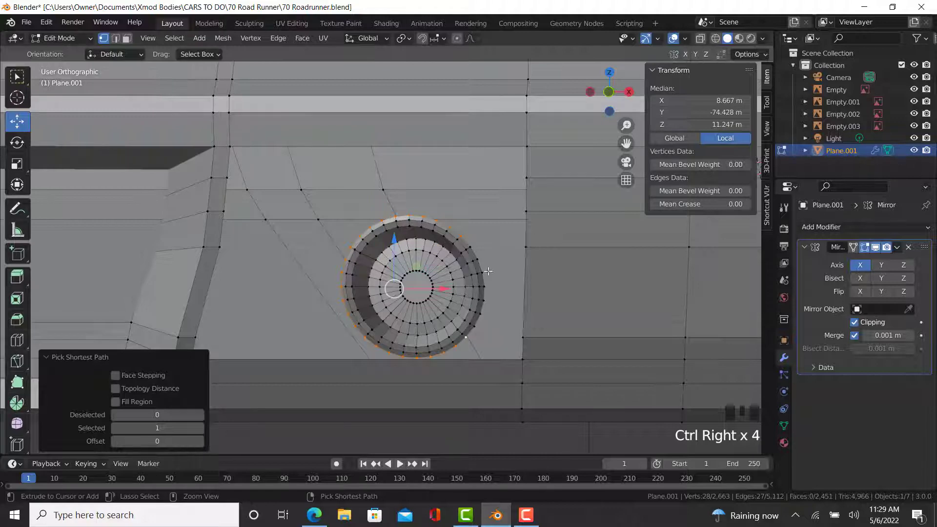
pyautogui.keyDown('ctrl'); pyautogui.rightClick(461, 237); pyautogui.keyUp('ctrl')
pyautogui.click(175, 38)
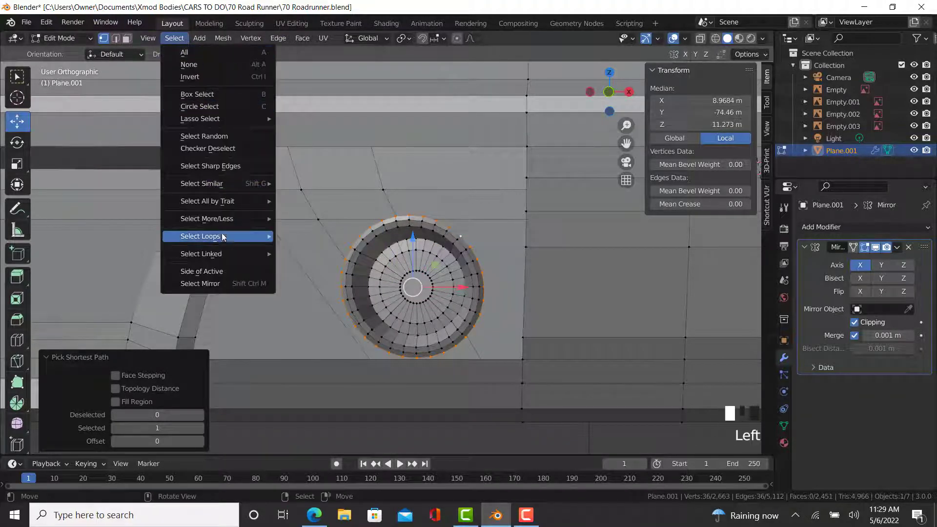
pyautogui.moveTo(205, 236)
pyautogui.click(344, 265)
# Step: Scale the round light by 1.542, move it -0.65368 m in X and 1.016 m in Z, and scale it again by 1.102
pyautogui.press('KP_1')
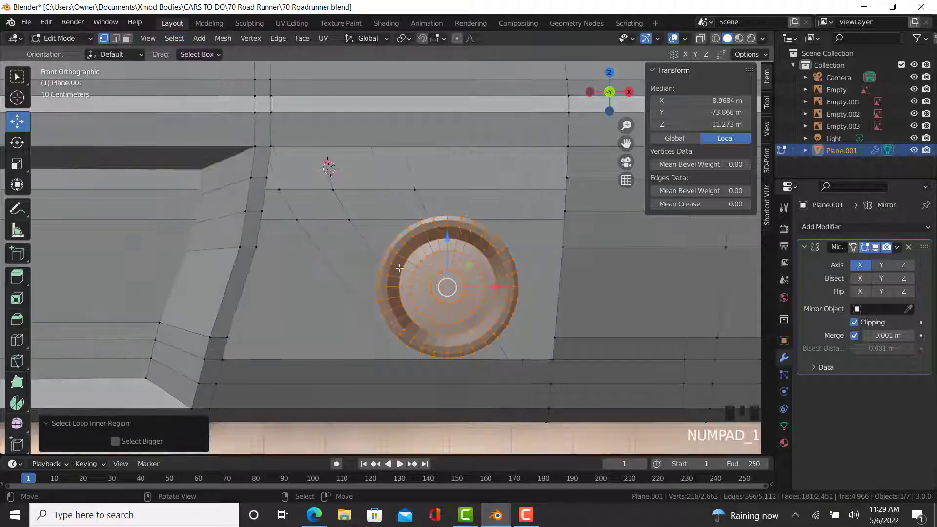
pyautogui.press('z')
pyautogui.press('s')
pyautogui.click(486, 313)
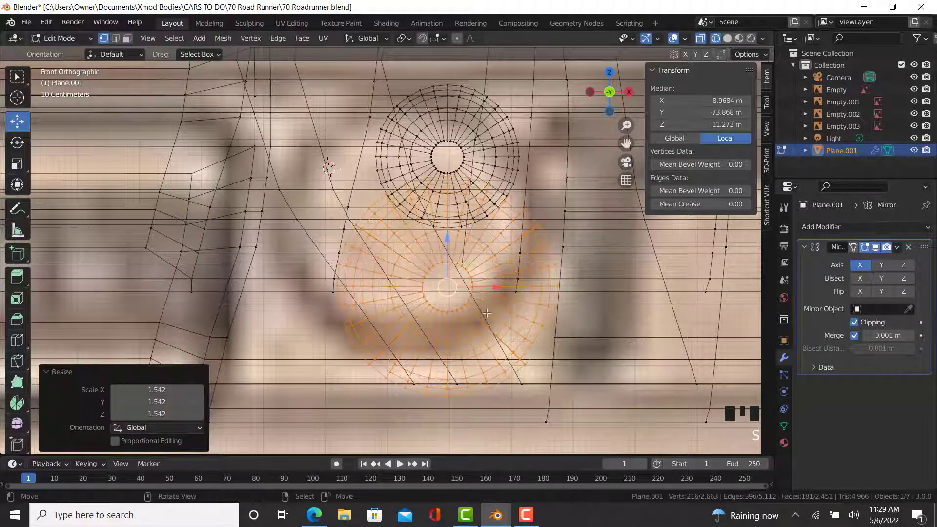
pyautogui.moveTo(450, 295); pyautogui.dragTo(406, 222)
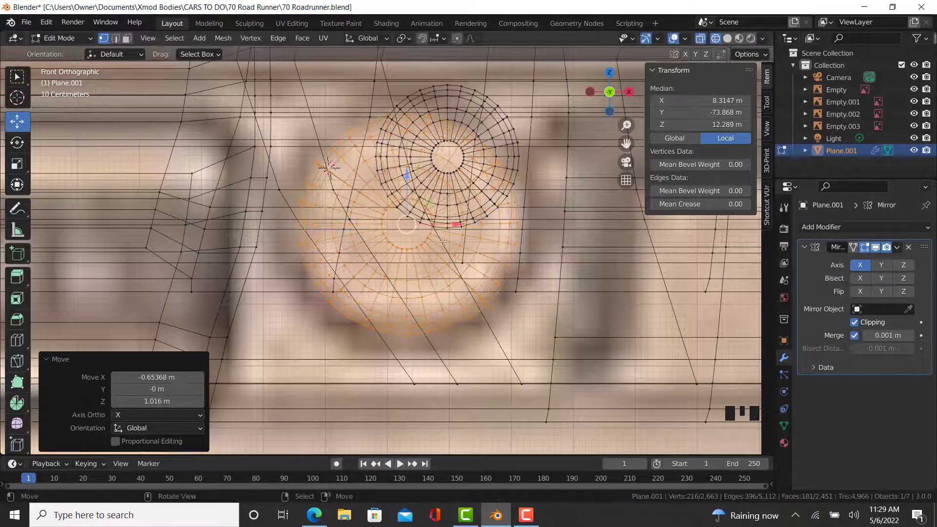
pyautogui.press('s')
pyautogui.press('s')
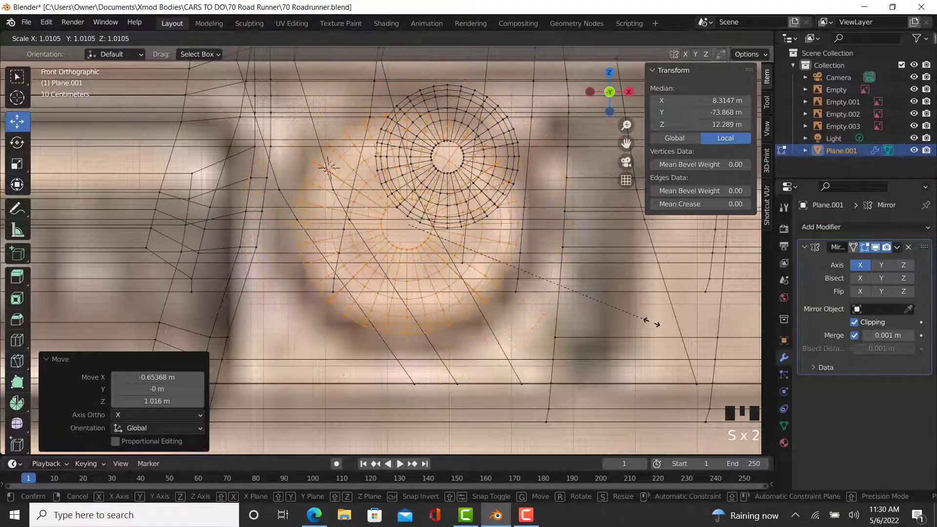
pyautogui.click(678, 330)
# Step: Move the round light forward by -0.27218 m in Y and compare its look with the reference photo in the browser
pyautogui.scroll(-4, 678, 330)
pyautogui.moveTo(487, 318); pyautogui.dragTo(422, 344, button='middle')
pyautogui.press('KP_3')
pyautogui.keyDown('shift'); pyautogui.moveTo(122, 289); pyautogui.dragTo(317, 309, button='middle'); pyautogui.keyUp('shift')
pyautogui.scroll(3, 318, 309)
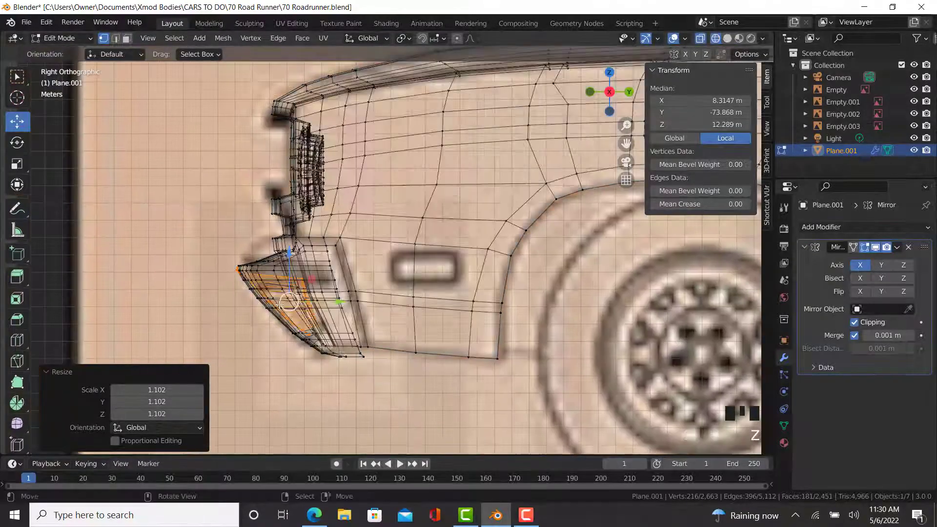
pyautogui.moveTo(356, 293); pyautogui.dragTo(345, 304)
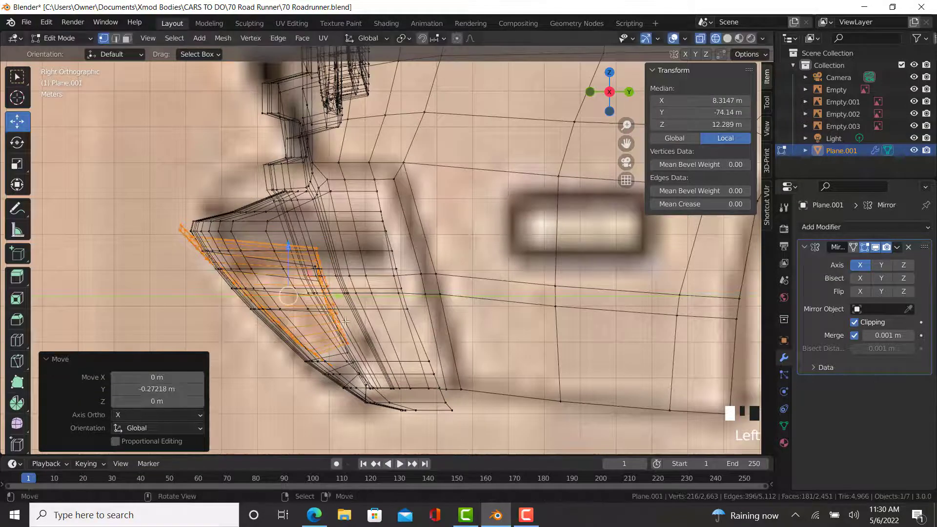
pyautogui.moveTo(346, 304); pyautogui.dragTo(415, 336, button='middle')
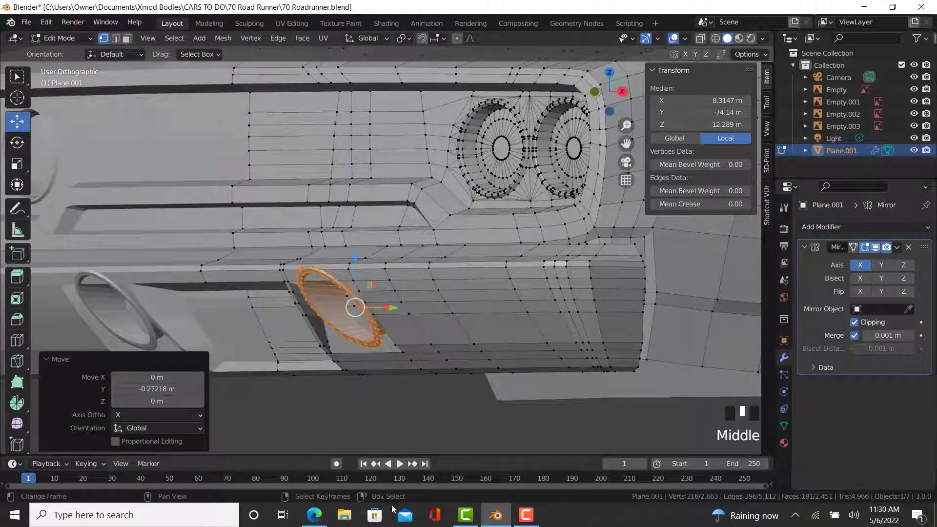
pyautogui.click(313, 522)
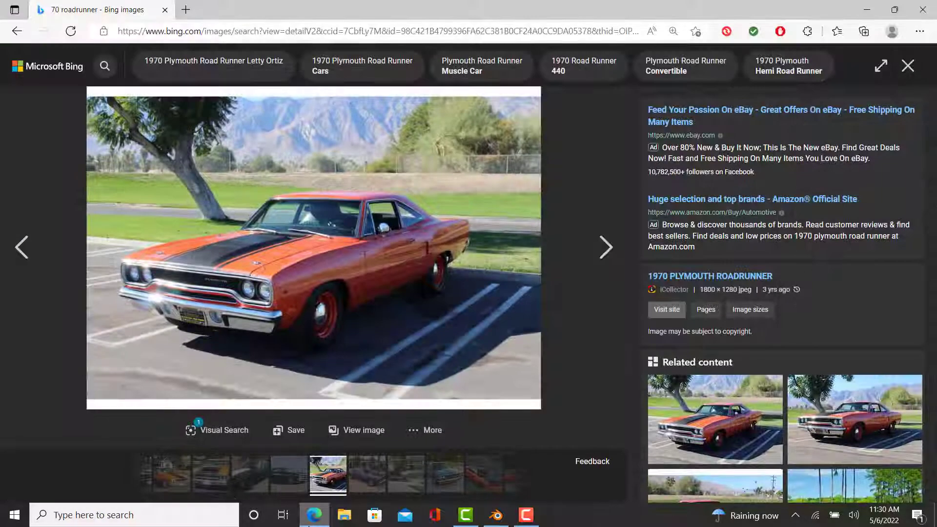
pyautogui.click(308, 525)
# Step: Scale the round light by 0.915 to match the front blueprint and check its fit from the side
pyautogui.moveTo(336, 312); pyautogui.dragTo(439, 317, button='middle')
pyautogui.press('KP_1')
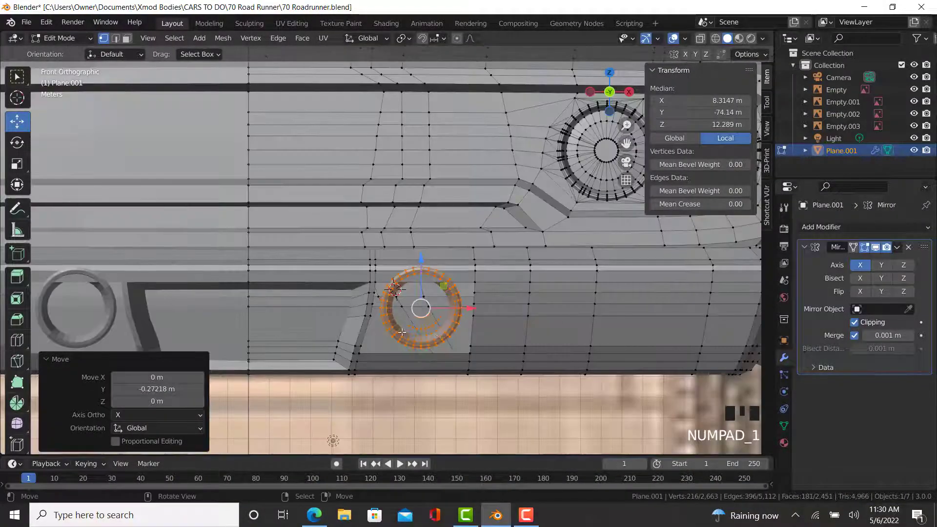
pyautogui.hotkey('alt', 'z')
pyautogui.scroll(1, 485, 337)
pyautogui.press('s')
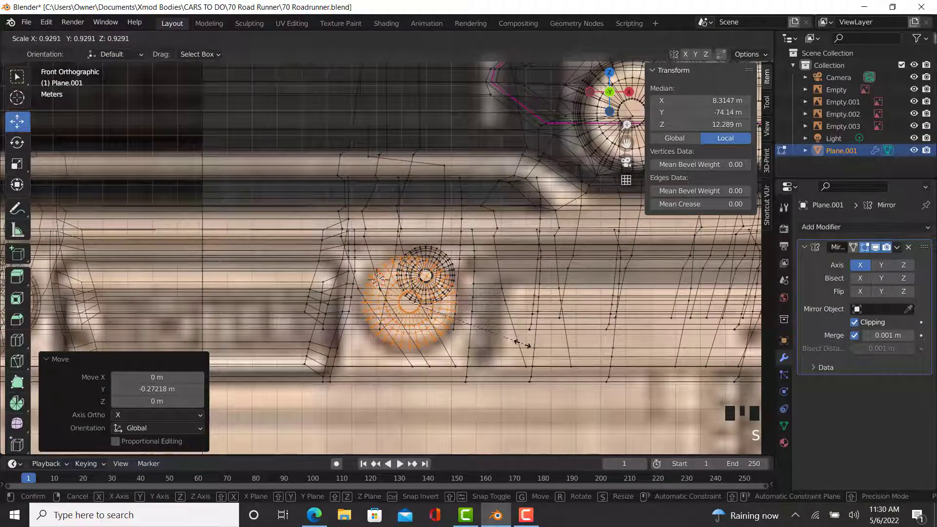
pyautogui.click(509, 340)
pyautogui.hotkey('alt', 'z')
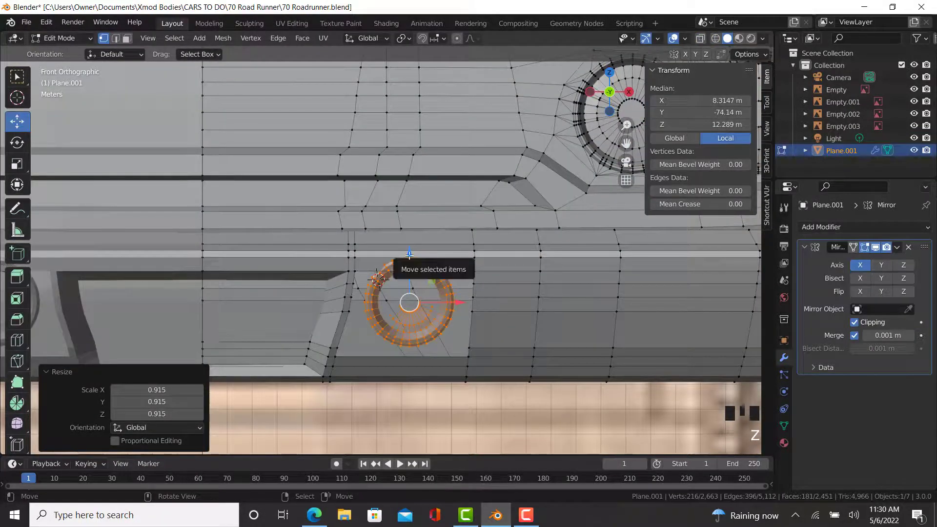
pyautogui.press('KP_3')
pyautogui.press('z')
pyautogui.click(287, 251)
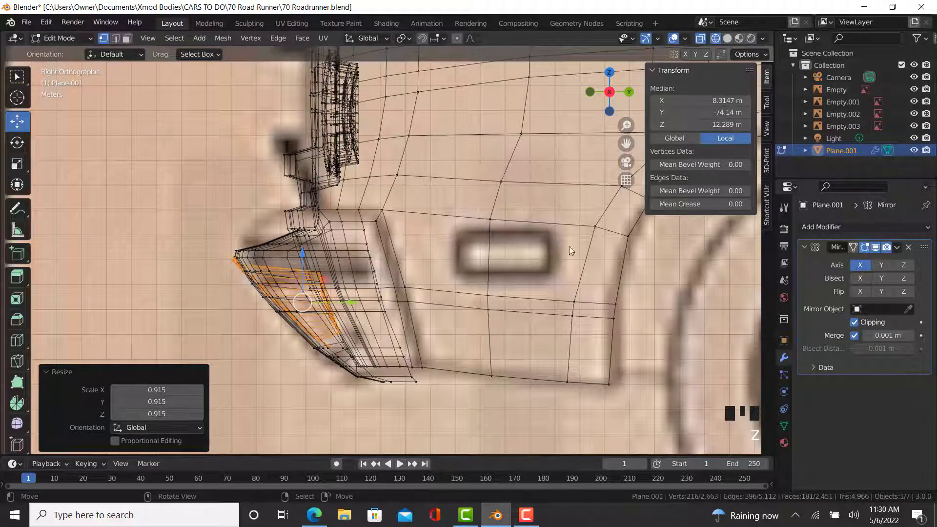
pyautogui.hotkey('shift', 'z')
pyautogui.moveTo(570, 249); pyautogui.dragTo(439, 276, button='middle')
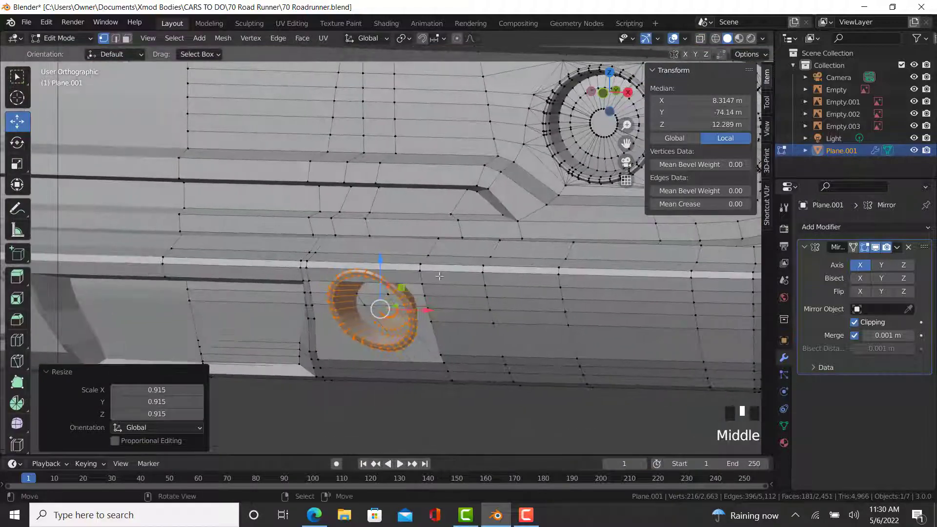
# Step: Select the two edge lines along the bumper's top ledge, from the centre to the side end, and raise them 0.51034 m in Z
pyautogui.rightClick(169, 248)
pyautogui.moveTo(170, 248); pyautogui.dragTo(503, 274, button='middle')
pyautogui.scroll(3, 504, 273)
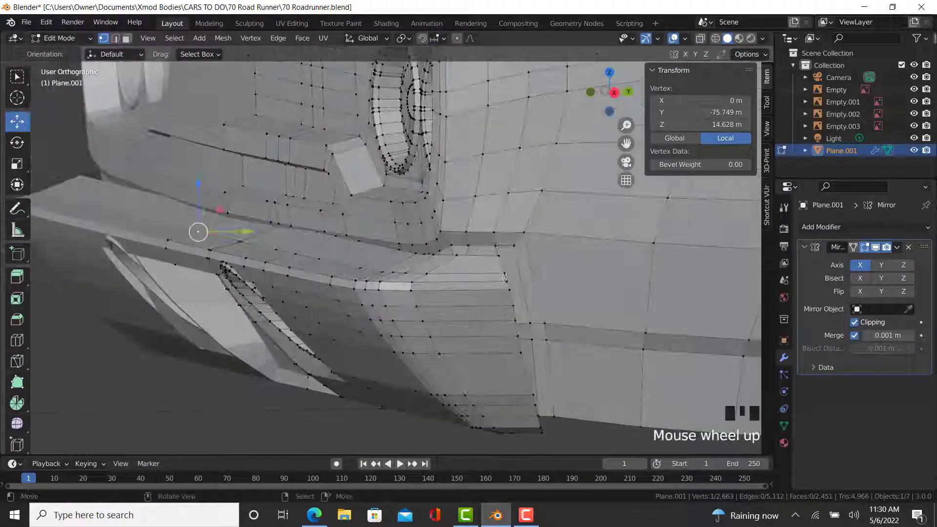
pyautogui.keyDown('ctrl'); pyautogui.rightClick(503, 273); pyautogui.keyUp('ctrl')
pyautogui.keyDown('ctrl'); pyautogui.rightClick(507, 281); pyautogui.keyUp('ctrl')
pyautogui.keyDown('ctrl'); pyautogui.rightClick(169, 239); pyautogui.keyUp('ctrl')
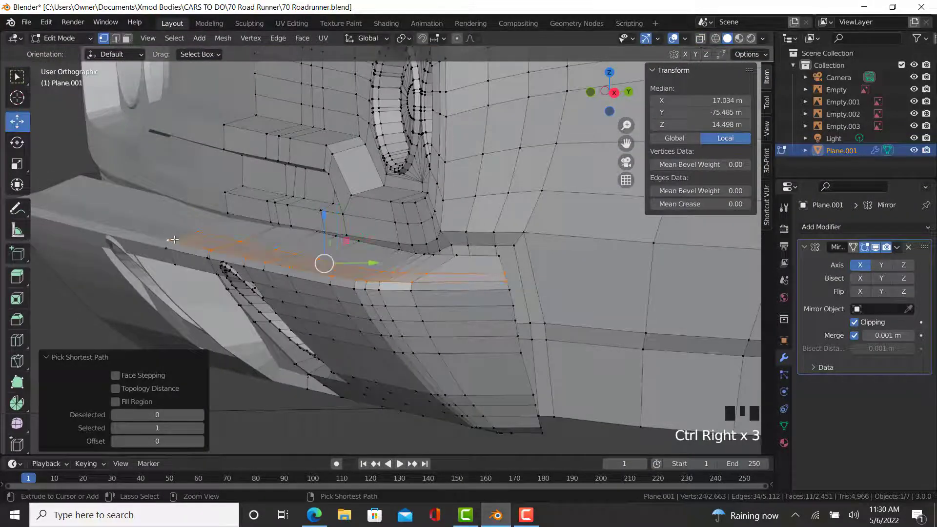
pyautogui.press('KP_3')
pyautogui.scroll(2, 251, 207)
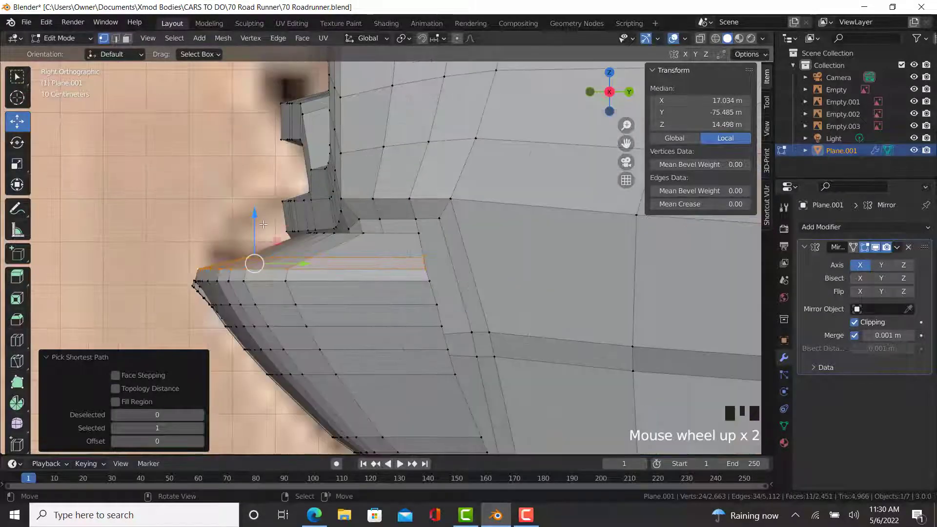
pyautogui.moveTo(251, 211); pyautogui.dragTo(272, 192)
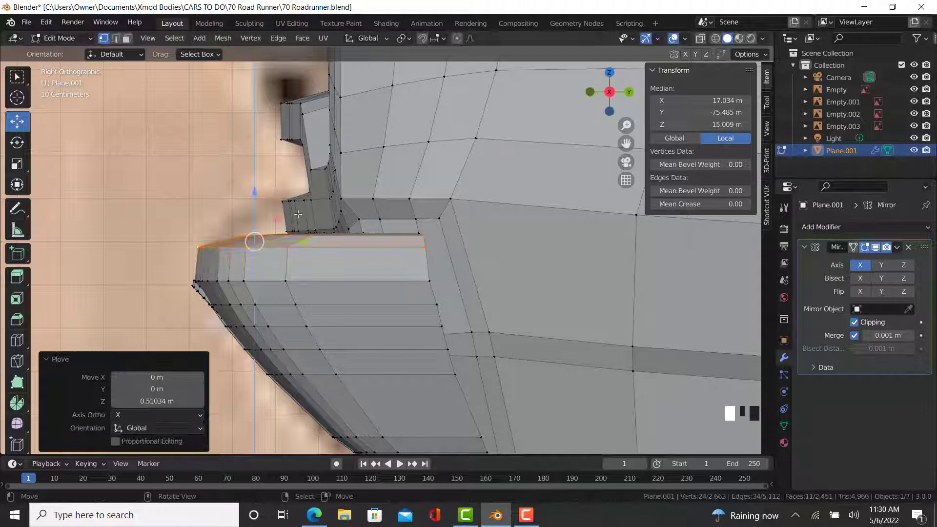
# Step: Select the edge line along the bumper's upper front crease, raise it about 0.24 m, and inspect the bumper in Object Mode
pyautogui.rightClick(424, 281)
pyautogui.moveTo(426, 280); pyautogui.dragTo(584, 248, button='middle')
pyautogui.keyDown('ctrl'); pyautogui.rightClick(584, 249); pyautogui.keyUp('ctrl')
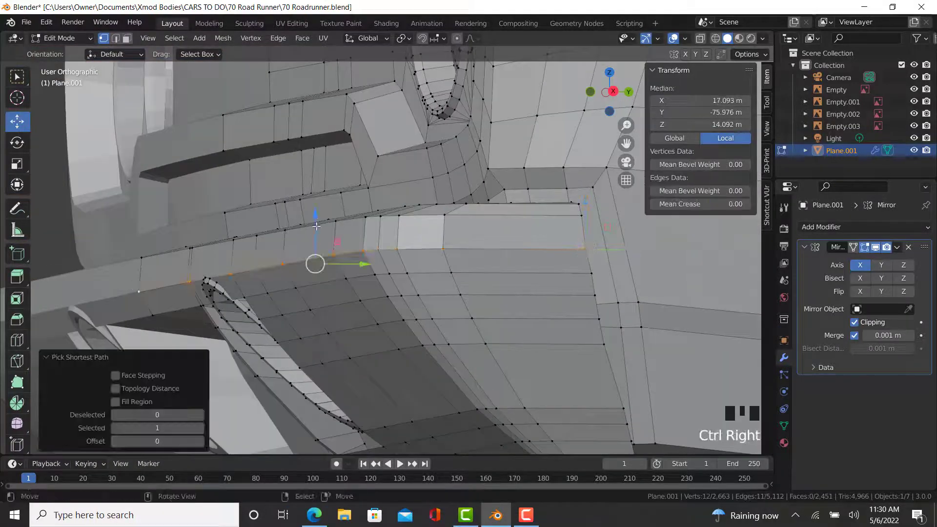
pyautogui.moveTo(317, 216); pyautogui.dragTo(324, 203)
pyautogui.press('Tab')
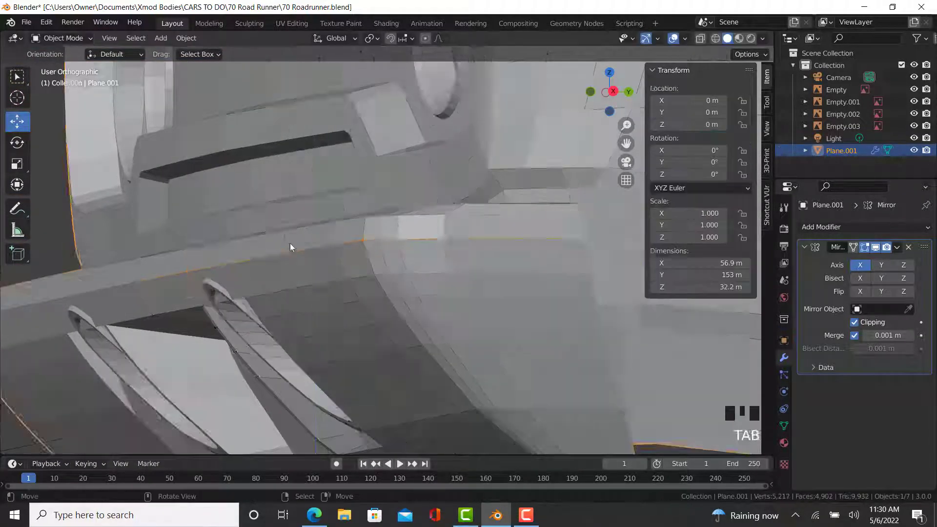
pyautogui.moveTo(289, 242); pyautogui.dragTo(388, 288, button='middle')
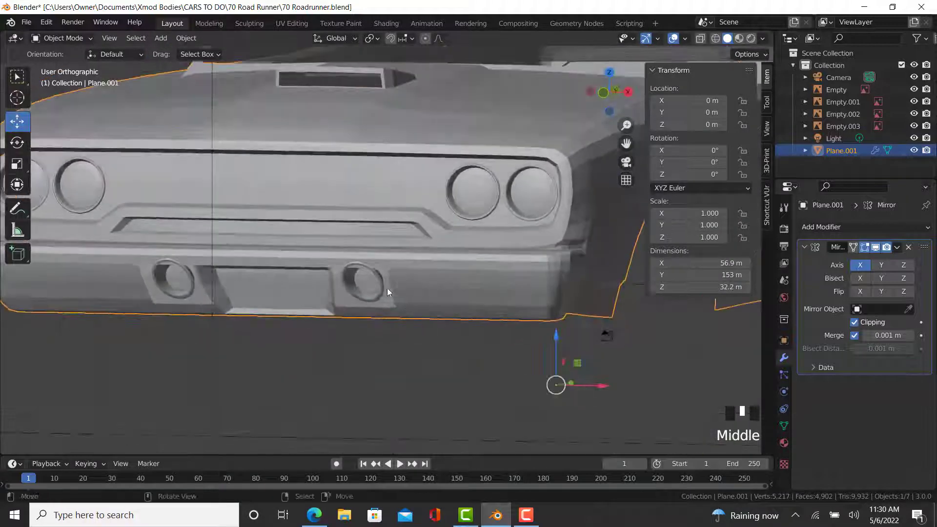
# Step: Return to Edit Mode and reselect the round light's rim loop together with its inner region
pyautogui.scroll(4, 361, 301)
pyautogui.rightClick(359, 302)
pyautogui.press('Tab')
pyautogui.scroll(4, 369, 313)
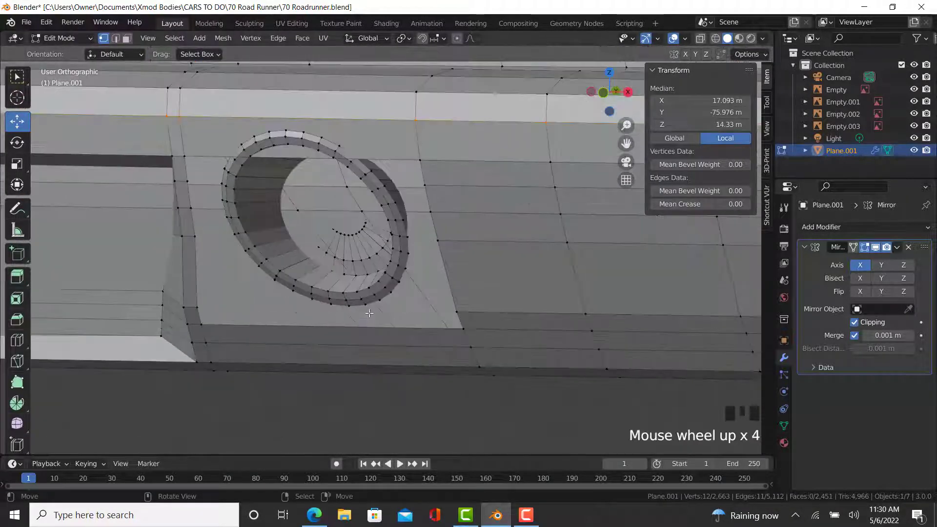
pyautogui.rightClick(365, 303)
pyautogui.keyDown('ctrl'); pyautogui.rightClick(406, 236); pyautogui.keyUp('ctrl')
pyautogui.keyDown('ctrl'); pyautogui.rightClick(306, 133); pyautogui.keyUp('ctrl')
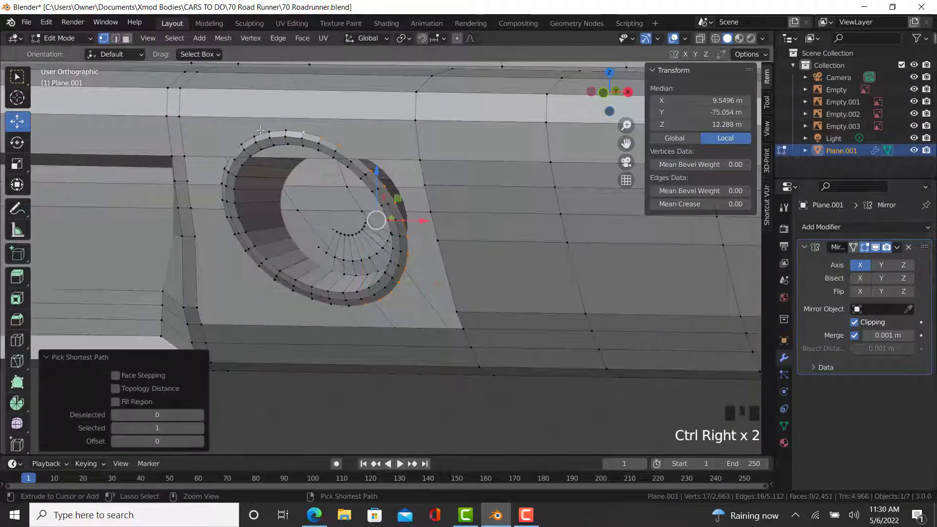
pyautogui.keyDown('ctrl'); pyautogui.rightClick(227, 244); pyautogui.keyUp('ctrl')
pyautogui.moveTo(359, 324); pyautogui.dragTo(364, 324, button='middle')
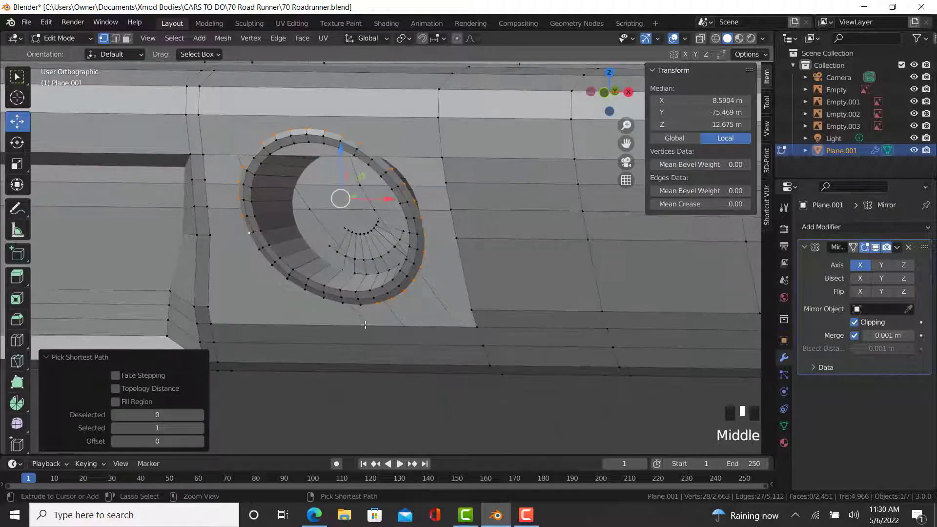
pyautogui.keyDown('ctrl'); pyautogui.rightClick(360, 311); pyautogui.keyUp('ctrl')
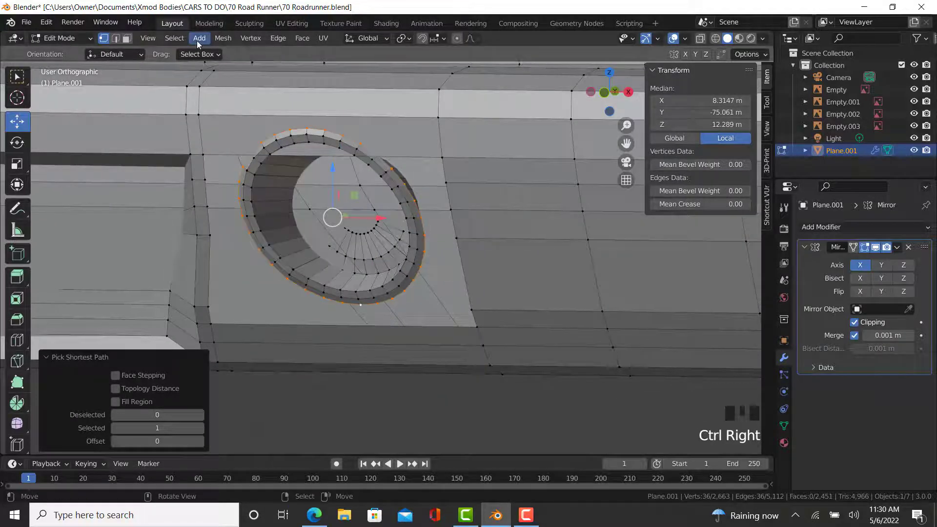
pyautogui.click(174, 38)
pyautogui.moveTo(234, 236)
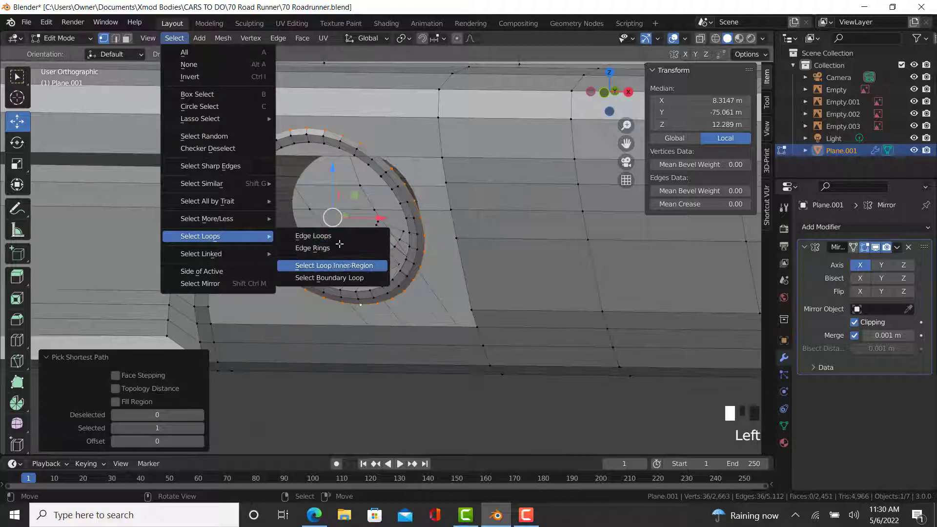
pyautogui.click(334, 265)
# Step: Try lowering the round light by 0.38787 m in Z, check it from front and side, and undo the moves
pyautogui.moveTo(345, 198); pyautogui.dragTo(351, 177)
pyautogui.scroll(-2, 351, 178)
pyautogui.press('KP_1')
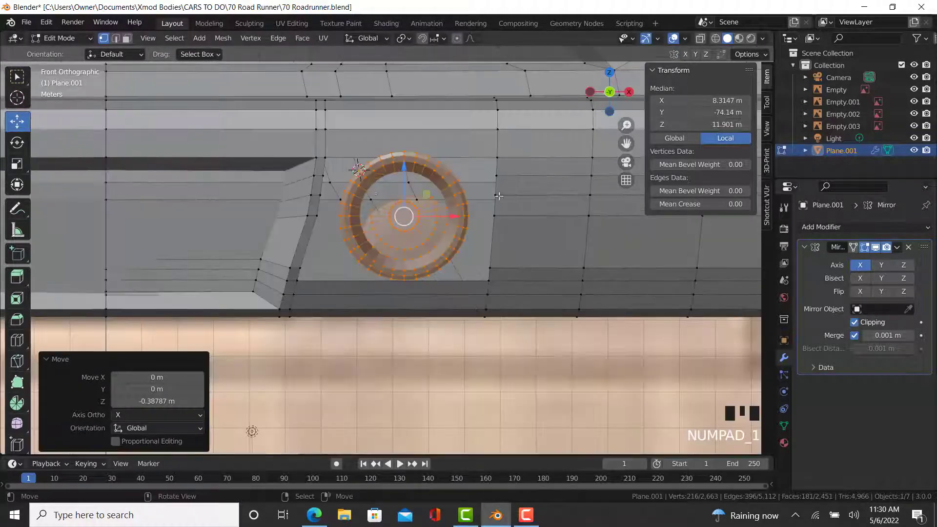
pyautogui.press('KP_3')
pyautogui.press('KP_1')
pyautogui.moveTo(405, 171); pyautogui.dragTo(407, 168)
pyautogui.hotkey('ctrl', 'z')
pyautogui.hotkey('ctrl', 'z')
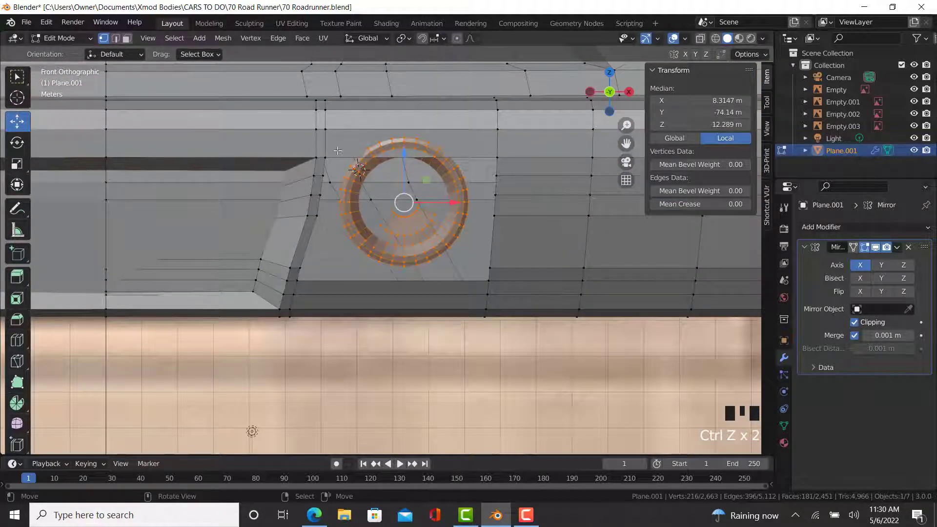
# Step: Try deleting the bumper face crossing the round light's upper rim, inspect the area, and undo the deletion
pyautogui.rightClick(326, 157)
pyautogui.keyDown('ctrl'); pyautogui.rightClick(326, 130); pyautogui.keyUp('ctrl')
pyautogui.keyDown('ctrl'); pyautogui.rightClick(497, 132); pyautogui.keyUp('ctrl')
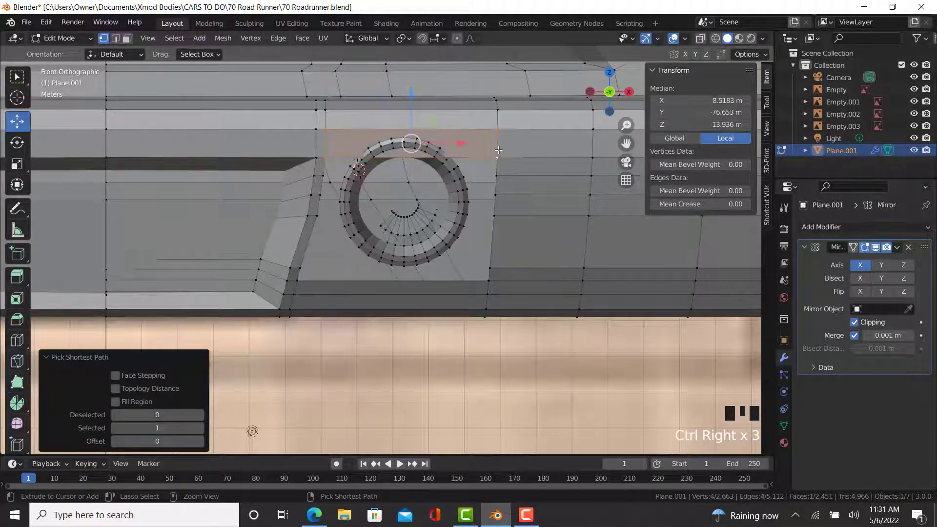
pyautogui.press('x')
pyautogui.click(497, 156)
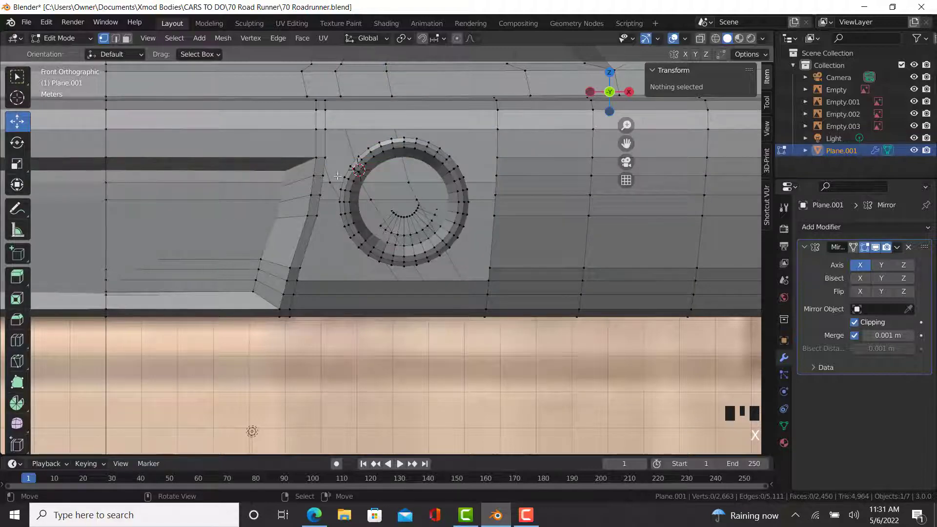
pyautogui.moveTo(338, 175)
pyautogui.mouseDown(button='middle')
pyautogui.moveTo(190, 175)
pyautogui.moveTo(325, 175)
pyautogui.mouseUp(button='middle')
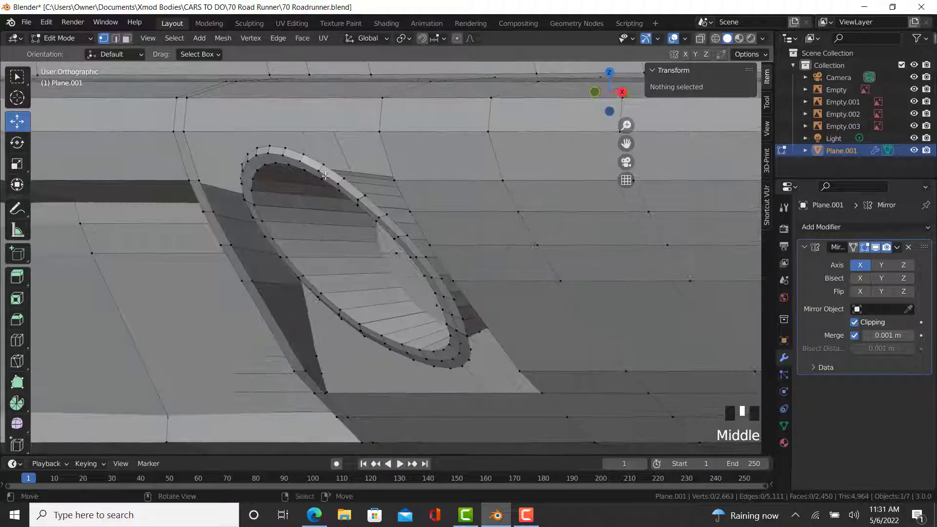
pyautogui.hotkey('ctrl', 'z')
pyautogui.hotkey('ctrl', 'z')
pyautogui.hotkey('ctrl', 'z')
pyautogui.hotkey('ctrl', 'z')
pyautogui.hotkey('ctrl', 'z')
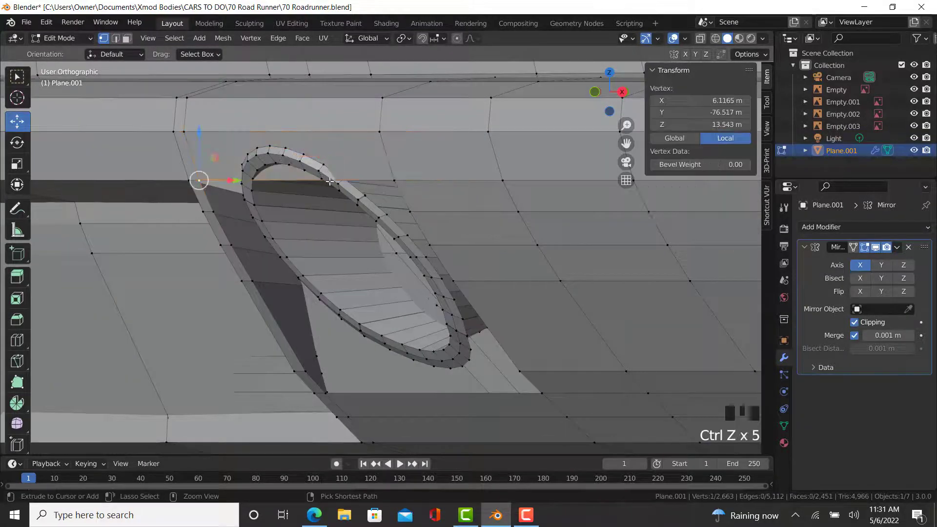
pyautogui.hotkey('ctrl', 'z')
# Step: In side wireframe view, scale the round light along Y to about 0.9 and move it -0.45679 m in Y
pyautogui.press('KP_3')
pyautogui.press('z')
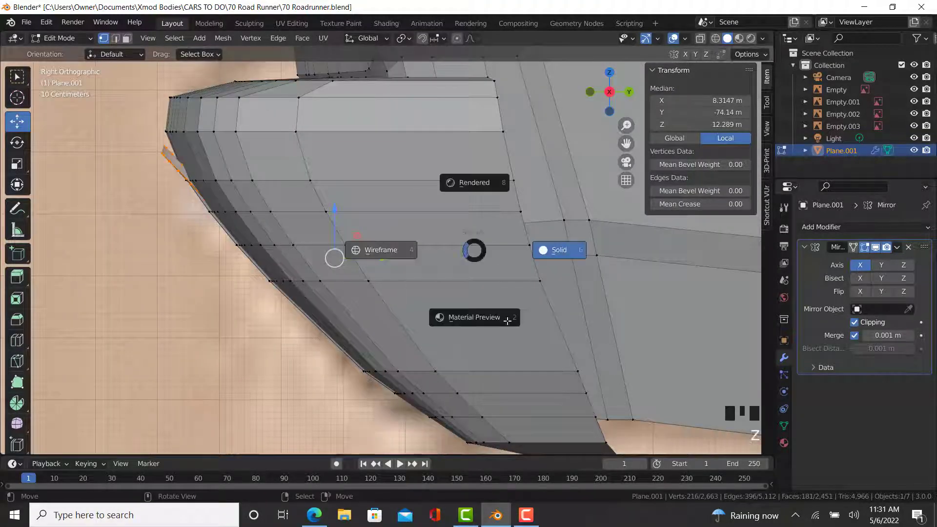
pyautogui.press('4')
pyautogui.press('s')
pyautogui.press('y')
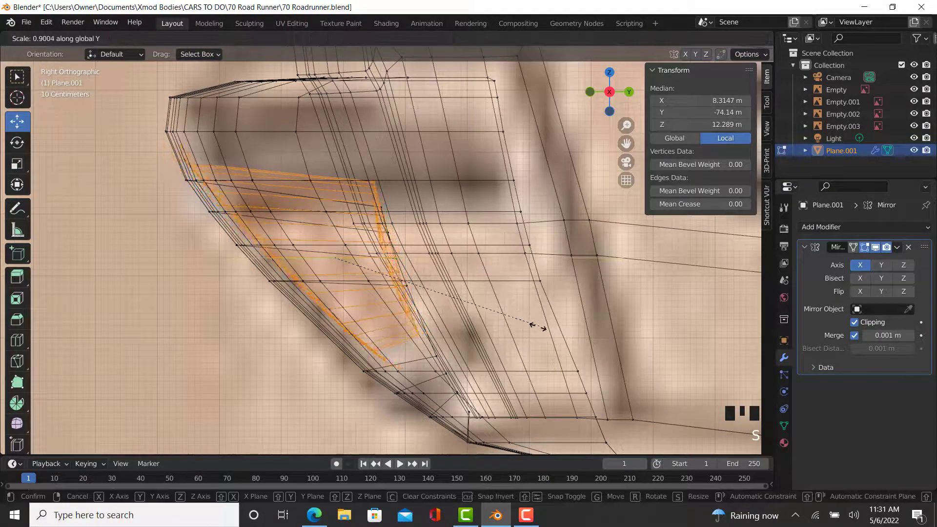
pyautogui.click(533, 326)
pyautogui.moveTo(379, 252); pyautogui.dragTo(349, 271)
pyautogui.hotkey('shift', 'z')
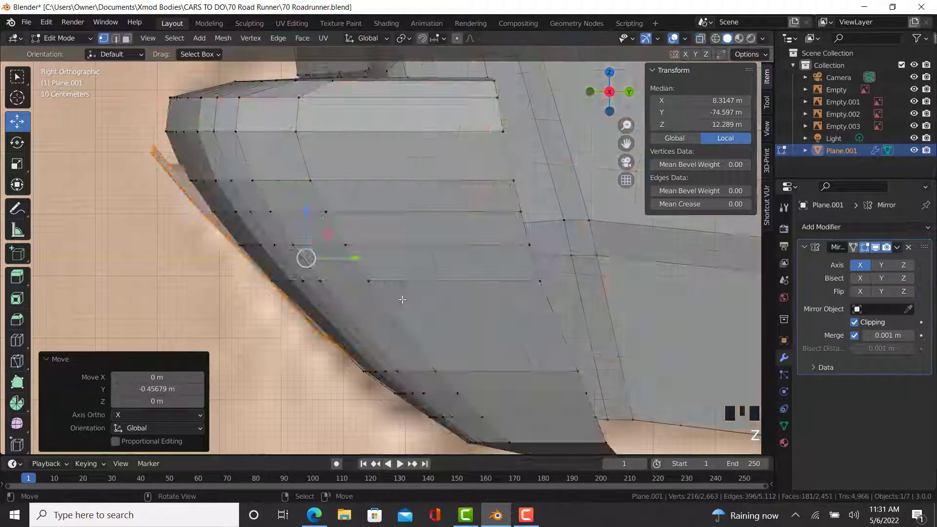
pyautogui.moveTo(349, 270)
pyautogui.mouseDown(button='middle')
pyautogui.moveTo(414, 273)
pyautogui.moveTo(450, 324)
pyautogui.mouseUp(button='middle')
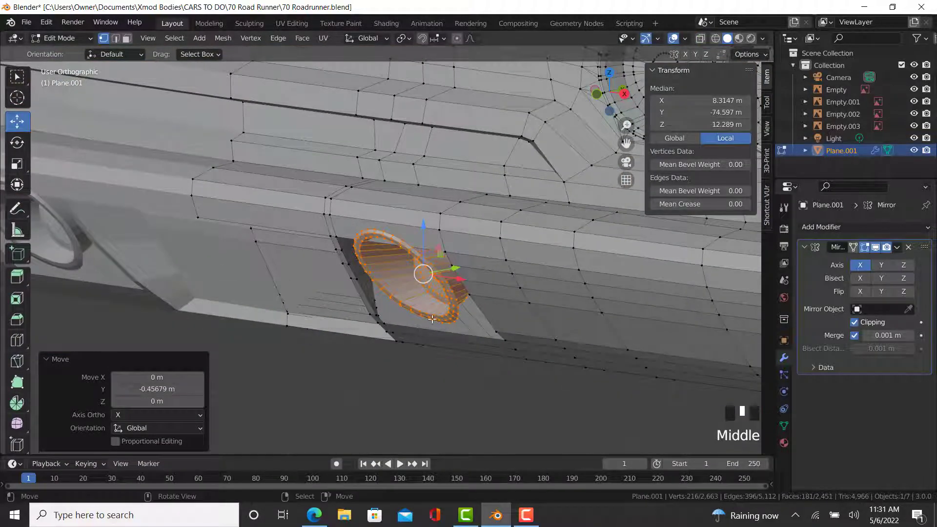
# Step: Delete the selected geometry of the round light's rim and inner region
pyautogui.press('x')
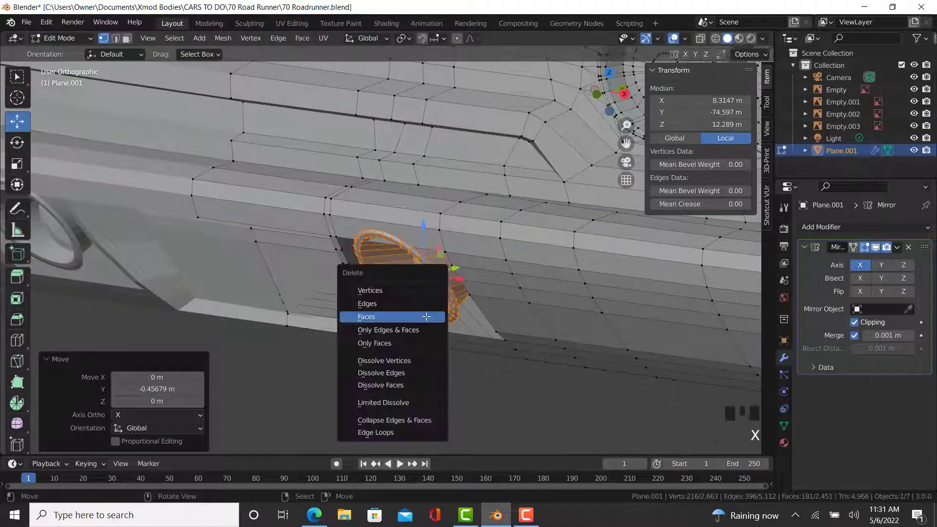
pyautogui.click(370, 312)
pyautogui.moveTo(370, 312); pyautogui.dragTo(388, 268, button='middle')
# Step: Fill the upper rows of the gap left by the round light with faces joining the neighbouring bumper vertices
pyautogui.click(355, 251)
pyautogui.scroll(2, 332, 246)
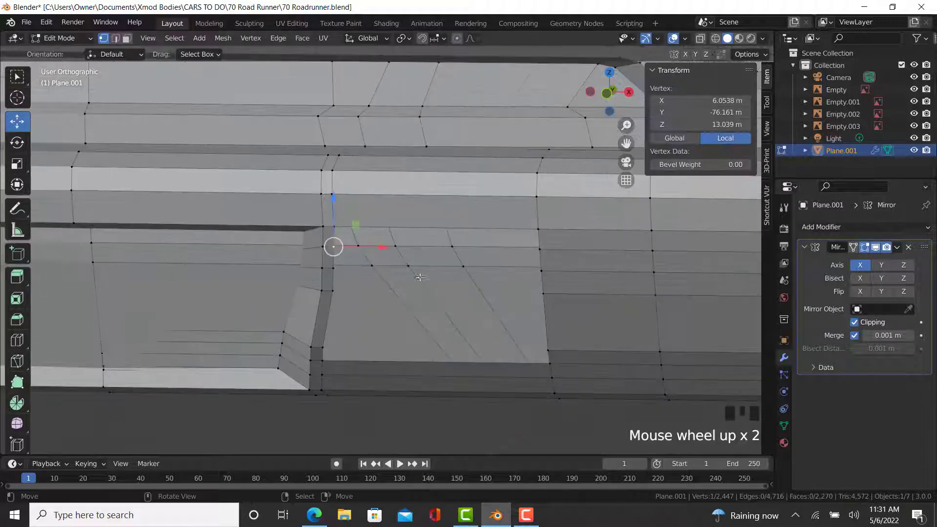
pyautogui.keyDown('ctrl'); pyautogui.rightClick(542, 248); pyautogui.keyUp('ctrl')
pyautogui.rightClick(541, 269)
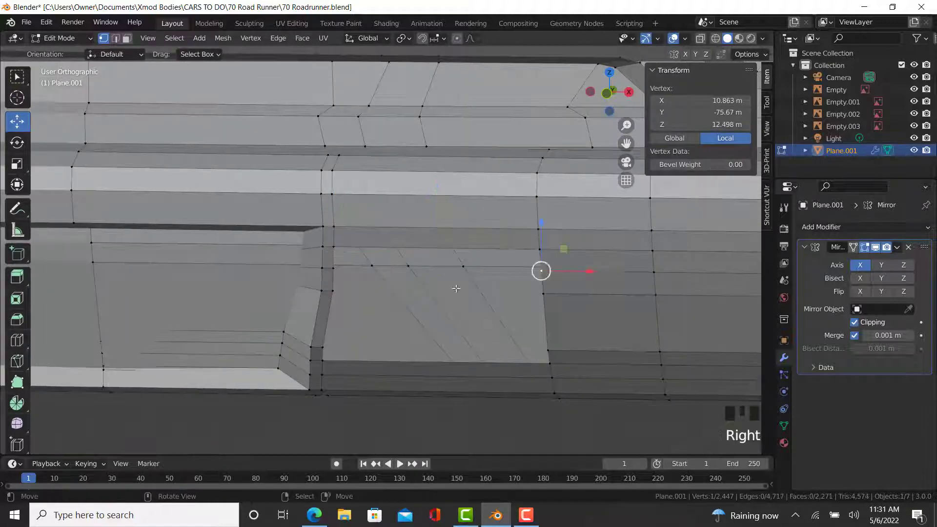
pyautogui.keyDown('ctrl'); pyautogui.rightClick(333, 279); pyautogui.keyUp('ctrl')
pyautogui.rightClick(332, 291)
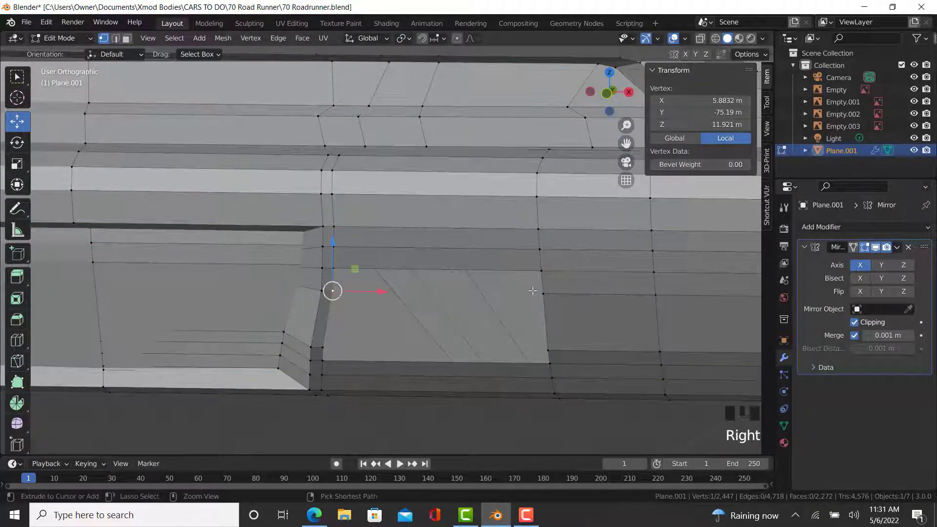
pyautogui.keyDown('ctrl'); pyautogui.rightClick(333, 268); pyautogui.keyUp('ctrl')
pyautogui.press('f')
# Step: Fill the lower rows of the round light's gap with faces and check the closed bumper panel in Object Mode
pyautogui.rightClick(545, 350)
pyautogui.keyDown('ctrl'); pyautogui.rightClick(324, 348); pyautogui.keyUp('ctrl')
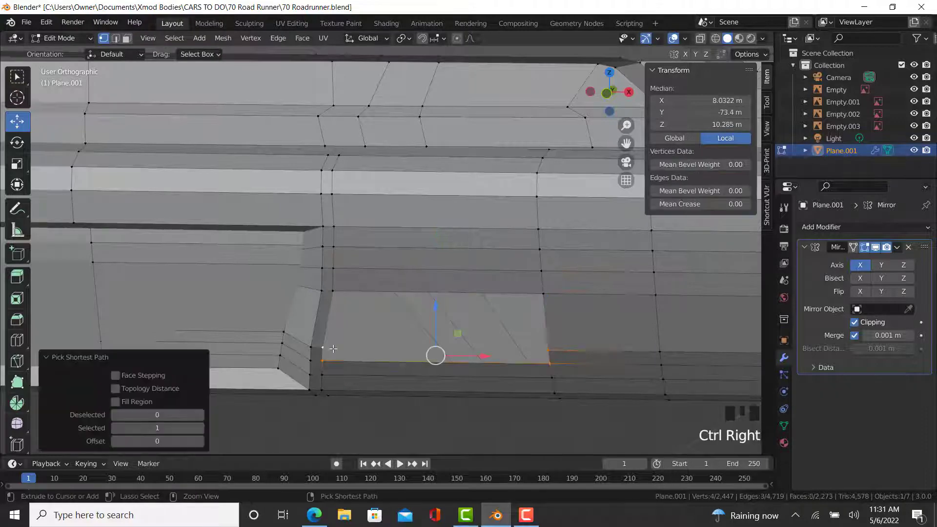
pyautogui.rightClick(322, 348)
pyautogui.keyDown('ctrl'); pyautogui.rightClick(345, 305); pyautogui.keyUp('ctrl')
pyautogui.keyDown('ctrl'); pyautogui.rightClick(545, 300); pyautogui.keyUp('ctrl')
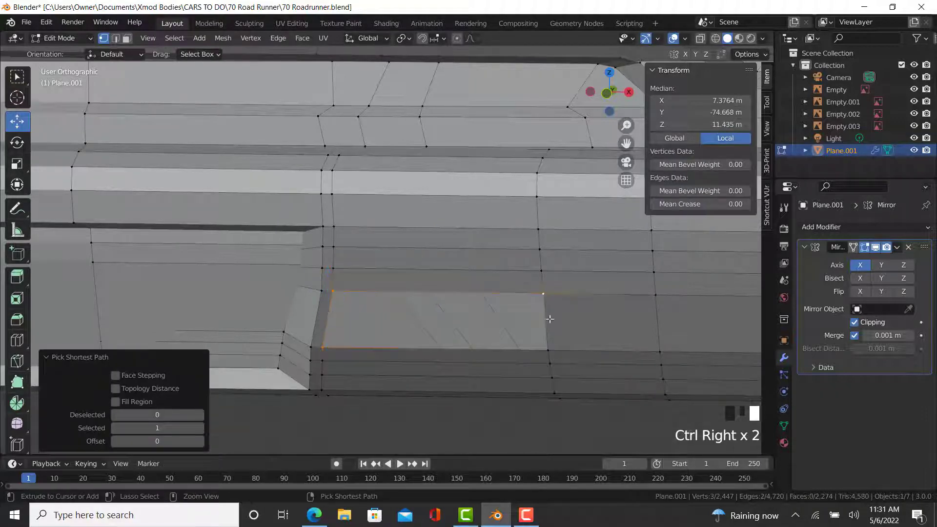
pyautogui.keyDown('ctrl'); pyautogui.rightClick(549, 349); pyautogui.keyUp('ctrl')
pyautogui.press('f')
pyautogui.rightClick(548, 349)
pyautogui.press('Tab')
pyautogui.scroll(-5, 547, 349)
pyautogui.moveTo(547, 349); pyautogui.dragTo(287, 257, button='middle')
# Step: Select the upper side wall vertices of the bumper's centre recess in wireframe and move them -0.19027 m in X
pyautogui.press('Tab')
pyautogui.rightClick(290, 258)
pyautogui.press('z')
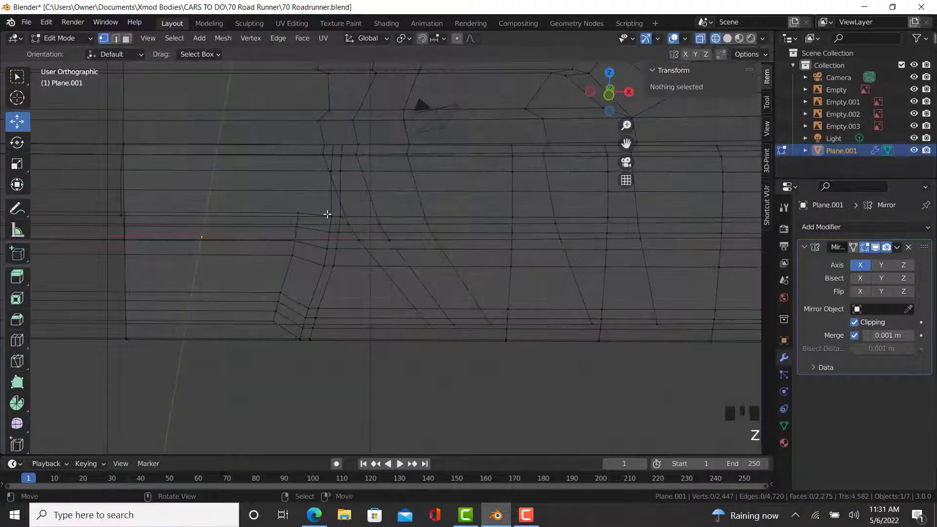
pyautogui.rightClick(327, 212)
pyautogui.keyDown('ctrl'); pyautogui.rightClick(304, 258); pyautogui.keyUp('ctrl')
pyautogui.keyDown('ctrl'); pyautogui.rightClick(304, 258); pyautogui.keyUp('ctrl')
pyautogui.keyDown('ctrl'); pyautogui.rightClick(323, 261); pyautogui.keyUp('ctrl')
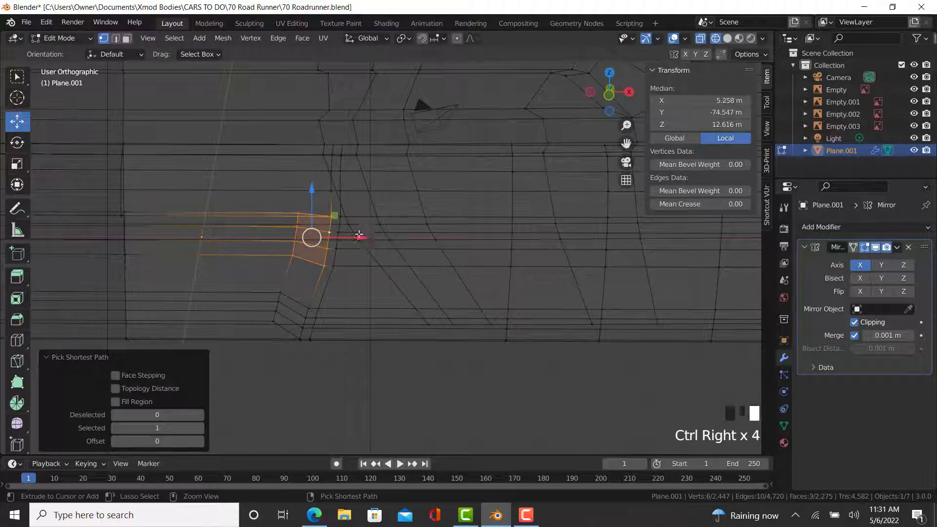
pyautogui.moveTo(359, 235); pyautogui.dragTo(353, 238)
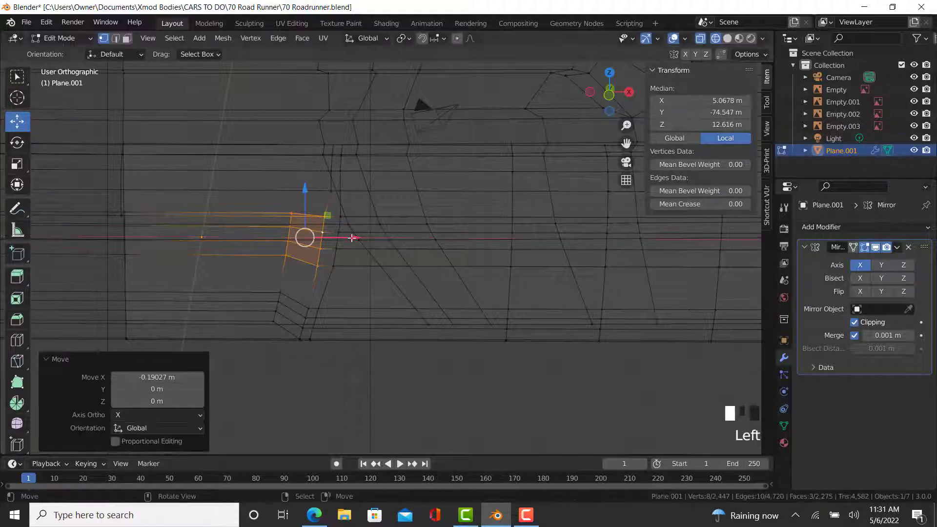
# Step: Inspect the bumper's front and centre recess from several angles in Object Mode with solid shading
pyautogui.press('z')
pyautogui.press('Tab')
pyautogui.scroll(-5, 418, 328)
pyautogui.moveTo(418, 328); pyautogui.dragTo(479, 317, button='middle')
pyautogui.scroll(-3, 383, 368)
pyautogui.moveTo(382, 367); pyautogui.dragTo(405, 346, button='middle')
pyautogui.scroll(3, 405, 347)
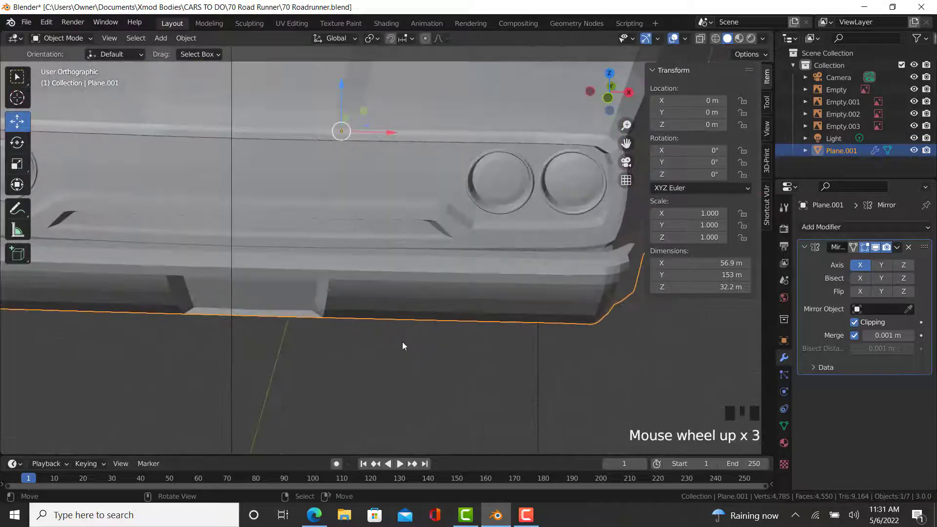
# Step: Place the 3D cursor on the bumper's front panel beside the centre recess and save 70 Roadrunner.blend
pyautogui.click(17, 98)
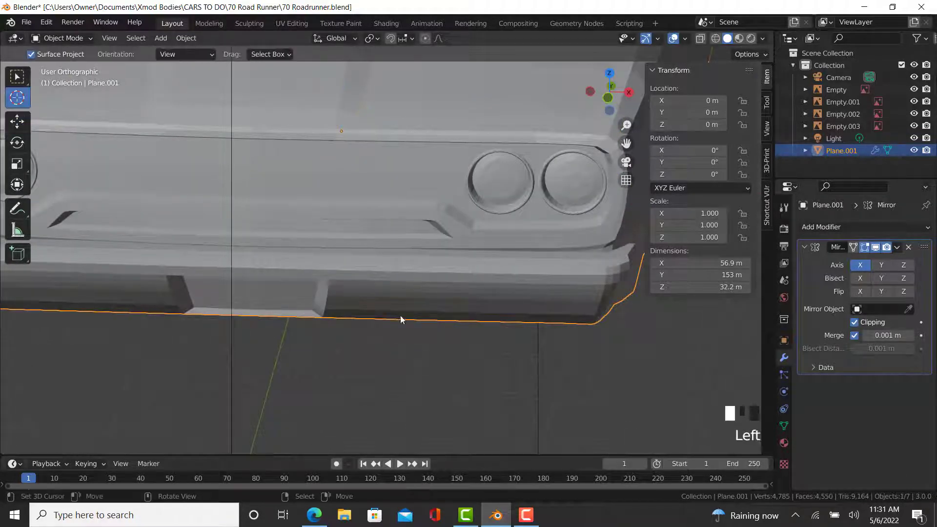
pyautogui.click(26, 22)
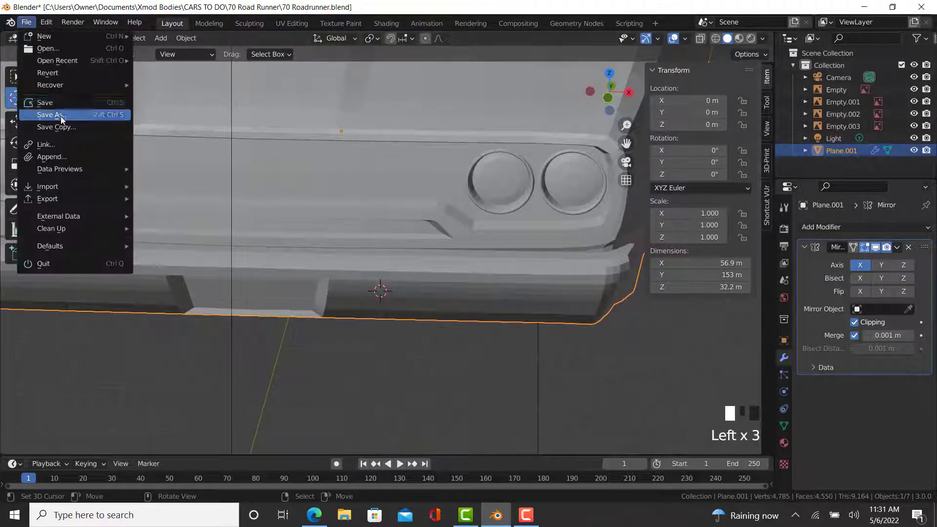
pyautogui.click(61, 116)
# Step: Add a 32-vertex cylinder at the 3D cursor in front wireframe view and set its X rotation to 90°
pyautogui.press('KP_1')
pyautogui.press('z')
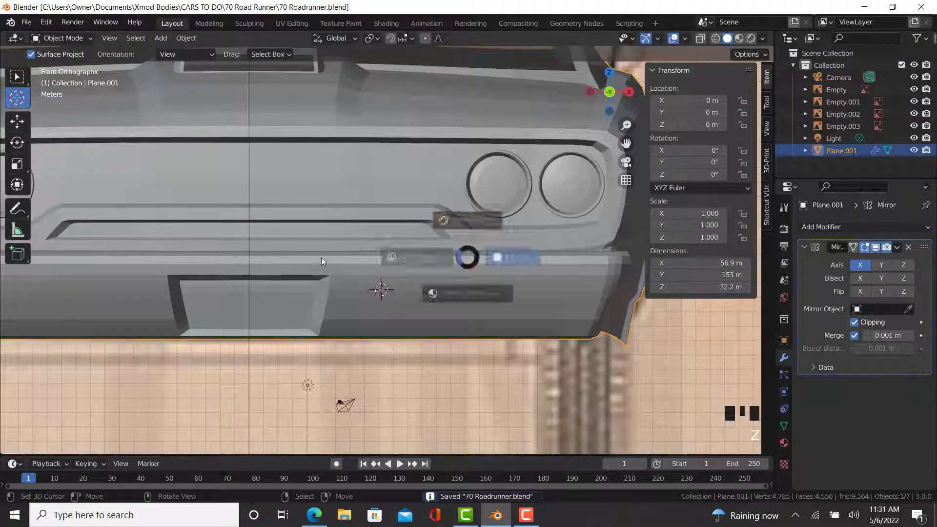
pyautogui.click(321, 256)
pyautogui.press('Tab')
pyautogui.scroll(1, 292, 302)
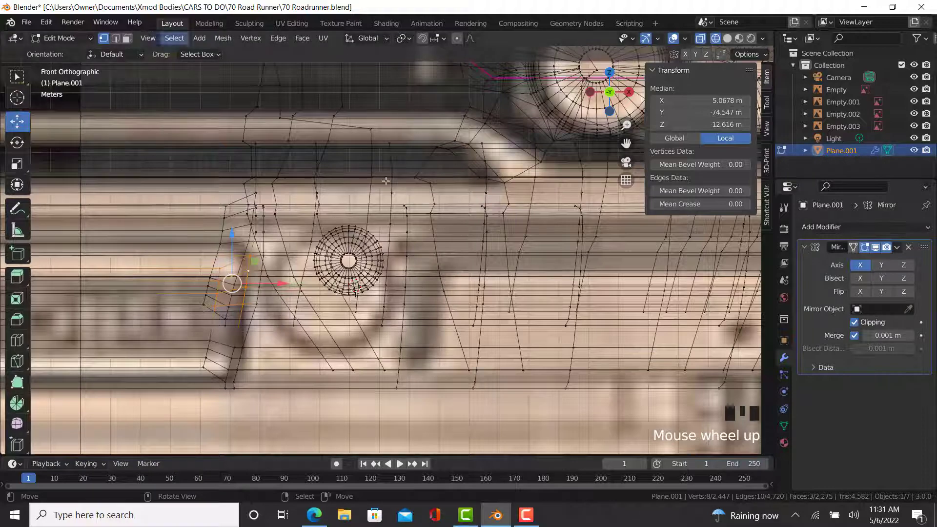
pyautogui.press('Tab')
pyautogui.click(161, 38)
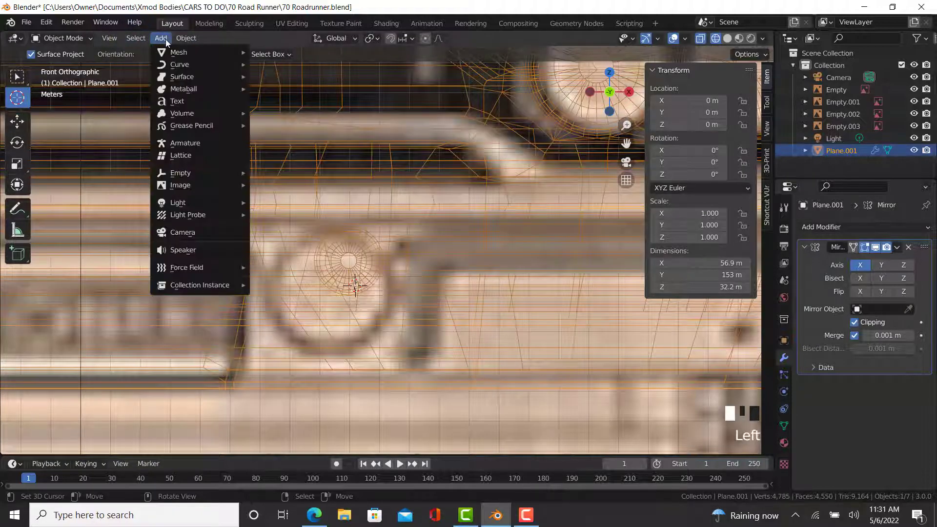
pyautogui.moveTo(189, 53)
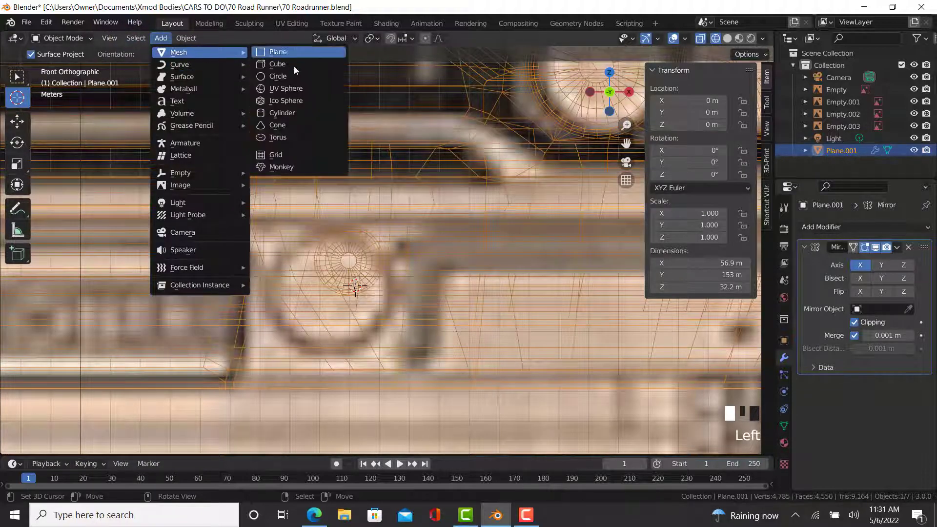
pyautogui.click(288, 112)
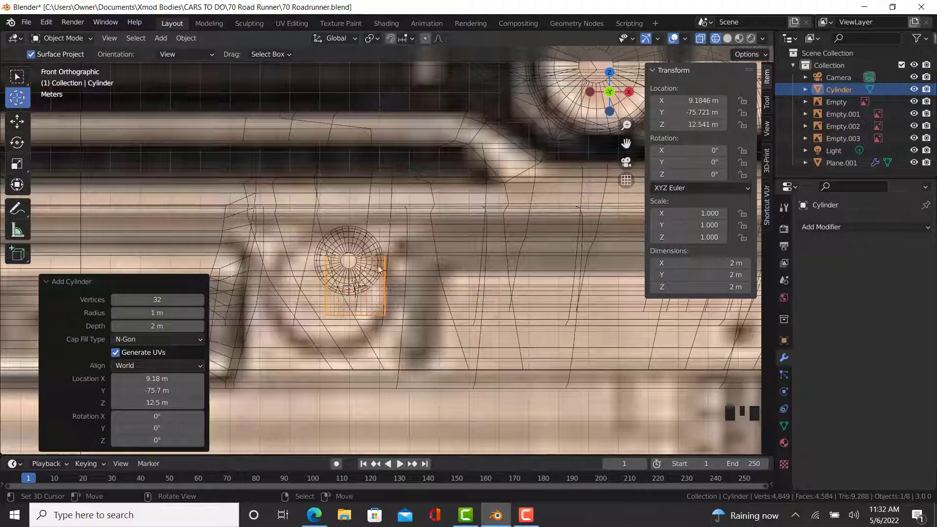
pyautogui.click(710, 150)
pyautogui.write('90')
pyautogui.press('Return')
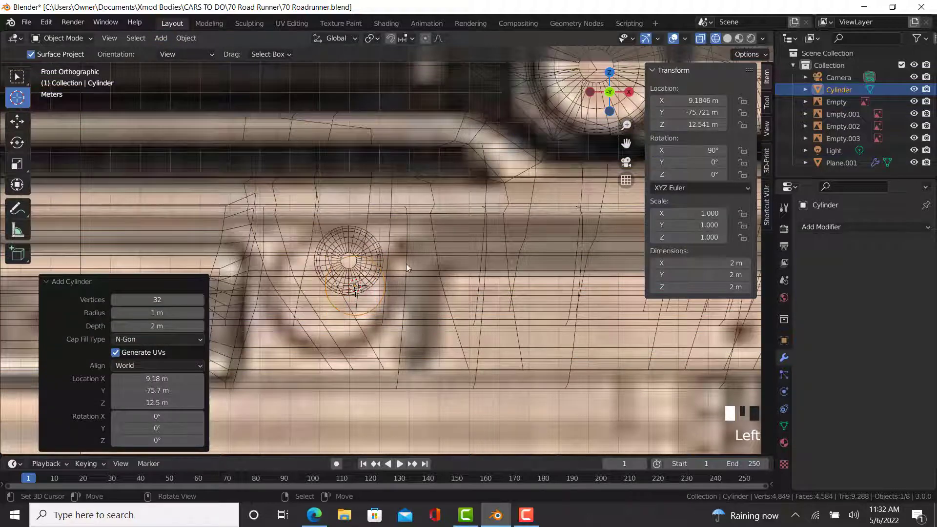
# Step: Scale the cylinder by 1.853 and move it -0.80021 m in X and -0.22863 m in Z onto the blueprint's round light
pyautogui.press('Tab')
pyautogui.press('s')
pyautogui.click(426, 312)
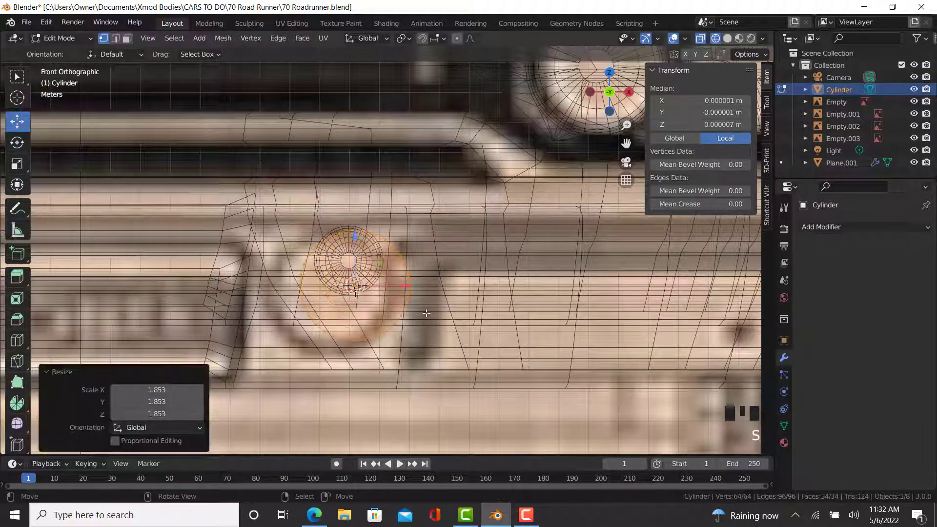
pyautogui.moveTo(358, 291); pyautogui.dragTo(334, 298)
pyautogui.click(332, 299)
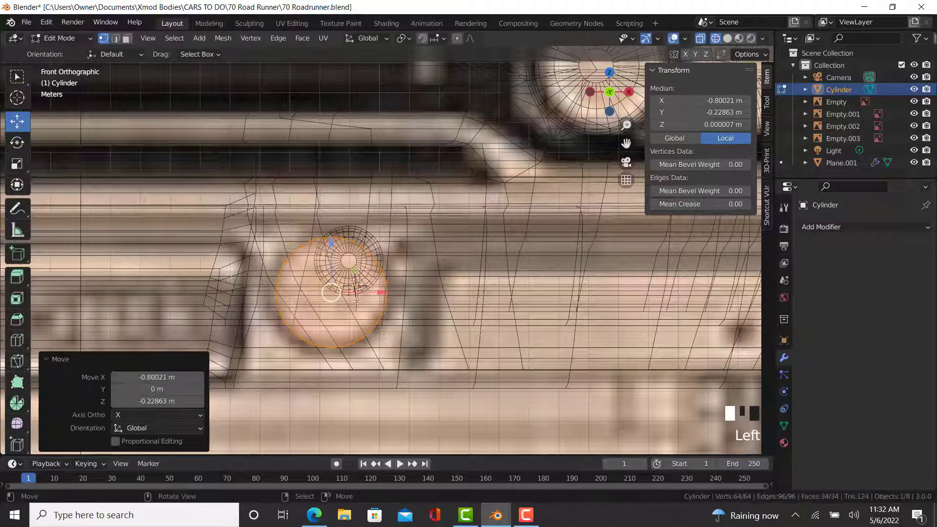
pyautogui.press('z')
pyautogui.moveTo(370, 303); pyautogui.dragTo(386, 295, button='middle')
pyautogui.moveTo(415, 304); pyautogui.dragTo(428, 305)
pyautogui.press('Tab')
# Step: In the car body's Edit Mode, select the bumper front panel's upper edge line from behind, out to its outer end
pyautogui.rightClick(499, 317)
pyautogui.moveTo(483, 317); pyautogui.dragTo(407, 315, button='middle')
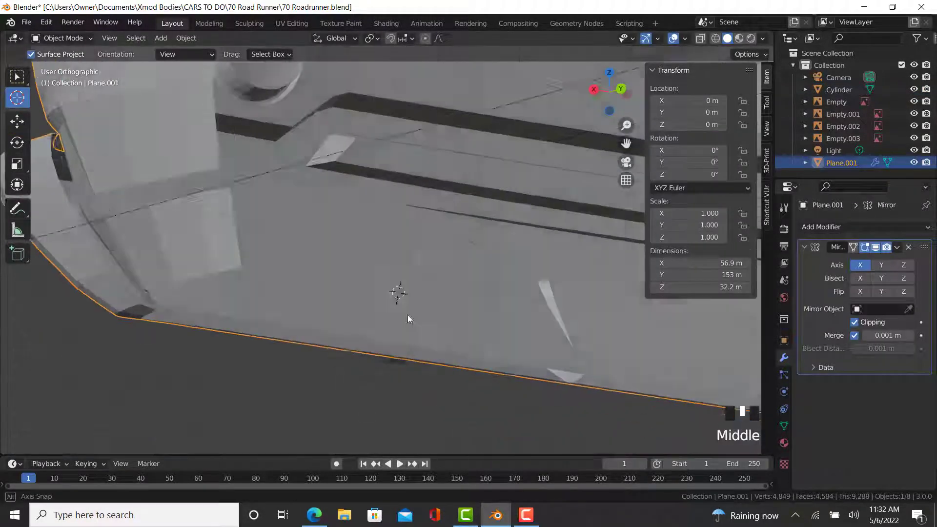
pyautogui.press('Tab')
pyautogui.rightClick(523, 235)
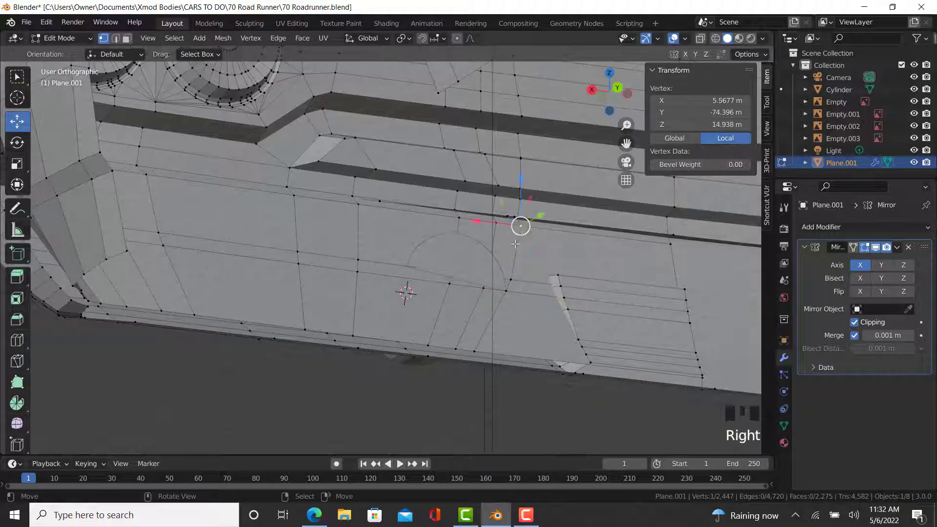
pyautogui.scroll(-1, 379, 233)
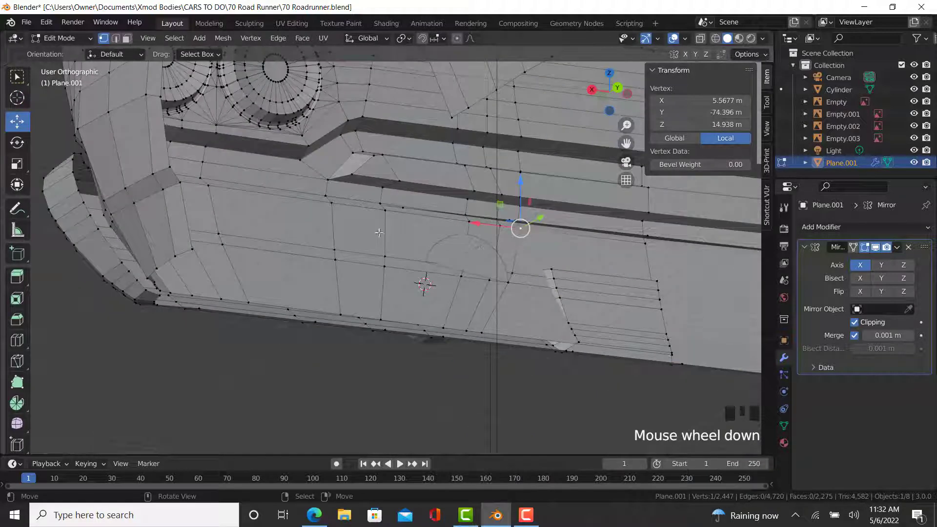
pyautogui.keyDown('ctrl'); pyautogui.rightClick(200, 199); pyautogui.keyUp('ctrl')
pyautogui.keyDown('ctrl'); pyautogui.rightClick(208, 243); pyautogui.keyUp('ctrl')
# Step: Extend the selection around the inner end and lower line to enclose the whole panel strip the cylinder pokes through, seen from behind
pyautogui.press('z')
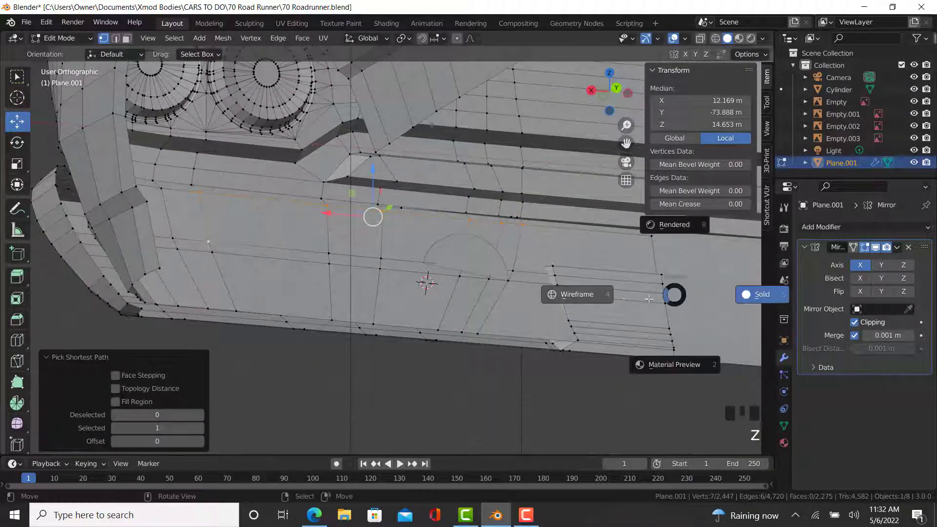
pyautogui.click(613, 296)
pyautogui.scroll(1, 660, 299)
pyautogui.keyDown('ctrl'); pyautogui.rightClick(669, 304); pyautogui.keyUp('ctrl')
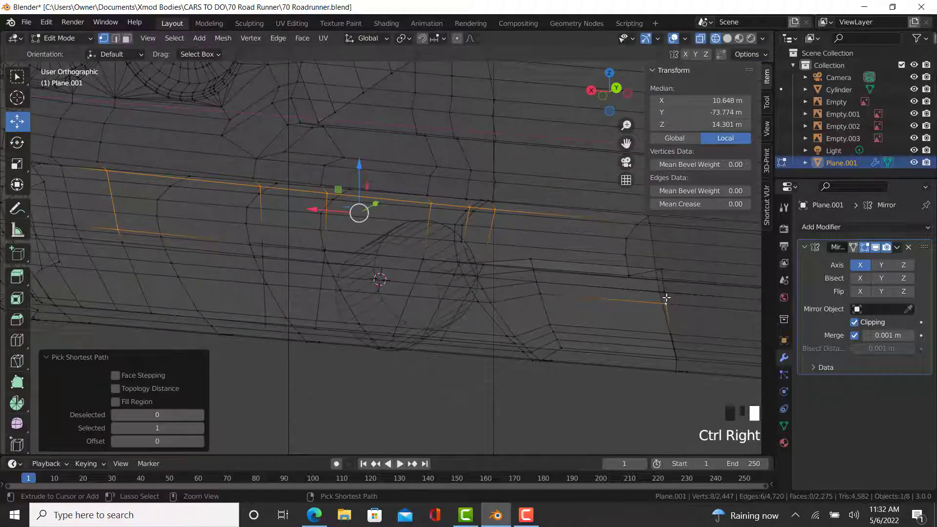
pyautogui.moveTo(667, 298); pyautogui.dragTo(629, 302, button='middle')
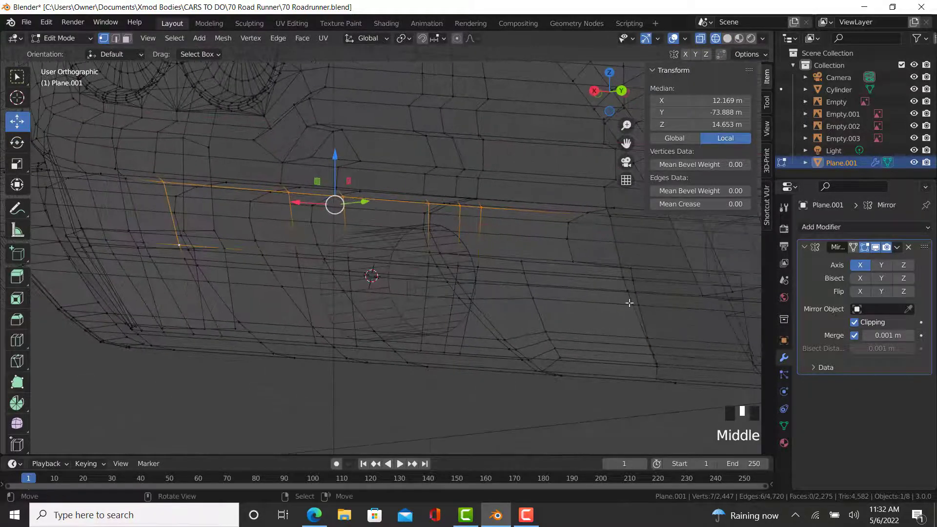
pyautogui.keyDown('ctrl'); pyautogui.rightClick(619, 293); pyautogui.keyUp('ctrl')
pyautogui.keyDown('ctrl'); pyautogui.rightClick(608, 222); pyautogui.keyUp('ctrl')
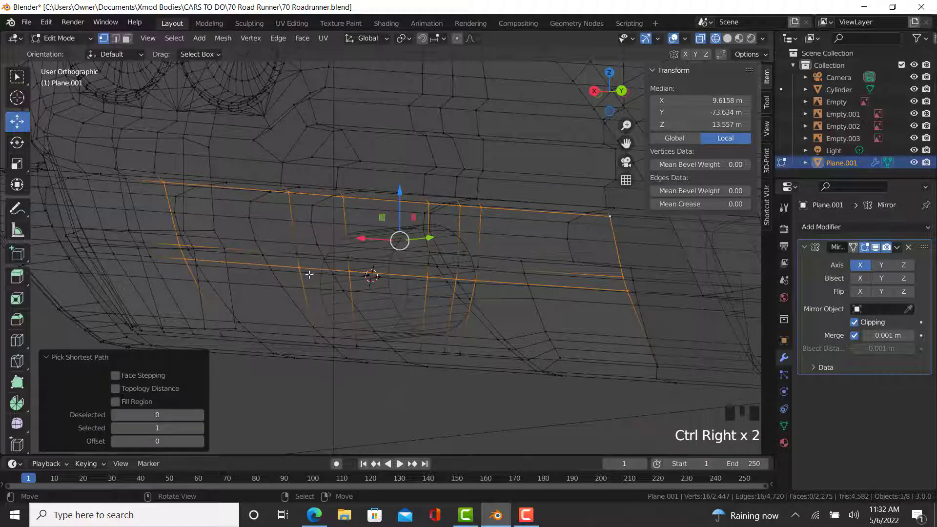
pyautogui.press('z')
pyautogui.click(389, 273)
pyautogui.keyDown('ctrl'); pyautogui.rightClick(291, 253); pyautogui.keyUp('ctrl')
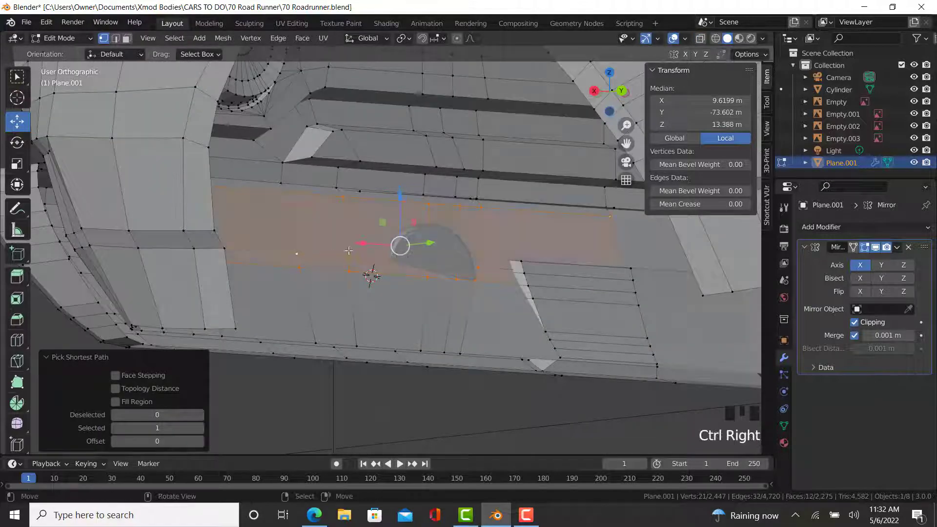
# Step: Move the selected strip back in Y, flatten it with a Y scale of 0.587, and shift it another 0.12475 m in Y
pyautogui.moveTo(348, 250); pyautogui.dragTo(479, 240, button='middle')
pyautogui.moveTo(457, 236); pyautogui.dragTo(470, 236)
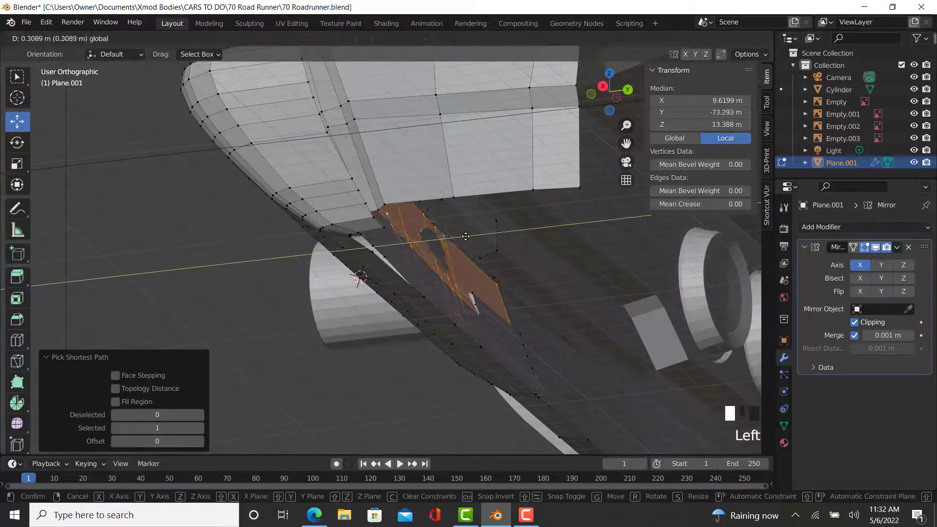
pyautogui.press('s')
pyautogui.click(426, 240)
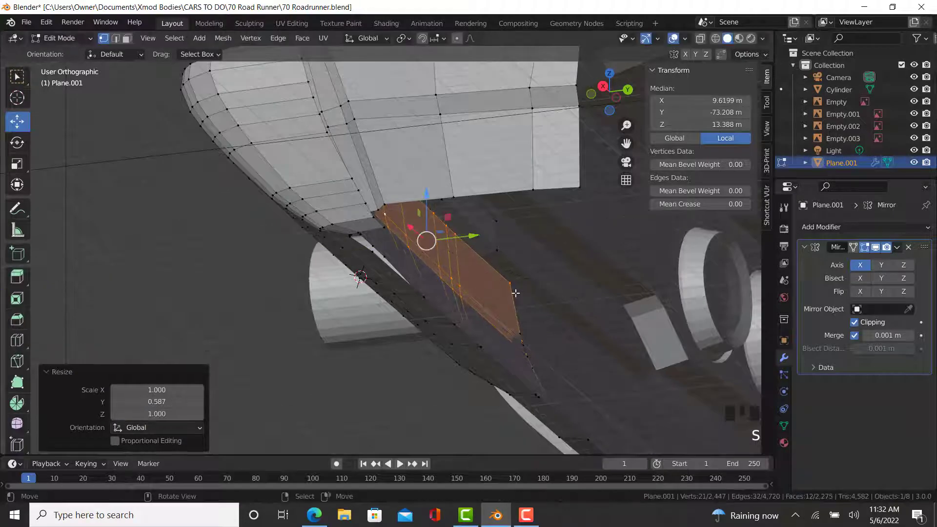
pyautogui.press('KP_3')
pyautogui.press('z')
pyautogui.click(439, 293)
pyautogui.scroll(2, 468, 267)
pyautogui.moveTo(480, 259); pyautogui.dragTo(495, 260)
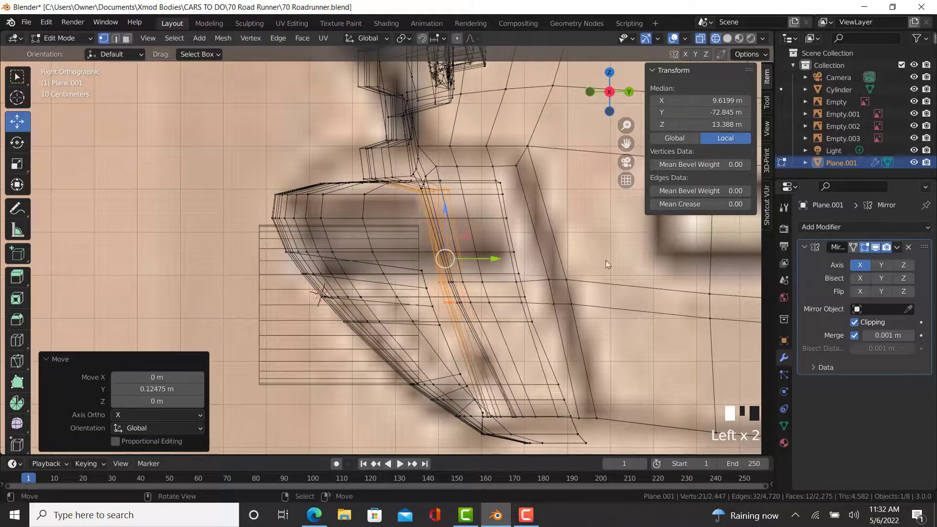
# Step: Examine the moved strip and the bumper around the cylinder from several sides, with and without Edit Mode
pyautogui.moveTo(495, 259); pyautogui.dragTo(433, 277, button='middle')
pyautogui.press('Tab')
pyautogui.scroll(-5, 286, 274)
pyautogui.moveTo(284, 274); pyautogui.dragTo(492, 293, button='middle')
pyautogui.rightClick(338, 286)
pyautogui.press('Tab')
pyautogui.scroll(4, 380, 285)
pyautogui.moveTo(380, 285); pyautogui.dragTo(293, 263, button='middle')
pyautogui.press('Tab')
pyautogui.rightClick(469, 282)
pyautogui.scroll(-3, 453, 285)
pyautogui.press('Tab')
pyautogui.scroll(5, 374, 311)
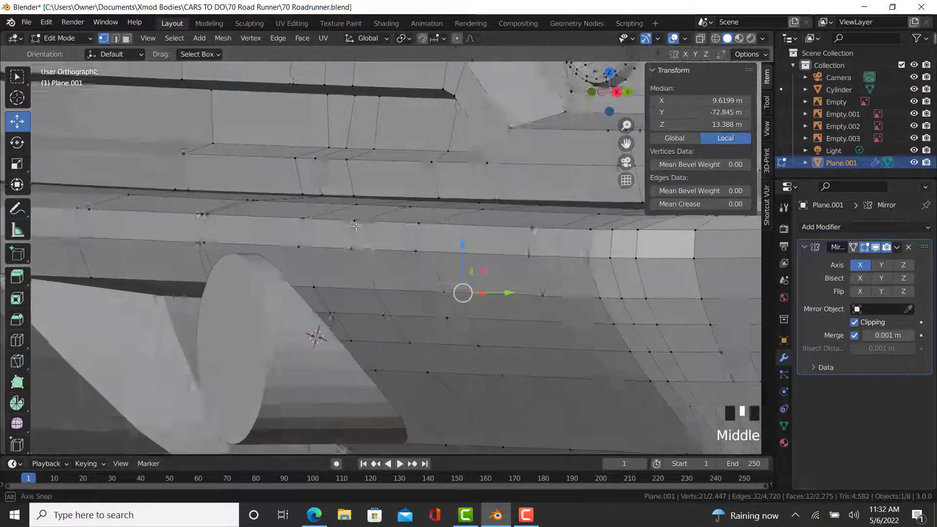
# Step: Add a lengthwise loop cut along the bumper's upper front face and move it -0.045944 m in Z
pyautogui.scroll(3, 273, 249)
pyautogui.click(16, 339)
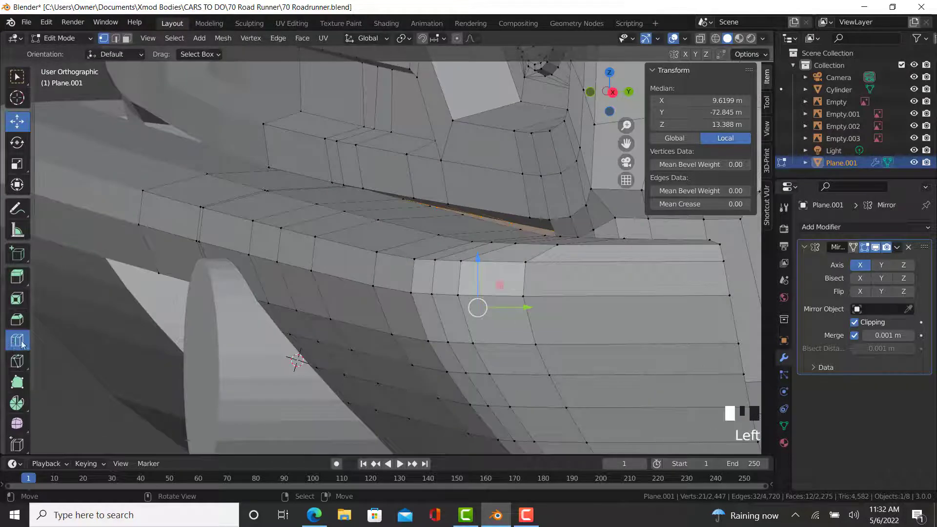
pyautogui.moveTo(382, 310)
pyautogui.mouseDown()
pyautogui.moveTo(392, 317)
pyautogui.moveTo(389, 305)
pyautogui.mouseUp()
pyautogui.click(18, 121)
pyautogui.moveTo(342, 274); pyautogui.dragTo(329, 232, button='middle')
pyautogui.moveTo(346, 207); pyautogui.dragTo(351, 214)
pyautogui.moveTo(364, 410); pyautogui.dragTo(441, 377, button='middle')
pyautogui.scroll(2, 442, 377)
pyautogui.keyDown('shift'); pyautogui.scroll(-1, 373, 328); pyautogui.keyUp('shift')
pyautogui.scroll(-2, 630, 338)
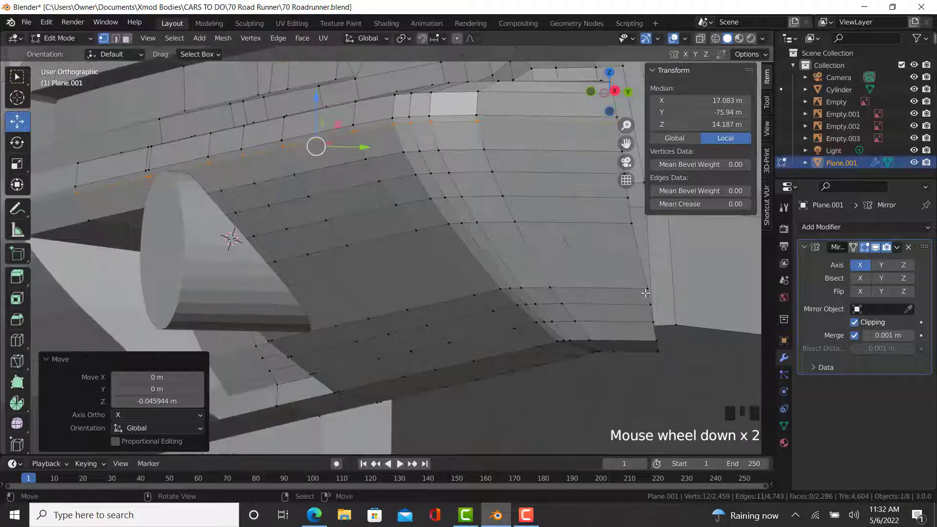
# Step: Select the bumper's lower front edge line from the outer end to the recess and edge-slide it by a factor of 0.104
pyautogui.rightClick(647, 286)
pyautogui.keyDown('ctrl'); pyautogui.rightClick(239, 344); pyautogui.keyUp('ctrl')
pyautogui.scroll(1, 514, 363)
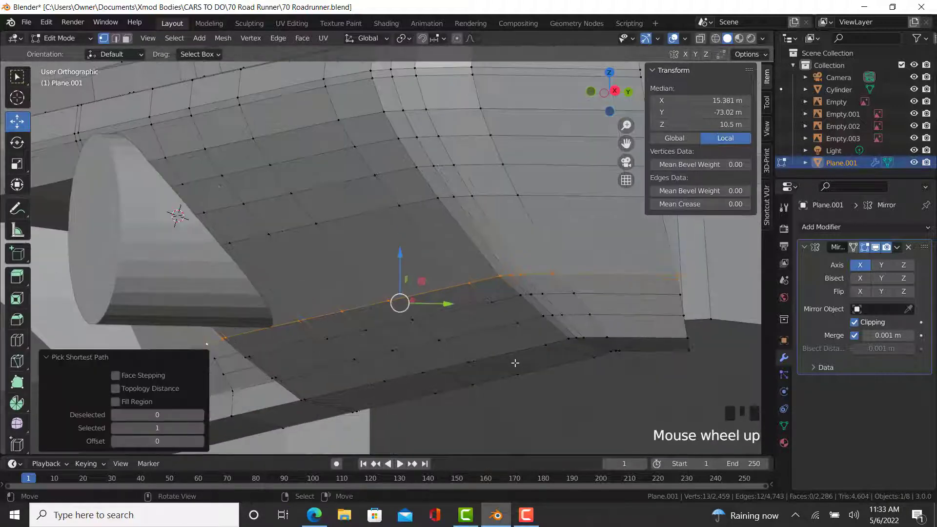
pyautogui.press('g')
pyautogui.press('g')
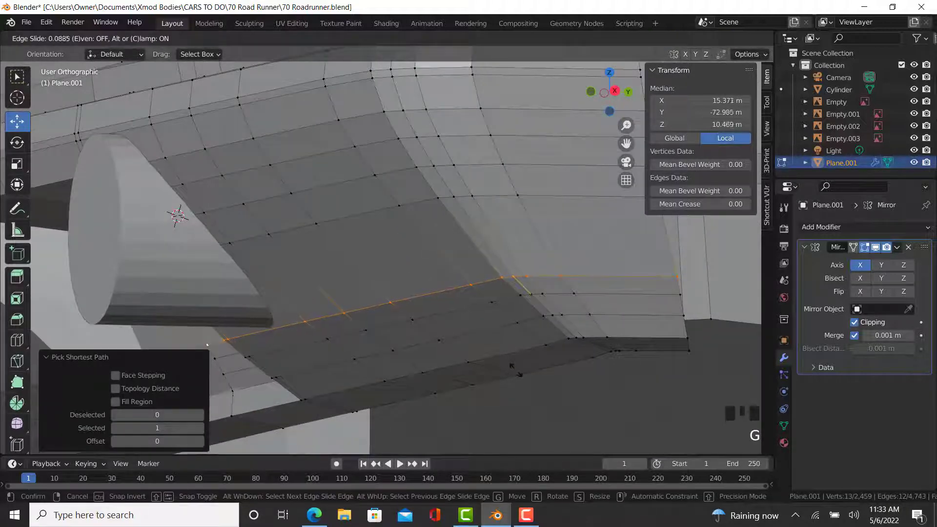
pyautogui.click(515, 370)
# Step: Add two lengthwise loop cuts across the wide face above the lower edge line, with a slide factor of -0.141
pyautogui.click(17, 340)
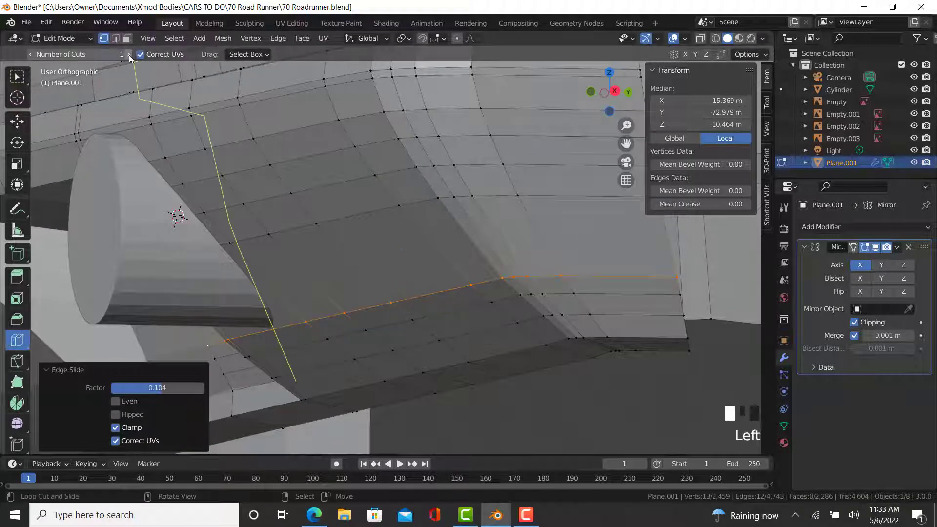
pyautogui.click(129, 54)
pyautogui.moveTo(480, 233); pyautogui.dragTo(476, 247)
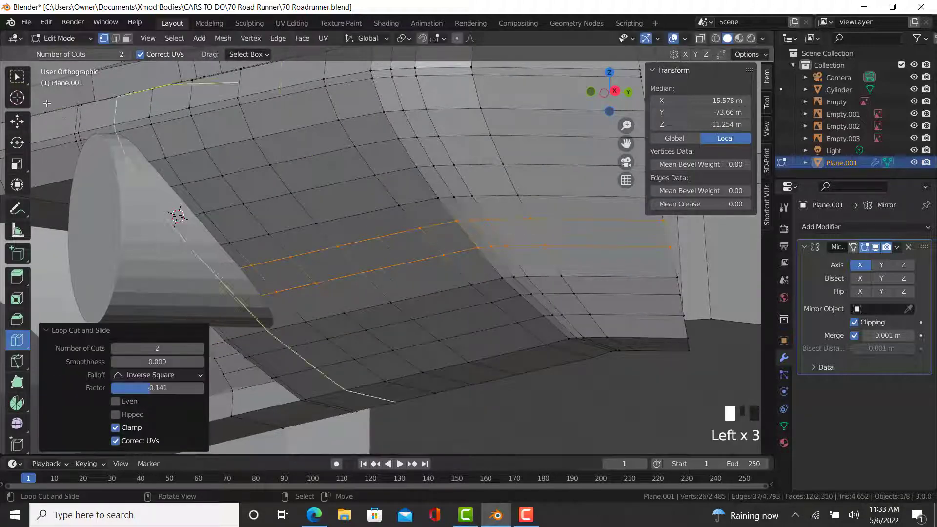
# Step: Lower the two new lengthwise loops by about 0.03 m in Z in the right side view
pyautogui.click(17, 121)
pyautogui.moveTo(373, 215); pyautogui.dragTo(357, 198)
pyautogui.hotkey('ctrl', 'z')
pyautogui.press('KP_3')
pyautogui.scroll(3, 178, 298)
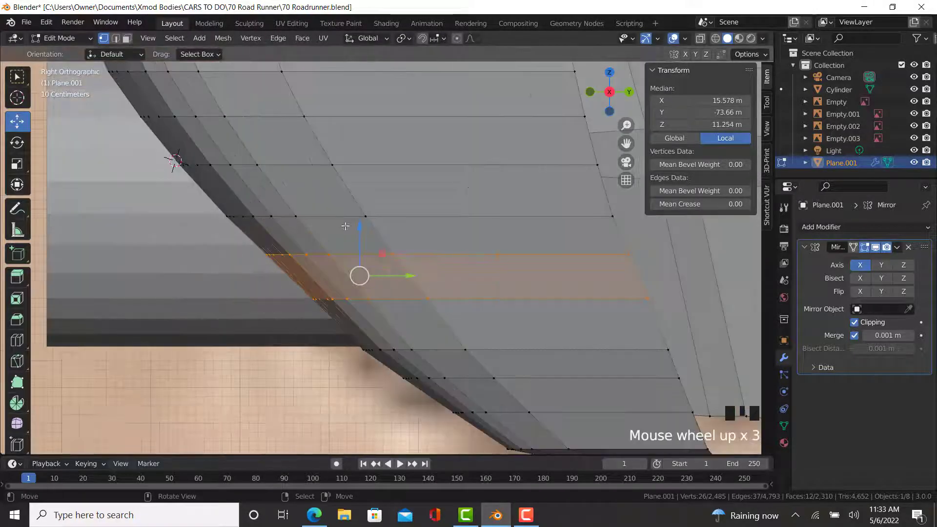
pyautogui.click(364, 225)
# Step: Check the bumper's curved profile from the side and front in Object Mode
pyautogui.press('Tab')
pyautogui.scroll(-5, 364, 225)
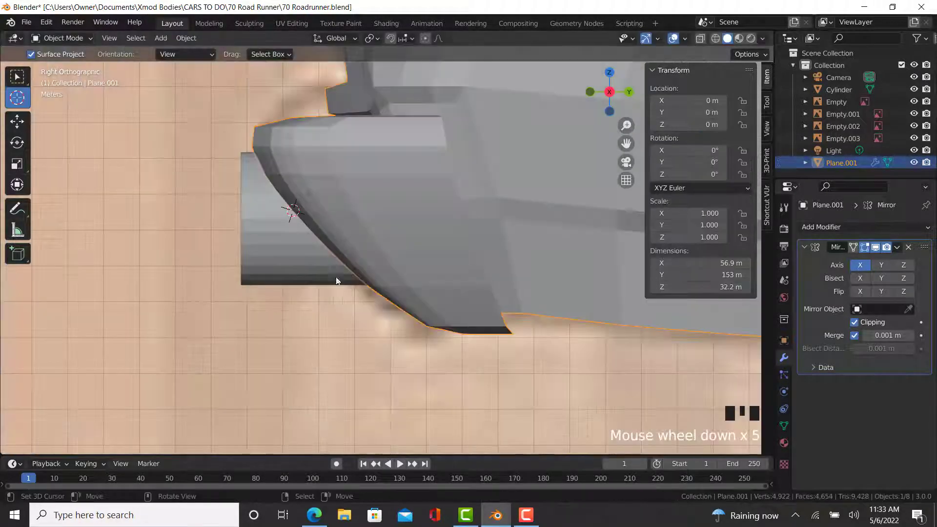
pyautogui.moveTo(363, 226); pyautogui.dragTo(466, 305, button='middle')
pyautogui.press('Tab')
pyautogui.press('Tab')
pyautogui.scroll(-4, 364, 285)
pyautogui.press('Tab')
pyautogui.moveTo(466, 305); pyautogui.dragTo(463, 314, button='middle')
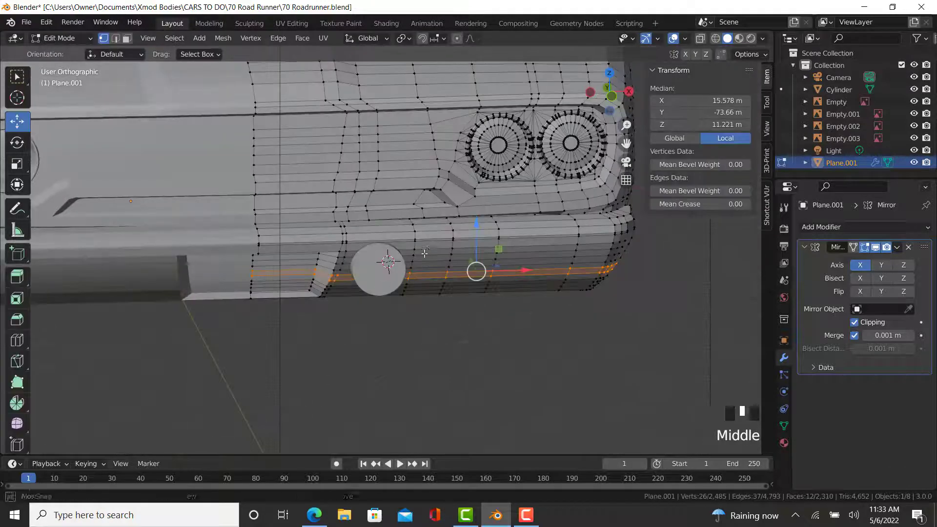
# Step: Add two vertical loop cuts through the bumper section behind the cylinder and move them 0.19581 m in X
pyautogui.scroll(3, 168, 295)
pyautogui.click(17, 340)
pyautogui.click(364, 241)
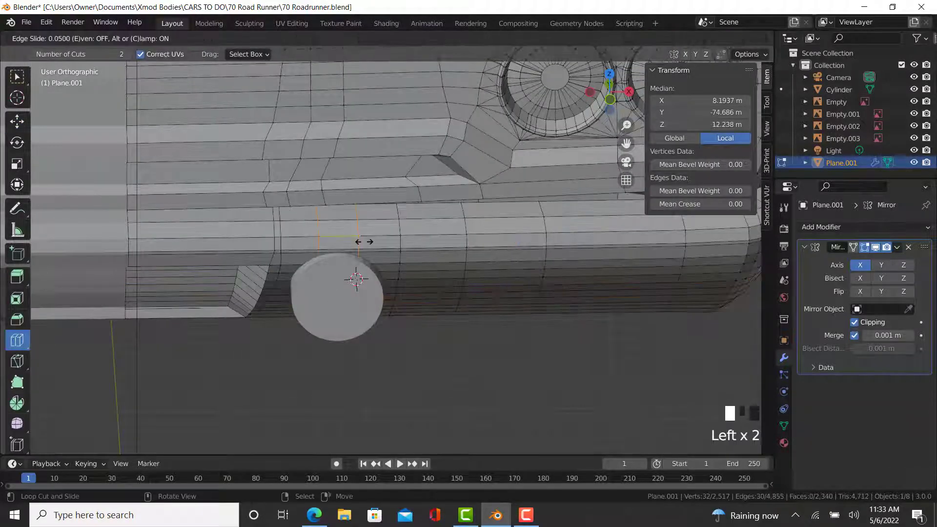
pyautogui.moveTo(357, 245); pyautogui.dragTo(390, 272)
pyautogui.click(17, 122)
pyautogui.moveTo(390, 272); pyautogui.dragTo(400, 282, button='middle')
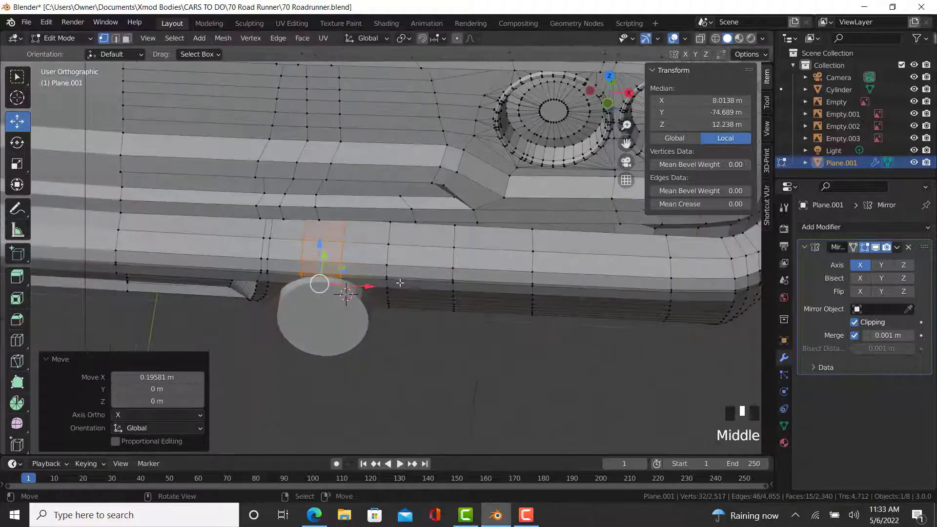
# Step: Slide the two vertical loops outward along the bumper to spread them evenly behind the cylinder
pyautogui.press('g')
pyautogui.press('g')
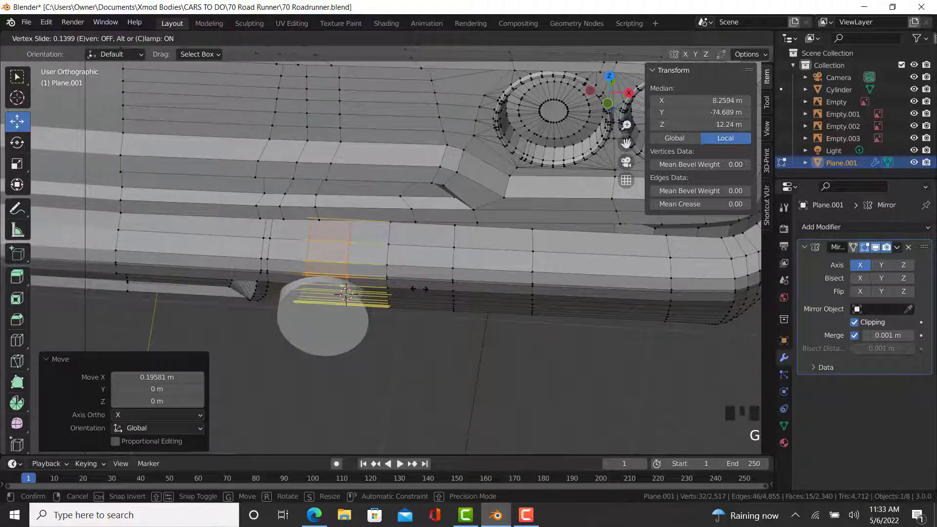
pyautogui.click(421, 298)
pyautogui.scroll(-3, 441, 349)
pyautogui.moveTo(441, 350); pyautogui.dragTo(413, 300, button='middle')
pyautogui.scroll(3, 410, 311)
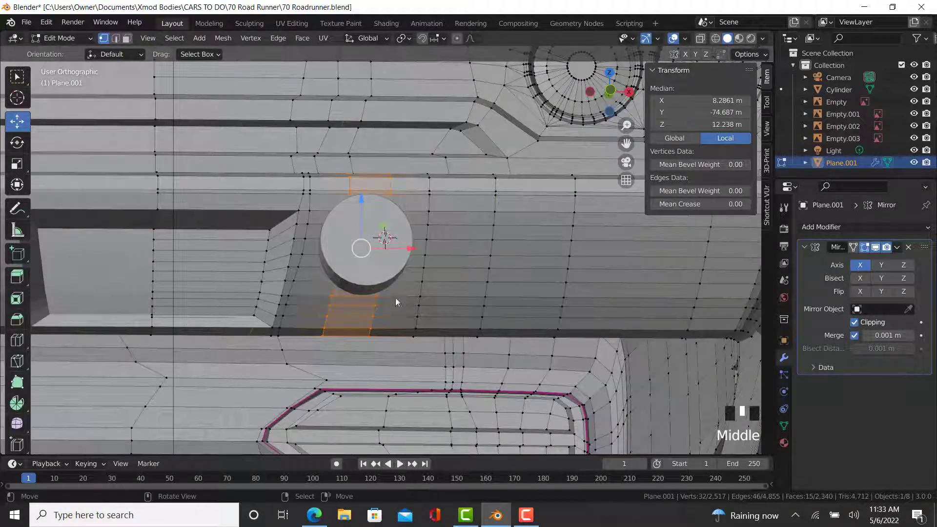
pyautogui.press('Tab')
pyautogui.moveTo(423, 304); pyautogui.dragTo(361, 306, button='middle')
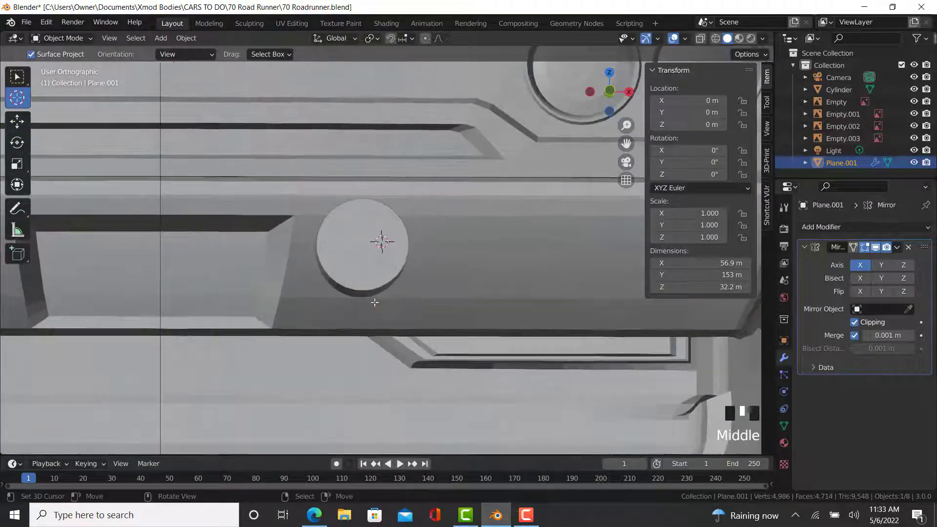
# Step: Select the lower part of the vertical edge line beside the recess and edge-slide it toward the cylinder by a factor of 0.845
pyautogui.press('Tab')
pyautogui.scroll(2, 299, 308)
pyautogui.scroll(2, 264, 297)
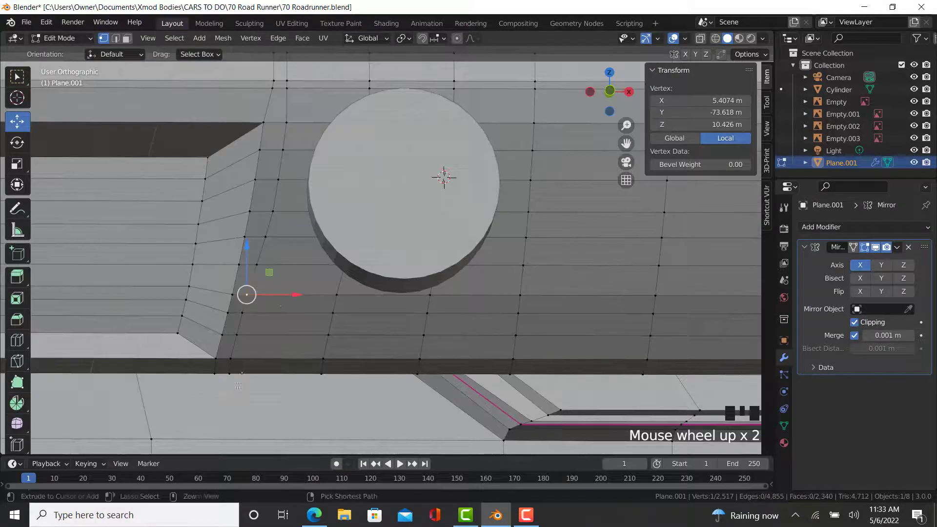
pyautogui.keyDown('ctrl'); pyautogui.rightClick(230, 373); pyautogui.keyUp('ctrl')
pyautogui.press('g')
pyautogui.press('g')
pyautogui.click(326, 369)
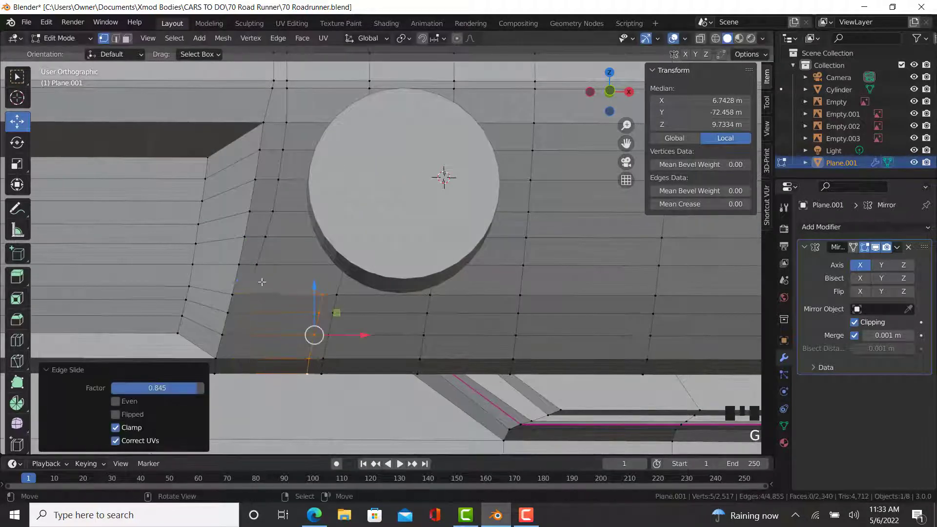
# Step: Slide the next vertex up that line toward the cylinder by about 0.29, and edge-slide it with the vertex above by -0.185
pyautogui.rightClick(258, 266)
pyautogui.press('g')
pyautogui.press('g')
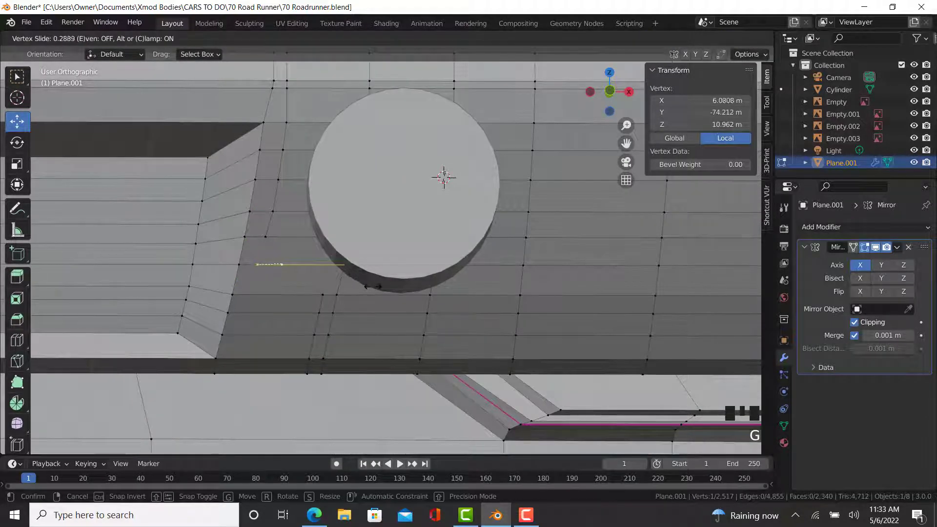
pyautogui.click(373, 286)
pyautogui.keyDown('ctrl'); pyautogui.rightClick(271, 249); pyautogui.keyUp('ctrl')
pyautogui.press('g')
pyautogui.press('g')
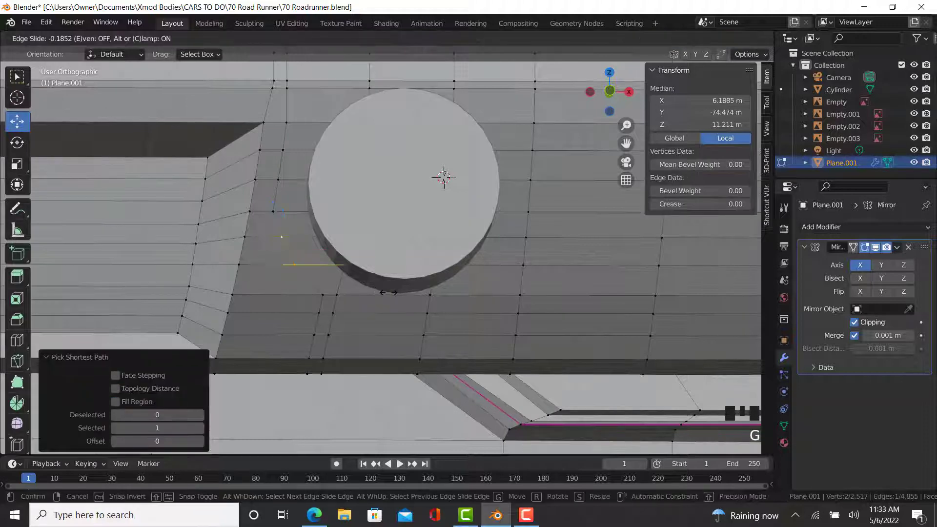
pyautogui.click(342, 260)
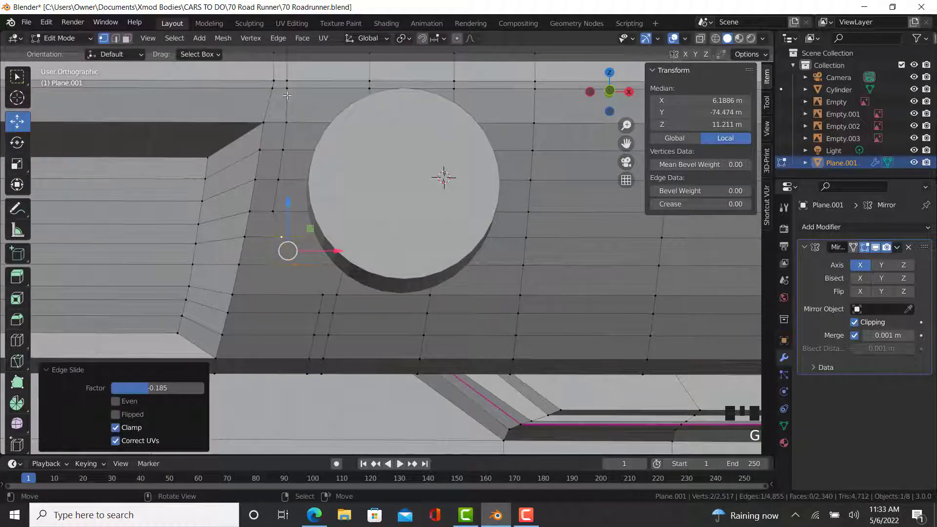
# Step: Slide the upper end of the recess-side edge line toward the cylinder's top, and move the vertex below it slightly the same way
pyautogui.rightClick(288, 89)
pyautogui.keyDown('shift'); pyautogui.moveTo(344, 134); pyautogui.dragTo(349, 270, button='middle'); pyautogui.keyUp('shift')
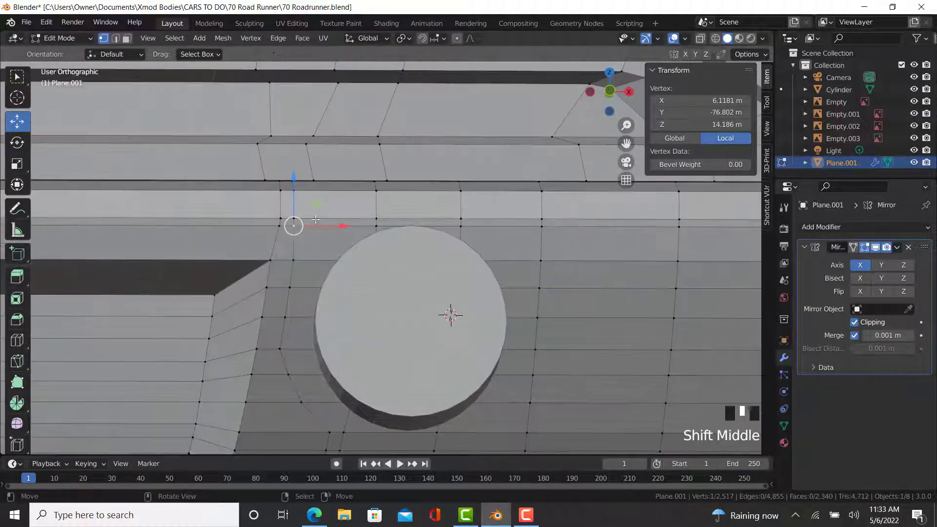
pyautogui.keyDown('ctrl'); pyautogui.rightClick(375, 225); pyautogui.keyUp('ctrl')
pyautogui.press('g')
pyautogui.press('g')
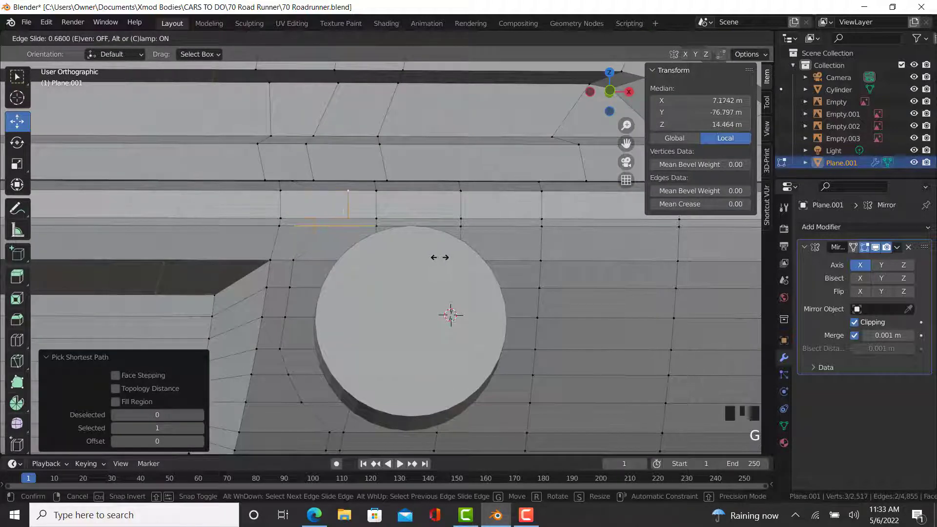
pyautogui.click(439, 257)
pyautogui.rightClick(293, 259)
pyautogui.press('g')
pyautogui.press('g')
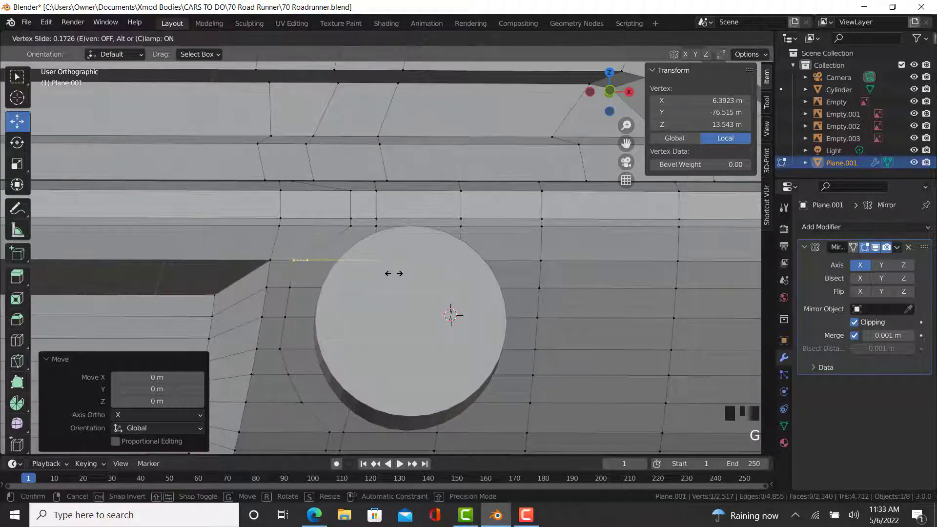
pyautogui.click(391, 273)
# Step: Slide the upper end of the outer edge line inward to the cylinder's top, and vertex-slide the point below it by 0.108
pyautogui.rightClick(548, 222)
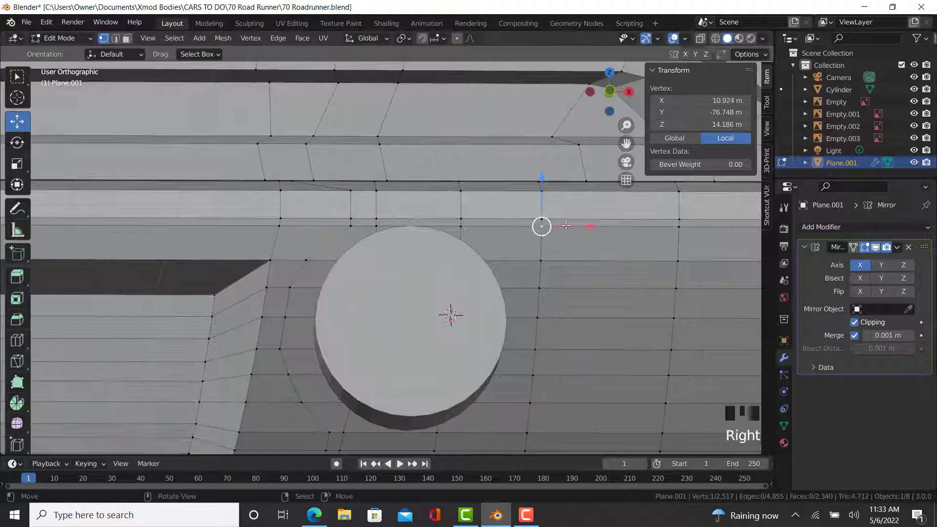
pyautogui.keyDown('ctrl'); pyautogui.rightClick(549, 196); pyautogui.keyUp('ctrl')
pyautogui.press('g')
pyautogui.press('g')
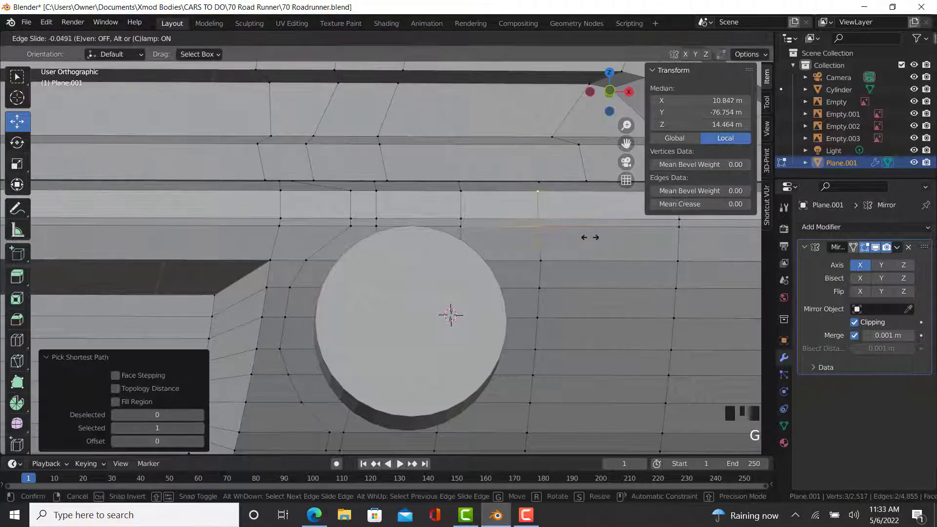
pyautogui.click(537, 246)
pyautogui.rightClick(540, 260)
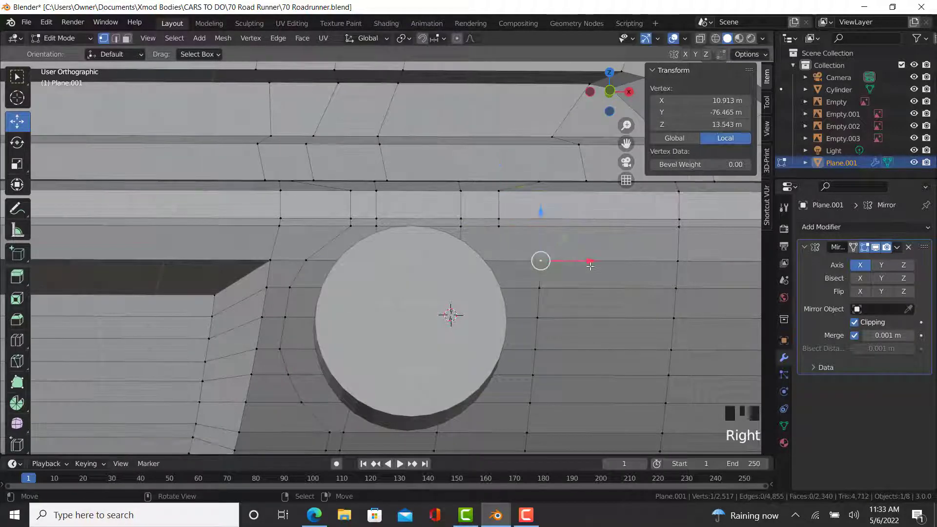
pyautogui.press('g')
pyautogui.press('g')
pyautogui.click(563, 275)
pyautogui.keyDown('shift'); pyautogui.moveTo(564, 274); pyautogui.dragTo(555, 182, button='middle'); pyautogui.keyUp('shift')
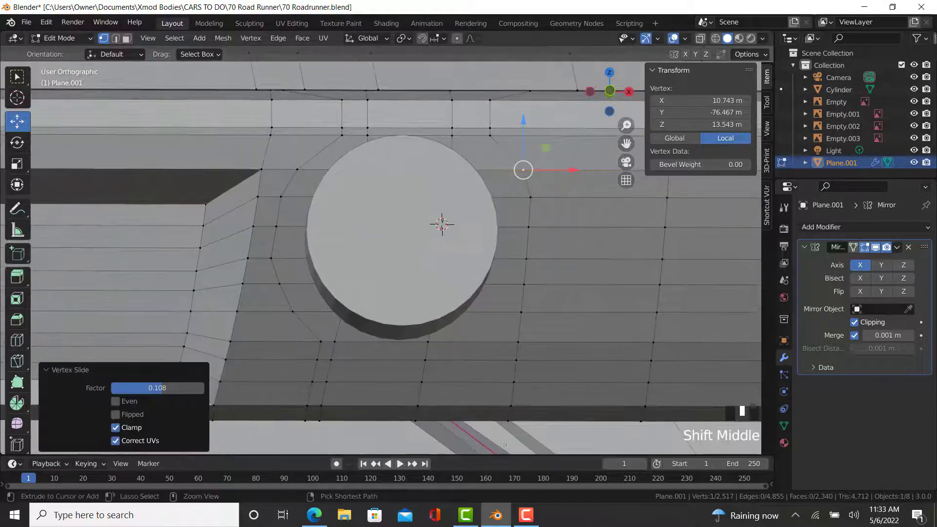
# Step: Select the vertical edge line on the cylinder's outer side over the bumper's full height and edge-slide it toward the cylinder by 0.218
pyautogui.keyDown('ctrl'); pyautogui.rightClick(509, 420); pyautogui.keyUp('ctrl')
pyautogui.keyDown('ctrl'); pyautogui.rightClick(499, 105); pyautogui.keyUp('ctrl')
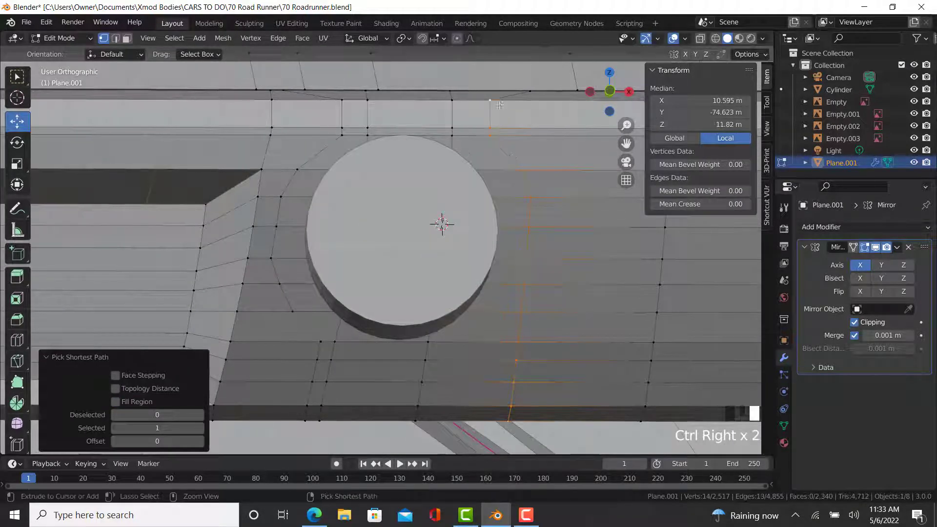
pyautogui.press('g')
pyautogui.press('g')
pyautogui.click(574, 312)
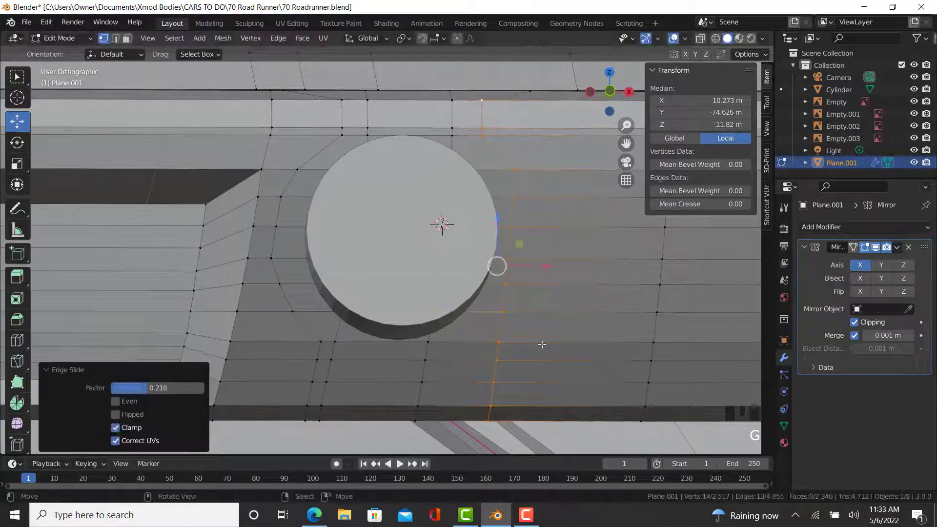
# Step: Edge-slide the lower end of that line further inward below the cylinder, and slide the vertex just above it the same way
pyautogui.rightClick(489, 418)
pyautogui.keyDown('ctrl'); pyautogui.rightClick(501, 340); pyautogui.keyUp('ctrl')
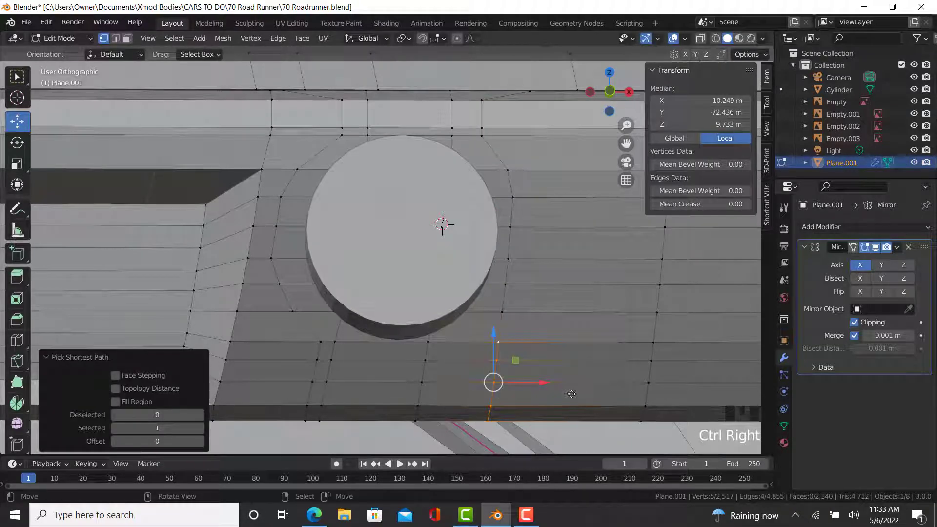
pyautogui.press('g')
pyautogui.press('g')
pyautogui.click(533, 399)
pyautogui.rightClick(496, 312)
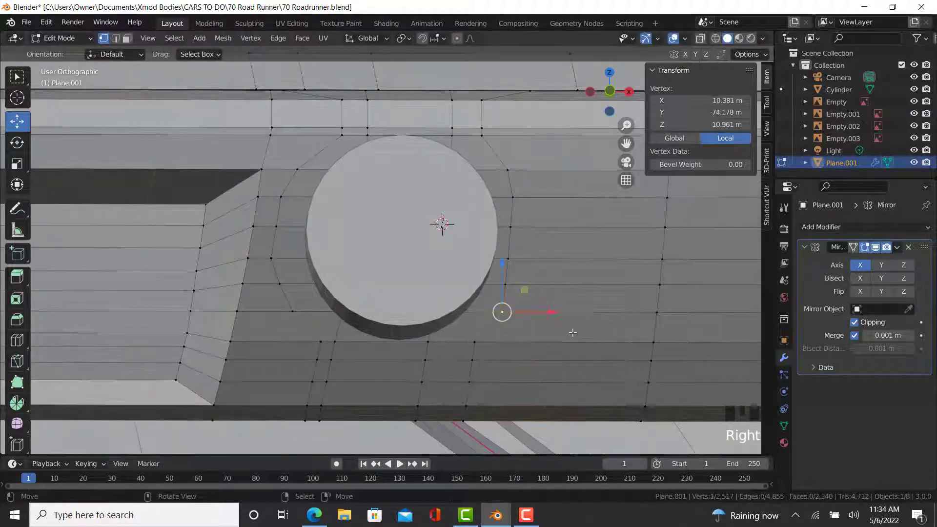
pyautogui.press('g')
pyautogui.press('g')
pyautogui.click(560, 337)
# Step: Inspect the reshaped lines around the cylinder and save the file
pyautogui.press('Tab')
pyautogui.moveTo(560, 338); pyautogui.dragTo(517, 341, button='middle')
pyautogui.press('Tab')
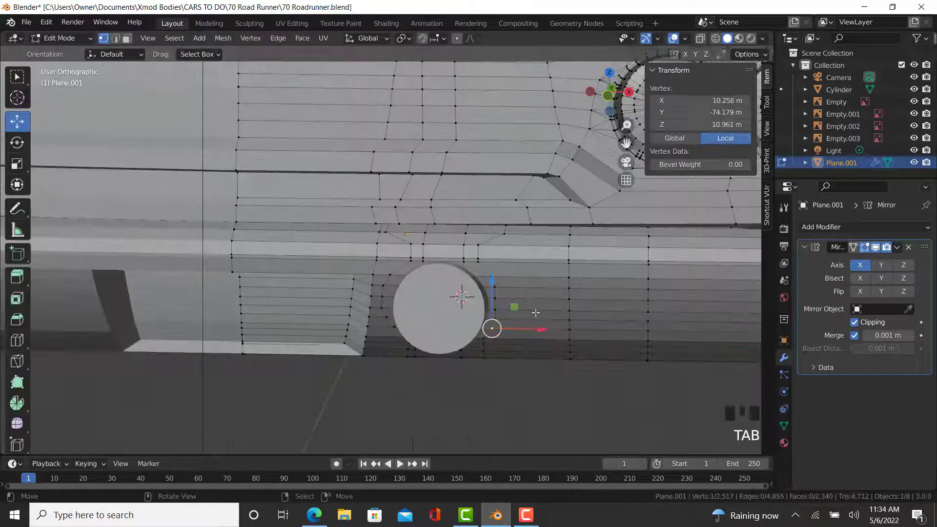
pyautogui.scroll(3, 517, 341)
pyautogui.click(27, 22)
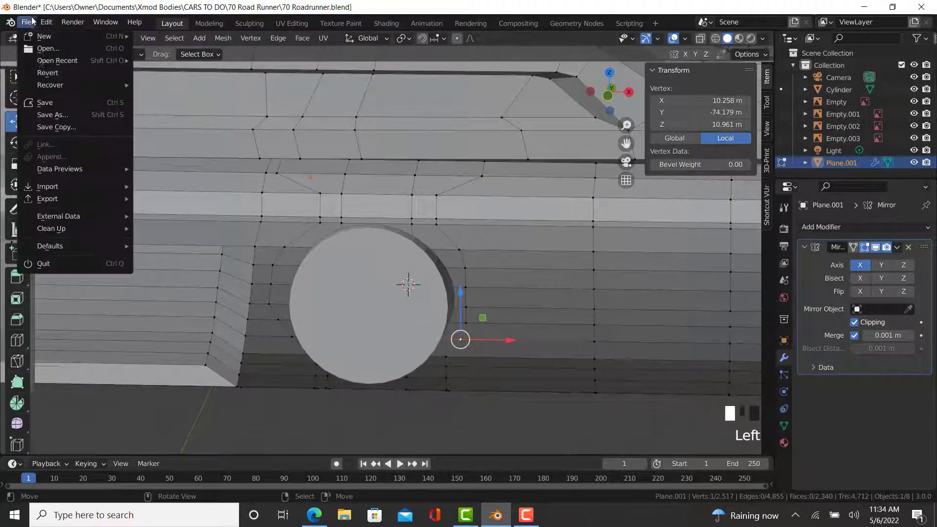
pyautogui.click(39, 97)
# Step: Add a Boolean modifier in Difference mode to the body with Cylinder as its object, and apply it
pyautogui.press('Tab')
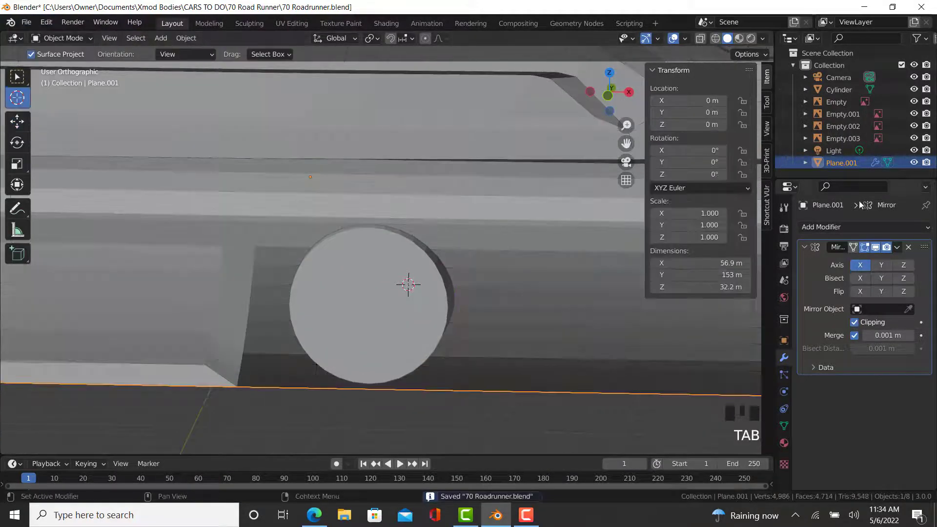
pyautogui.click(847, 228)
pyautogui.click(697, 289)
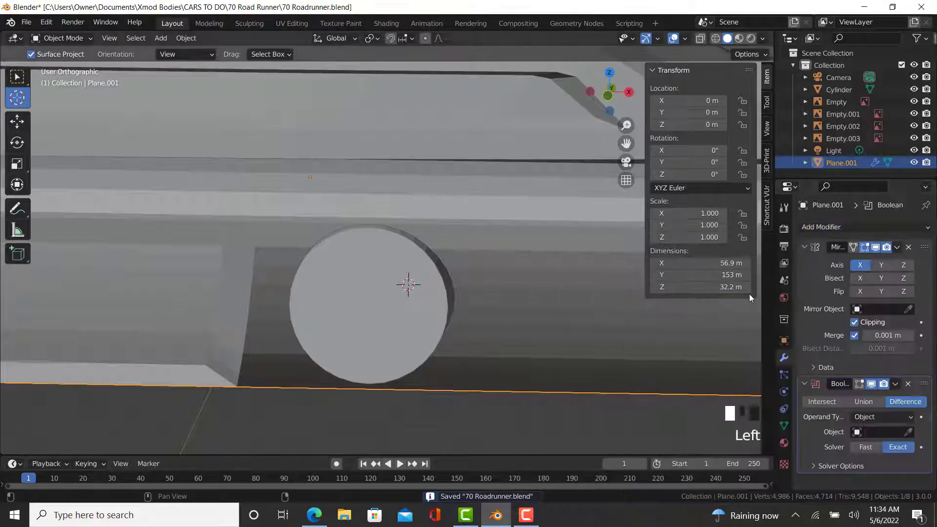
pyautogui.click(877, 431)
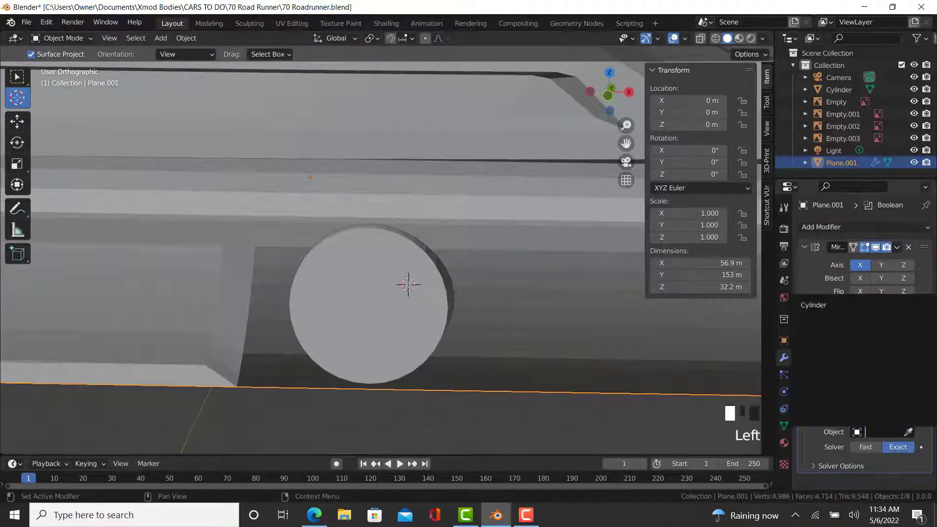
pyautogui.click(859, 306)
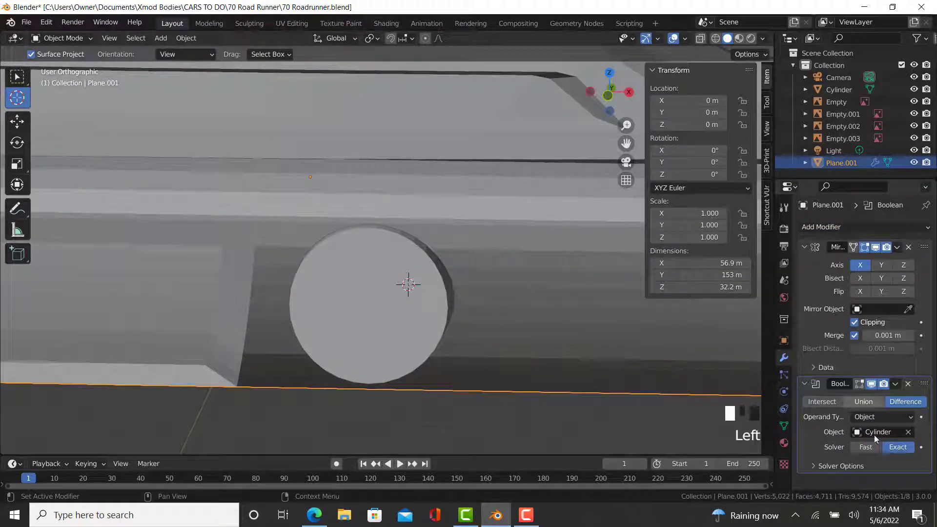
pyautogui.click(897, 386)
pyautogui.click(837, 397)
# Step: Delete the cylinder used for the cut
pyautogui.moveTo(408, 288); pyautogui.dragTo(406, 292, button='right')
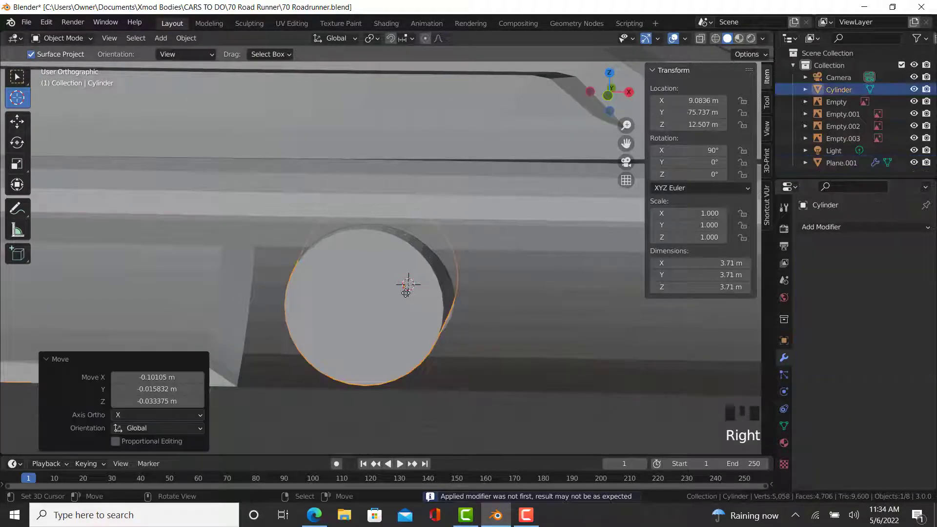
pyautogui.press('x')
pyautogui.click(410, 304)
# Step: Select the body and, in Edit Mode, select the whole circular rim of the hole cut in the bumper
pyautogui.rightClick(443, 328)
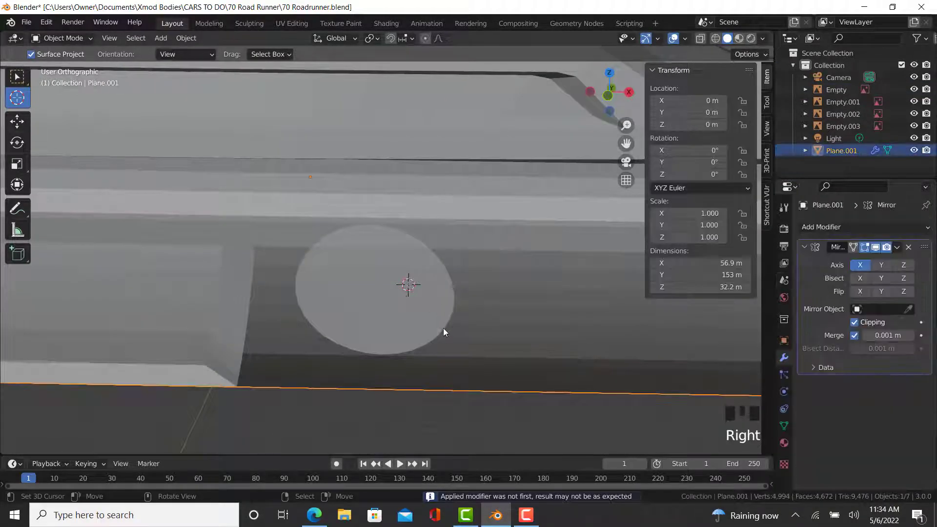
pyautogui.moveTo(442, 328); pyautogui.dragTo(424, 241, button='middle')
pyautogui.press('Tab')
pyautogui.press('Tab')
pyautogui.press('Tab')
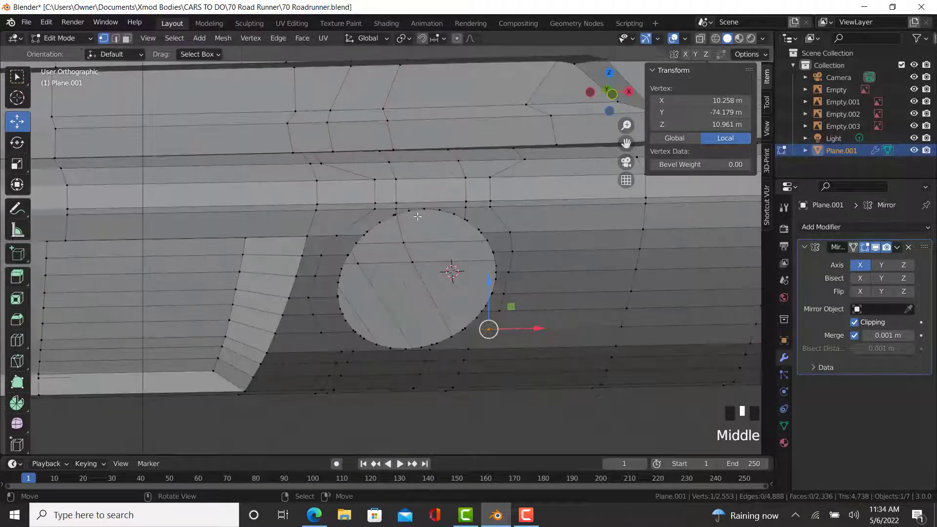
pyautogui.keyDown('ctrl'); pyautogui.rightClick(407, 347); pyautogui.keyUp('ctrl')
pyautogui.keyDown('ctrl'); pyautogui.rightClick(355, 276); pyautogui.keyUp('ctrl')
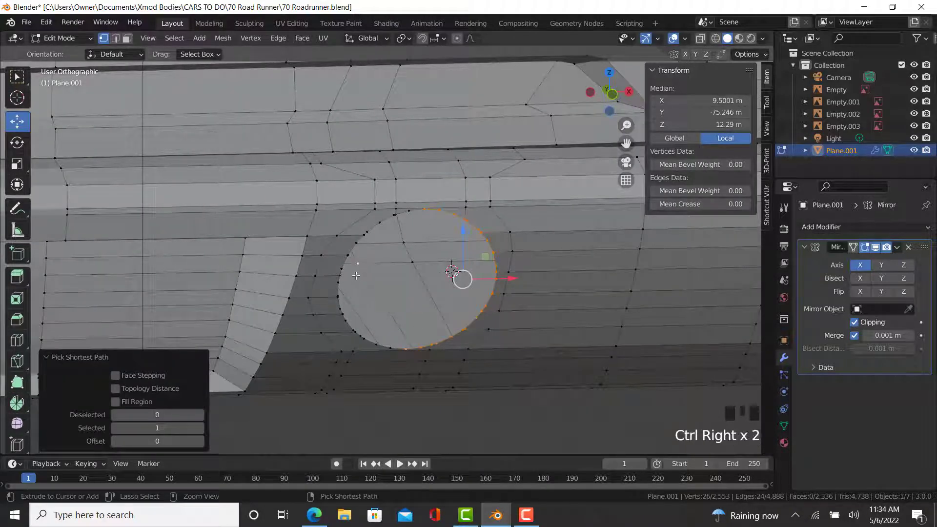
pyautogui.hotkey('ctrl', 'z')
pyautogui.keyDown('ctrl'); pyautogui.rightClick(345, 287); pyautogui.keyUp('ctrl')
pyautogui.keyDown('ctrl'); pyautogui.rightClick(415, 214); pyautogui.keyUp('ctrl')
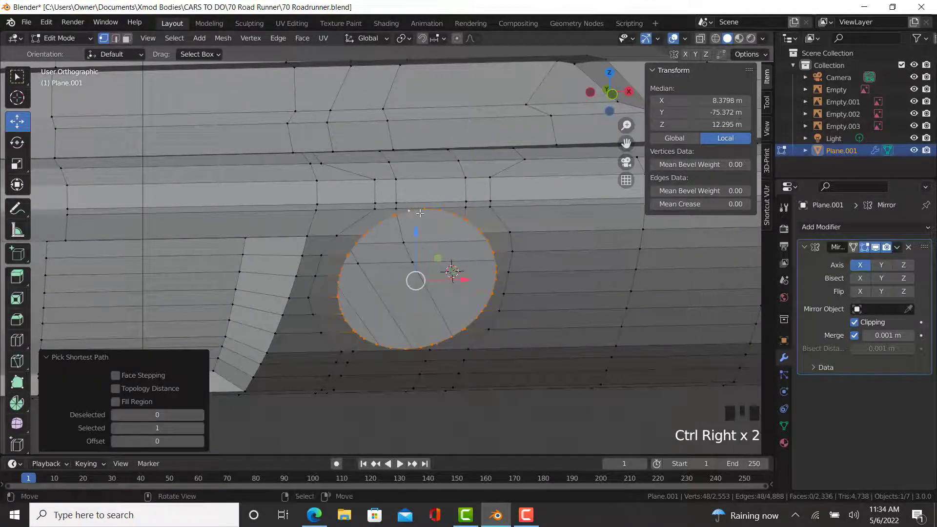
# Step: Extrude the hole's rim inward in front view with a scale of 0.898
pyautogui.press('KP_9')
pyautogui.press('KP_1')
pyautogui.press('z')
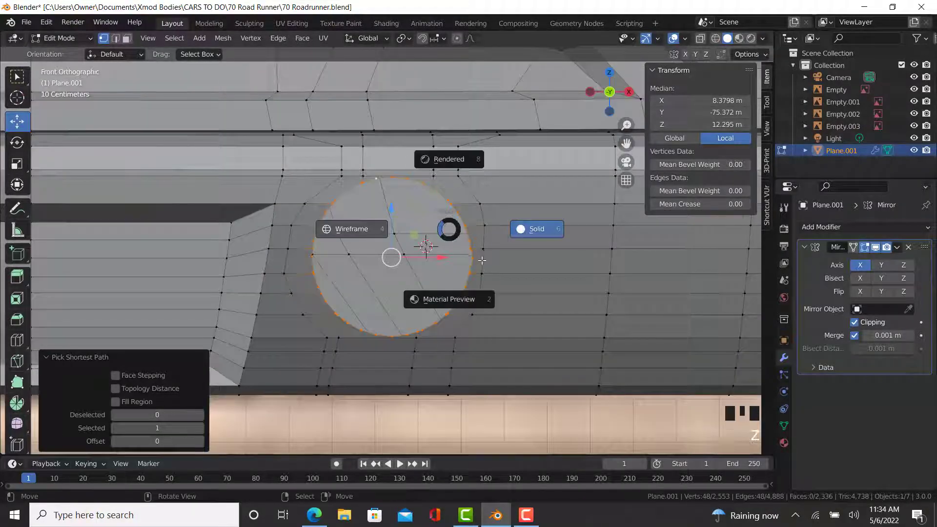
pyautogui.click(352, 228)
pyautogui.scroll(1, 480, 246)
pyautogui.press('e')
pyautogui.press('s')
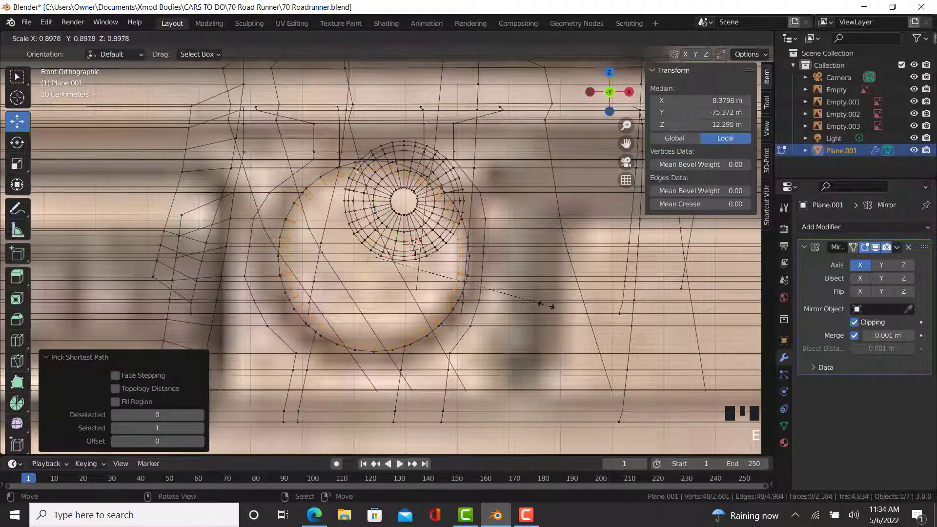
pyautogui.click(546, 306)
pyautogui.hotkey('shift', 'z')
# Step: Check the round light in the reference photo and enlarge the extruded ring by a scale of 1.049
pyautogui.click(314, 515)
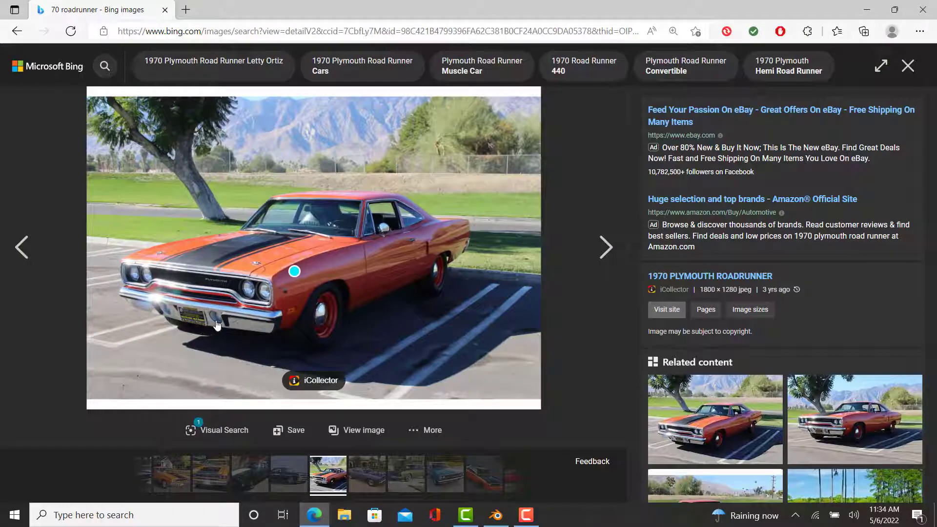
pyautogui.click(502, 524)
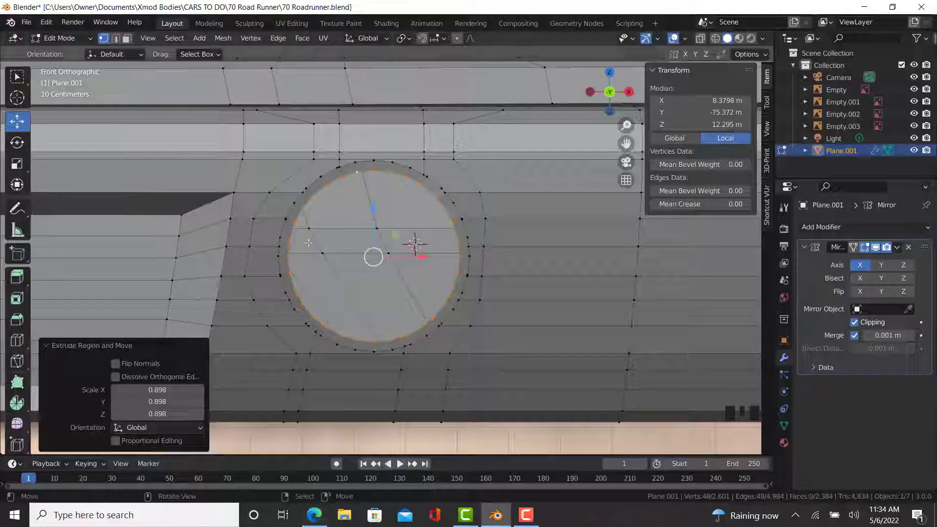
pyautogui.press('KP_3')
pyautogui.moveTo(119, 254); pyautogui.dragTo(460, 305, button='middle')
pyautogui.press('s')
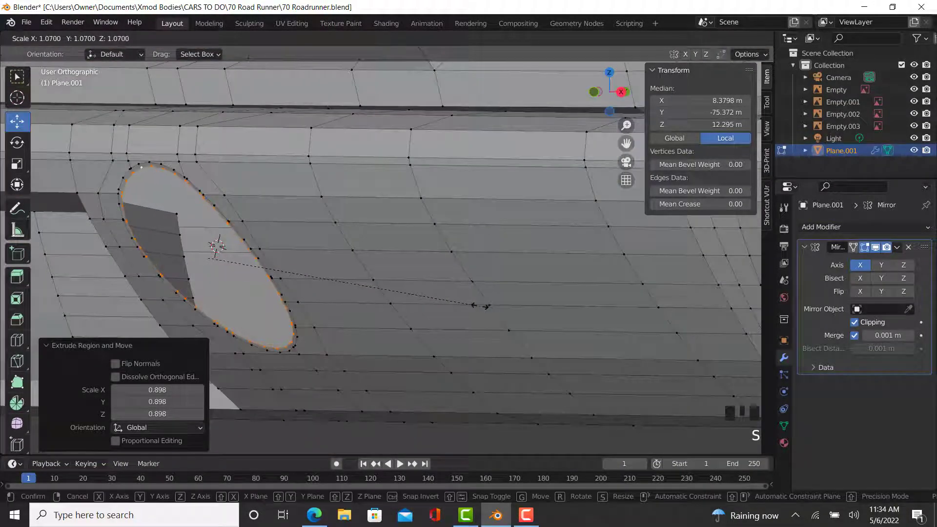
pyautogui.click(471, 307)
pyautogui.press('KP_1')
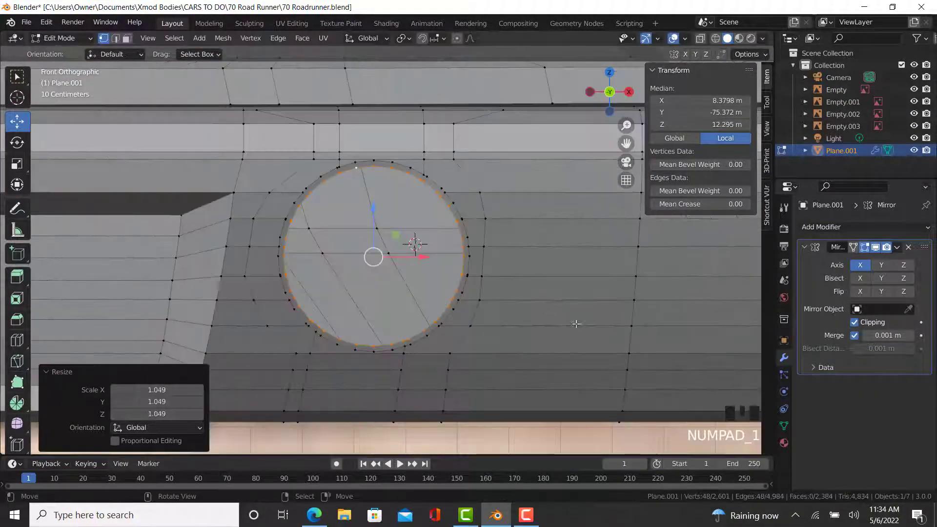
# Step: Extrude the ring inward again with a scale of 0.836
pyautogui.press('e')
pyautogui.press('s')
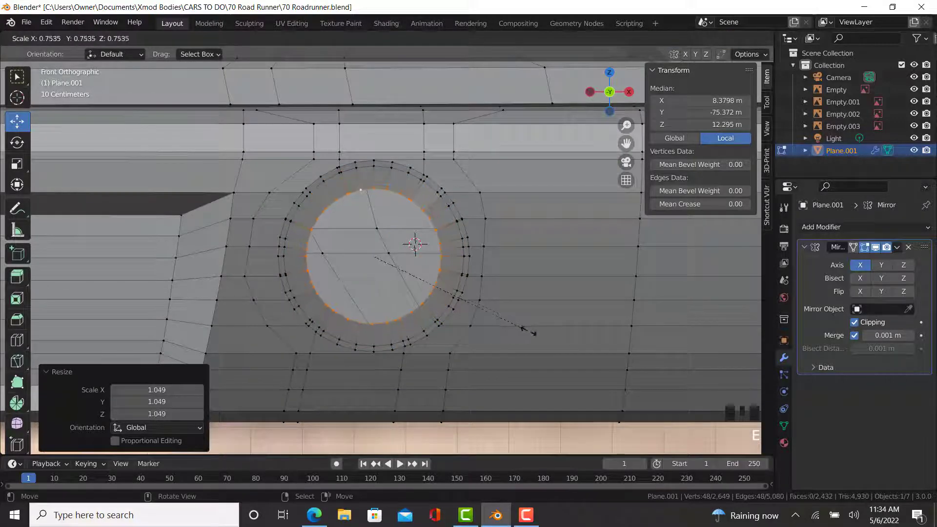
pyautogui.click(546, 333)
# Step: Move the new ring about 0.784 m back into the bumper along Y and flatten it along Y
pyautogui.press('KP_3')
pyautogui.hotkey('shift', 'z')
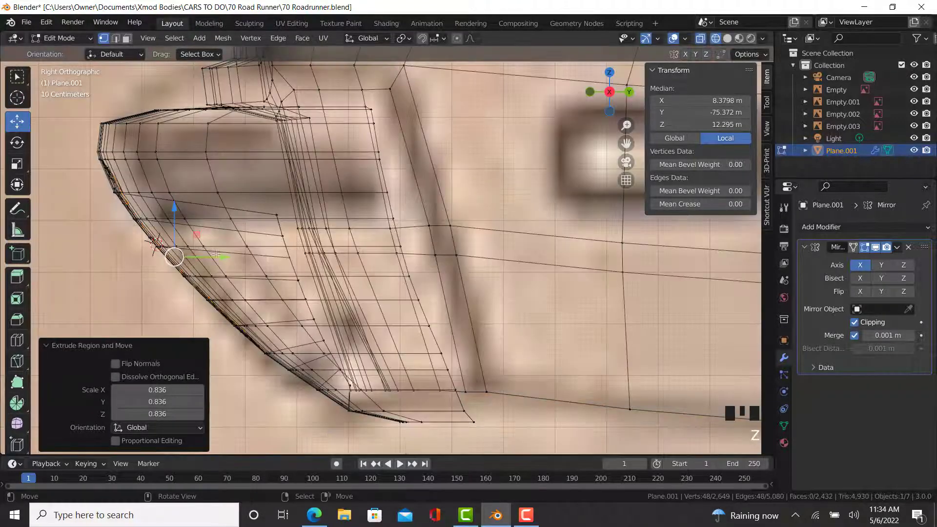
pyautogui.moveTo(222, 255); pyautogui.dragTo(371, 273)
pyautogui.press('s')
pyautogui.press('y')
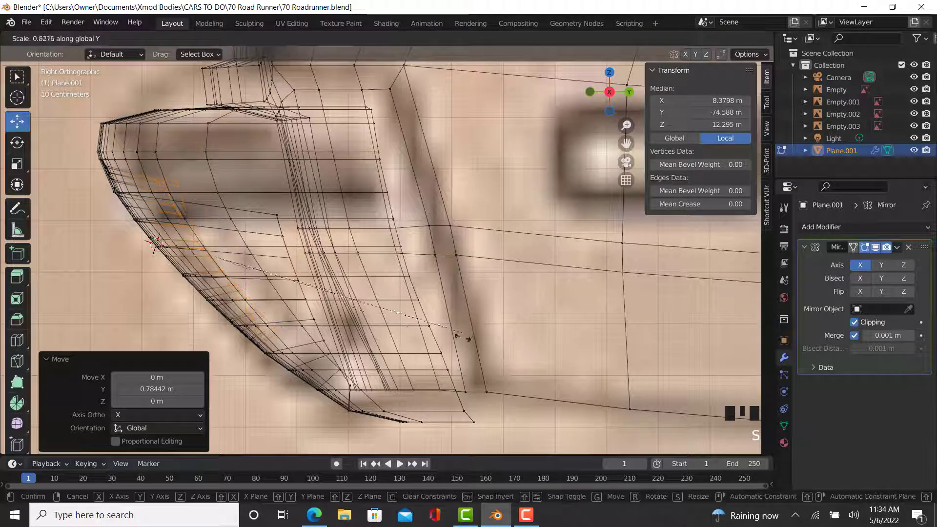
pyautogui.click(379, 327)
# Step: Move the ring back another 0.718 m along Y, flatten it further along Y, and inspect the recess
pyautogui.moveTo(259, 254); pyautogui.dragTo(291, 255)
pyautogui.press('s')
pyautogui.press('y')
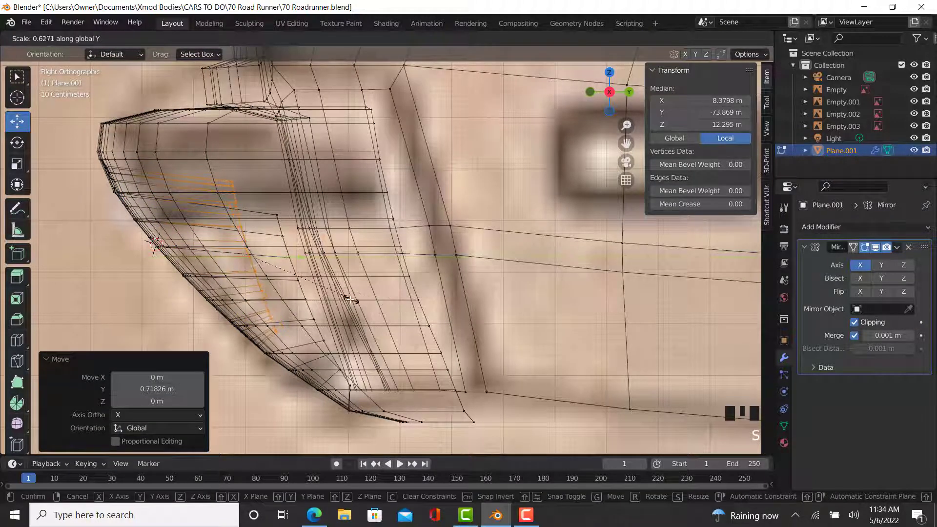
pyautogui.click(350, 298)
pyautogui.press('z')
pyautogui.moveTo(375, 301)
pyautogui.mouseDown(button='middle')
pyautogui.moveTo(370, 326)
pyautogui.moveTo(335, 340)
pyautogui.moveTo(385, 346)
pyautogui.mouseUp(button='middle')
pyautogui.press('Tab')
pyautogui.scroll(-2, 334, 340)
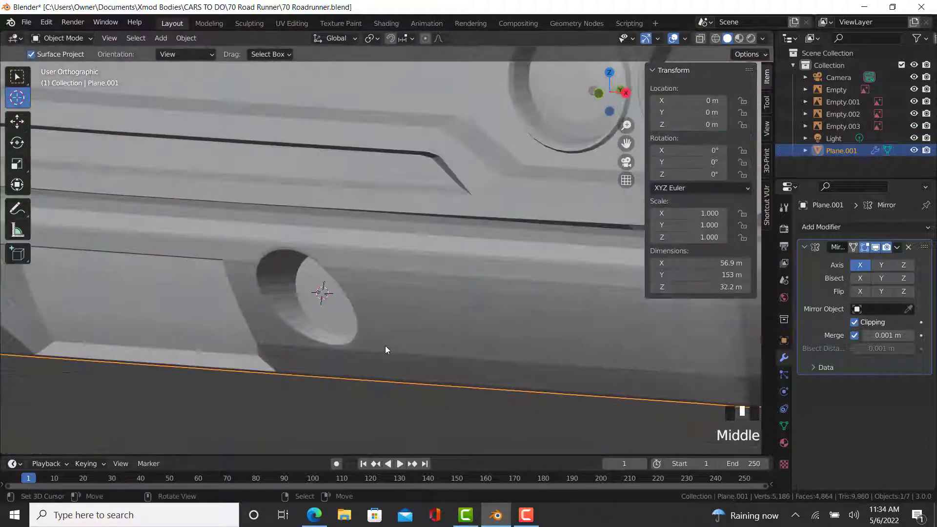
# Step: Extrude the recess's inner ring inward with a scale of 0.790 and move it slightly forward along Y
pyautogui.press('KP_1')
pyautogui.press('Tab')
pyautogui.scroll(2, 431, 298)
pyautogui.press('e')
pyautogui.press('s')
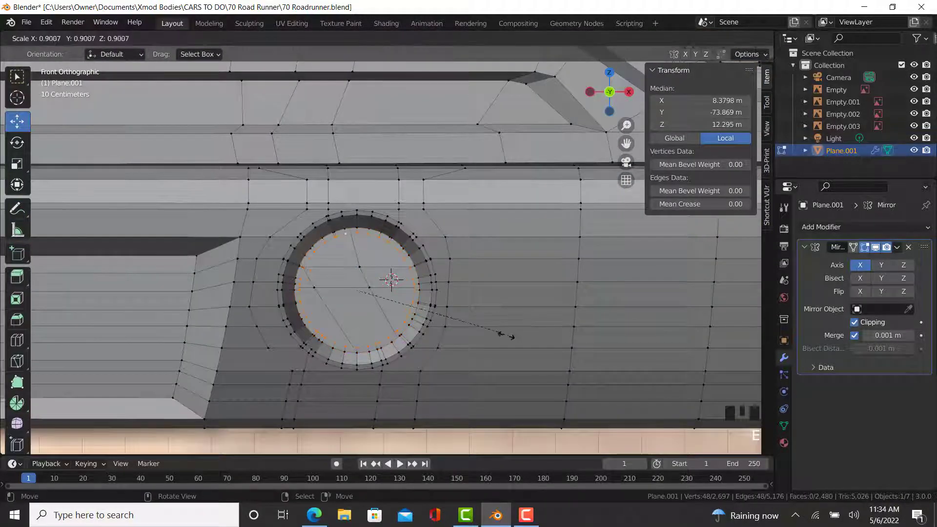
pyautogui.click(489, 337)
pyautogui.moveTo(383, 359); pyautogui.dragTo(328, 365, button='middle')
pyautogui.scroll(2, 327, 363)
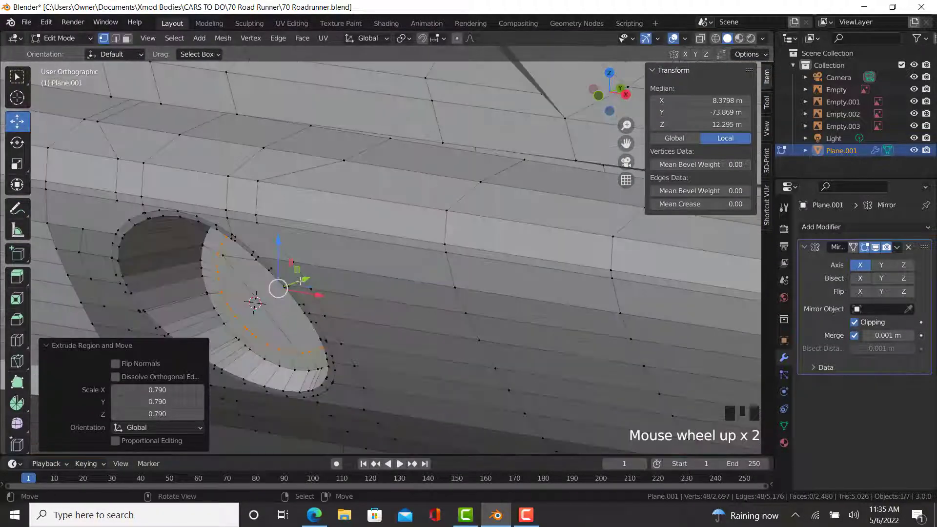
pyautogui.moveTo(301, 279); pyautogui.dragTo(295, 283)
# Step: Extrude the ring inward once more to a smaller circle and fill its centre with a face
pyautogui.press('e')
pyautogui.press('s')
pyautogui.click(345, 316)
pyautogui.press('f')
pyautogui.press('Tab')
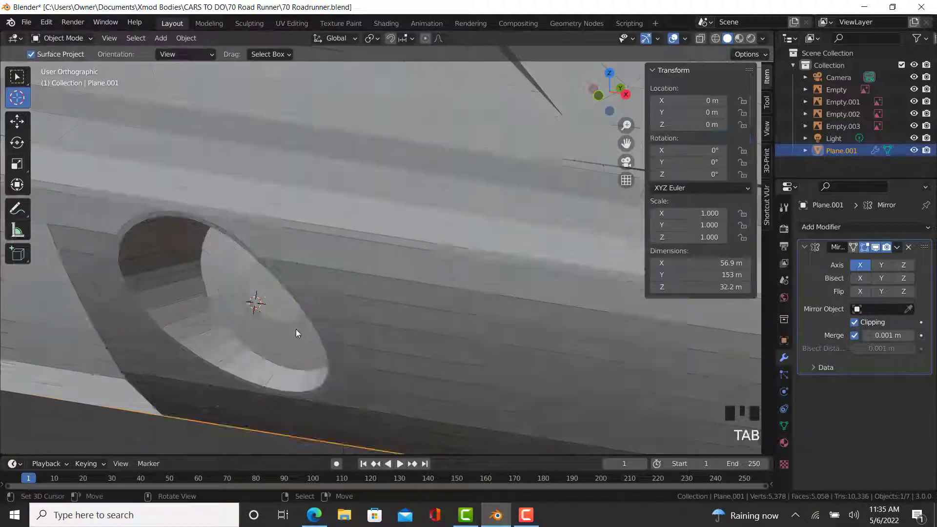
# Step: Compare the outer end of the modelled bumper with the bumper in the reference photo
pyautogui.moveTo(295, 328); pyautogui.dragTo(371, 419, button='middle')
pyautogui.click(312, 517)
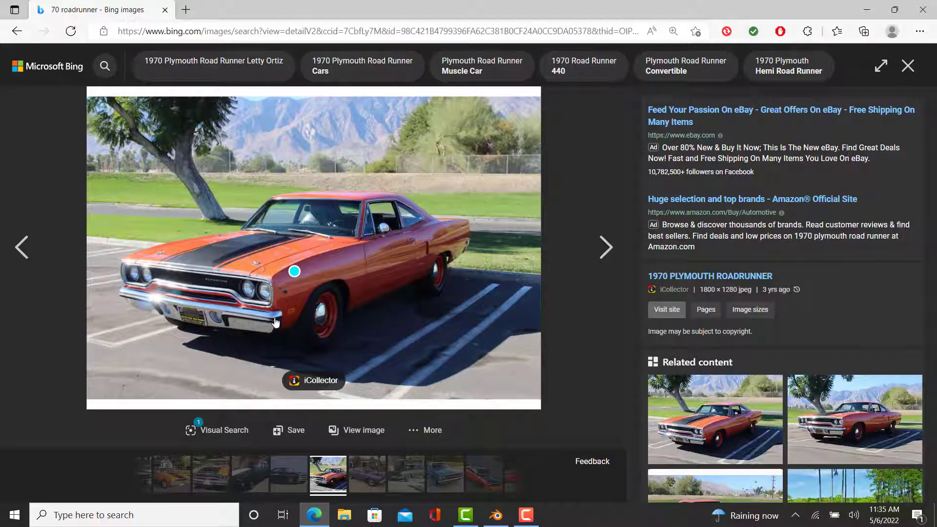
pyautogui.click(495, 515)
pyautogui.press('Tab')
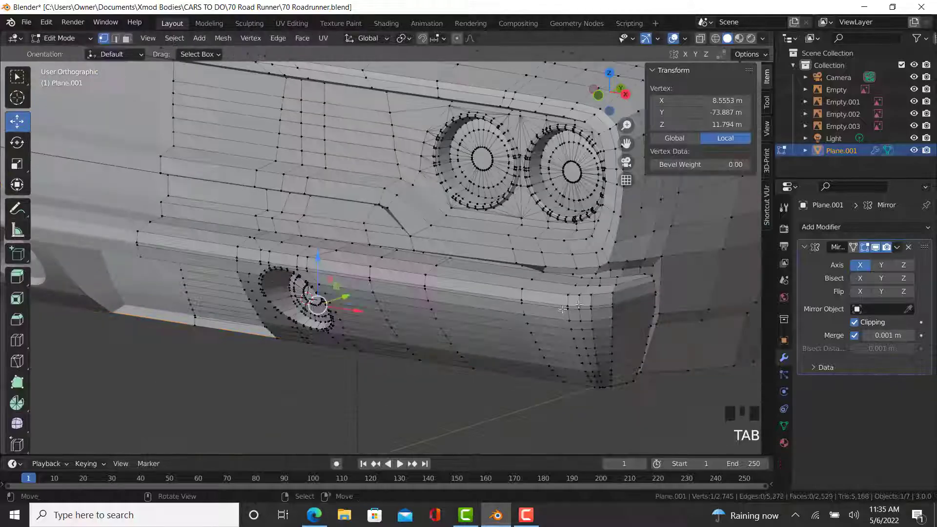
pyautogui.scroll(3, 578, 304)
pyautogui.keyDown('shift'); pyautogui.moveTo(578, 304); pyautogui.dragTo(366, 335, button='middle'); pyautogui.keyUp('shift')
pyautogui.scroll(2, 373, 335)
pyautogui.scroll(1, 366, 334)
pyautogui.click(313, 517)
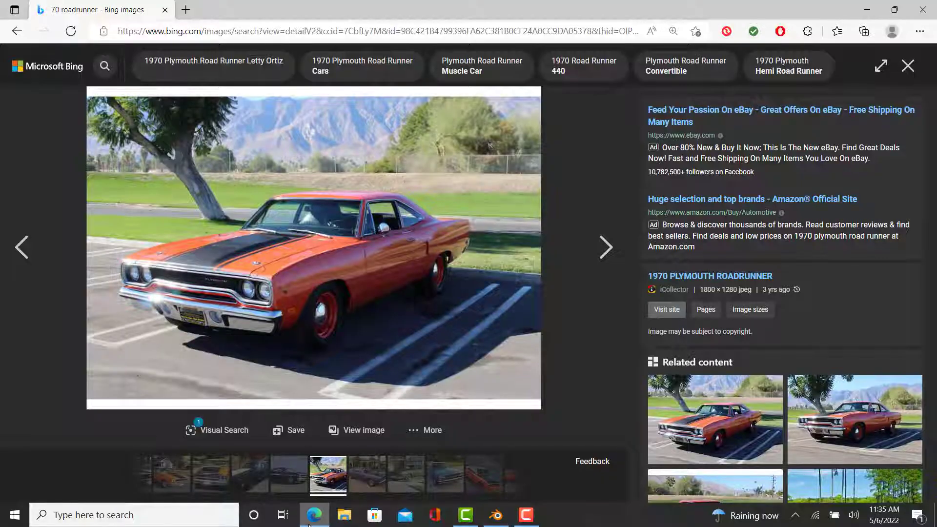
pyautogui.click(309, 522)
# Step: Add a single vertical loop cut across the bumper just outside the round light and slide it into place
pyautogui.click(17, 340)
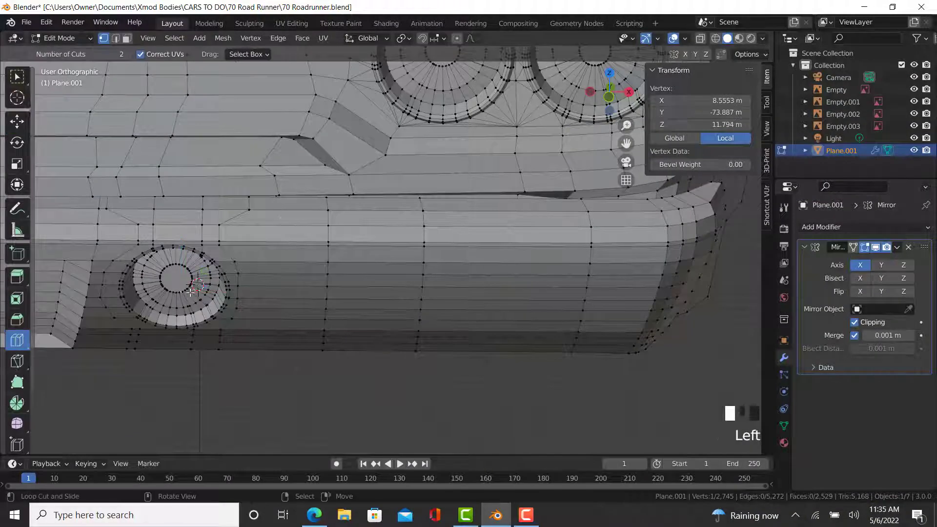
pyautogui.moveTo(276, 269)
pyautogui.mouseDown()
pyautogui.moveTo(299, 253)
pyautogui.moveTo(265, 264)
pyautogui.moveTo(280, 279)
pyautogui.mouseUp()
pyautogui.hotkey('ctrl', 'z')
pyautogui.click(34, 54)
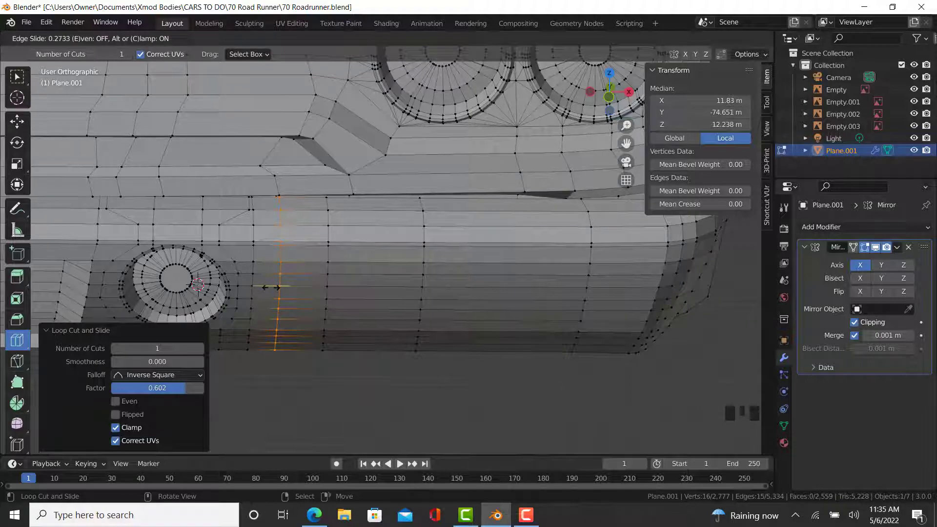
pyautogui.click(275, 288)
pyautogui.click(17, 121)
# Step: Check the bumper's shape beside the round light against the reference photo
pyautogui.scroll(-2, 441, 299)
pyautogui.moveTo(441, 299); pyautogui.dragTo(435, 323, button='middle')
pyautogui.click(326, 518)
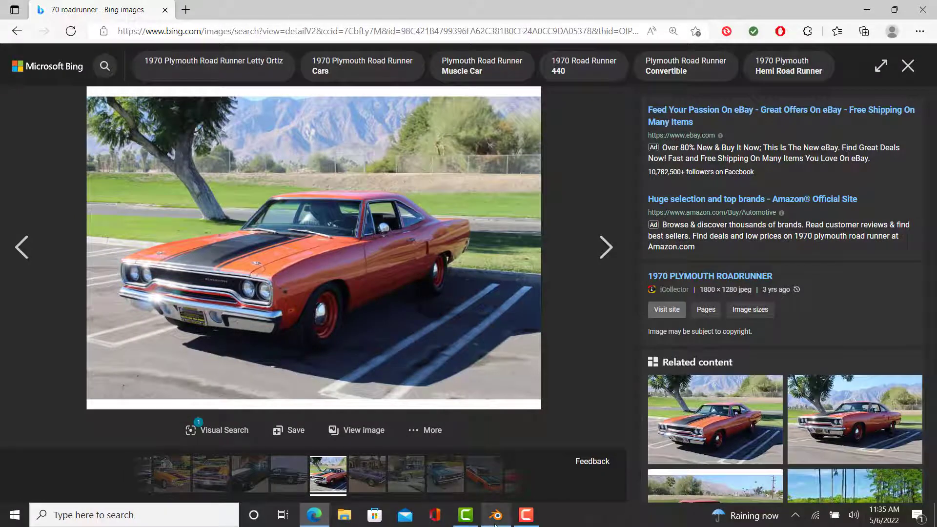
# Step: Return to Blender and add two more closely spaced vertical loop cuts across the bumper just outside the round light
pyautogui.click(495, 517)
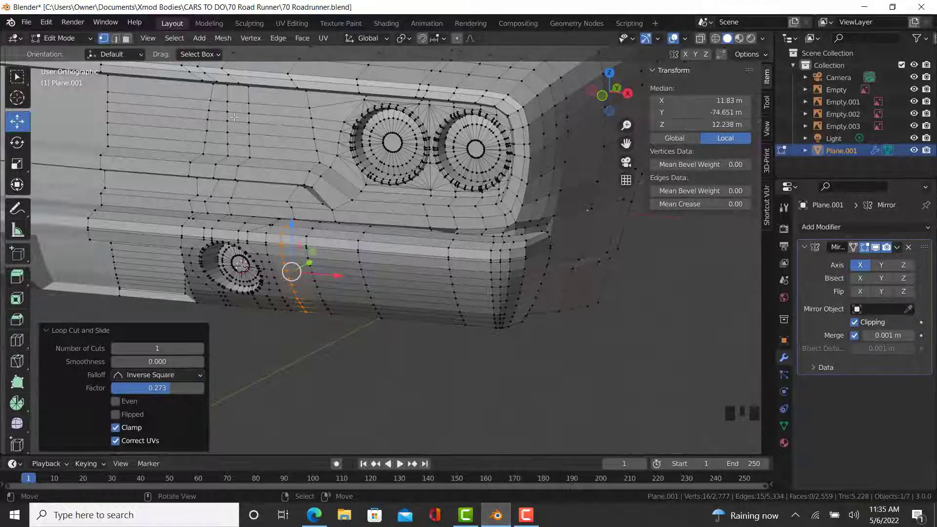
pyautogui.scroll(2, 234, 117)
pyautogui.keyDown('shift'); pyautogui.moveTo(295, 398); pyautogui.dragTo(301, 388, button='middle'); pyautogui.keyUp('shift')
pyautogui.moveTo(314, 348); pyautogui.dragTo(321, 347, button='middle')
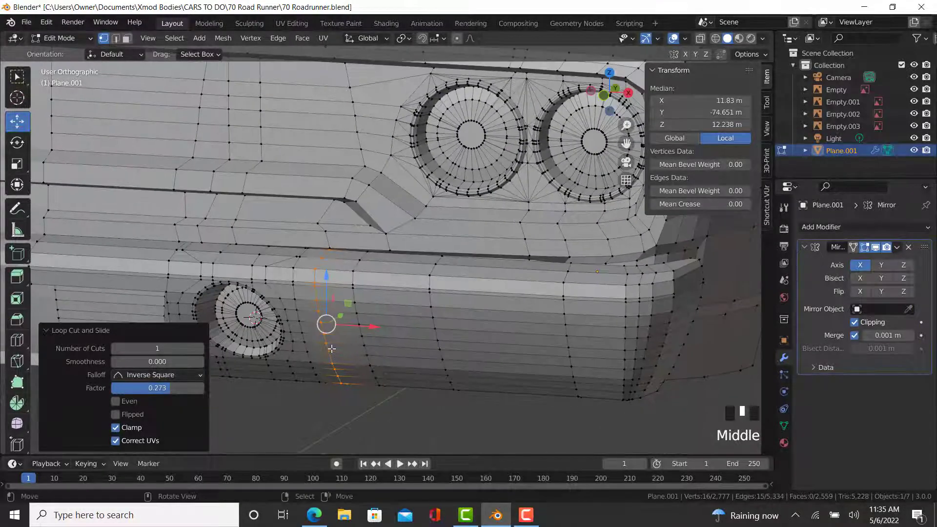
pyautogui.scroll(2, 320, 346)
pyautogui.click(17, 340)
pyautogui.moveTo(298, 314); pyautogui.dragTo(317, 315)
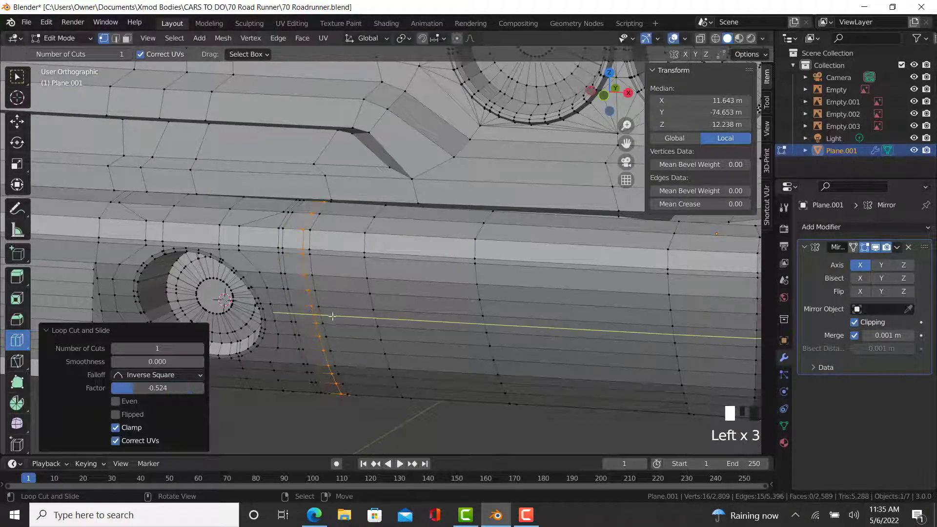
# Step: Compare the bumper with the reference photo and add a horizontal loop cut along its upper part, from the round light to the outer end
pyautogui.scroll(-3, 317, 316)
pyautogui.moveTo(317, 315); pyautogui.dragTo(312, 351, button='middle')
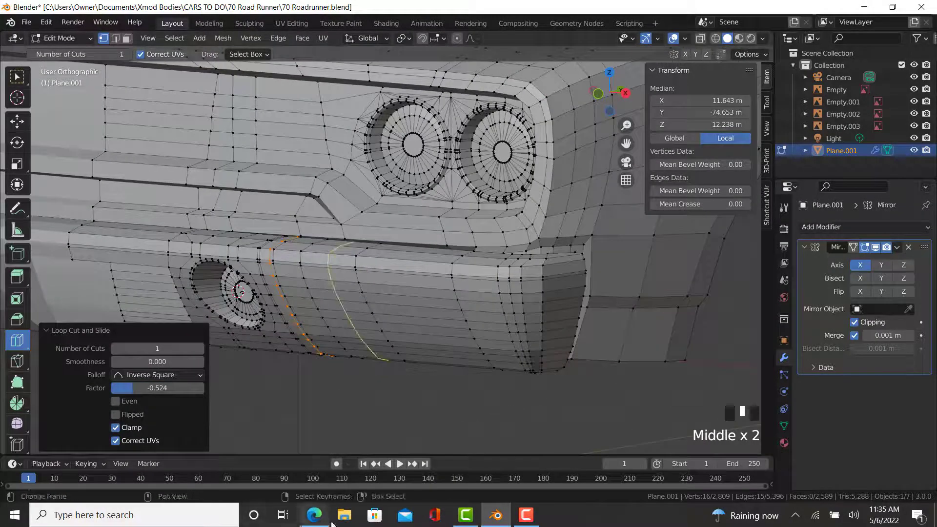
pyautogui.click(316, 518)
pyautogui.click(316, 518)
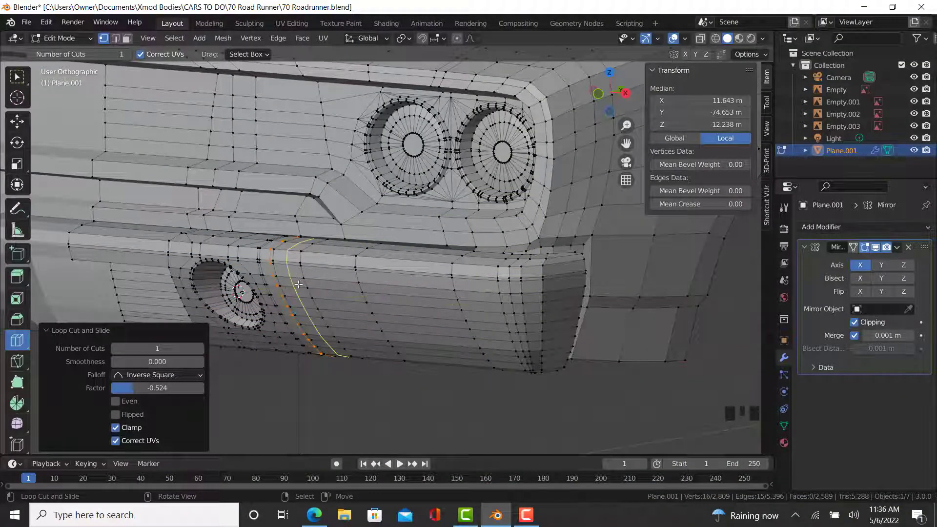
pyautogui.moveTo(307, 285); pyautogui.dragTo(307, 286)
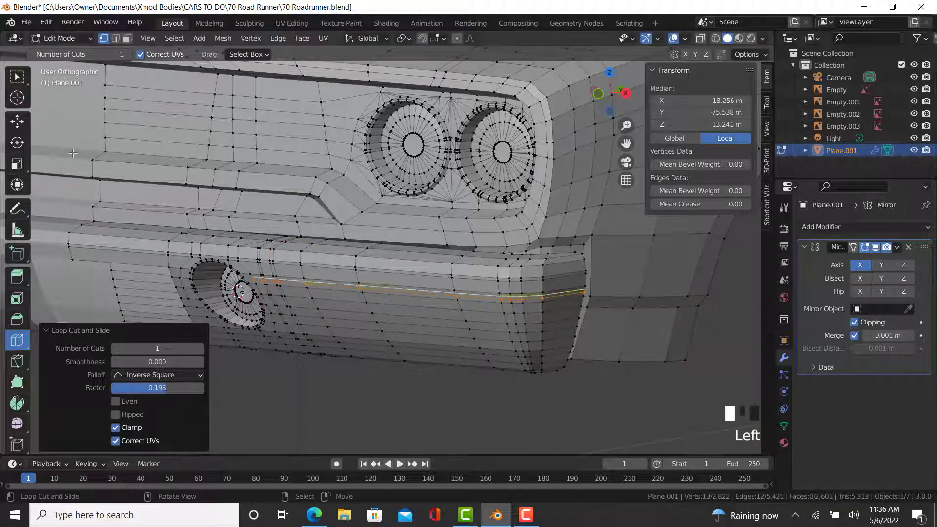
# Step: Select the edge path running up beside the round light and continuing along the bumper's upper part toward the outer end, checking against the reference photo
pyautogui.click(18, 121)
pyautogui.scroll(5, 298, 302)
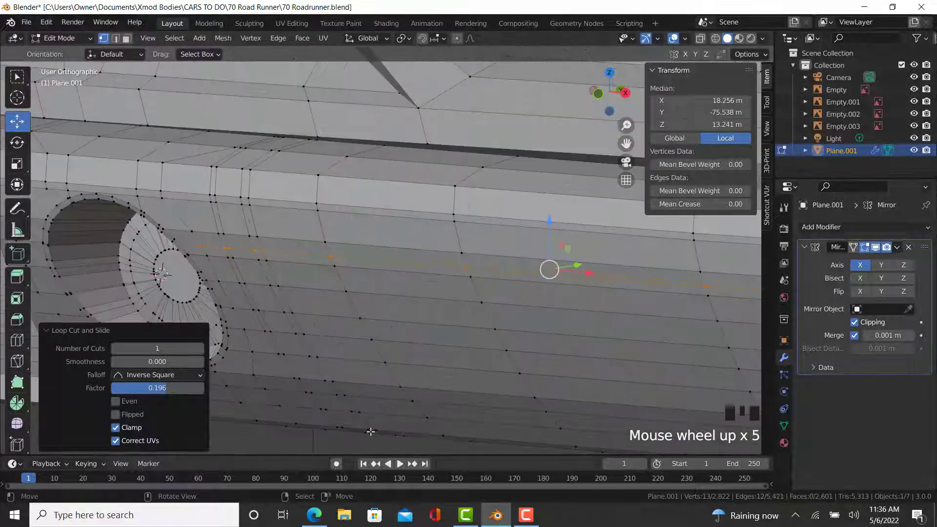
pyautogui.rightClick(349, 411)
pyautogui.click(314, 515)
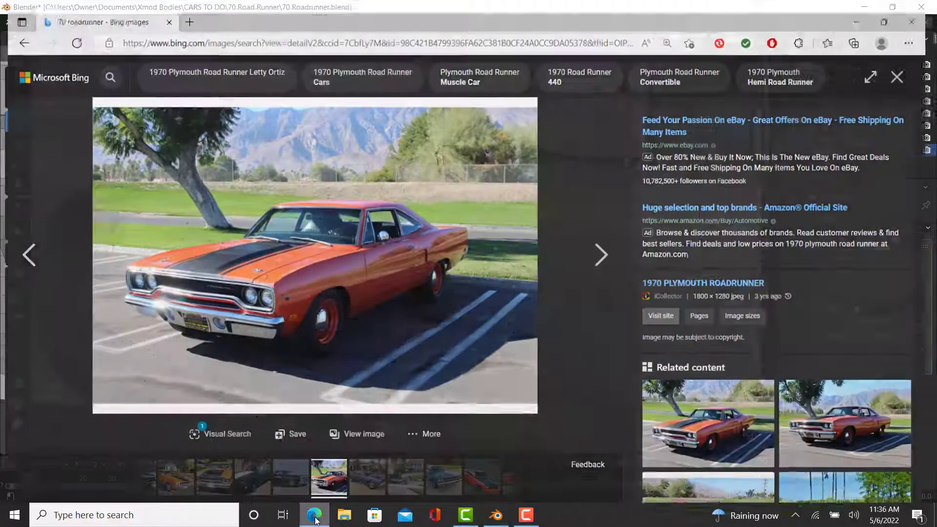
pyautogui.click(315, 516)
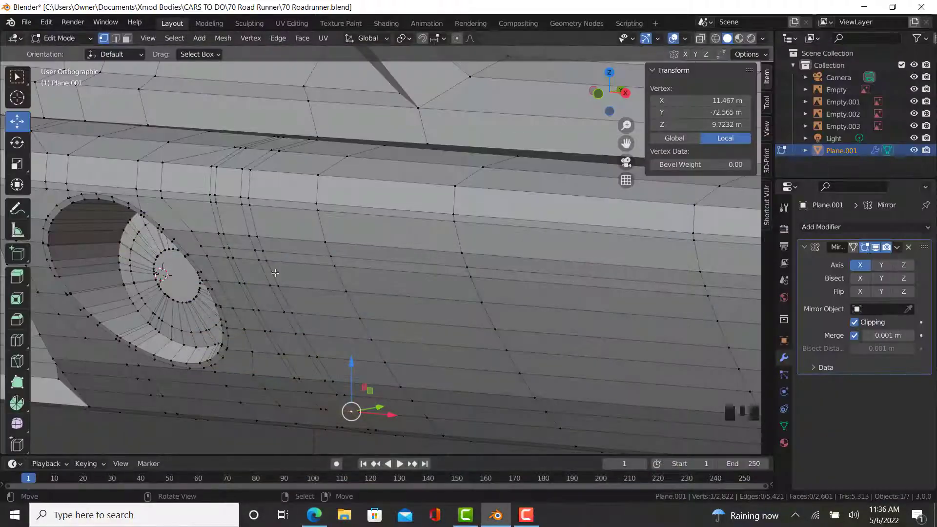
pyautogui.keyDown('ctrl'); pyautogui.rightClick(253, 252); pyautogui.keyUp('ctrl')
pyautogui.scroll(-2, 225, 250)
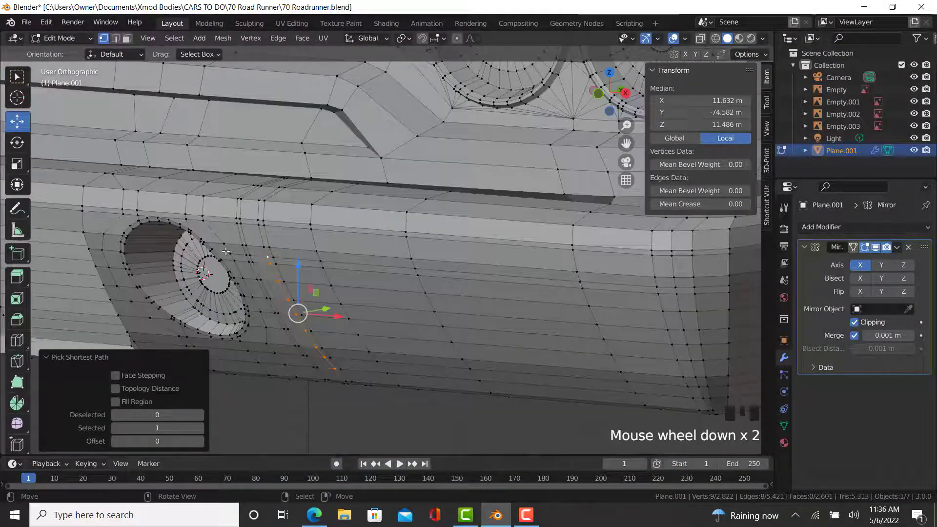
pyautogui.moveTo(317, 270); pyautogui.dragTo(306, 264, button='middle')
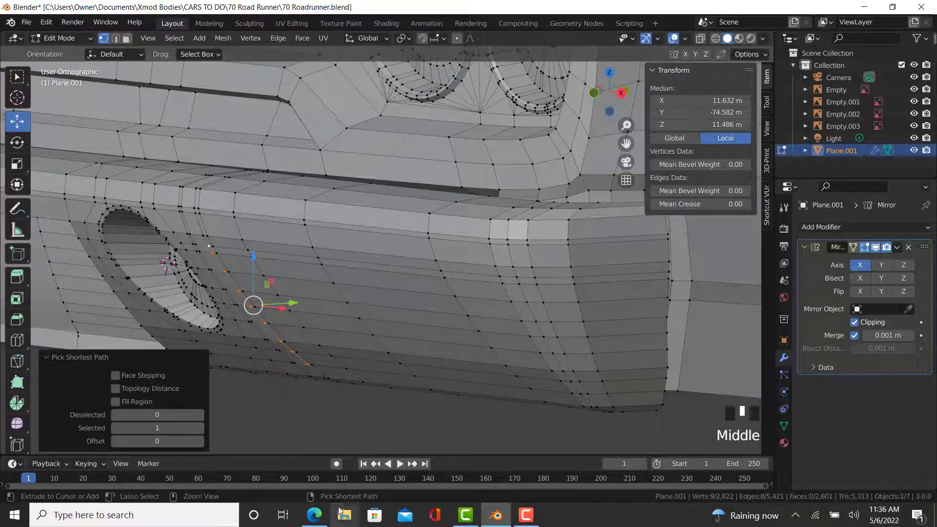
pyautogui.click(314, 515)
pyautogui.click(313, 514)
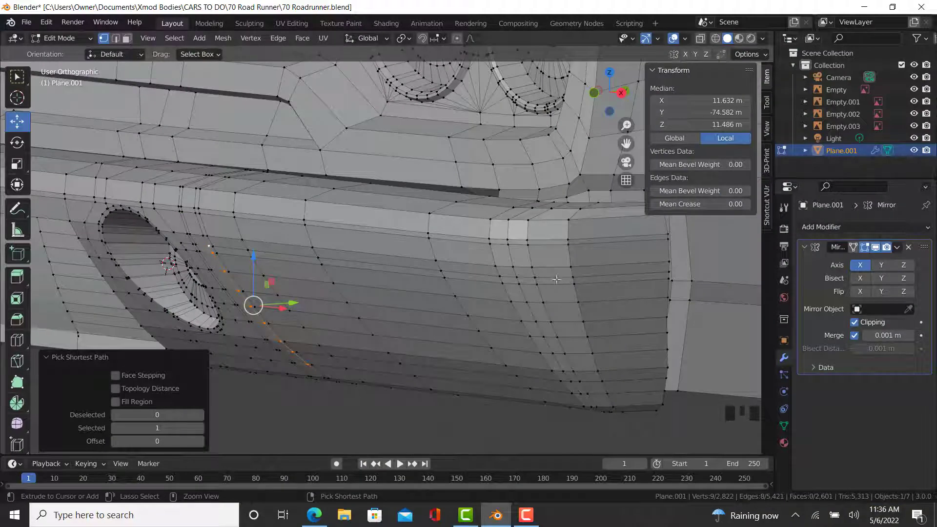
pyautogui.keyDown('ctrl'); pyautogui.rightClick(536, 277); pyautogui.keyUp('ctrl')
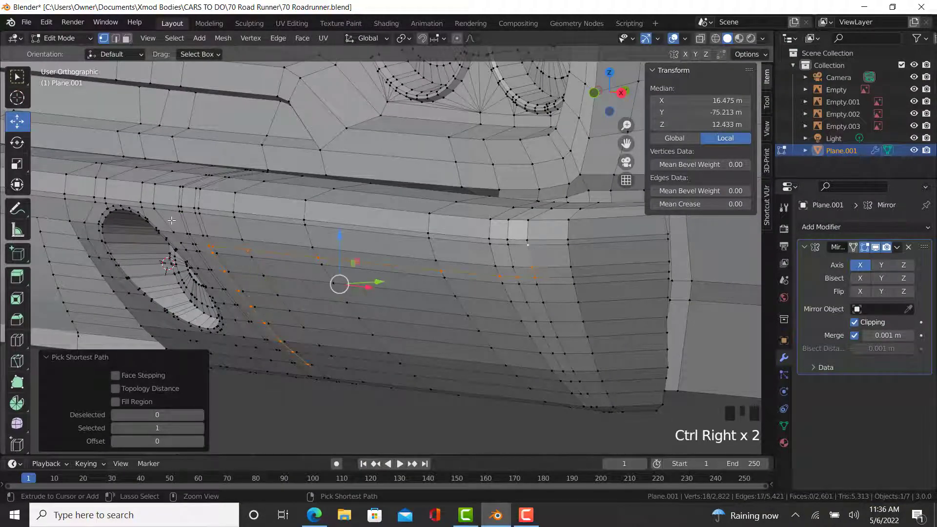
# Step: Extend the selection to an L-shaped strip beside the light and along the upper edge, and move it forward about 0.42 m along Y
pyautogui.moveTo(286, 365); pyautogui.dragTo(297, 362, button='middle')
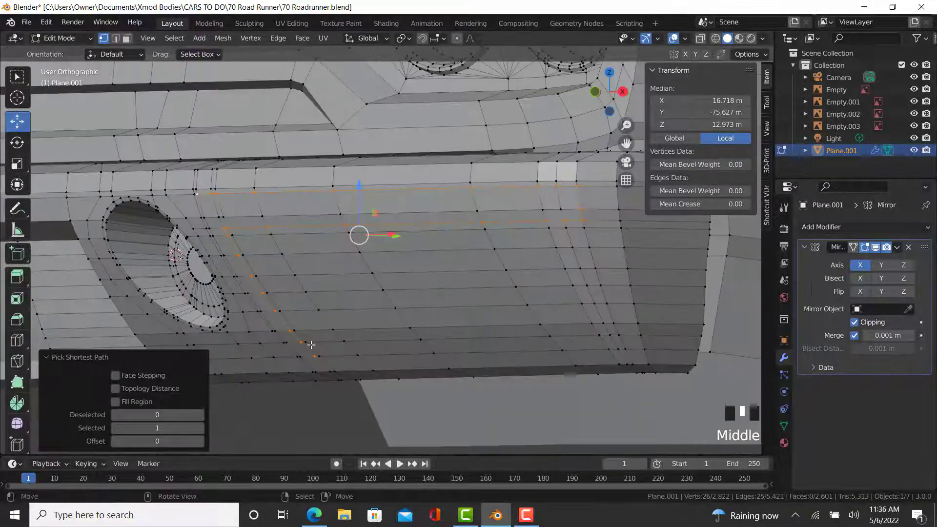
pyautogui.scroll(2, 301, 361)
pyautogui.keyDown('ctrl'); pyautogui.rightClick(299, 358); pyautogui.keyUp('ctrl')
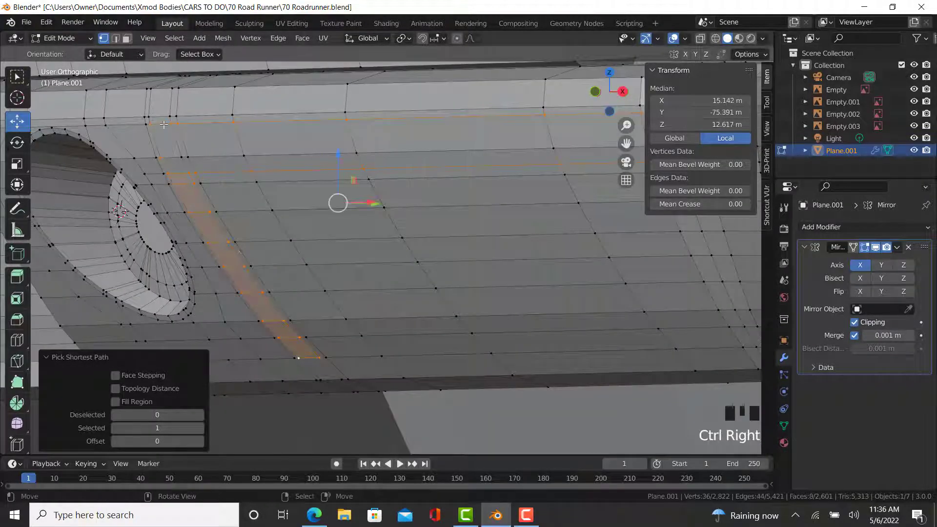
pyautogui.keyDown('ctrl'); pyautogui.rightClick(182, 157); pyautogui.keyUp('ctrl')
pyautogui.scroll(-2, 551, 222)
pyautogui.keyDown('shift'); pyautogui.moveTo(539, 222); pyautogui.dragTo(393, 210, button='middle'); pyautogui.keyUp('shift')
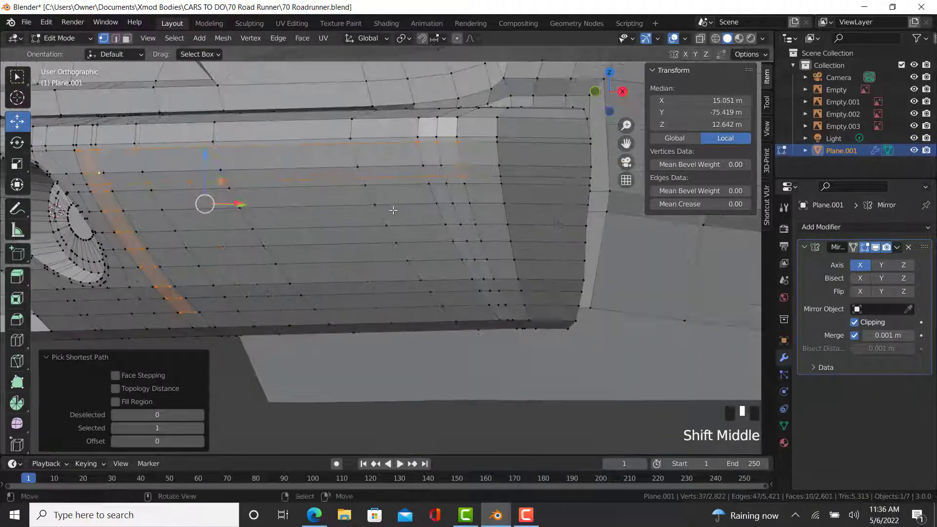
pyautogui.keyDown('ctrl'); pyautogui.rightClick(444, 169); pyautogui.keyUp('ctrl')
pyautogui.press('KP_3')
pyautogui.keyDown('shift'); pyautogui.moveTo(140, 204); pyautogui.dragTo(316, 227, button='middle'); pyautogui.keyUp('shift')
pyautogui.scroll(1, 316, 228)
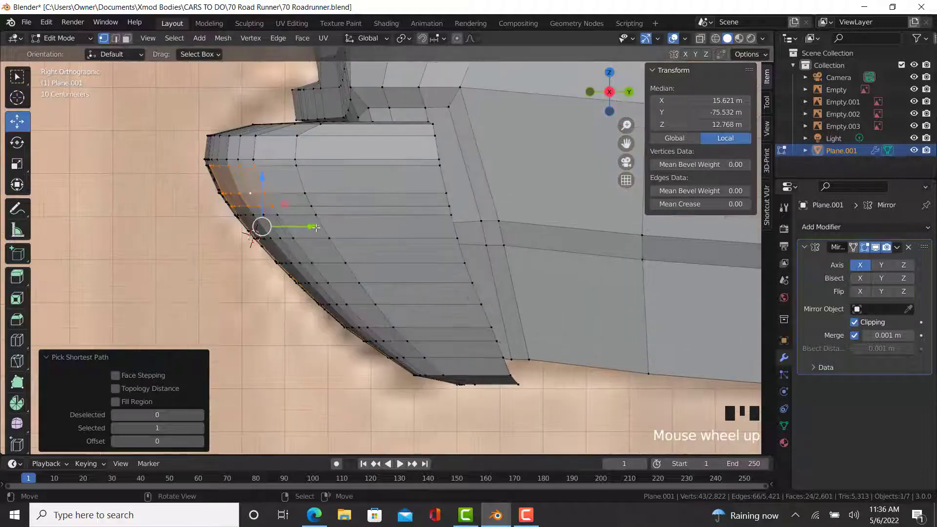
pyautogui.moveTo(315, 227); pyautogui.dragTo(303, 228)
# Step: Inspect the raised L-shaped strip on the bumper from the side and the front, with and without the mesh shown
pyautogui.press('Tab')
pyautogui.moveTo(365, 324); pyautogui.dragTo(349, 293, button='middle')
pyautogui.press('Tab')
pyautogui.scroll(-3, 390, 337)
pyautogui.press('Tab')
pyautogui.scroll(4, 380, 337)
pyautogui.press('Tab')
pyautogui.scroll(2, 348, 292)
pyautogui.moveTo(377, 289); pyautogui.dragTo(361, 307)
pyautogui.press('Tab')
pyautogui.scroll(-4, 361, 308)
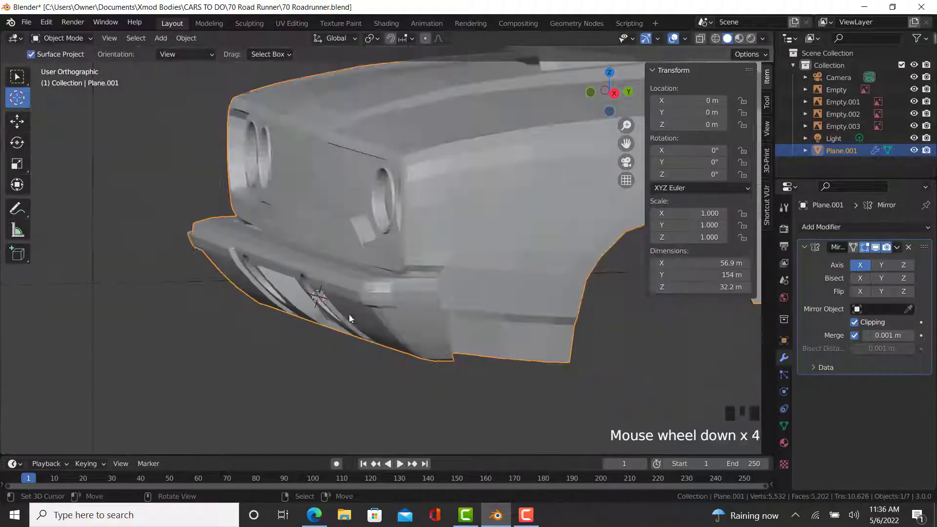
pyautogui.moveTo(361, 308); pyautogui.dragTo(464, 321, button='middle')
# Step: Edge-slide the short edge at the lower end of the raised strip downward along the bumper's side profile
pyautogui.press('Tab')
pyautogui.scroll(7, 397, 351)
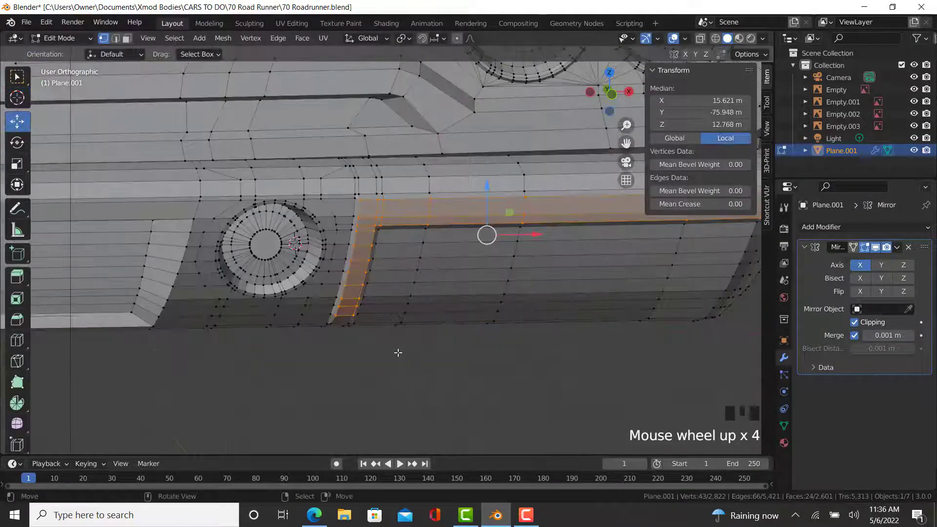
pyautogui.rightClick(309, 289)
pyautogui.keyDown('ctrl'); pyautogui.rightClick(345, 291); pyautogui.keyUp('ctrl')
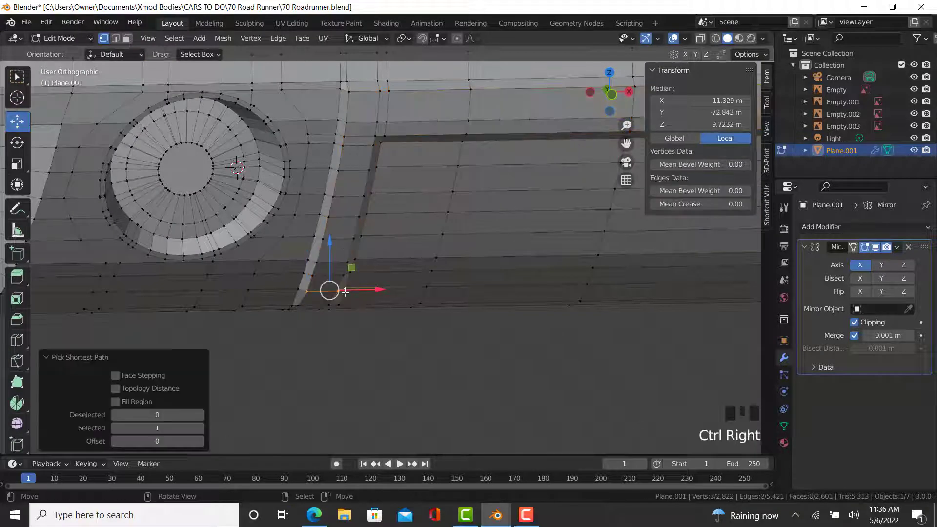
pyautogui.hotkey('ctrl', 'z')
pyautogui.keyDown('ctrl'); pyautogui.rightClick(336, 291); pyautogui.keyUp('ctrl')
pyautogui.press('KP_3')
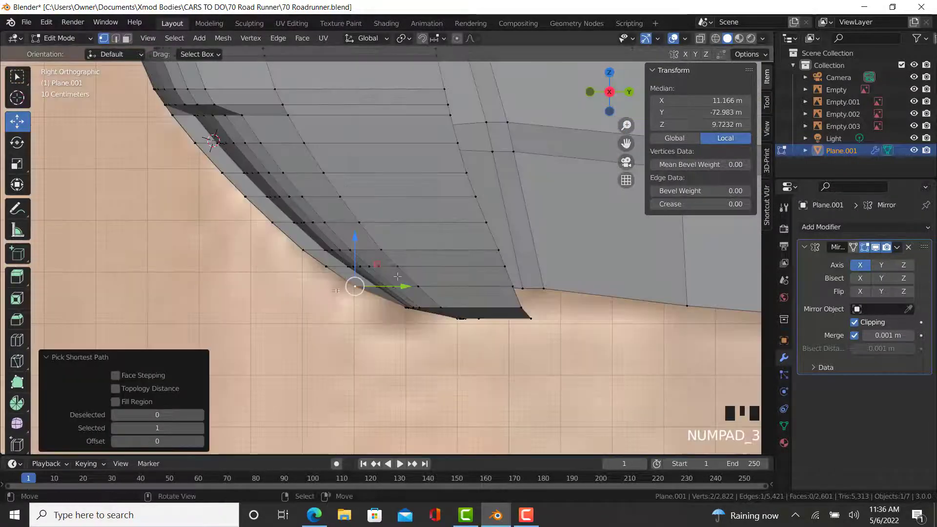
pyautogui.scroll(3, 376, 321)
pyautogui.press('g')
pyautogui.press('g')
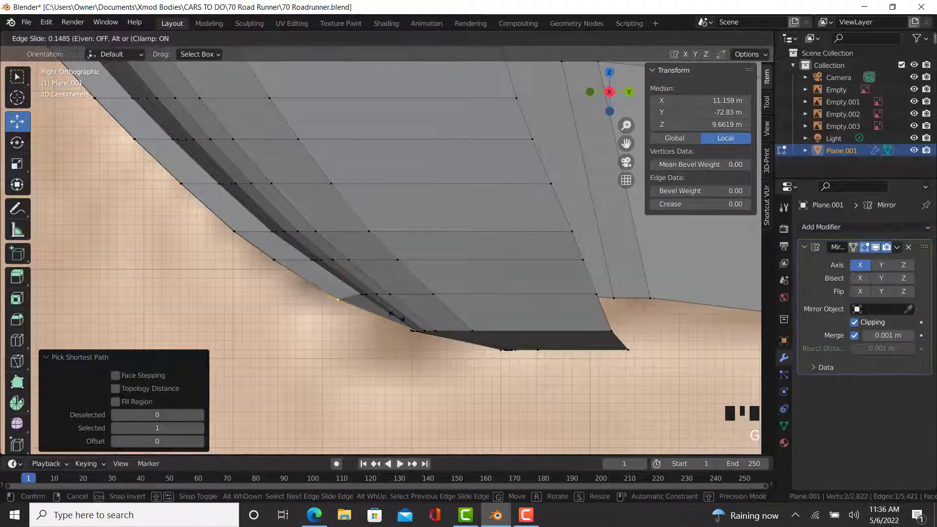
pyautogui.click(341, 299)
pyautogui.press('Tab')
pyautogui.scroll(-5, 424, 341)
pyautogui.moveTo(424, 341); pyautogui.dragTo(551, 343, button='middle')
# Step: Select the outline of the raised L-shaped strip as a connected edge path and set its Mean Crease to 0.99
pyautogui.press('Tab')
pyautogui.scroll(3, 381, 297)
pyautogui.moveTo(377, 308); pyautogui.dragTo(378, 262, button='middle')
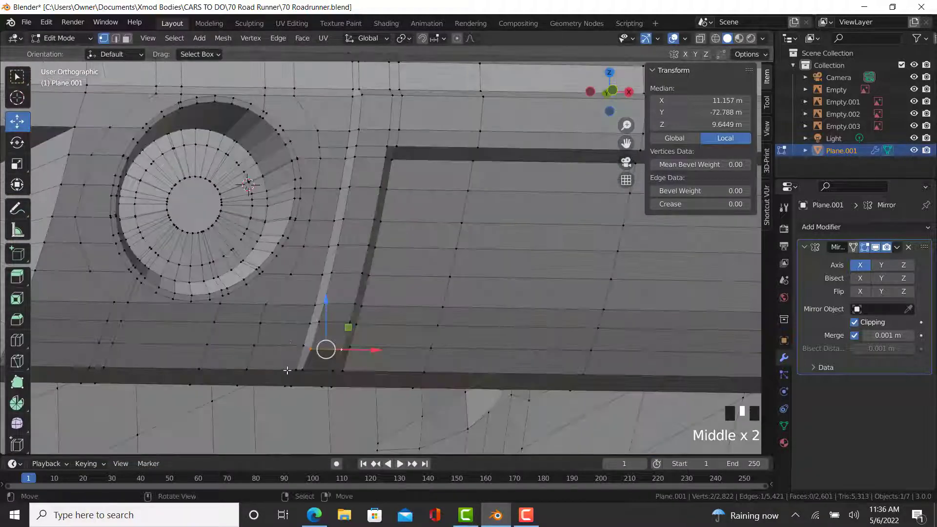
pyautogui.rightClick(292, 366)
pyautogui.scroll(-3, 295, 366)
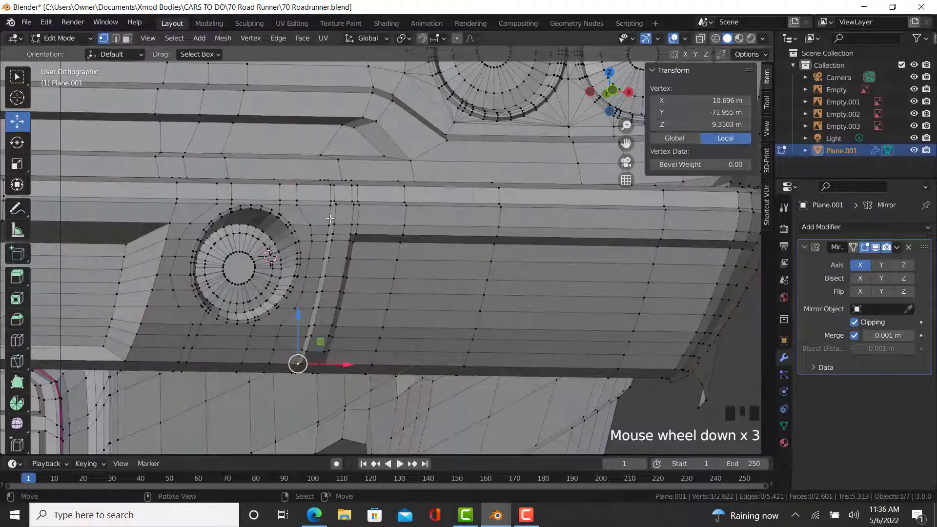
pyautogui.scroll(3, 339, 188)
pyautogui.keyDown('ctrl'); pyautogui.rightClick(334, 189); pyautogui.keyUp('ctrl')
pyautogui.moveTo(371, 215); pyautogui.dragTo(259, 214, button='middle')
pyautogui.keyDown('ctrl'); pyautogui.rightClick(488, 205); pyautogui.keyUp('ctrl')
pyautogui.keyDown('ctrl'); pyautogui.rightClick(507, 271); pyautogui.keyUp('ctrl')
pyautogui.moveTo(347, 316); pyautogui.dragTo(364, 303, button='middle')
pyautogui.keyDown('ctrl'); pyautogui.rightClick(243, 275); pyautogui.keyUp('ctrl')
pyautogui.scroll(-4, 323, 364)
pyautogui.scroll(5, 373, 381)
pyautogui.moveTo(374, 381); pyautogui.dragTo(377, 354, button='middle')
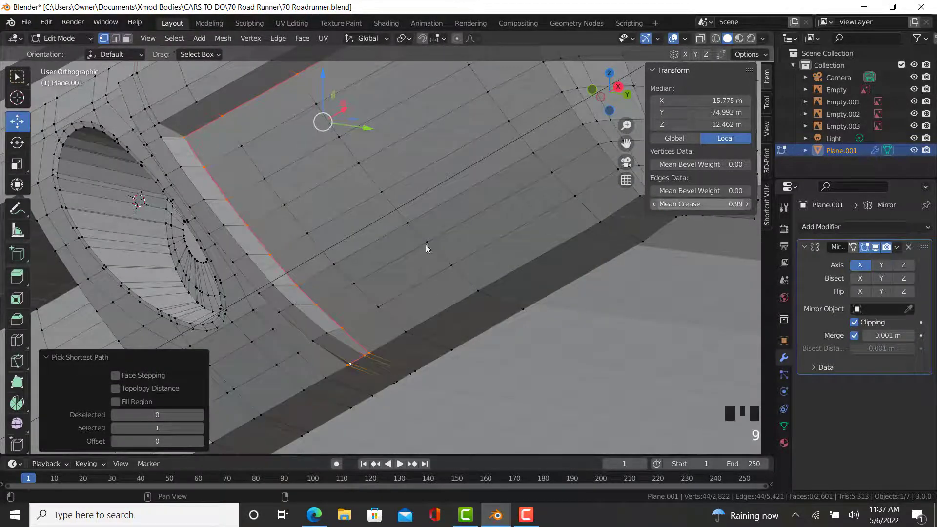
# Step: Inspect the creased strip beside the round light and compare it with the reference photo
pyautogui.press('Tab')
pyautogui.scroll(-5, 425, 245)
pyautogui.moveTo(415, 258); pyautogui.dragTo(487, 278, button='middle')
pyautogui.press('Tab')
pyautogui.scroll(4, 447, 203)
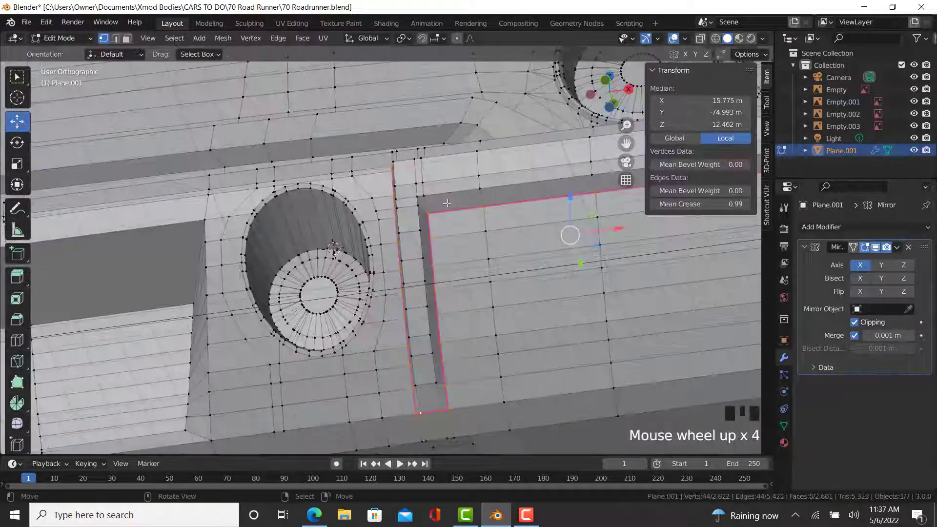
pyautogui.scroll(4, 442, 211)
pyautogui.scroll(-4, 411, 223)
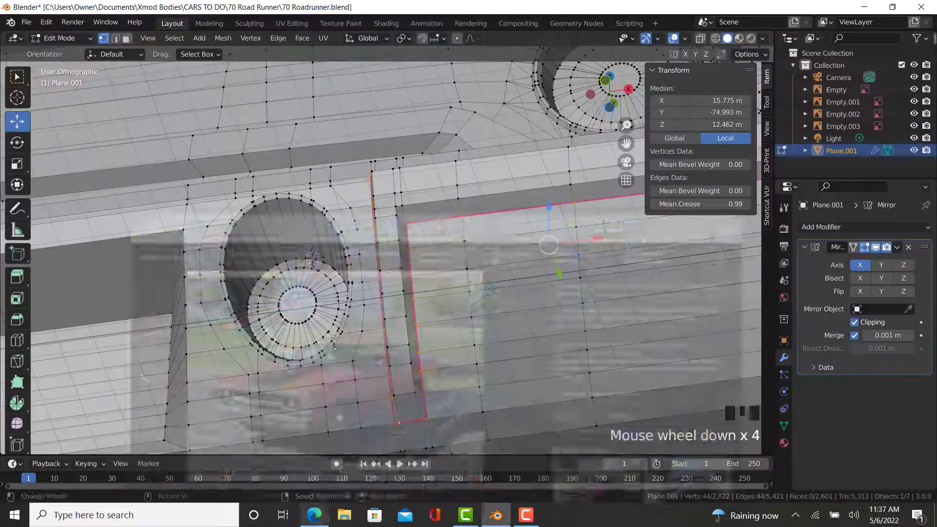
pyautogui.moveTo(391, 267); pyautogui.dragTo(419, 285, button='middle')
pyautogui.scroll(-5, 459, 298)
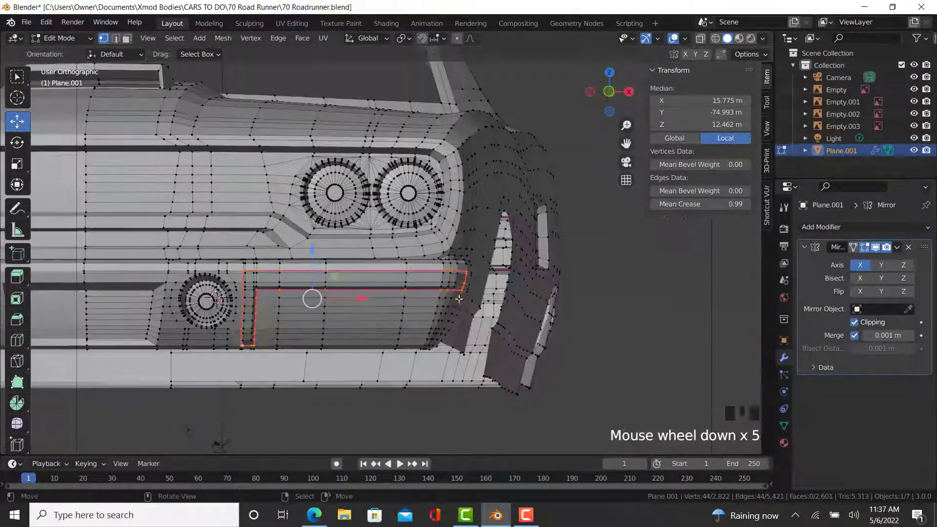
# Step: Crease the raised strip's outer front edge, from the bumper's outer corner along the top and down beside the round light
pyautogui.scroll(7, 464, 285)
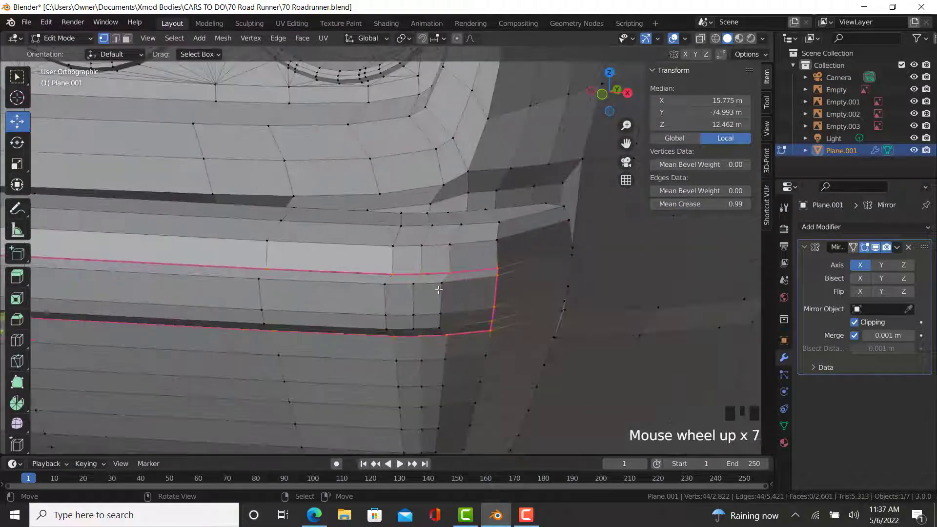
pyautogui.rightClick(439, 279)
pyautogui.moveTo(439, 279); pyautogui.dragTo(319, 328, button='middle')
pyautogui.scroll(2, 479, 266)
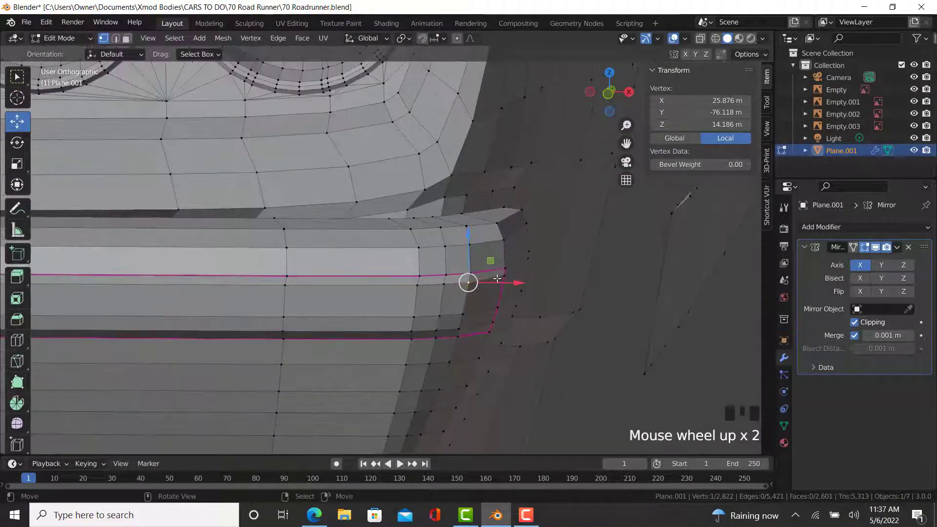
pyautogui.rightClick(502, 276)
pyautogui.keyDown('ctrl'); pyautogui.rightClick(466, 279); pyautogui.keyUp('ctrl')
pyautogui.moveTo(466, 278); pyautogui.dragTo(261, 271, button='middle')
pyautogui.keyDown('ctrl'); pyautogui.rightClick(165, 252); pyautogui.keyUp('ctrl')
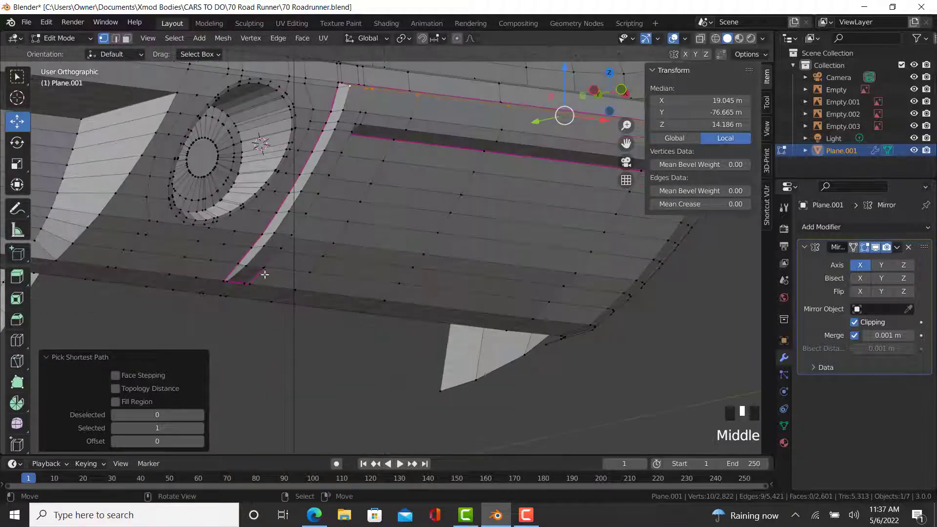
pyautogui.scroll(1, 240, 264)
pyautogui.scroll(4, 240, 264)
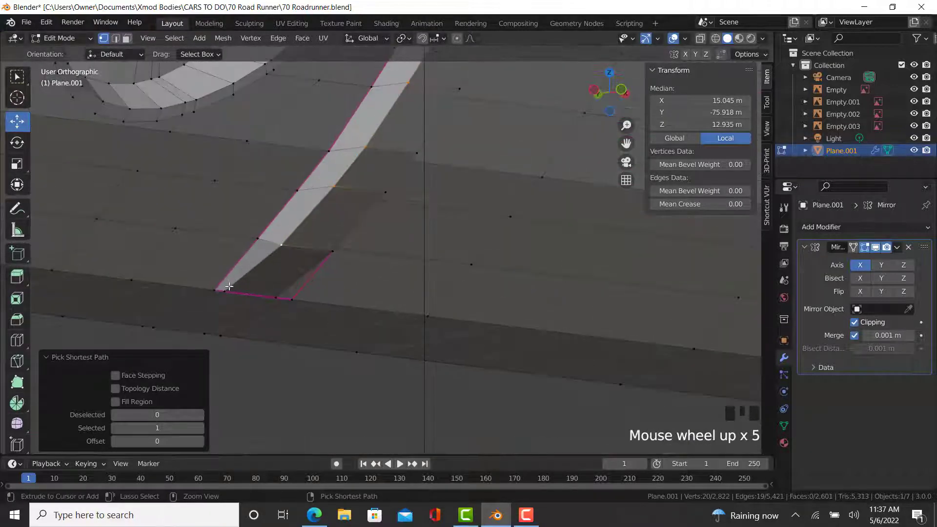
pyautogui.click(695, 203)
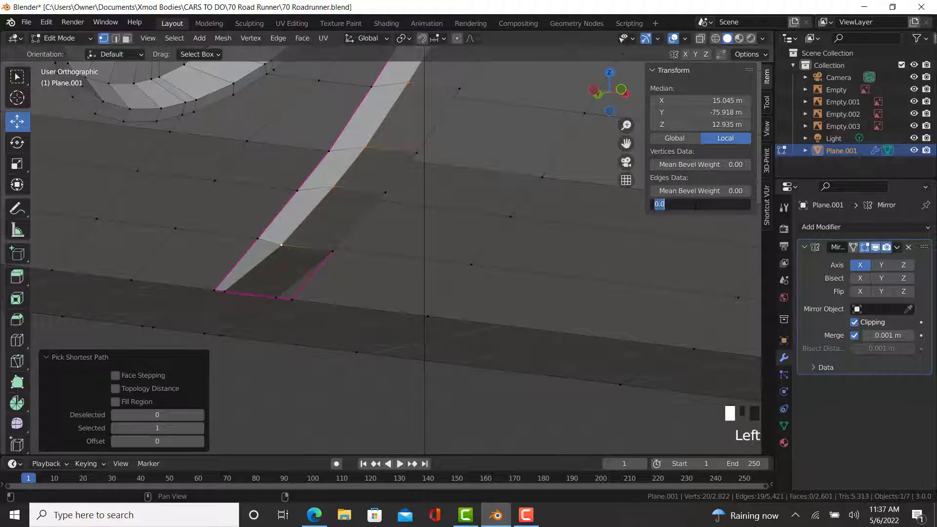
# Step: Select the raised strip's inner edge path beside the round light and along the top to the outer corner, and set its Mean Crease to 0.9
pyautogui.scroll(-3, 373, 230)
pyautogui.moveTo(373, 231); pyautogui.dragTo(120, 192, button='middle')
pyautogui.rightClick(123, 280)
pyautogui.keyDown('ctrl'); pyautogui.rightClick(121, 195); pyautogui.keyUp('ctrl')
pyautogui.moveTo(176, 215); pyautogui.dragTo(462, 203, button='middle')
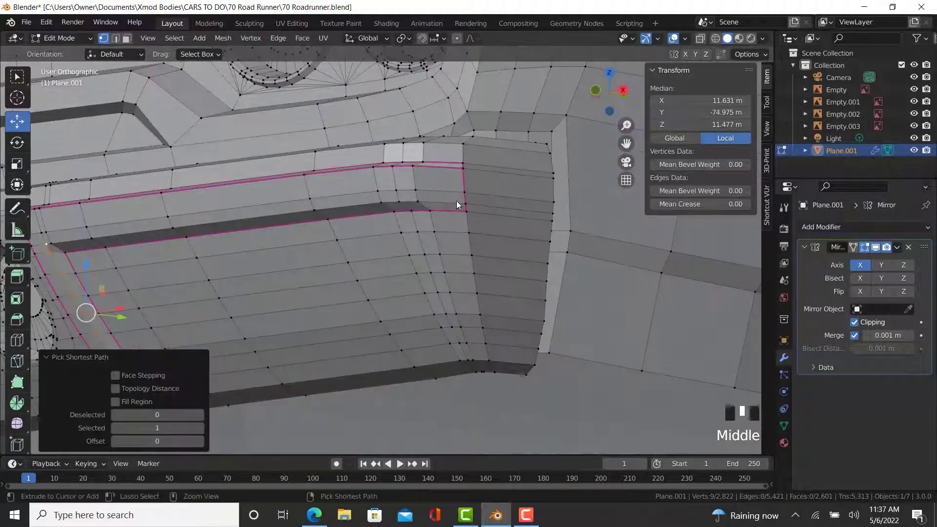
pyautogui.keyDown('ctrl'); pyautogui.rightClick(465, 203); pyautogui.keyUp('ctrl')
pyautogui.click(707, 204)
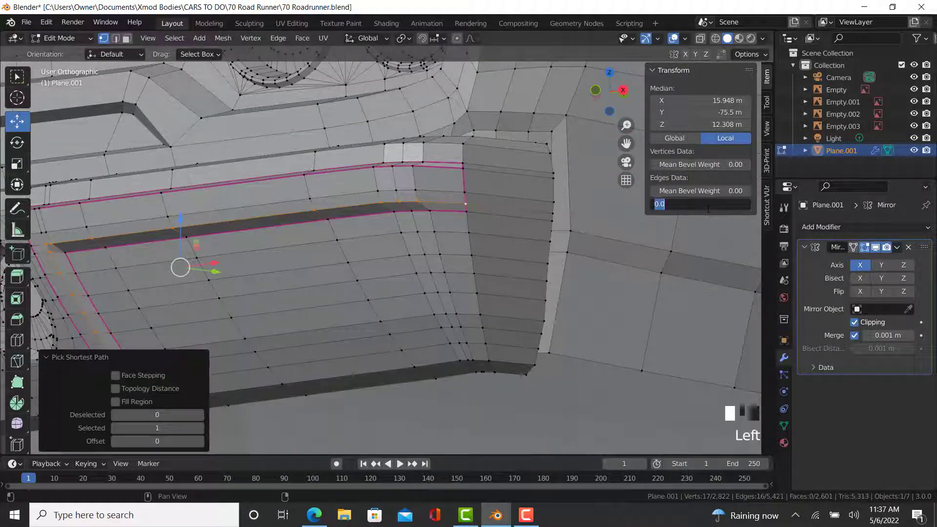
pyautogui.write('.9')
pyautogui.press('Return')
pyautogui.press('Tab')
# Step: Select the rear edge of the front bumper's top face around the outer corner and move it about 0.55 m inward along X
pyautogui.moveTo(438, 262); pyautogui.dragTo(393, 348, button='middle')
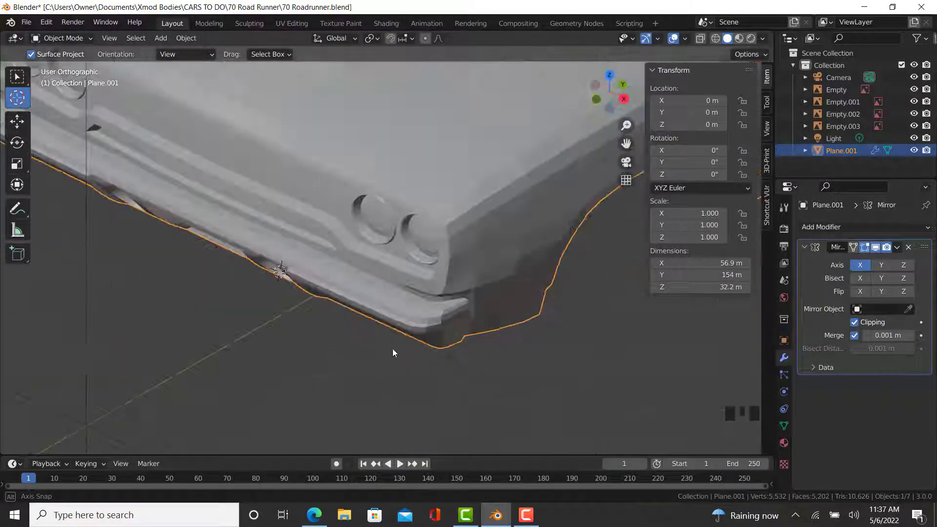
pyautogui.scroll(4, 409, 282)
pyautogui.press('Tab')
pyautogui.moveTo(410, 283); pyautogui.dragTo(491, 328, button='middle')
pyautogui.rightClick(456, 310)
pyautogui.scroll(2, 496, 328)
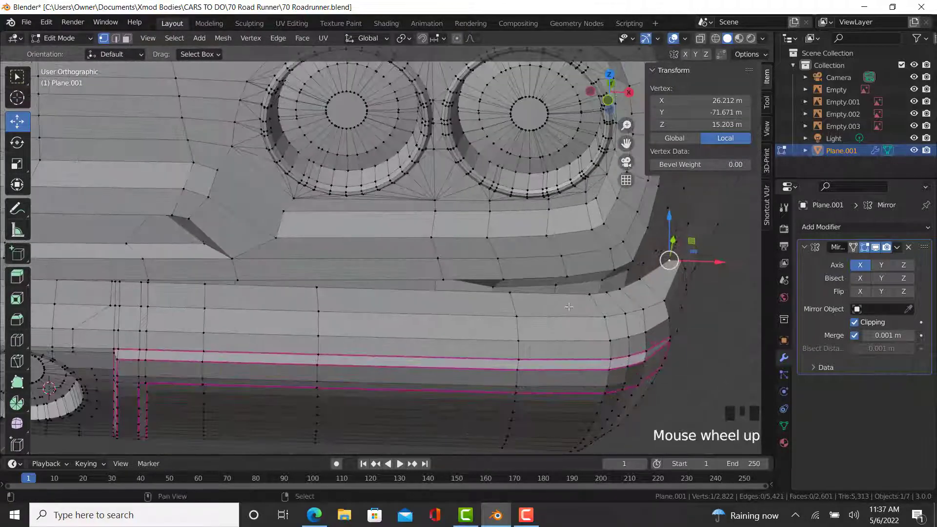
pyautogui.keyDown('shift'); pyautogui.moveTo(569, 306); pyautogui.dragTo(508, 293, button='middle'); pyautogui.keyUp('shift')
pyautogui.scroll(2, 507, 292)
pyautogui.keyDown('ctrl'); pyautogui.rightClick(510, 289); pyautogui.keyUp('ctrl')
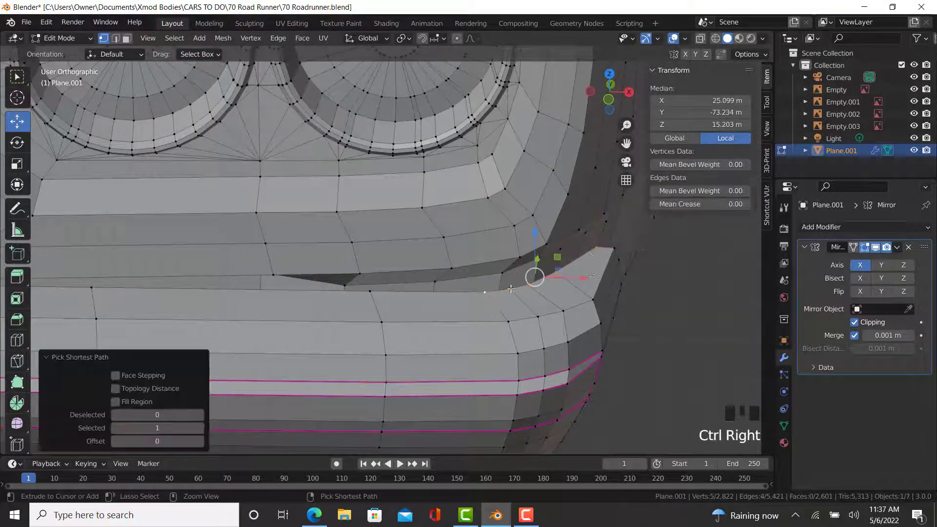
pyautogui.moveTo(585, 279); pyautogui.dragTo(512, 293)
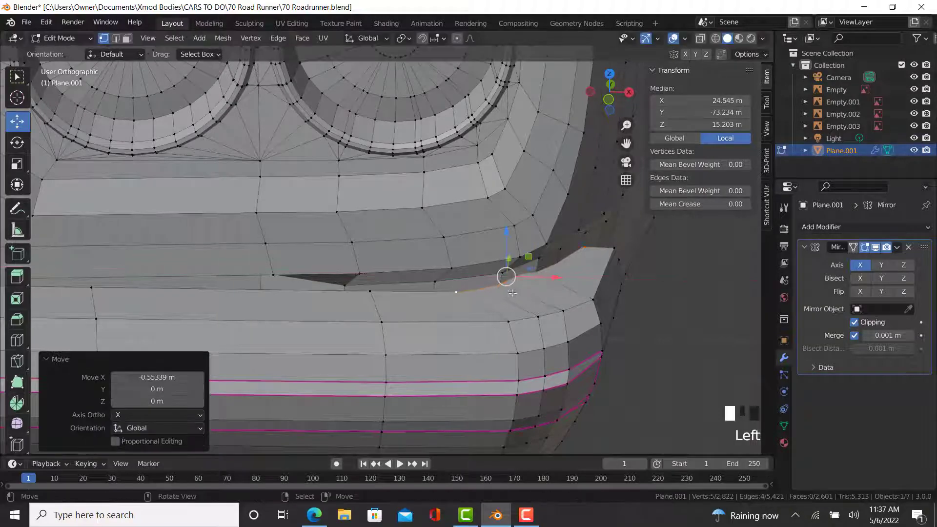
# Step: Select the rear top edge of the front bumper from the outer corner toward the centre and move it along Y
pyautogui.rightClick(538, 259)
pyautogui.scroll(-2, 530, 275)
pyautogui.moveTo(481, 292); pyautogui.dragTo(392, 313, button='middle')
pyautogui.scroll(4, 391, 310)
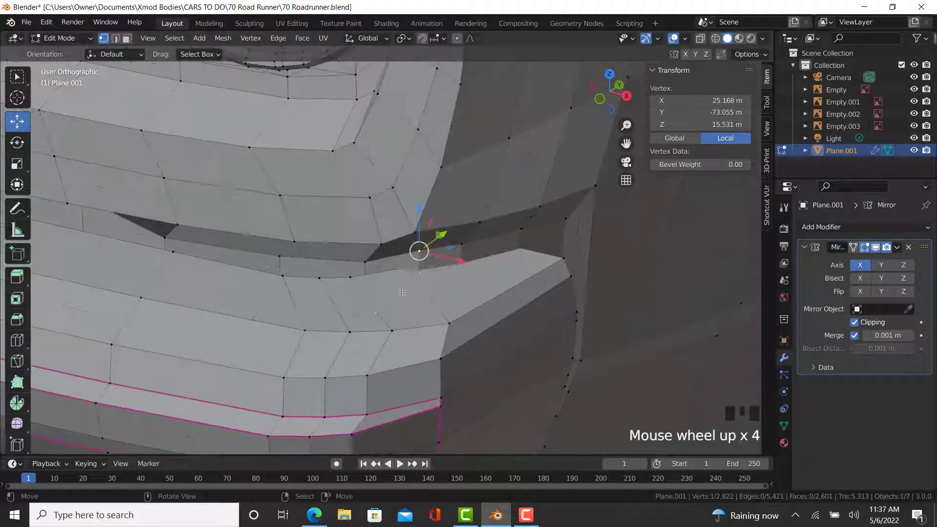
pyautogui.press('z')
pyautogui.rightClick(408, 267)
pyautogui.scroll(-4, 368, 286)
pyautogui.keyDown('shift'); pyautogui.moveTo(117, 300); pyautogui.dragTo(346, 312, button='middle'); pyautogui.keyUp('shift')
pyautogui.moveTo(346, 328)
pyautogui.mouseDown(button='middle')
pyautogui.moveTo(268, 286)
pyautogui.moveTo(350, 312)
pyautogui.mouseUp(button='middle')
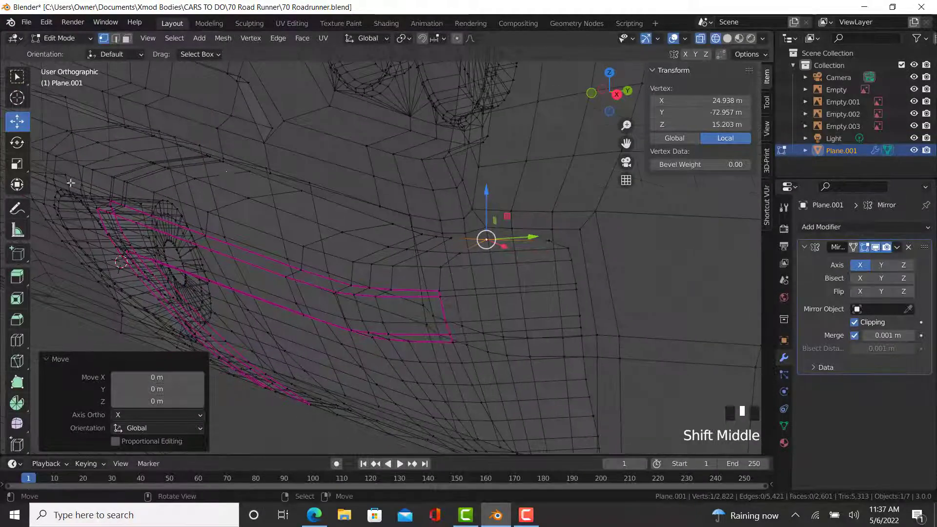
pyautogui.scroll(4, 135, 135)
pyautogui.moveTo(136, 135); pyautogui.dragTo(248, 260, button='middle')
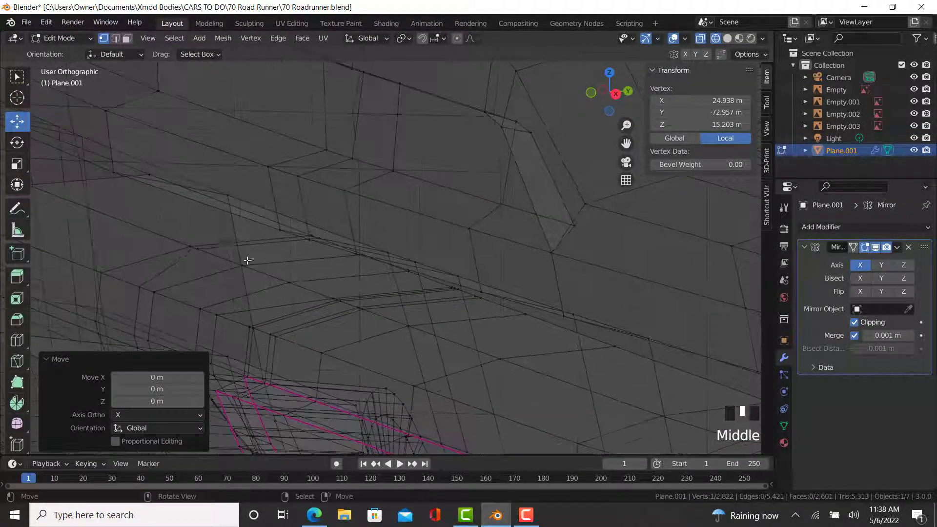
pyautogui.keyDown('ctrl'); pyautogui.rightClick(151, 171); pyautogui.keyUp('ctrl')
pyautogui.press('z')
pyautogui.scroll(-3, 442, 234)
pyautogui.moveTo(518, 289)
pyautogui.mouseDown(button='middle')
pyautogui.moveTo(481, 293)
pyautogui.moveTo(509, 298)
pyautogui.mouseUp(button='middle')
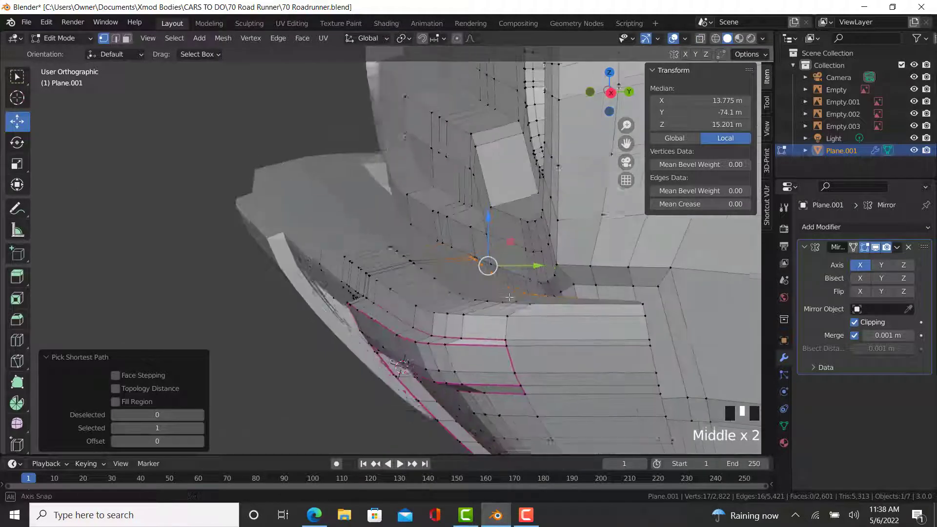
pyautogui.moveTo(537, 266); pyautogui.dragTo(538, 294)
pyautogui.press('Tab')
# Step: Examine the front bumper in shaded and wireframe display, comparing its outline with the reference image from above
pyautogui.moveTo(538, 294); pyautogui.dragTo(544, 352, button='middle')
pyautogui.scroll(-6, 596, 368)
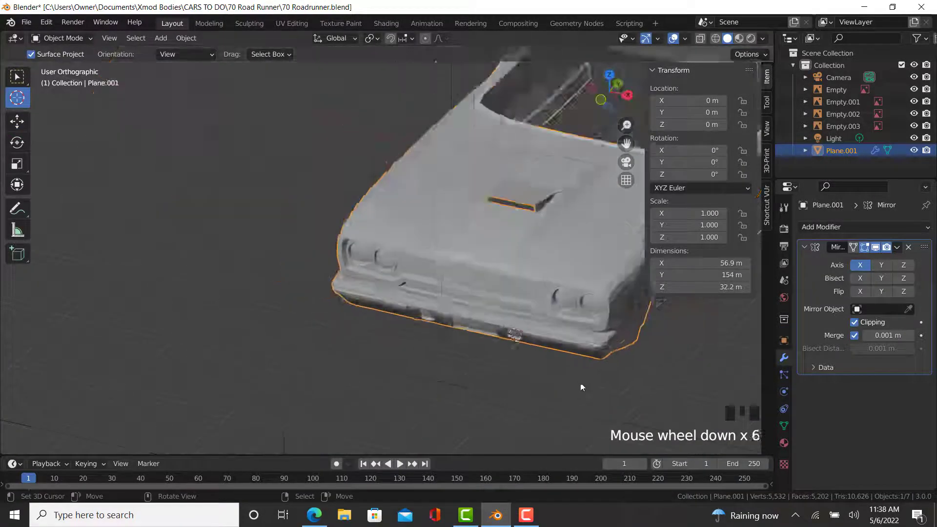
pyautogui.moveTo(581, 387); pyautogui.dragTo(581, 388, button='middle')
pyautogui.press('KP_7')
pyautogui.press('z')
pyautogui.click(575, 274)
pyautogui.scroll(3, 575, 152)
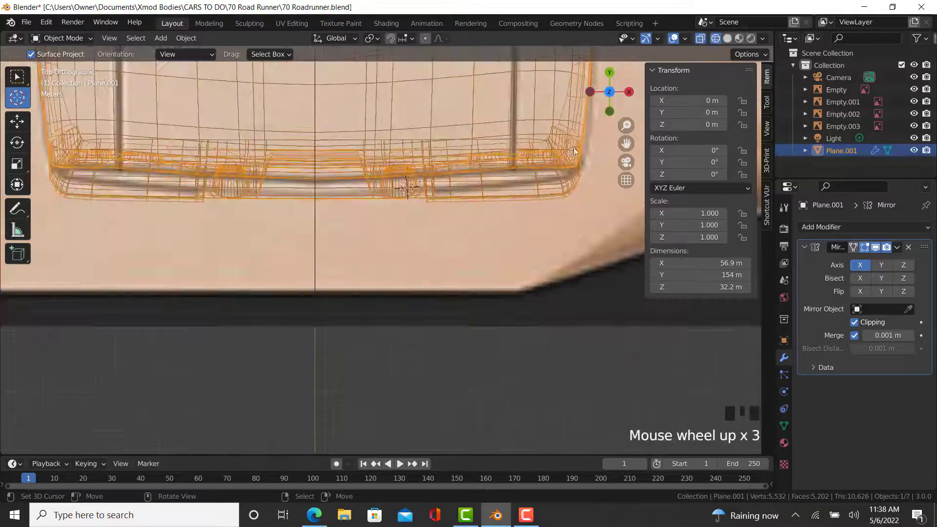
pyautogui.scroll(3, 575, 151)
pyautogui.press('z')
pyautogui.click(540, 251)
pyautogui.moveTo(540, 251)
pyautogui.keyDown('shift'); pyautogui.mouseDown(button='middle')
pyautogui.moveTo(470, 307)
pyautogui.moveTo(431, 244)
pyautogui.moveTo(439, 312)
pyautogui.moveTo(391, 298)
pyautogui.moveTo(397, 271)
pyautogui.mouseUp(button='middle'); pyautogui.keyUp('shift')
pyautogui.scroll(-4, 265, 289)
pyautogui.hotkey('shift', 'z')
pyautogui.scroll(3, 361, 298)
pyautogui.press('z')
pyautogui.click(421, 292)
pyautogui.scroll(-5, 431, 253)
pyautogui.press('Tab')
pyautogui.press('Tab')
pyautogui.scroll(4, 385, 293)
pyautogui.press('Tab')
pyautogui.scroll(4, 396, 238)
# Step: Select the outline of the front bumper's outer section beside the round light and fill the selection with Select Loop Inner-Region
pyautogui.moveTo(387, 234); pyautogui.dragTo(429, 238, button='middle')
pyautogui.rightClick(436, 211)
pyautogui.moveTo(478, 304); pyautogui.dragTo(250, 224, button='middle')
pyautogui.keyDown('ctrl'); pyautogui.rightClick(422, 407); pyautogui.keyUp('ctrl')
pyautogui.scroll(3, 318, 367)
pyautogui.scroll(-3, 479, 308)
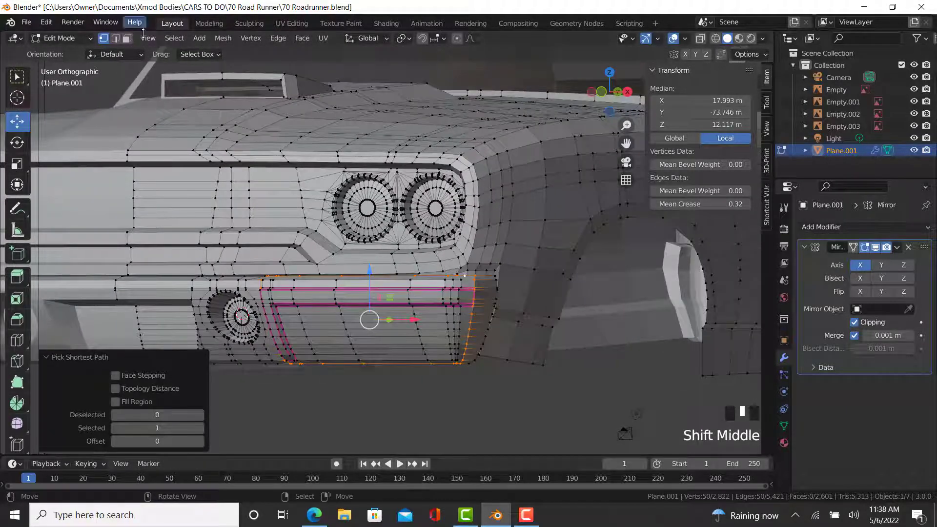
pyautogui.click(177, 39)
pyautogui.moveTo(219, 237)
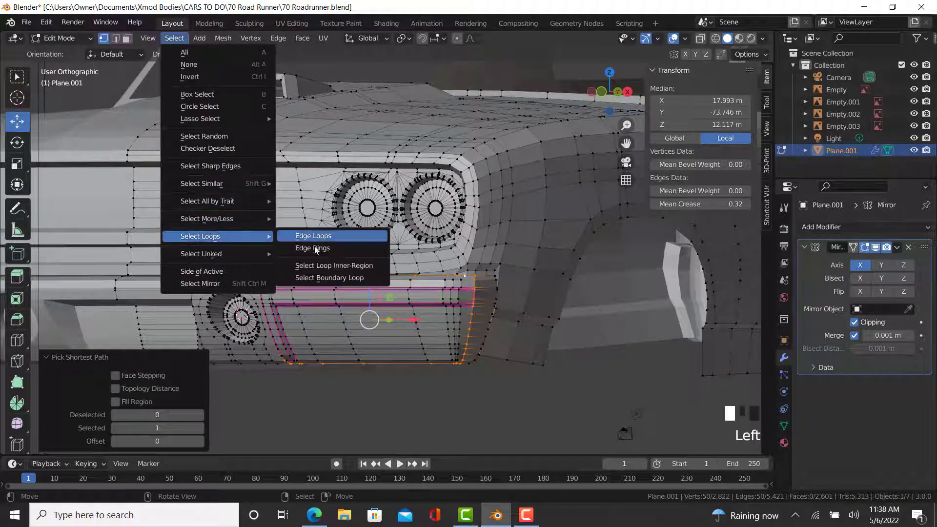
pyautogui.click(313, 266)
# Step: Rotate the selected bumper section -1.83° in top view and move it about 0.22 m along Y to follow the reference image
pyautogui.press('KP_7')
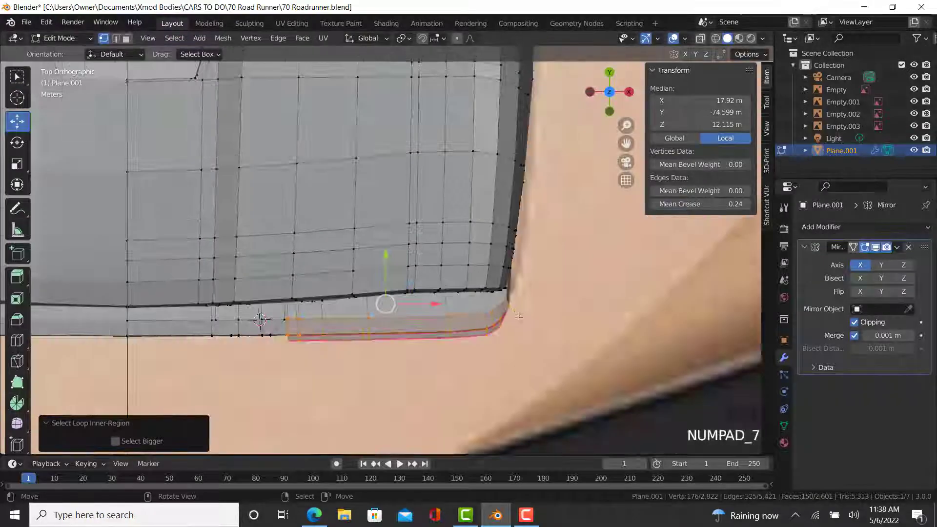
pyautogui.press('z')
pyautogui.click(473, 342)
pyautogui.scroll(2, 472, 342)
pyautogui.keyDown('shift'); pyautogui.moveTo(607, 358); pyautogui.dragTo(642, 371, button='middle'); pyautogui.keyUp('shift')
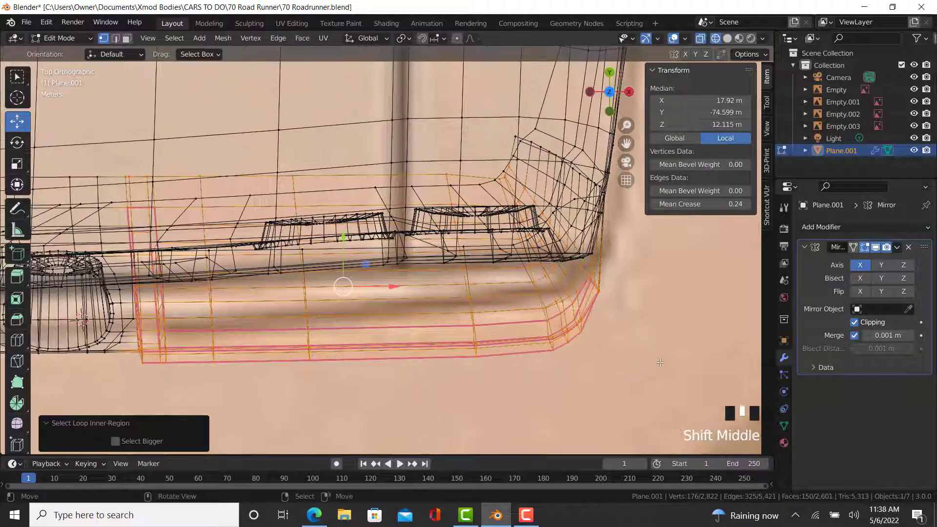
pyautogui.press('r')
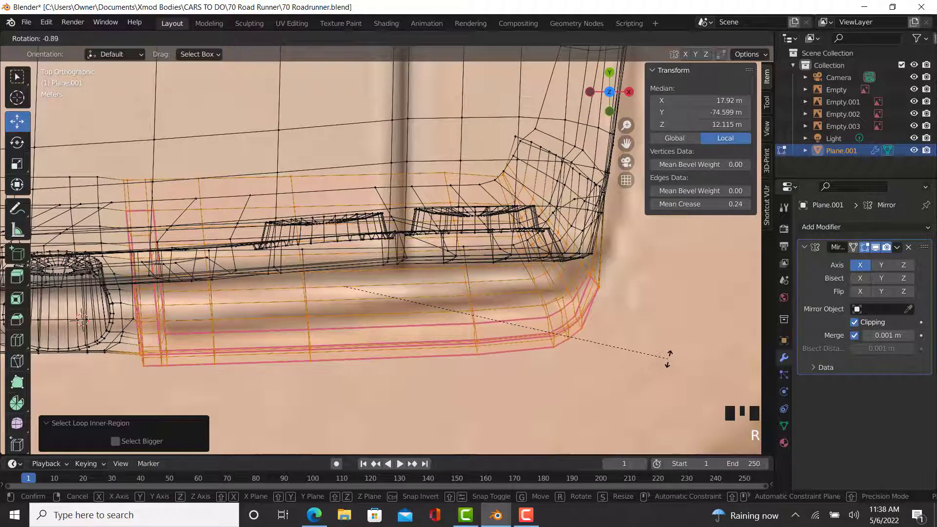
pyautogui.click(673, 351)
pyautogui.scroll(2, 388, 270)
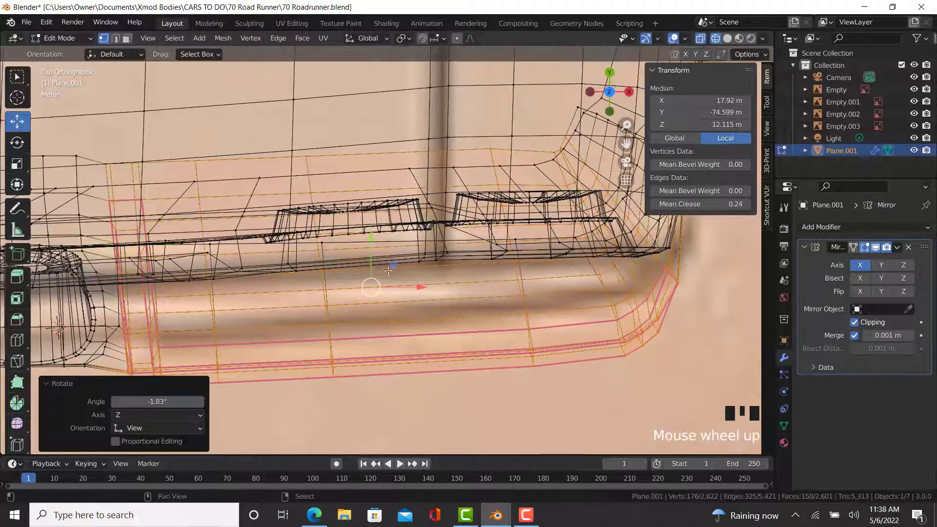
pyautogui.moveTo(377, 241); pyautogui.dragTo(394, 234)
# Step: Reduce the selection to the bumper's outer end, rotate it -1.56° in top view and move it about 0.24 m along Y
pyautogui.scroll(-2, 362, 294)
pyautogui.keyDown('shift'); pyautogui.moveTo(312, 355); pyautogui.dragTo(367, 338, button='middle'); pyautogui.keyUp('shift')
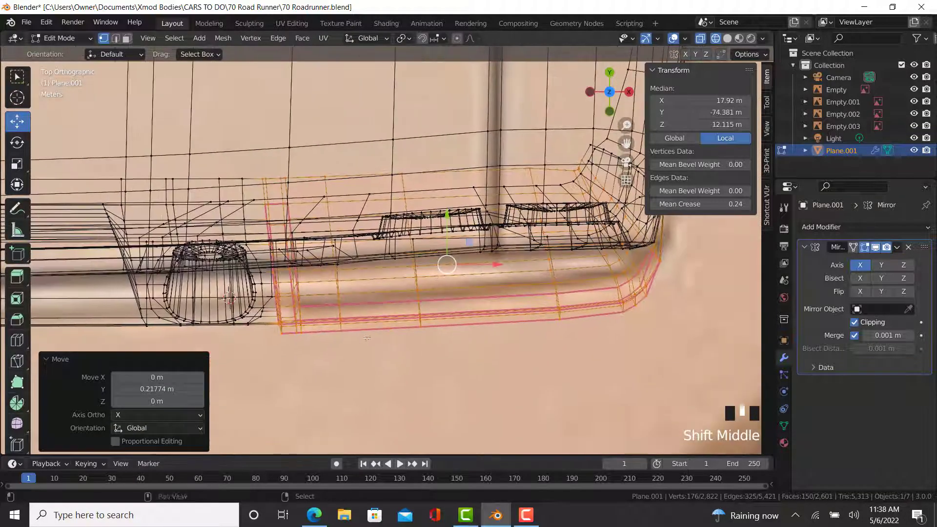
pyautogui.press('b')
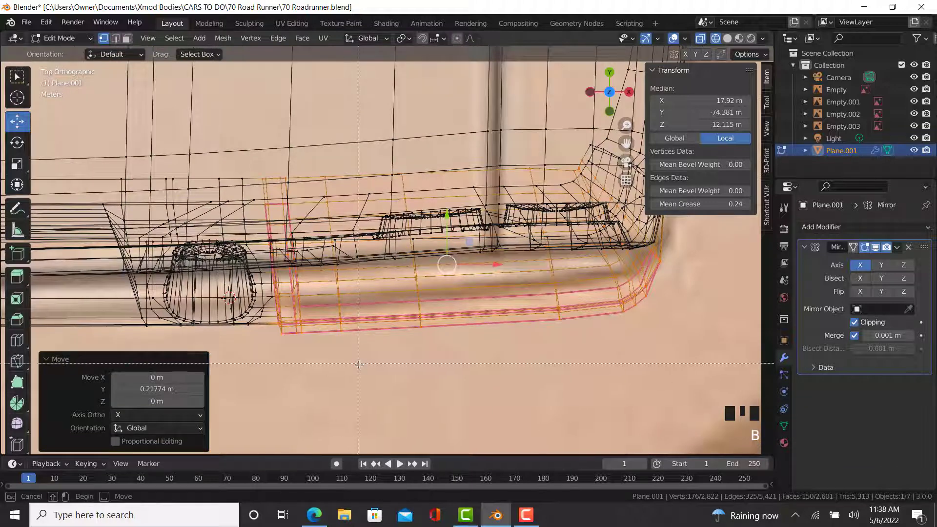
pyautogui.moveTo(192, 139); pyautogui.dragTo(191, 138, button='middle')
pyautogui.keyDown('shift'); pyautogui.moveTo(541, 234); pyautogui.dragTo(441, 271, button='middle'); pyautogui.keyUp('shift')
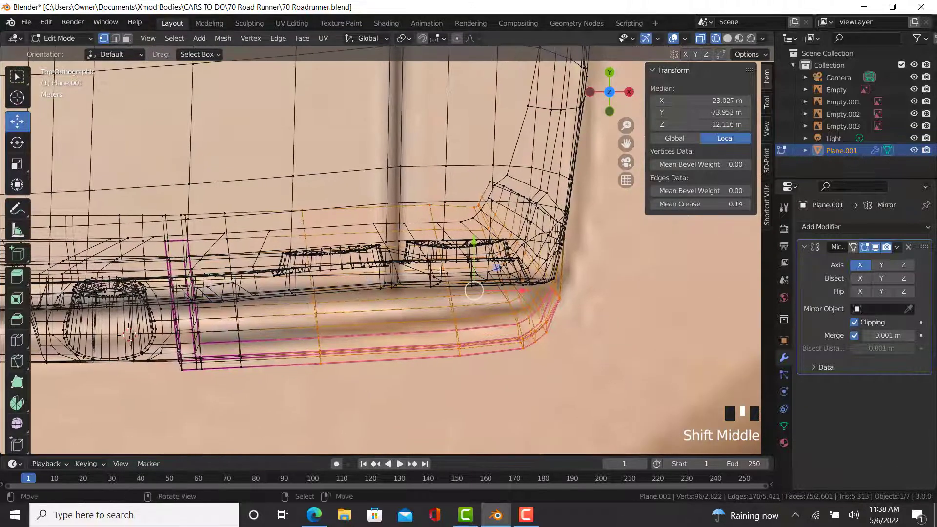
pyautogui.press('r')
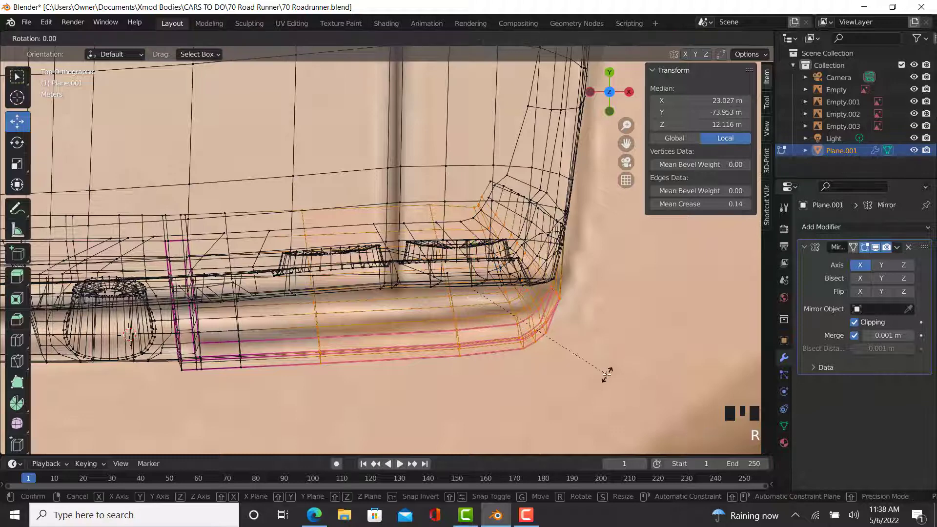
pyautogui.click(614, 369)
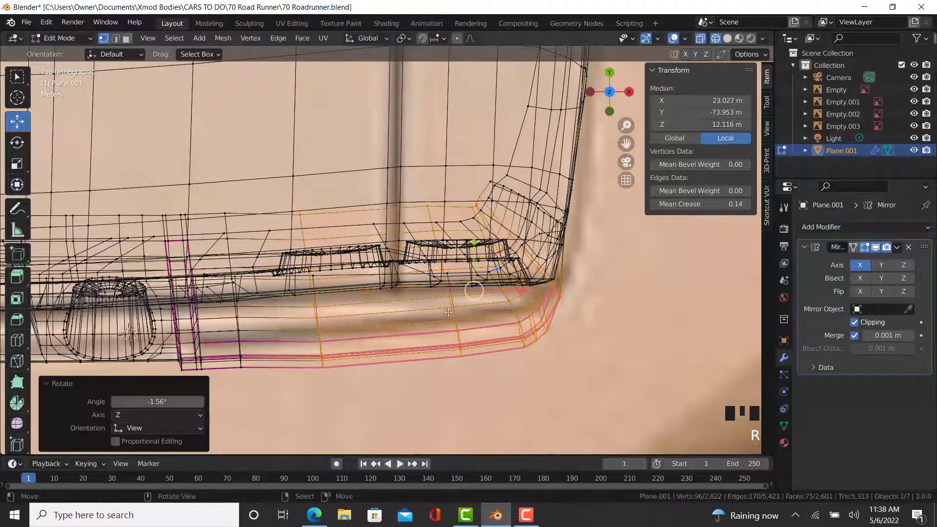
pyautogui.moveTo(469, 250); pyautogui.dragTo(484, 238)
# Step: Inspect the reshaped front bumper from the front and side, and view the whole body around to the rear
pyautogui.press('z')
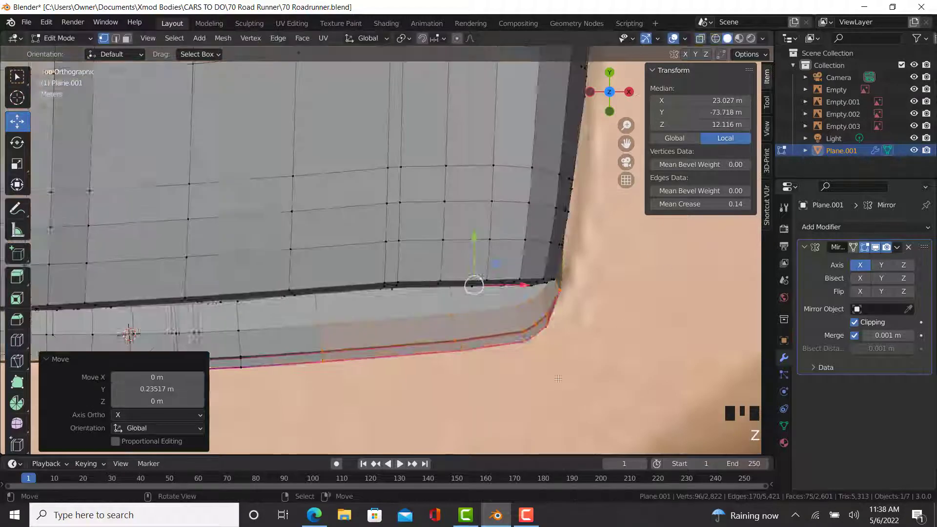
pyautogui.moveTo(506, 367); pyautogui.dragTo(500, 335, button='middle')
pyautogui.press('Tab')
pyautogui.scroll(-5, 503, 337)
pyautogui.moveTo(542, 334); pyautogui.dragTo(408, 336, button='middle')
pyautogui.press('Tab')
pyautogui.scroll(3, 342, 349)
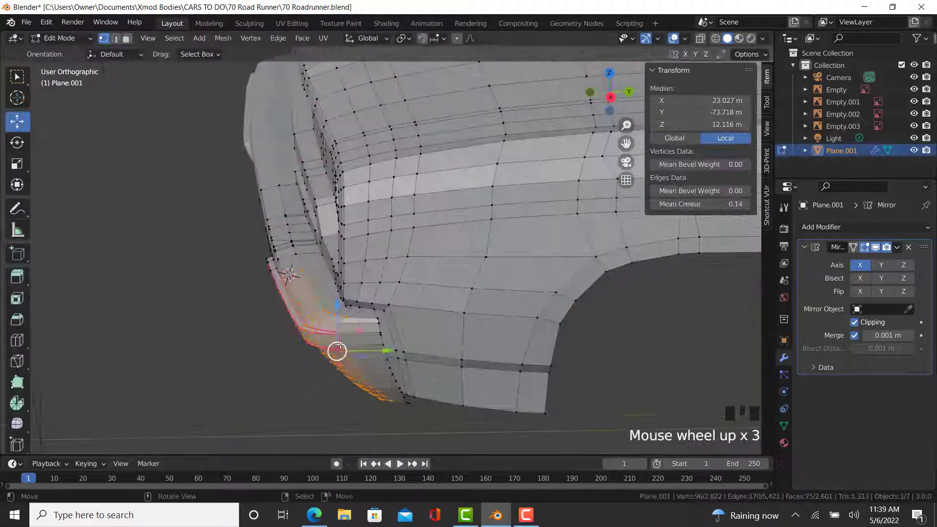
pyautogui.press('Tab')
pyautogui.moveTo(335, 367); pyautogui.dragTo(464, 347, button='middle')
pyautogui.scroll(-3, 441, 396)
pyautogui.scroll(-1, 458, 329)
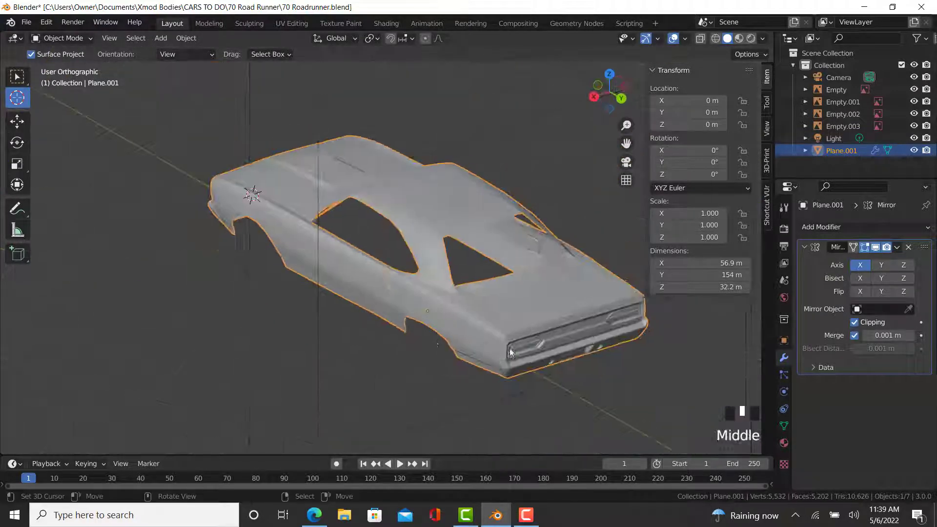
# Step: Select the rear bumper's inner top edge from the centre to the corner and move it about 0.17 m toward the body along Y
pyautogui.scroll(8, 465, 352)
pyautogui.press('Tab')
pyautogui.scroll(6, 307, 362)
pyautogui.scroll(3, 306, 362)
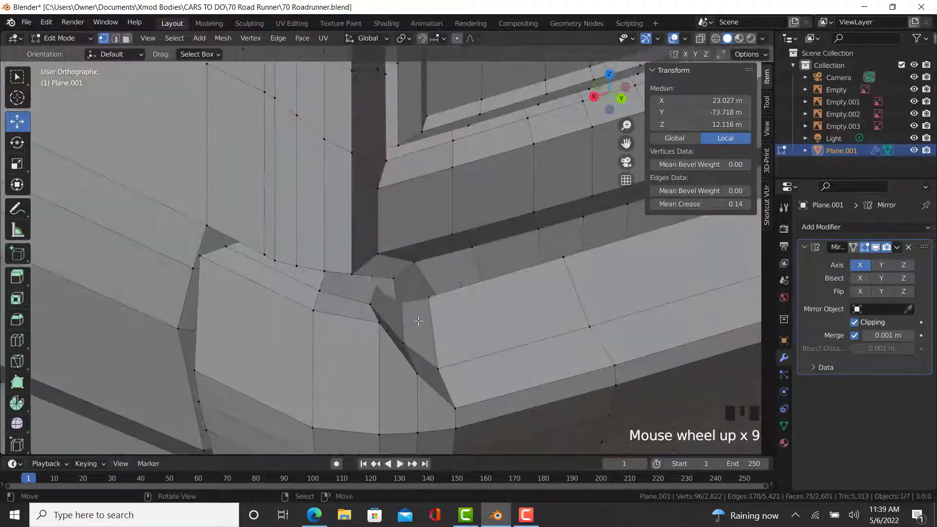
pyautogui.scroll(-2, 535, 290)
pyautogui.moveTo(535, 289); pyautogui.dragTo(454, 173, button='middle')
pyautogui.scroll(-3, 420, 254)
pyautogui.scroll(3, 455, 173)
pyautogui.rightClick(449, 240)
pyautogui.keyDown('shift'); pyautogui.moveTo(450, 240); pyautogui.dragTo(449, 215, button='middle'); pyautogui.keyUp('shift')
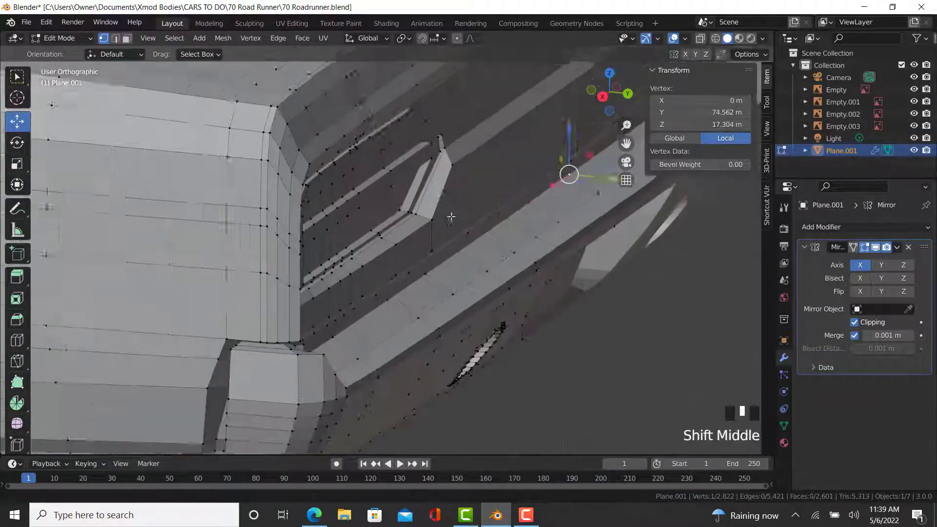
pyautogui.scroll(3, 352, 355)
pyautogui.press('z')
pyautogui.click(283, 380)
pyautogui.keyDown('shift'); pyautogui.moveTo(286, 381); pyautogui.dragTo(293, 320, button='middle'); pyautogui.keyUp('shift')
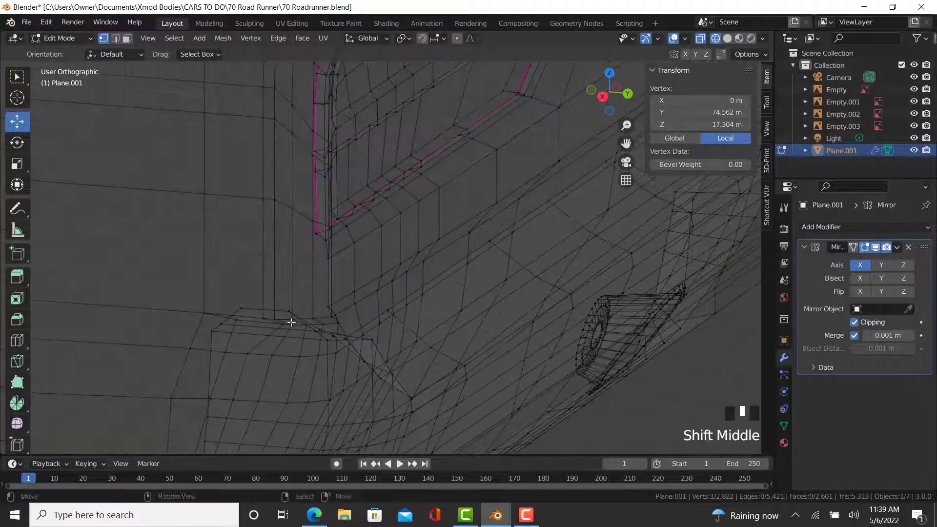
pyautogui.keyDown('ctrl'); pyautogui.rightClick(290, 306); pyautogui.keyUp('ctrl')
pyautogui.press('z')
pyautogui.click(344, 305)
pyautogui.keyDown('shift'); pyautogui.moveTo(486, 263); pyautogui.dragTo(495, 259, button='middle'); pyautogui.keyUp('shift')
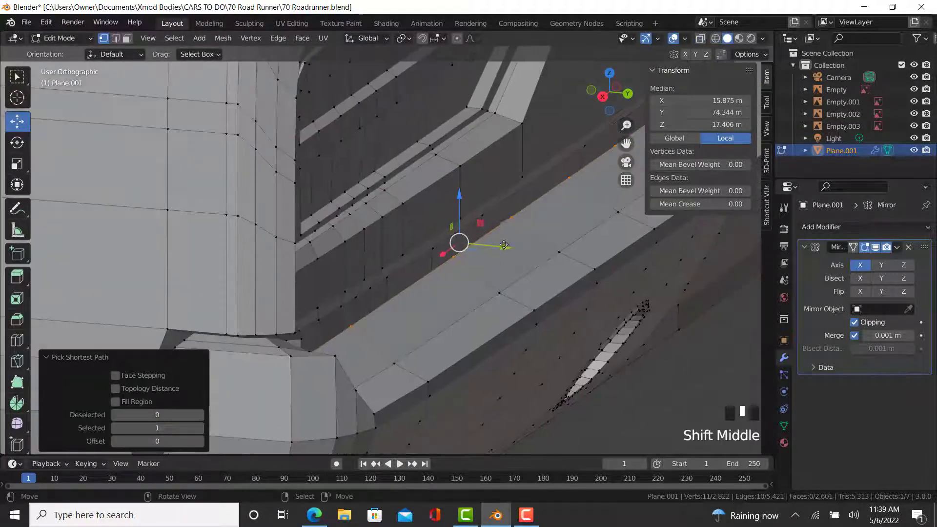
pyautogui.moveTo(503, 245); pyautogui.dragTo(642, 307)
# Step: Inspect how the rear bumper's top edge and corner meet the body
pyautogui.press('Tab')
pyautogui.scroll(-5, 479, 359)
pyautogui.moveTo(479, 359); pyautogui.dragTo(480, 369, button='middle')
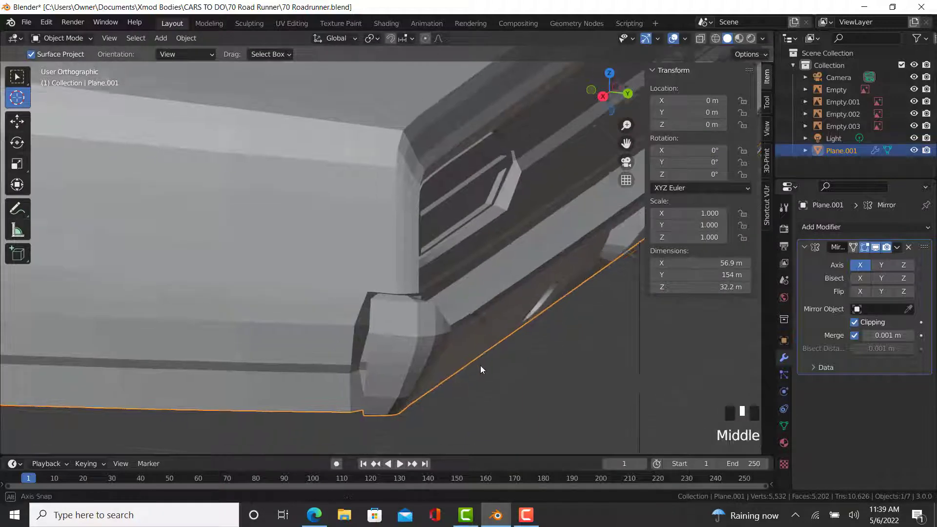
pyautogui.press('Tab')
pyautogui.scroll(4, 389, 330)
pyautogui.scroll(-1, 389, 330)
pyautogui.press('Tab')
pyautogui.scroll(-3, 412, 341)
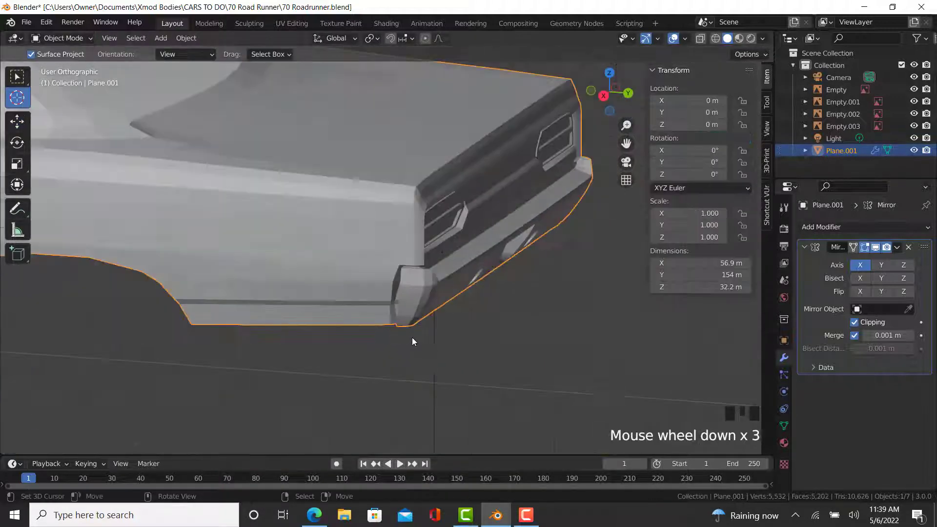
# Step: Select the edge path down the rear bumper's inner end to its lower tip and extrude it about 1.54 m inward along X
pyautogui.moveTo(412, 341); pyautogui.dragTo(318, 247, button='middle')
pyautogui.scroll(5, 391, 294)
pyautogui.press('Tab')
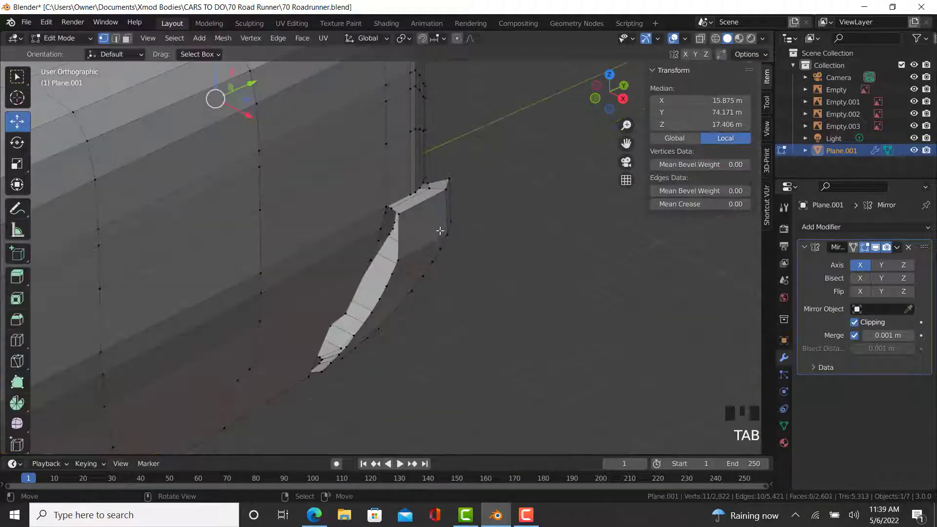
pyautogui.scroll(3, 440, 230)
pyautogui.rightClick(367, 281)
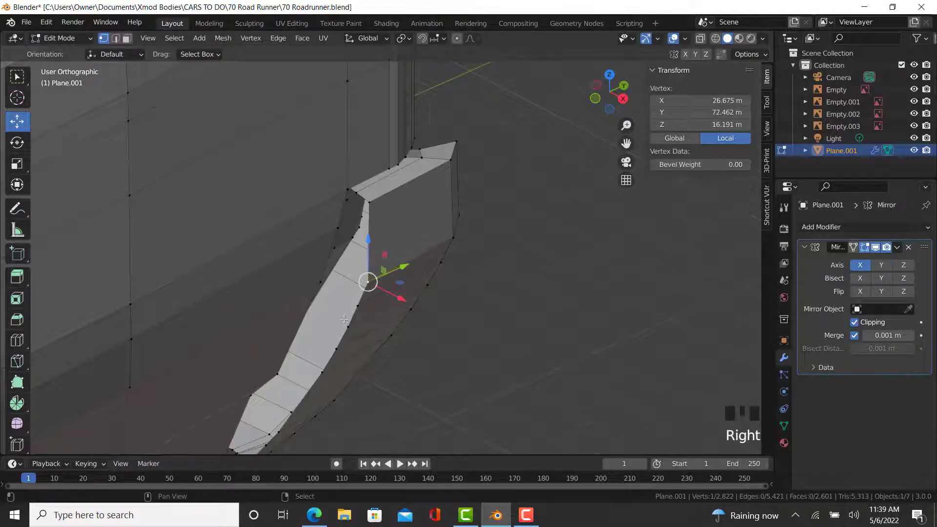
pyautogui.keyDown('shift'); pyautogui.moveTo(367, 281); pyautogui.dragTo(293, 385, button='middle'); pyautogui.keyUp('shift')
pyautogui.keyDown('ctrl'); pyautogui.rightClick(279, 383); pyautogui.keyUp('ctrl')
pyautogui.press('z')
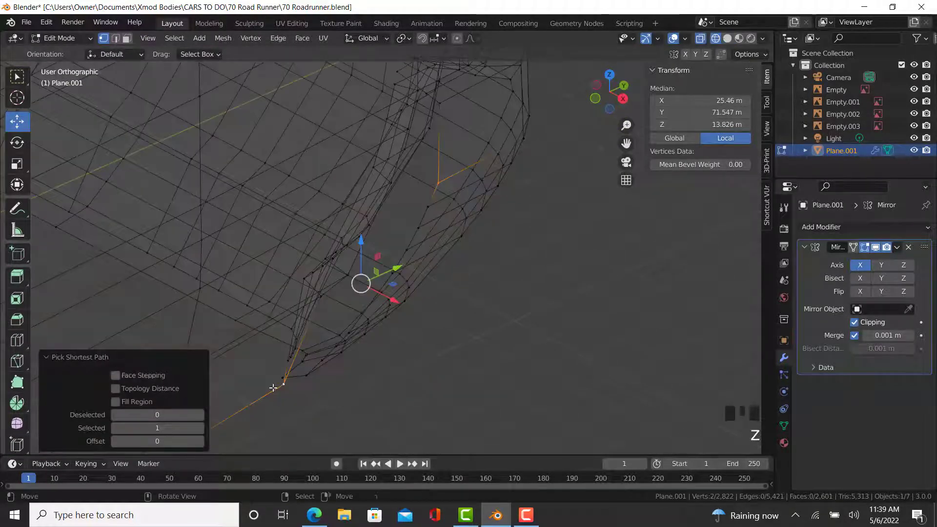
pyautogui.hotkey('ctrl', 'z')
pyautogui.keyDown('ctrl'); pyautogui.rightClick(277, 377); pyautogui.keyUp('ctrl')
pyautogui.keyDown('shift'); pyautogui.moveTo(397, 308); pyautogui.dragTo(536, 347, button='middle'); pyautogui.keyUp('shift')
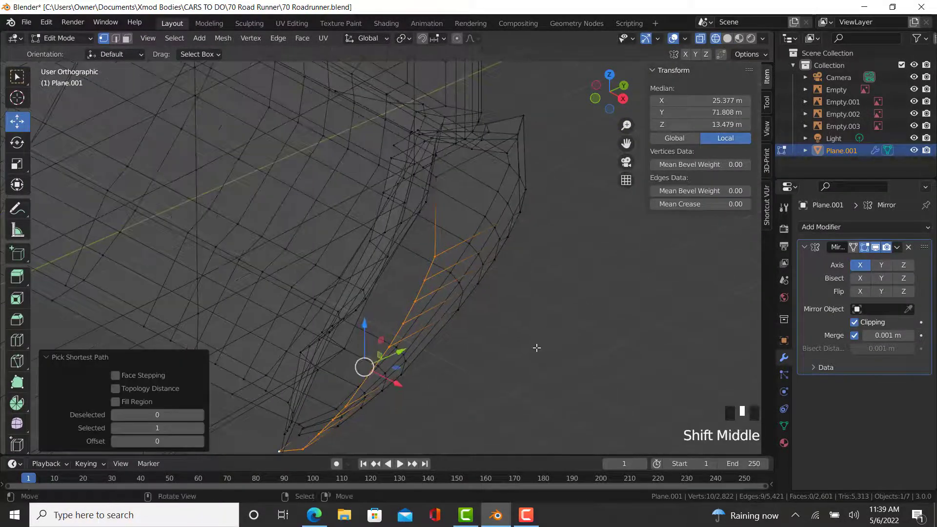
pyautogui.press('e')
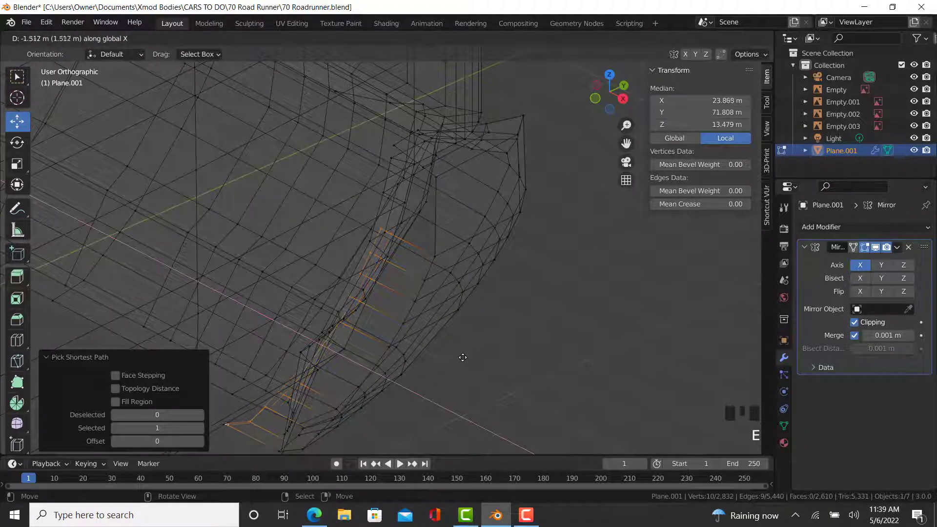
pyautogui.click(615, 343)
# Step: Add one centred loop cut along the strip extruded from the rear bumper's end
pyautogui.press('z')
pyautogui.click(15, 344)
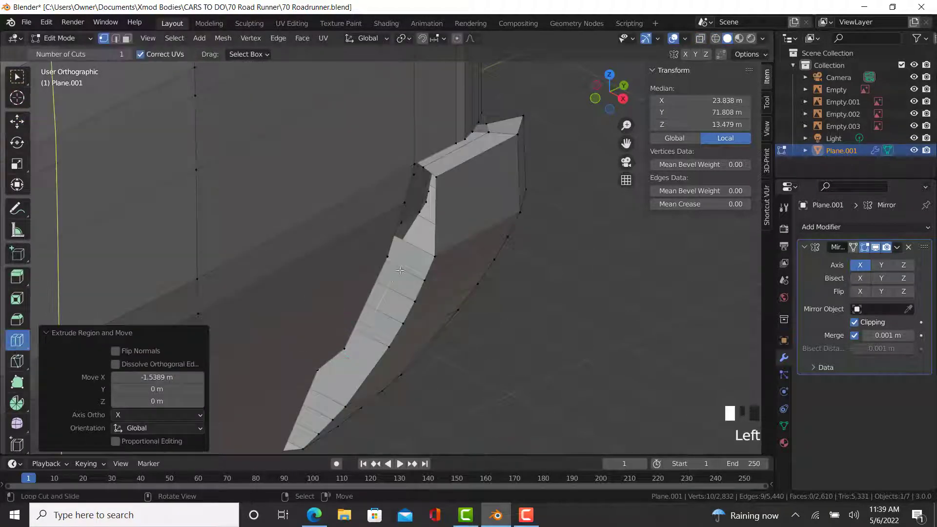
pyautogui.click(423, 251)
pyautogui.click(17, 122)
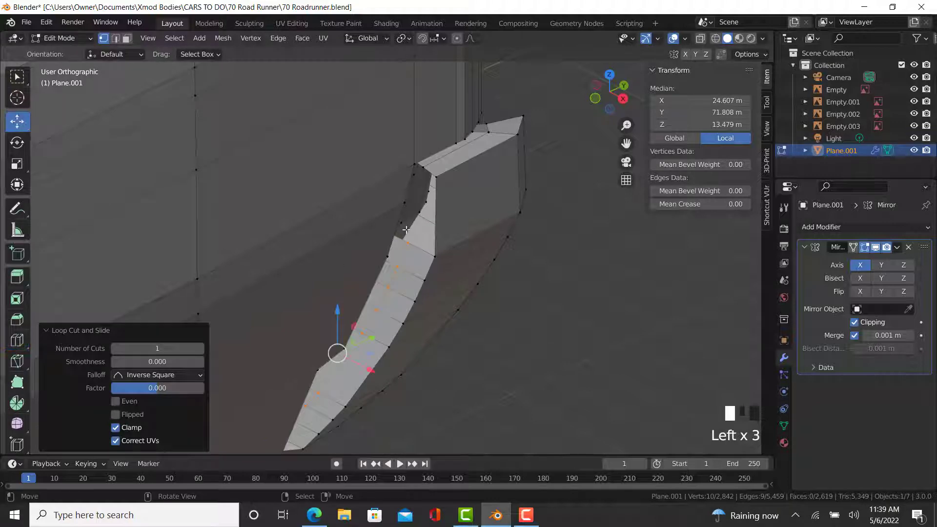
# Step: Fill the gaps between the extruded strip and the rear bumper's upper corner with two new faces
pyautogui.scroll(3, 405, 243)
pyautogui.keyDown('ctrl'); pyautogui.rightClick(432, 145); pyautogui.keyUp('ctrl')
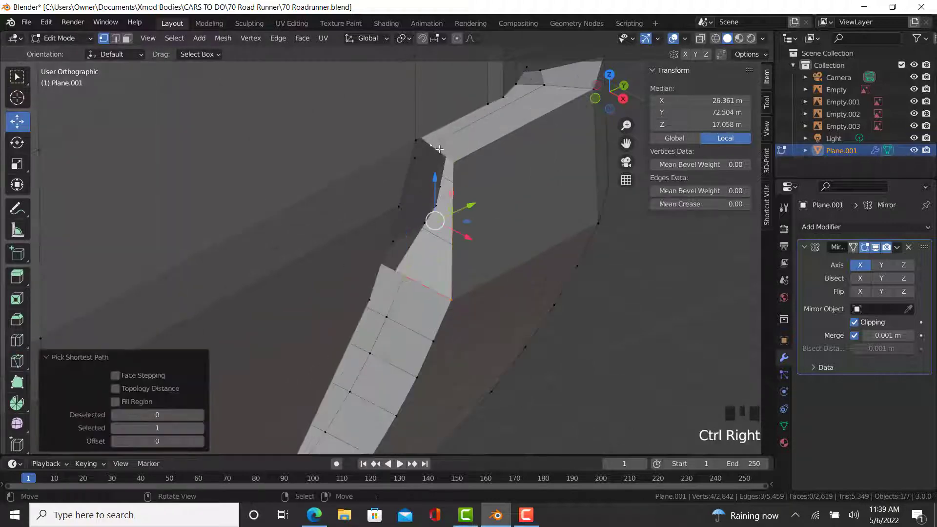
pyautogui.press('f')
pyautogui.press('z')
pyautogui.rightClick(380, 106)
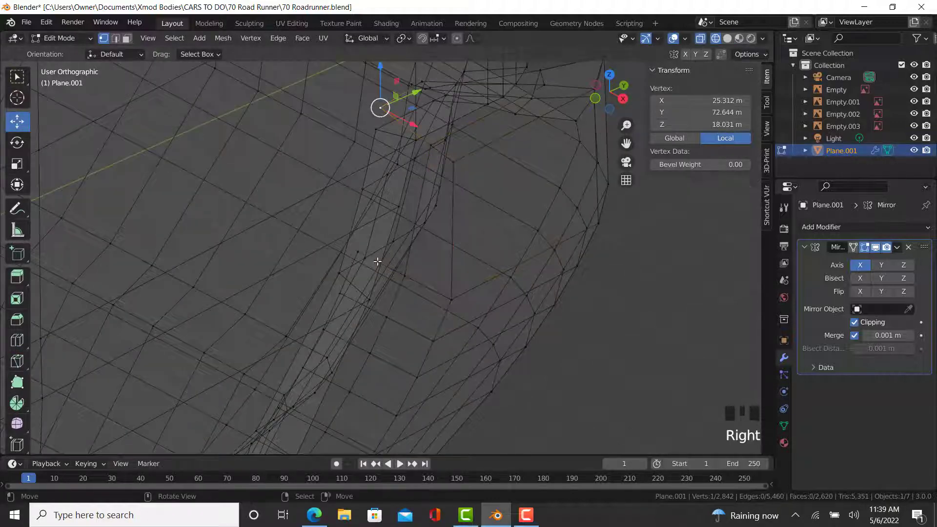
pyautogui.keyDown('ctrl'); pyautogui.rightClick(366, 252); pyautogui.keyUp('ctrl')
pyautogui.hotkey('ctrl', 'z')
pyautogui.keyDown('ctrl'); pyautogui.rightClick(357, 251); pyautogui.keyUp('ctrl')
pyautogui.press('f')
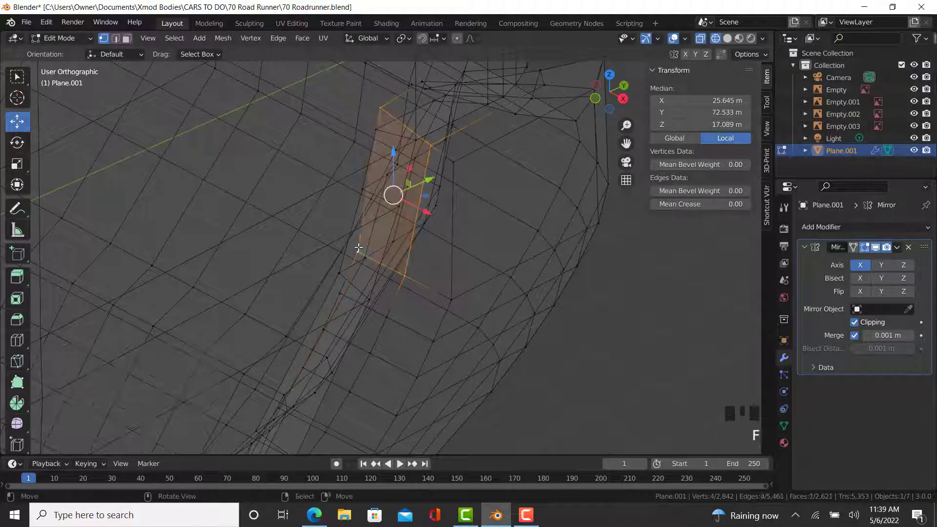
pyautogui.rightClick(358, 250)
pyautogui.press('z')
# Step: Select the edge path down the front bumper's inner end to its lower tip and extrude it about 1.07 m inward along X
pyautogui.press('Tab')
pyautogui.scroll(-5, 508, 294)
pyautogui.moveTo(529, 306); pyautogui.dragTo(396, 331, button='middle')
pyautogui.scroll(-2, 266, 296)
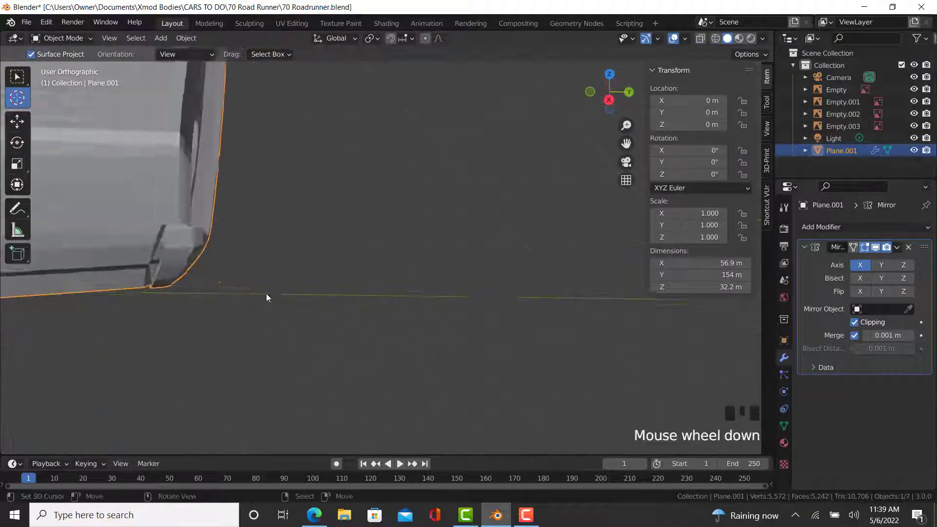
pyautogui.keyDown('shift'); pyautogui.moveTo(266, 297); pyautogui.dragTo(205, 296, button='middle'); pyautogui.keyUp('shift')
pyautogui.scroll(4, 274, 316)
pyautogui.press('Tab')
pyautogui.scroll(8, 244, 251)
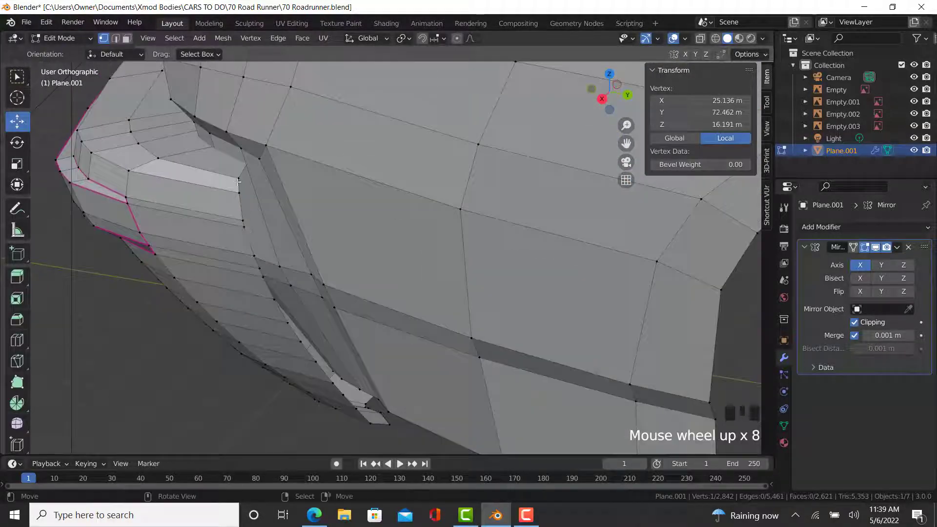
pyautogui.hotkey('shift', 'z')
pyautogui.click(241, 195)
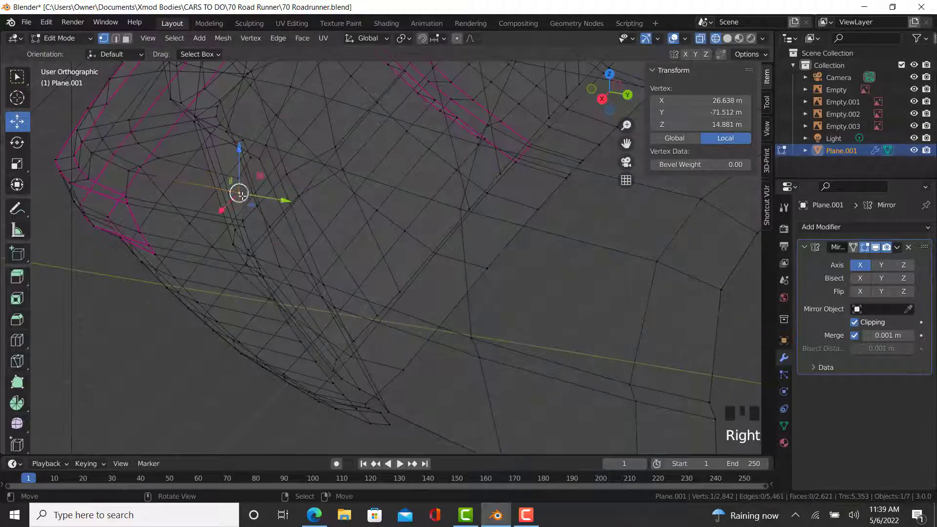
pyautogui.keyDown('ctrl'); pyautogui.rightClick(389, 425); pyautogui.keyUp('ctrl')
pyautogui.scroll(3, 425, 405)
pyautogui.press('g')
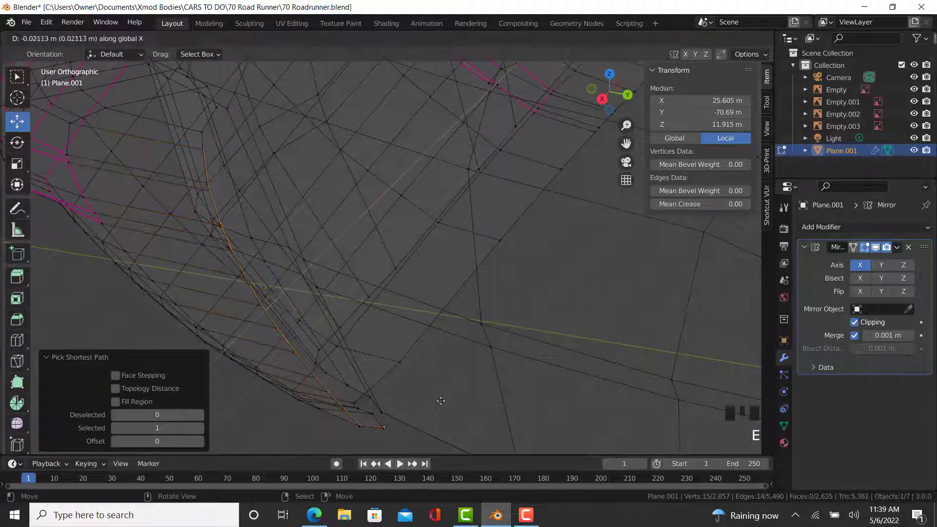
pyautogui.press('x')
pyautogui.click(449, 384)
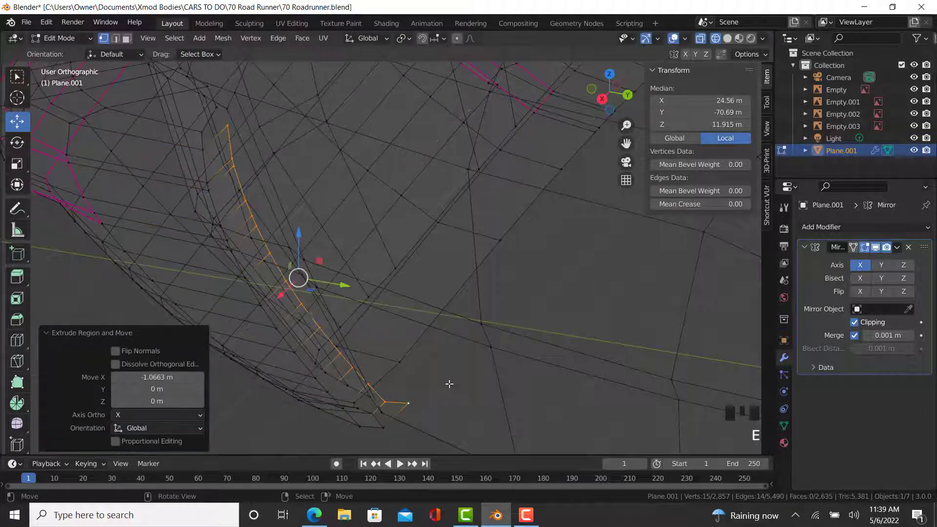
# Step: Fill the gap at the upper end of the front bumper's extruded strip with a face
pyautogui.rightClick(226, 125)
pyautogui.keyDown('ctrl'); pyautogui.rightClick(211, 127); pyautogui.keyUp('ctrl')
pyautogui.rightClick(215, 105)
pyautogui.press('z')
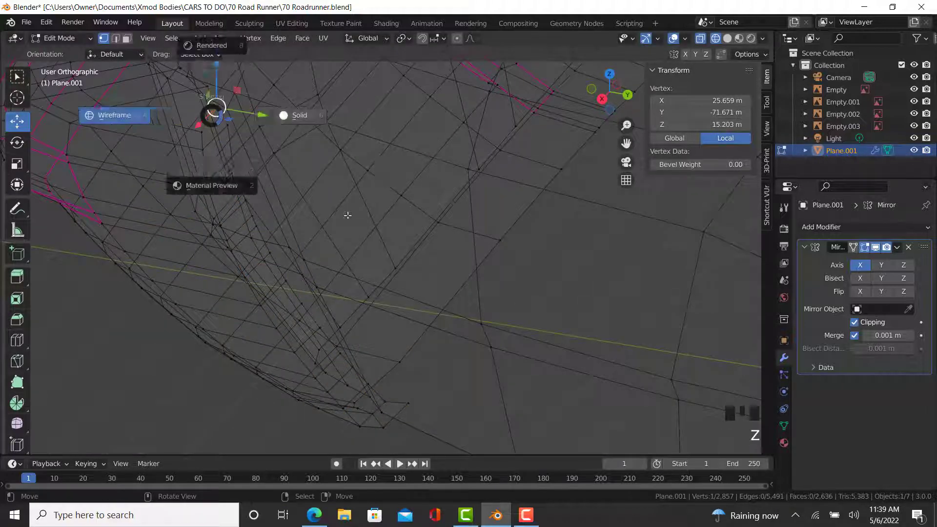
pyautogui.click(347, 215)
# Step: Inspect both bumper ends and the whole car body from the front, side and rear
pyautogui.press('Tab')
pyautogui.scroll(-5, 356, 349)
pyautogui.moveTo(379, 355); pyautogui.dragTo(335, 292, button='middle')
pyautogui.press('Tab')
pyautogui.press('Tab')
pyautogui.moveTo(305, 251); pyautogui.dragTo(429, 306, button='middle')
pyautogui.scroll(-5, 428, 306)
pyautogui.keyDown('shift'); pyautogui.moveTo(512, 293); pyautogui.dragTo(551, 371, button='middle'); pyautogui.keyUp('shift')
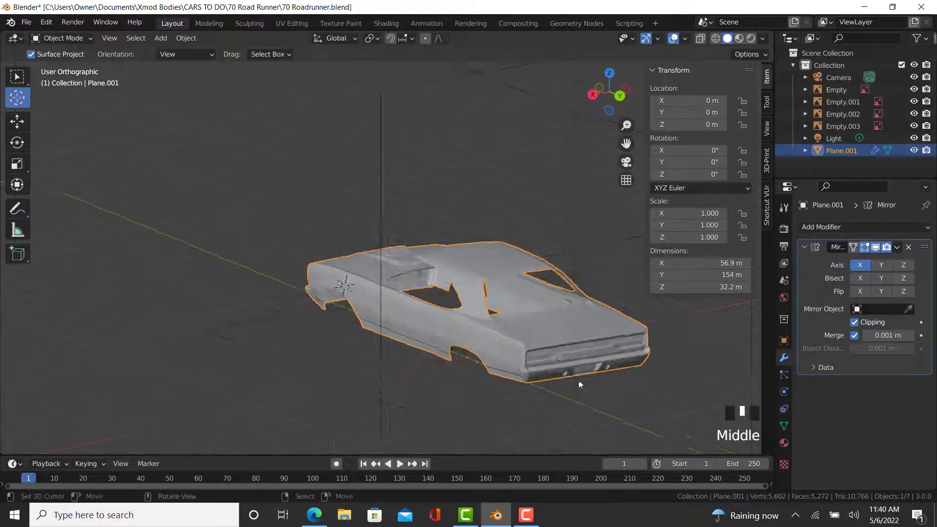
pyautogui.scroll(10, 551, 361)
pyautogui.scroll(-6, 546, 375)
pyautogui.moveTo(283, 364); pyautogui.dragTo(440, 377, button='middle')
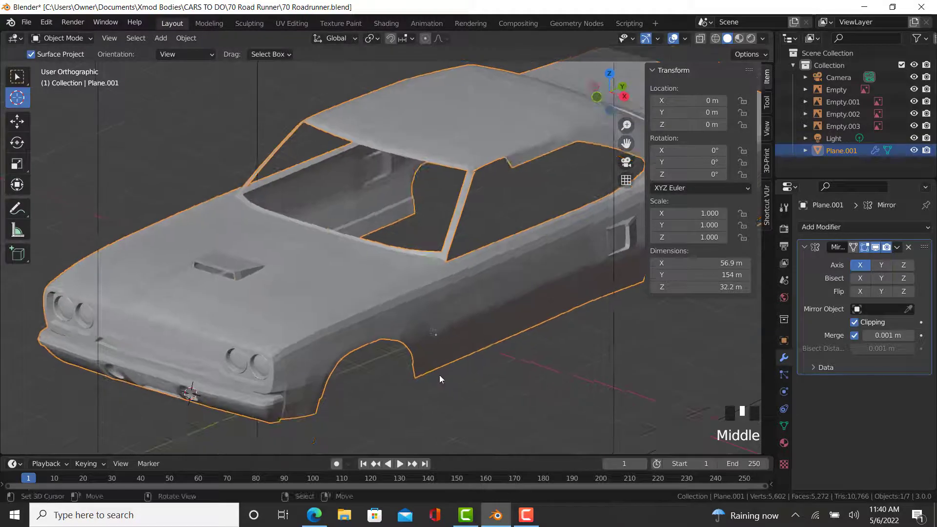
pyautogui.scroll(-3, 449, 364)
pyautogui.keyDown('shift'); pyautogui.moveTo(531, 324); pyautogui.dragTo(476, 320, button='middle'); pyautogui.keyUp('shift')
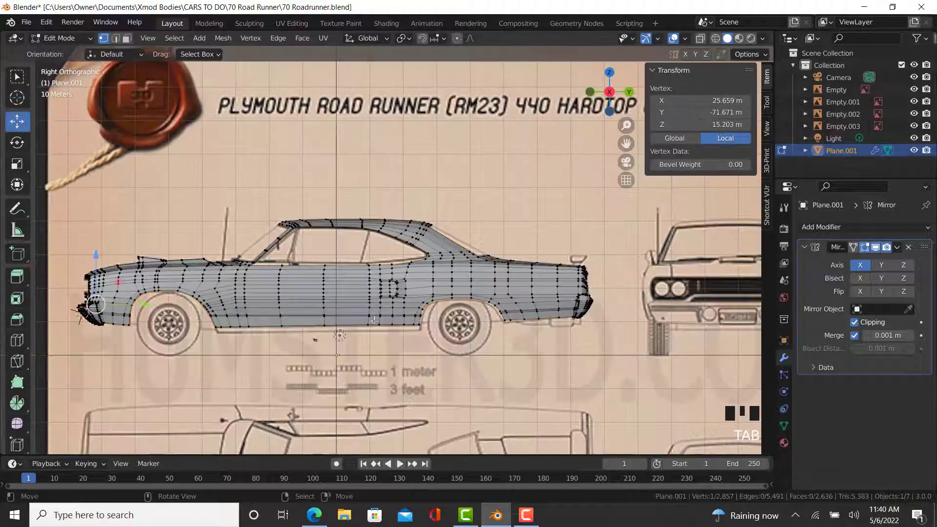
# Step: Select the rocker panel's lower edge between the wheel openings and extrude it about 0.33 m down along Z
pyautogui.scroll(4, 380, 258)
pyautogui.keyDown('shift'); pyautogui.moveTo(342, 253); pyautogui.dragTo(487, 293, button='middle'); pyautogui.keyUp('shift')
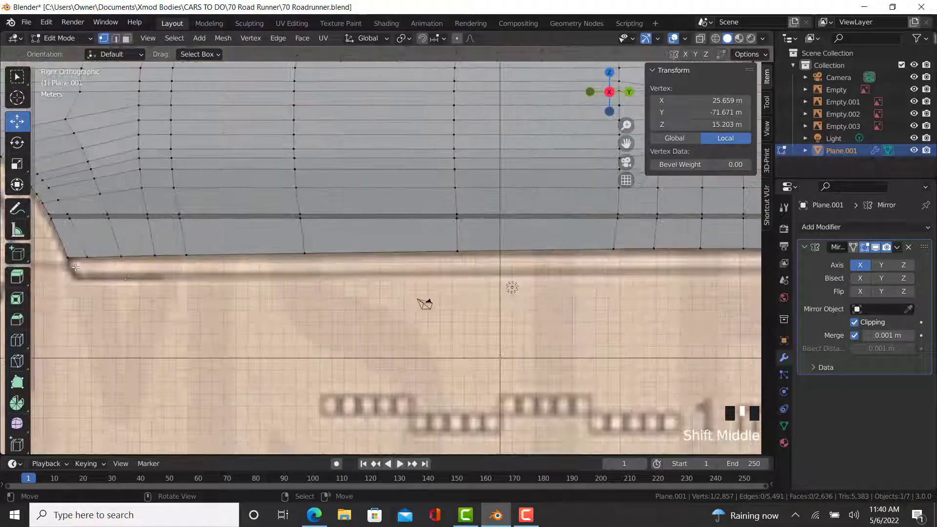
pyautogui.scroll(-3, 429, 256)
pyautogui.keyDown('shift'); pyautogui.moveTo(666, 251); pyautogui.dragTo(637, 260, button='middle'); pyautogui.keyUp('shift')
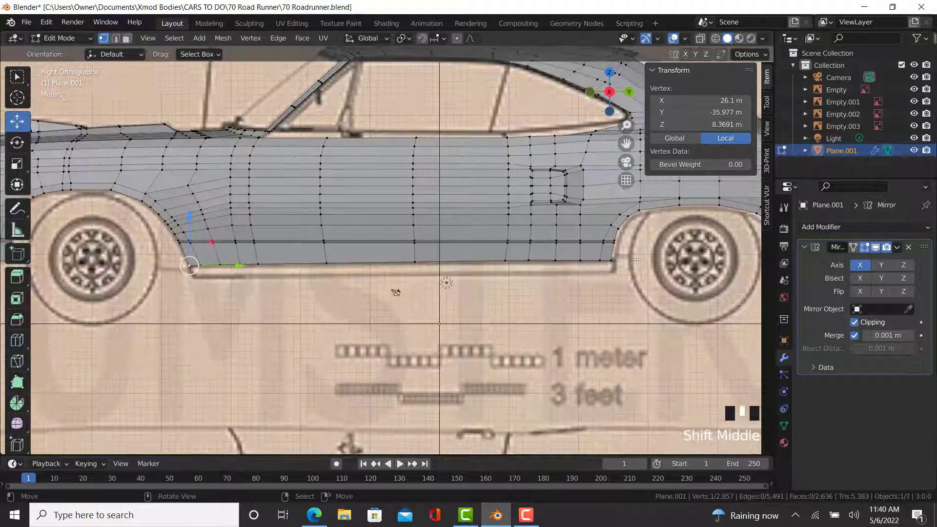
pyautogui.keyDown('ctrl'); pyautogui.rightClick(607, 264); pyautogui.keyUp('ctrl')
pyautogui.scroll(4, 468, 293)
pyautogui.press('e')
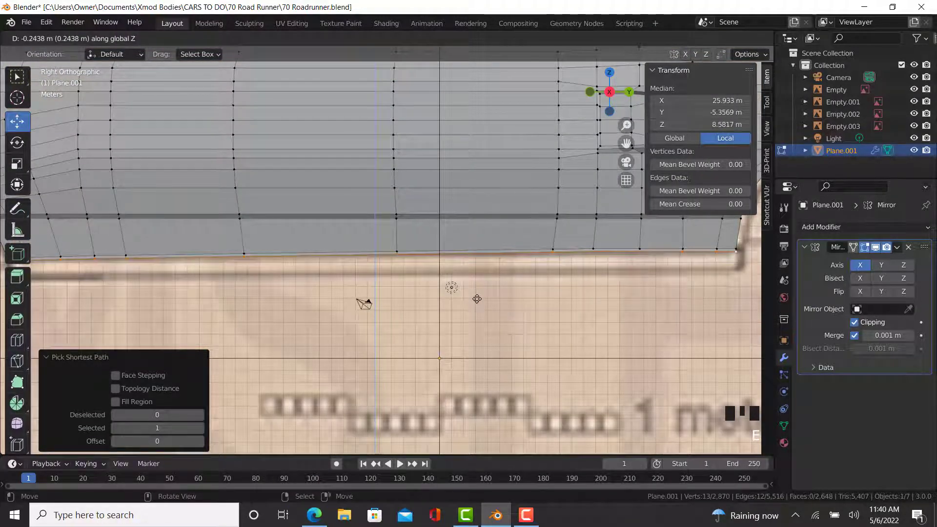
pyautogui.click(477, 299)
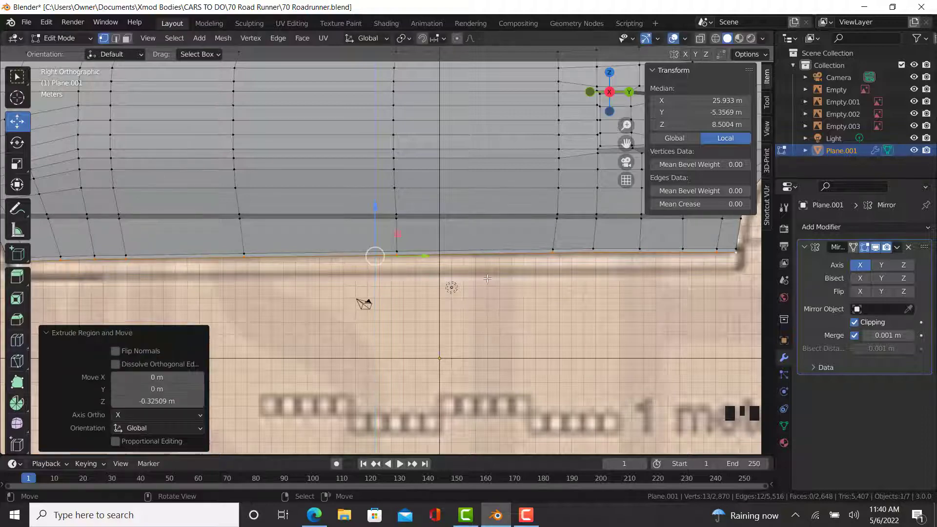
# Step: Extrude the rocker's lower edge again in front view, about 0.1 m inward along X and 0.3 m down along Z
pyautogui.press('KP_1')
pyautogui.scroll(3, 554, 303)
pyautogui.keyDown('shift'); pyautogui.moveTo(512, 361); pyautogui.dragTo(389, 255, button='middle'); pyautogui.keyUp('shift')
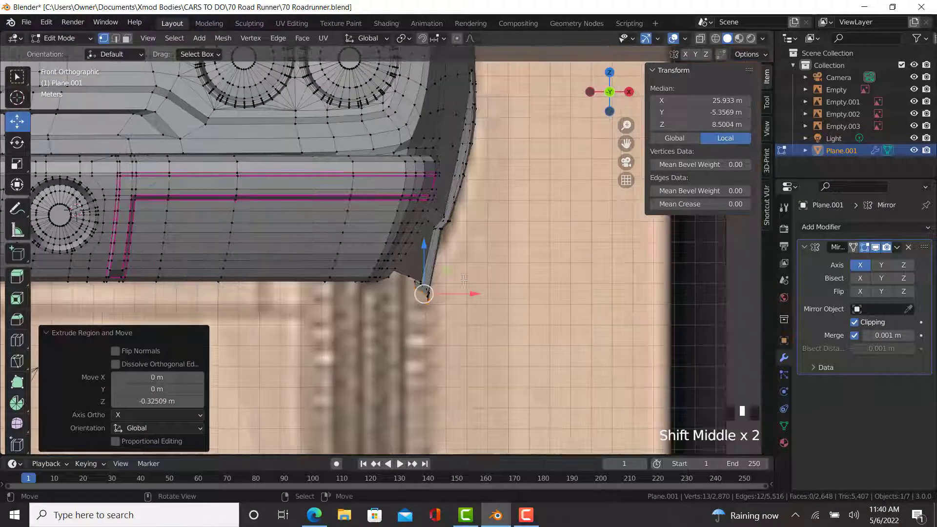
pyautogui.scroll(3, 409, 311)
pyautogui.press('e')
pyautogui.click(418, 330)
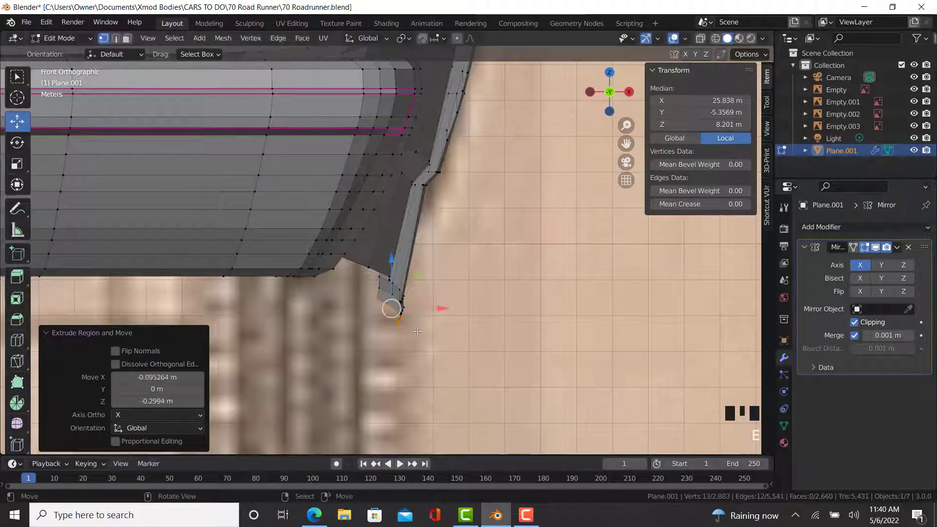
# Step: Flatten the new rocker edge by scaling Z to 0, and lower it about 1.46 m to the blueprint's sill line
pyautogui.press('KP_3')
pyautogui.scroll(-2, 468, 332)
pyautogui.press('s')
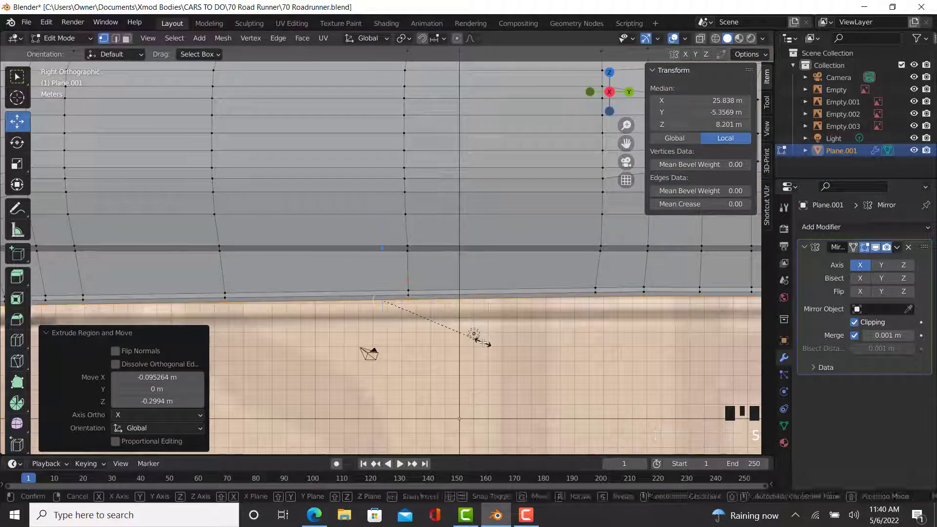
pyautogui.press('z')
pyautogui.press('0')
pyautogui.click(479, 344)
pyautogui.press('g')
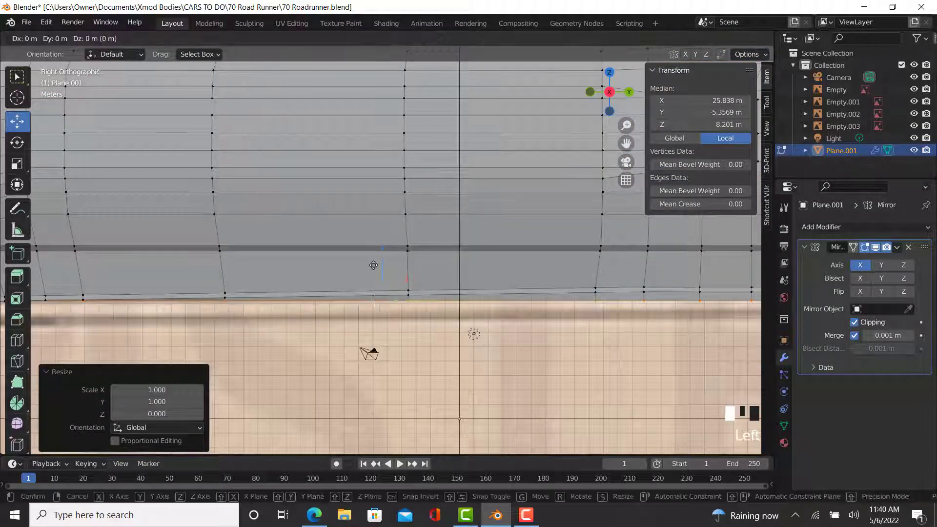
pyautogui.click(373, 277)
pyautogui.scroll(-3, 373, 278)
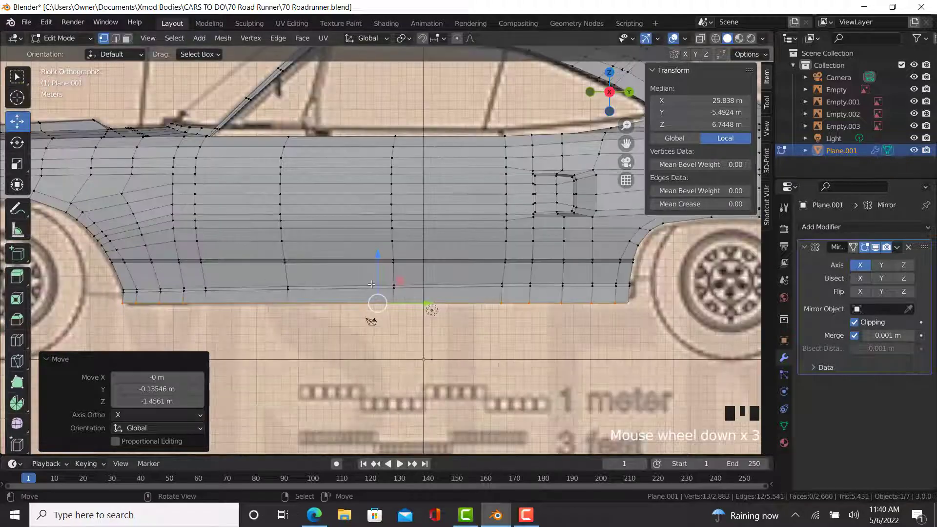
# Step: Scale the rocker's lower edge to about 0.986, then shift it about 0.41 m along Y and 0.4 m inward along X
pyautogui.press('s')
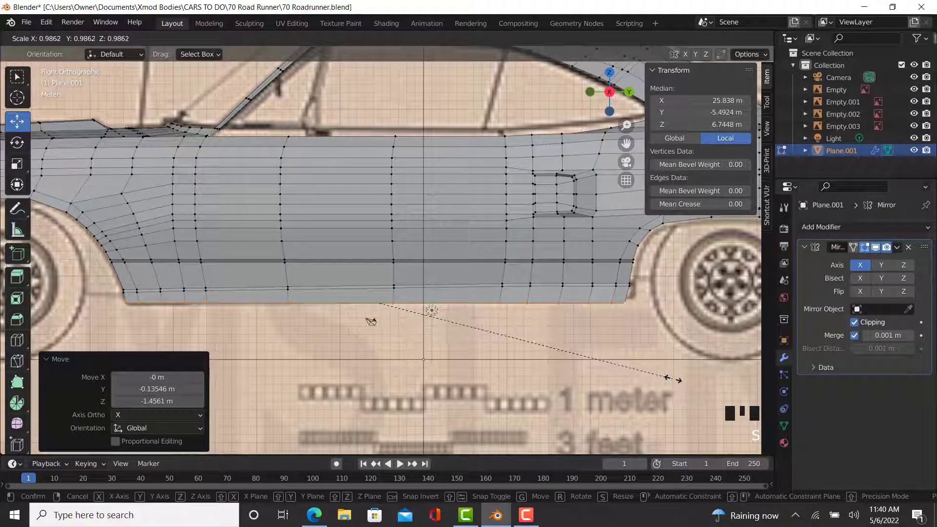
pyautogui.click(675, 379)
pyautogui.moveTo(426, 303); pyautogui.dragTo(431, 306)
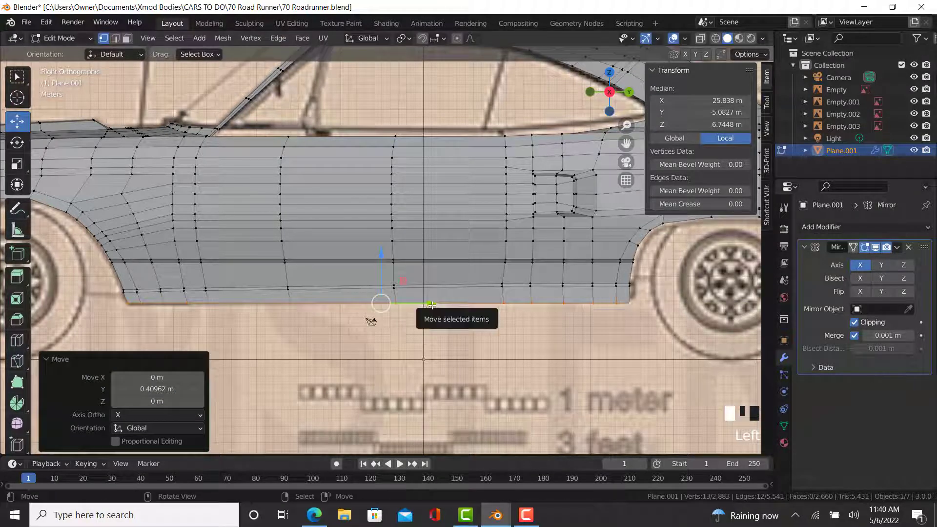
pyautogui.press('KP_1')
pyautogui.scroll(4, 440, 326)
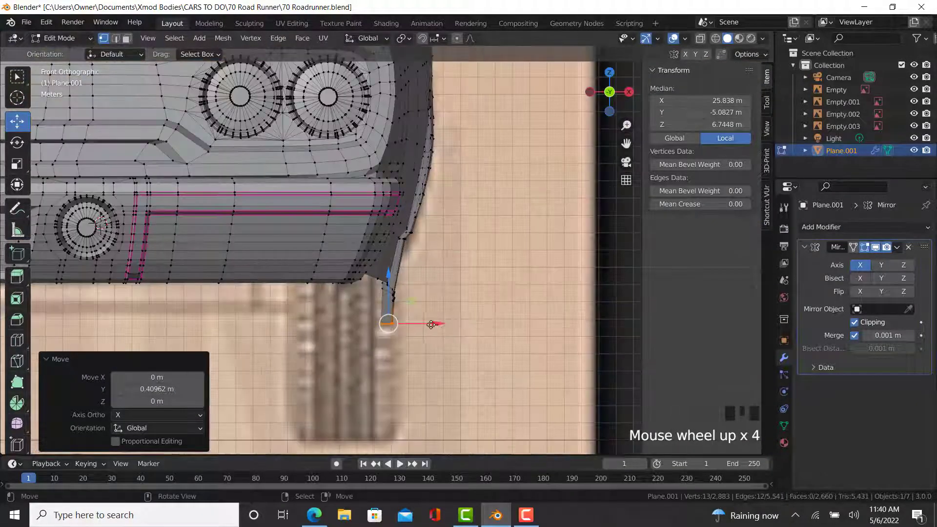
pyautogui.moveTo(430, 324); pyautogui.dragTo(427, 326)
# Step: Add two lengthwise loop cuts to the new lower rocker strip, slid toward its upper edge with a factor of 0.369
pyautogui.press('KP_3')
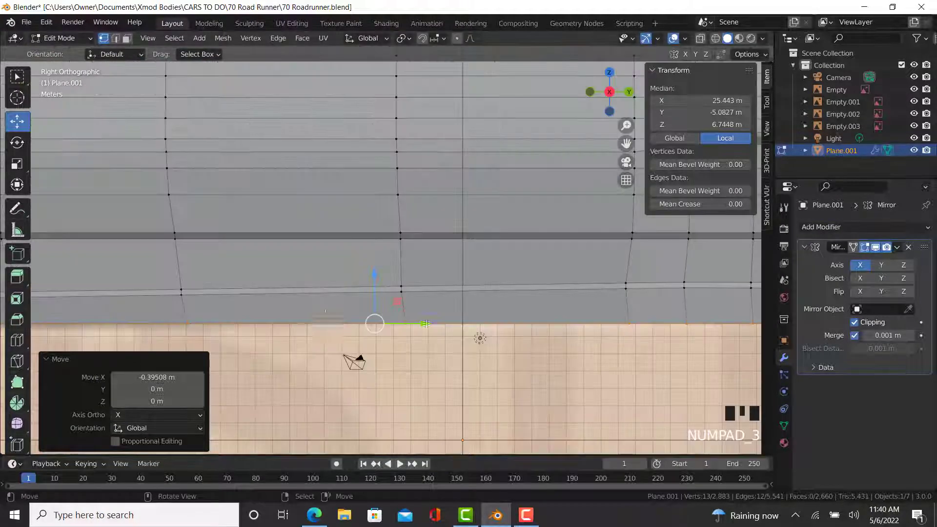
pyautogui.moveTo(344, 315); pyautogui.dragTo(31, 370, button='middle')
pyautogui.scroll(2, 30, 369)
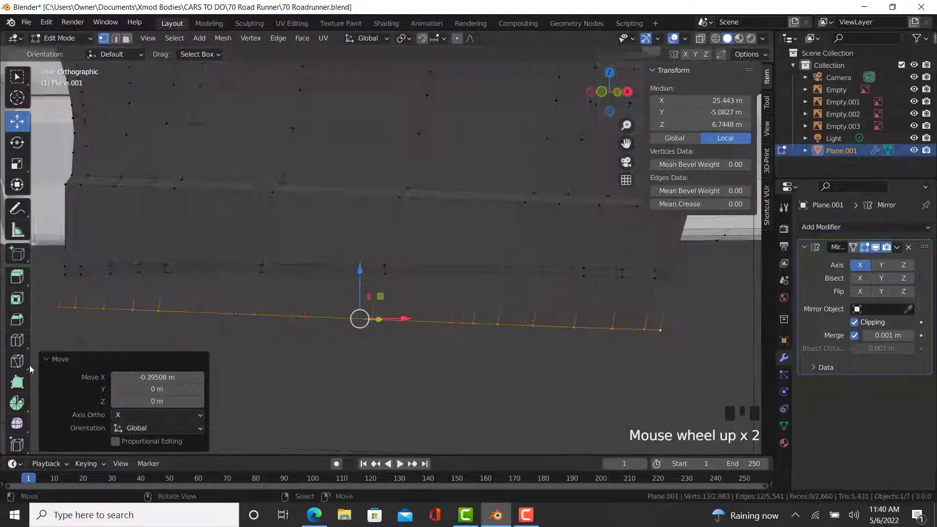
pyautogui.click(17, 340)
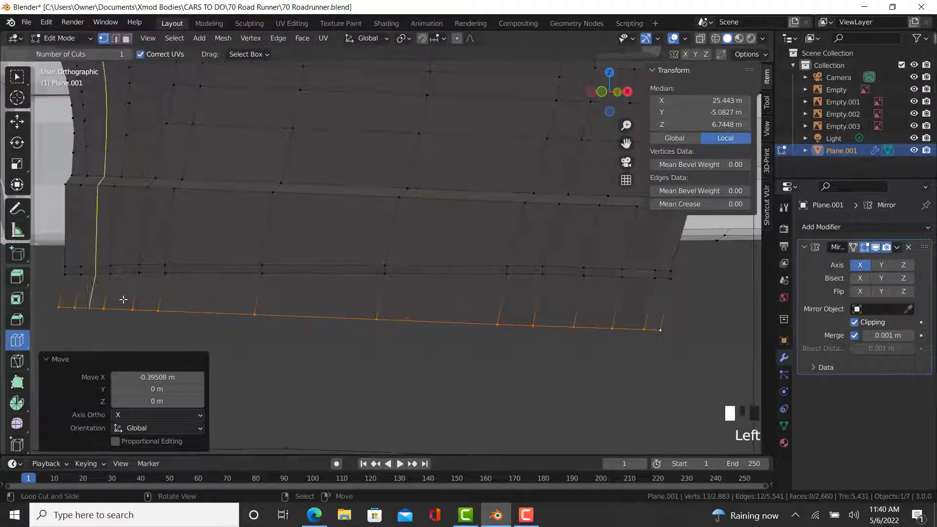
pyautogui.click(128, 54)
pyautogui.moveTo(161, 288); pyautogui.dragTo(143, 273)
pyautogui.click(17, 121)
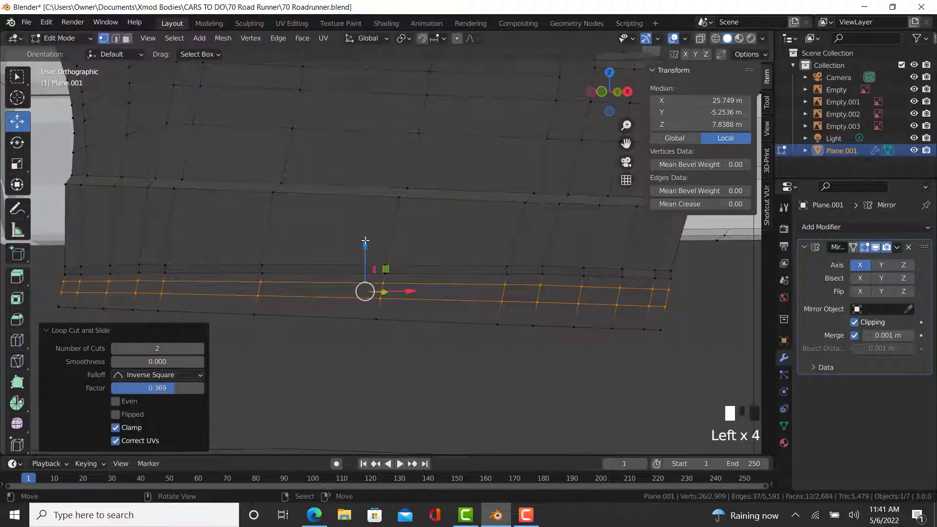
# Step: Lower the two new lengthwise rocker loops about 0.18 m along Z
pyautogui.moveTo(365, 241); pyautogui.dragTo(365, 247)
pyautogui.press('Tab')
pyautogui.moveTo(360, 303); pyautogui.dragTo(378, 290, button='middle')
pyautogui.press('Tab')
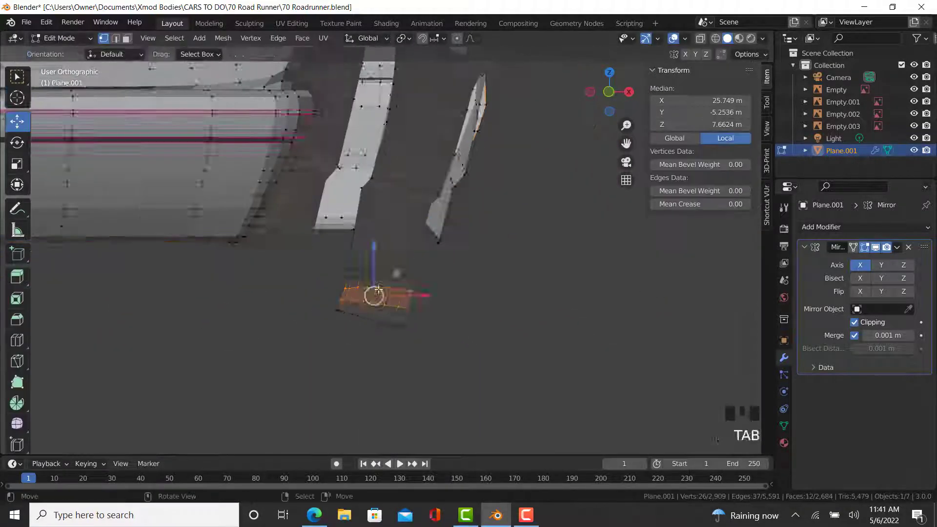
# Step: Select the rocker's entire lower edge from end to end and flatten it by scaling Z to 0
pyautogui.scroll(4, 379, 290)
pyautogui.rightClick(428, 365)
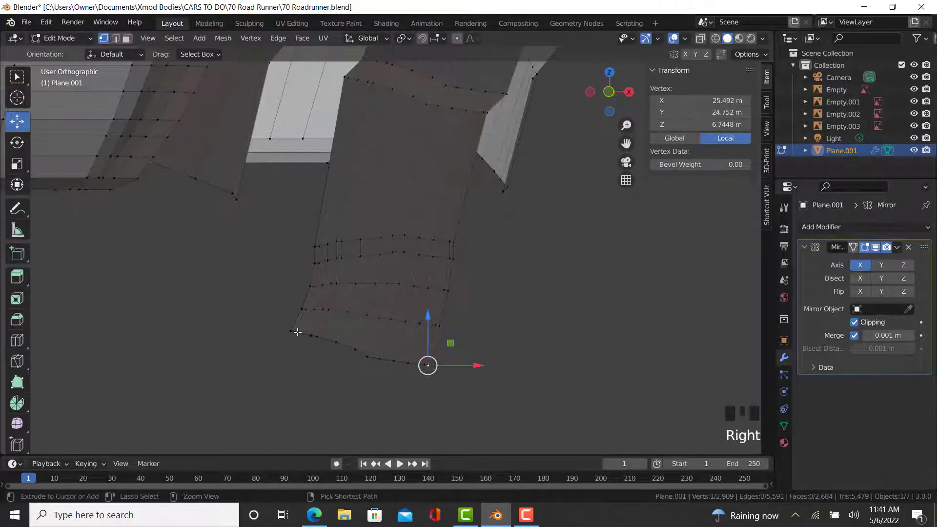
pyautogui.keyDown('ctrl'); pyautogui.rightClick(283, 330); pyautogui.keyUp('ctrl')
pyautogui.press('s')
pyautogui.press('z')
pyautogui.press('0')
pyautogui.press('Return')
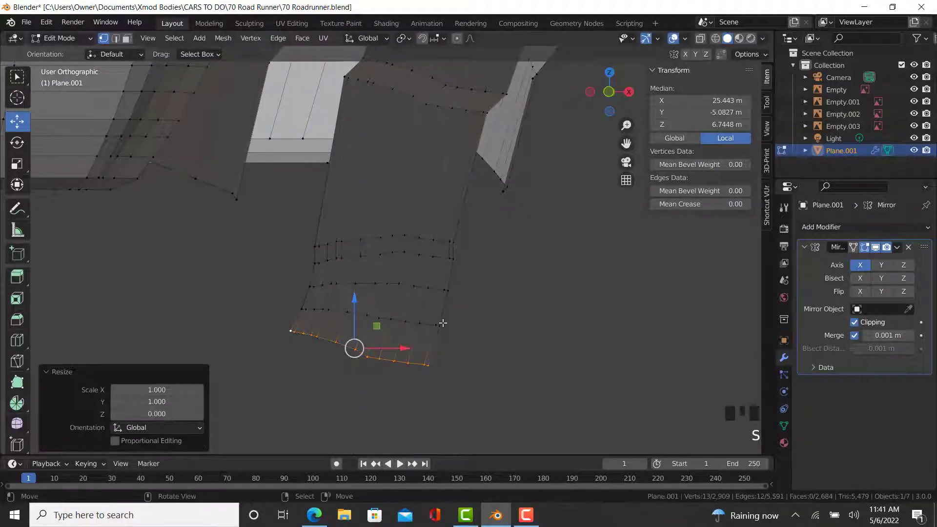
# Step: Add one centred lengthwise loop cut, factor 0, to the narrow rocker strip and move it about 0.26 m inward along X
pyautogui.moveTo(443, 324); pyautogui.dragTo(435, 370, button='middle')
pyautogui.scroll(-4, 448, 351)
pyautogui.press('Tab')
pyautogui.press('Tab')
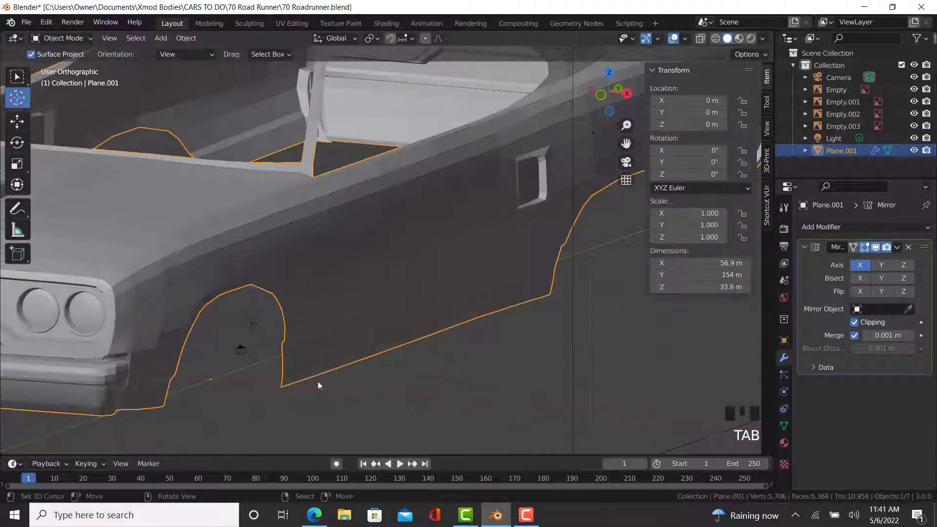
pyautogui.scroll(5, 318, 381)
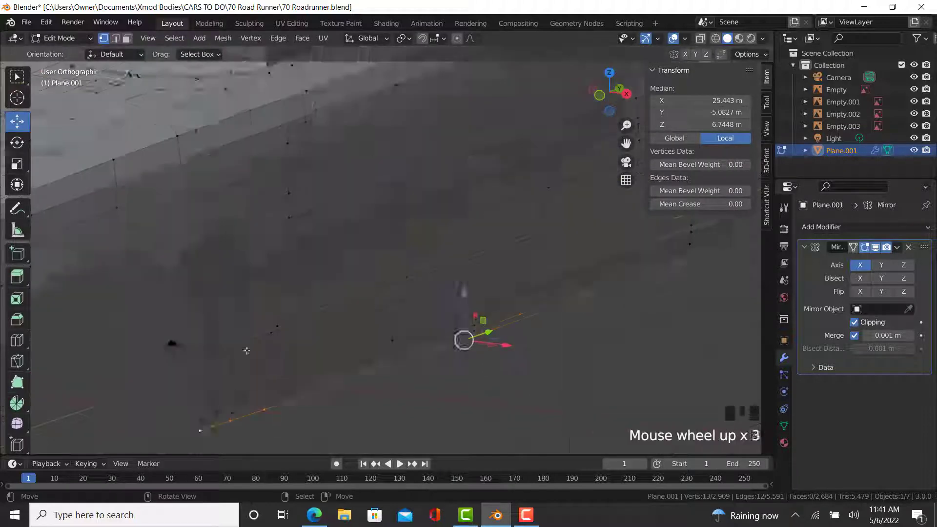
pyautogui.click(16, 341)
pyautogui.click(30, 55)
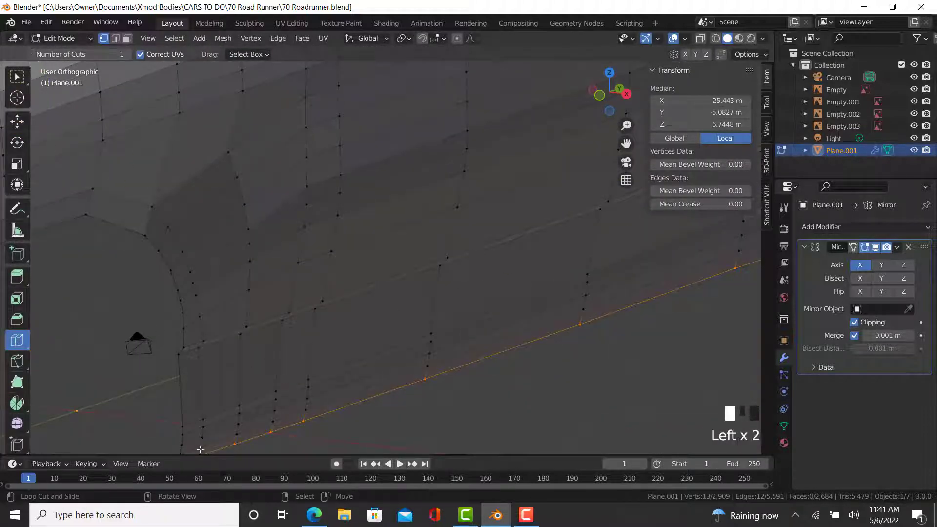
pyautogui.click(341, 371)
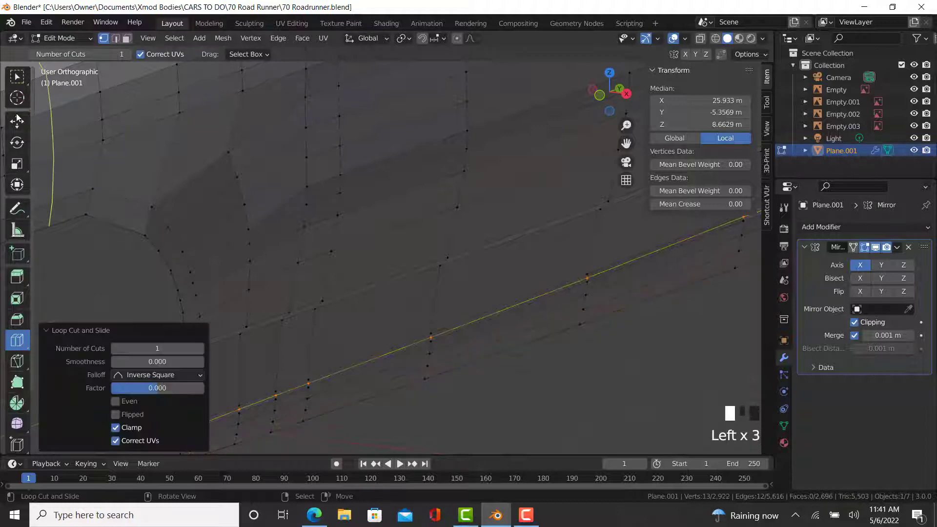
pyautogui.click(17, 121)
pyautogui.moveTo(454, 316); pyautogui.dragTo(631, 324, button='middle')
pyautogui.scroll(3, 583, 288)
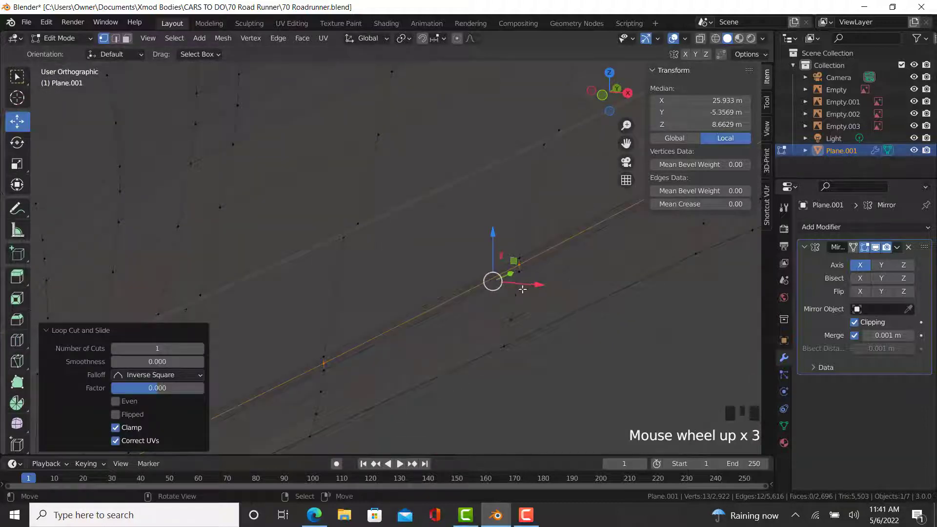
pyautogui.moveTo(522, 289); pyautogui.dragTo(527, 290)
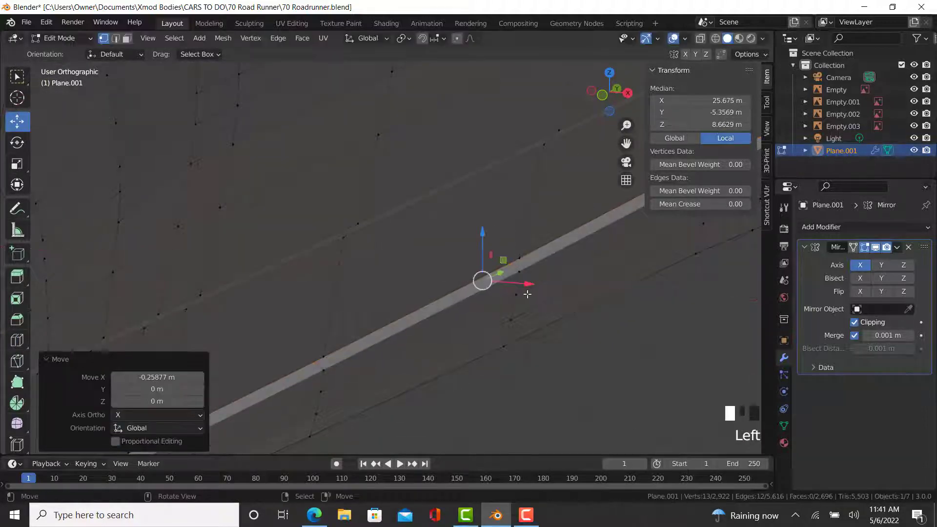
# Step: Open the mean crease value of the inset rocker loop for editing
pyautogui.press('Tab')
pyautogui.scroll(-5, 525, 309)
pyautogui.press('Tab')
pyautogui.click(716, 204)
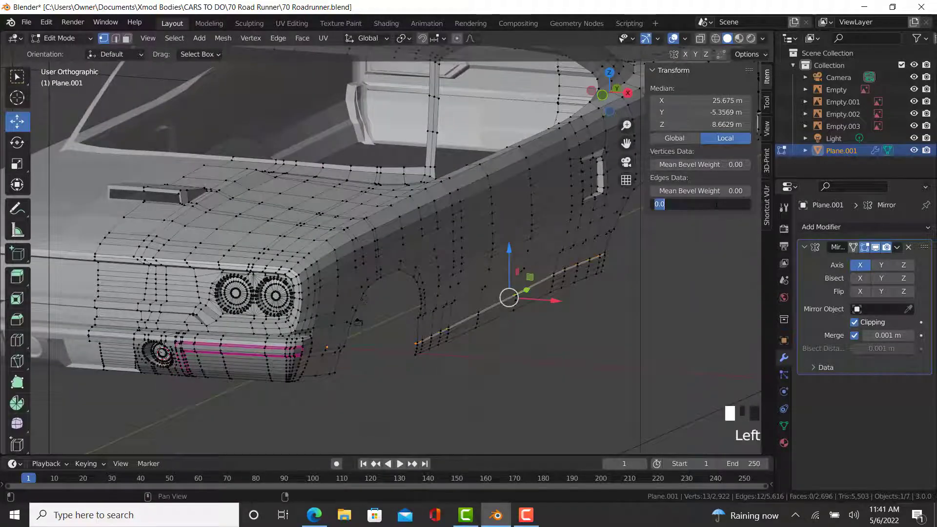
pyautogui.press('Tab')
# Step: Examine the whole car body in Object Mode from the front, side and rear, checking the rocker groove and surface shading
pyautogui.scroll(-6, 535, 299)
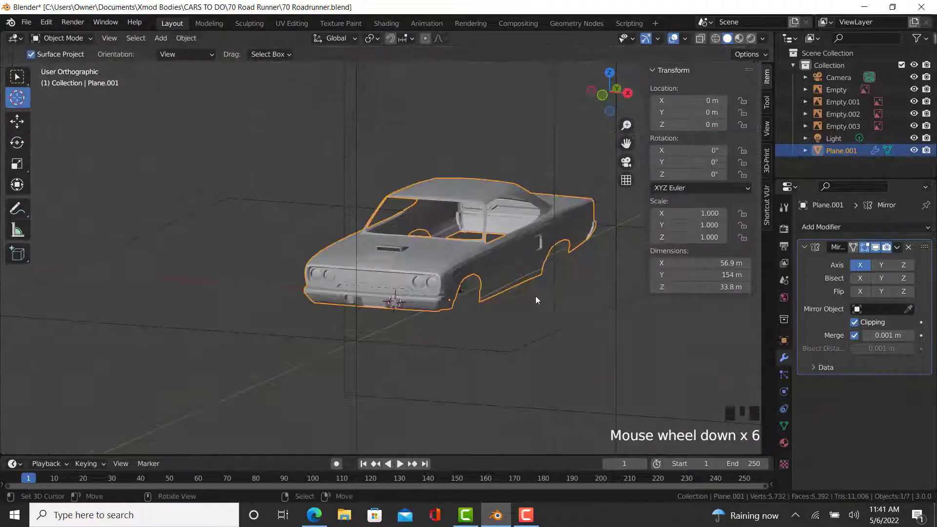
pyautogui.moveTo(535, 299); pyautogui.dragTo(458, 315, button='middle')
pyautogui.scroll(4, 447, 307)
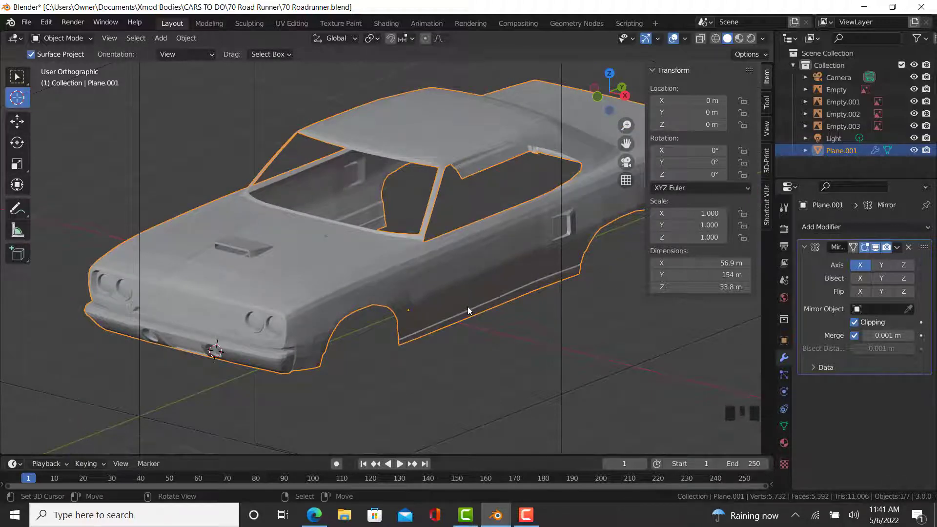
pyautogui.scroll(-4, 560, 288)
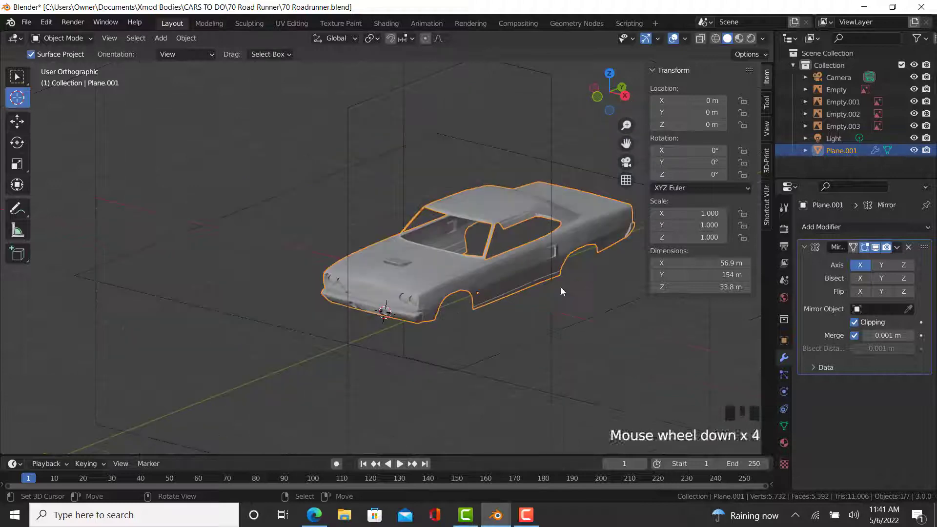
pyautogui.moveTo(560, 289); pyautogui.dragTo(554, 305, button='middle')
pyautogui.scroll(4, 440, 293)
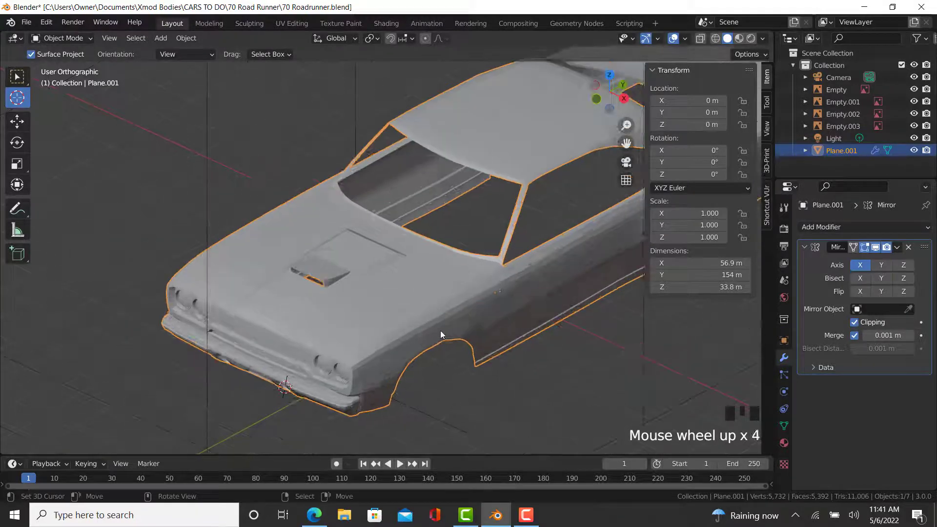
pyautogui.keyDown('shift'); pyautogui.moveTo(440, 329); pyautogui.dragTo(358, 332, button='middle'); pyautogui.keyUp('shift')
pyautogui.moveTo(596, 303); pyautogui.dragTo(367, 349, button='middle')
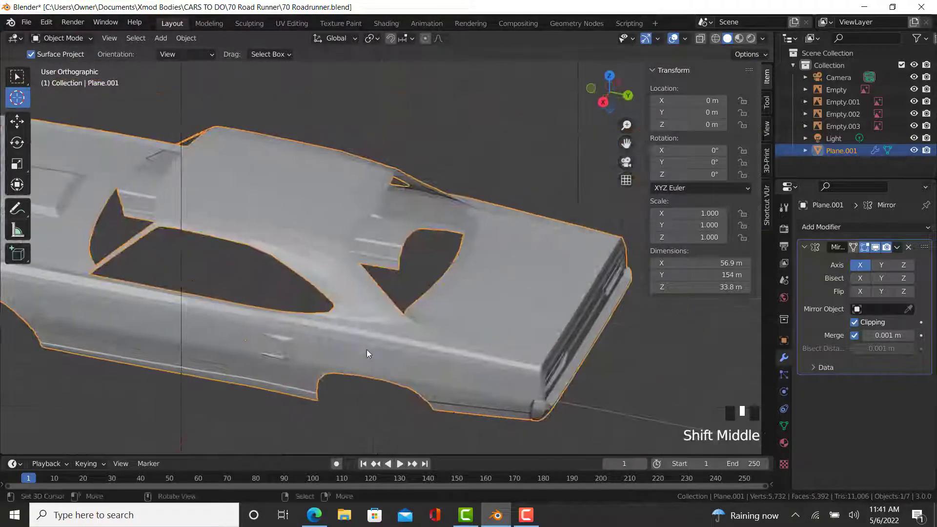